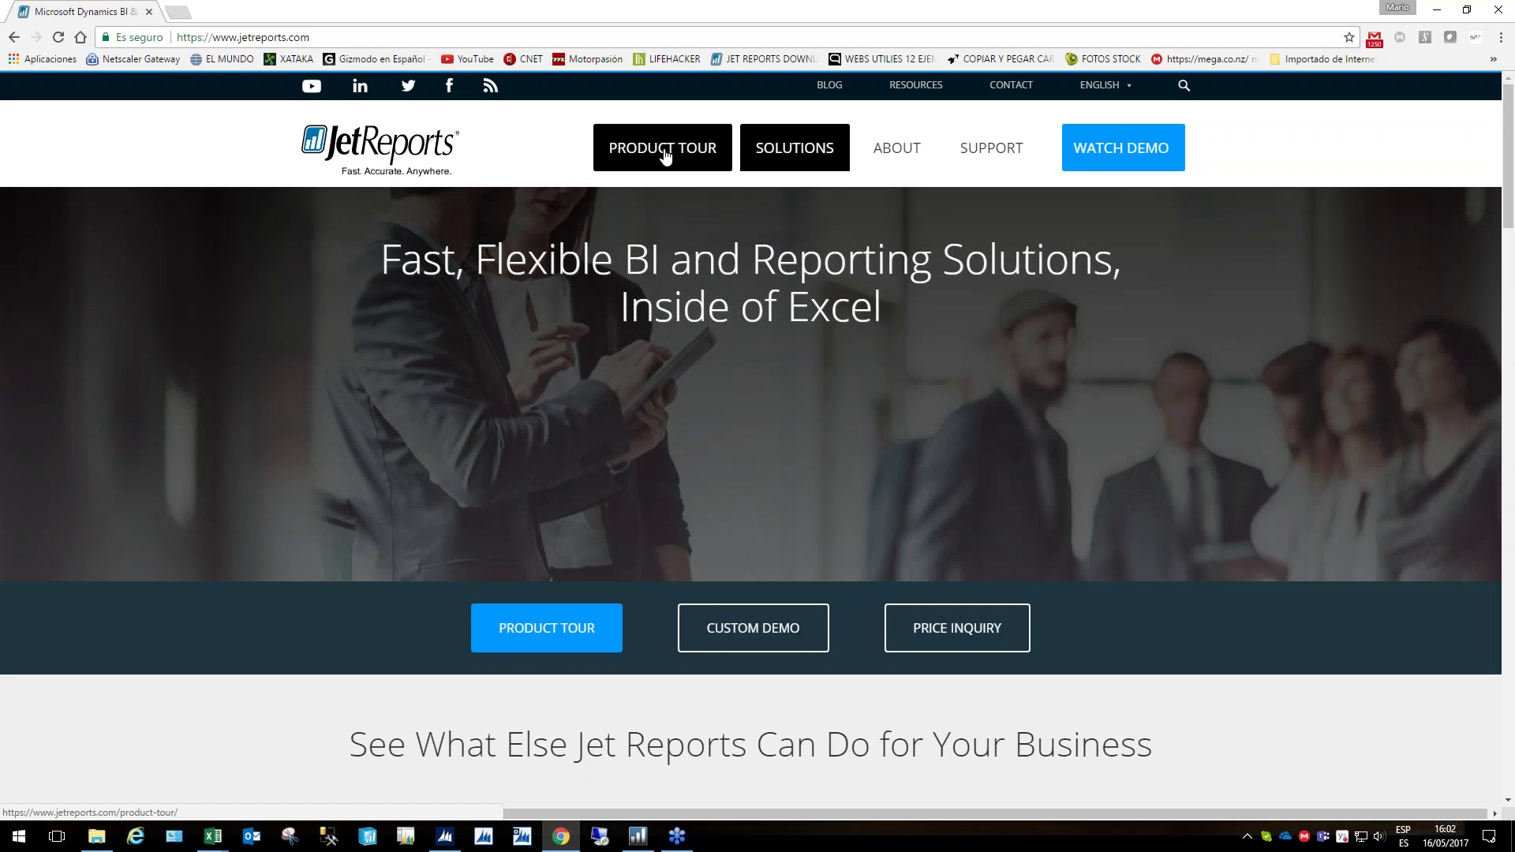
# Open the Jet Reports product tour page and scroll through its first feature sections
pyautogui.click(665, 155)
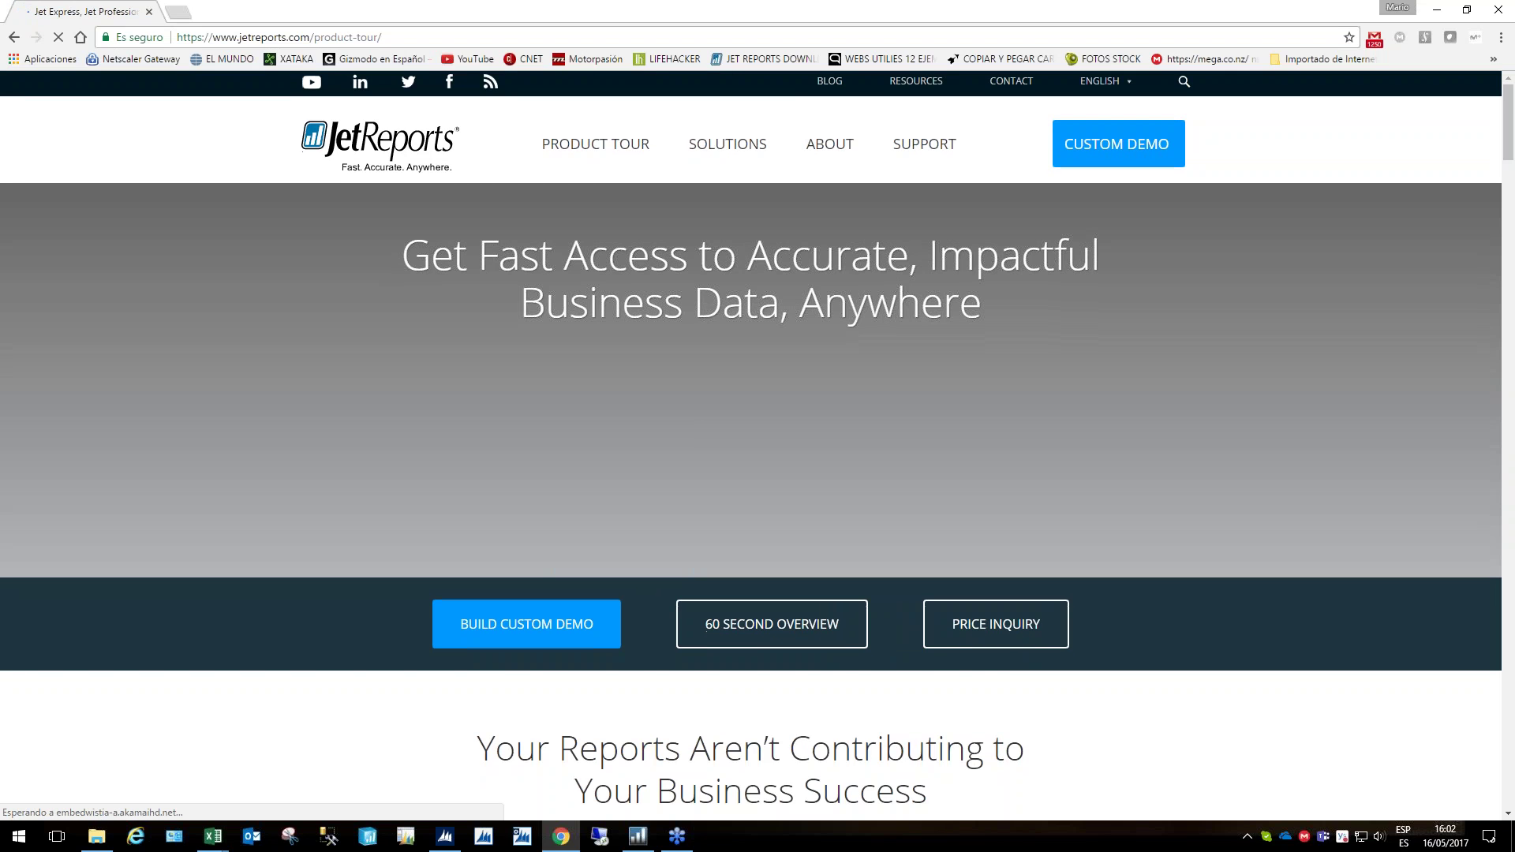
pyautogui.scroll(-1, 757, 442)
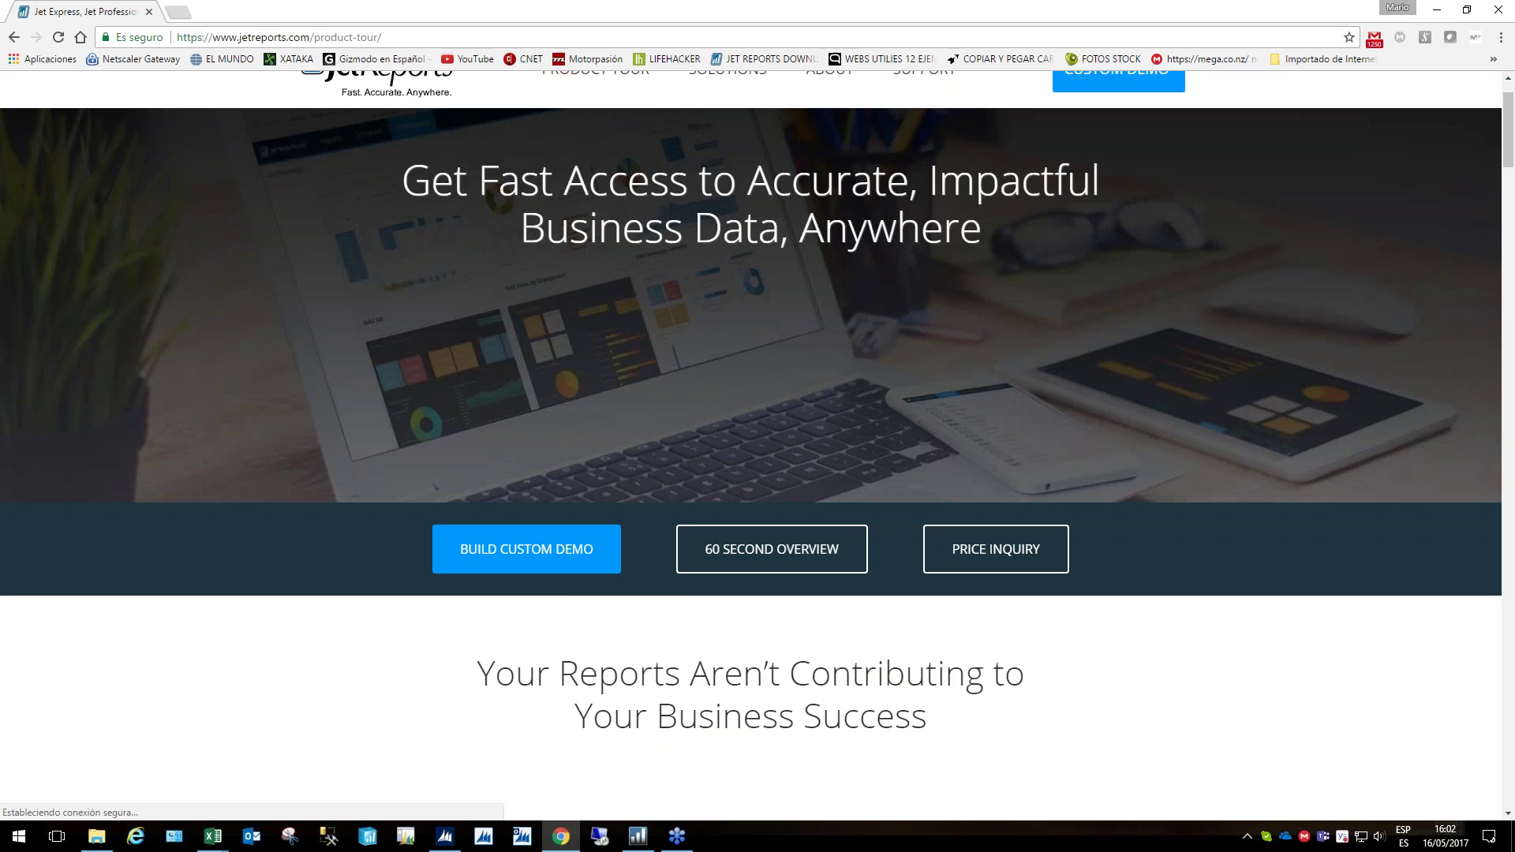
pyautogui.scroll(-1, 757, 395)
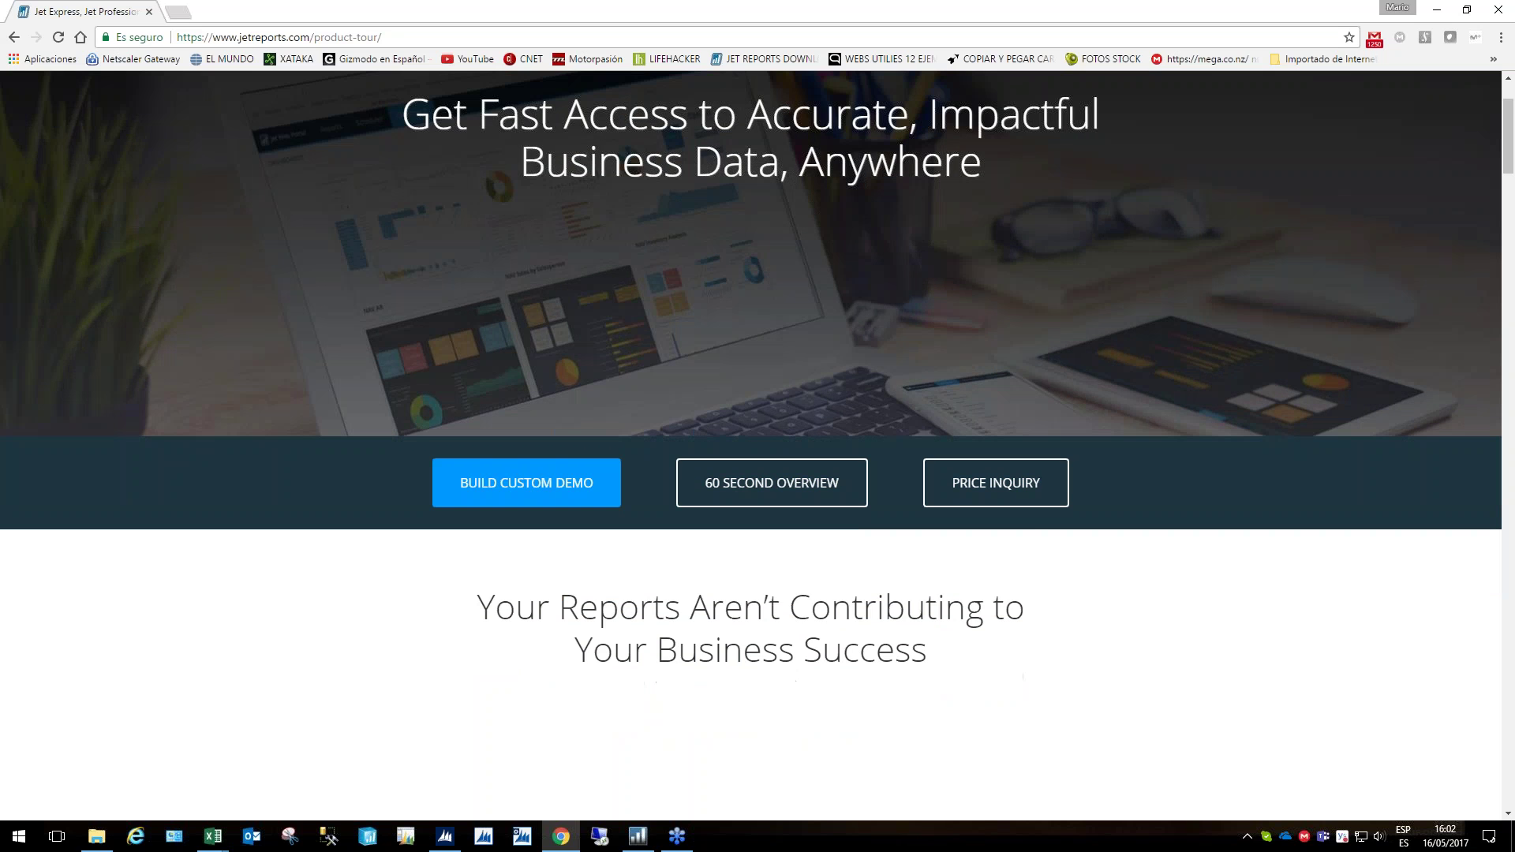
pyautogui.scroll(-3, 757, 395)
pyautogui.scroll(-3, 757, 442)
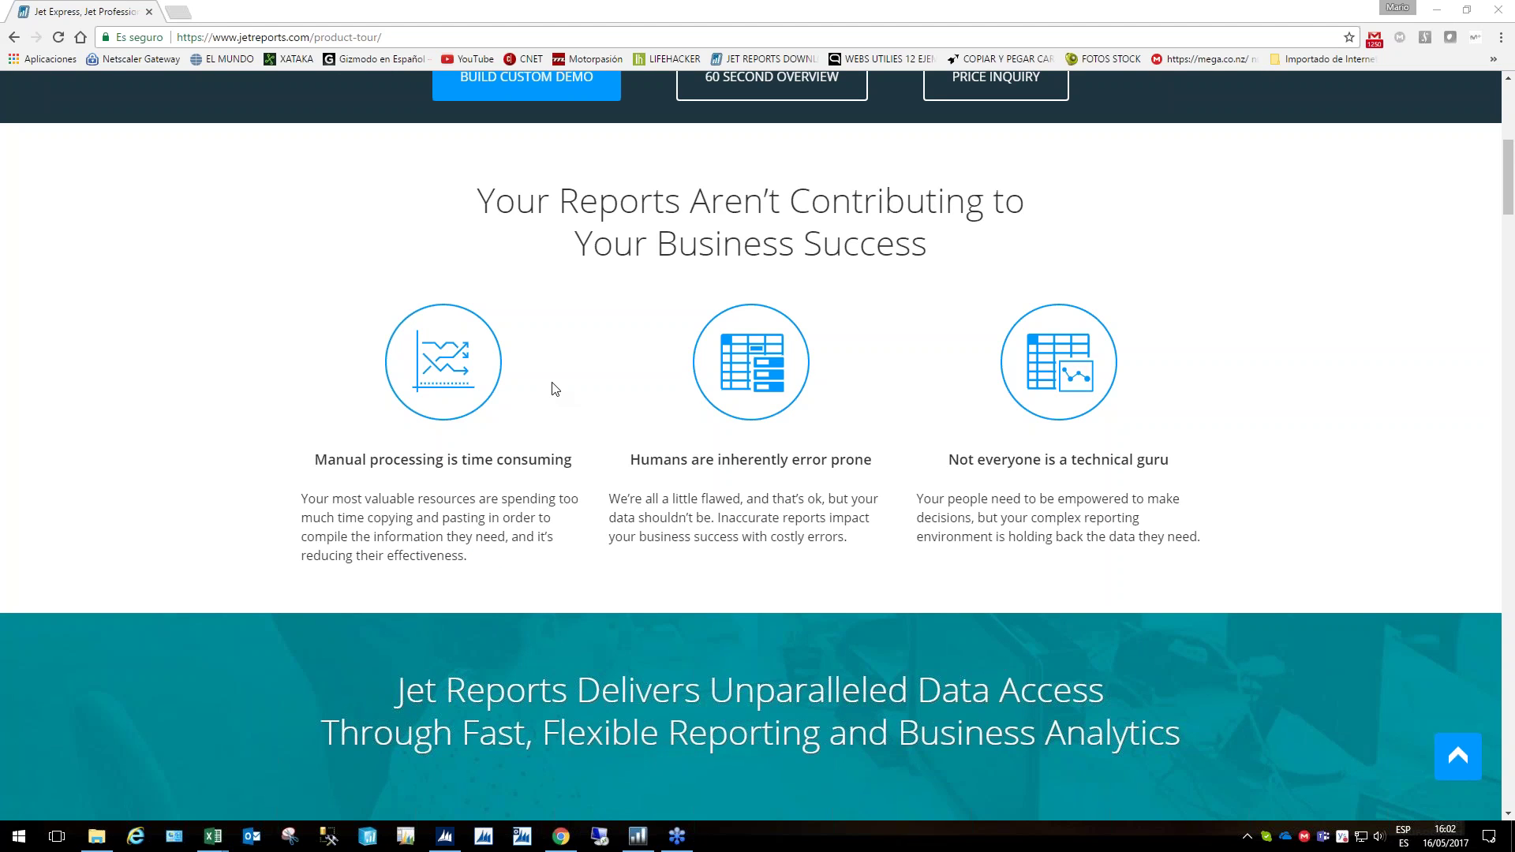
pyautogui.scroll(-1, 554, 388)
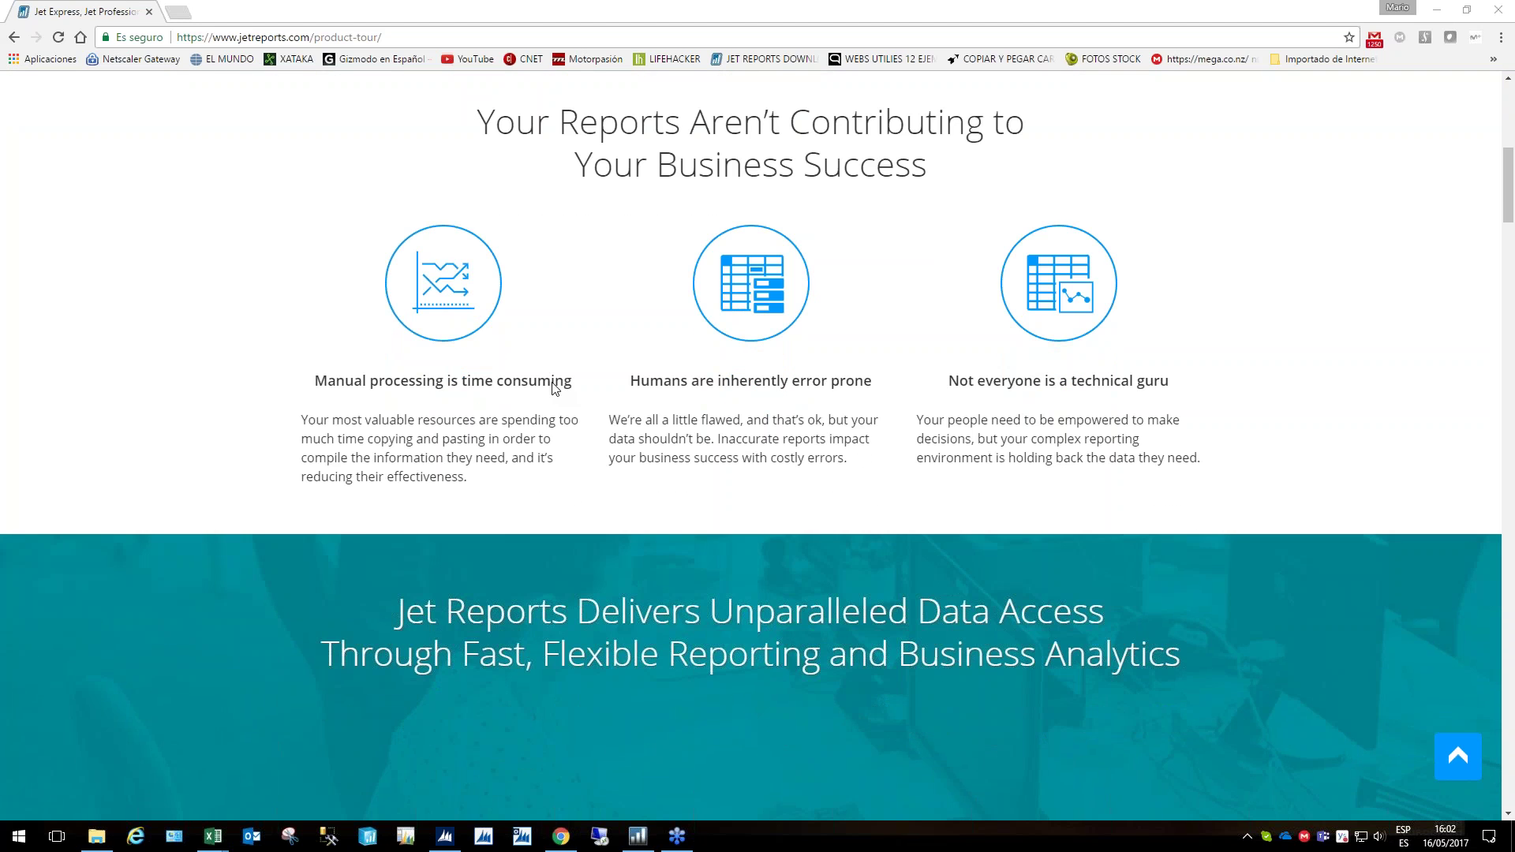
pyautogui.scroll(-6, 554, 387)
pyautogui.scroll(-3, 546, 387)
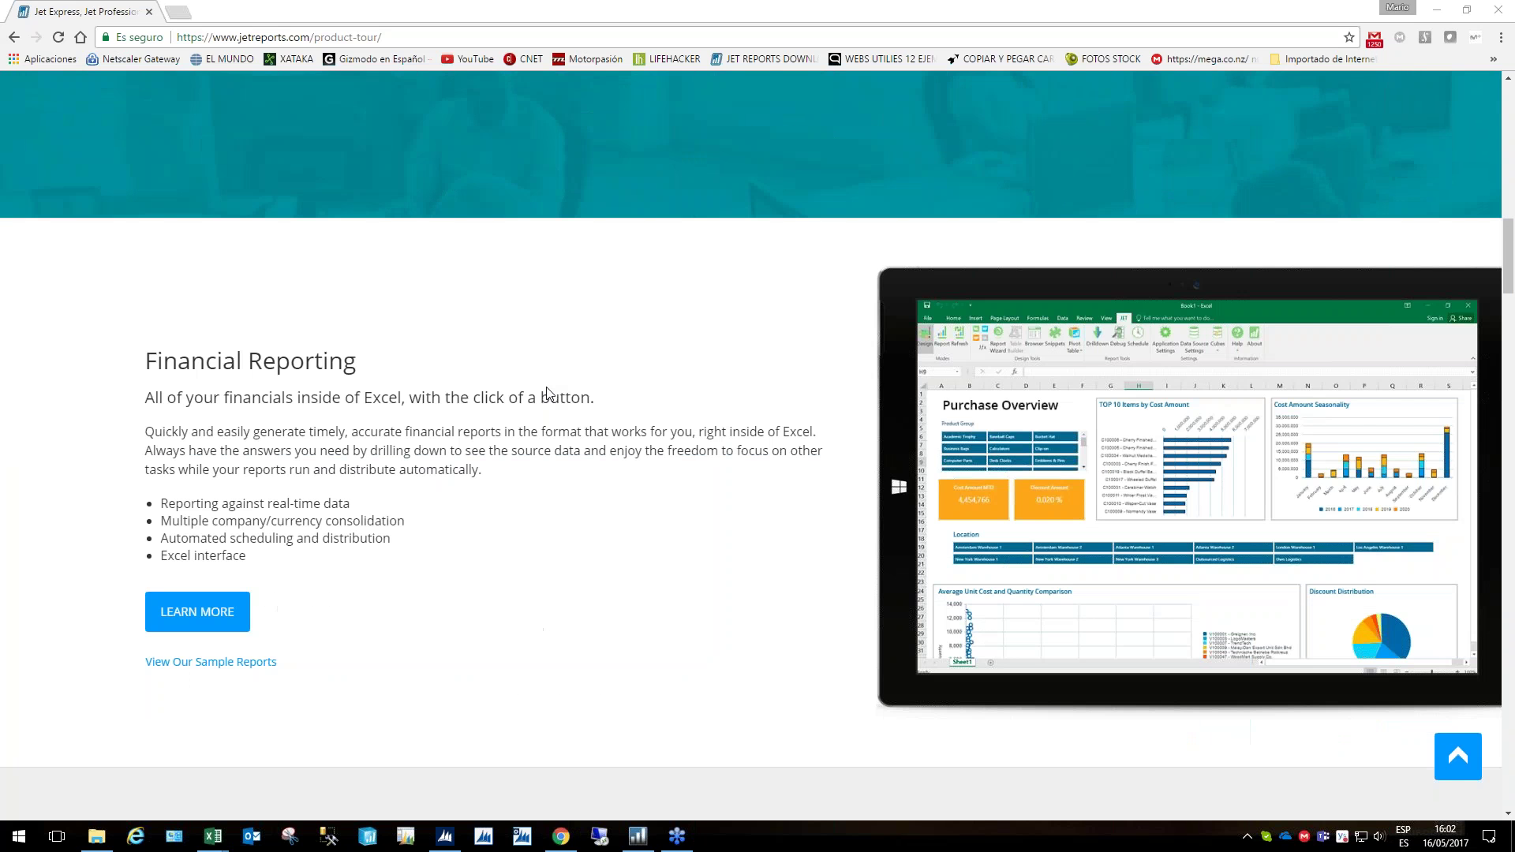
pyautogui.scroll(-1, 549, 393)
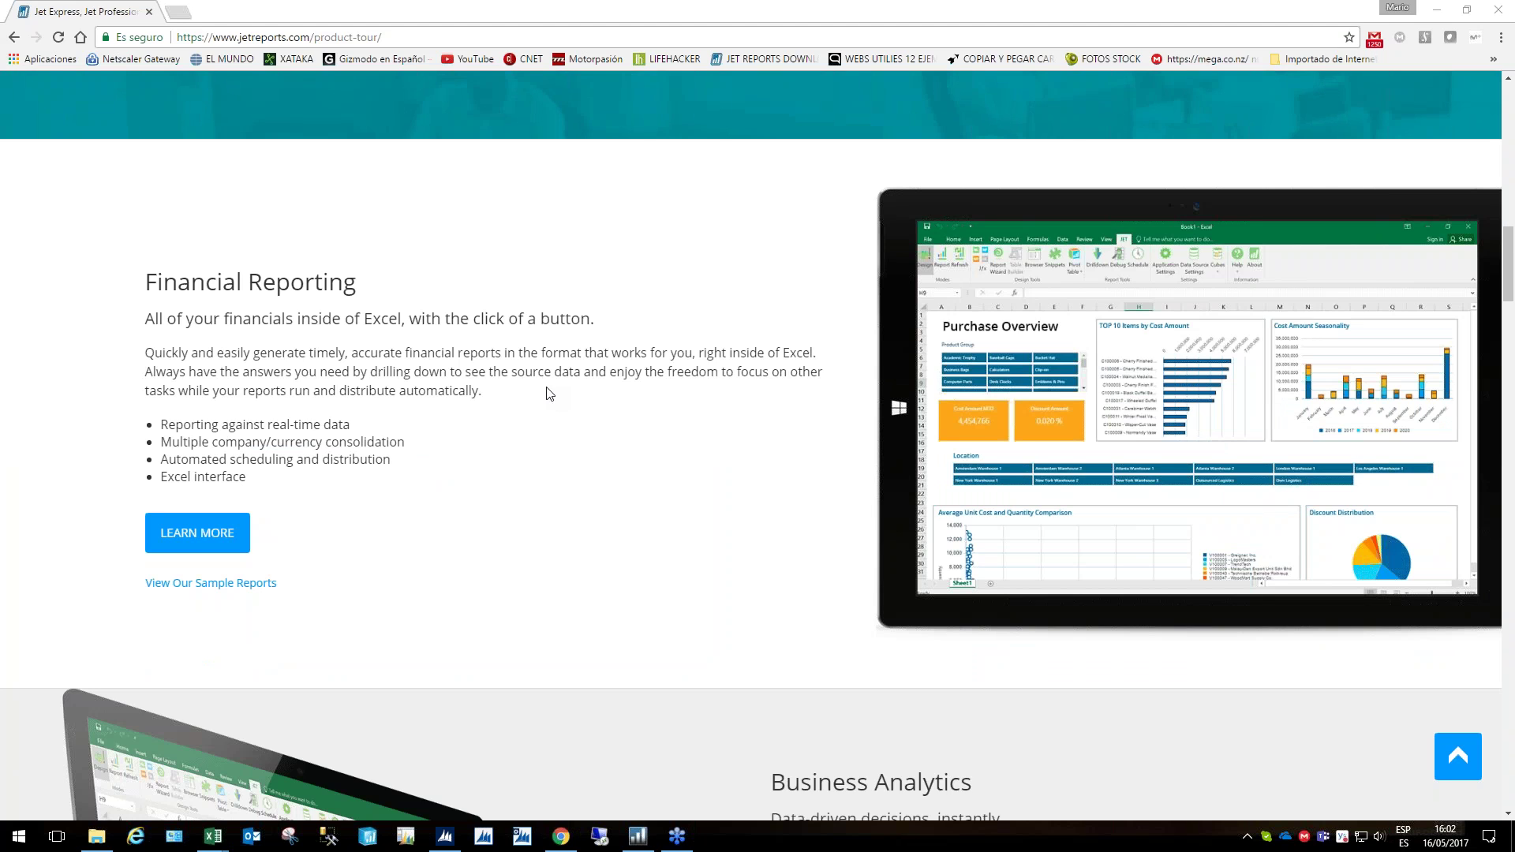
# Scroll further past the Mobile and Collaboration sections to the C-Level, IT and Operations tiles
pyautogui.scroll(-1, 550, 394)
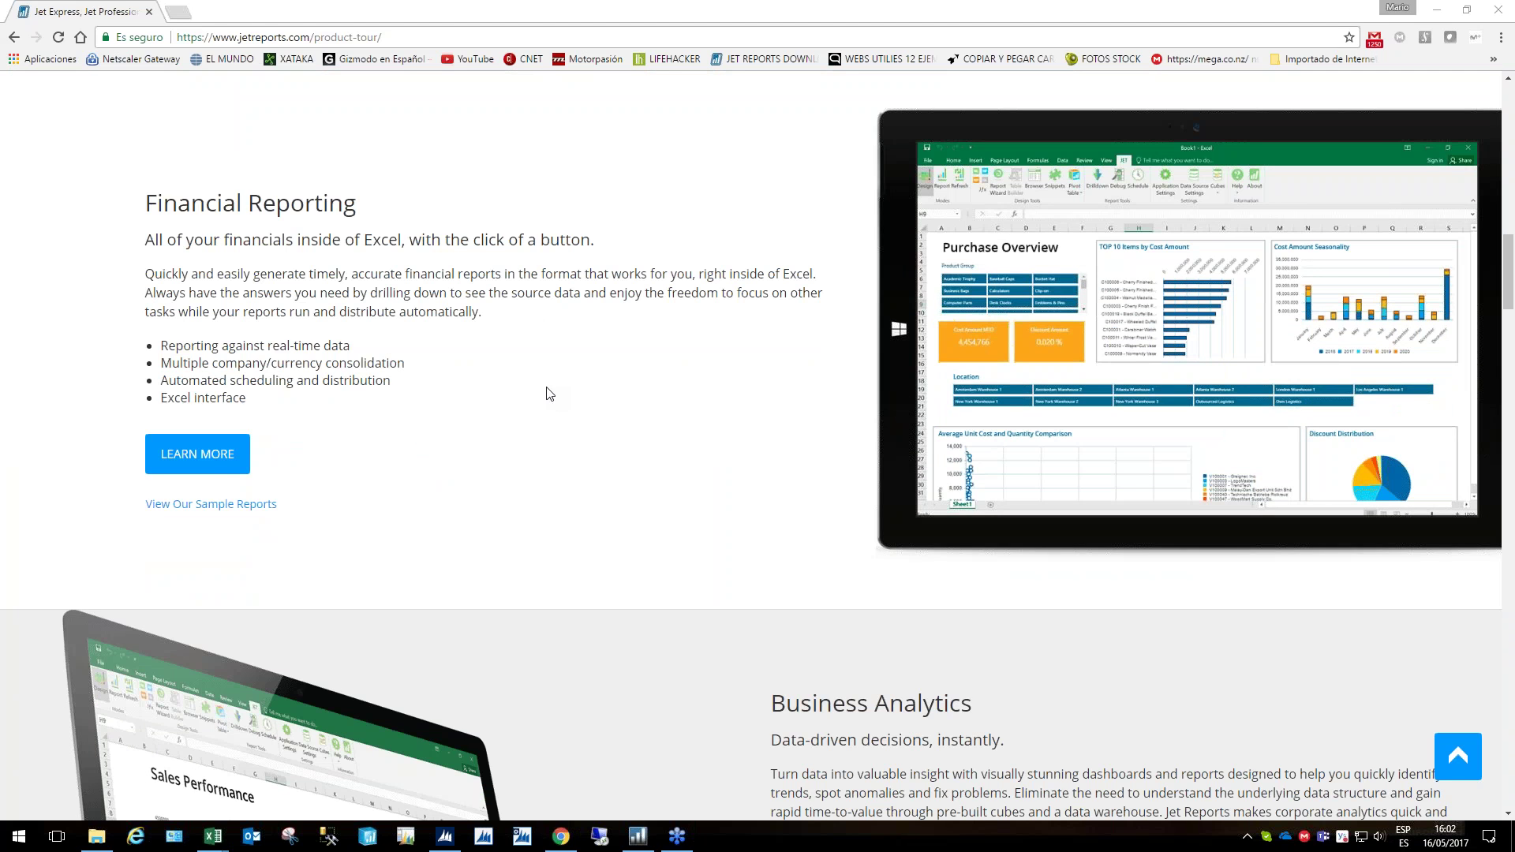
pyautogui.scroll(-1, 549, 394)
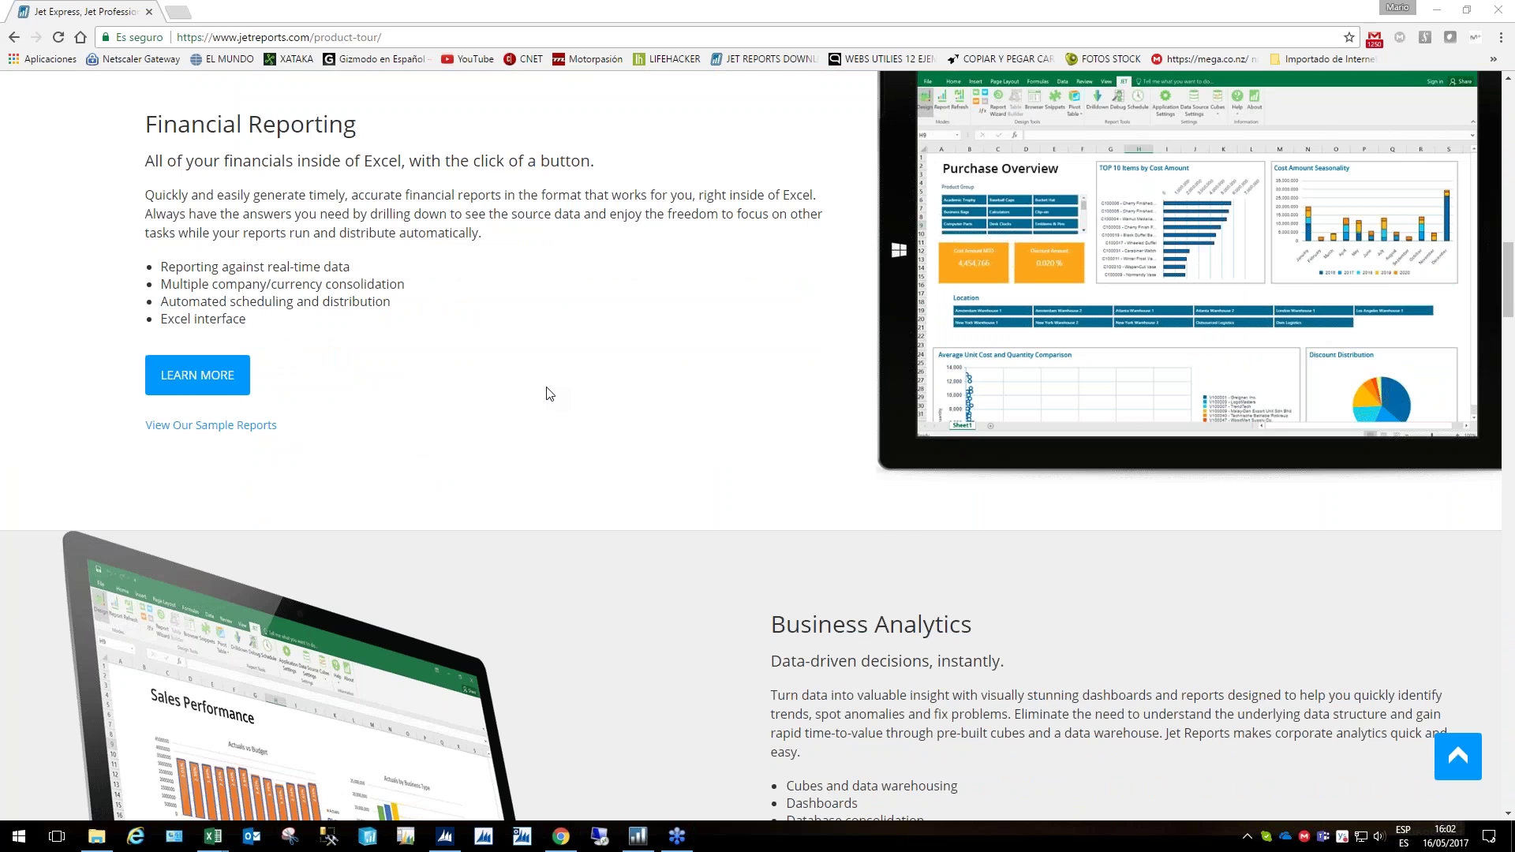
pyautogui.scroll(-1, 550, 394)
pyautogui.scroll(-4, 550, 393)
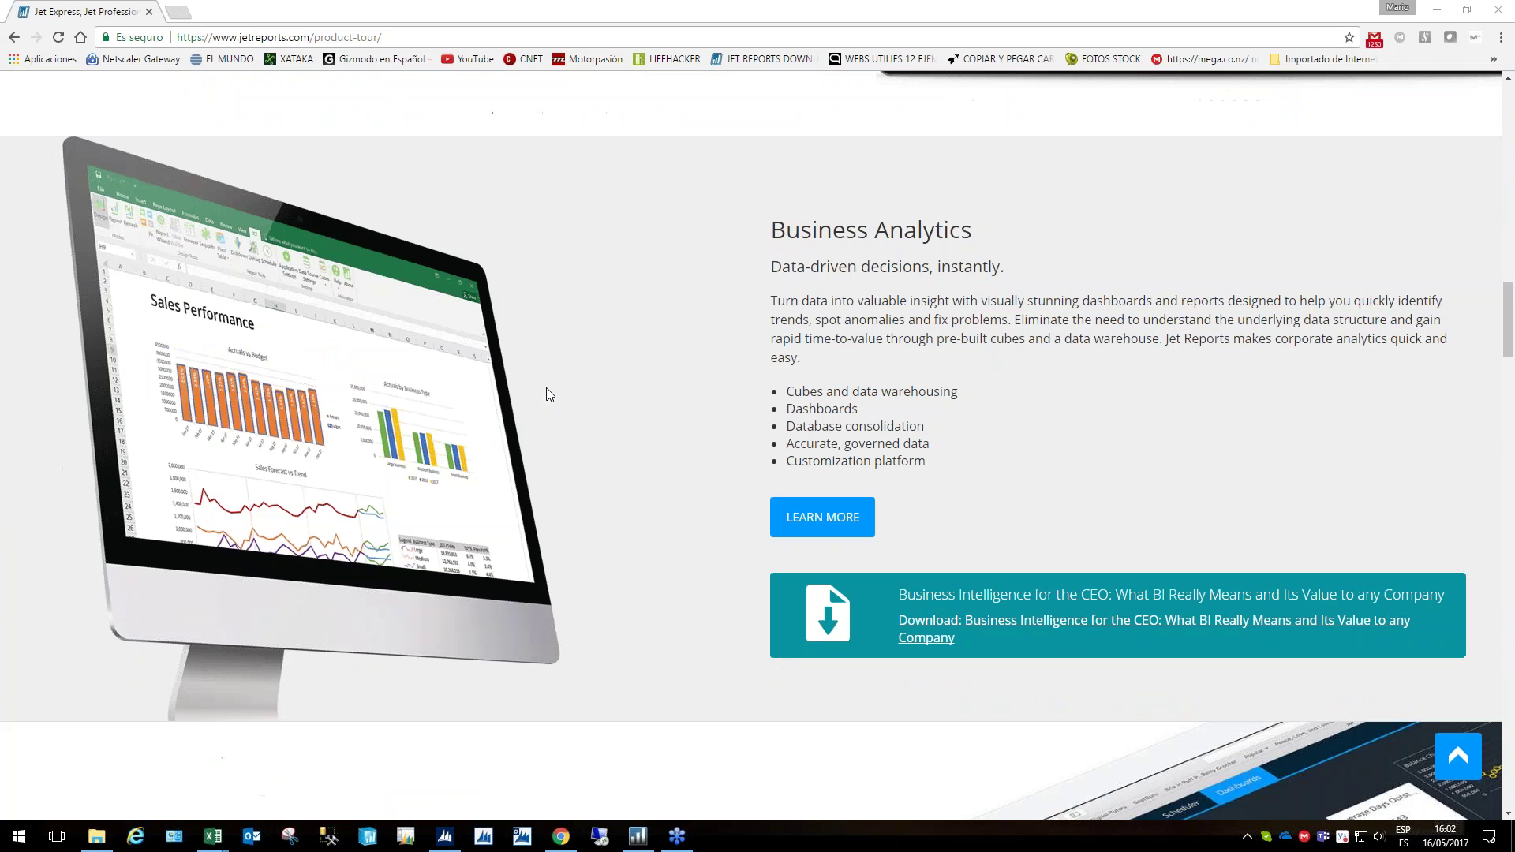
pyautogui.scroll(-1, 550, 393)
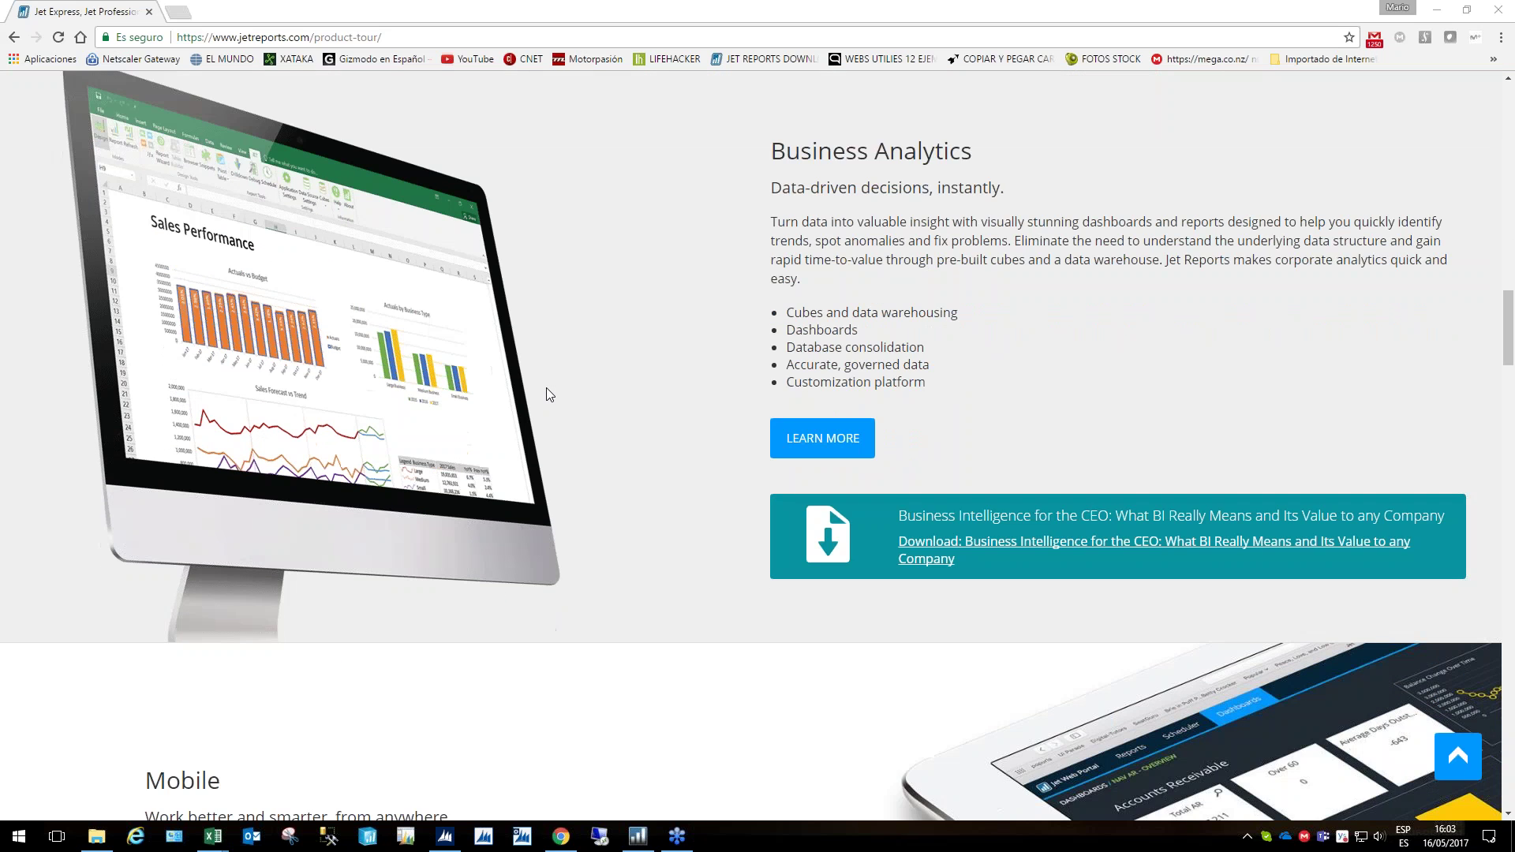
pyautogui.scroll(-4, 549, 394)
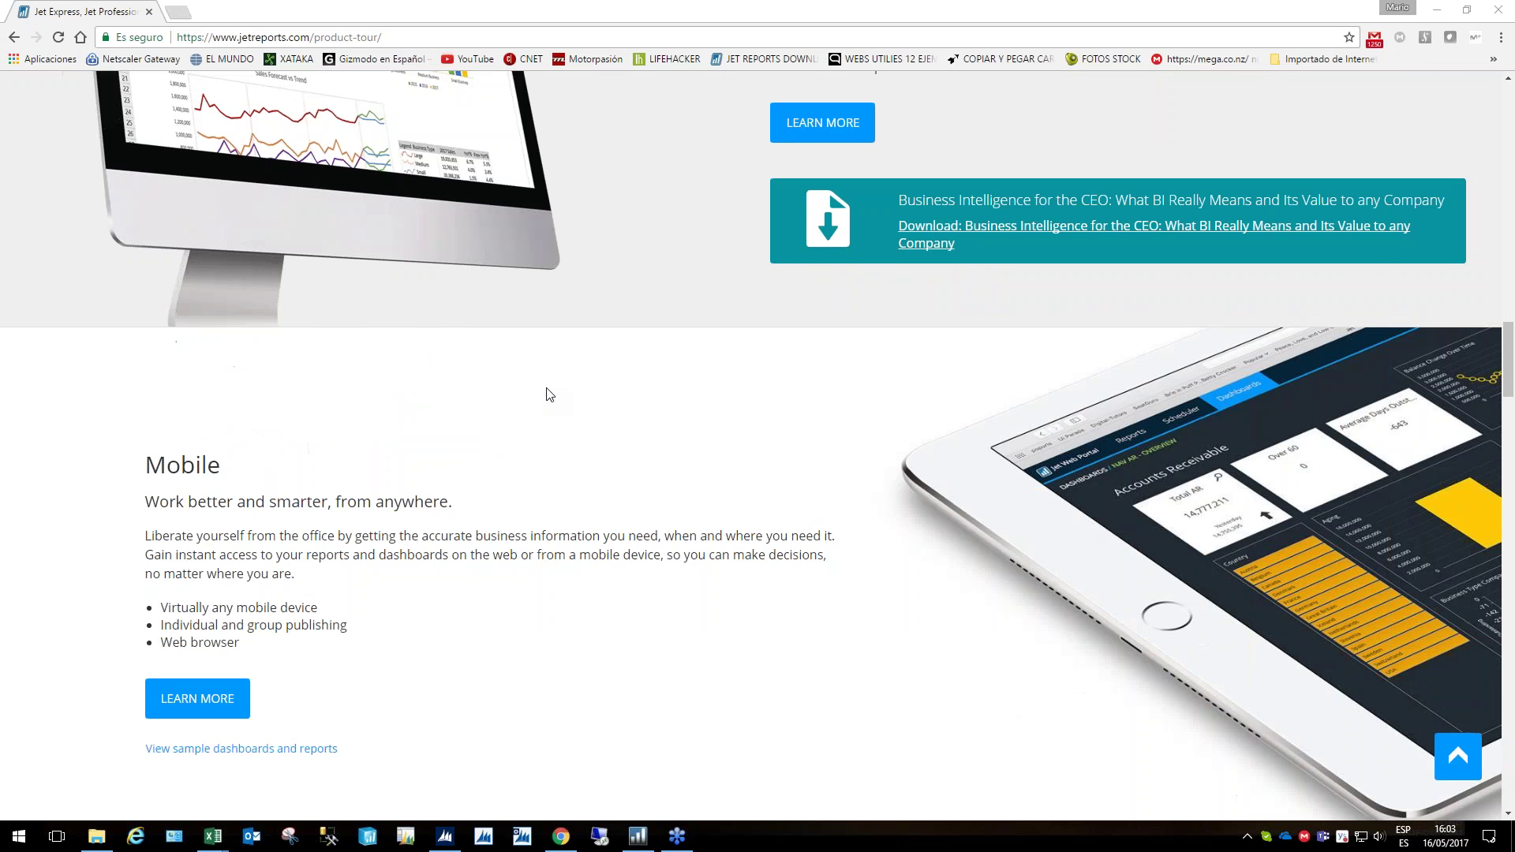
pyautogui.scroll(-2, 550, 394)
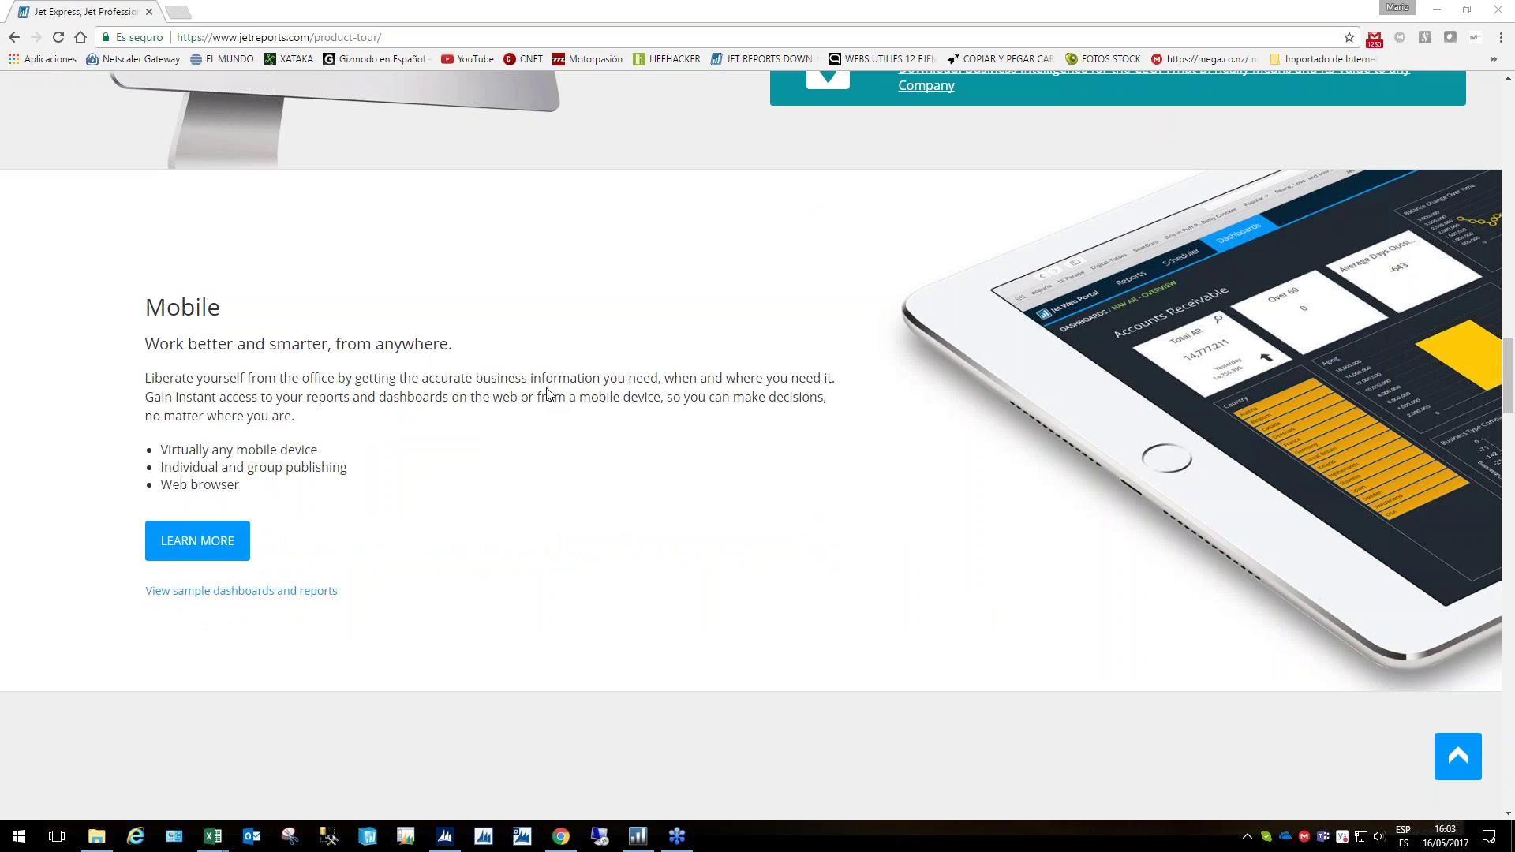
pyautogui.scroll(-1, 550, 394)
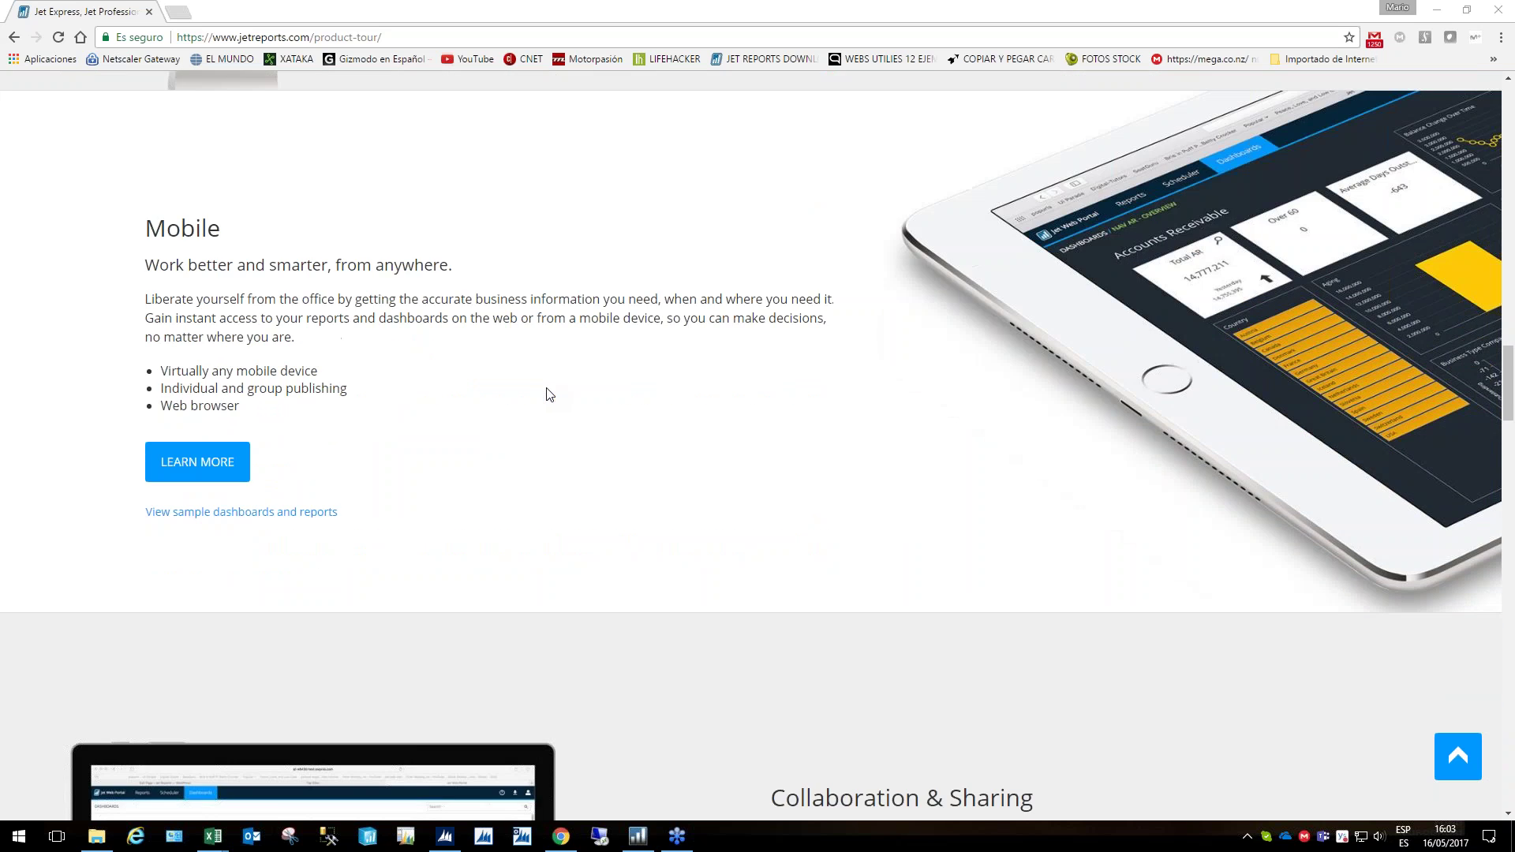
pyautogui.scroll(-5, 550, 394)
pyautogui.scroll(-2, 550, 393)
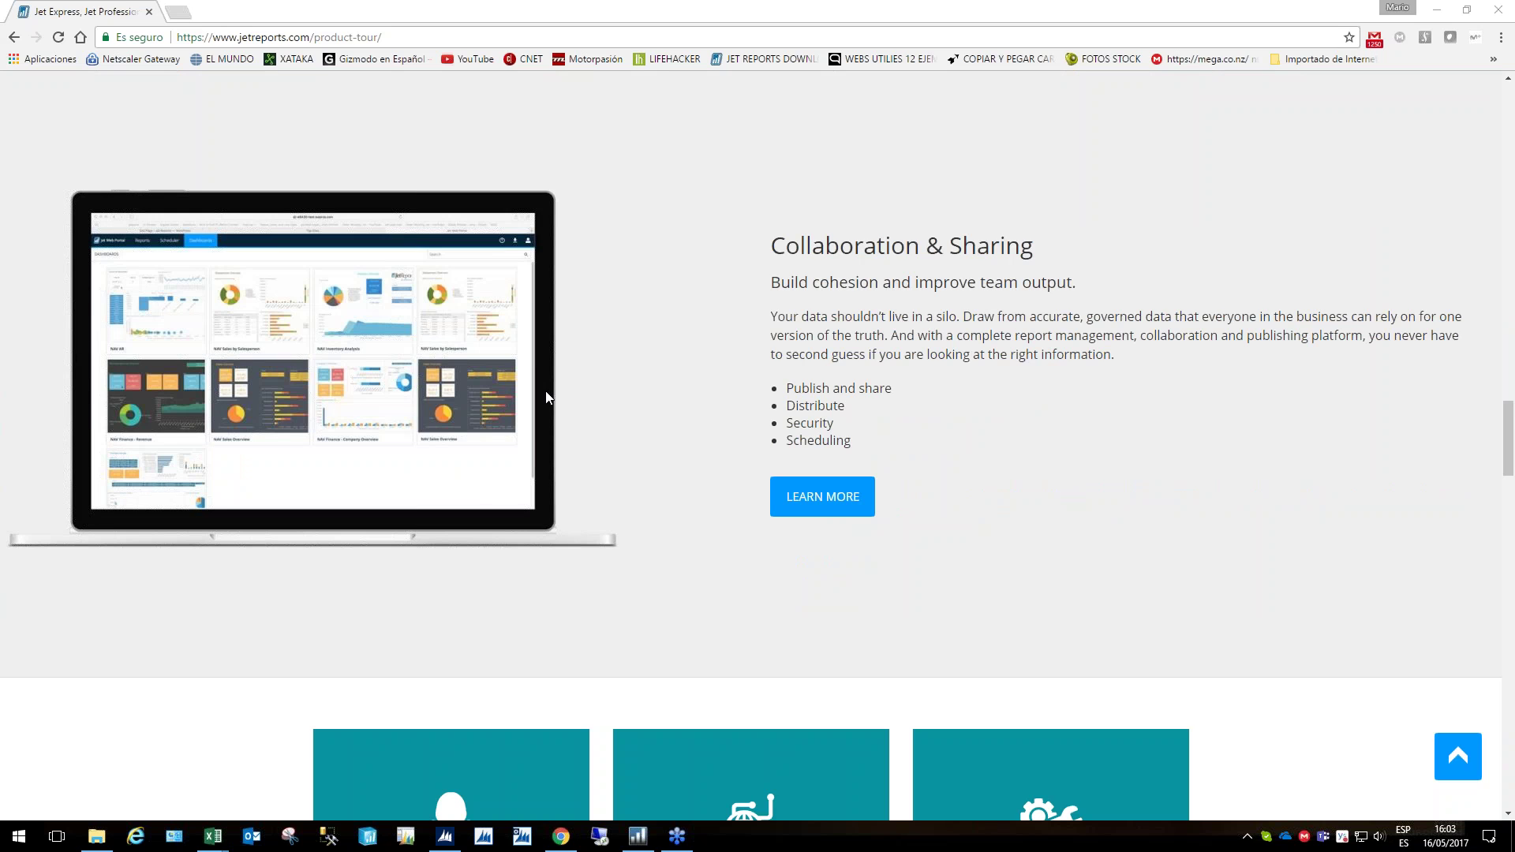
pyautogui.scroll(-4, 546, 393)
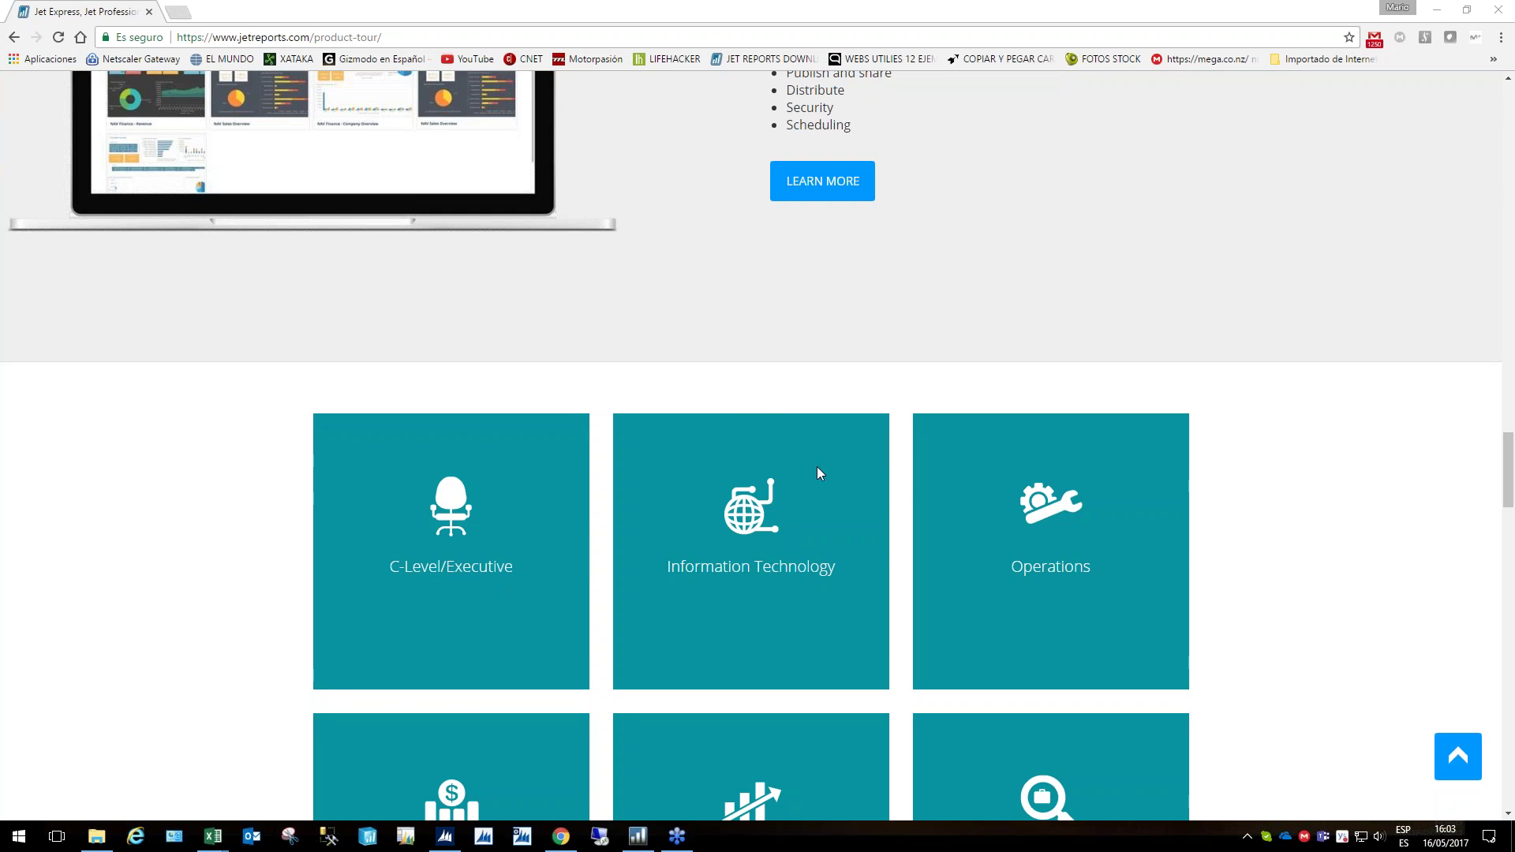
# Return to the top of the product tour page
pyautogui.click(1450, 760)
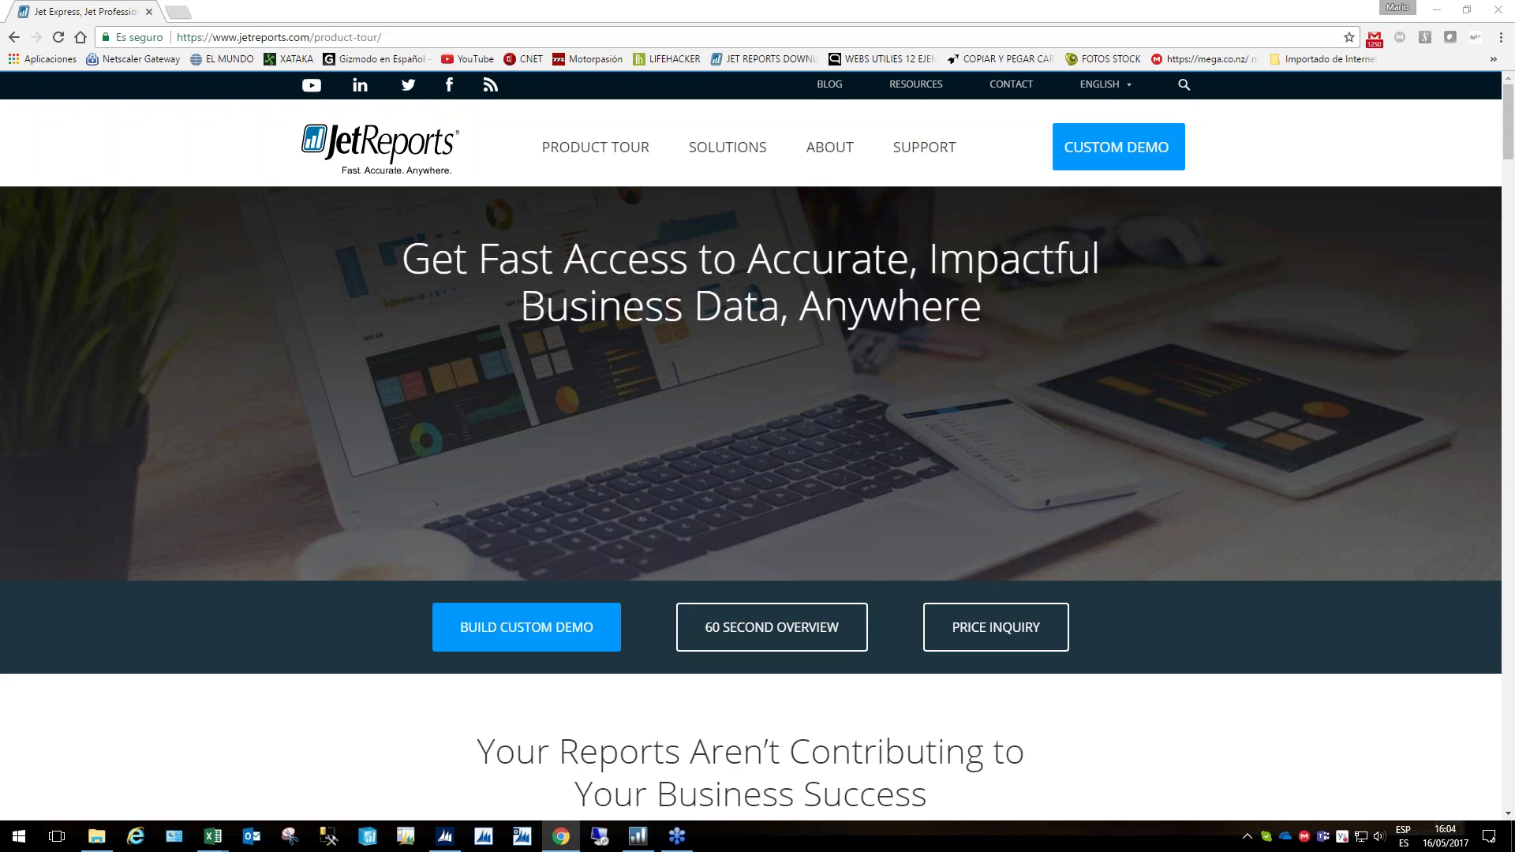
pyautogui.moveTo(213, 836)
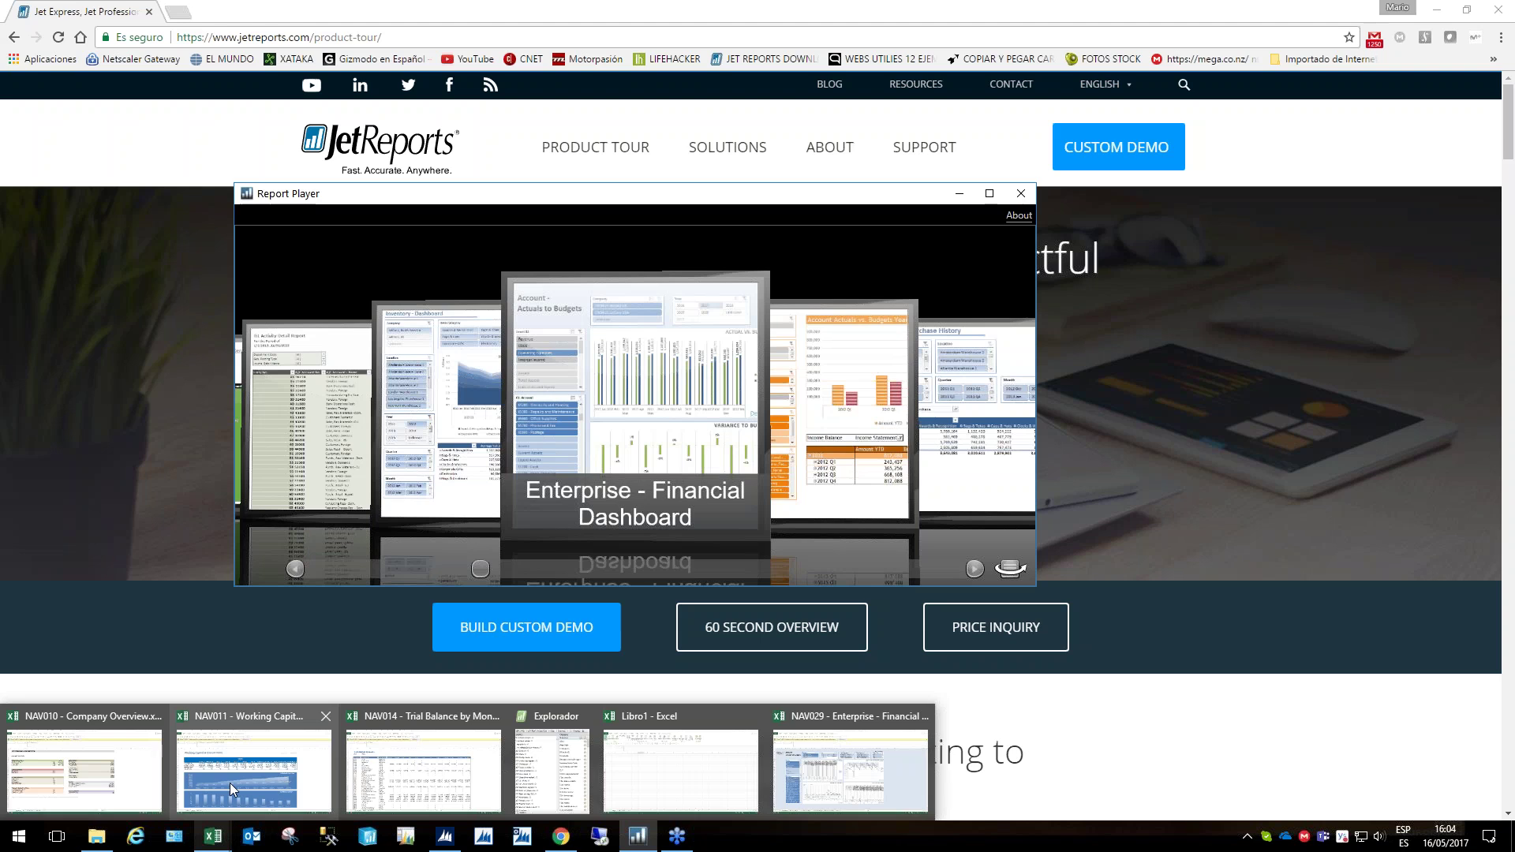
# Advance the report gallery and bring the NAV011 Working Capital and Current Ratio workbook forward
pyautogui.click(973, 569)
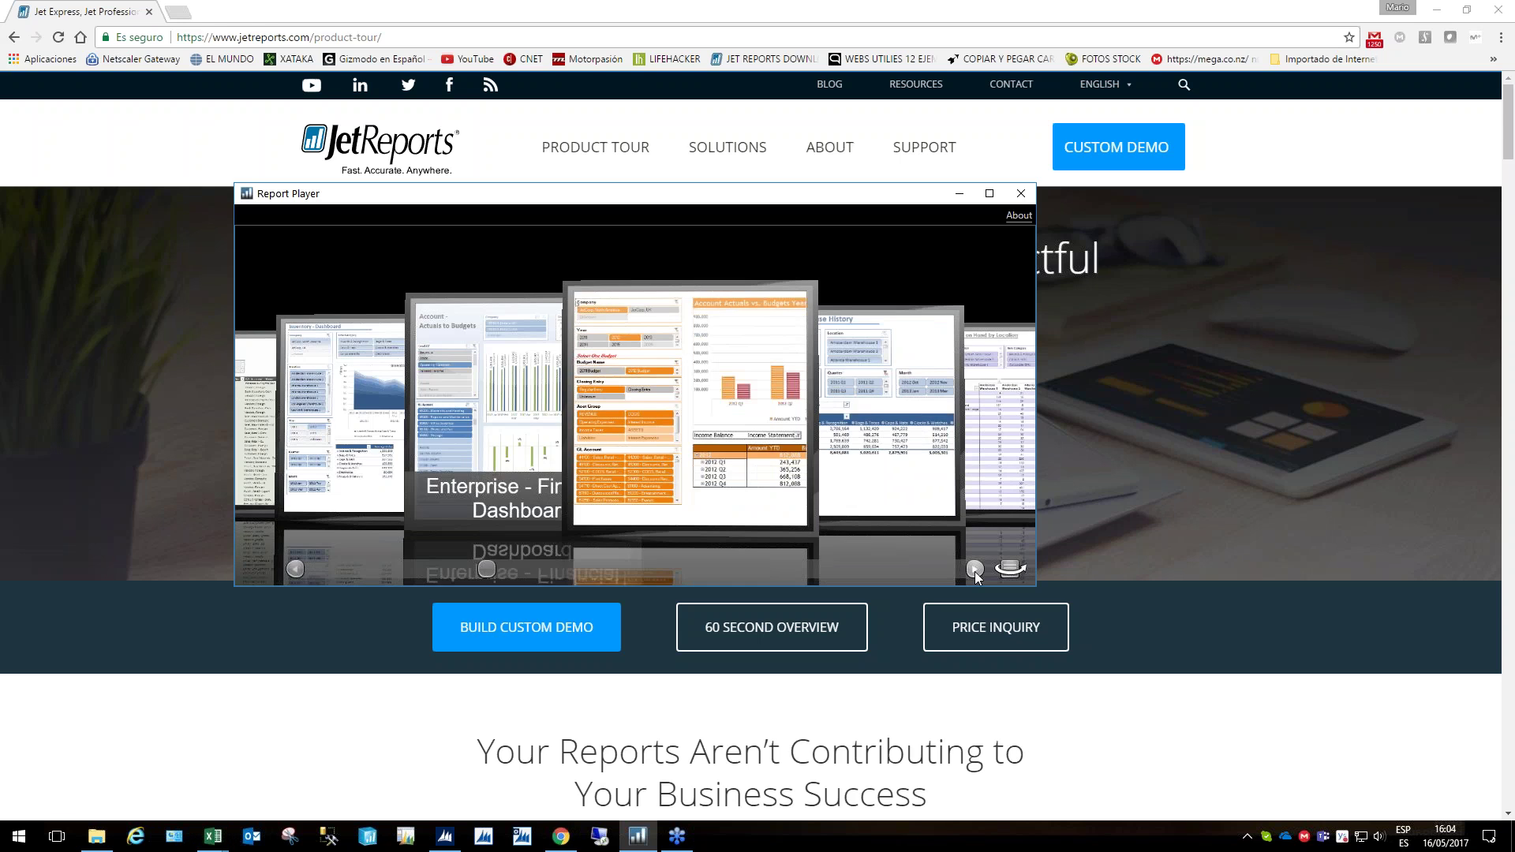
pyautogui.click(213, 836)
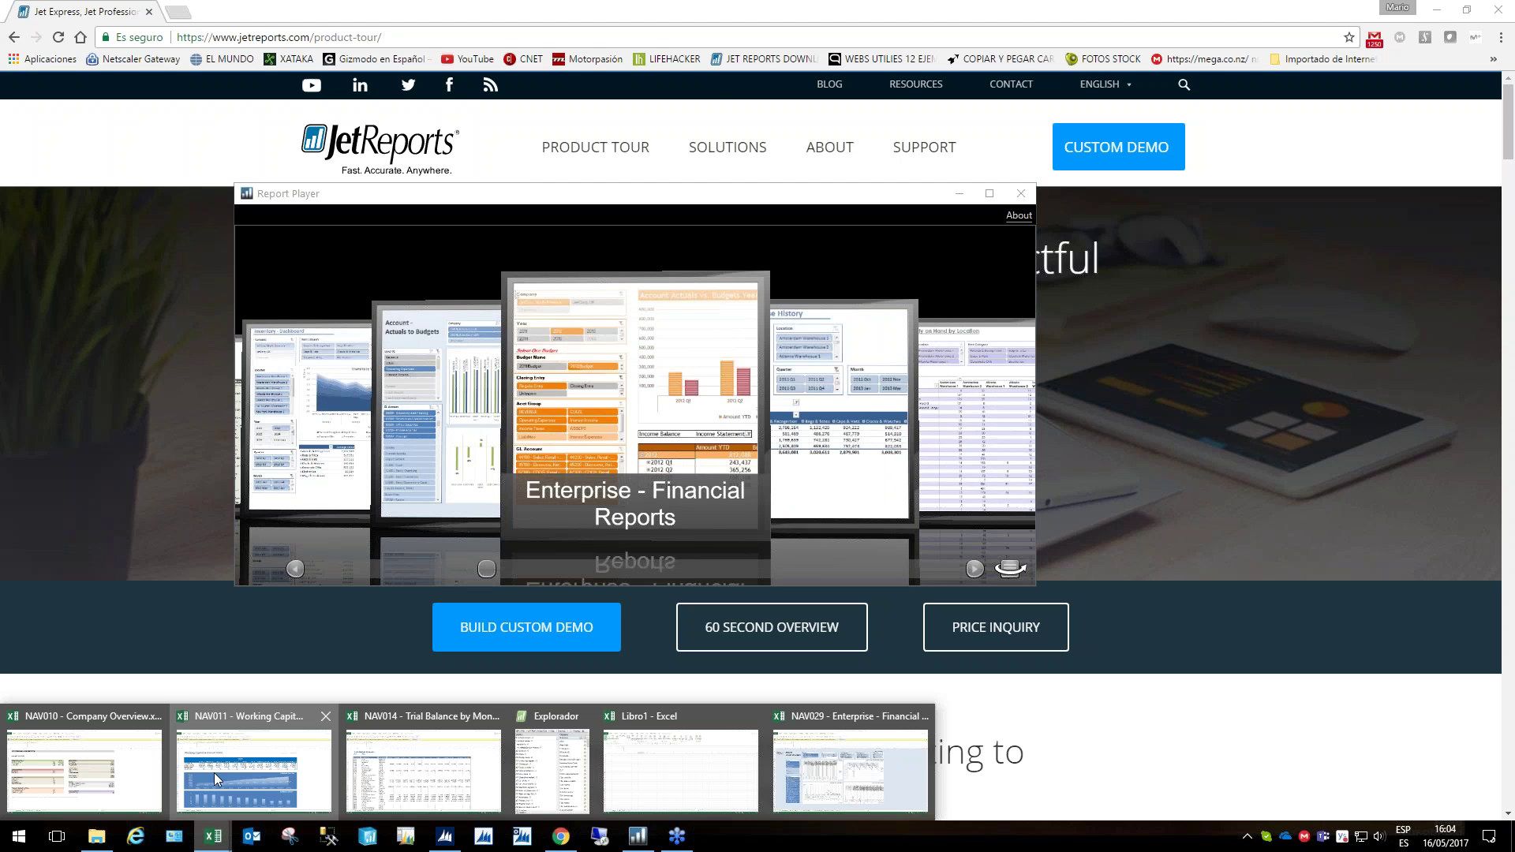
pyautogui.click(214, 773)
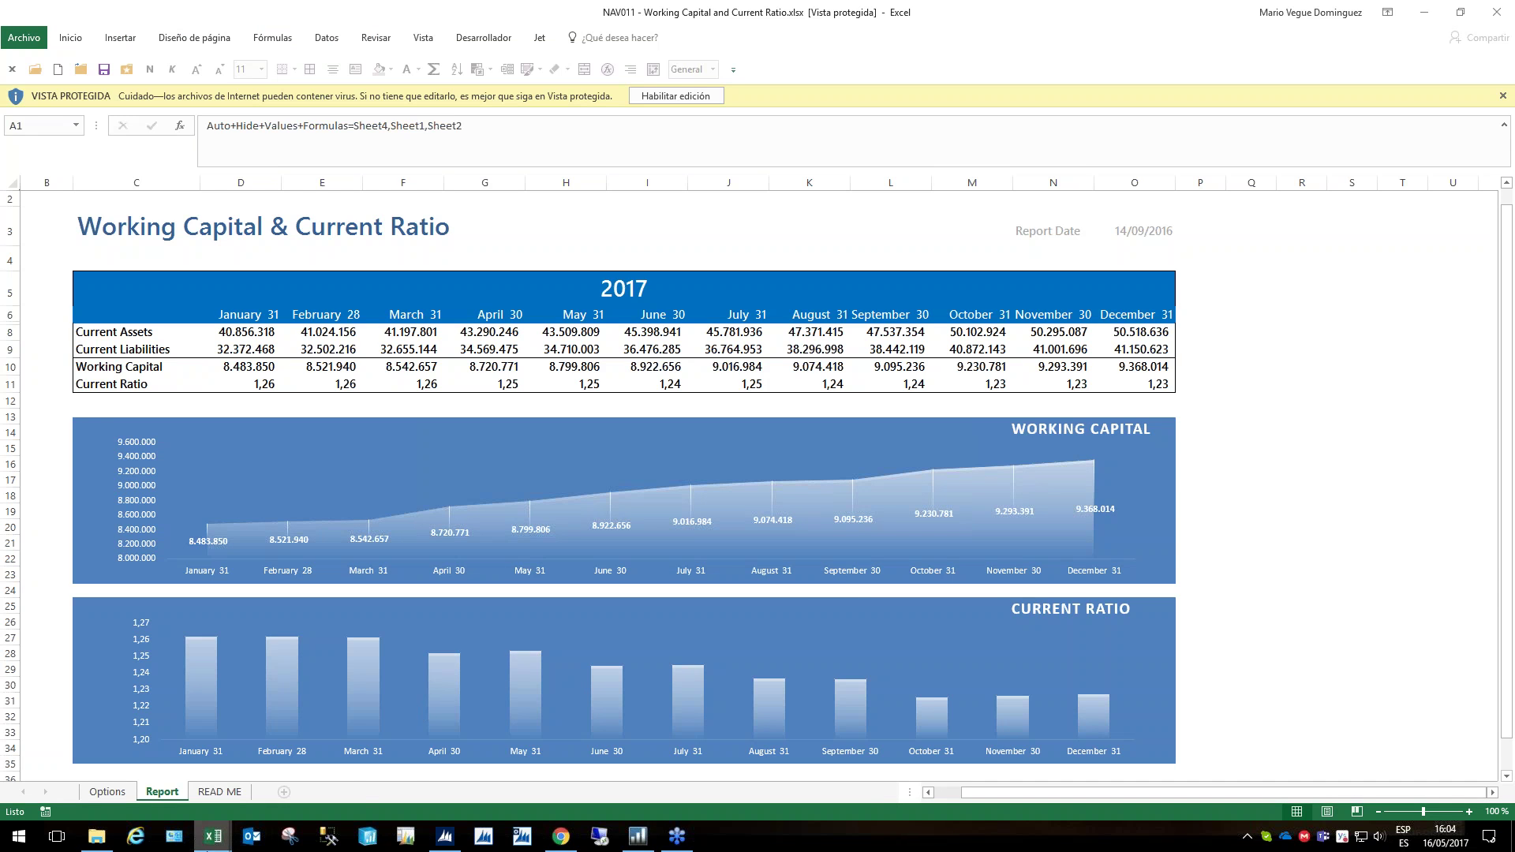
# Switch to the NAV010 Company Overview workbook, then to NAV014 Trial Balance by Month
pyautogui.click(213, 836)
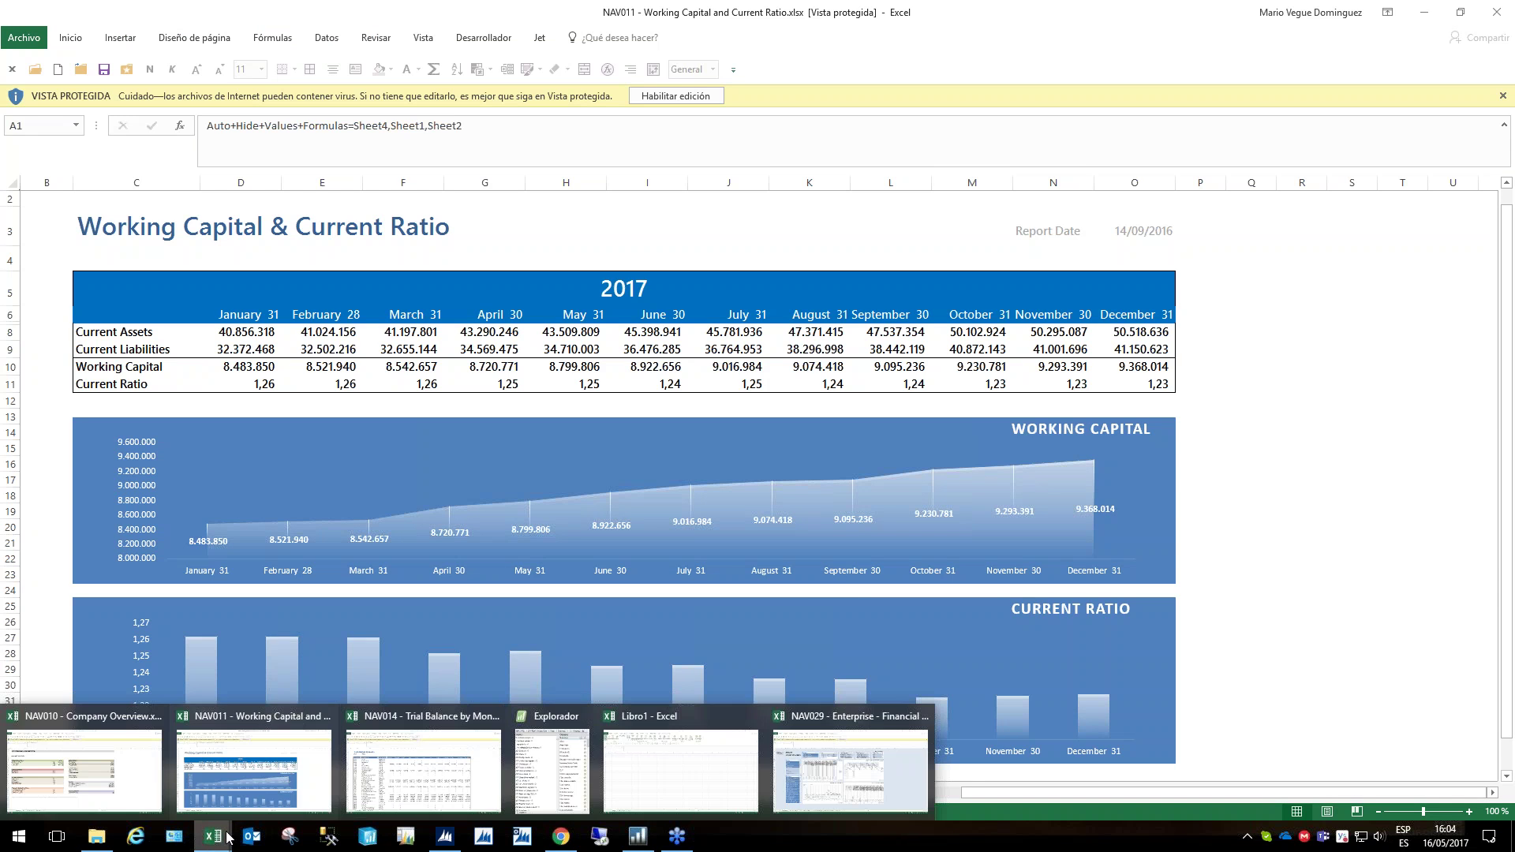
pyautogui.click(100, 790)
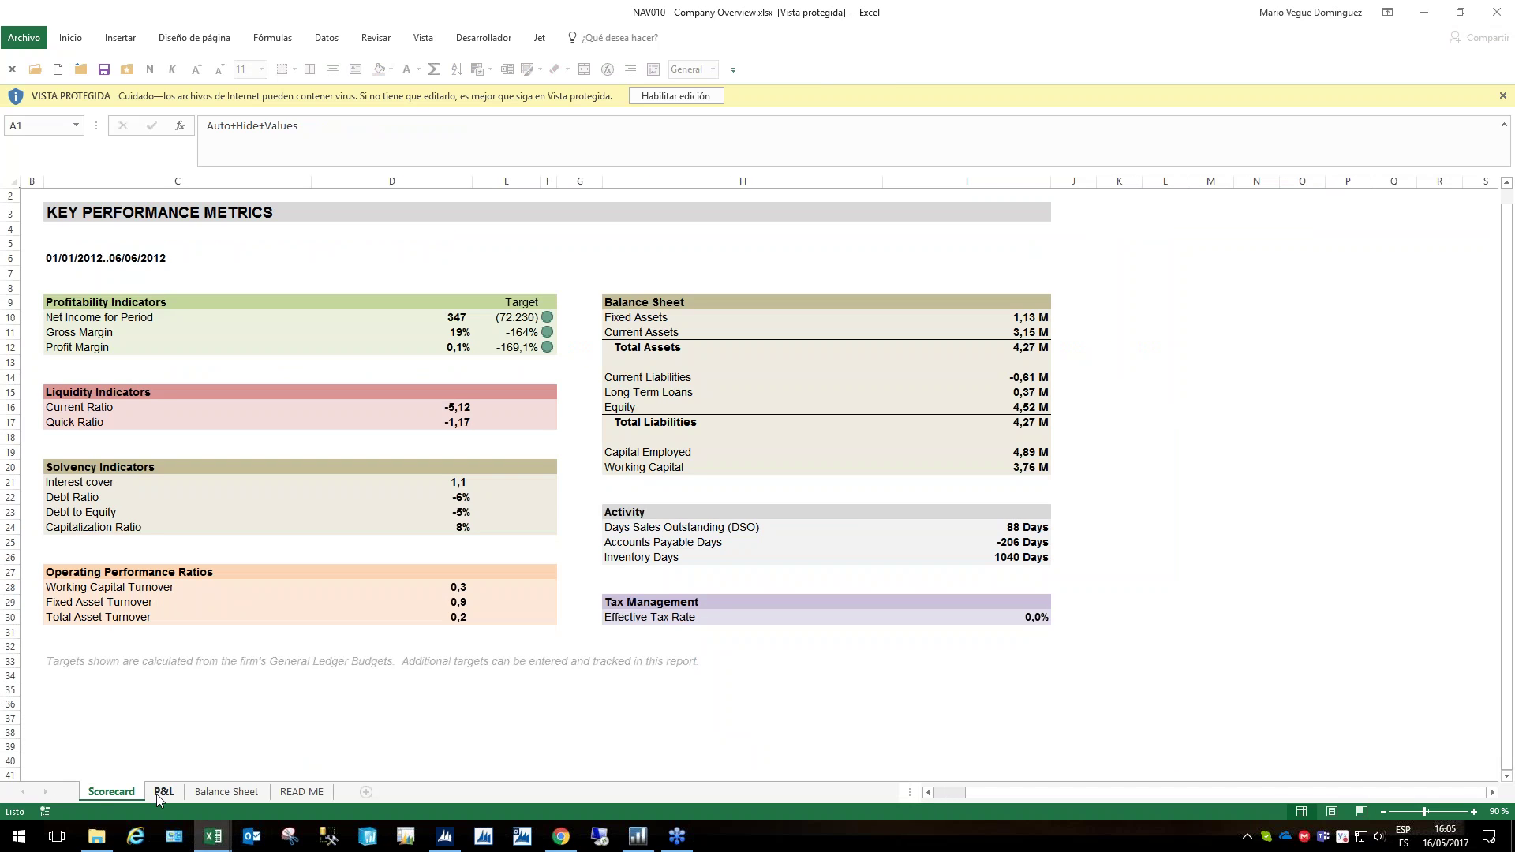
pyautogui.click(219, 841)
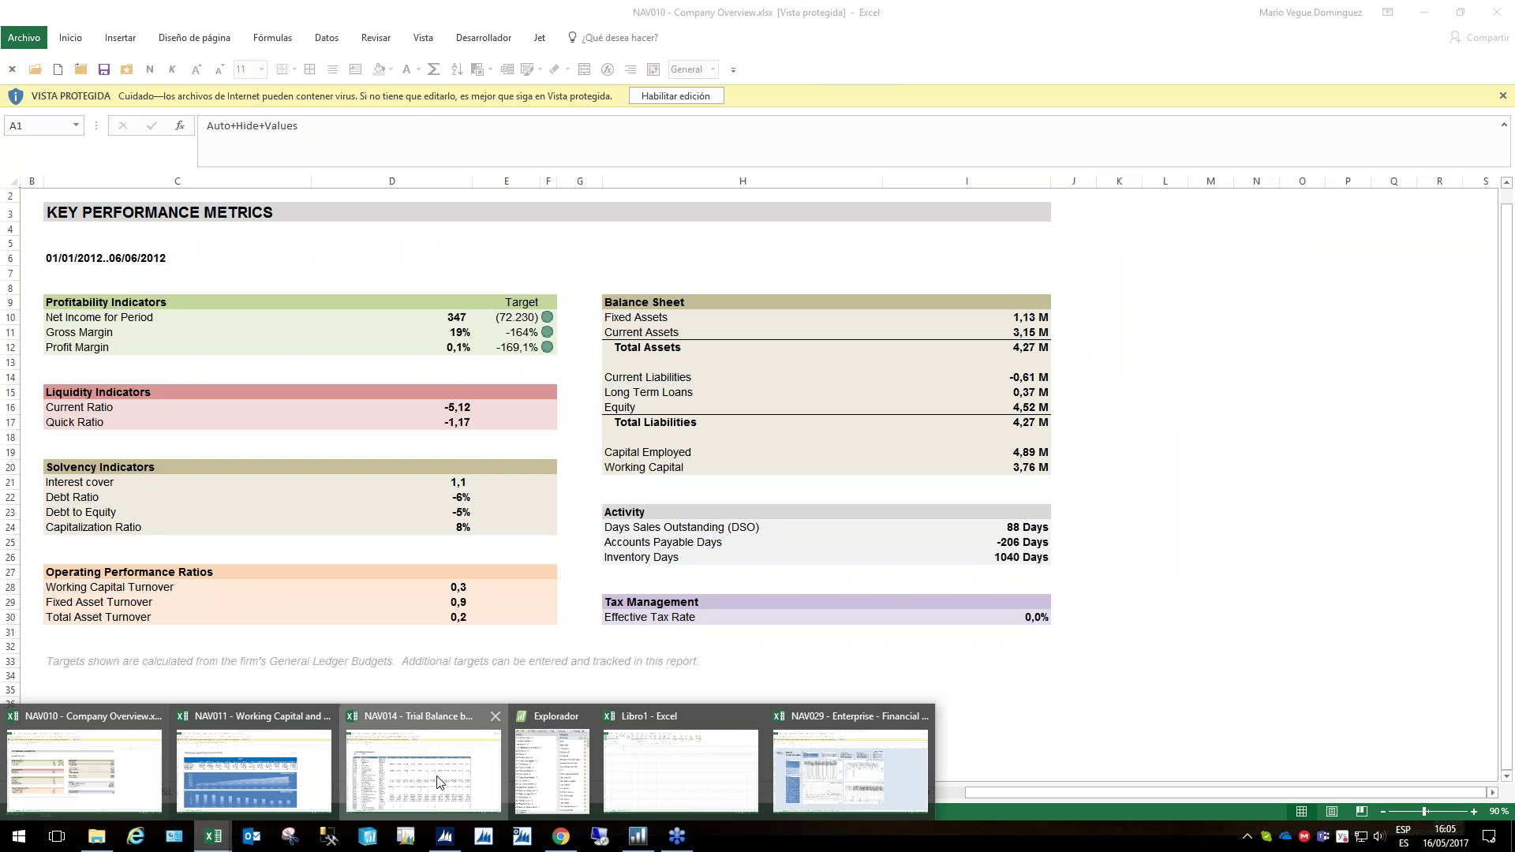
pyautogui.click(439, 781)
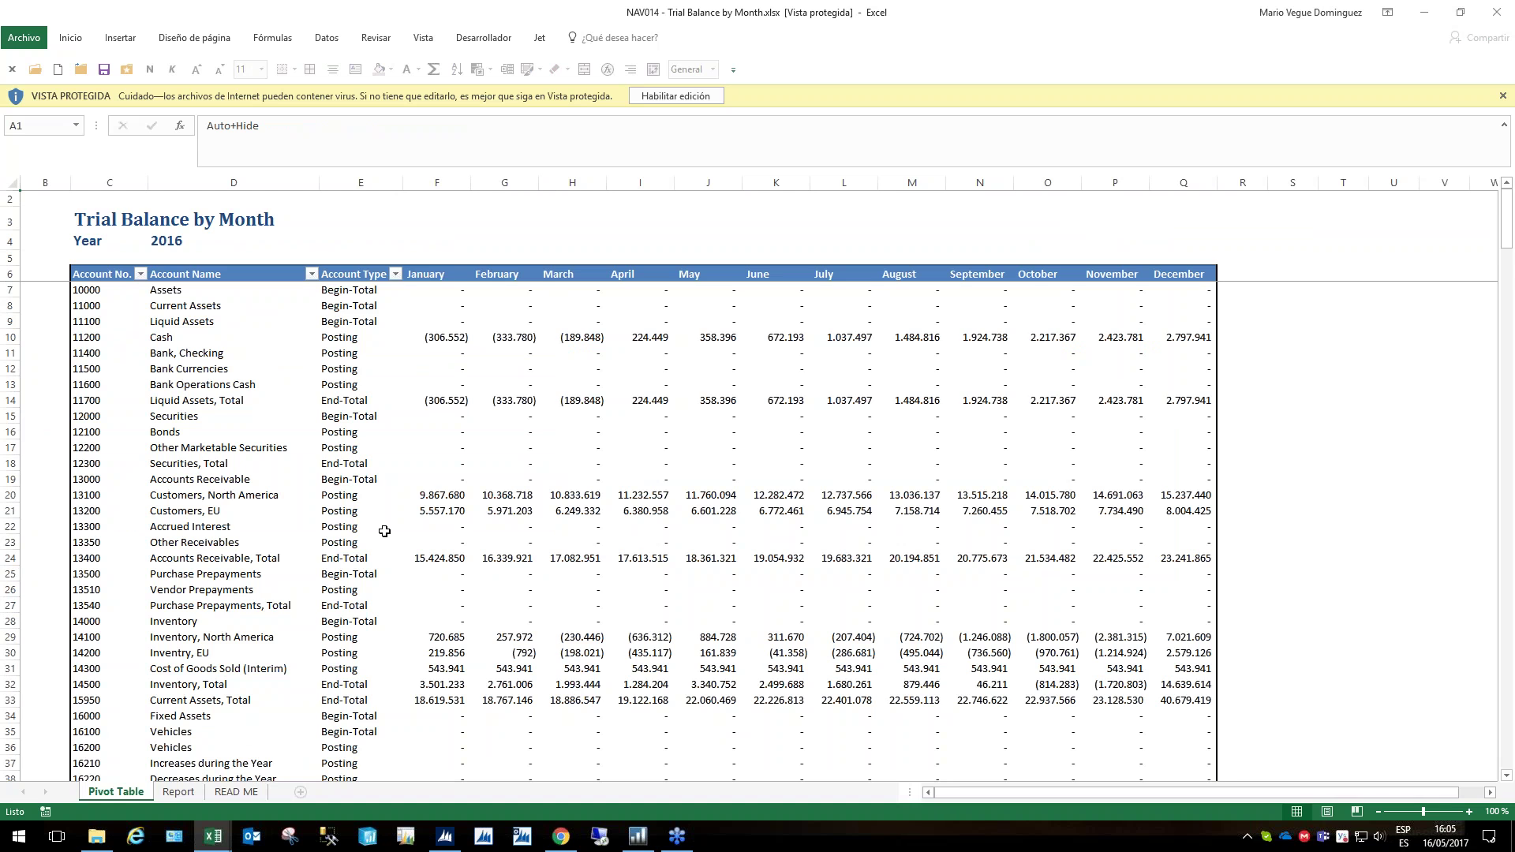
# Scroll through the Pivot Table sheet's 2016 monthly account balances and back up
pyautogui.scroll(-1, 384, 531)
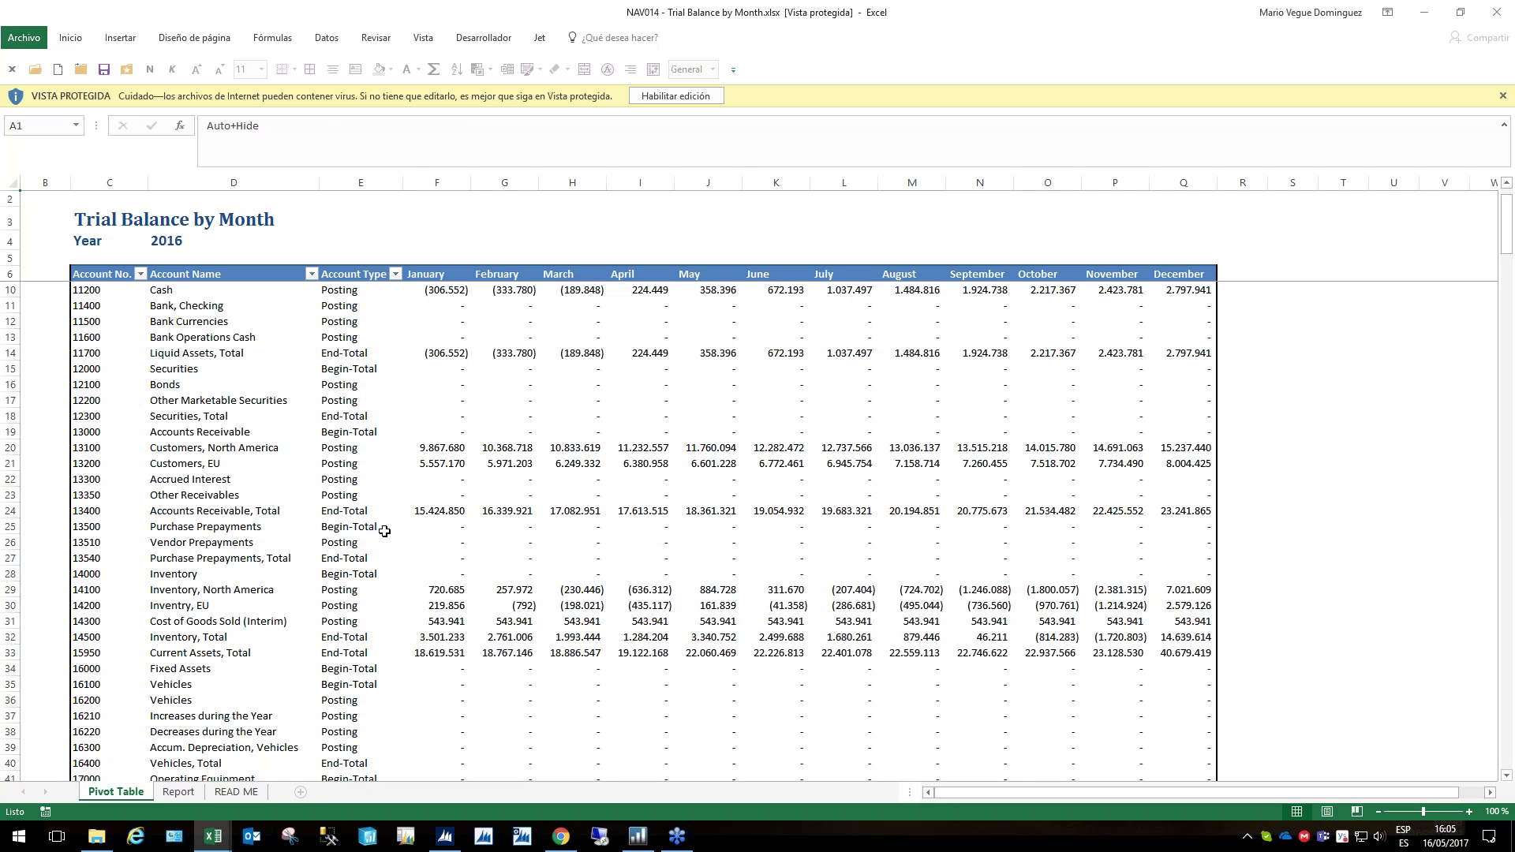
pyautogui.scroll(-7, 384, 531)
pyautogui.scroll(-8, 384, 542)
pyautogui.scroll(5, 384, 545)
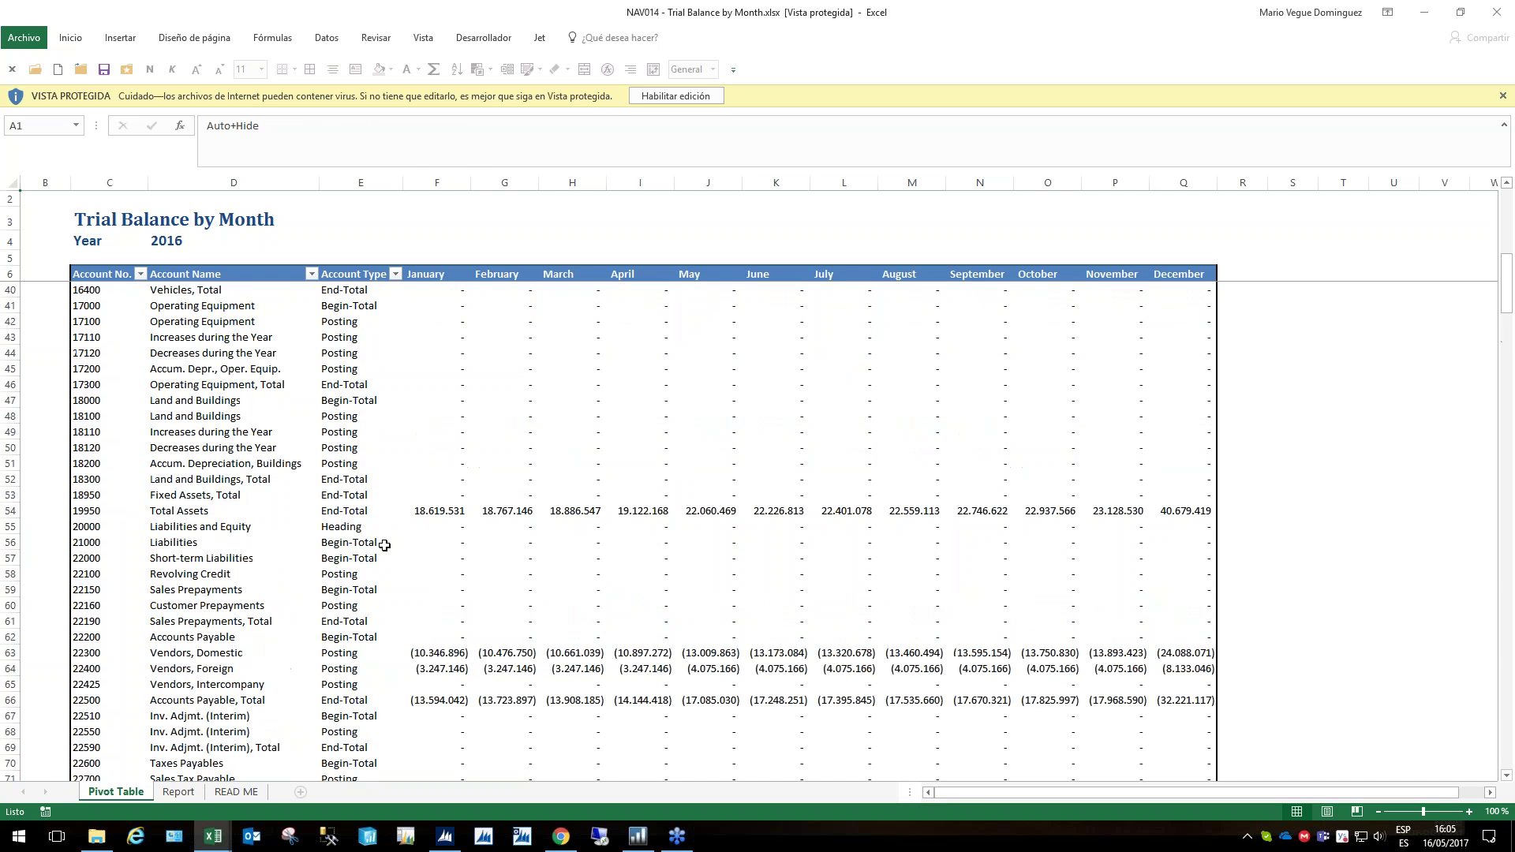
pyautogui.scroll(11, 384, 544)
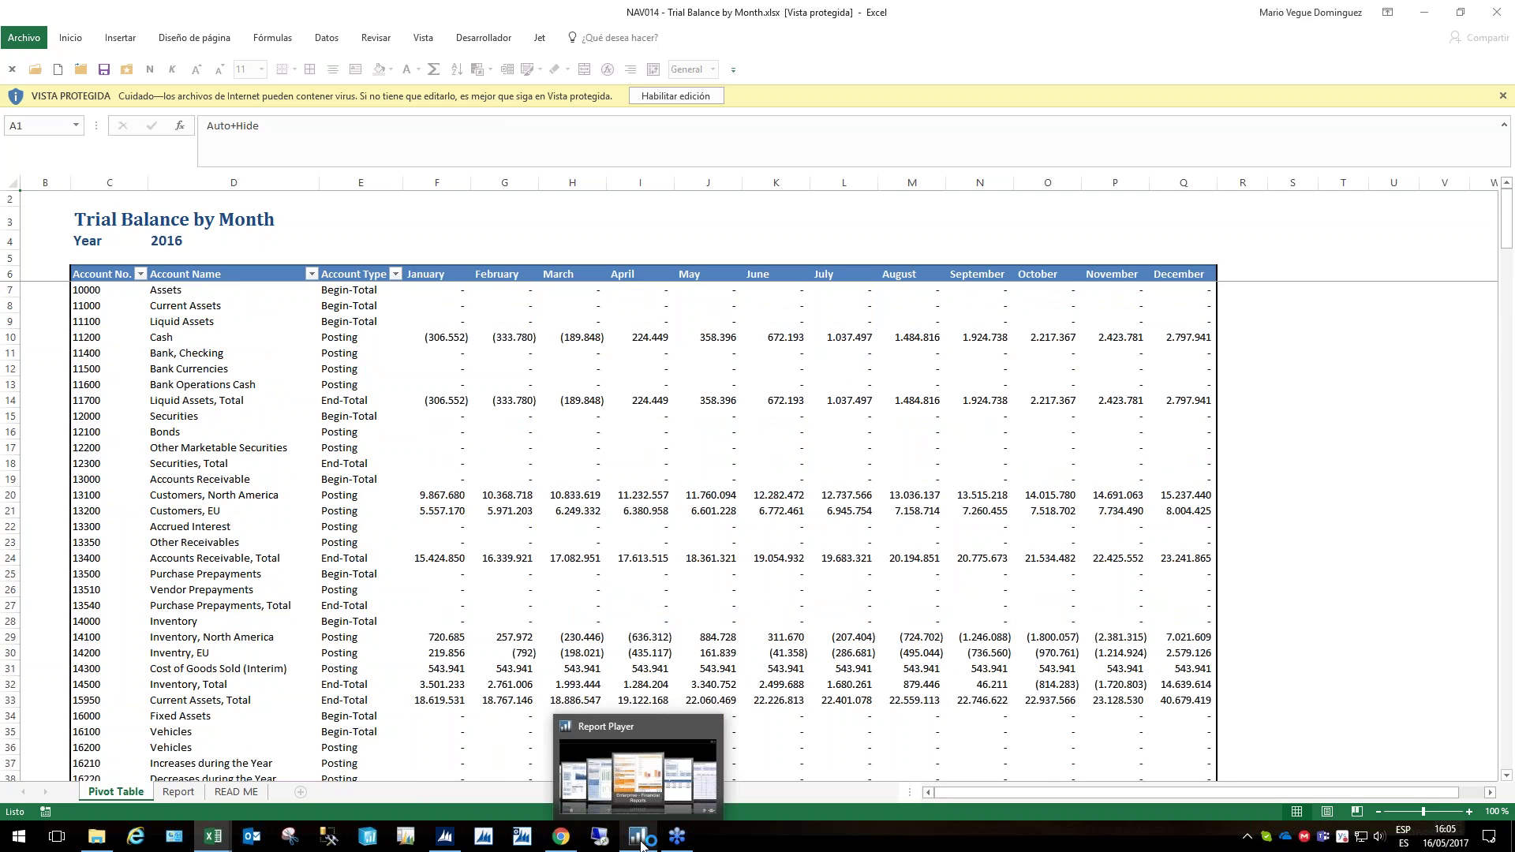
pyautogui.moveTo(636, 836)
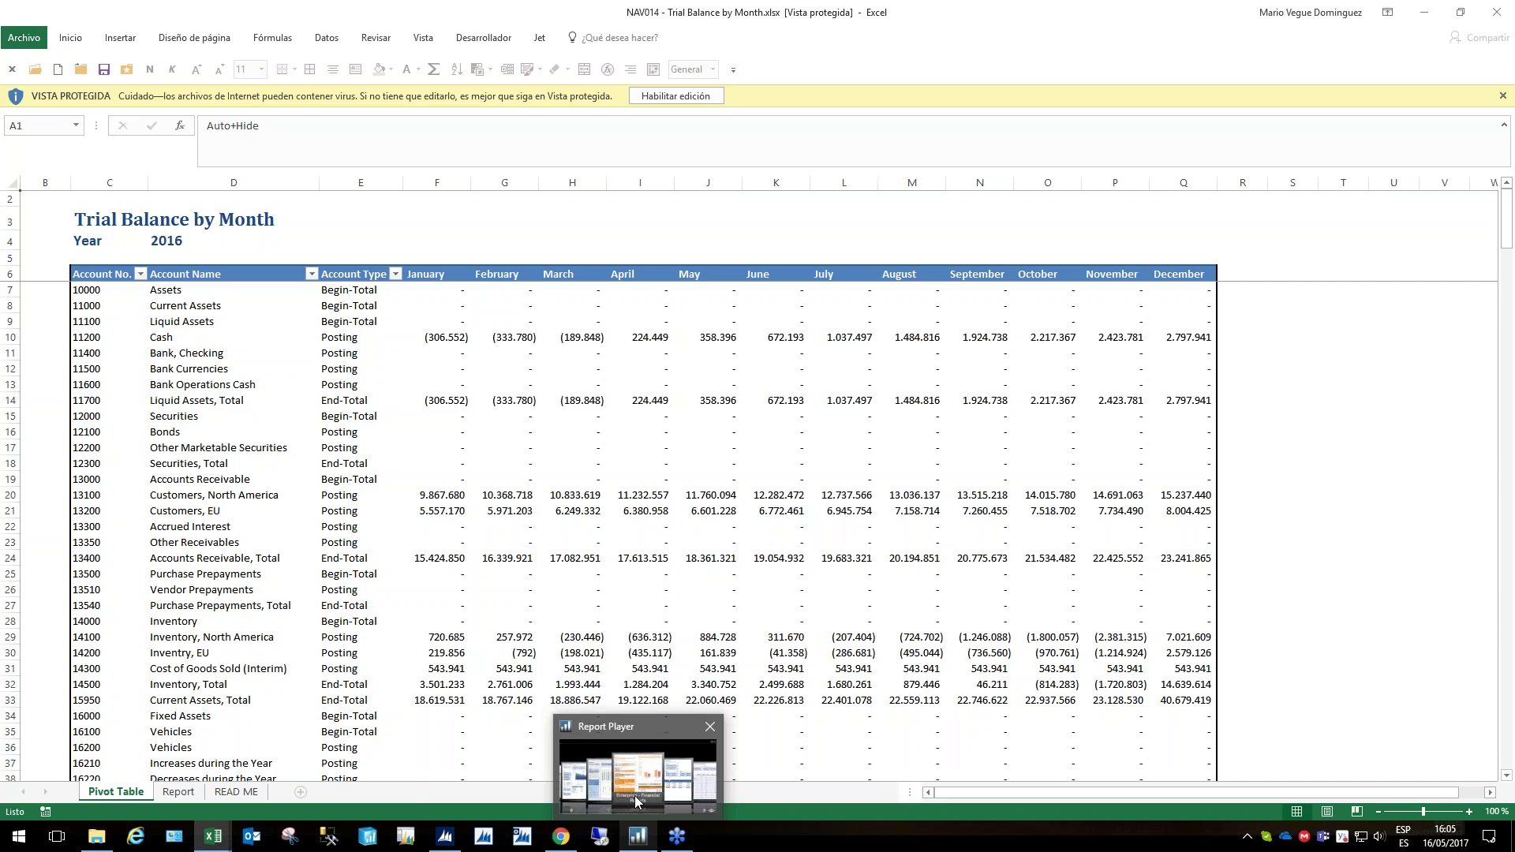
# Switch to the Dynamics NAV Sales Order Processor window and make it taller
pyautogui.click(634, 795)
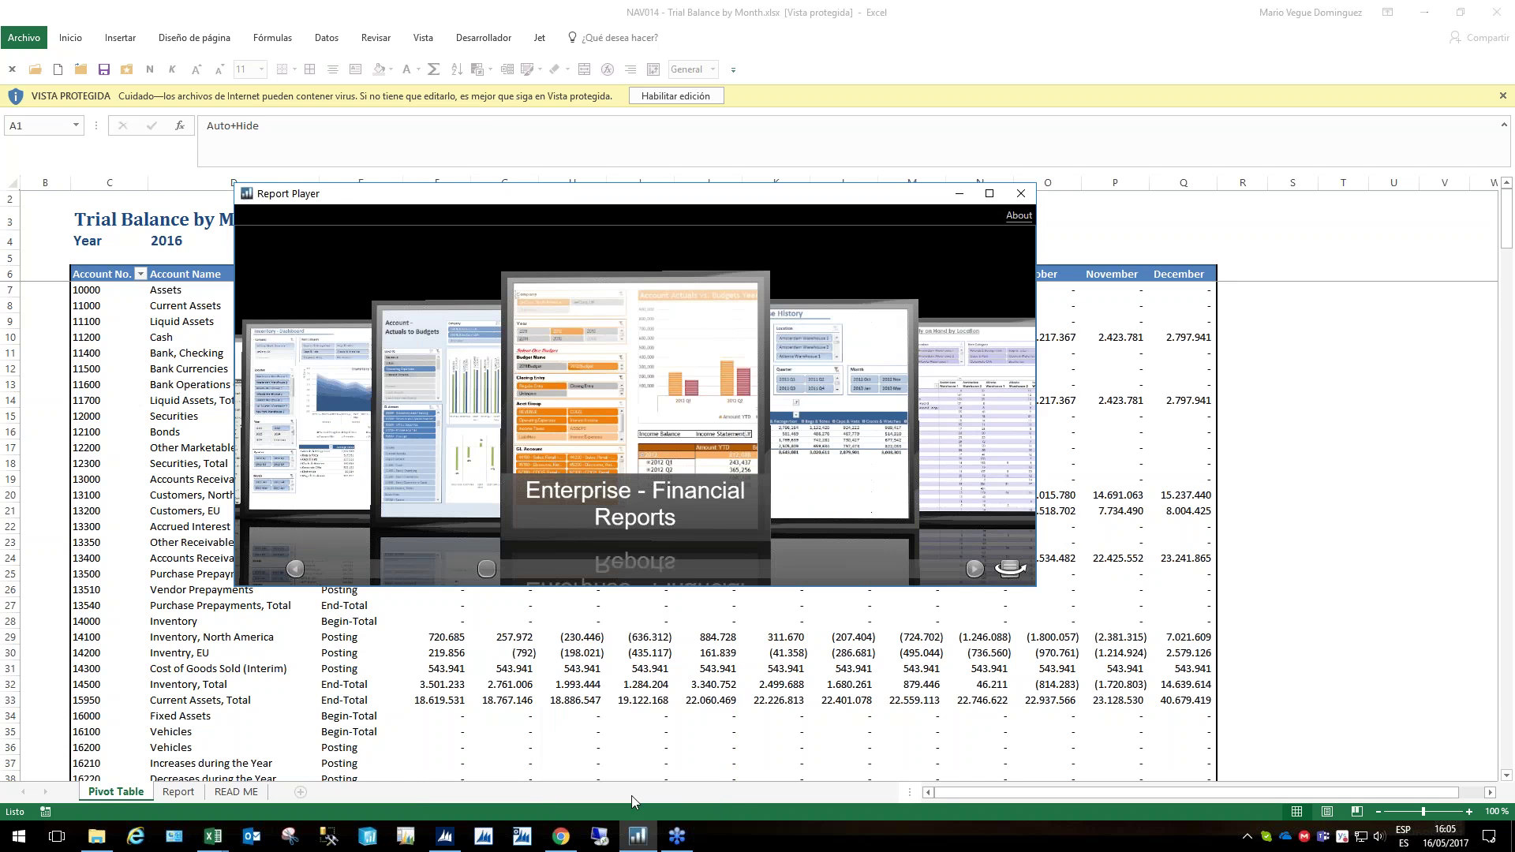
pyautogui.click(447, 838)
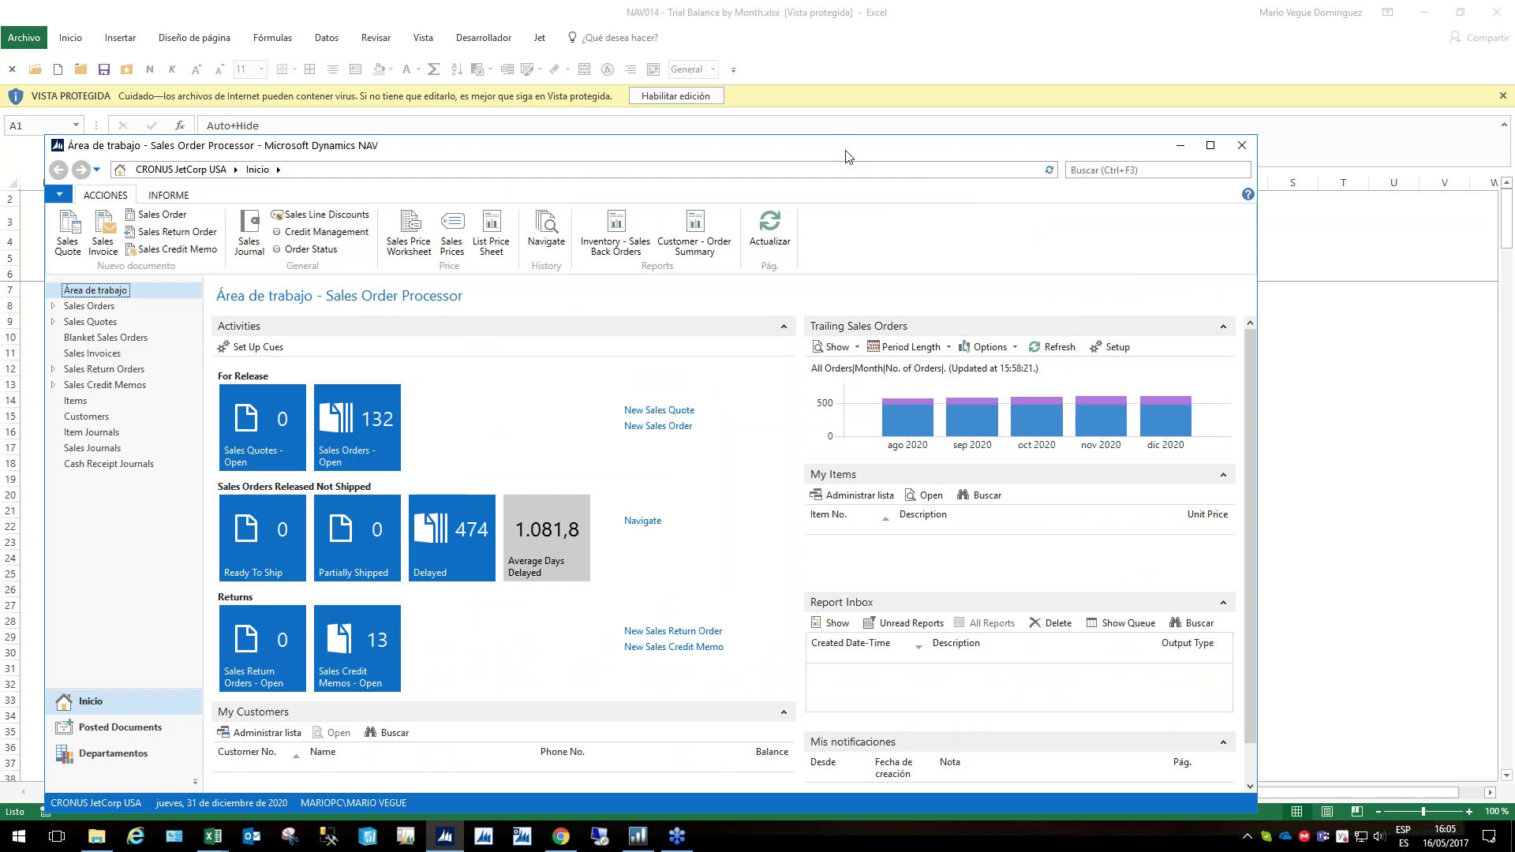
pyautogui.moveTo(846, 139); pyautogui.dragTo(832, 49)
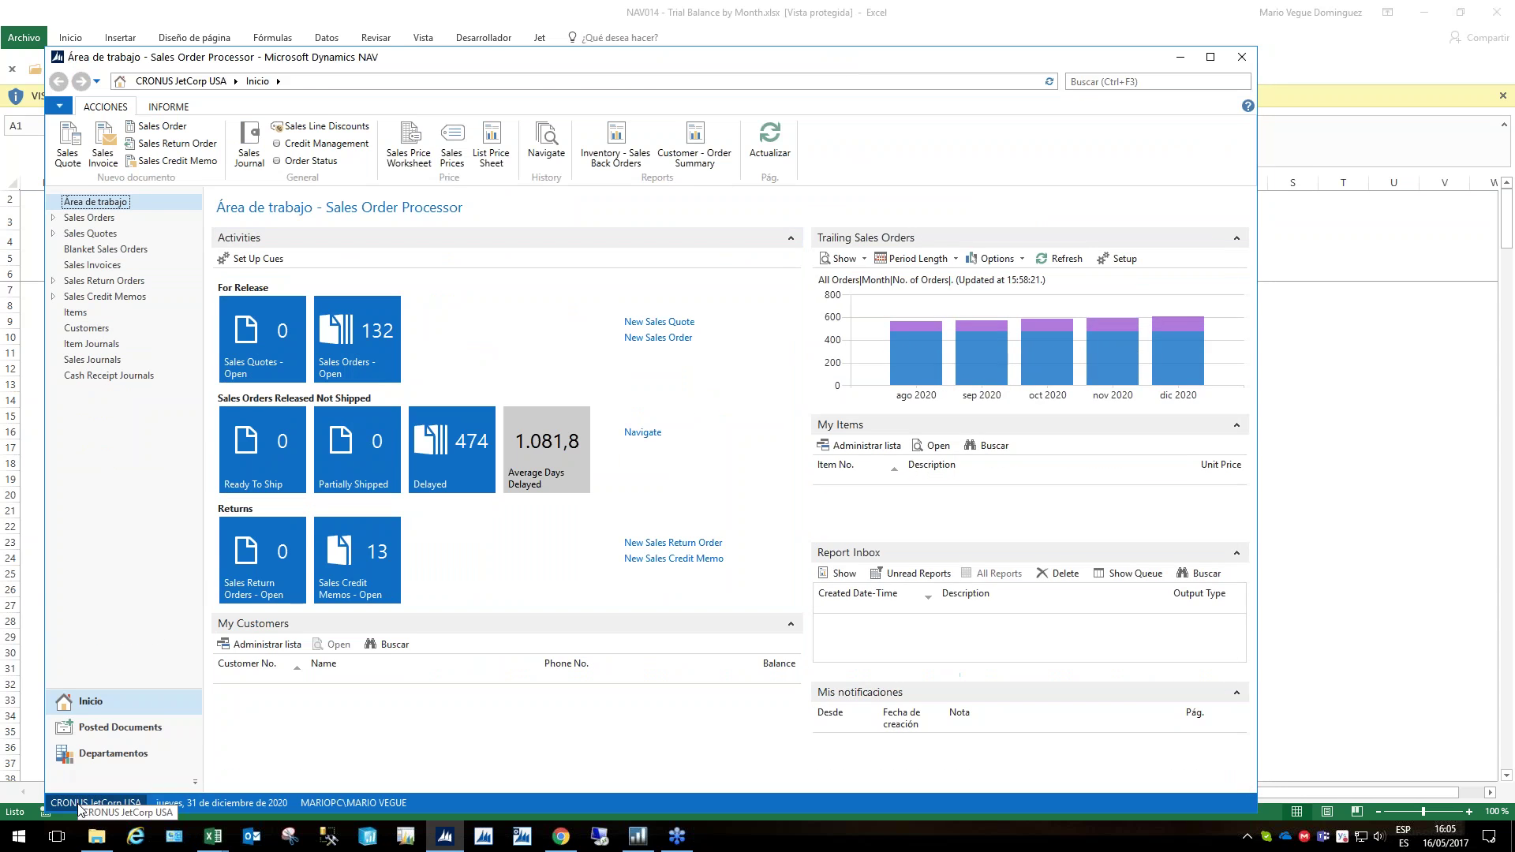
# Review the Seleccionar empresa company list, leaving CRONUS JetCorp USA selected
pyautogui.click(775, 337)
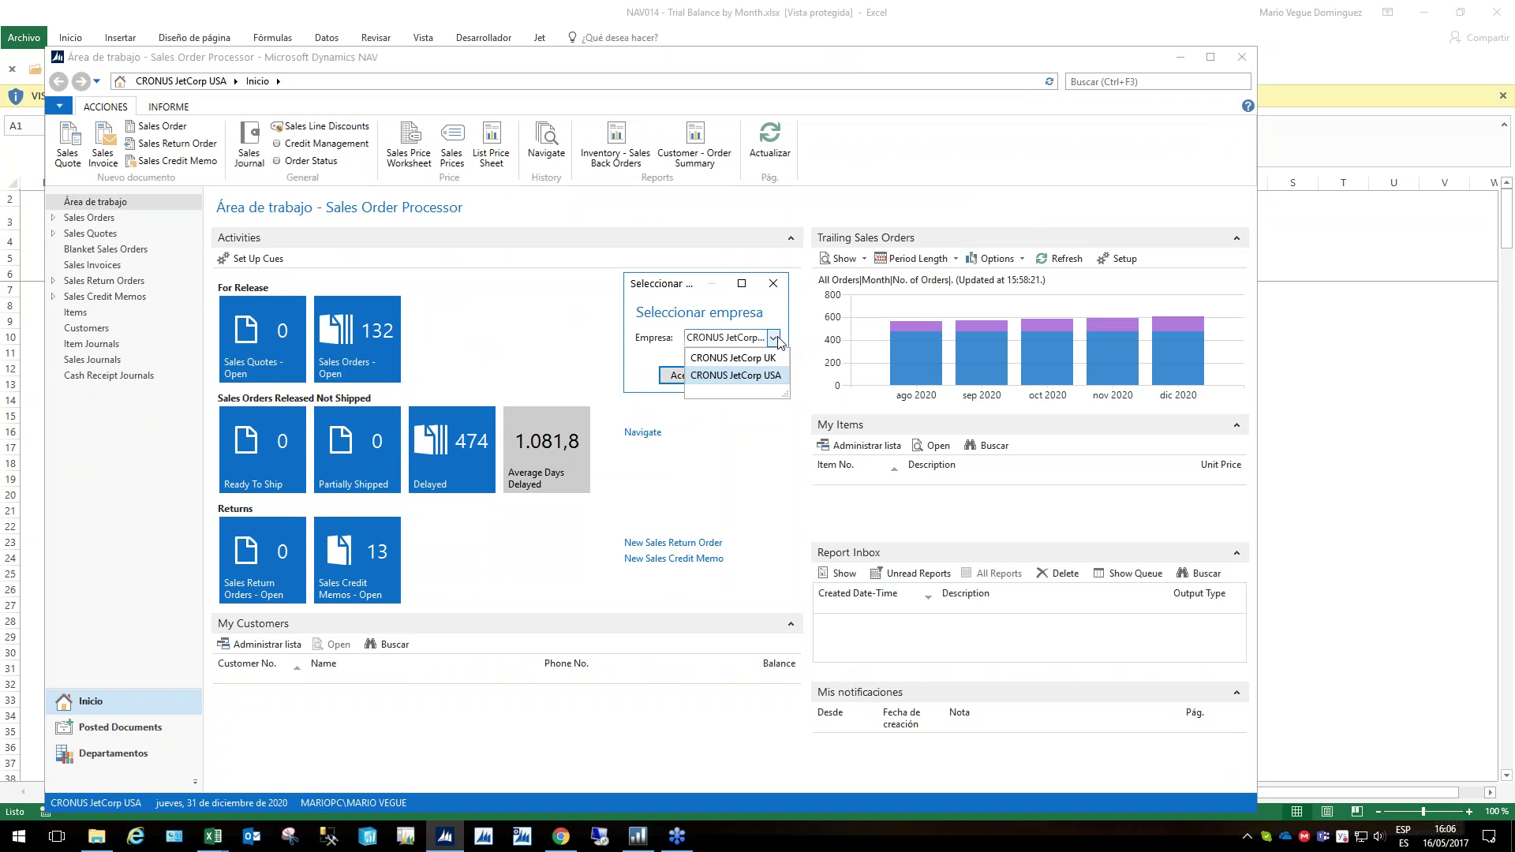
pyautogui.click(775, 338)
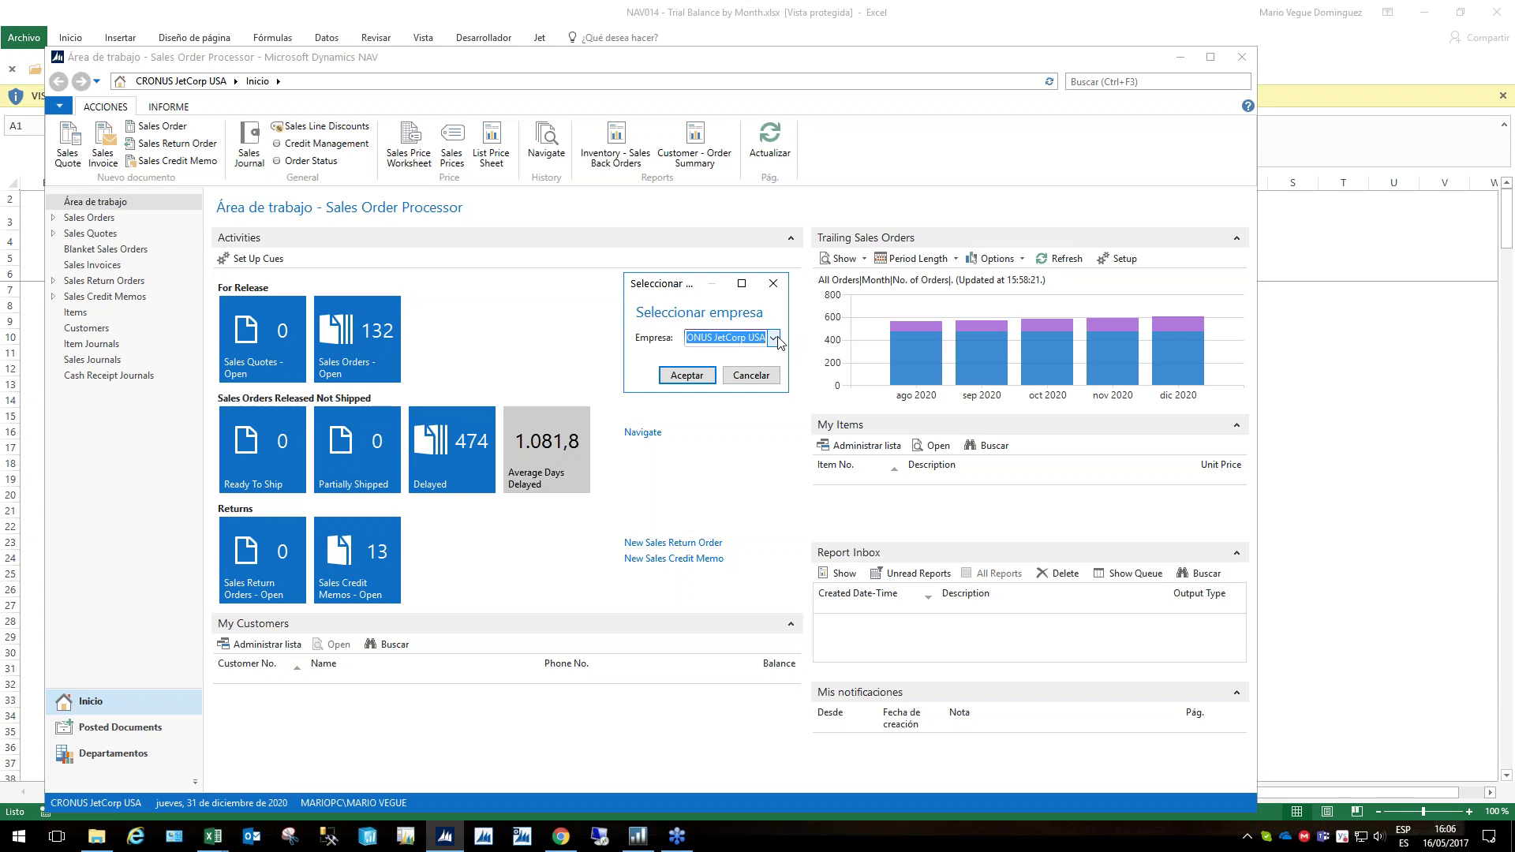
pyautogui.click(774, 338)
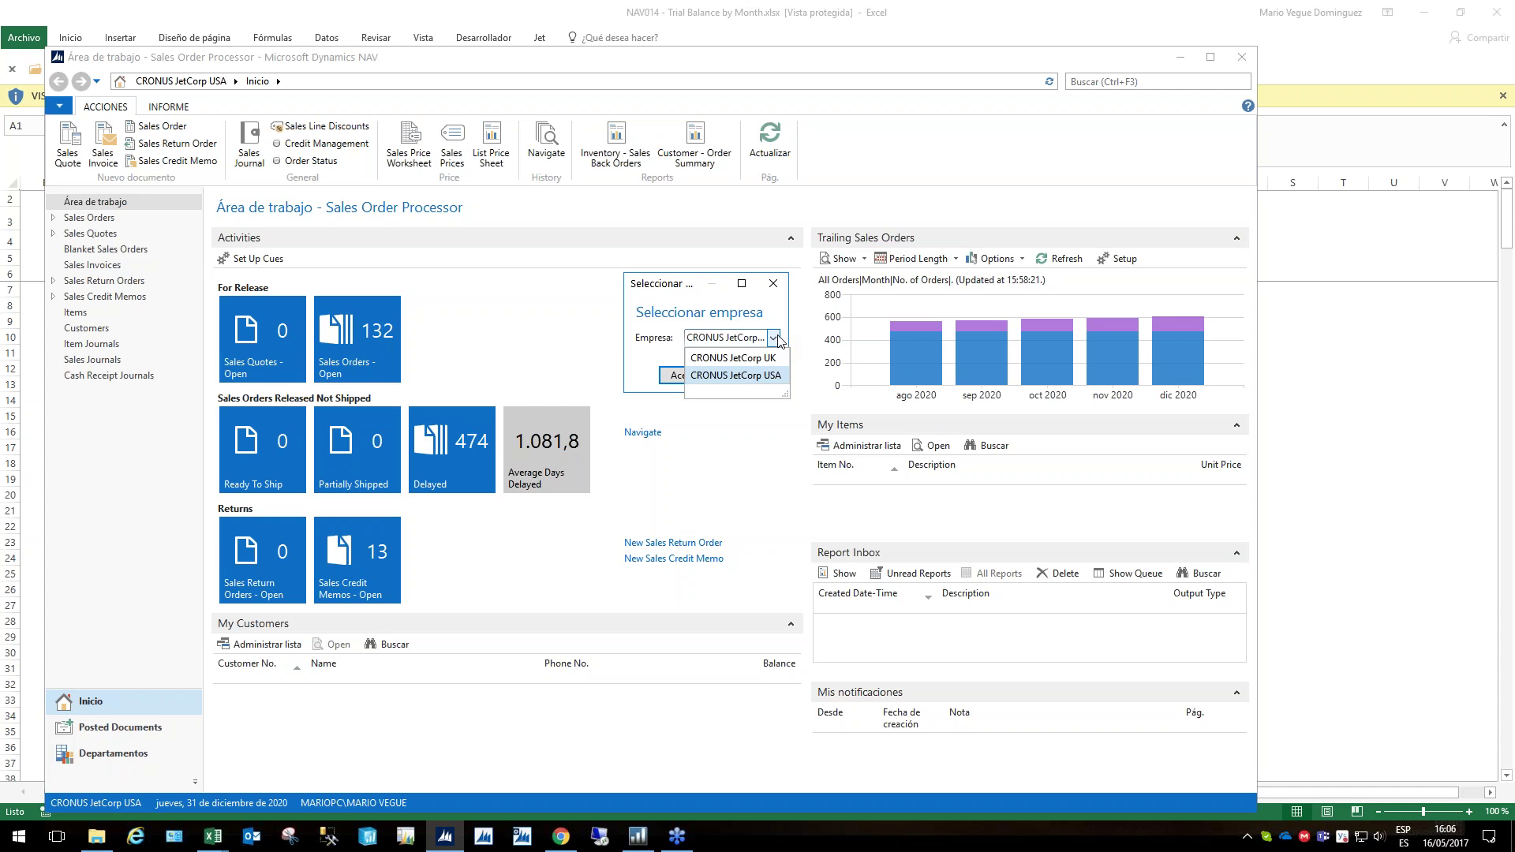
pyautogui.click(778, 339)
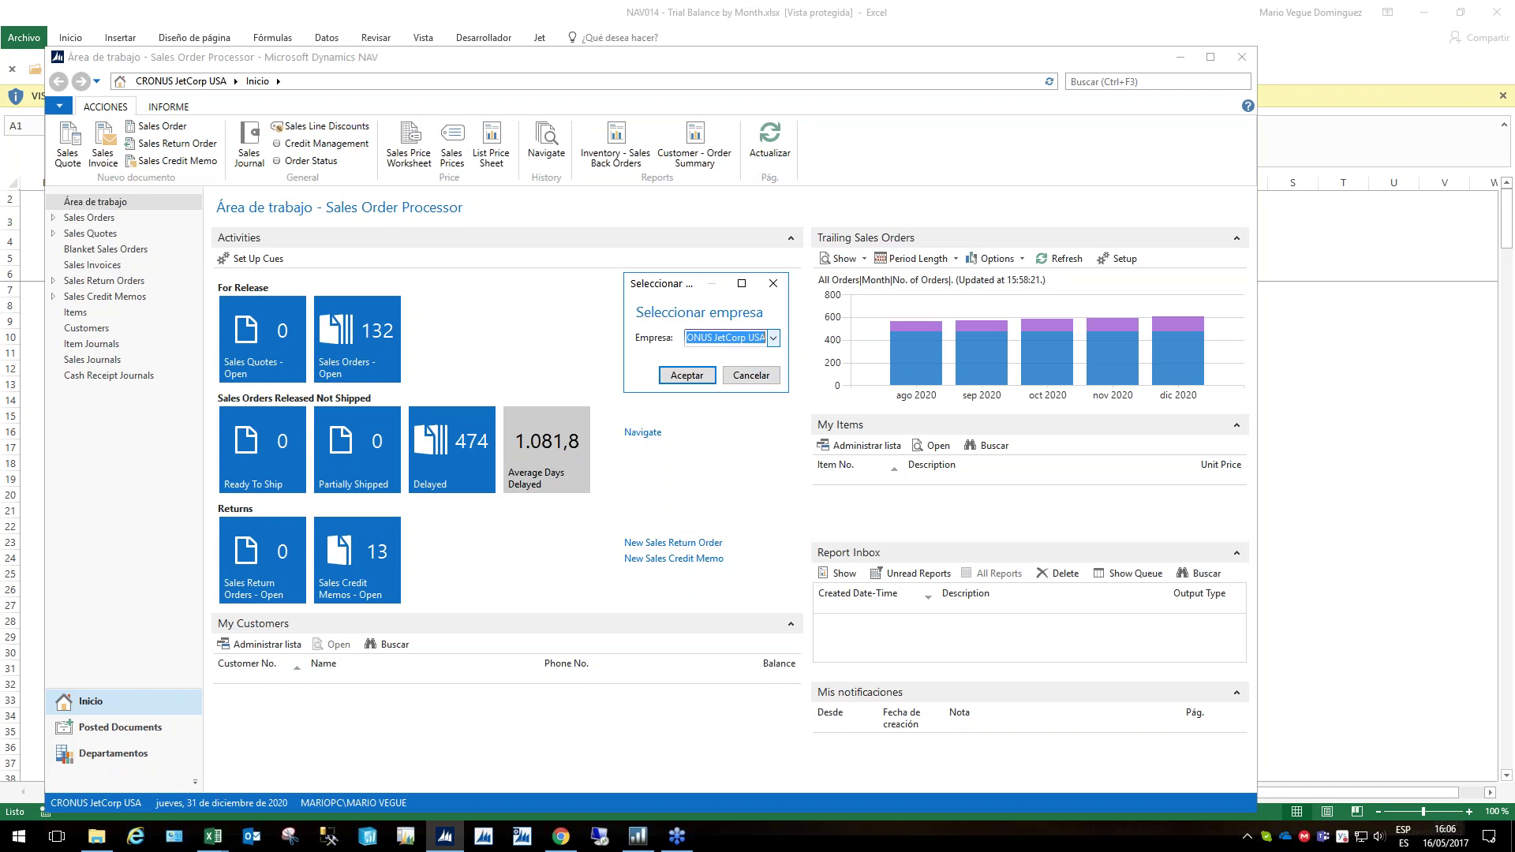
pyautogui.click(773, 338)
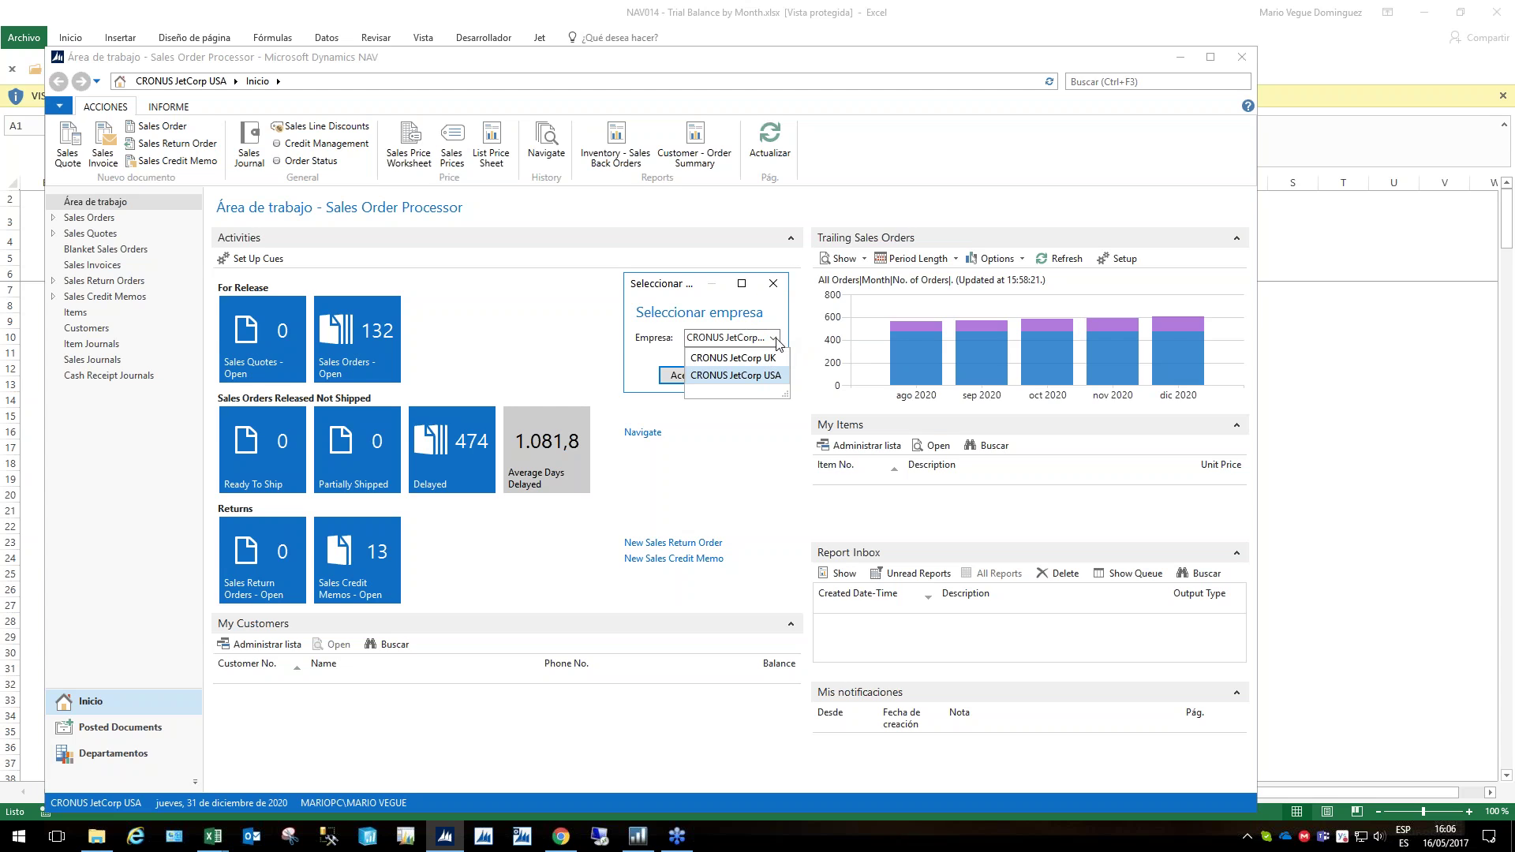
pyautogui.click(777, 341)
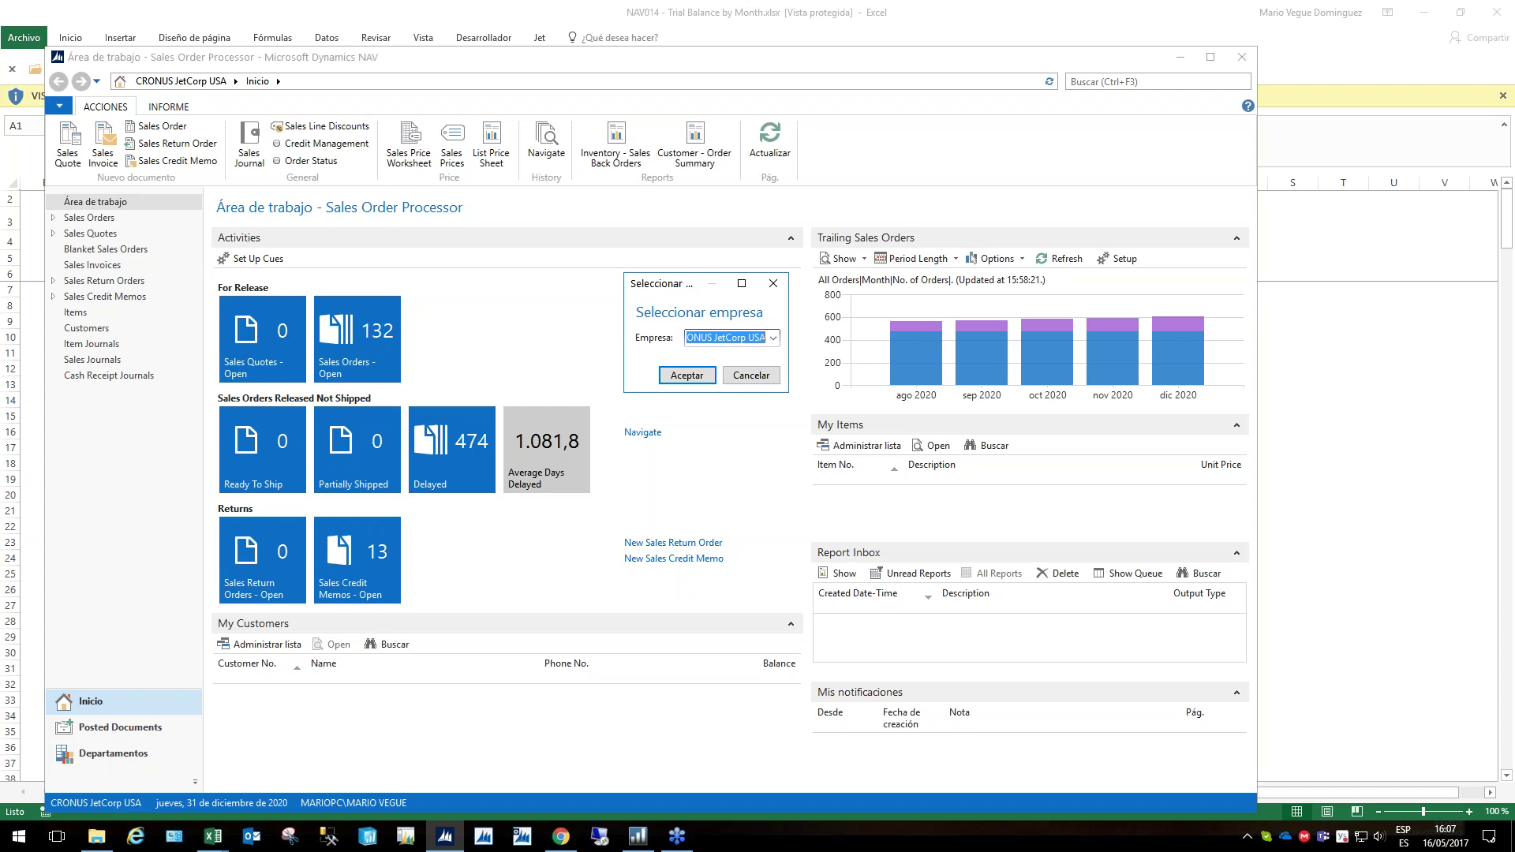
# Cancel the company selection unchanged, then reopen Seleccionar empresa from the status bar
pyautogui.click(751, 376)
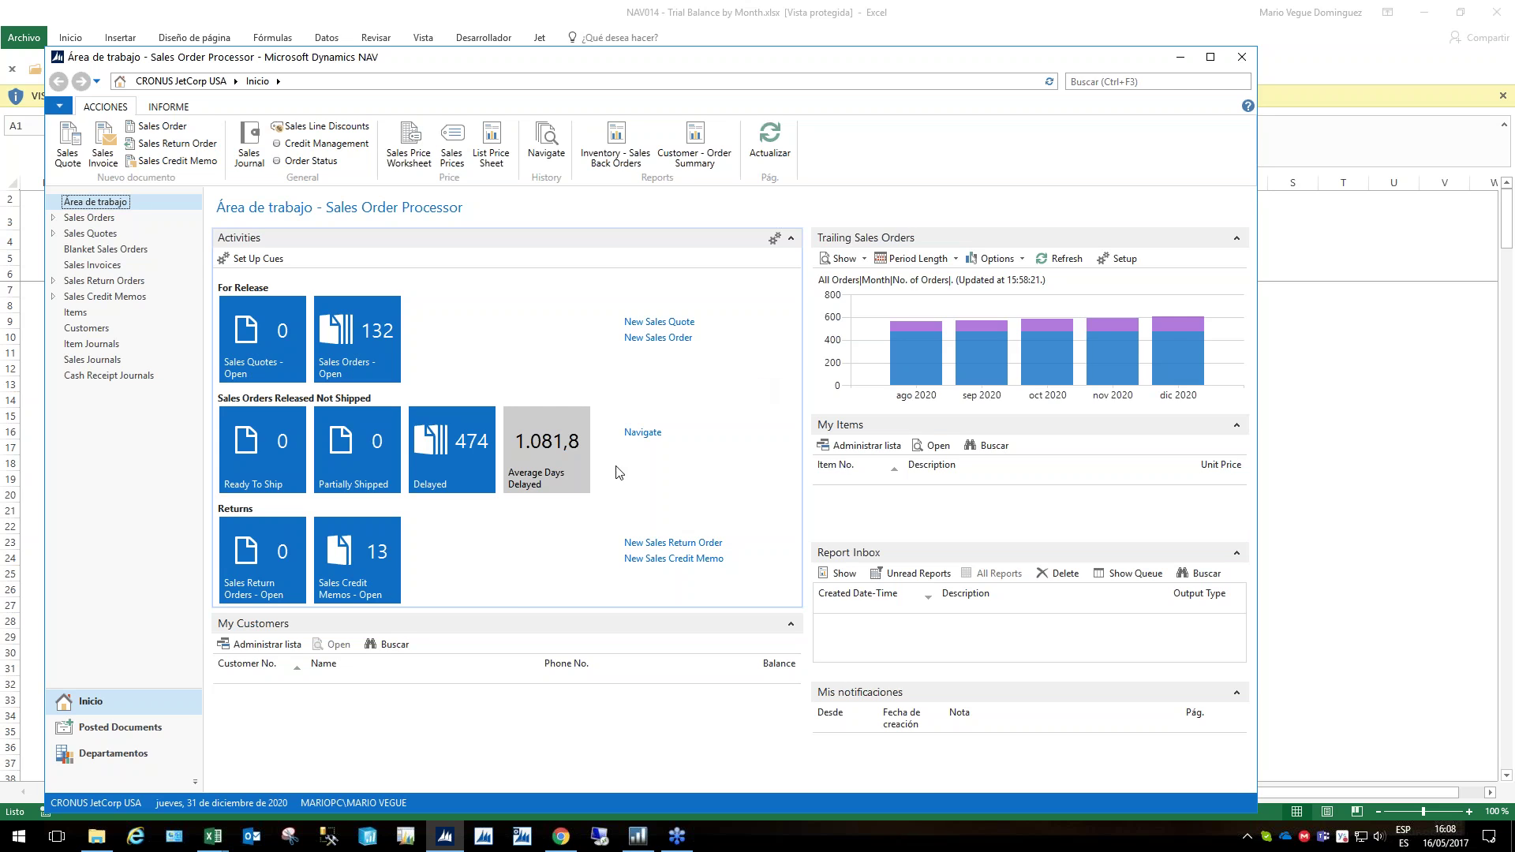
pyautogui.click(96, 802)
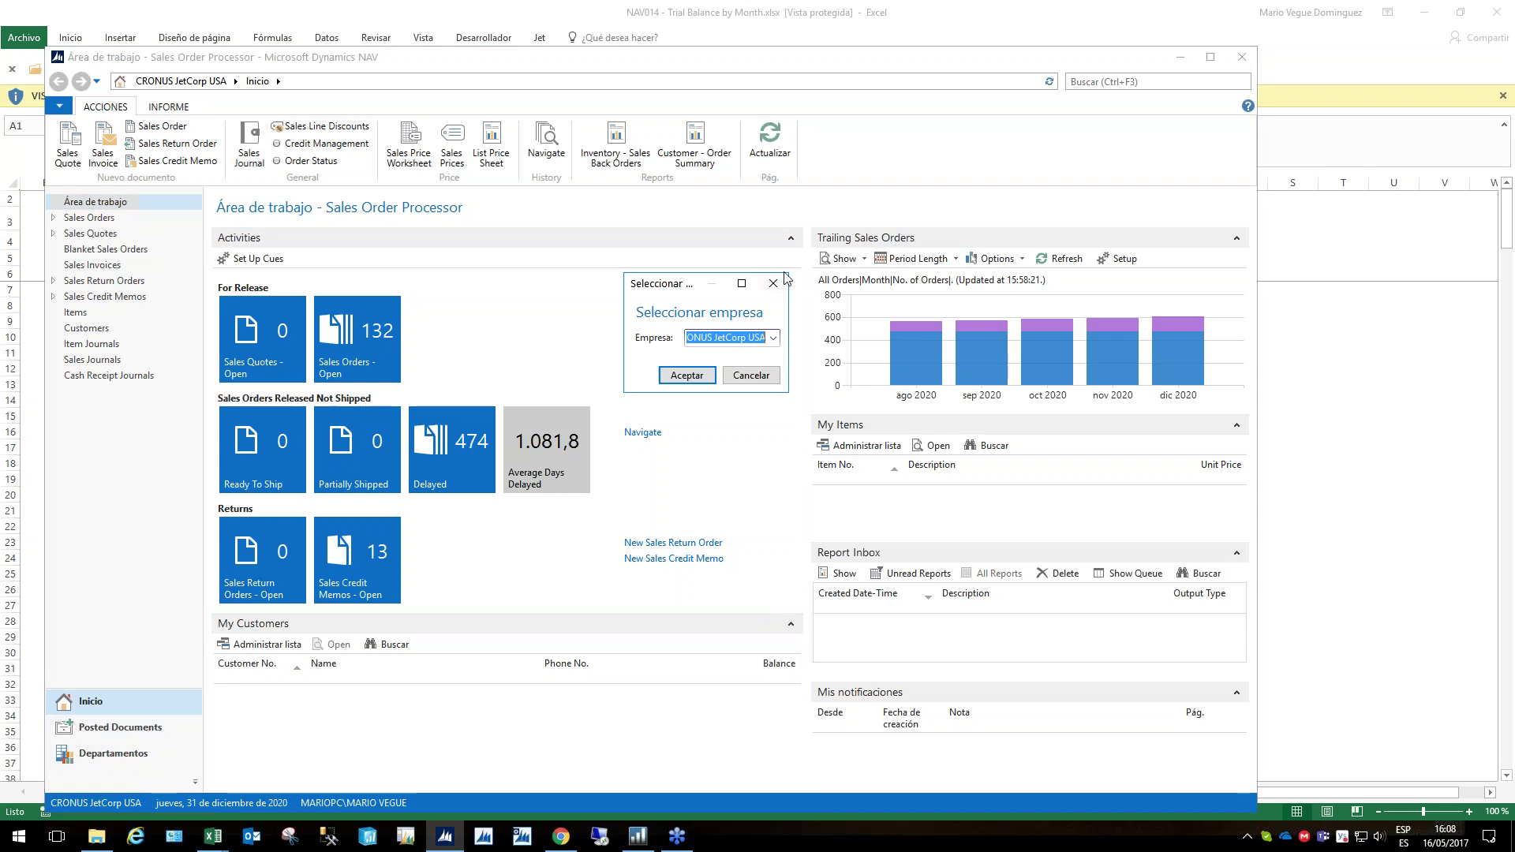
# Check the Empresa list and close it, keeping CRONUS JetCorp USA as the company
pyautogui.click(773, 338)
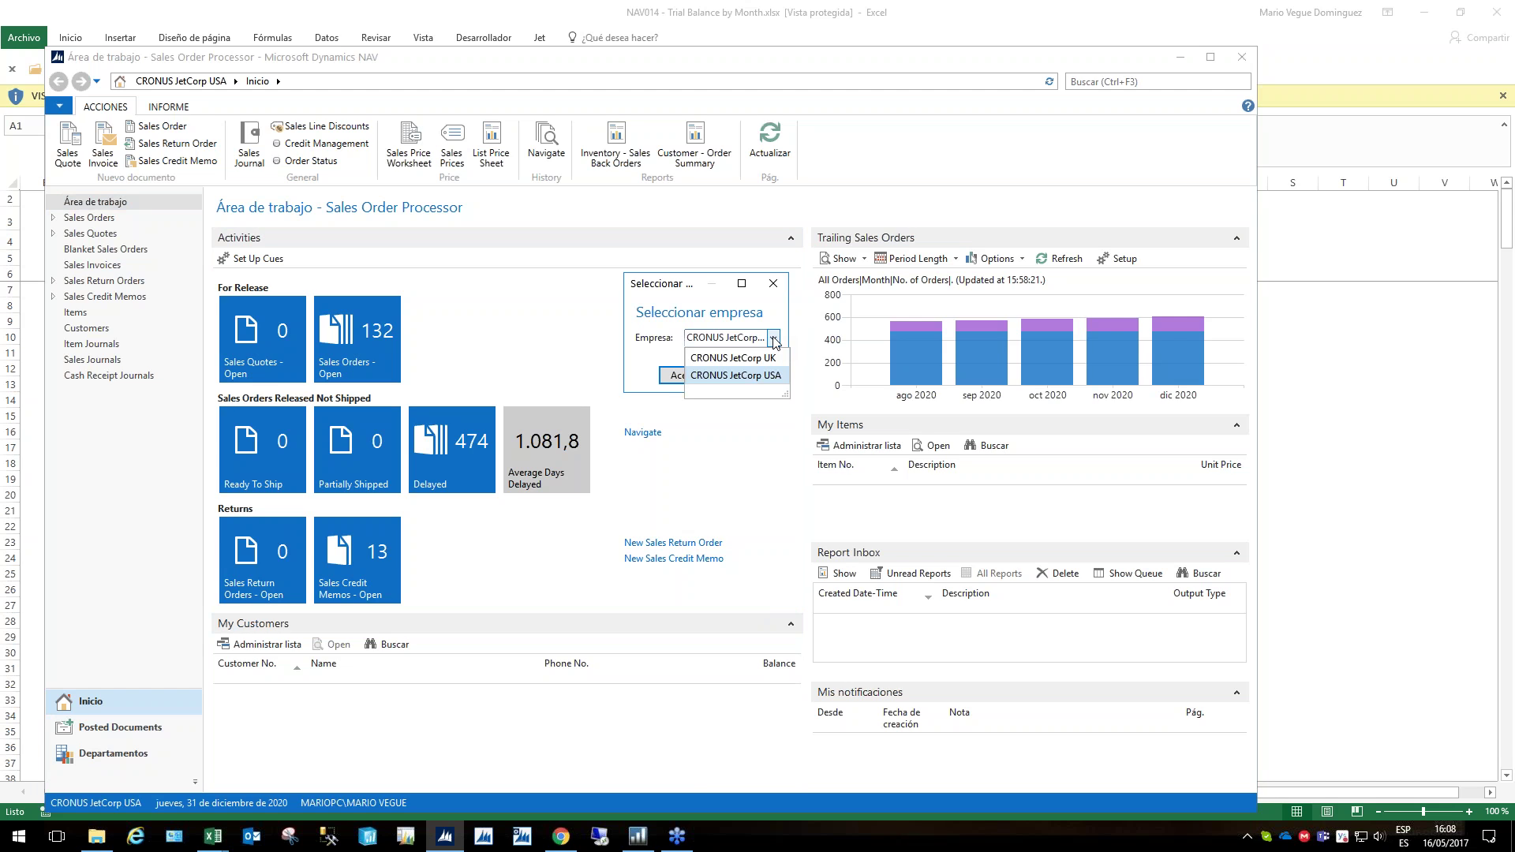
pyautogui.click(774, 342)
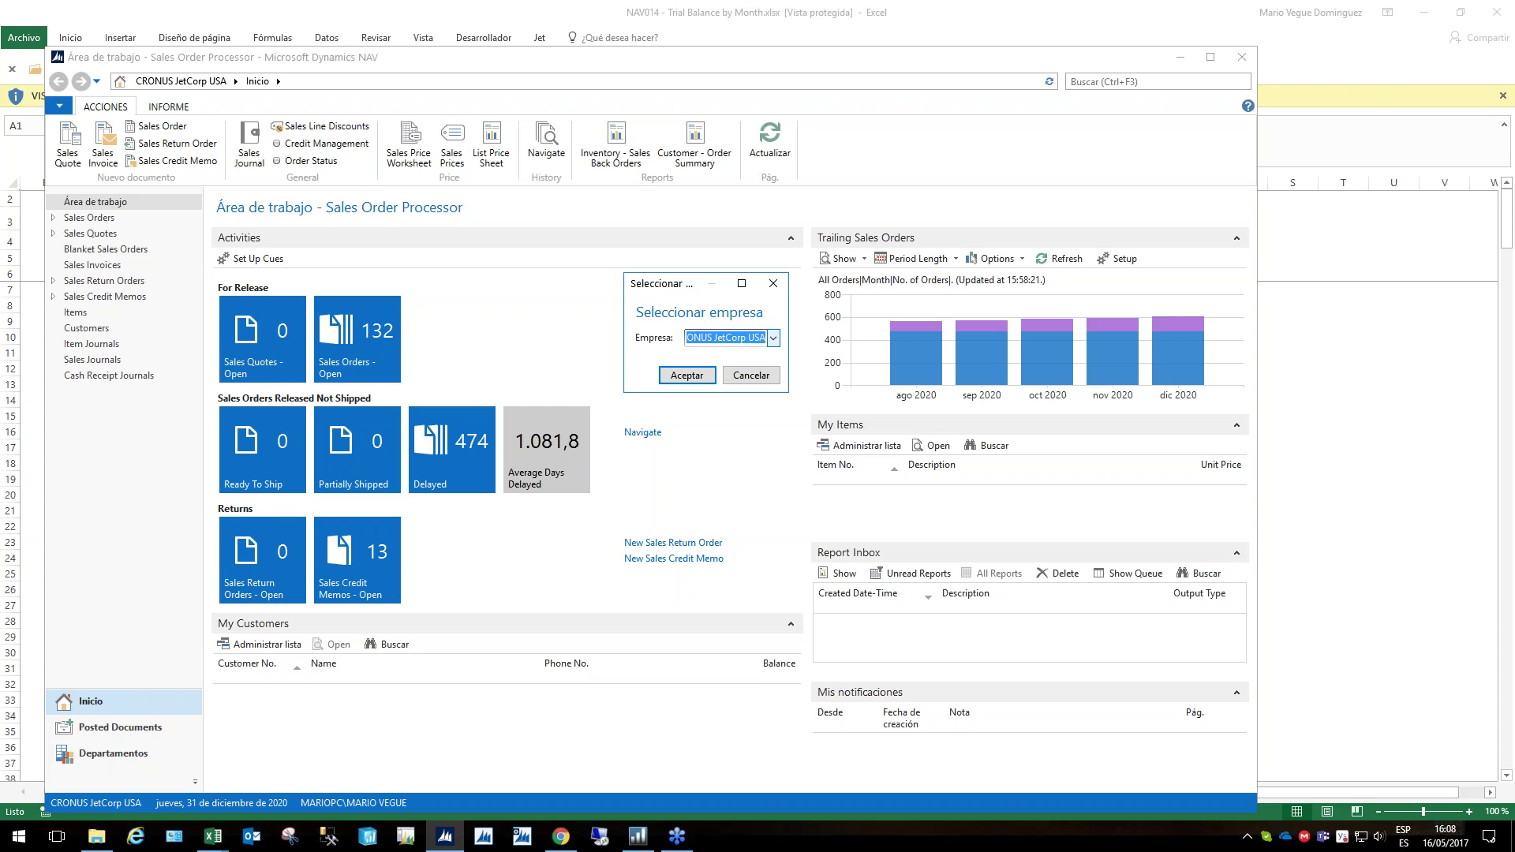
pyautogui.click(773, 337)
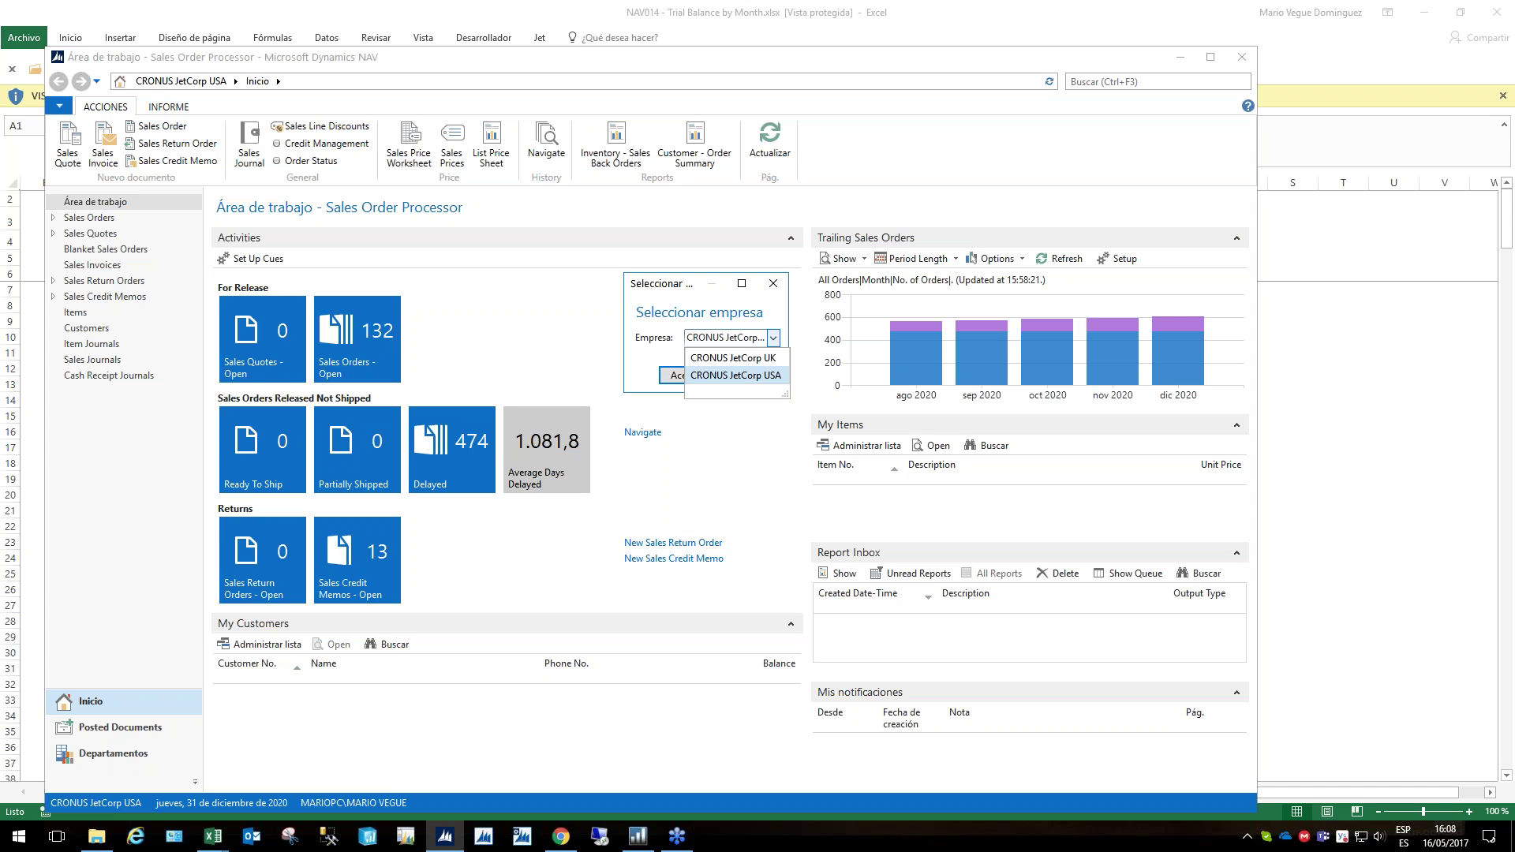
pyautogui.press('Return')
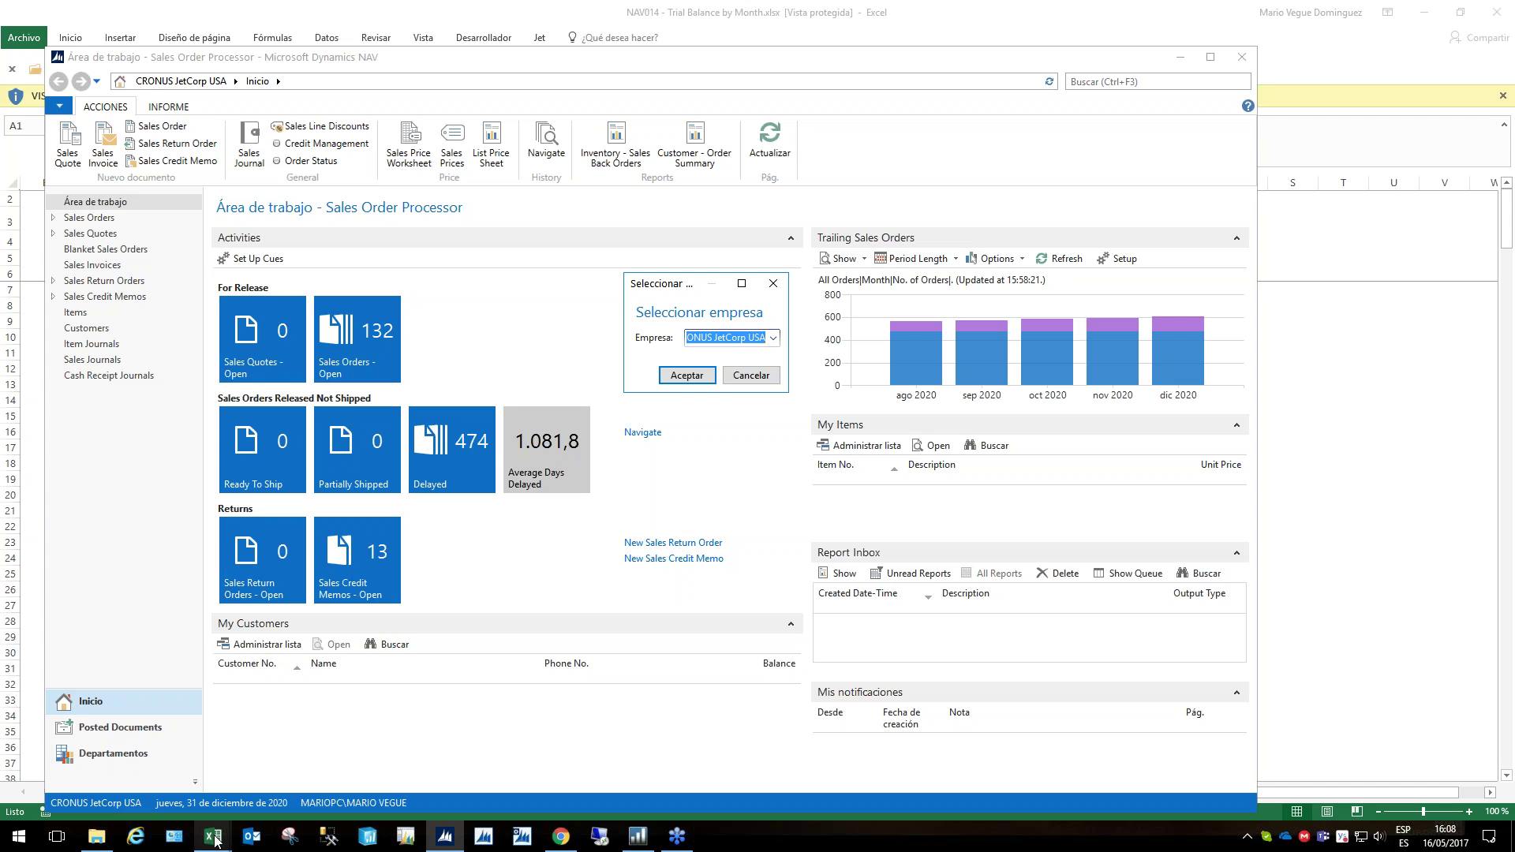
# Bring up the Working Capital workbook and Report Player, then advance four reports to Sales Dashboard II
pyautogui.moveTo(211, 835)
pyautogui.click(265, 773)
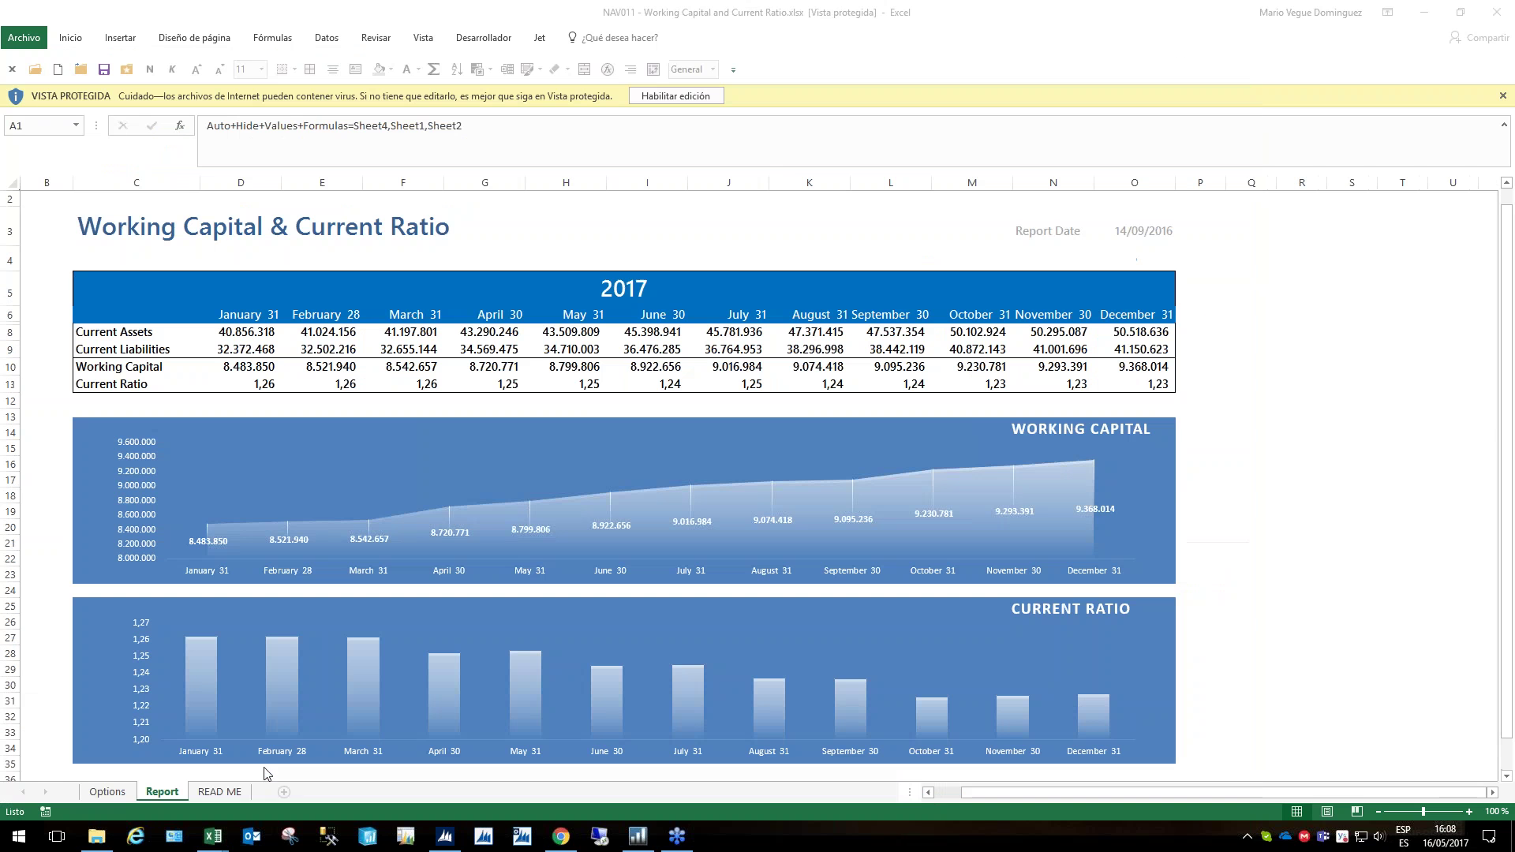
pyautogui.click(640, 839)
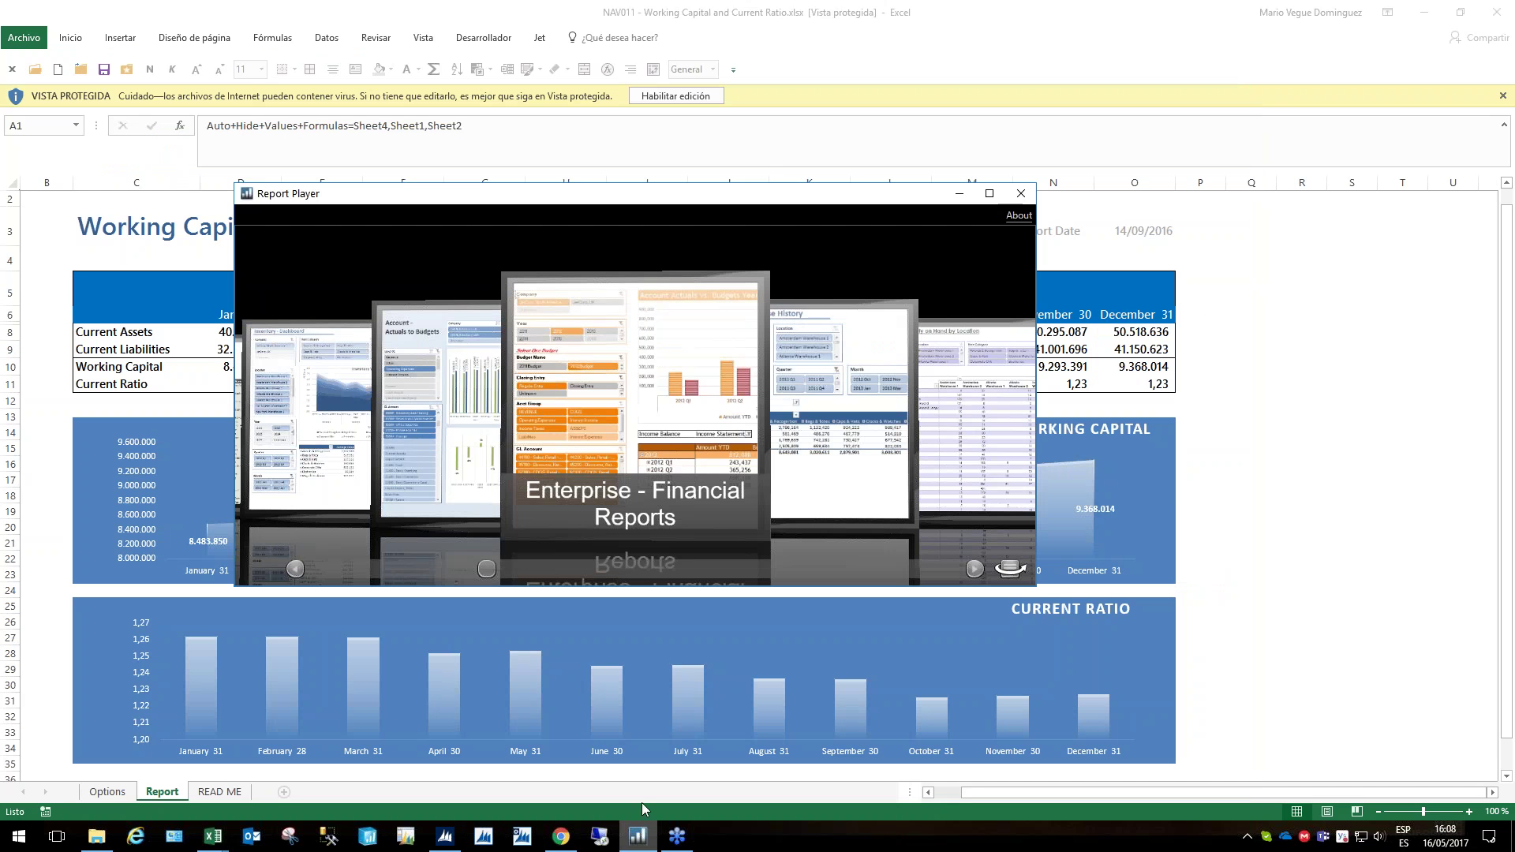
pyautogui.click(976, 570)
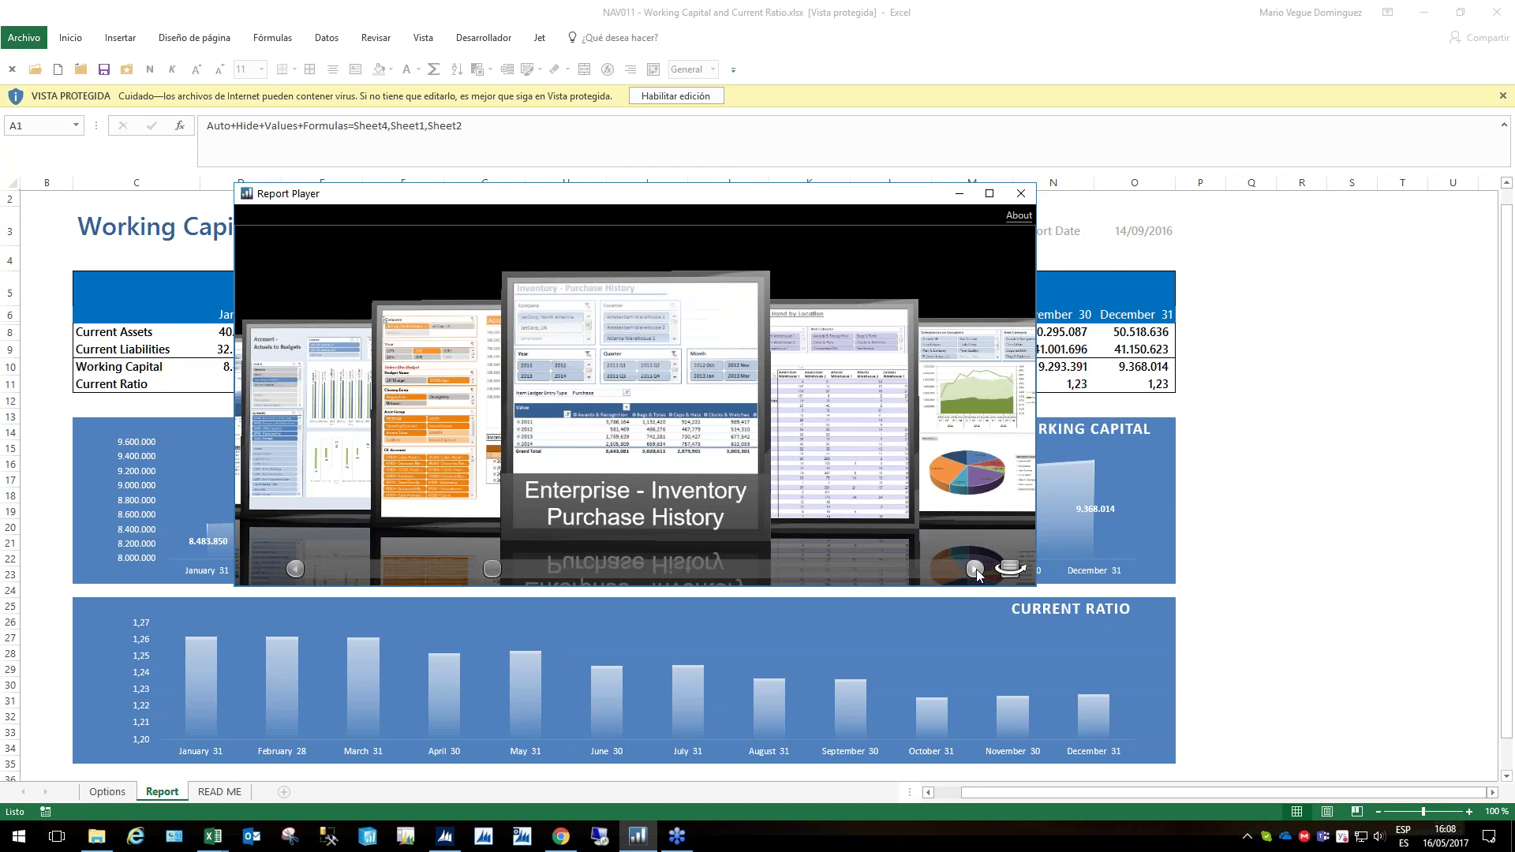
pyautogui.click(976, 569)
pyautogui.click(976, 569)
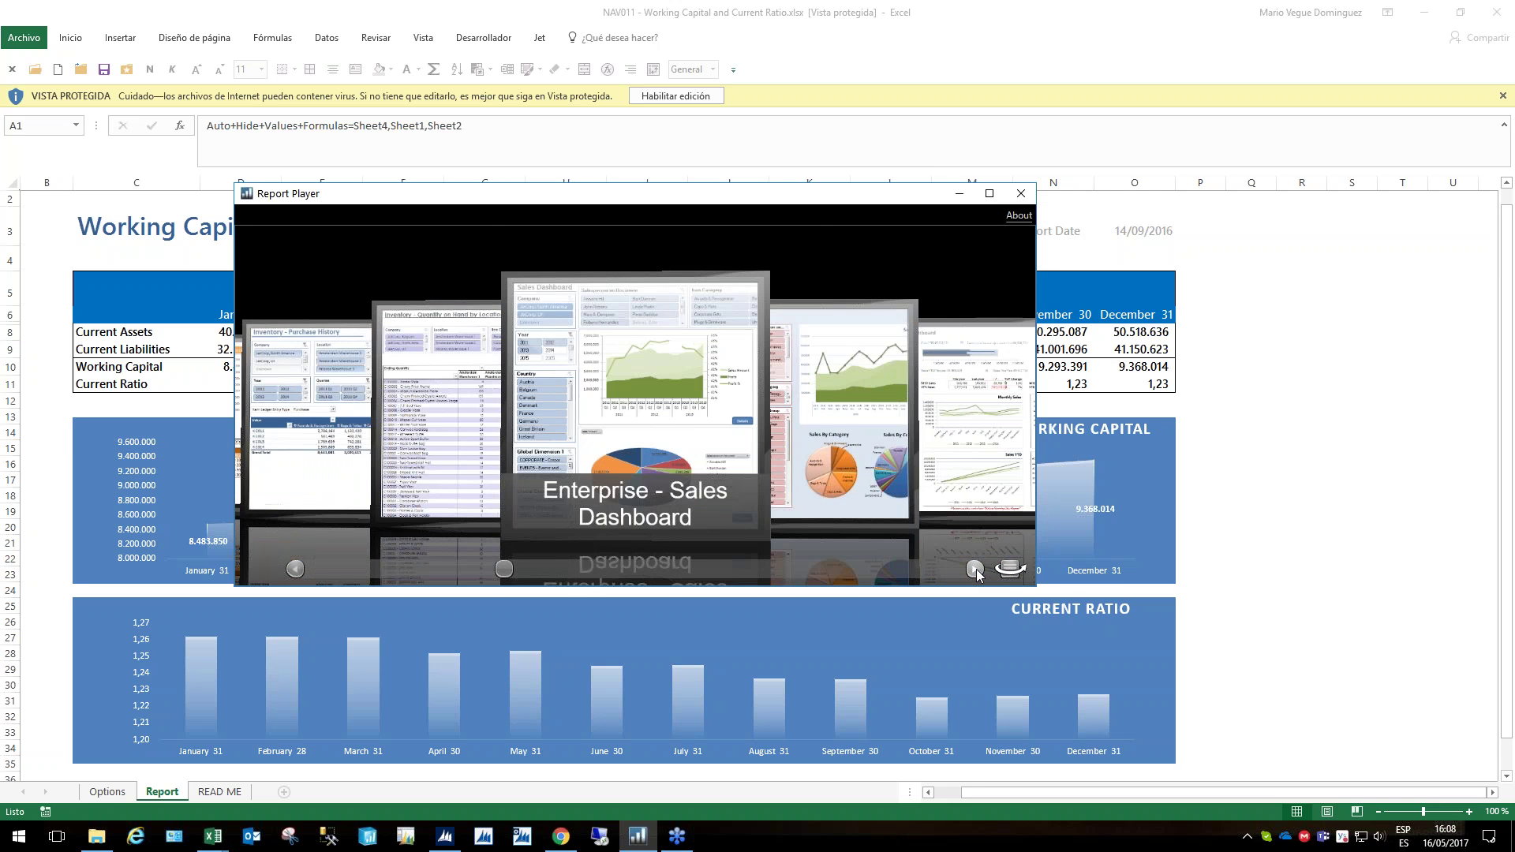
pyautogui.click(975, 570)
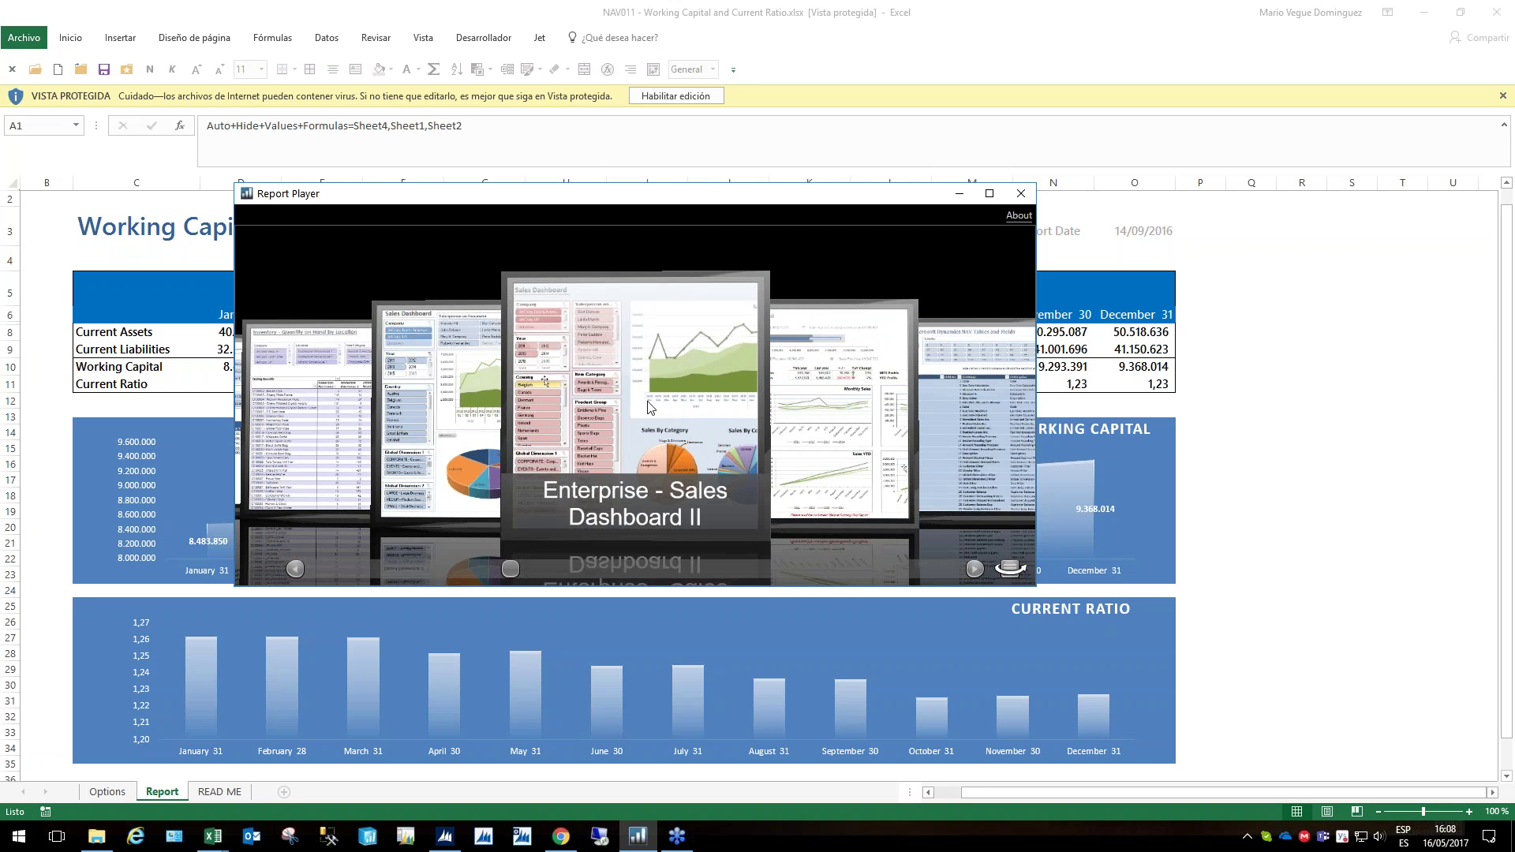
# Open Enterprise - Sales Dashboard II, then switch back to the NAV014 Trial Balance by Month workbook
pyautogui.doubleClick(649, 406)
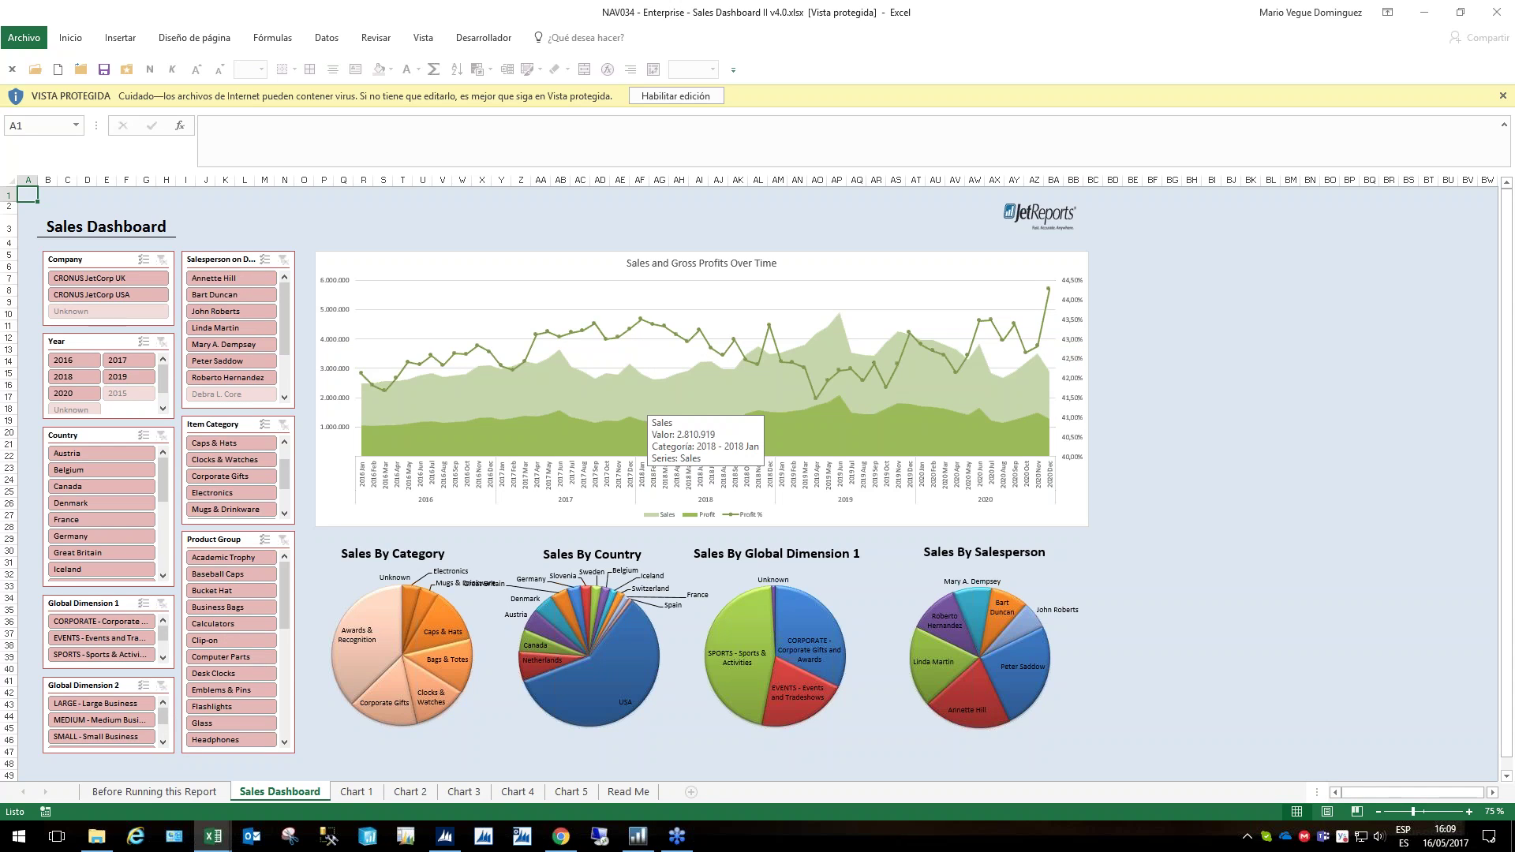
pyautogui.click(219, 841)
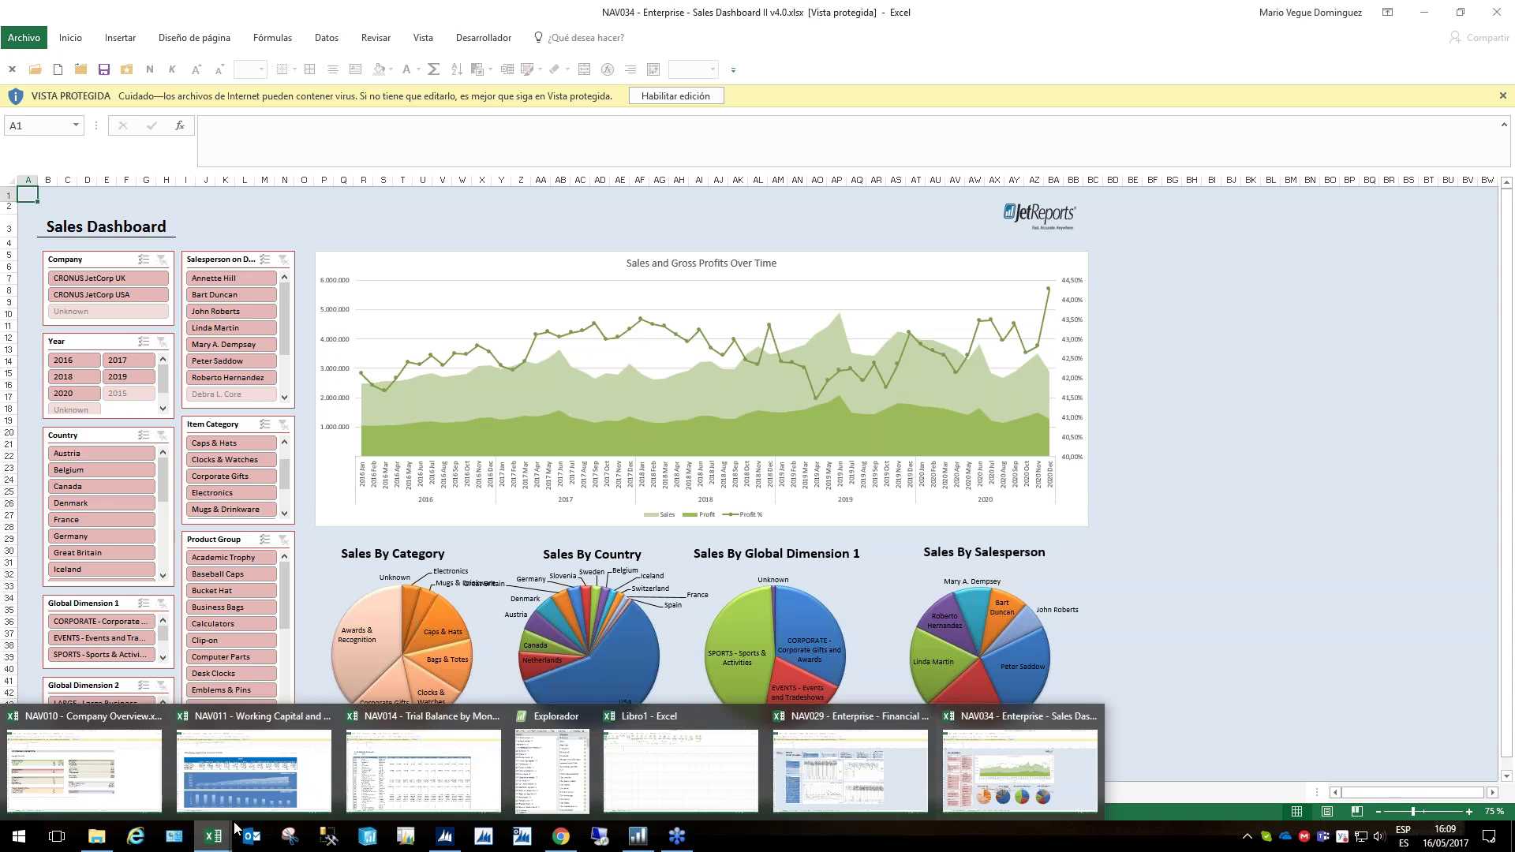
pyautogui.click(385, 760)
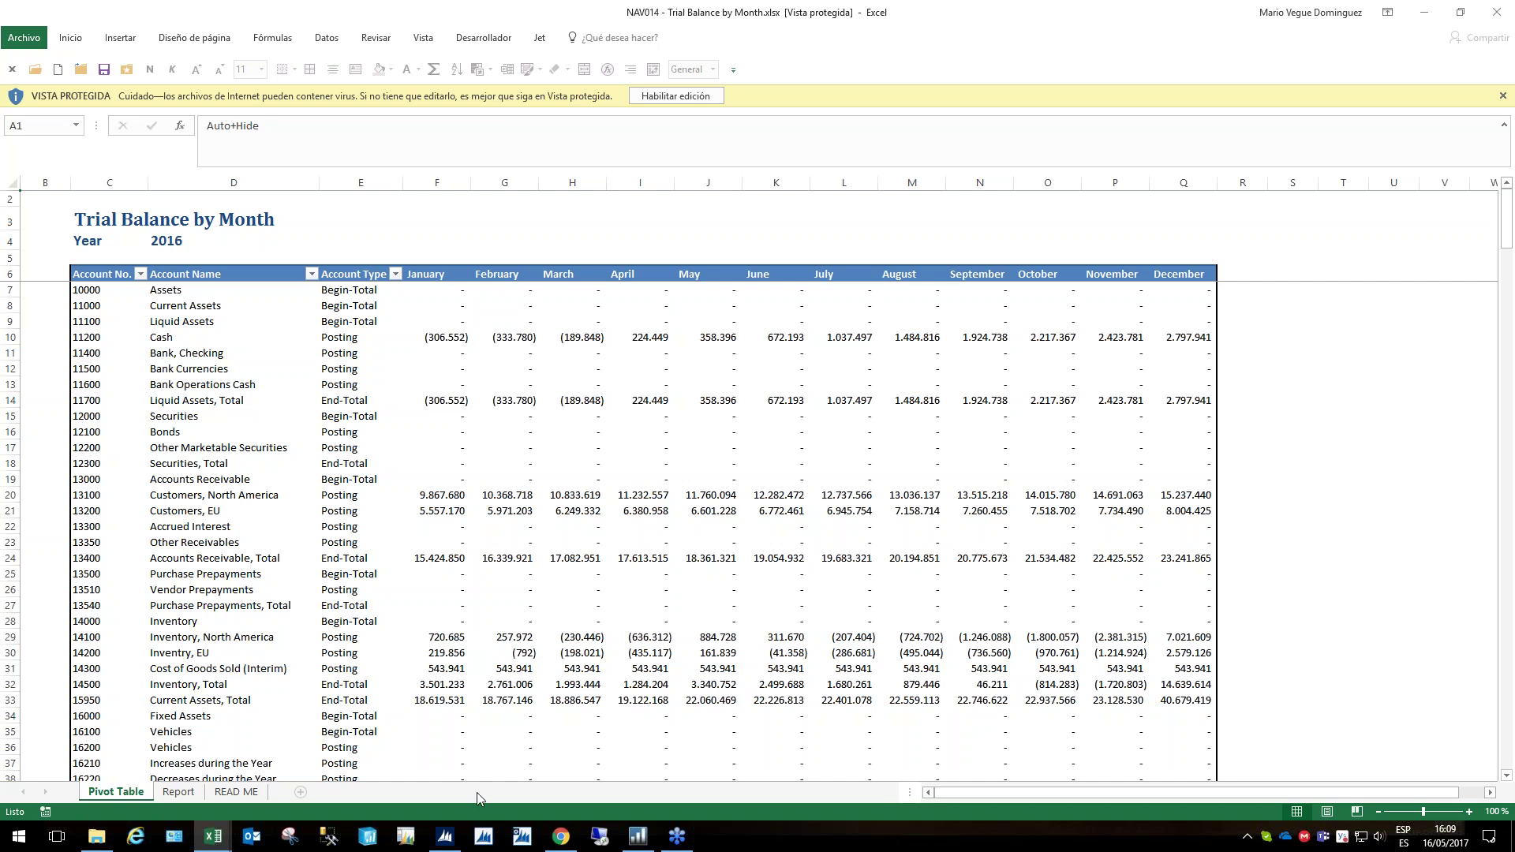
# Return to Dynamics NAV and close the company selection, staying in CRONUS JetCorp USA
pyautogui.click(446, 838)
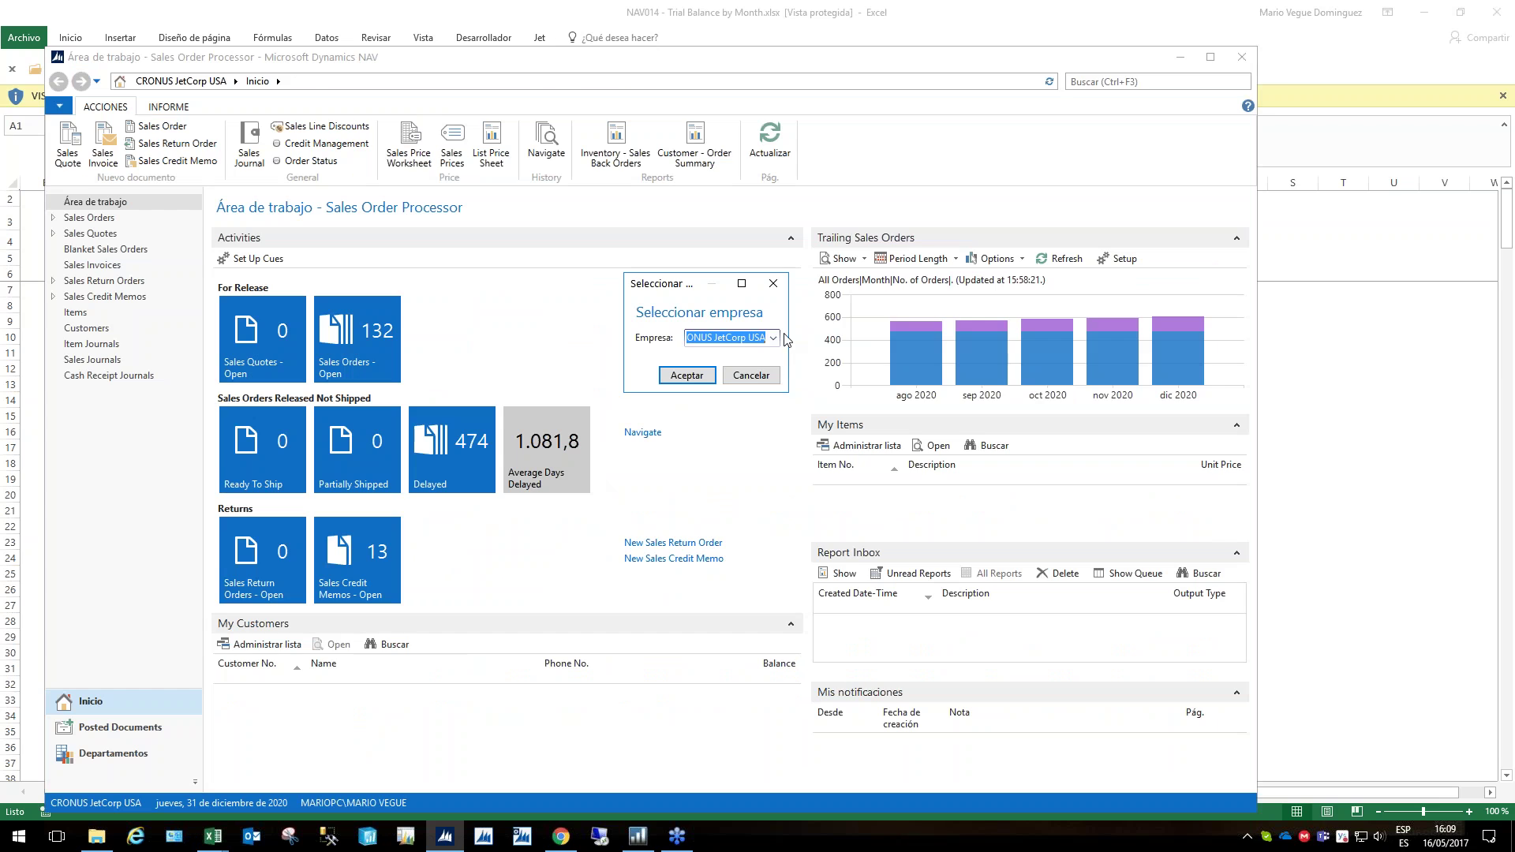
pyautogui.click(775, 337)
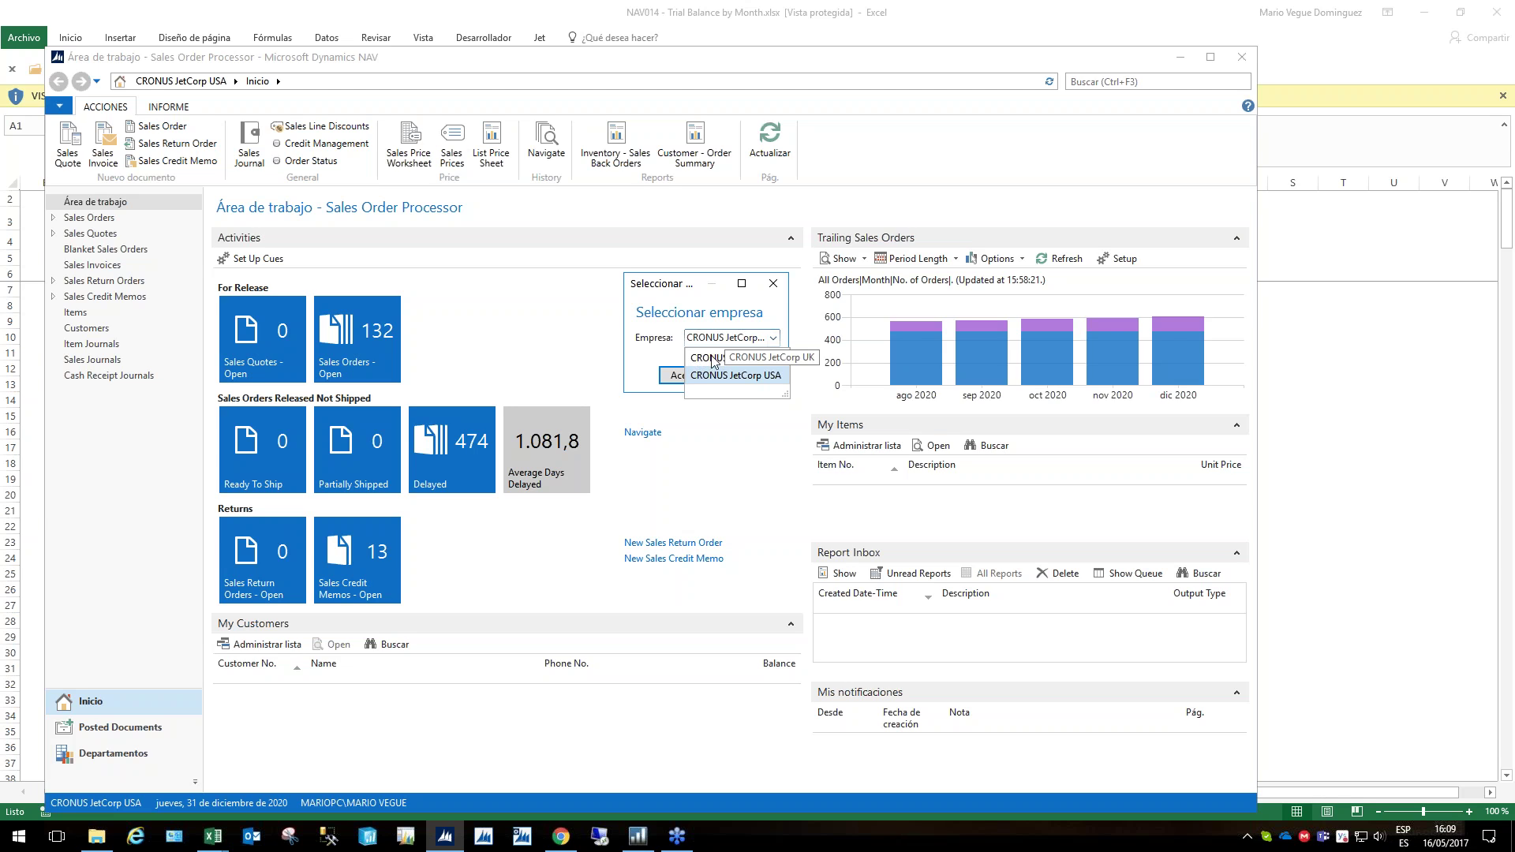
pyautogui.click(774, 339)
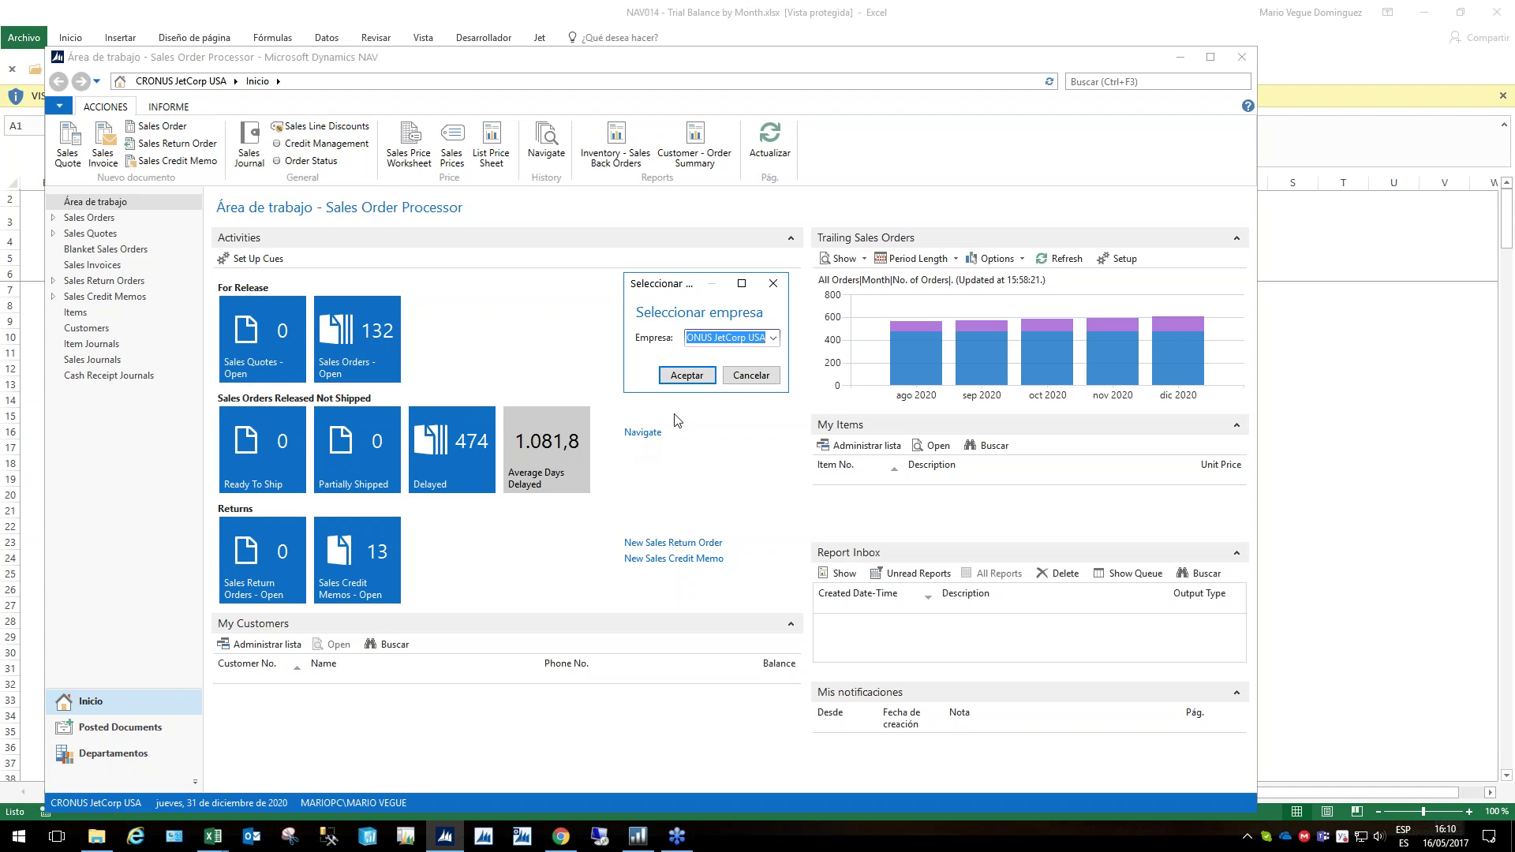
pyautogui.click(746, 376)
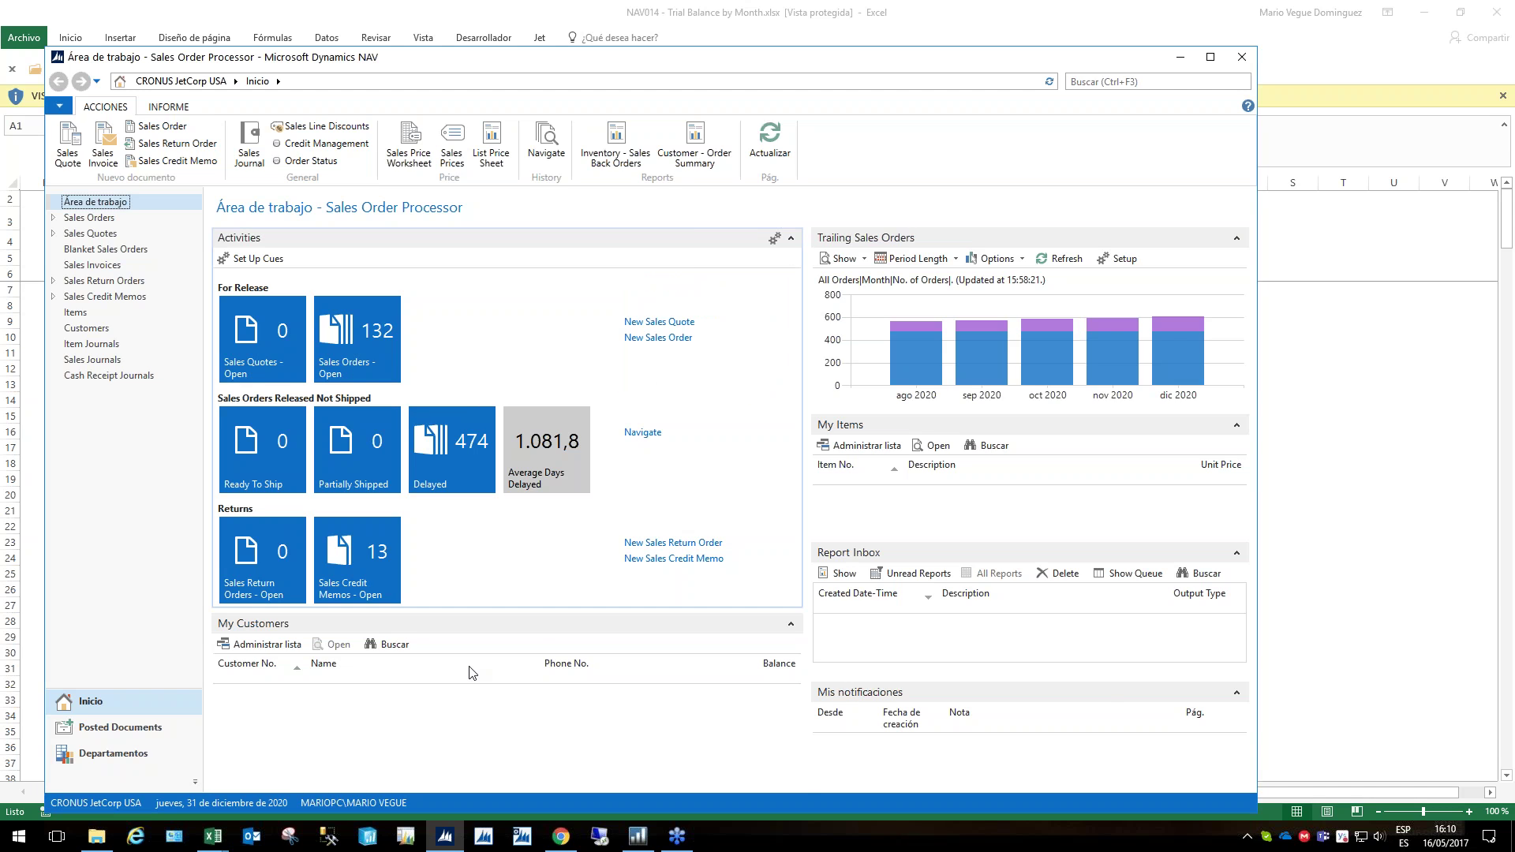
# Switch from NAV to the empty Libro1 Excel workbook and click into its sheet
pyautogui.click(213, 841)
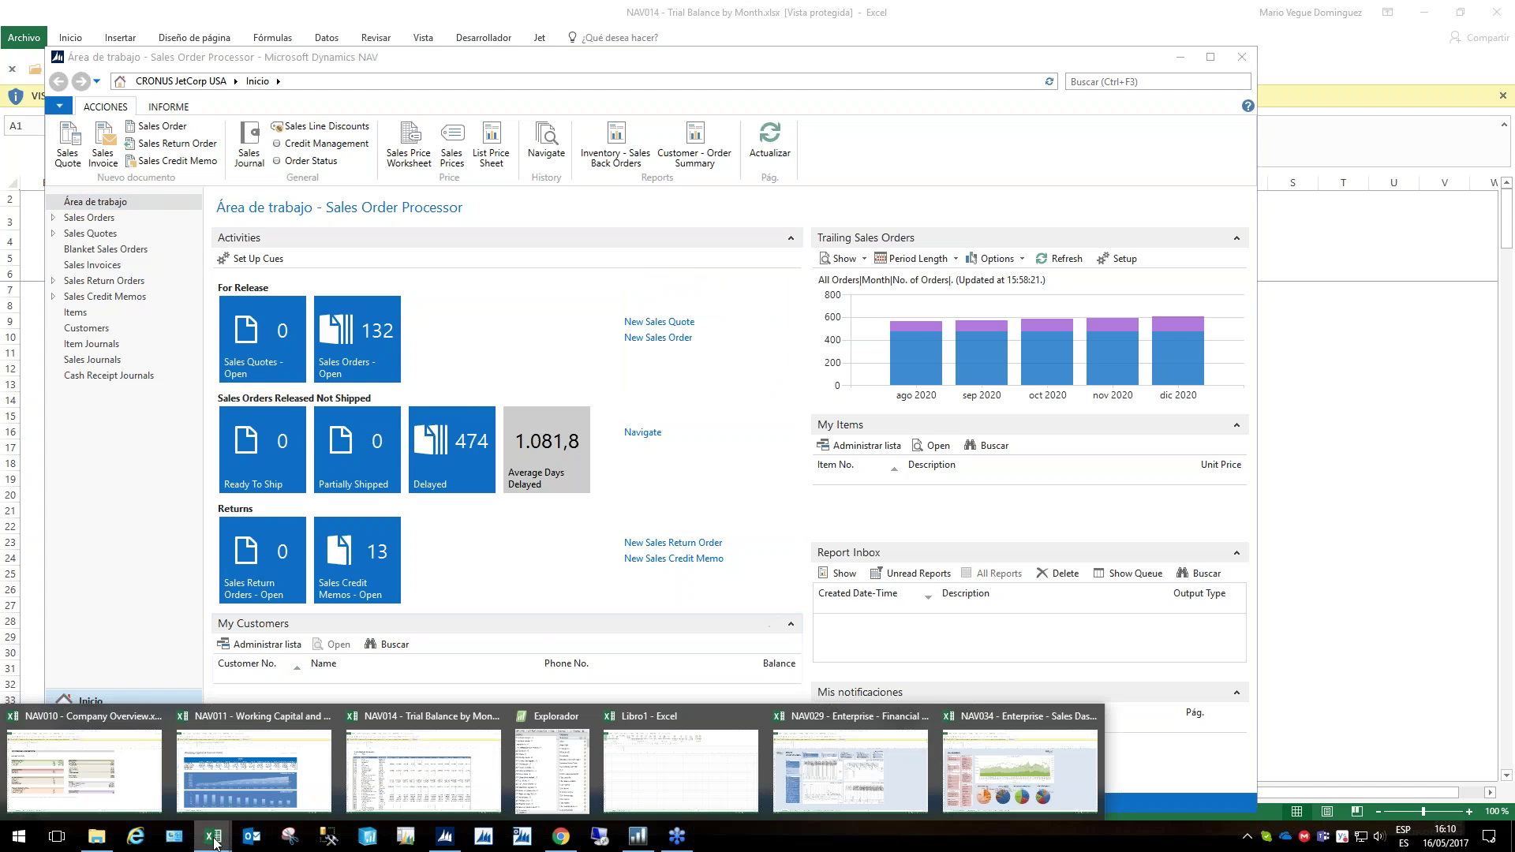
pyautogui.click(639, 772)
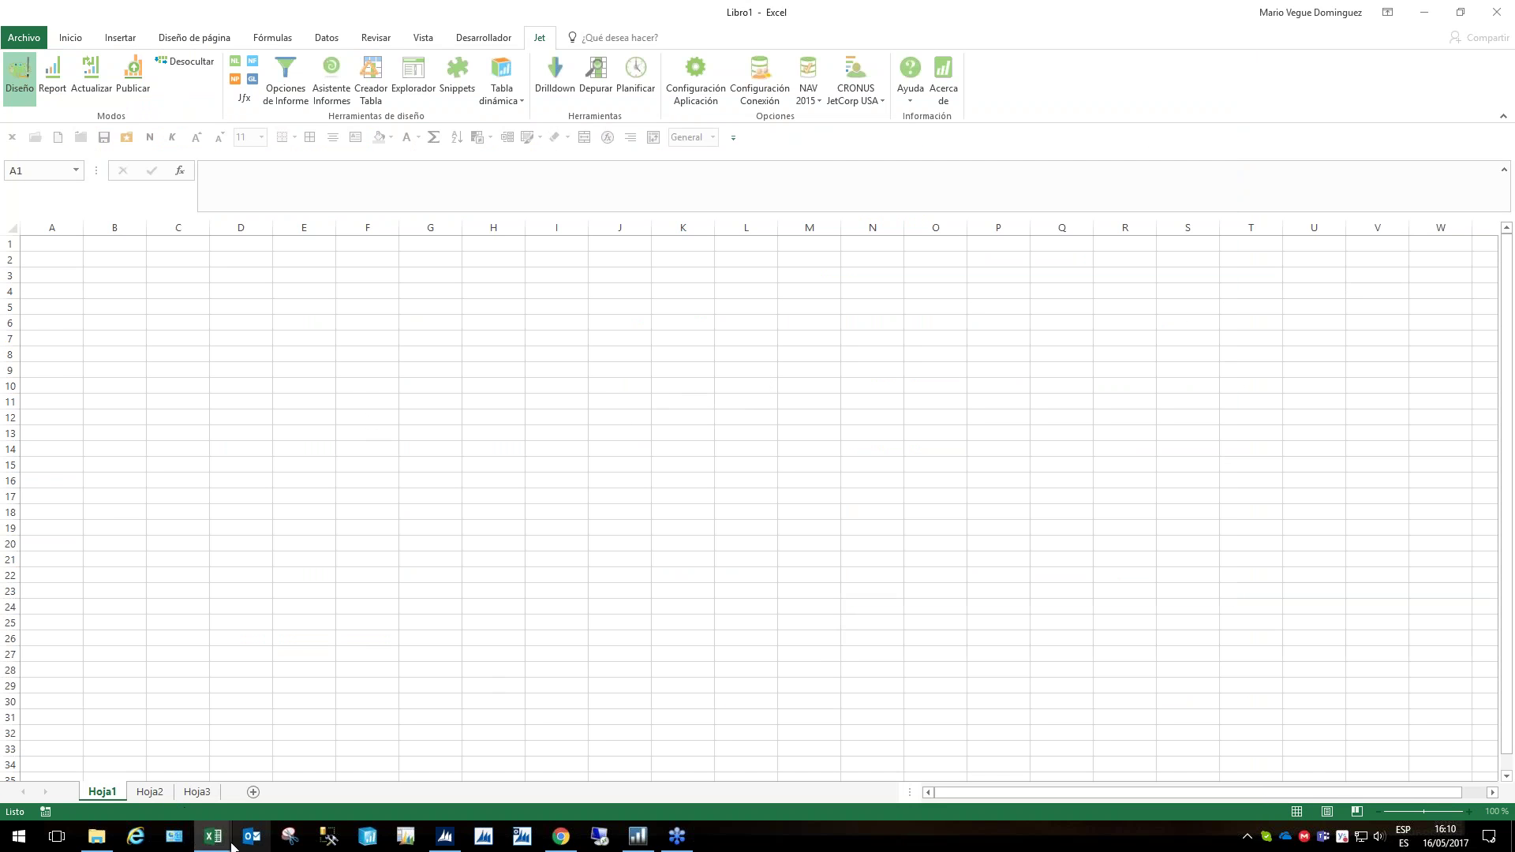
pyautogui.click(683, 417)
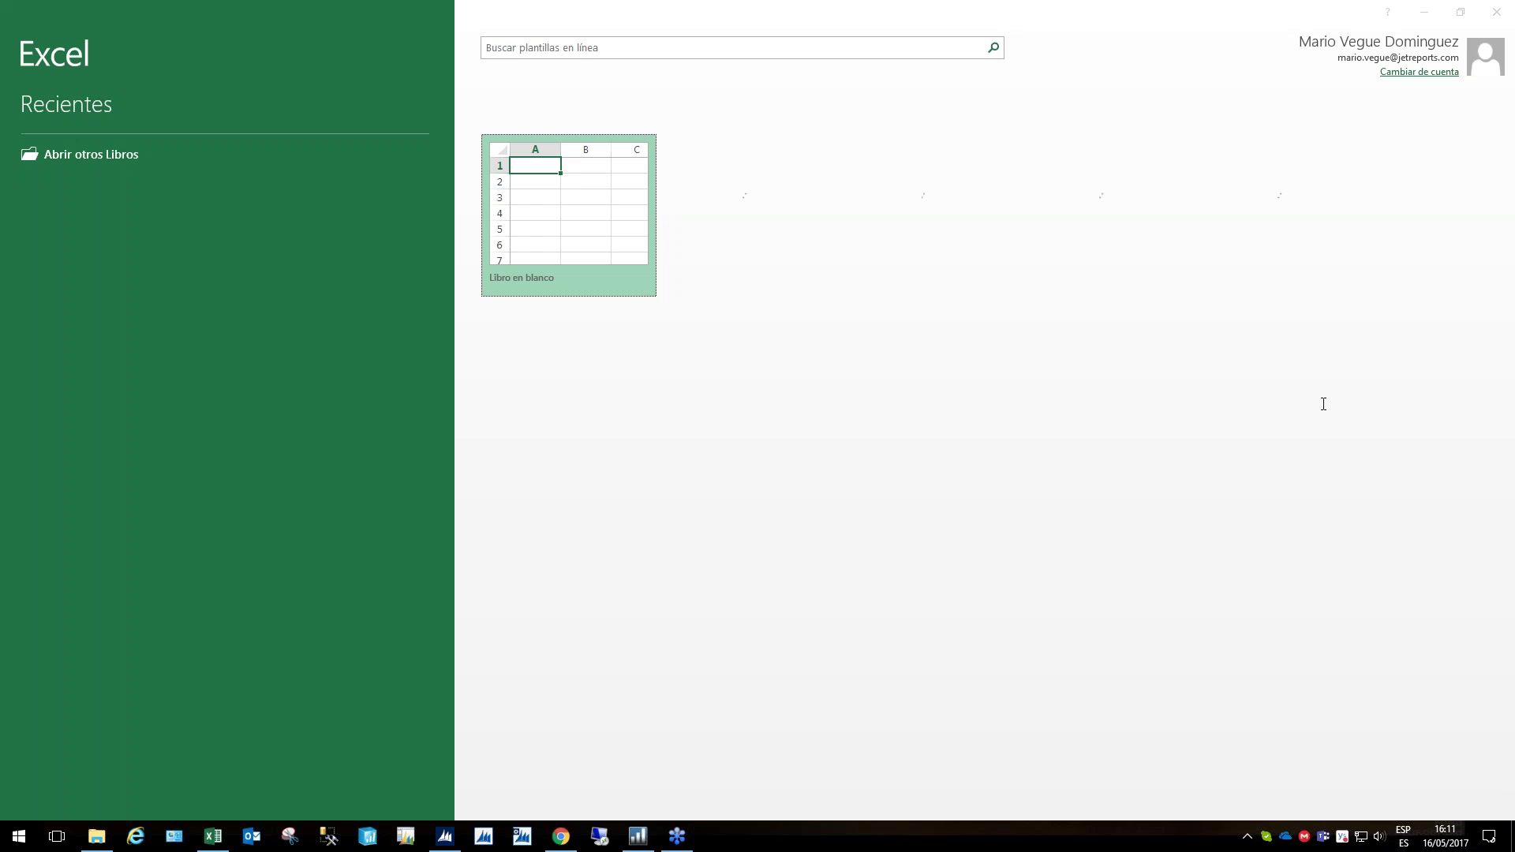
# Open a new blank workbook and select the range D10:E33
pyautogui.click(579, 243)
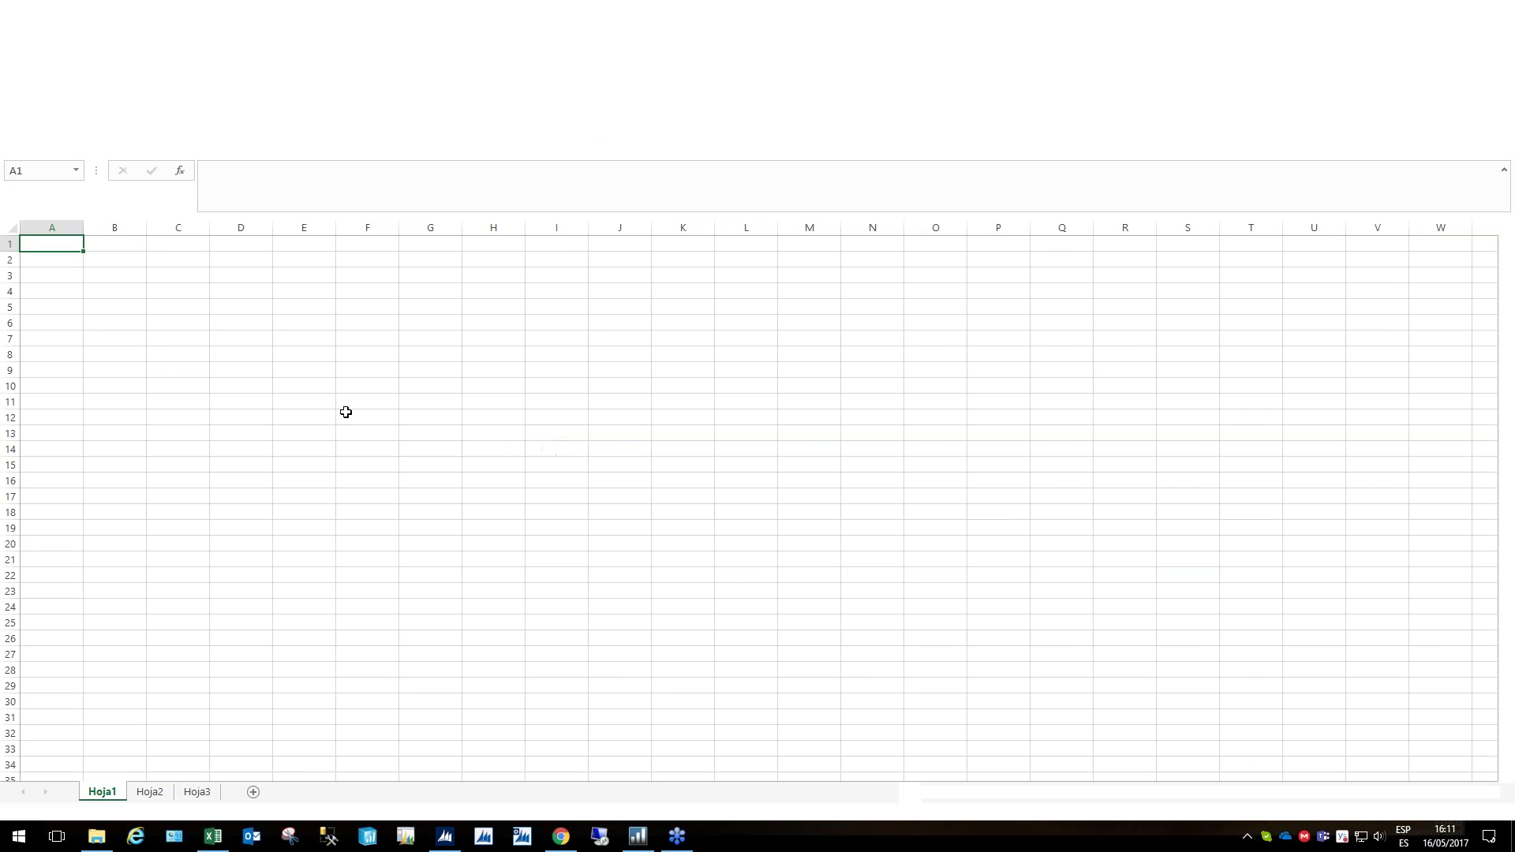
pyautogui.click(433, 407)
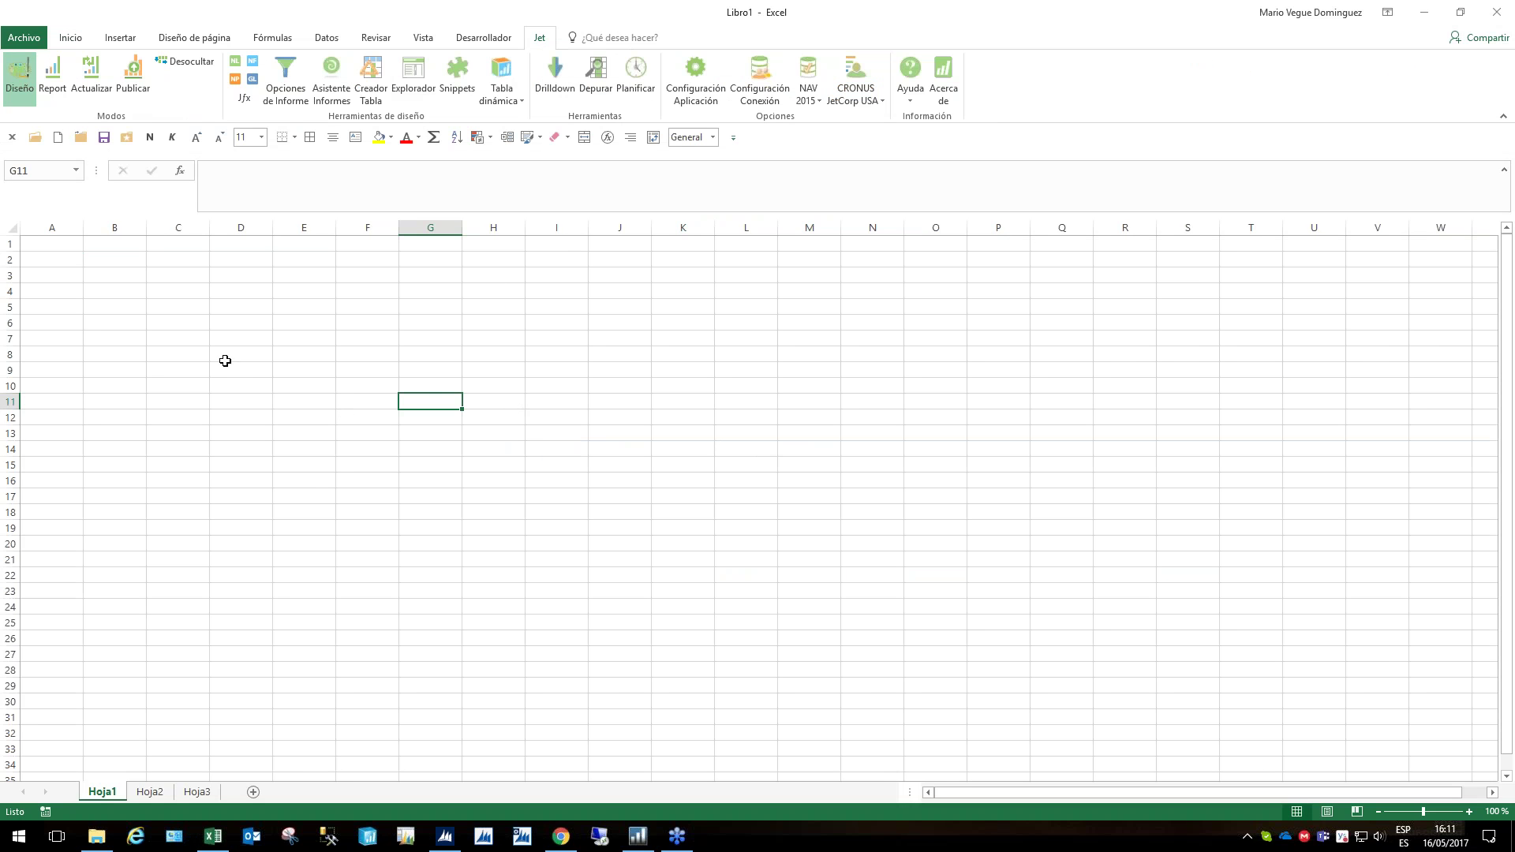
pyautogui.moveTo(230, 385); pyautogui.dragTo(304, 747)
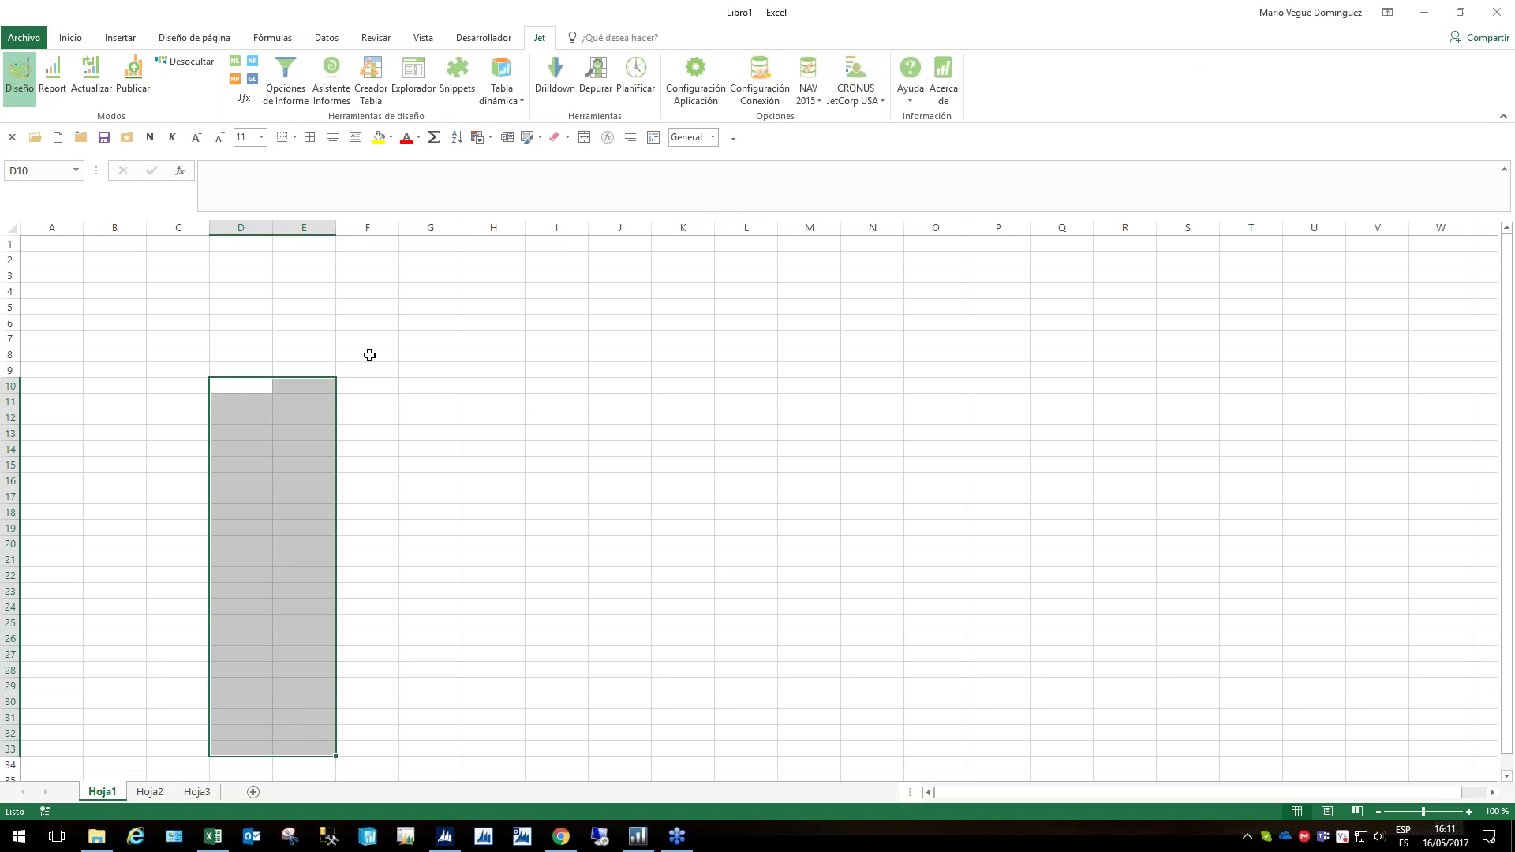
# Add F8:Q9 and cells G16, O20, J24 and L15 to the selection, collapsing the formula bar
pyautogui.keyDown('ctrl'); pyautogui.moveTo(369, 355); pyautogui.dragTo(1036, 365); pyautogui.keyUp('ctrl')
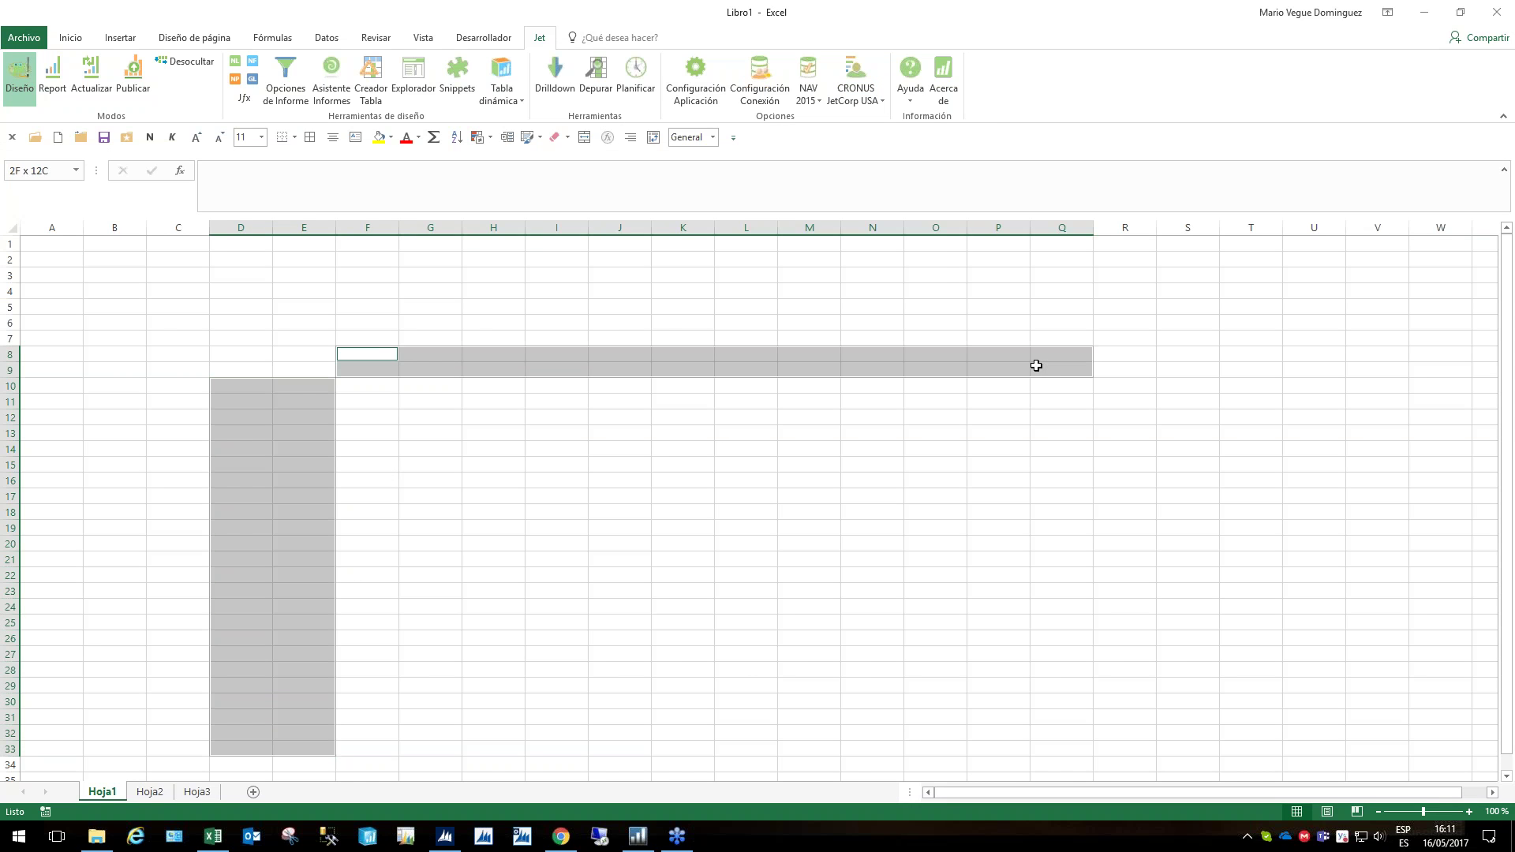
pyautogui.keyDown('ctrl'); pyautogui.click(454, 479); pyautogui.keyUp('ctrl')
pyautogui.keyDown('ctrl'); pyautogui.click(935, 544); pyautogui.keyUp('ctrl')
pyautogui.keyDown('ctrl'); pyautogui.click(646, 614); pyautogui.keyUp('ctrl')
pyautogui.keyDown('ctrl'); pyautogui.click(772, 469); pyautogui.keyUp('ctrl')
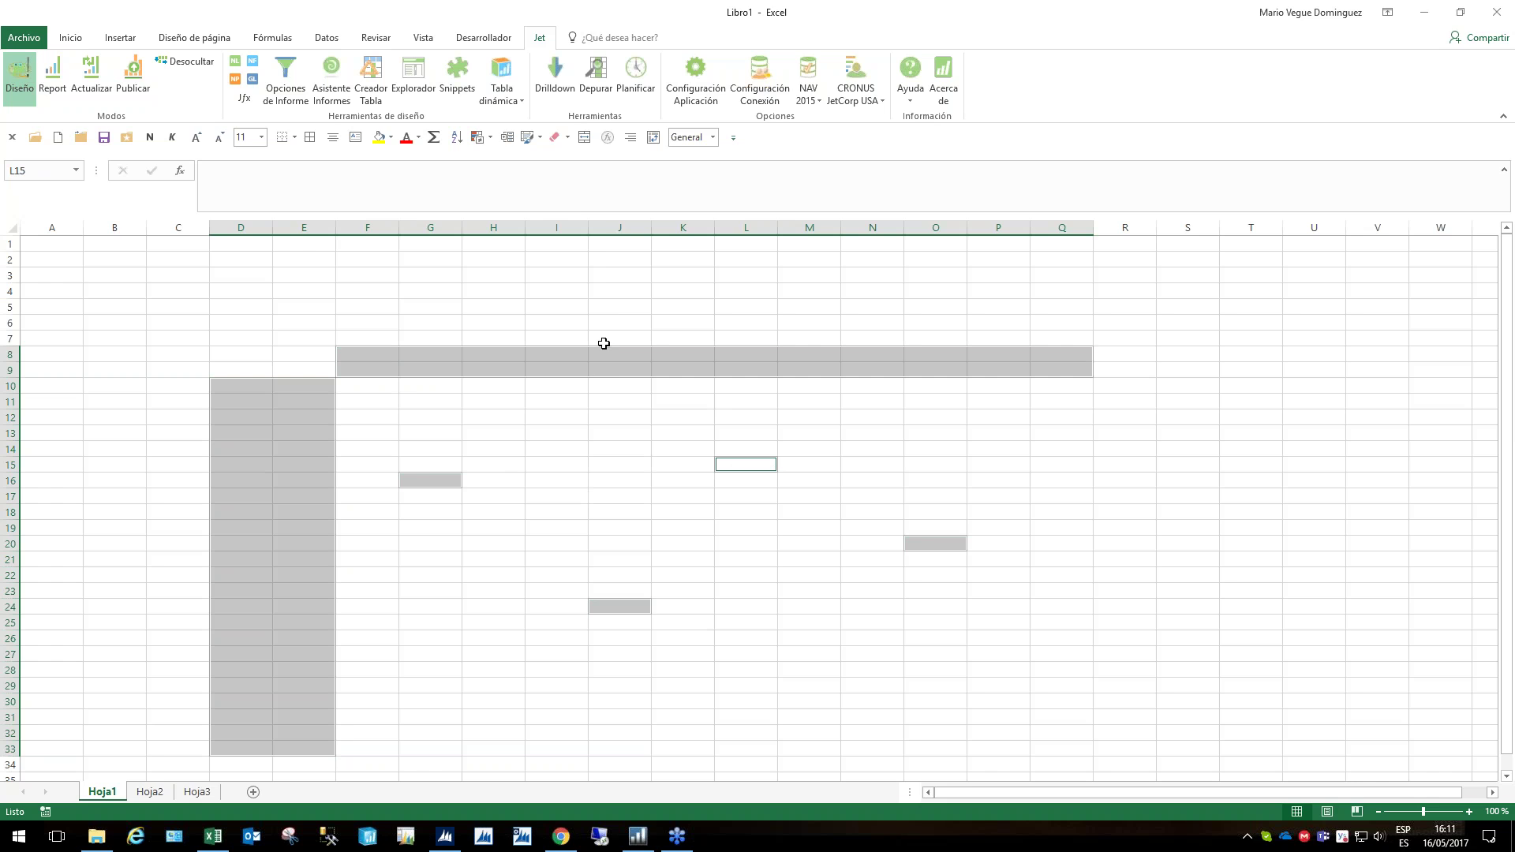
pyautogui.moveTo(622, 211); pyautogui.dragTo(622, 186)
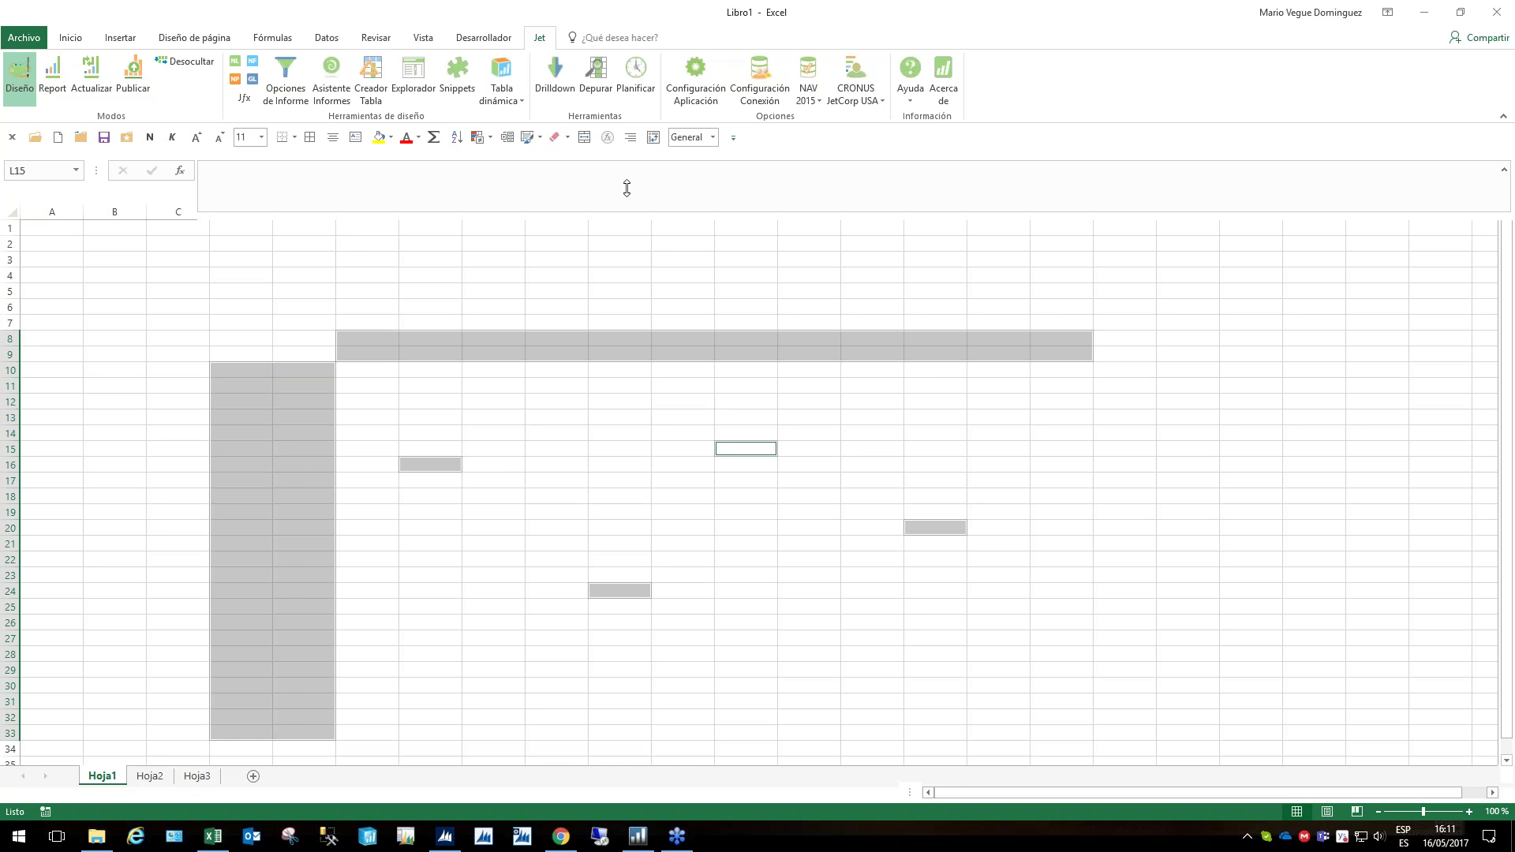
pyautogui.click(71, 38)
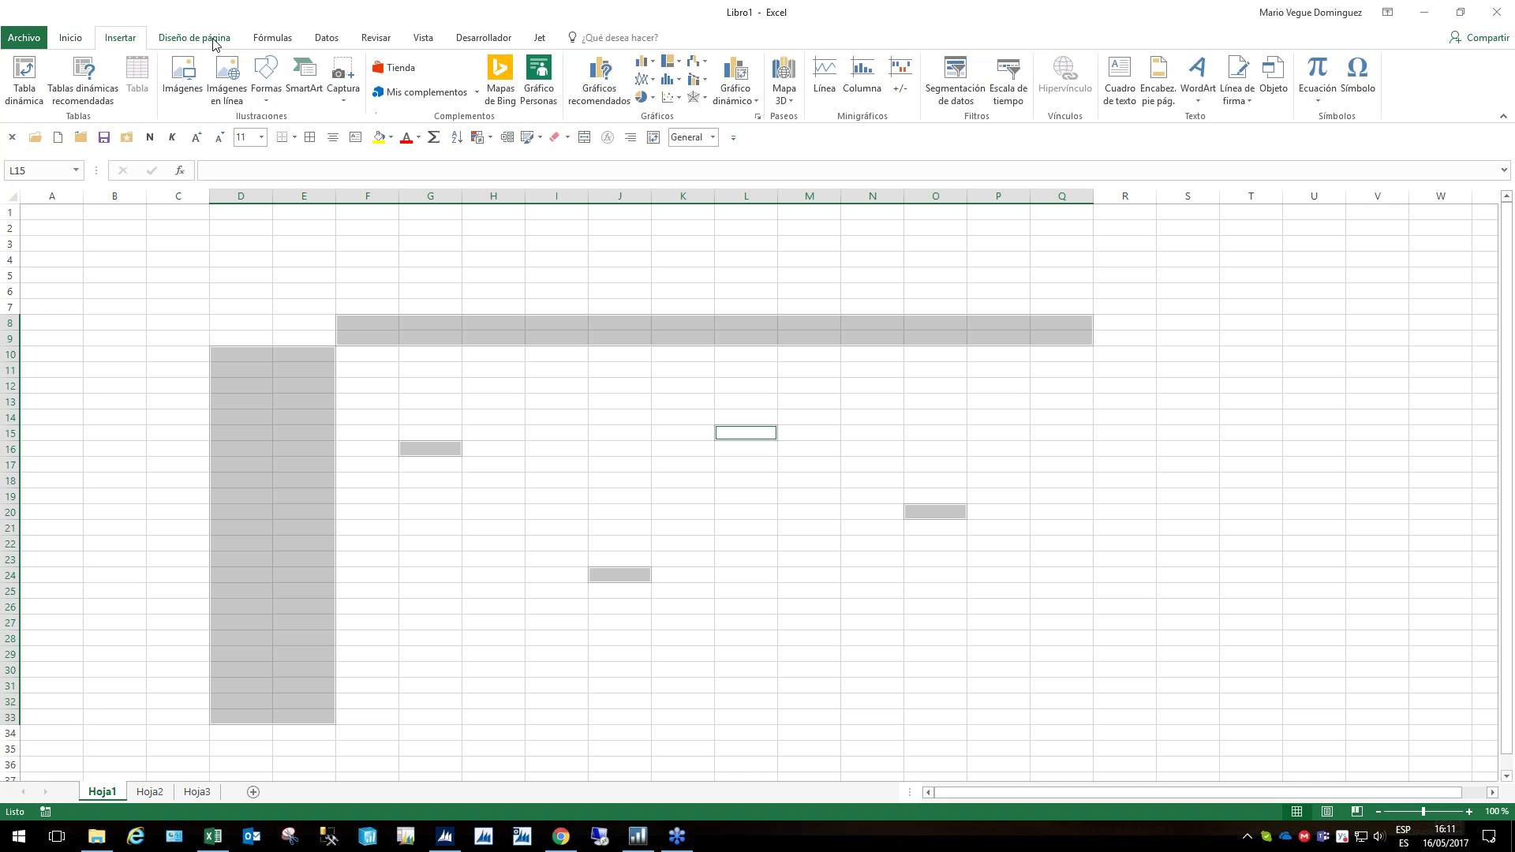
pyautogui.click(272, 38)
pyautogui.click(321, 39)
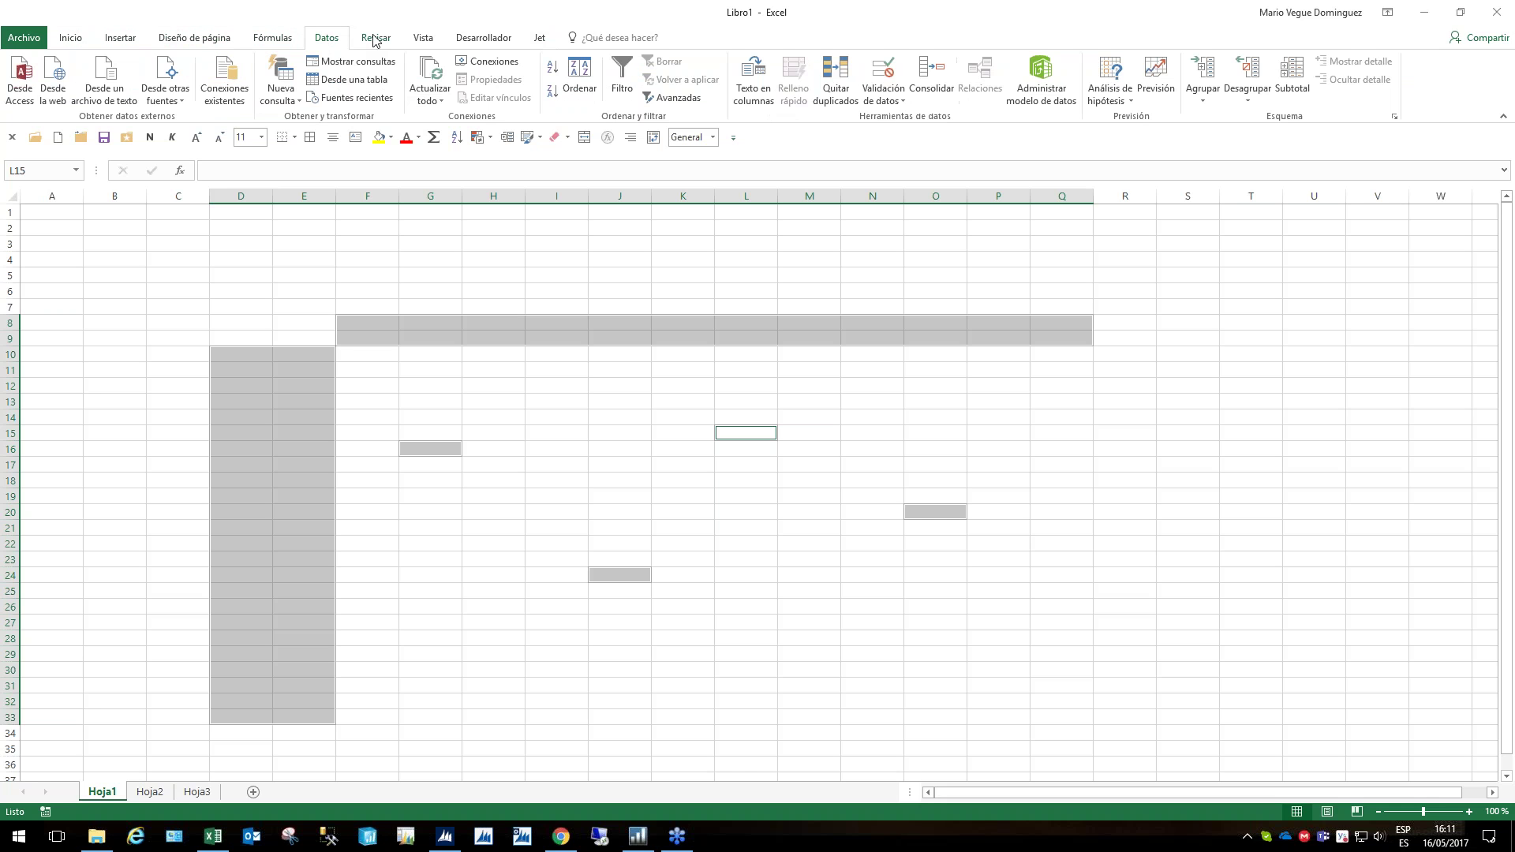
pyautogui.click(376, 38)
pyautogui.click(422, 41)
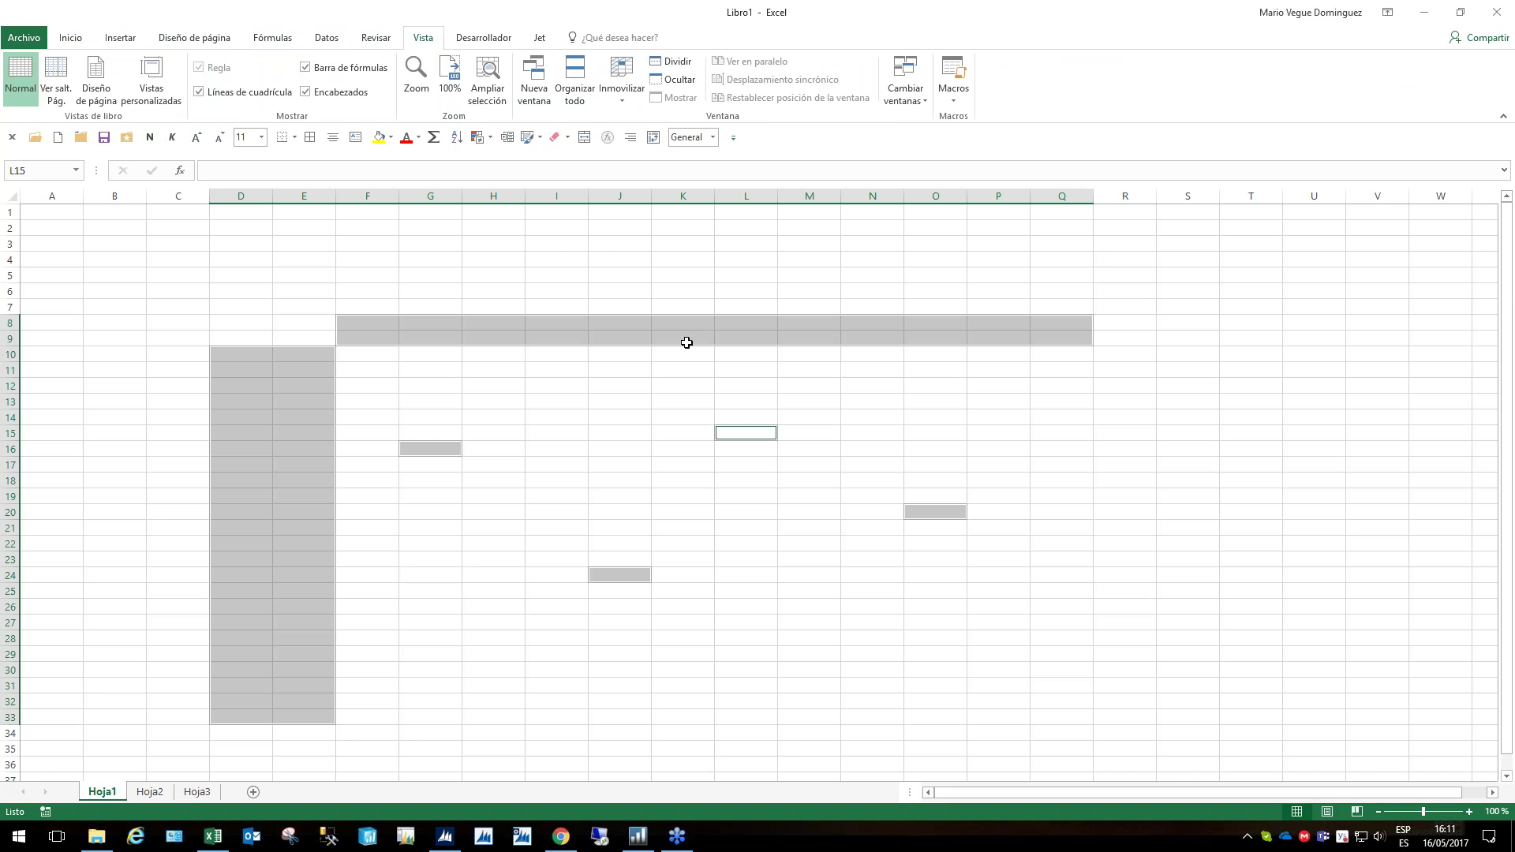
pyautogui.click(539, 40)
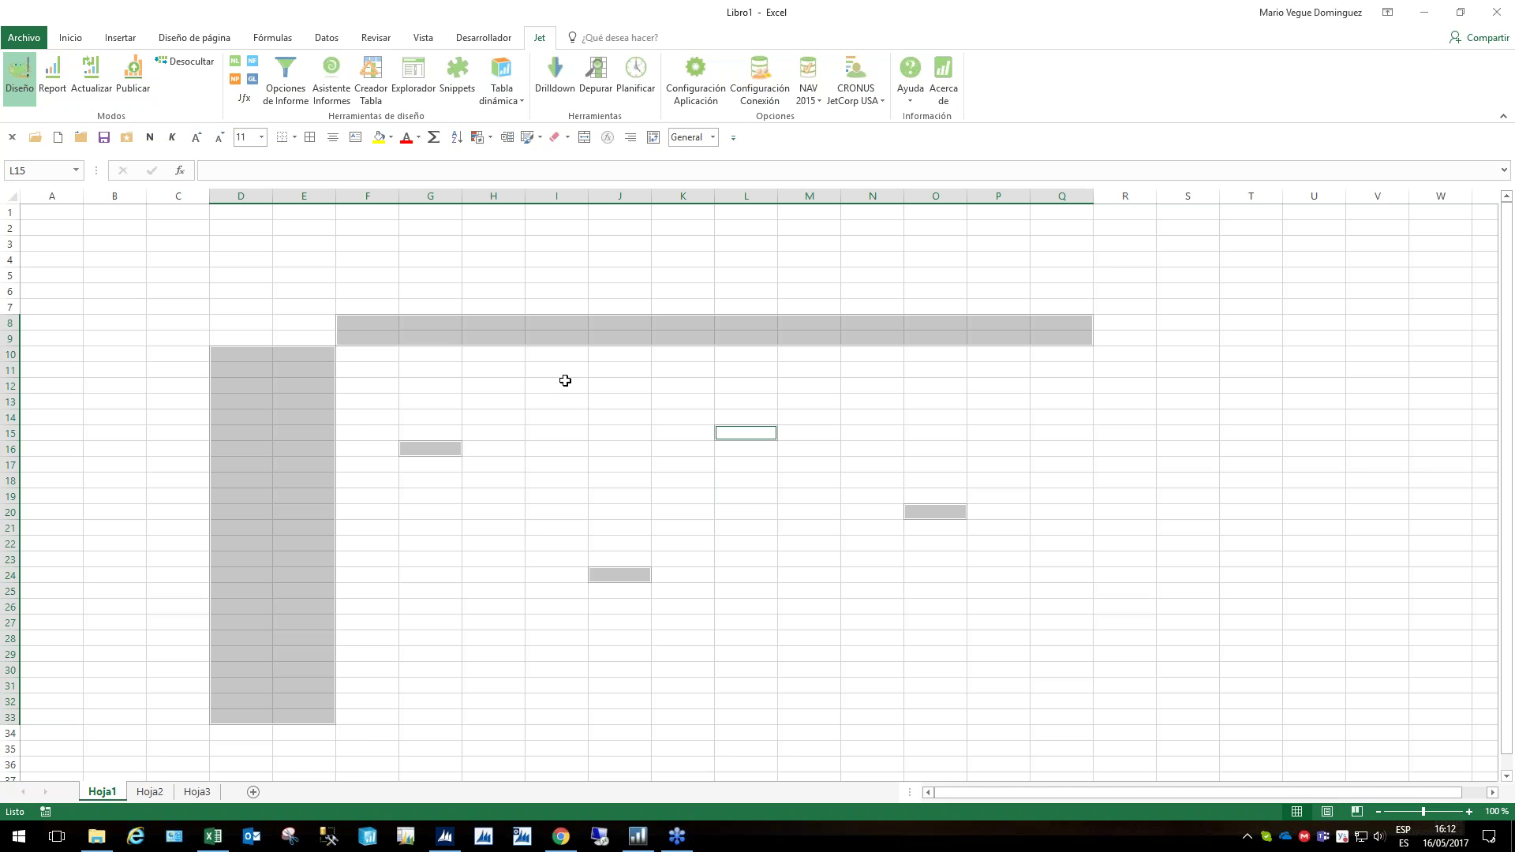
# Bring the Dynamics NAV Sales Order Processor window in front of the Excel workbook
pyautogui.click(444, 837)
pyautogui.click(444, 840)
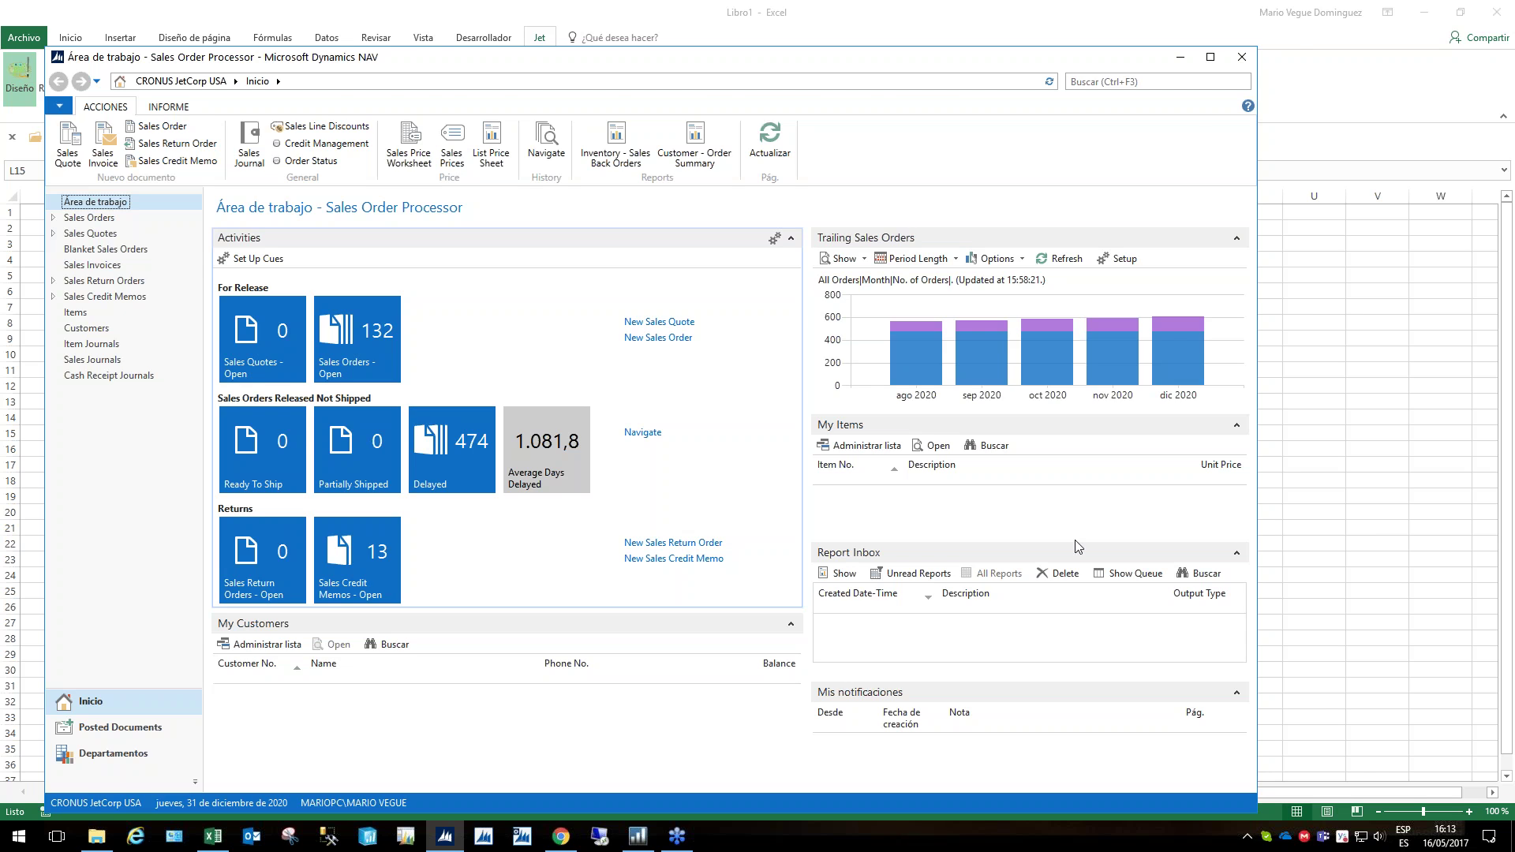
# Put away the Dynamics NAV window with Alt+F4 to return to the empty Libro1 workbook
pyautogui.hotkey('alt', 'F4')
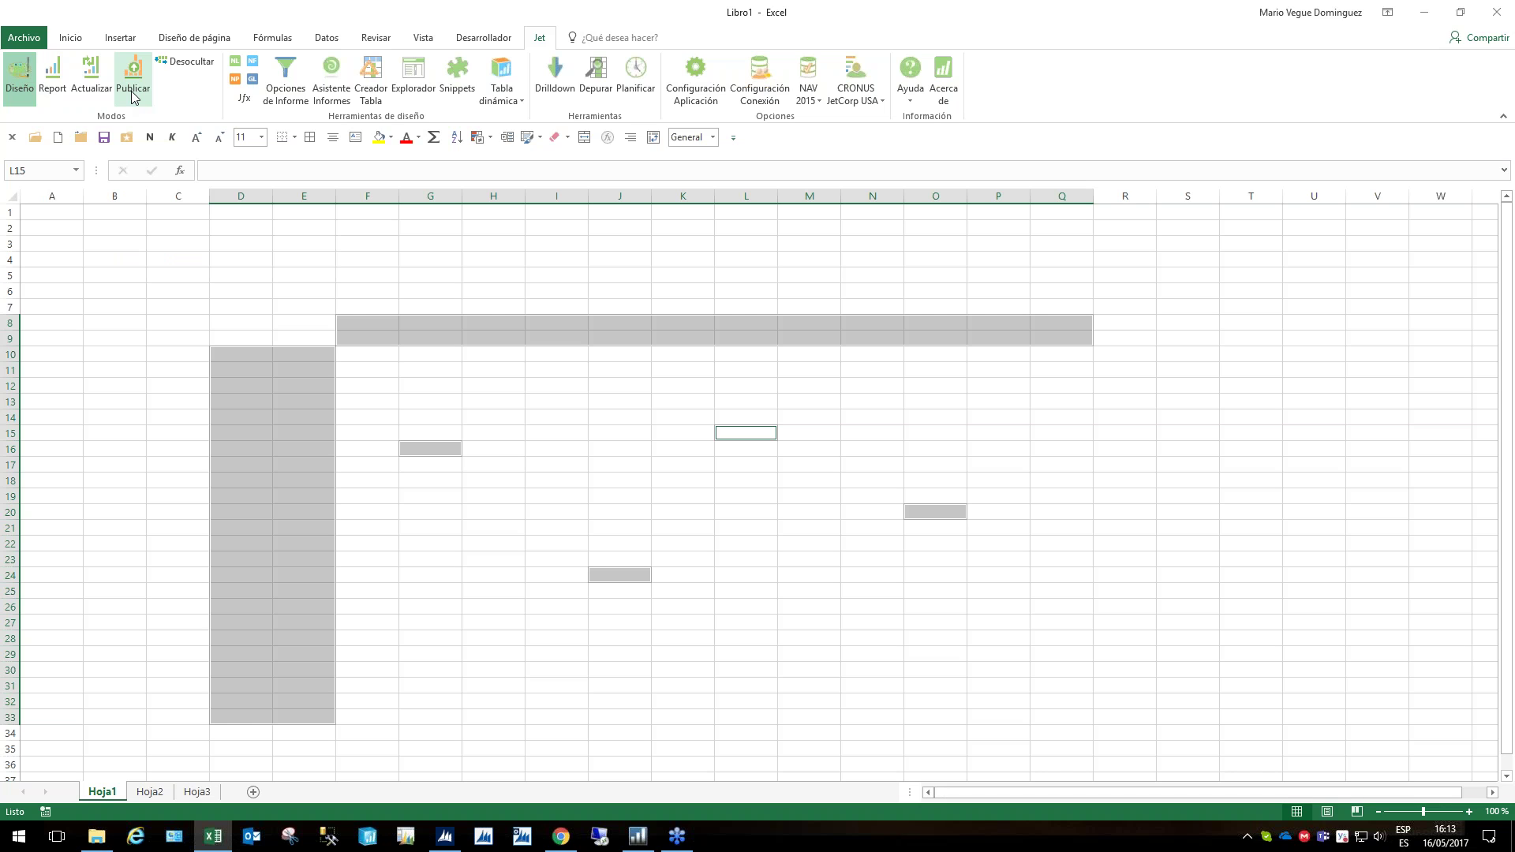
# Publish via Jet, clear the selection, and confirm the NAV 2015 source and CRONUS JetCorp USA company
pyautogui.click(135, 81)
pyautogui.click(562, 403)
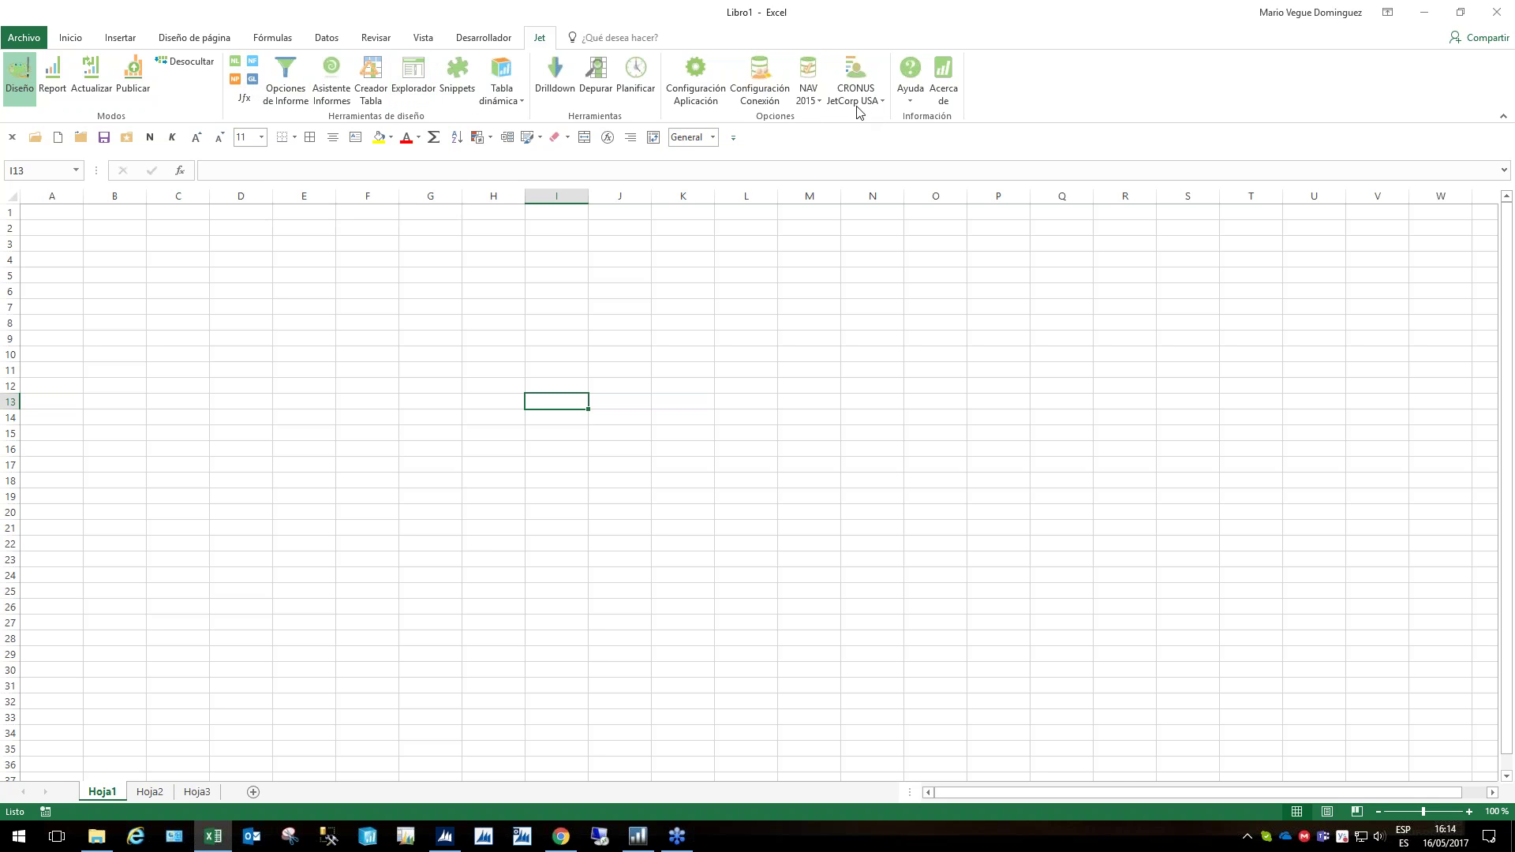
pyautogui.click(817, 101)
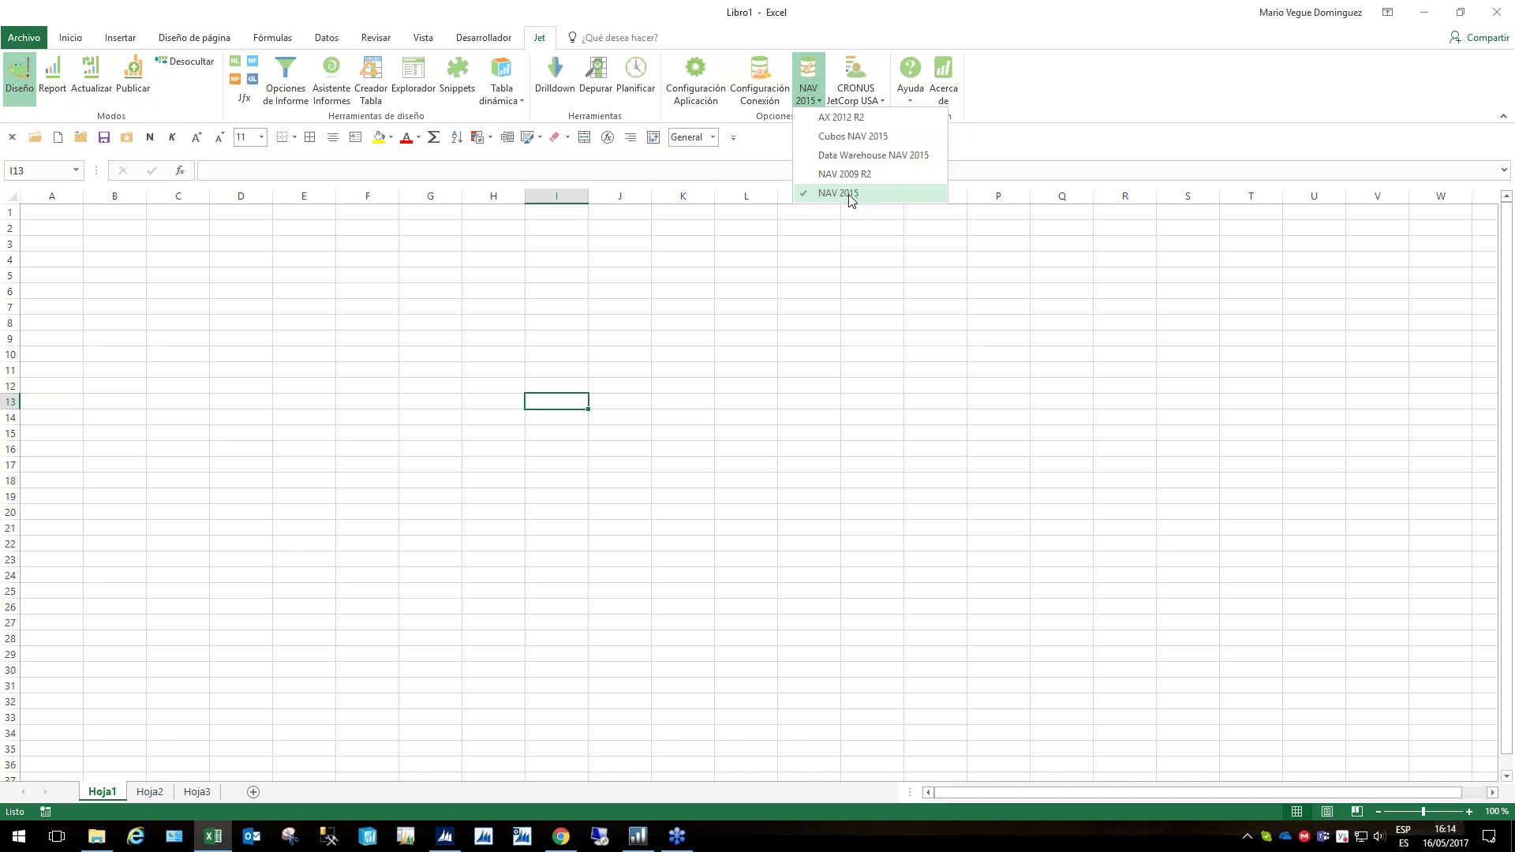
pyautogui.click(850, 195)
pyautogui.click(858, 91)
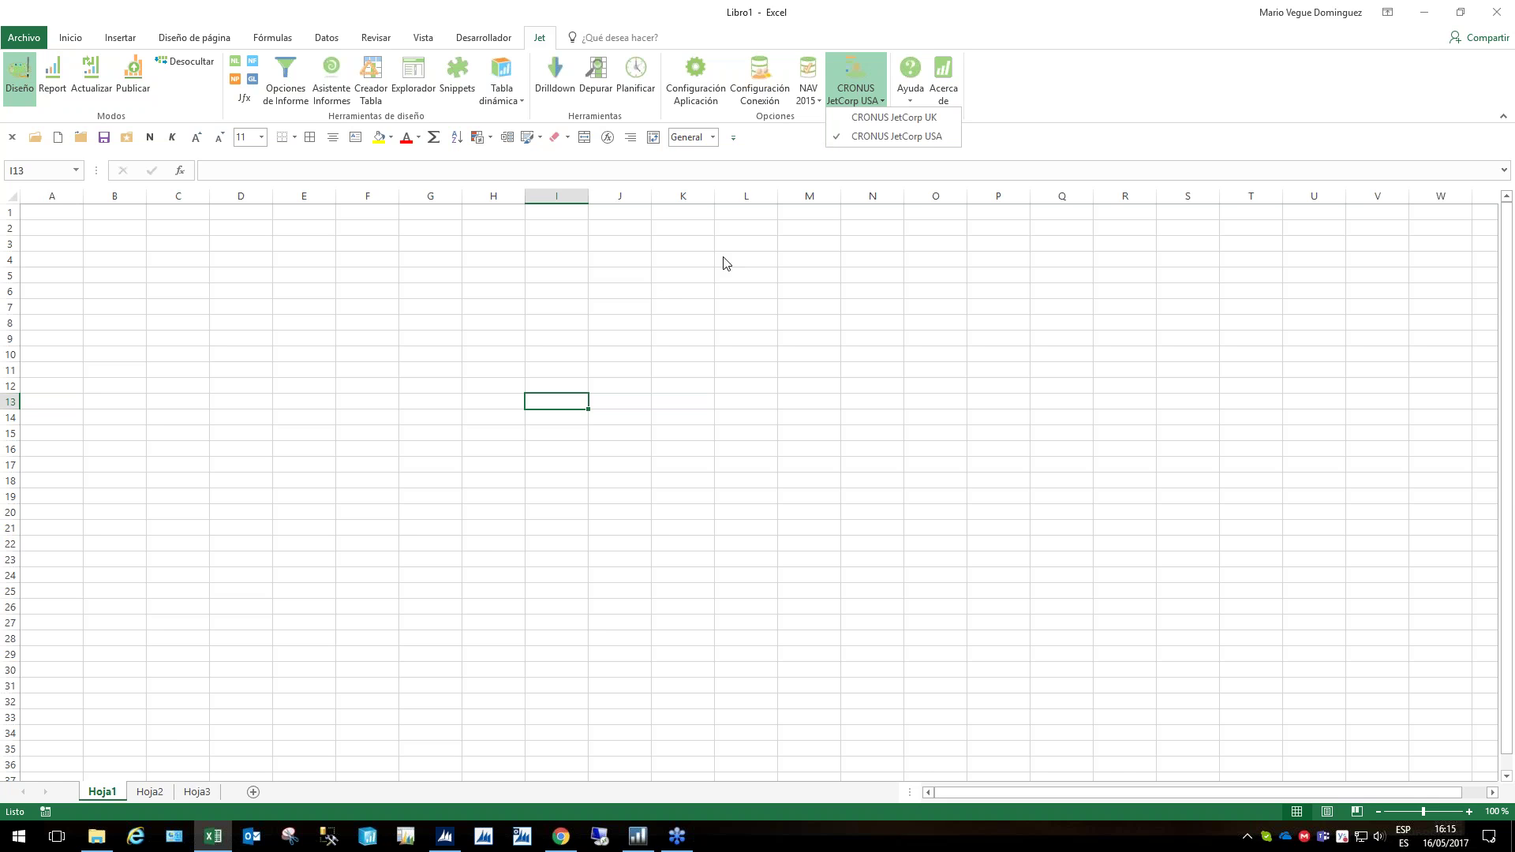
# Open the Jet Explorador with NAV 2015 as data source and browse its Tablas list
pyautogui.click(418, 79)
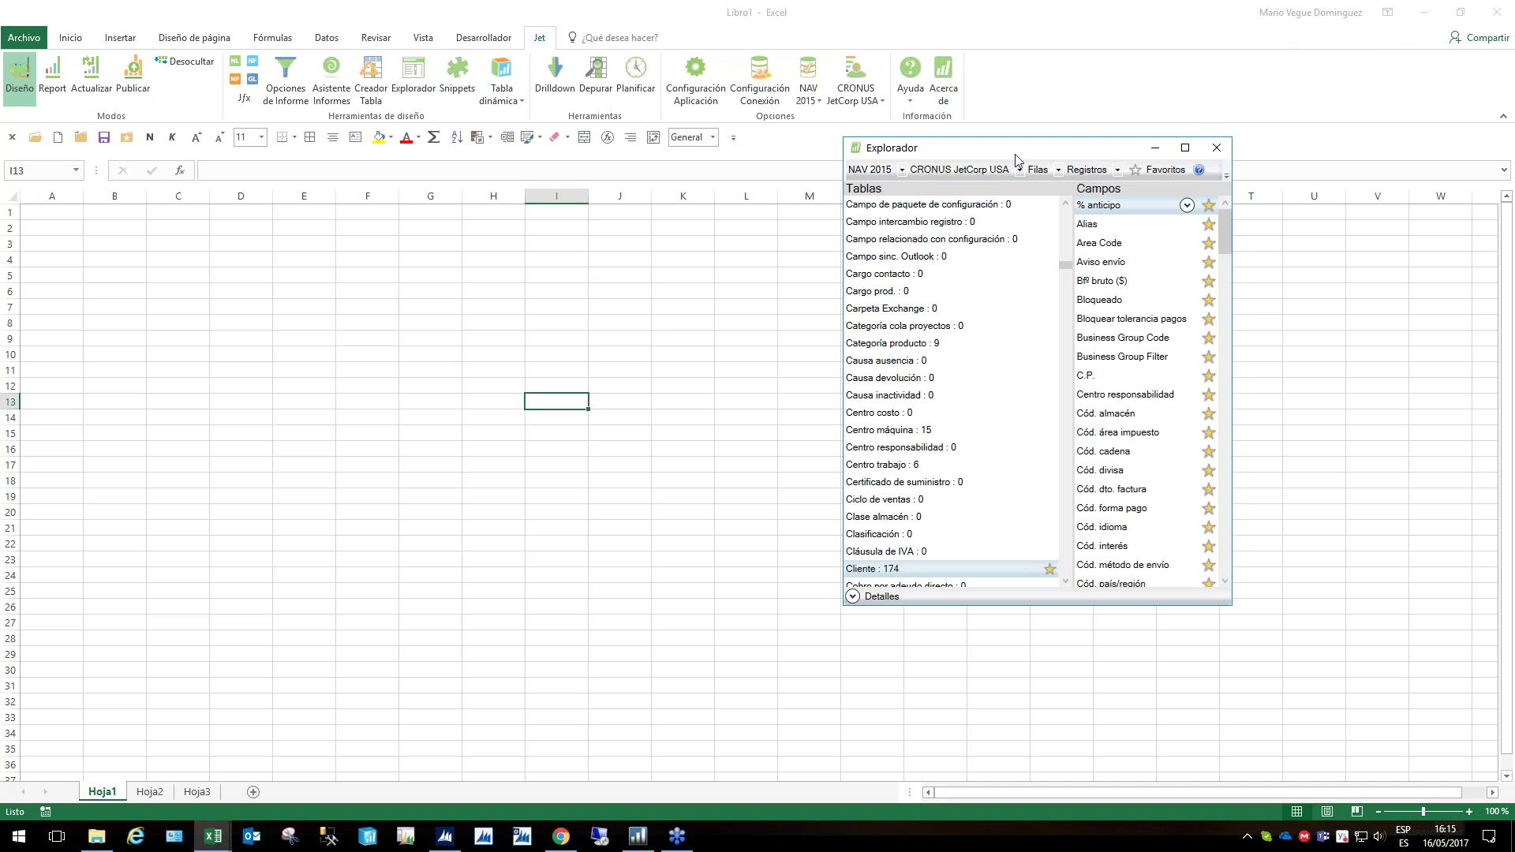
pyautogui.click(902, 169)
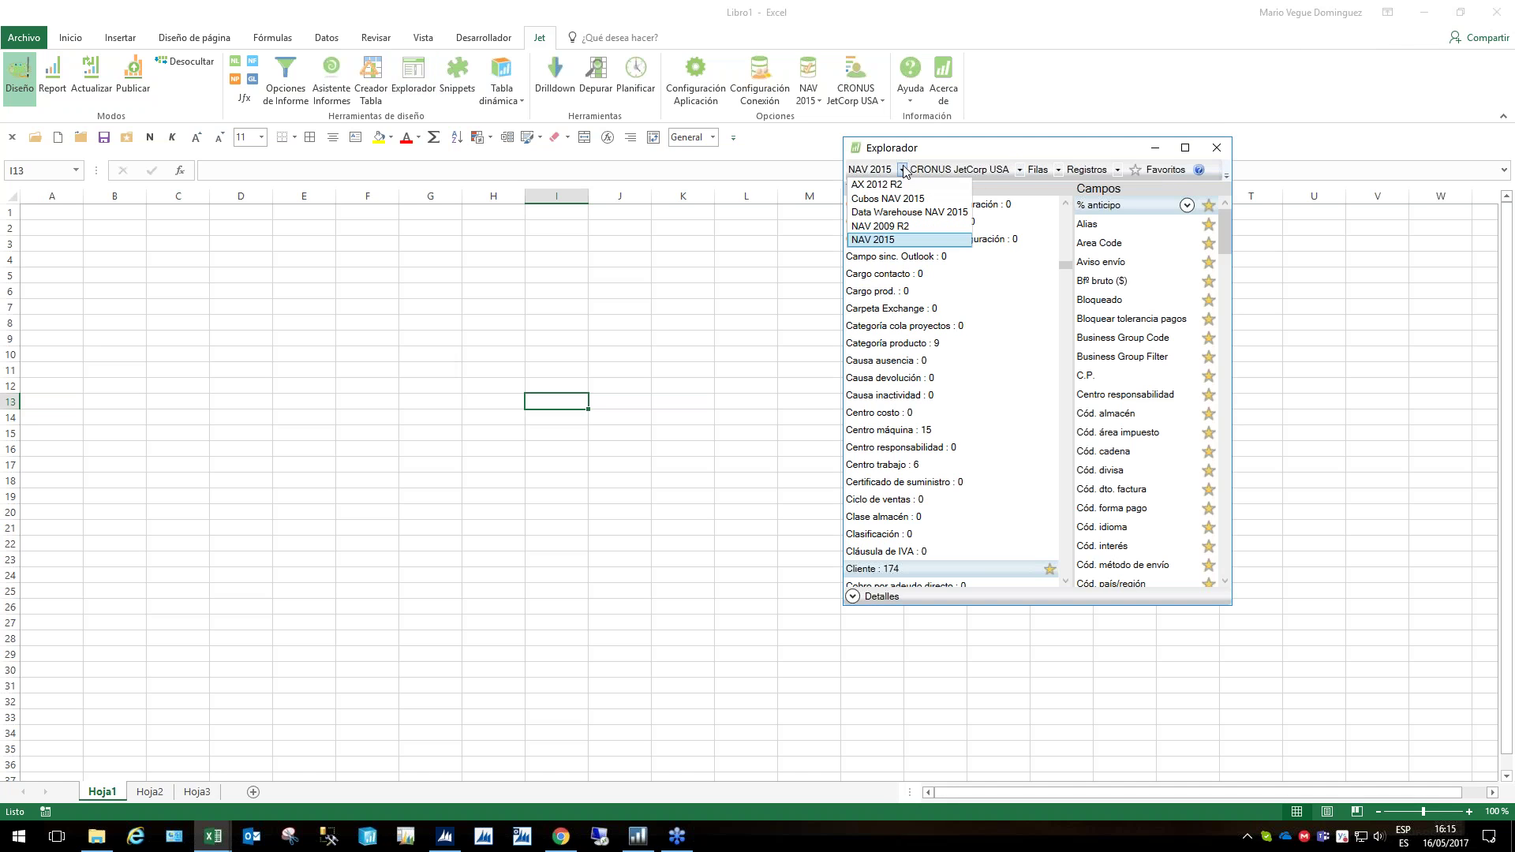
pyautogui.click(904, 170)
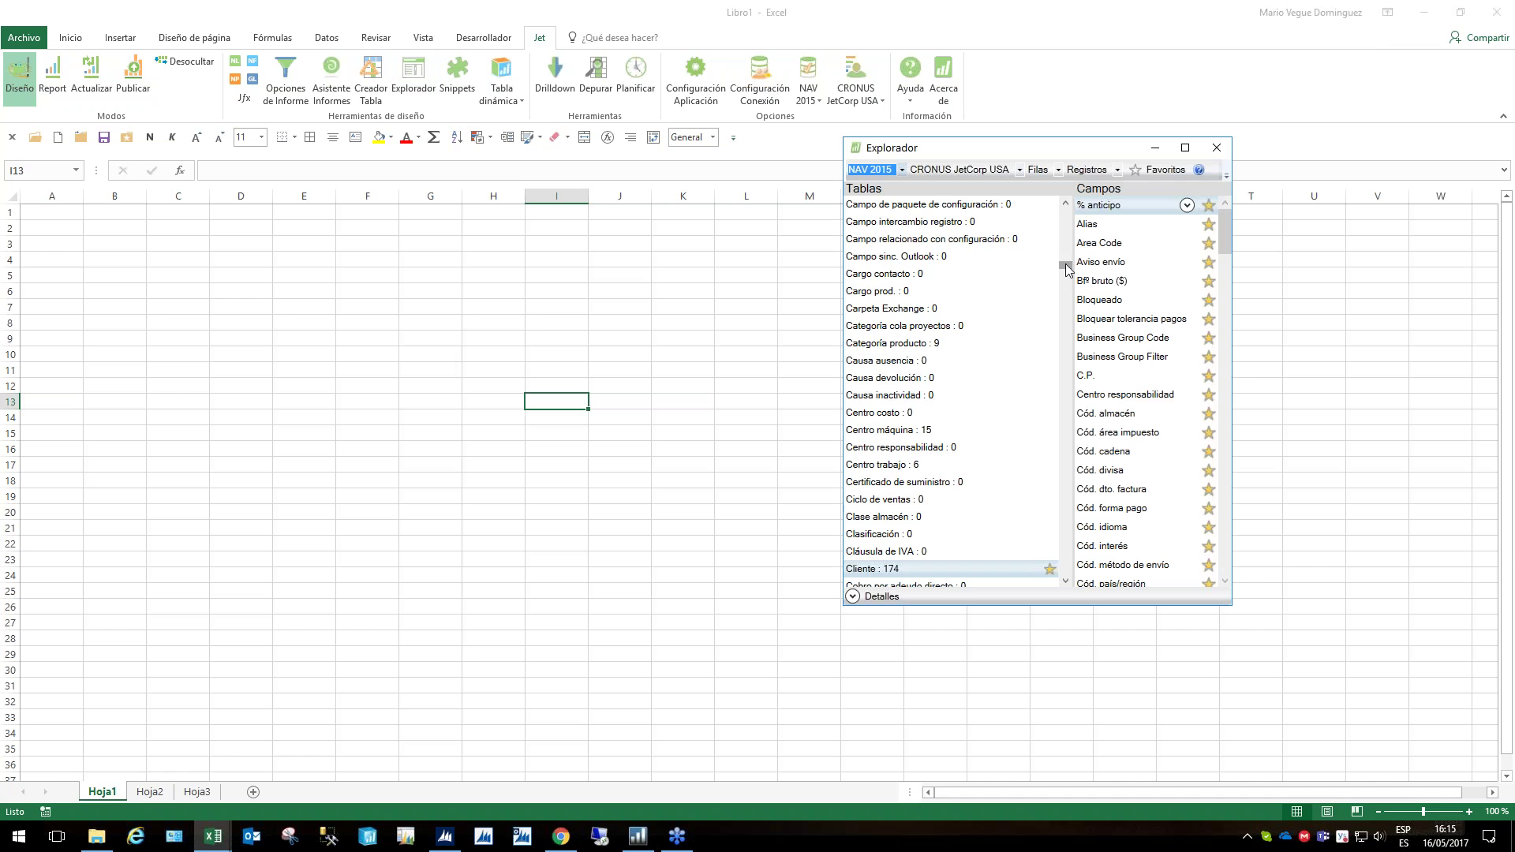
pyautogui.moveTo(1065, 265); pyautogui.dragTo(1067, 451)
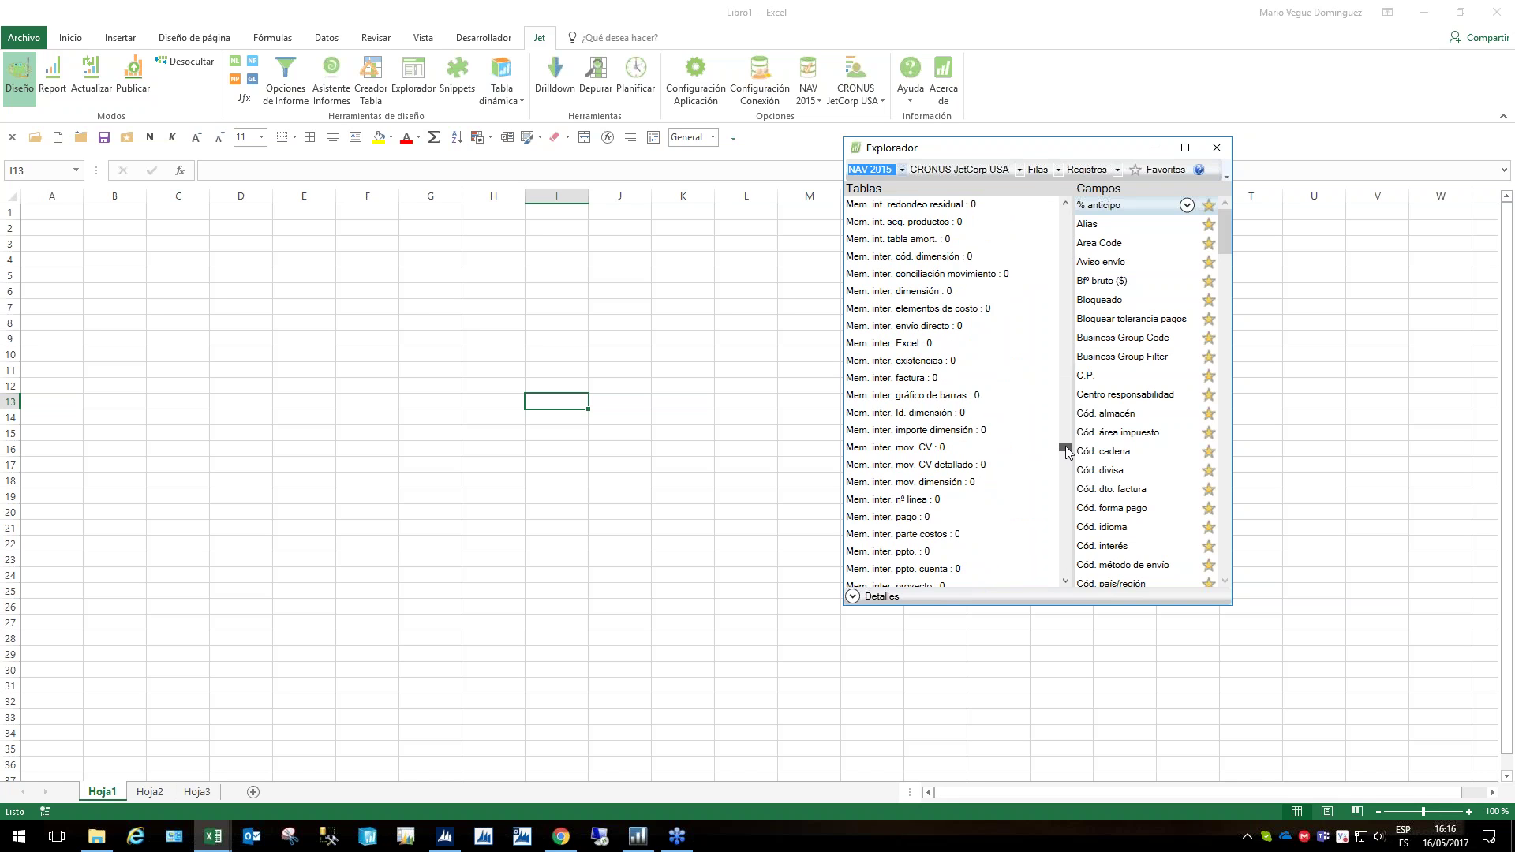
pyautogui.moveTo(1066, 450); pyautogui.dragTo(1066, 469)
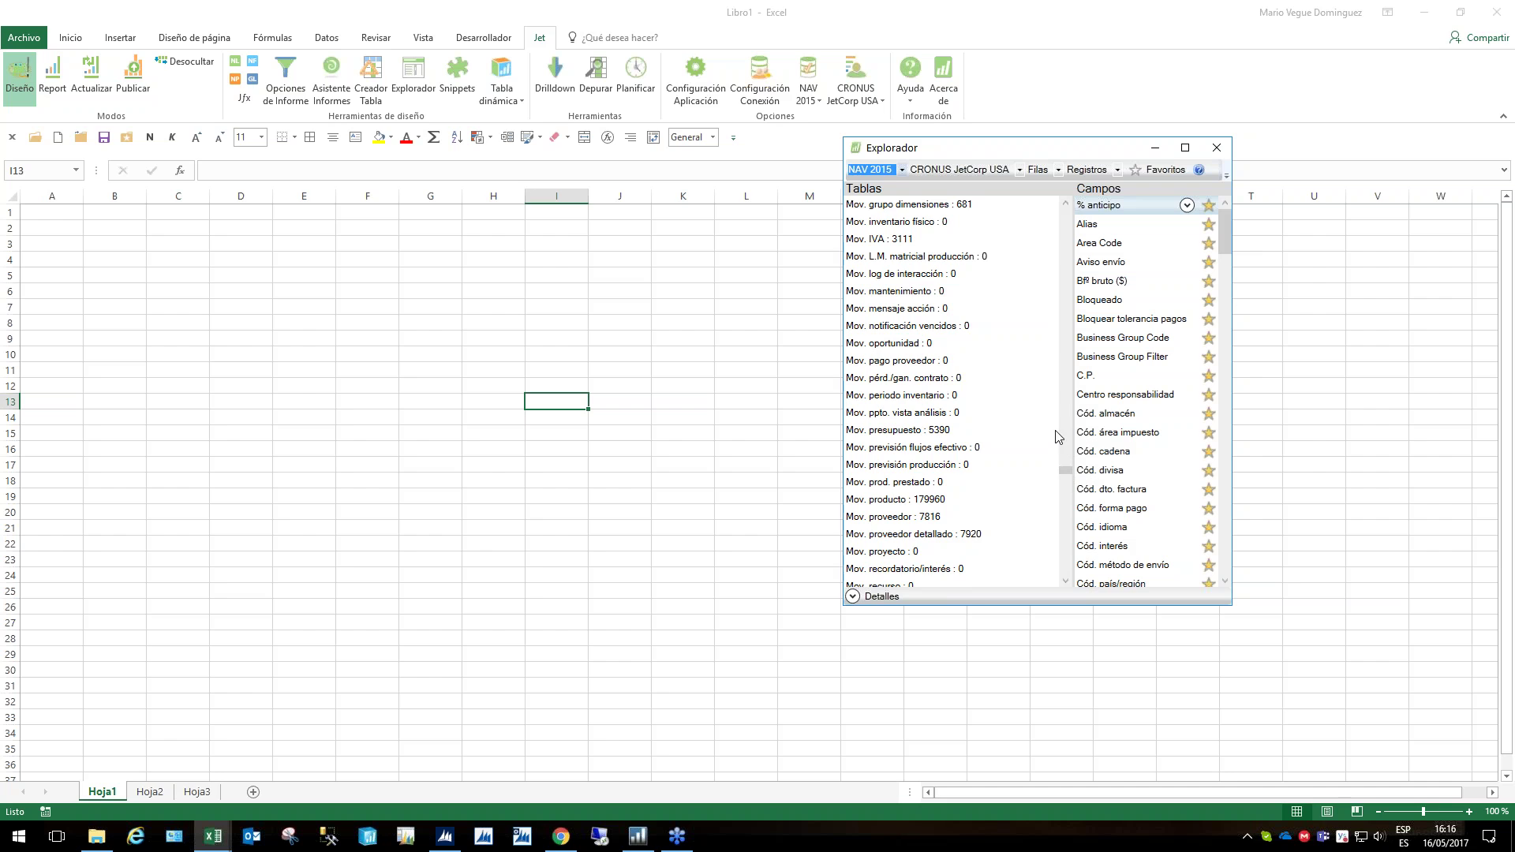
# List the Mov. ppto. vista análisis fields, then scroll the Tablas list back up
pyautogui.click(879, 413)
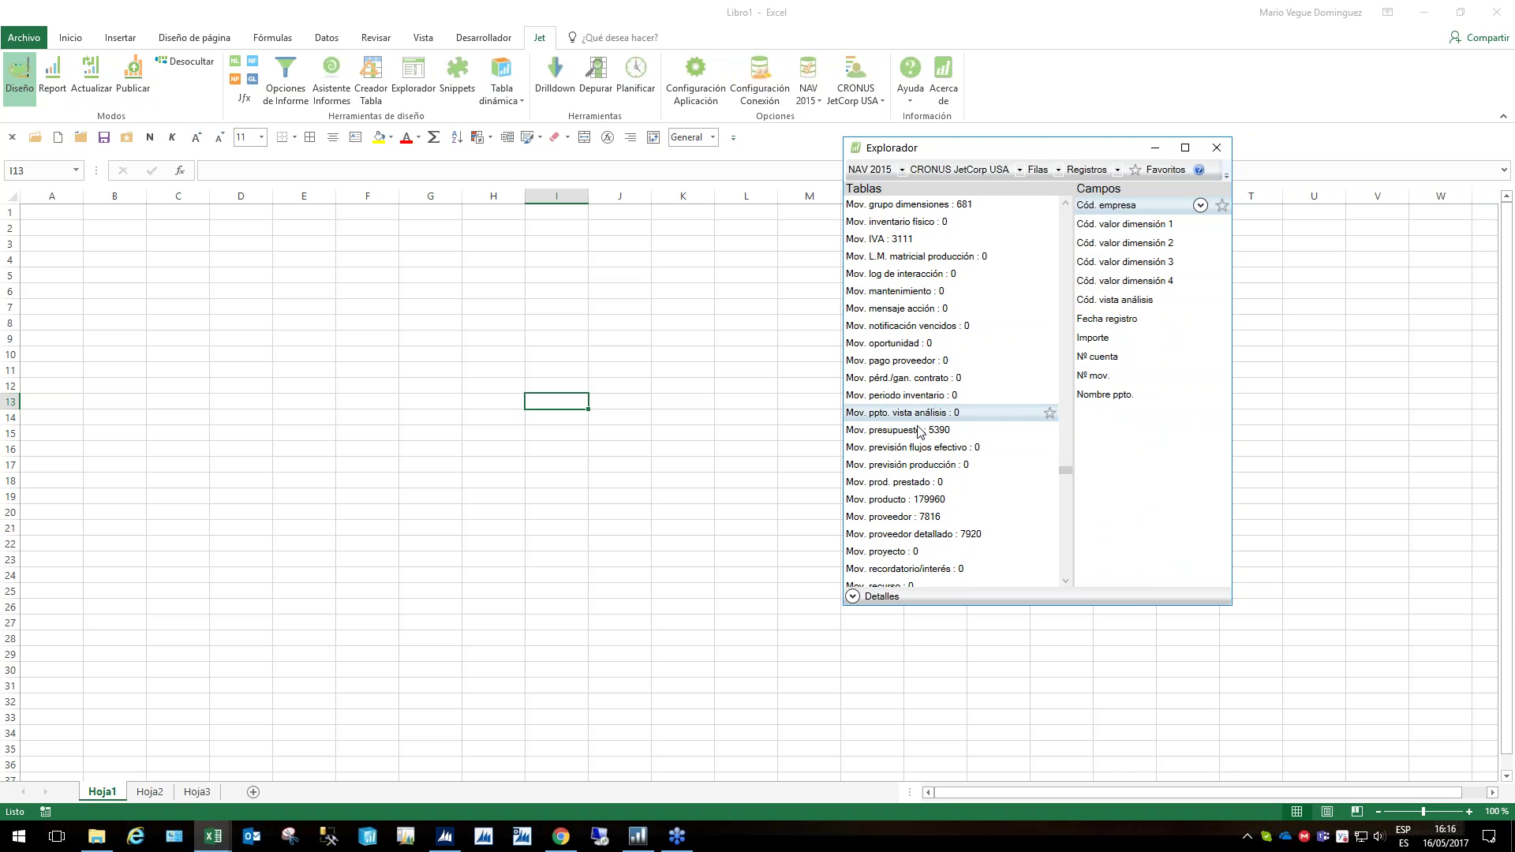
pyautogui.scroll(5, 917, 431)
pyautogui.scroll(5, 918, 431)
pyautogui.scroll(5, 918, 430)
pyautogui.scroll(5, 918, 430)
pyautogui.scroll(5, 917, 430)
pyautogui.scroll(3, 921, 430)
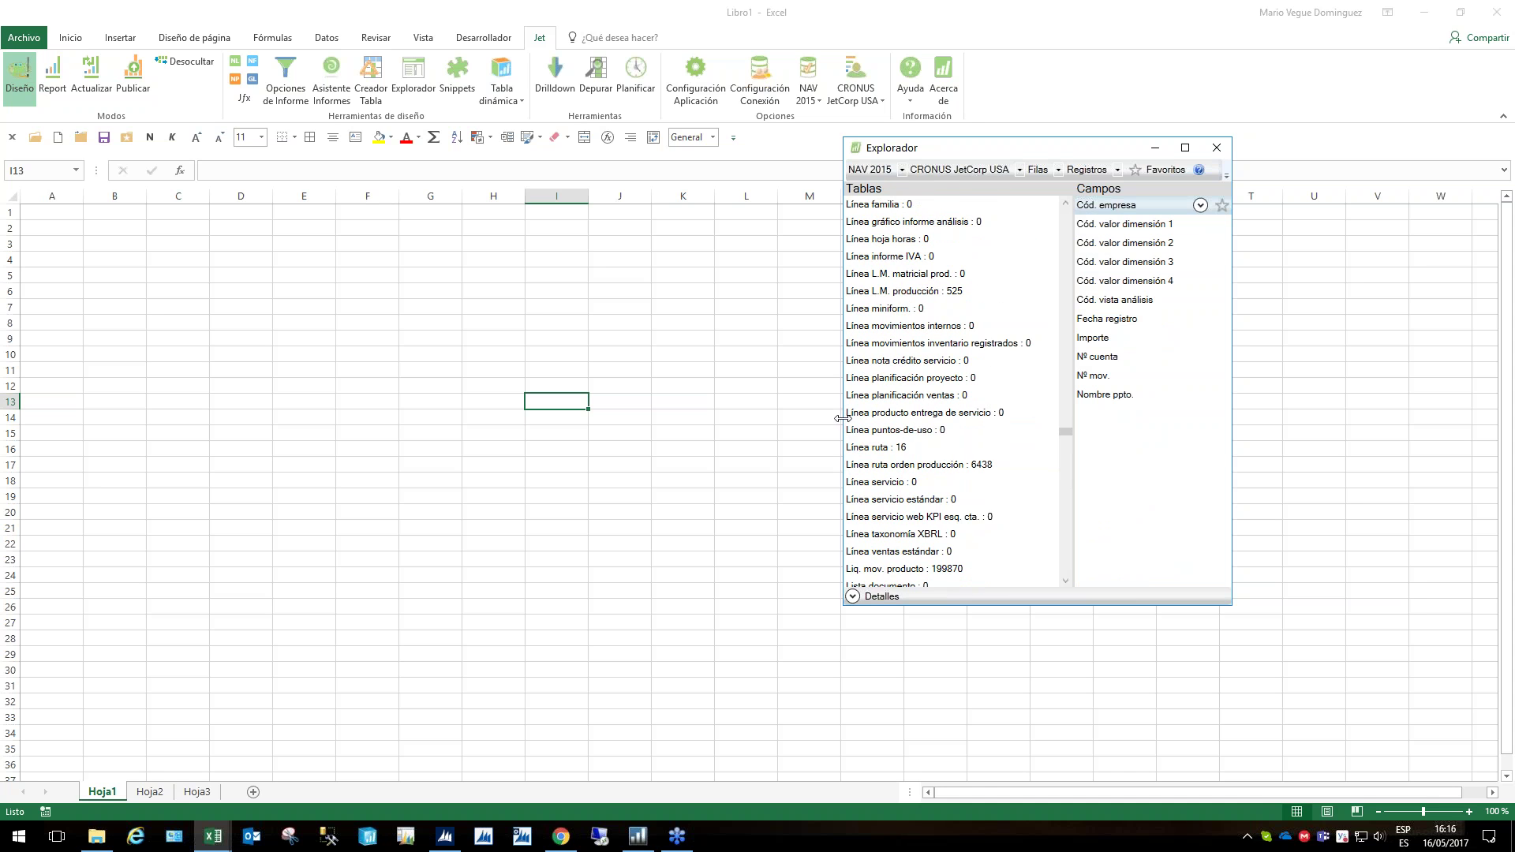
pyautogui.moveTo(1065, 431); pyautogui.dragTo(1066, 331)
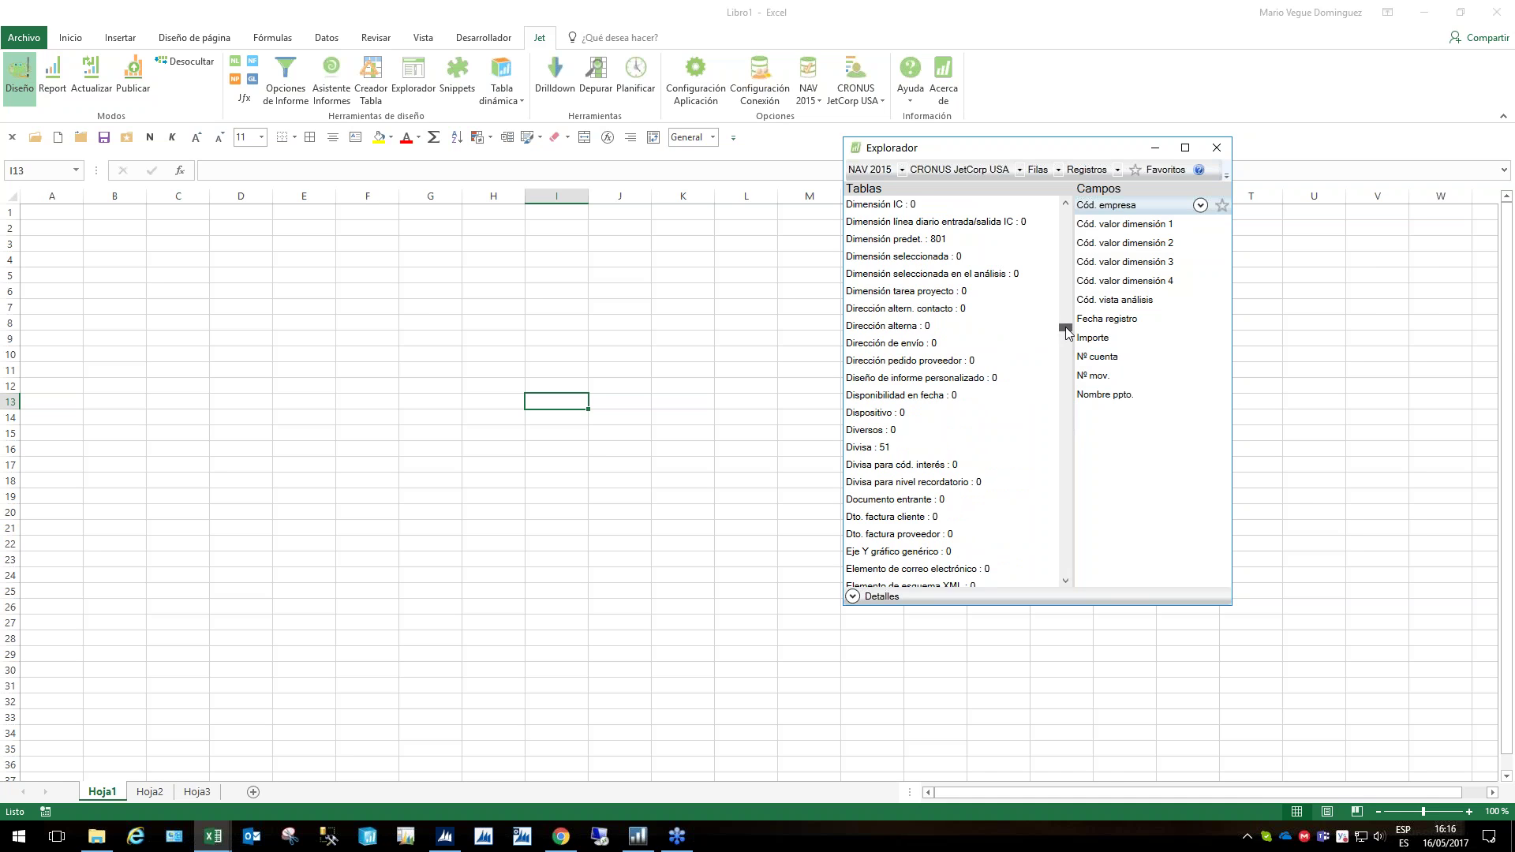
pyautogui.moveTo(1065, 331); pyautogui.dragTo(1066, 286)
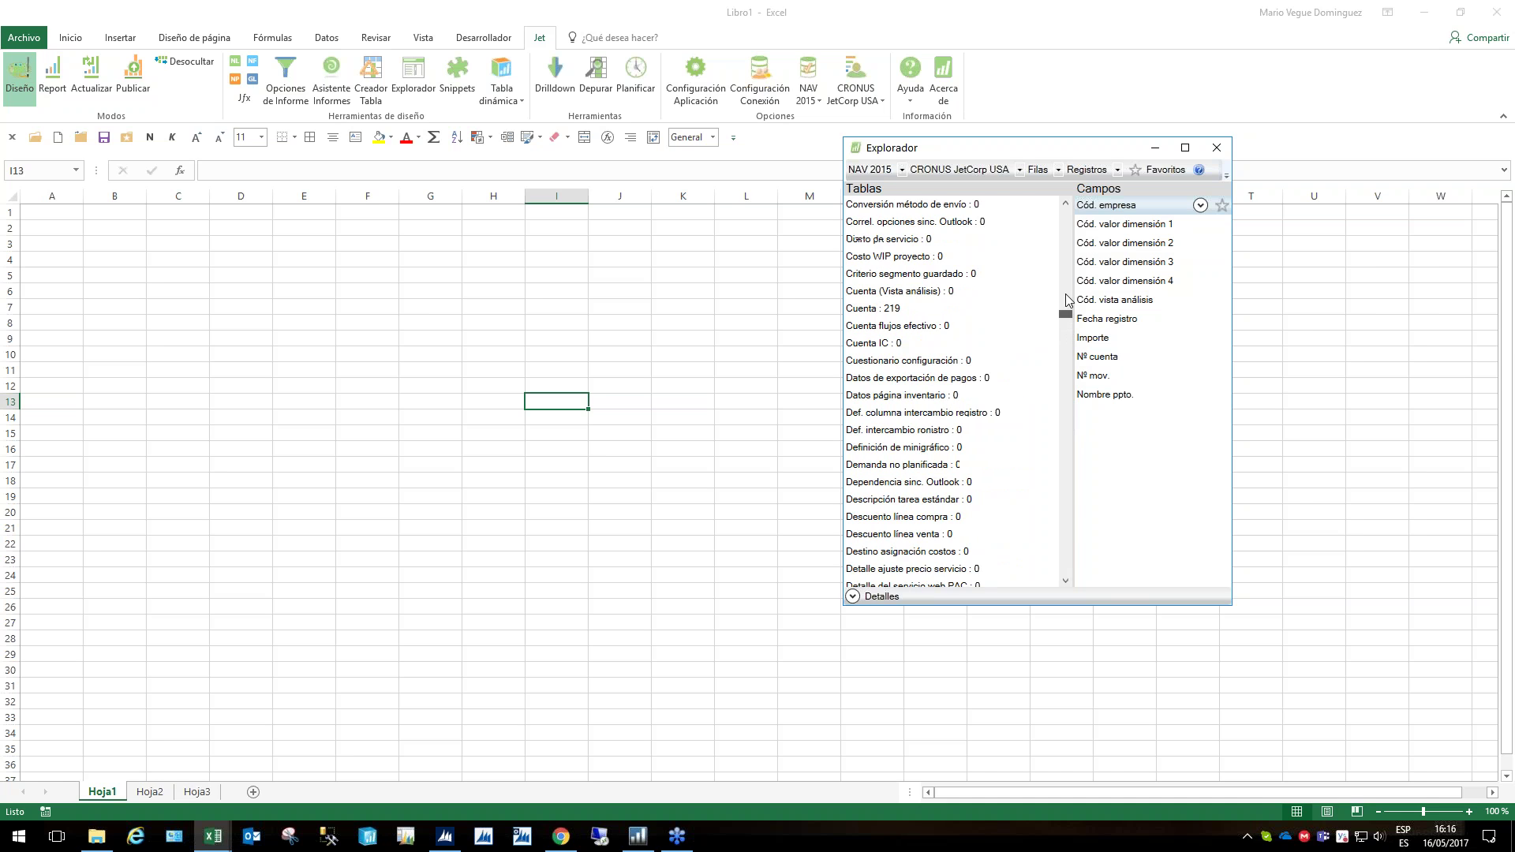
# Browse the favourite tables, viewing fields of Cuenta and Mov. cliente, then show all tables again
pyautogui.click(1166, 169)
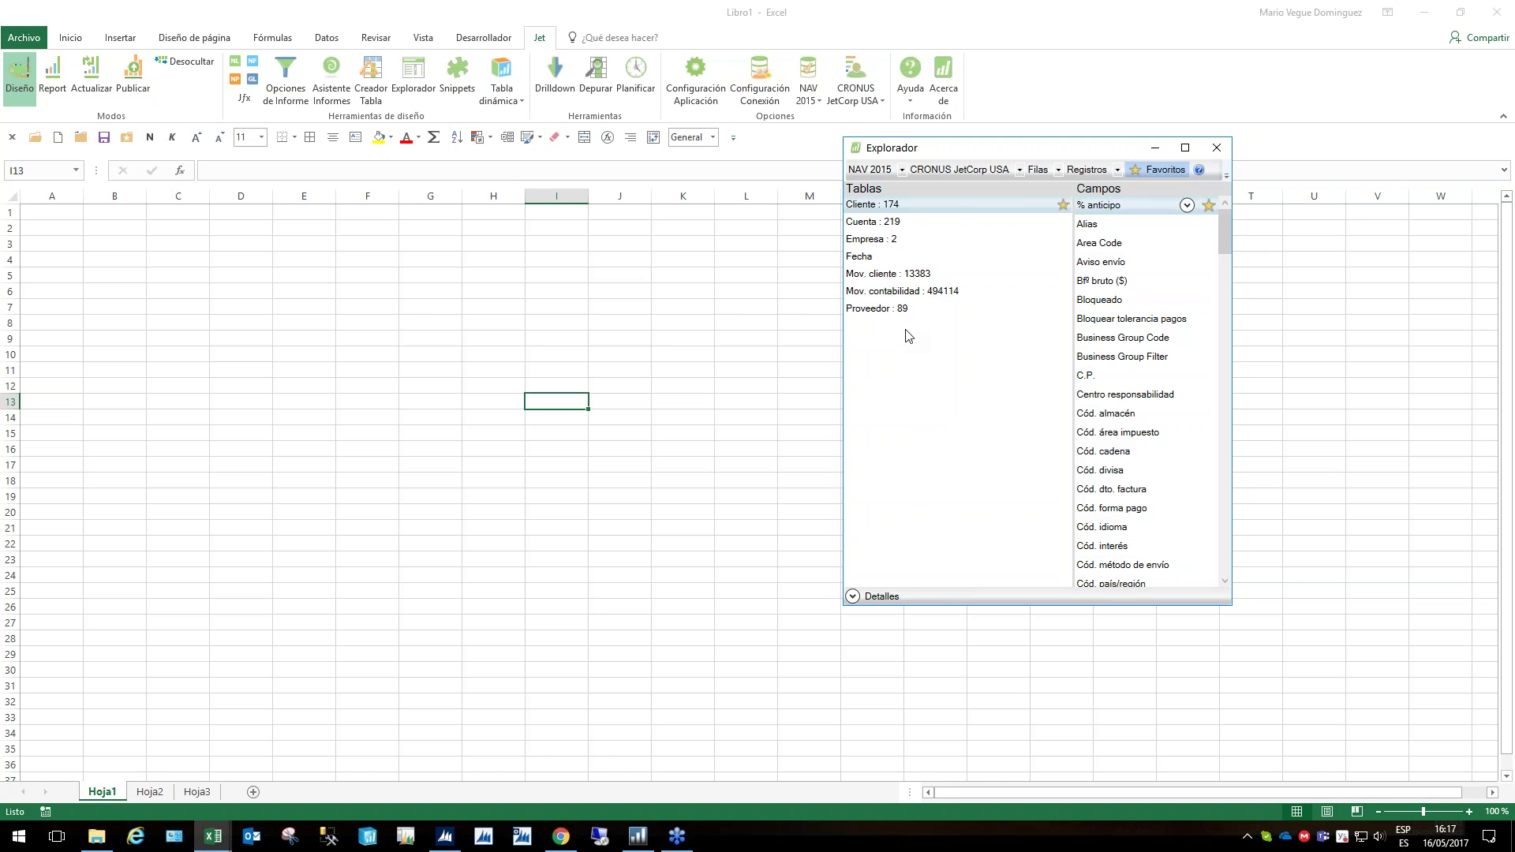
pyautogui.click(875, 225)
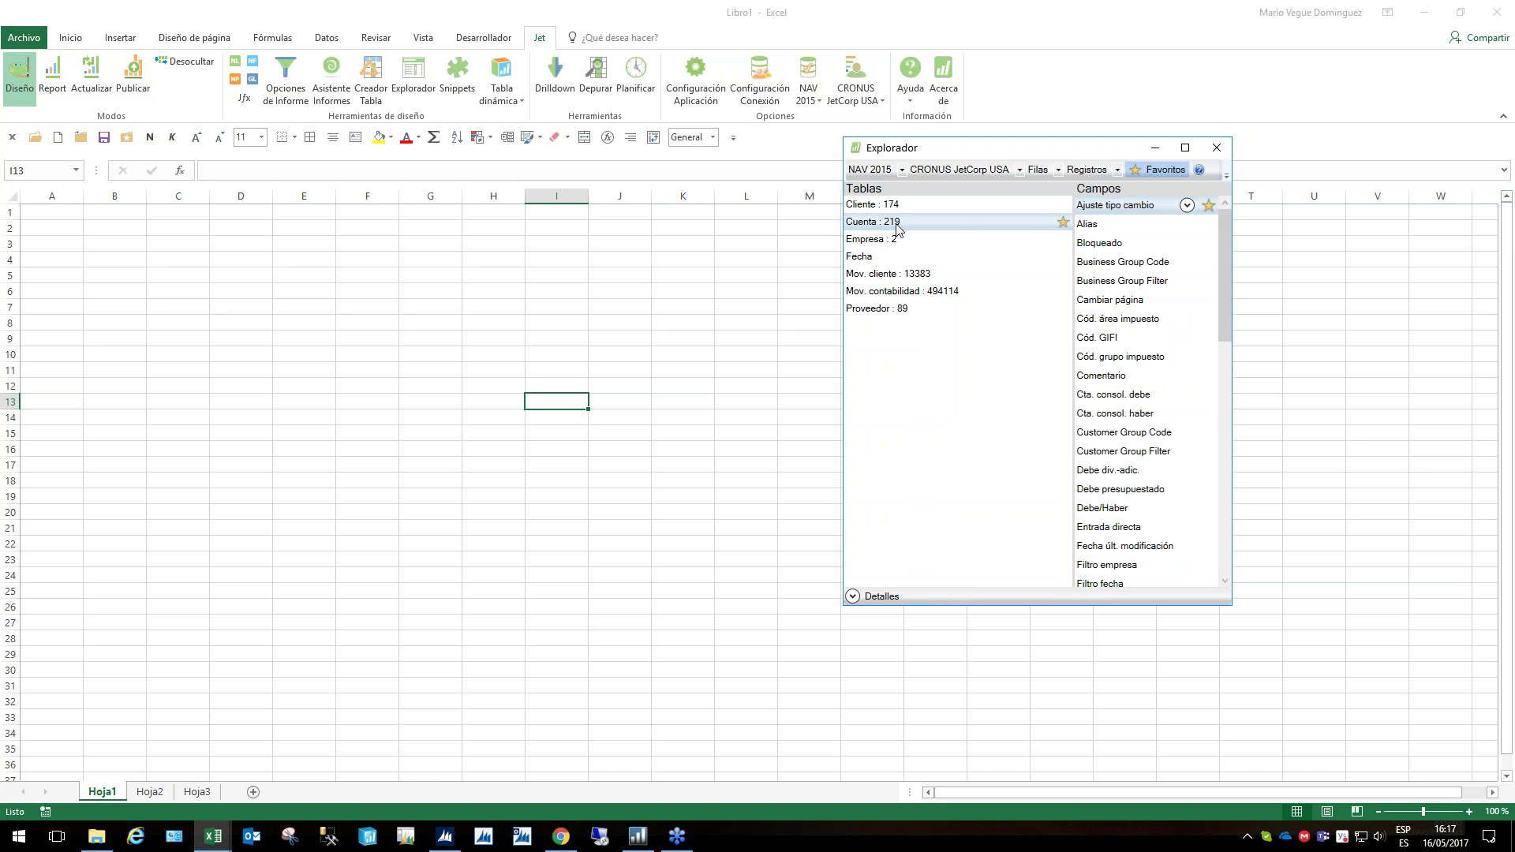
pyautogui.click(917, 281)
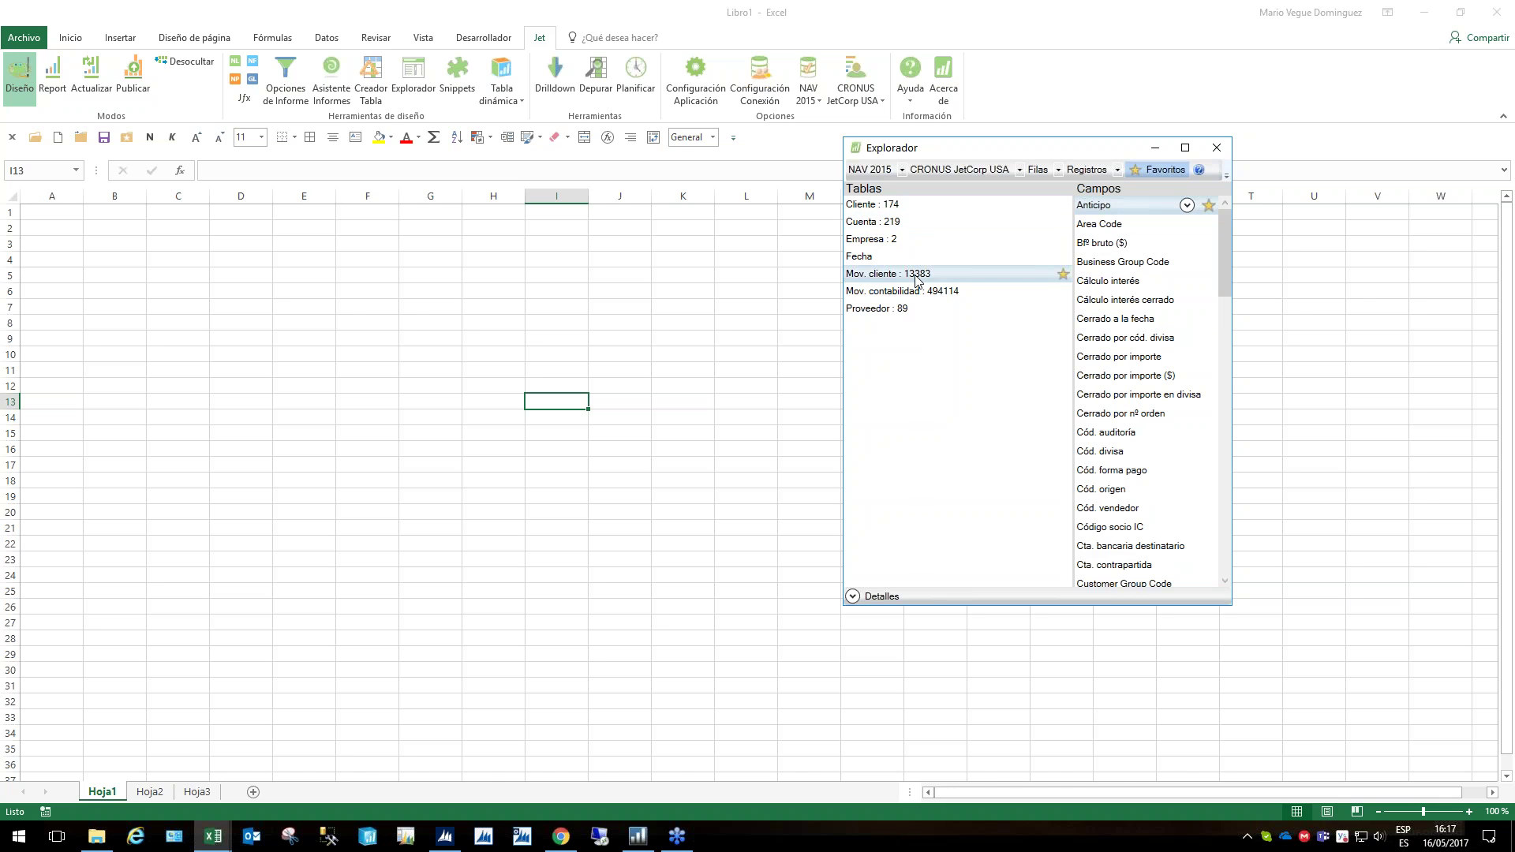
pyautogui.click(1152, 171)
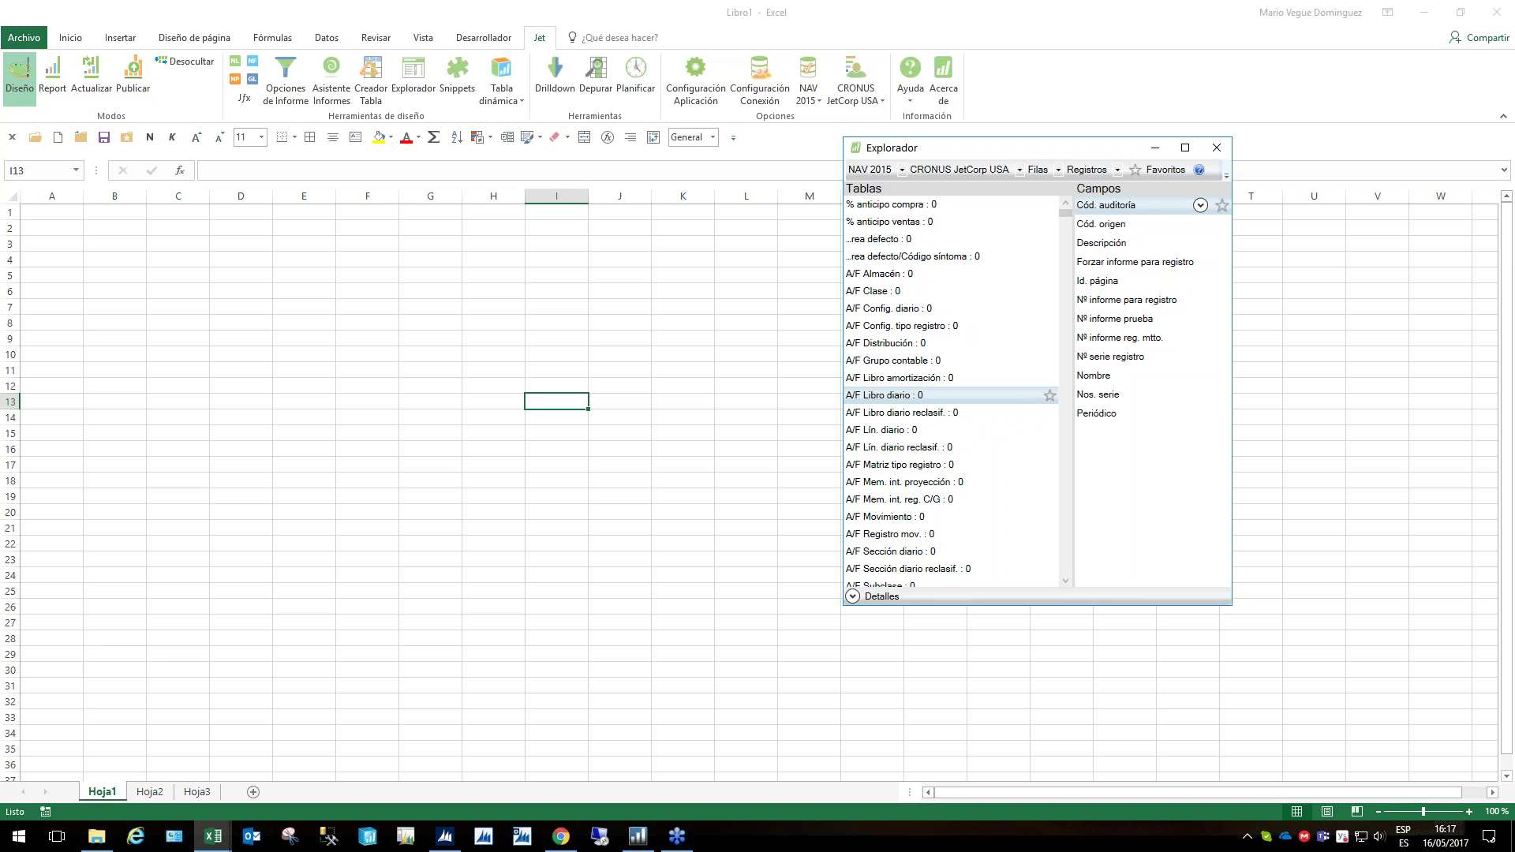
# Star Mov. producto as a favourite table and filter the list to favourites only
pyautogui.press('pagedown')
pyautogui.press('pagedown')
pyautogui.press('pagedown')
pyautogui.press('pagedown')
pyautogui.press('pagedown')
pyautogui.press('pagedown')
pyautogui.press('pagedown')
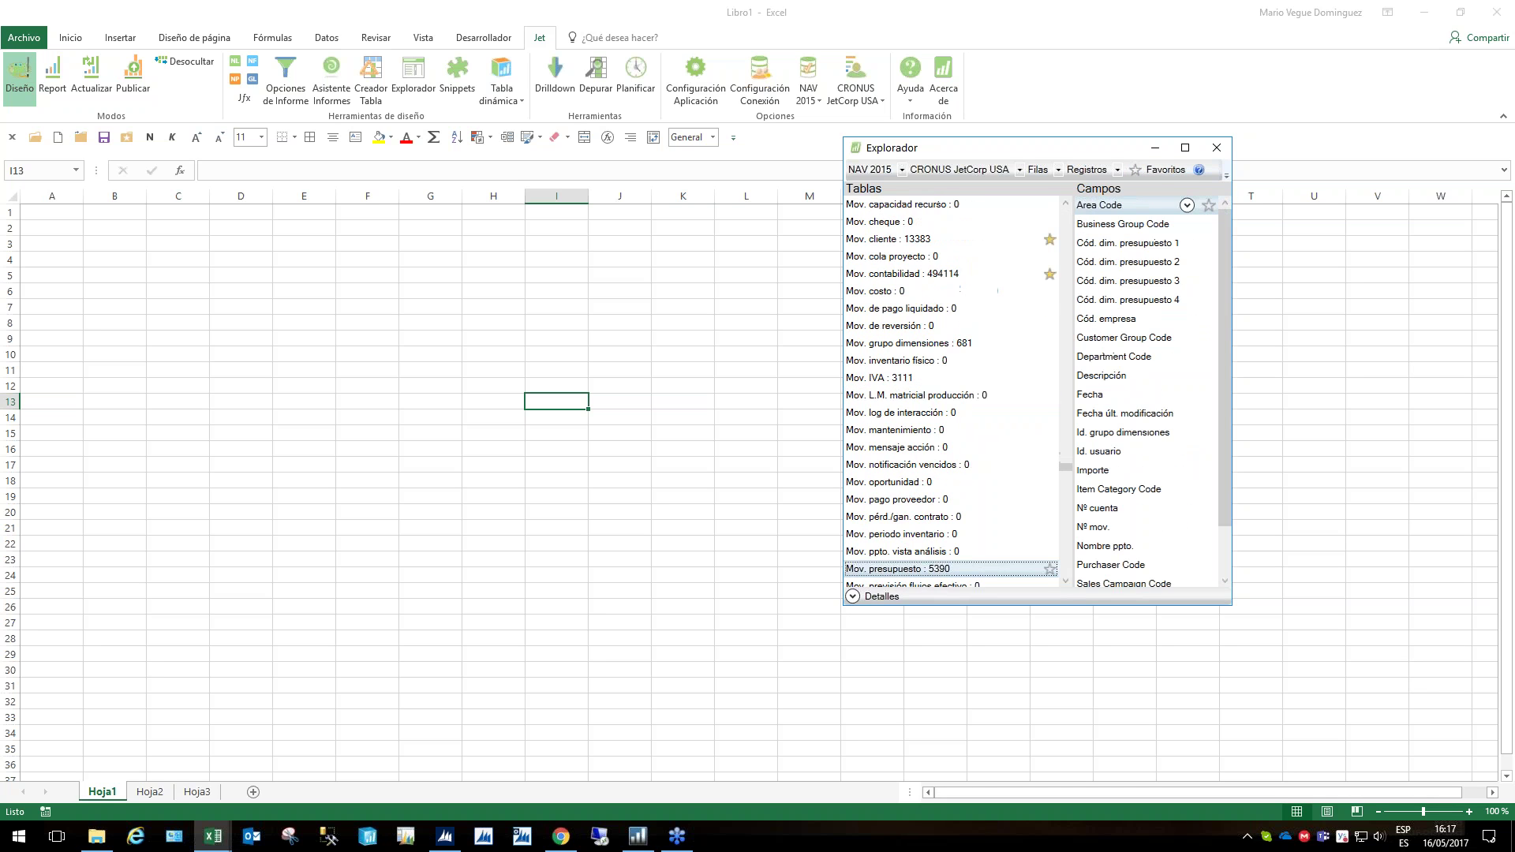
pyautogui.press('pagedown')
pyautogui.scroll(-1, 923, 544)
pyautogui.click(923, 535)
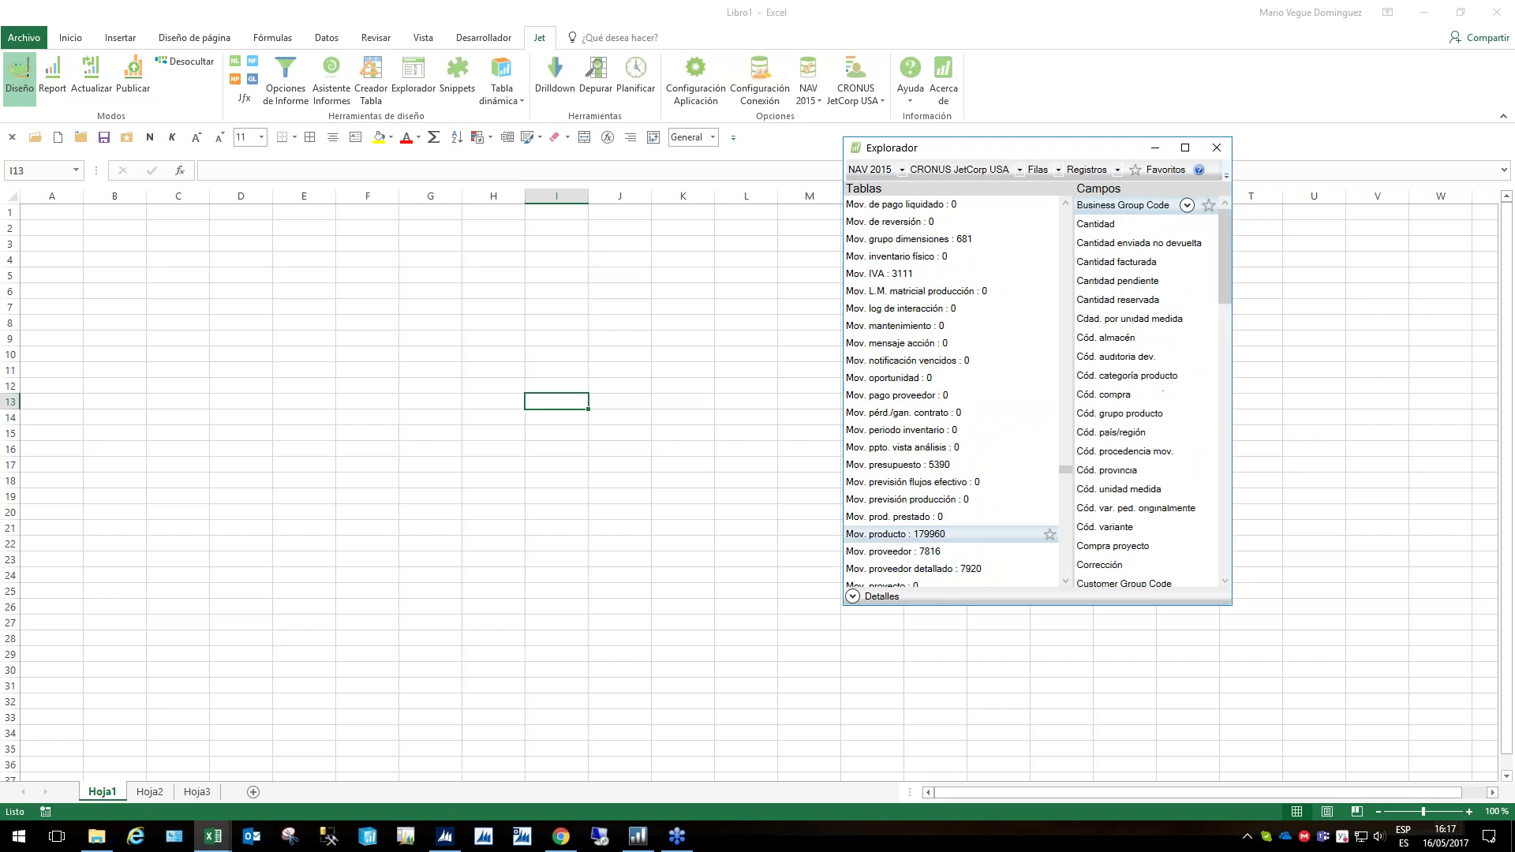
pyautogui.click(1050, 536)
pyautogui.click(1157, 170)
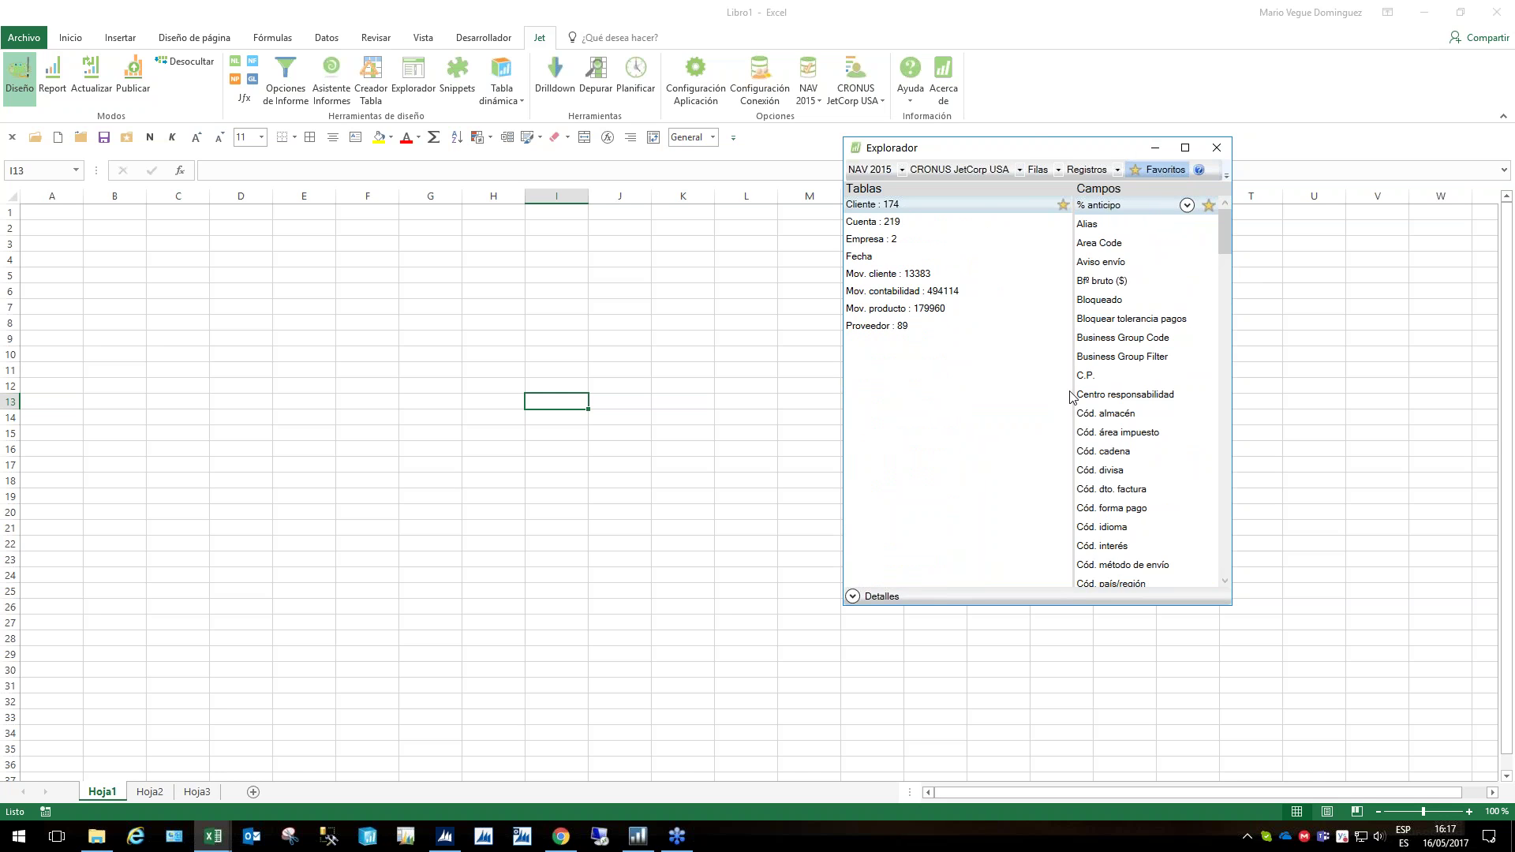
pyautogui.click(899, 292)
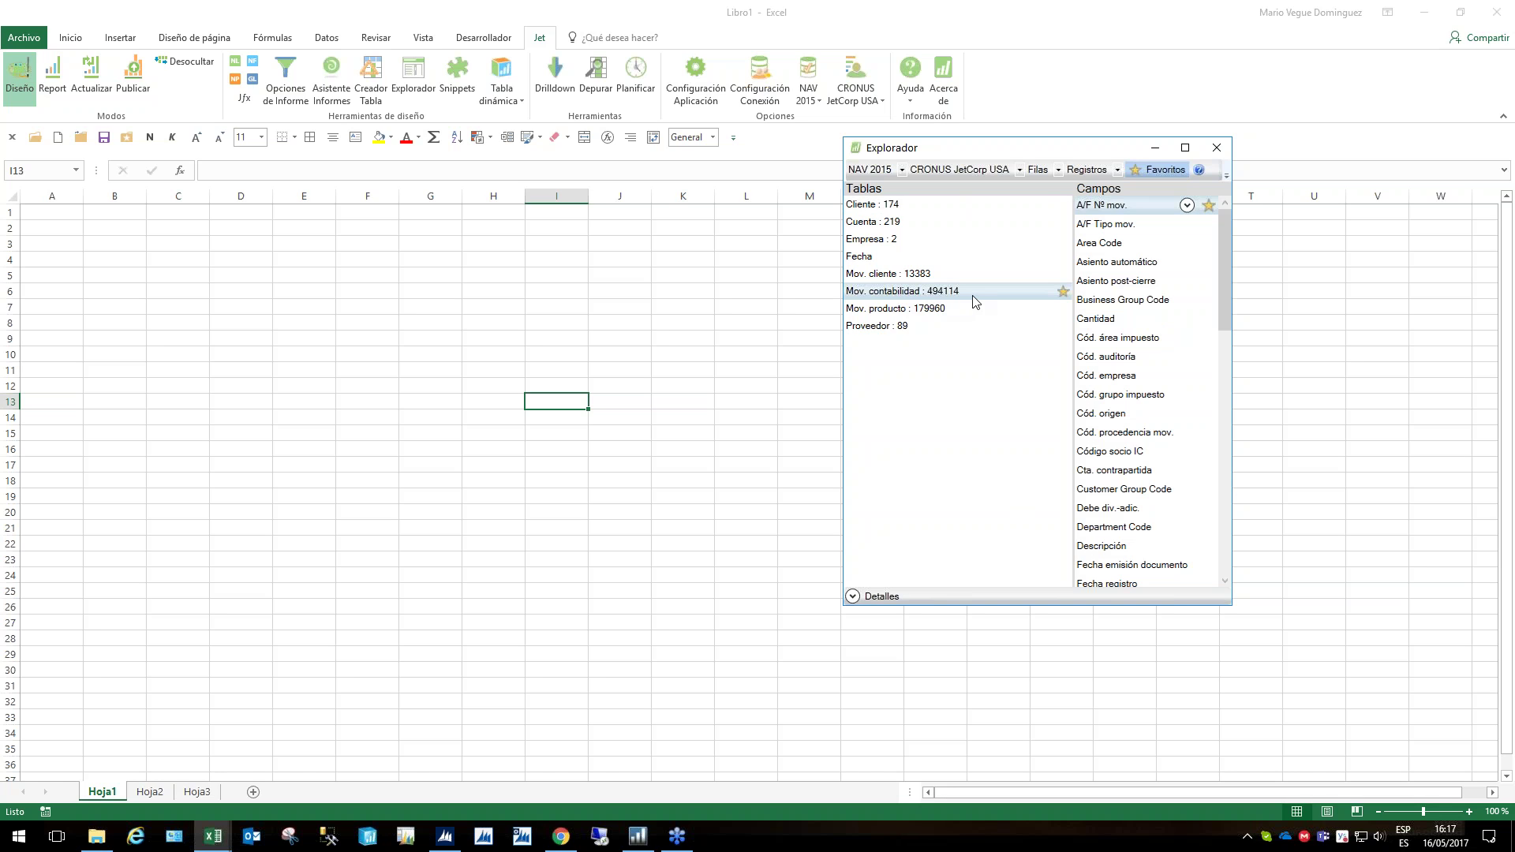
pyautogui.click(1018, 170)
pyautogui.click(1018, 171)
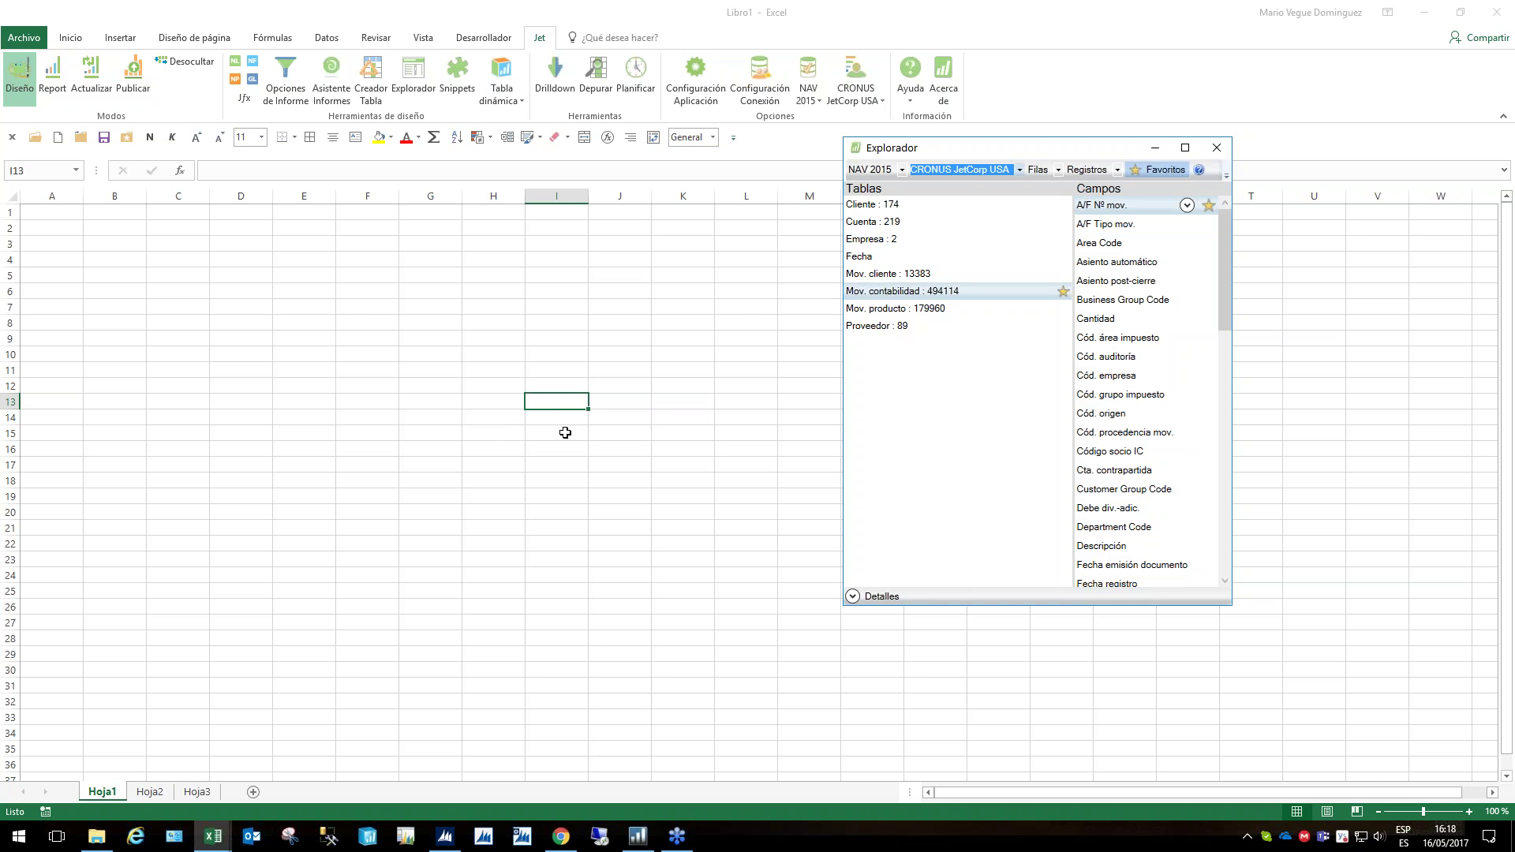
pyautogui.moveTo(241, 368); pyautogui.dragTo(242, 735)
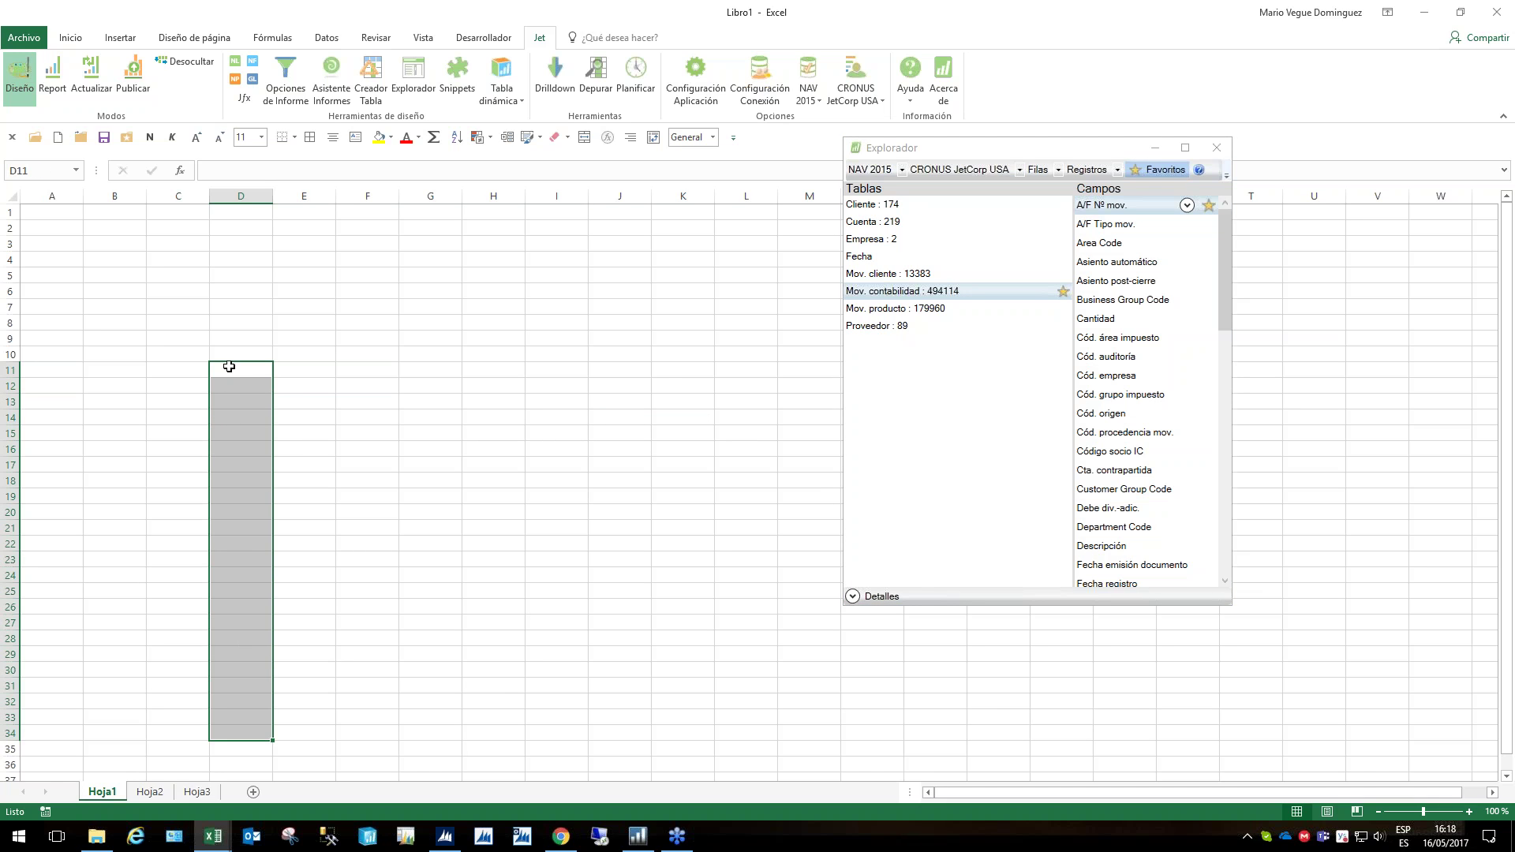
pyautogui.moveTo(234, 370); pyautogui.dragTo(740, 367)
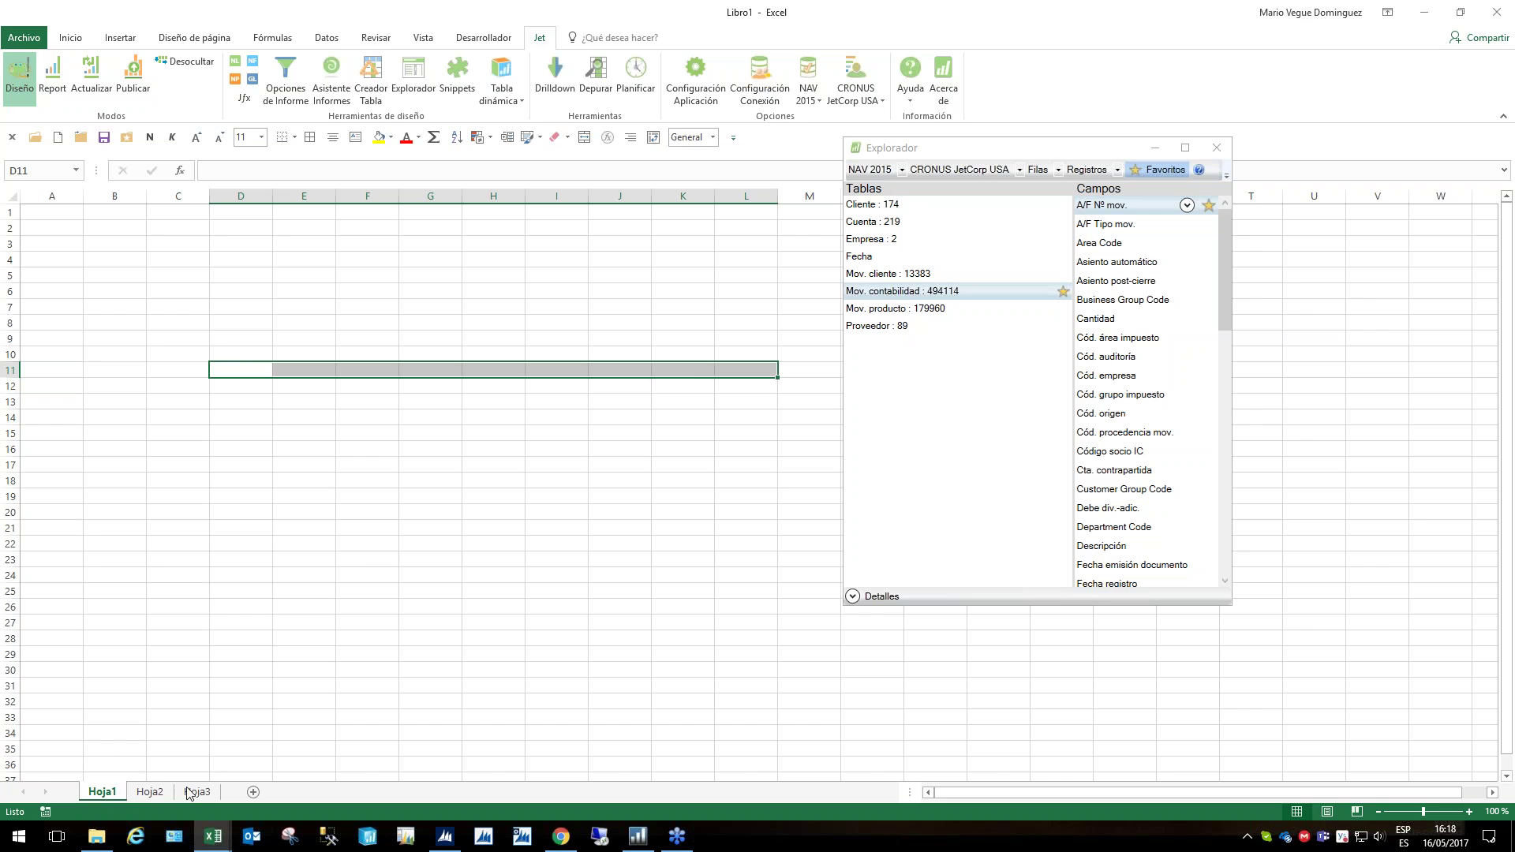
pyautogui.click(250, 413)
pyautogui.moveTo(250, 413); pyautogui.dragTo(311, 727)
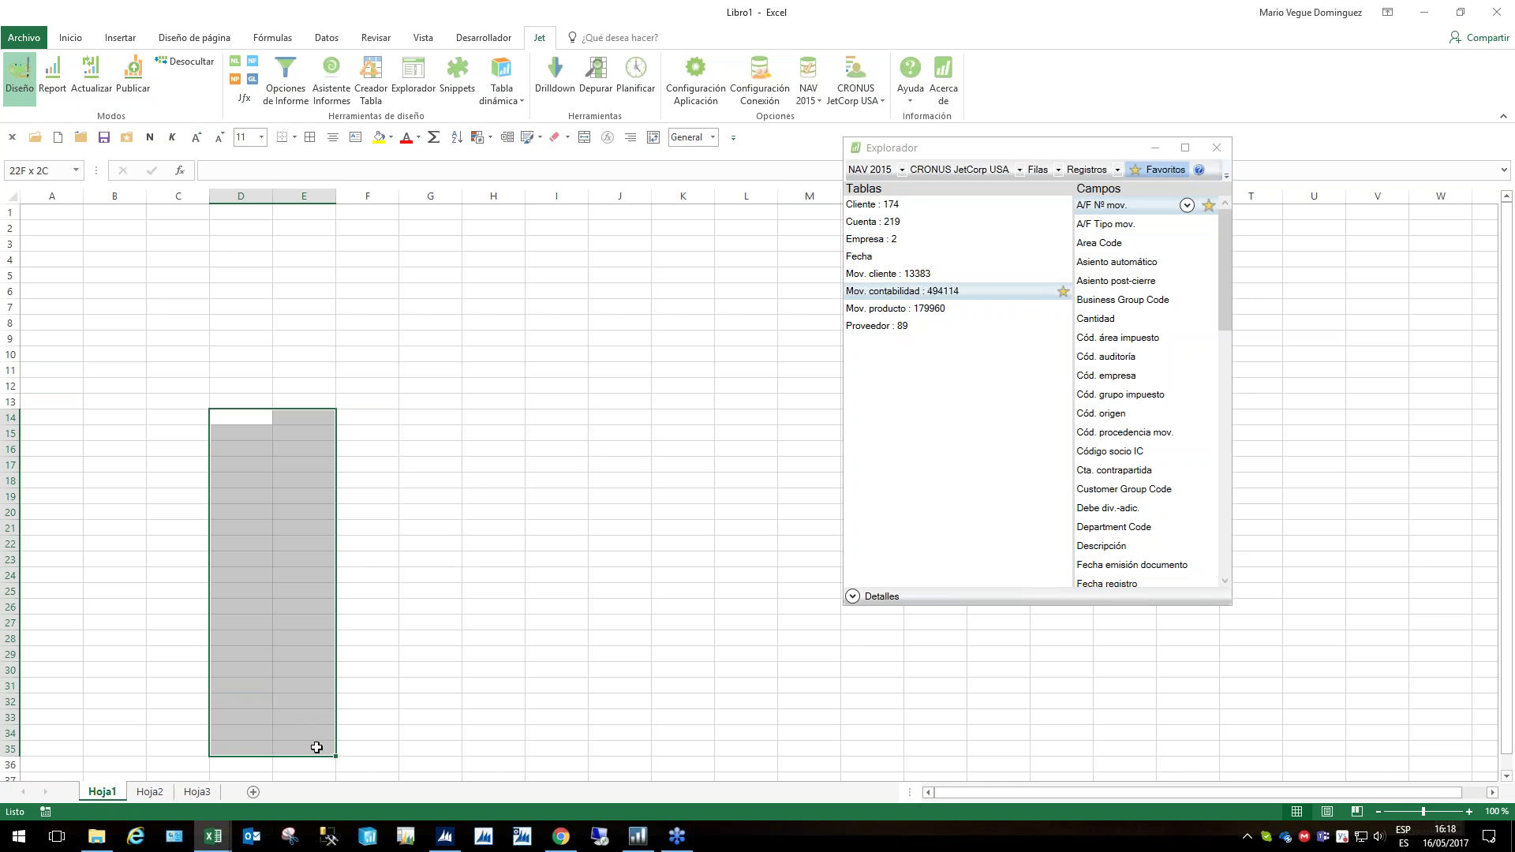
pyautogui.moveTo(311, 727); pyautogui.dragTo(360, 746)
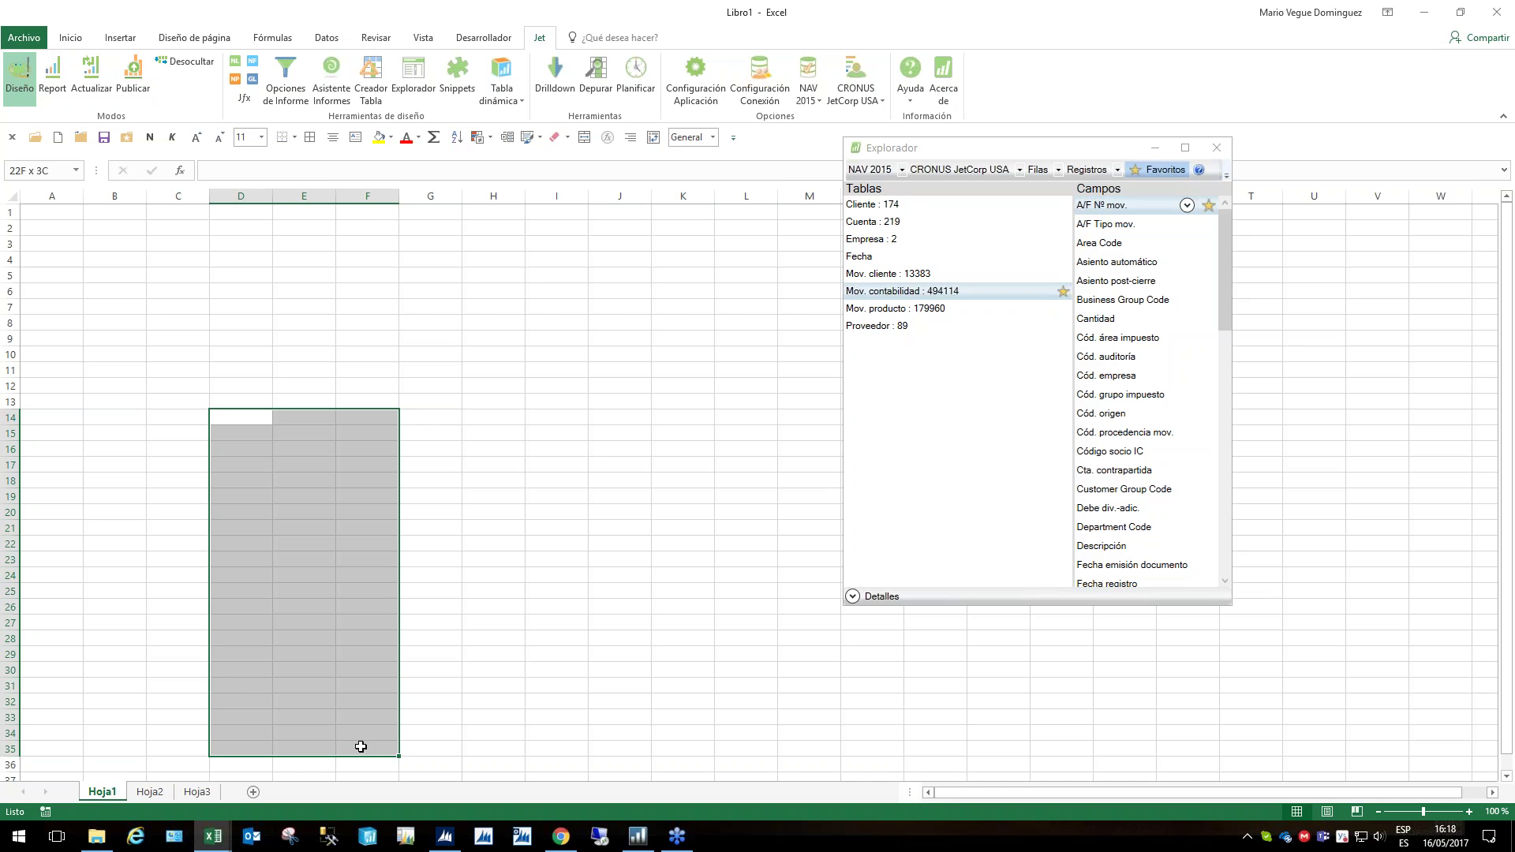
pyautogui.keyDown('ctrl'); pyautogui.moveTo(430, 385); pyautogui.dragTo(823, 400); pyautogui.keyUp('ctrl')
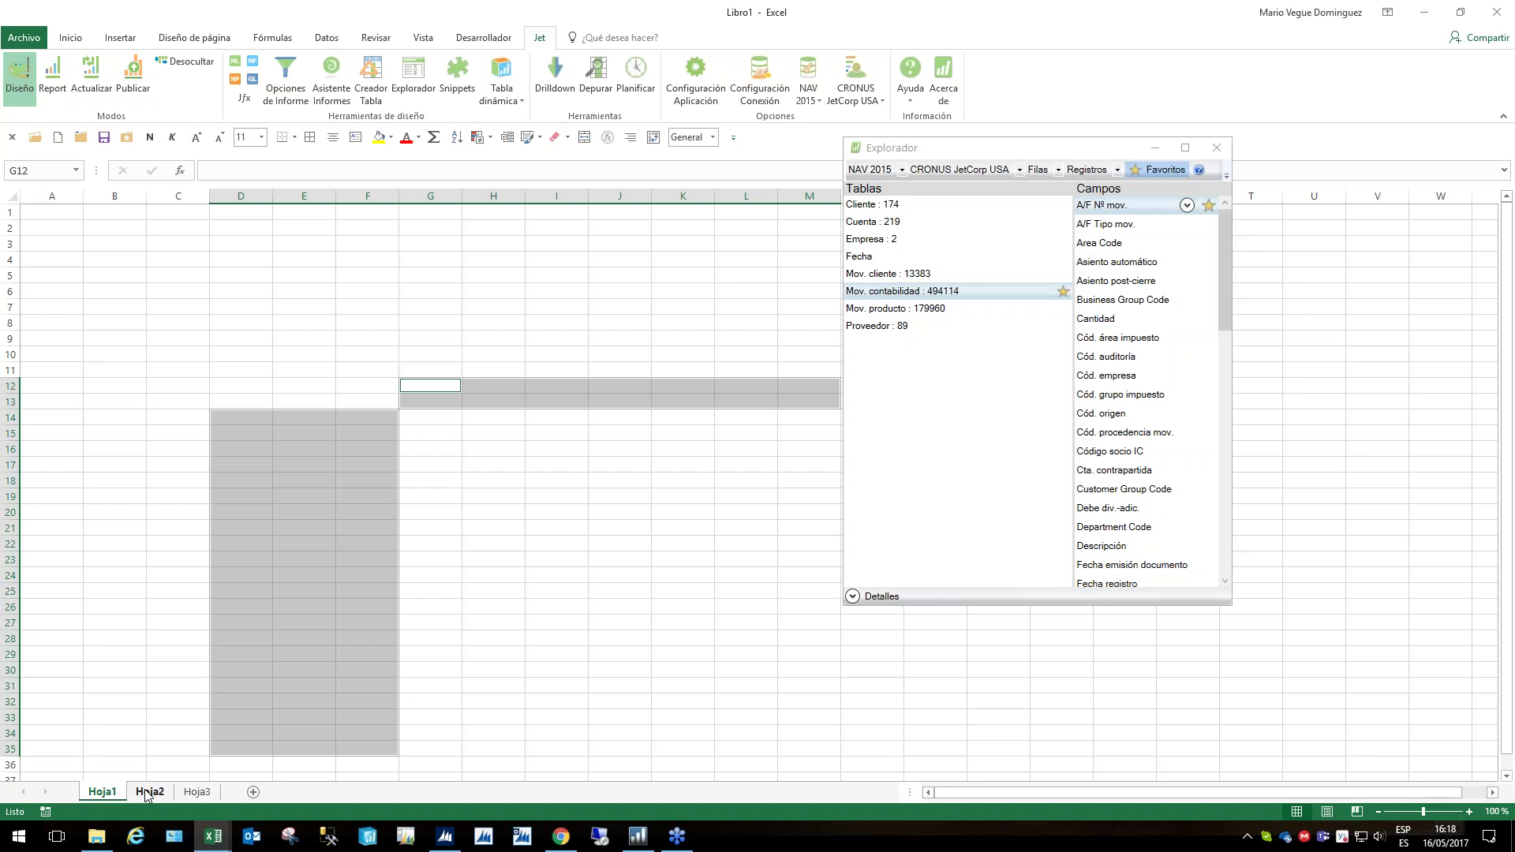
pyautogui.click(1019, 170)
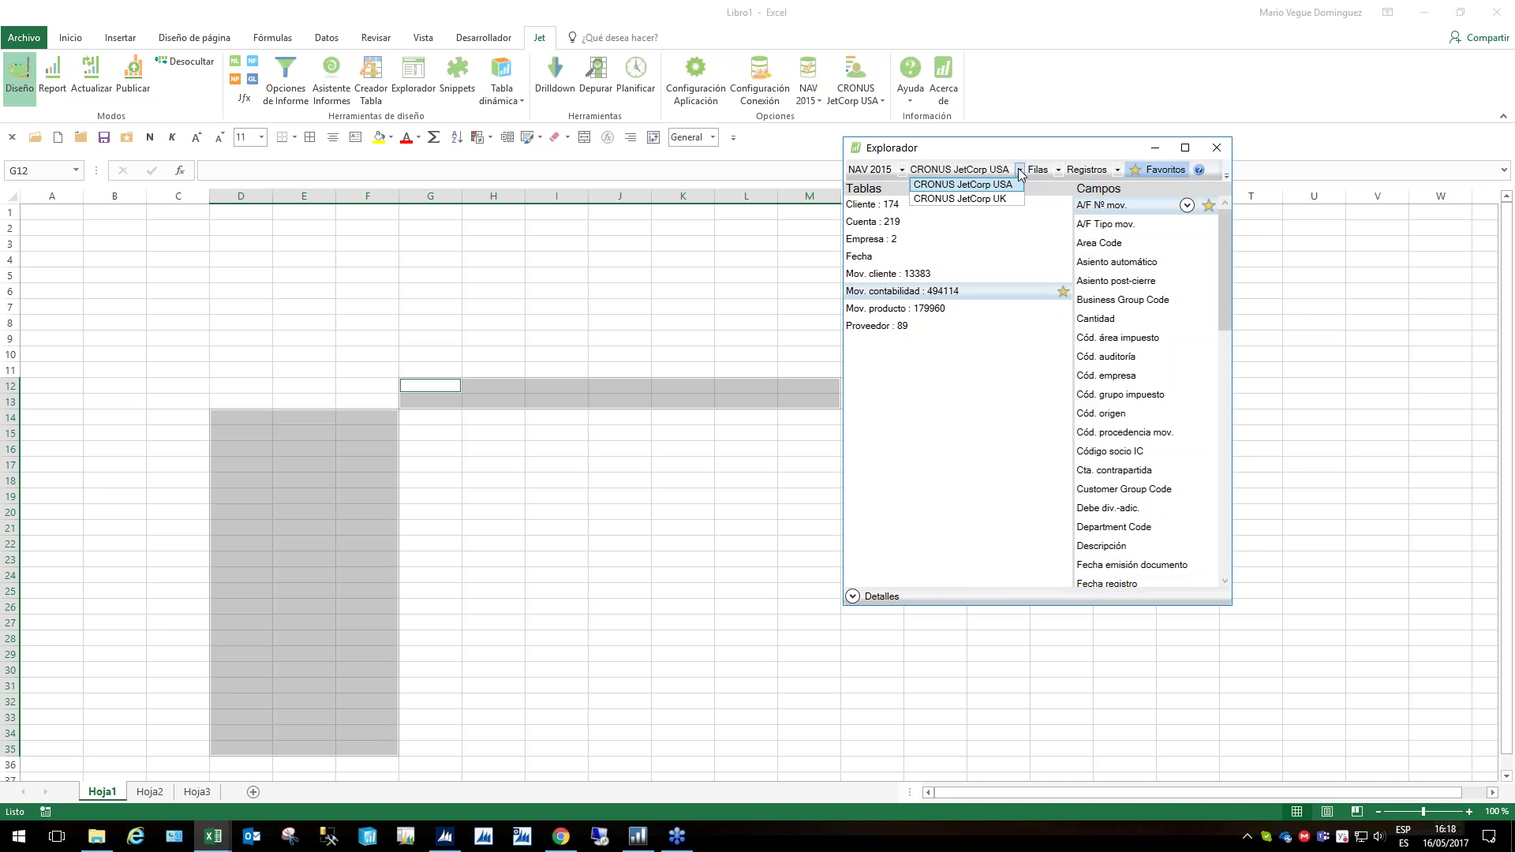
pyautogui.click(1019, 170)
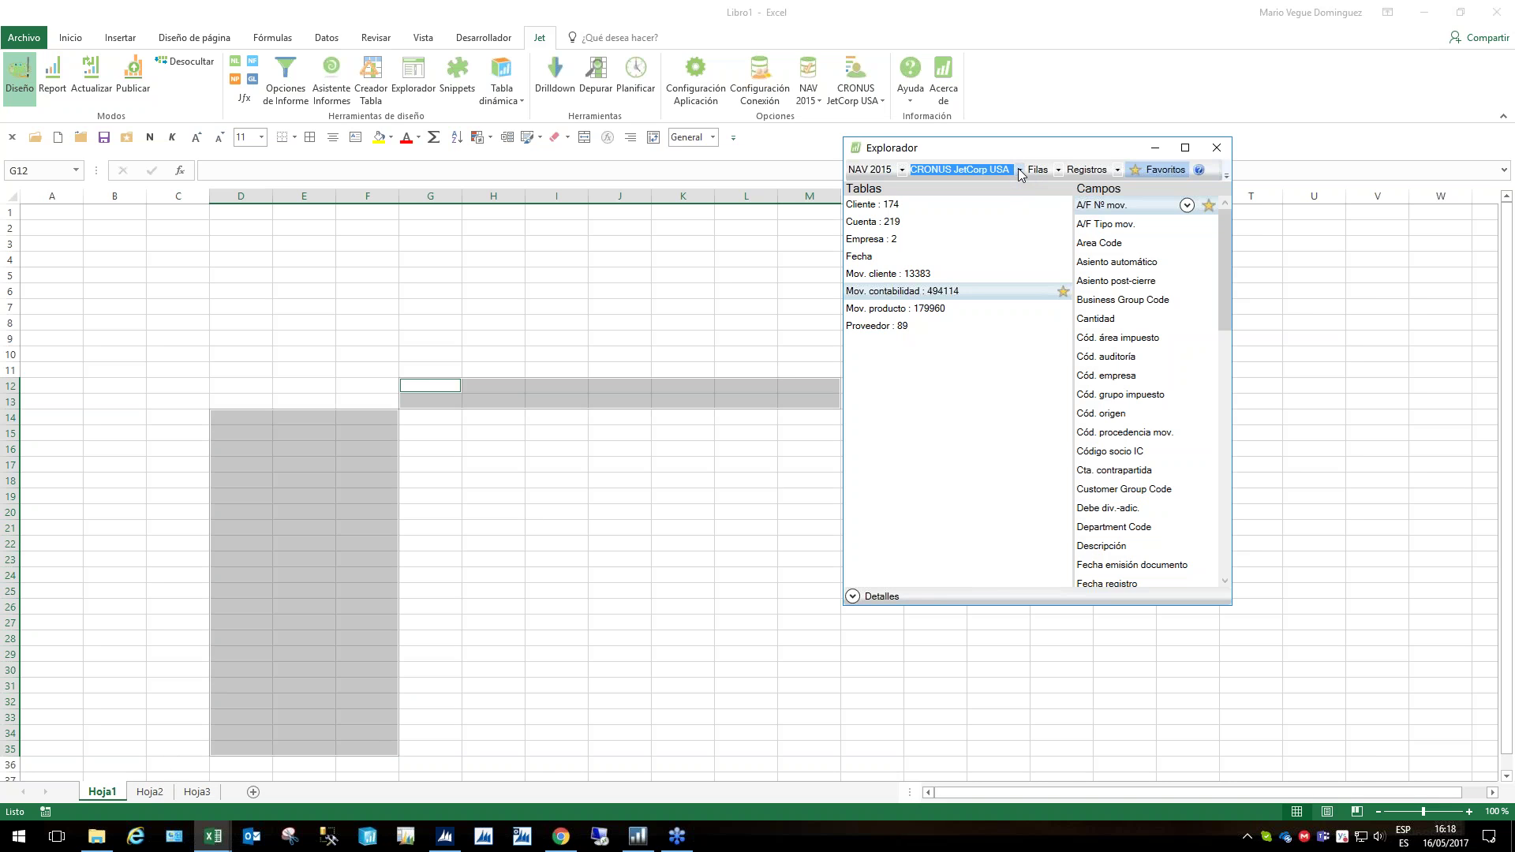
pyautogui.click(364, 367)
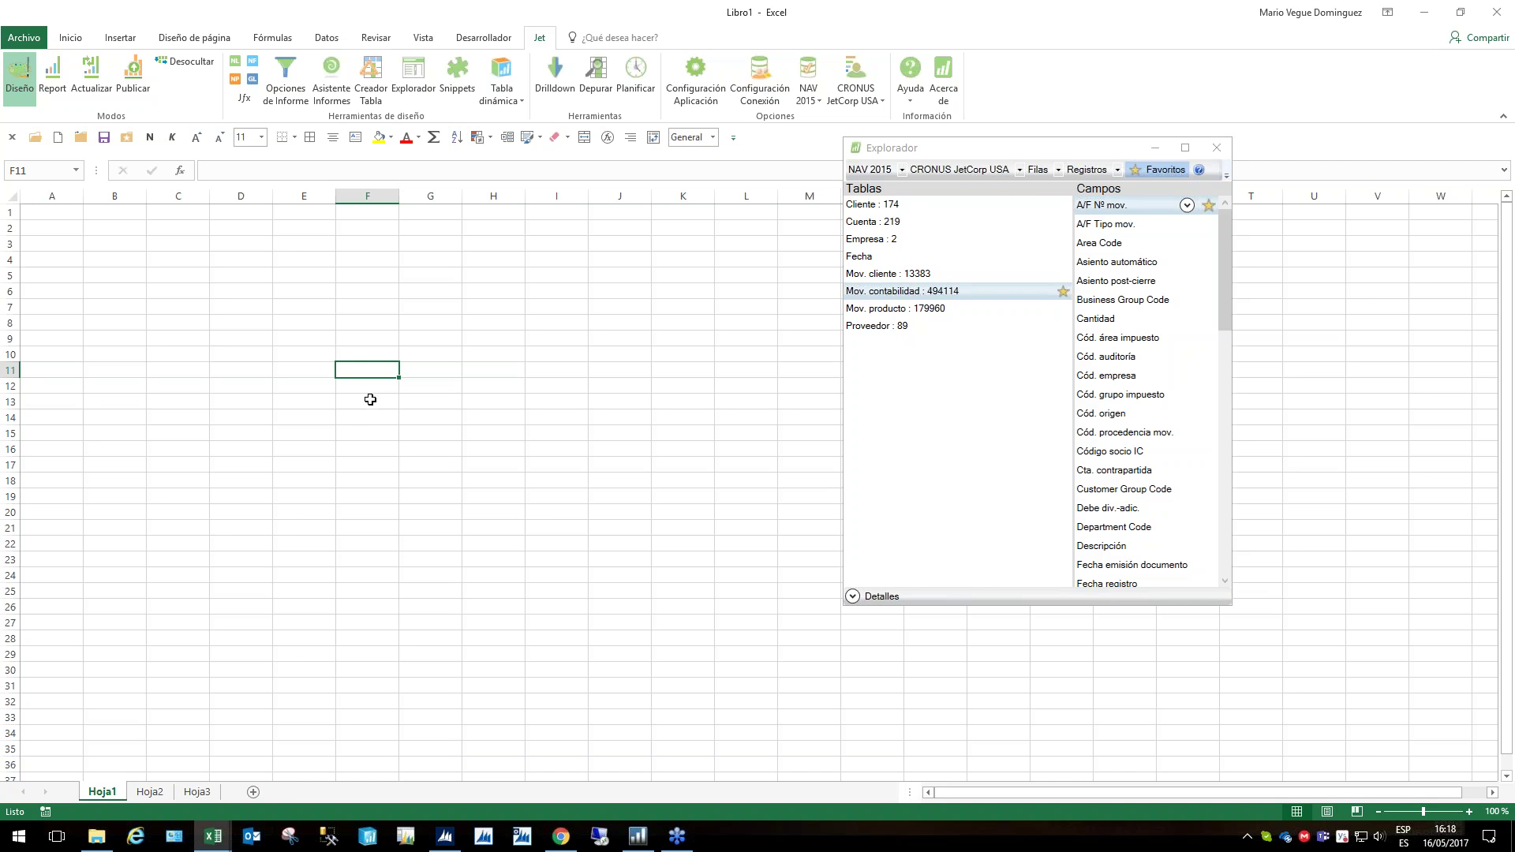
pyautogui.moveTo(226, 367); pyautogui.dragTo(278, 370)
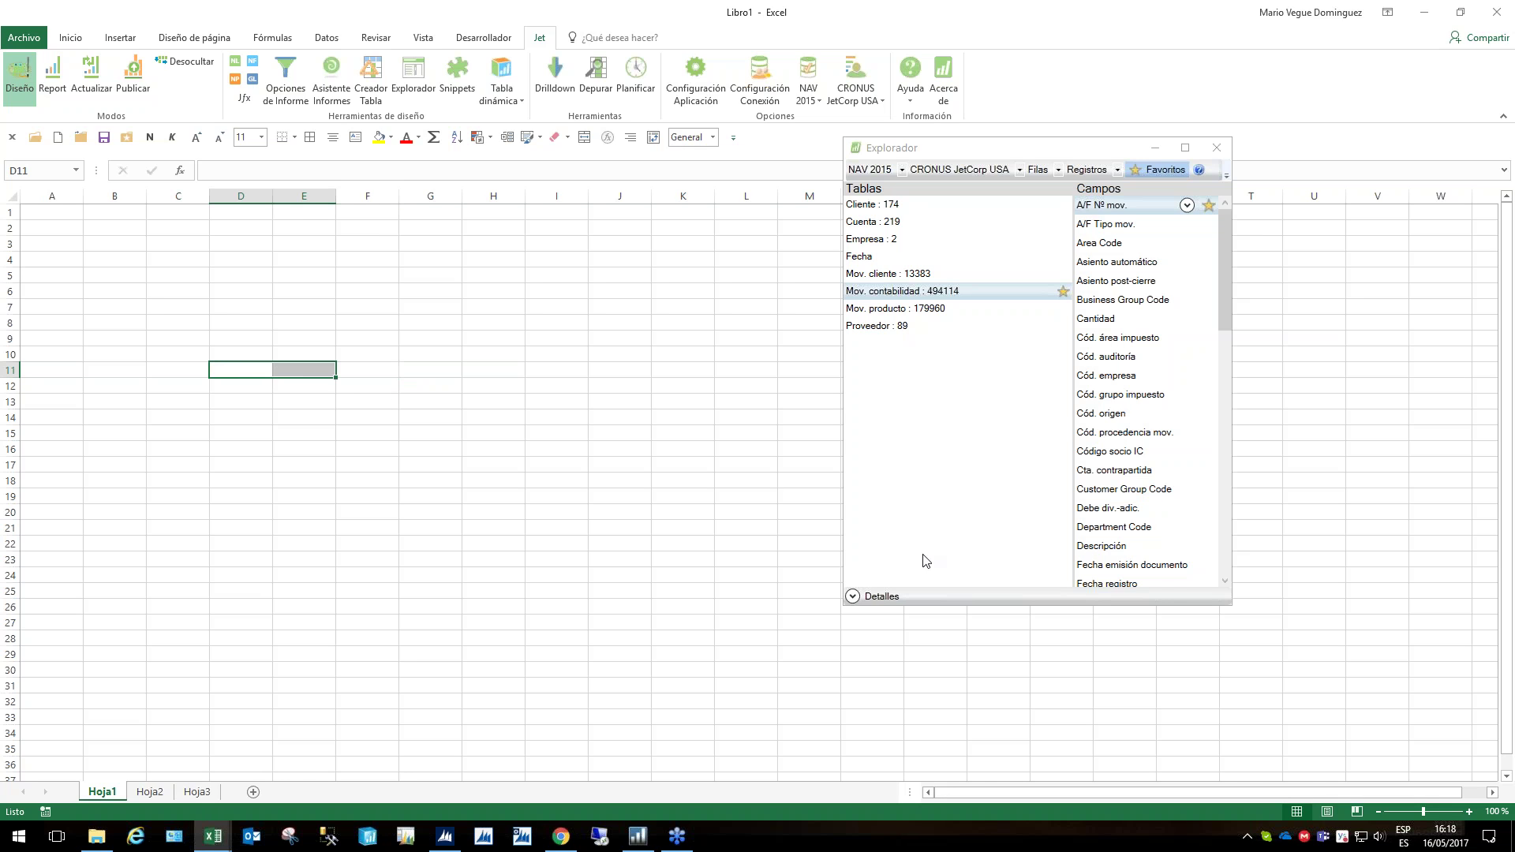
pyautogui.moveTo(301, 388); pyautogui.dragTo(298, 531)
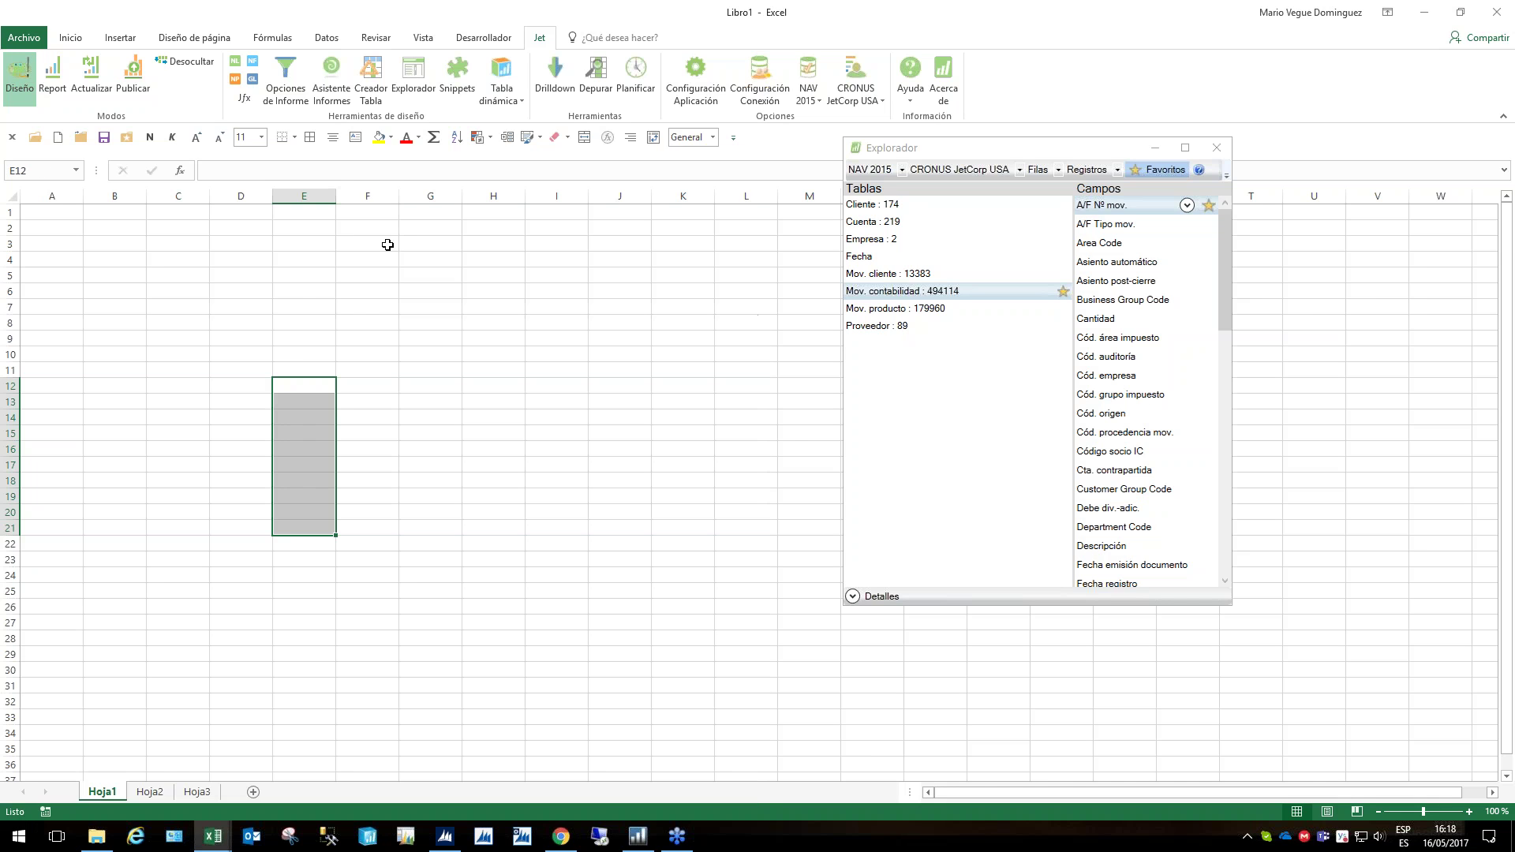
pyautogui.moveTo(260, 371)
pyautogui.mouseDown()
pyautogui.moveTo(304, 371)
pyautogui.moveTo(420, 633)
pyautogui.mouseUp()
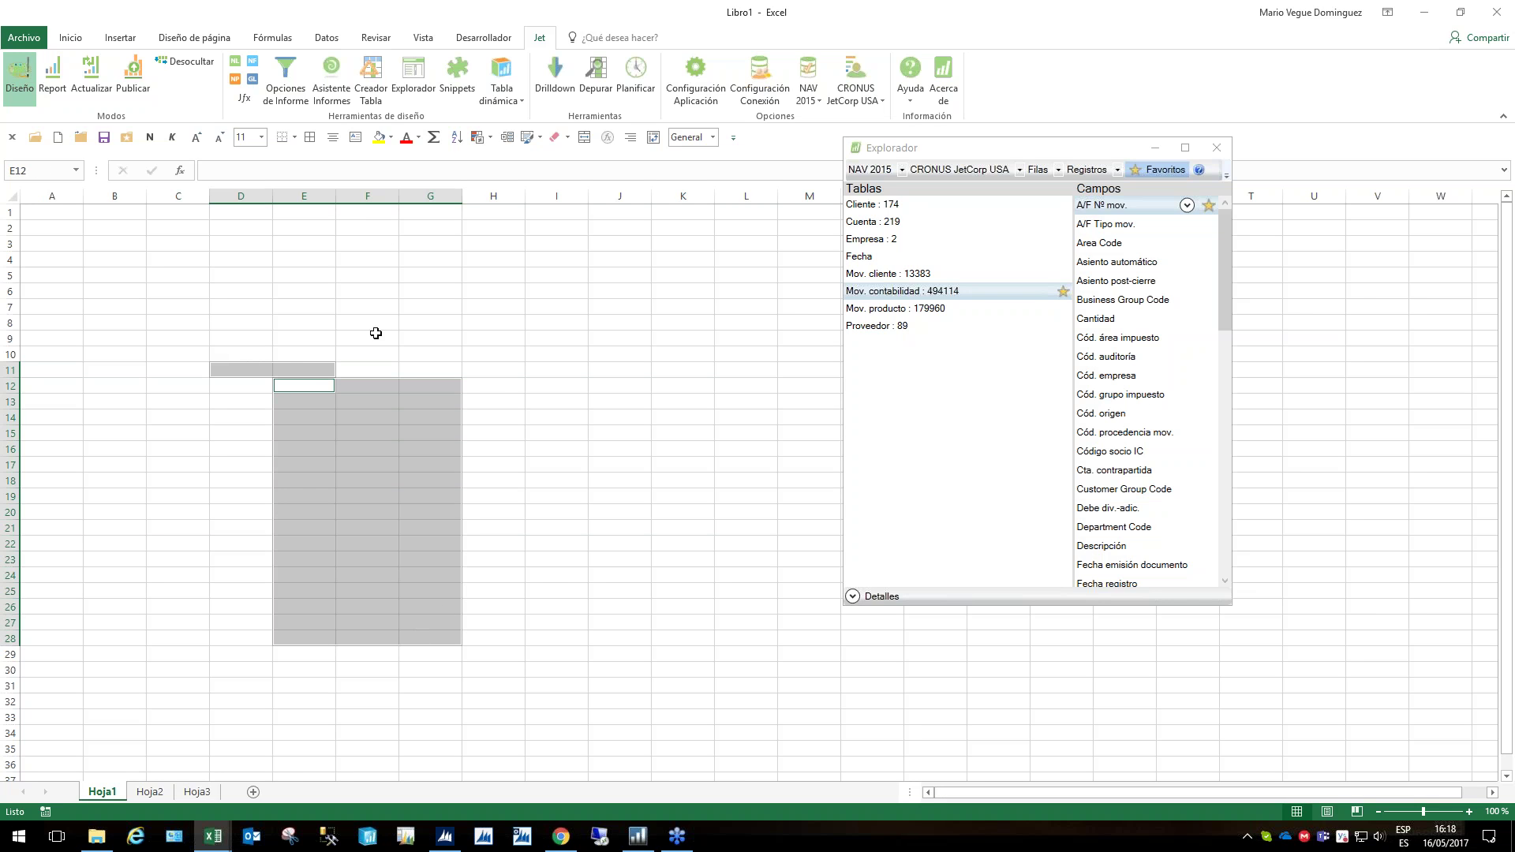
pyautogui.moveTo(232, 653)
pyautogui.keyDown('ctrl'); pyautogui.mouseDown()
pyautogui.moveTo(305, 654)
pyautogui.moveTo(460, 741)
pyautogui.moveTo(446, 771)
pyautogui.mouseUp(); pyautogui.keyUp('ctrl')
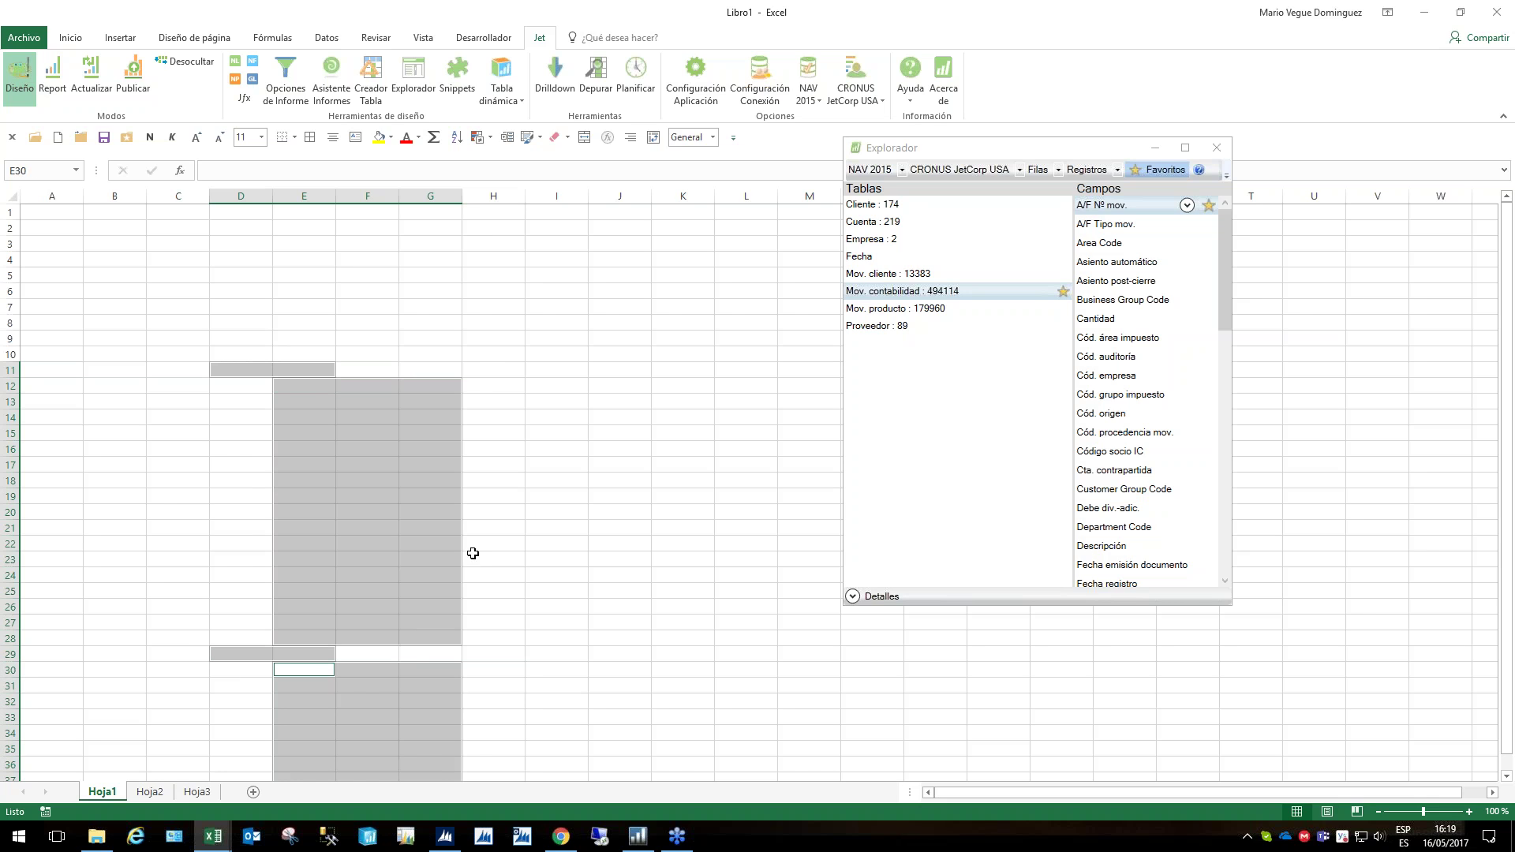
pyautogui.keyDown('ctrl'); pyautogui.moveTo(481, 338); pyautogui.dragTo(805, 352); pyautogui.keyUp('ctrl')
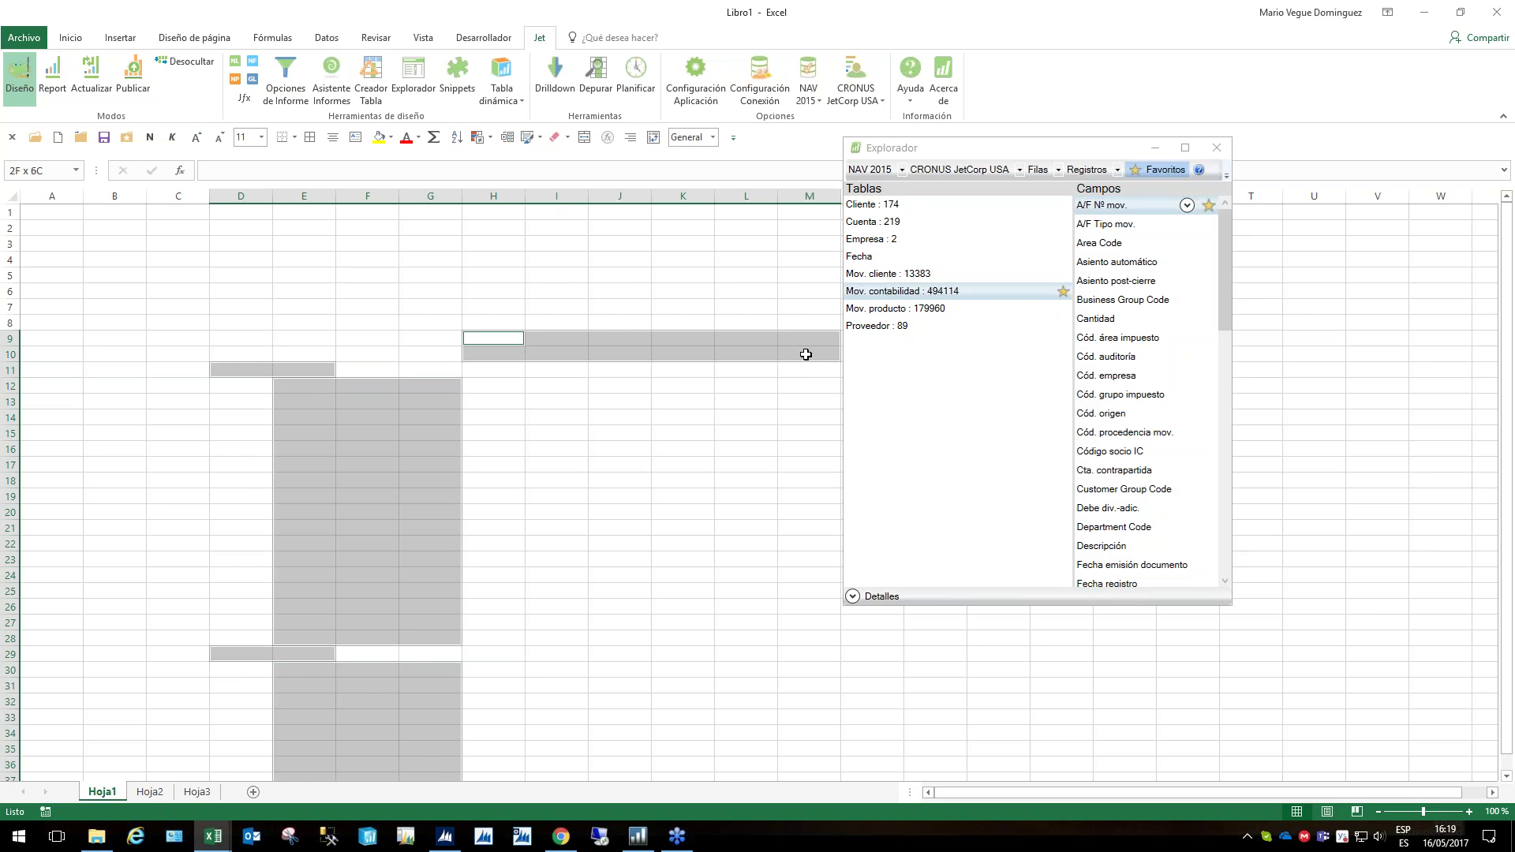
pyautogui.click(658, 438)
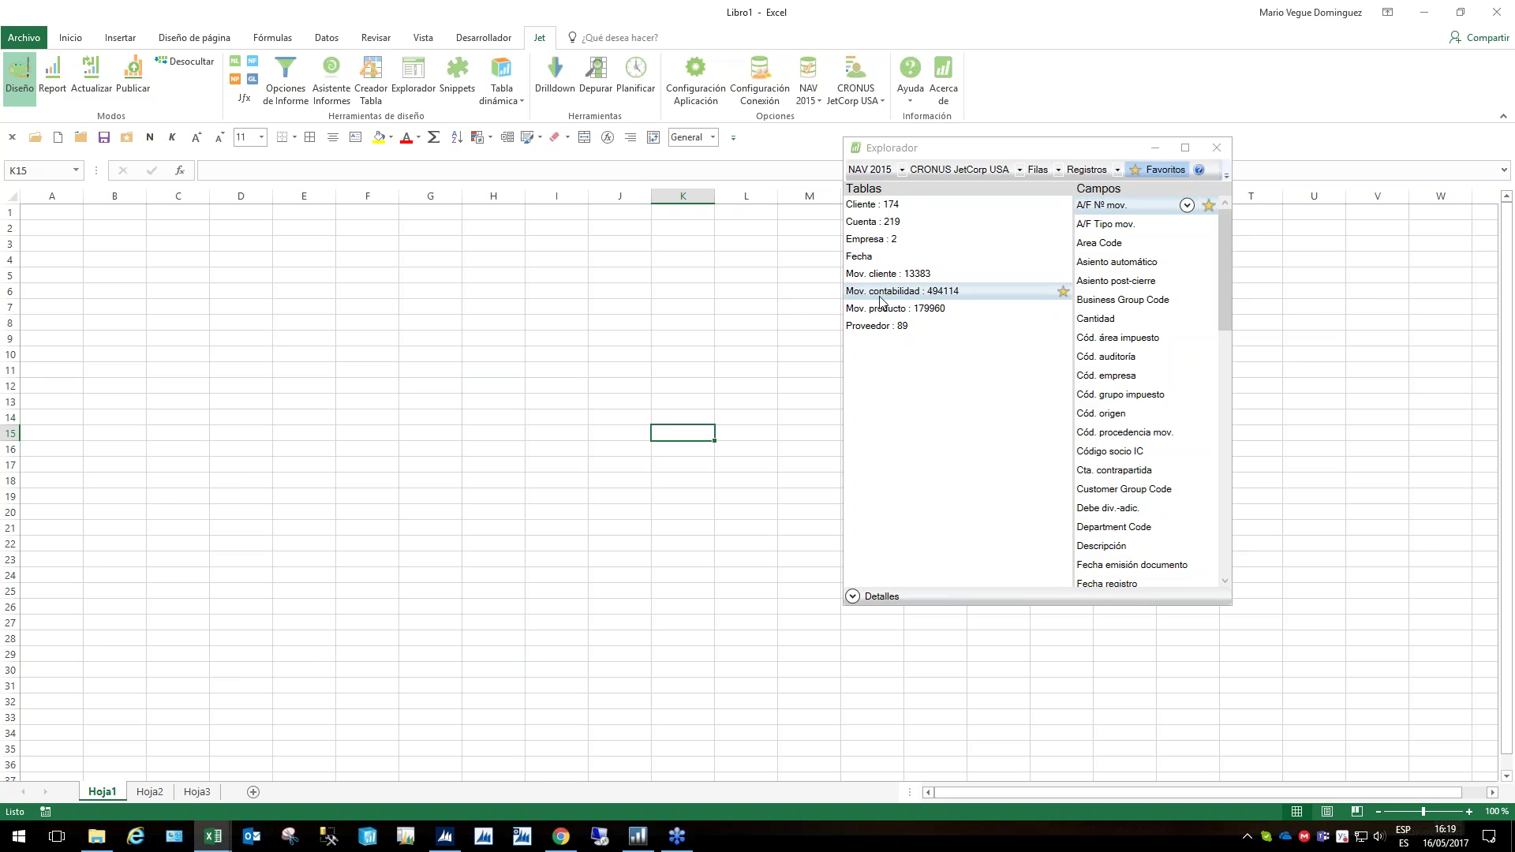
# Choose Business Group Code, then scroll down the Campos list and pick Item Category Code
pyautogui.click(1142, 301)
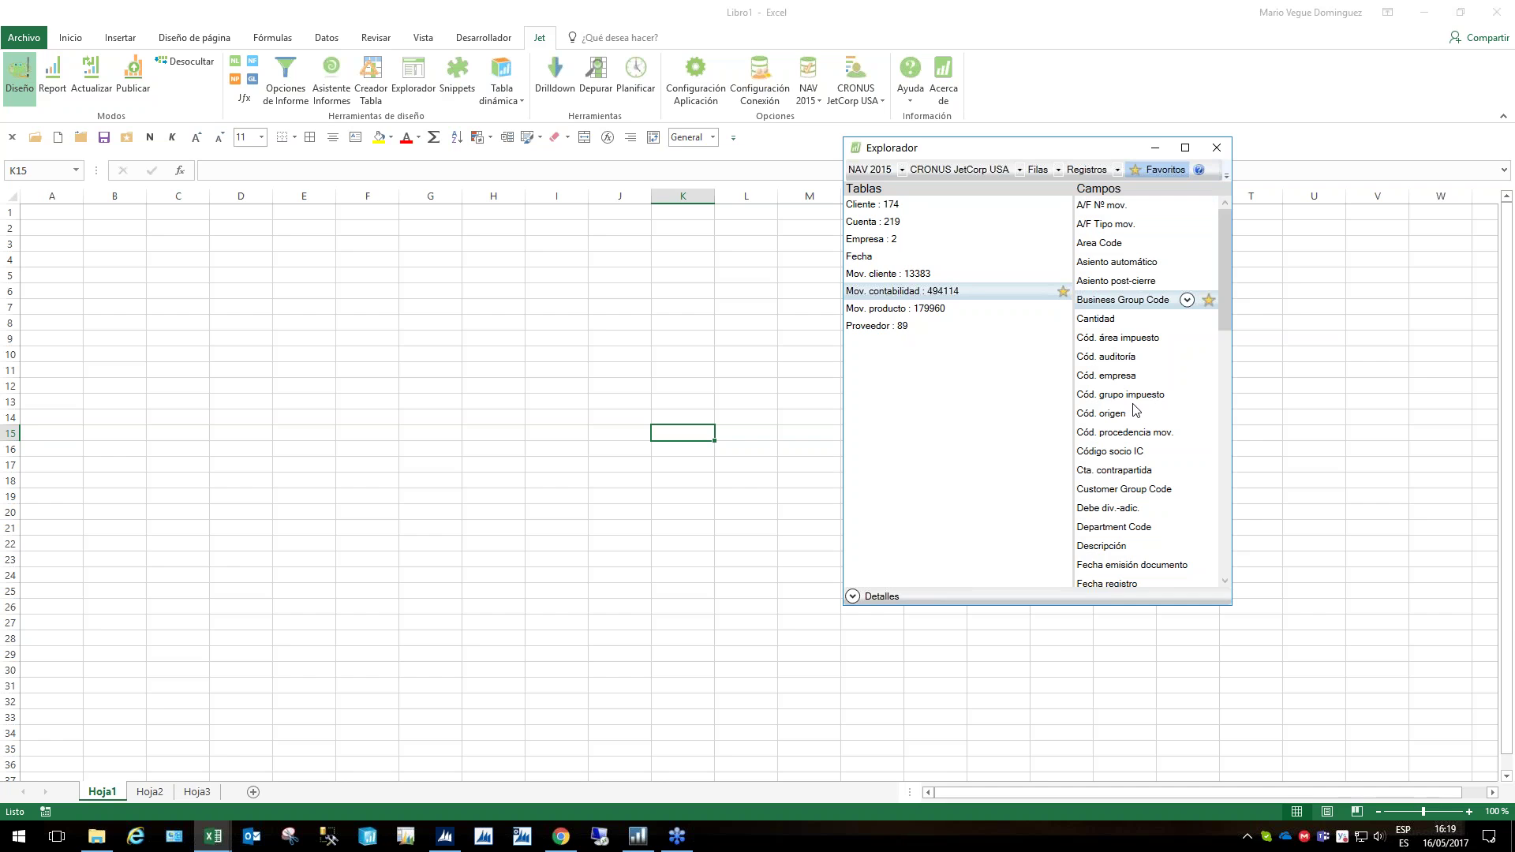
pyautogui.scroll(-1, 1134, 409)
pyautogui.scroll(-1, 1135, 409)
pyautogui.scroll(-2, 1134, 409)
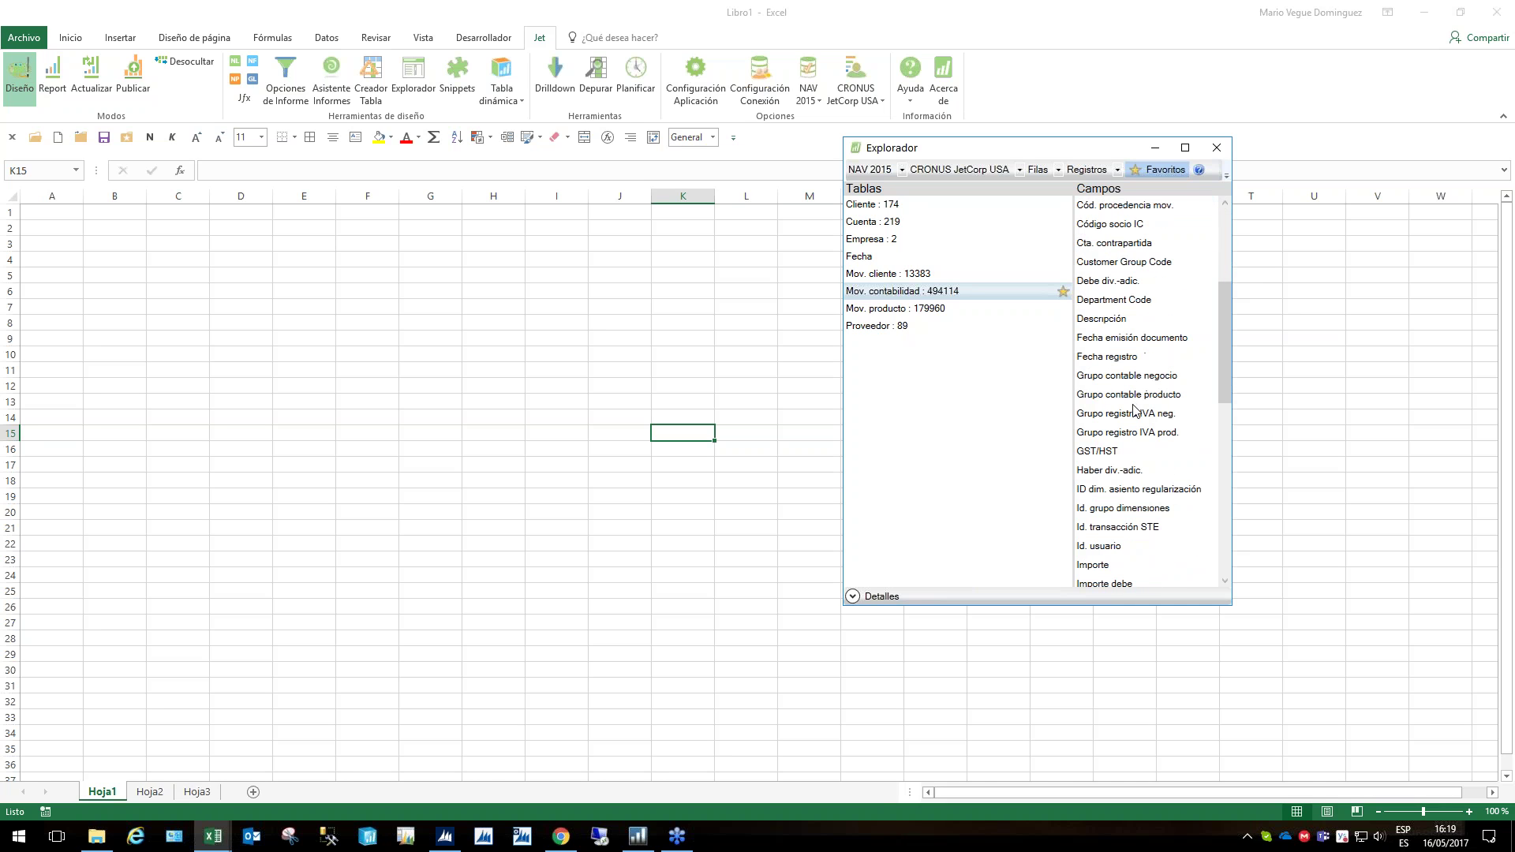
pyautogui.scroll(-1, 1138, 418)
pyautogui.scroll(-2, 1138, 422)
pyautogui.scroll(-1, 1138, 430)
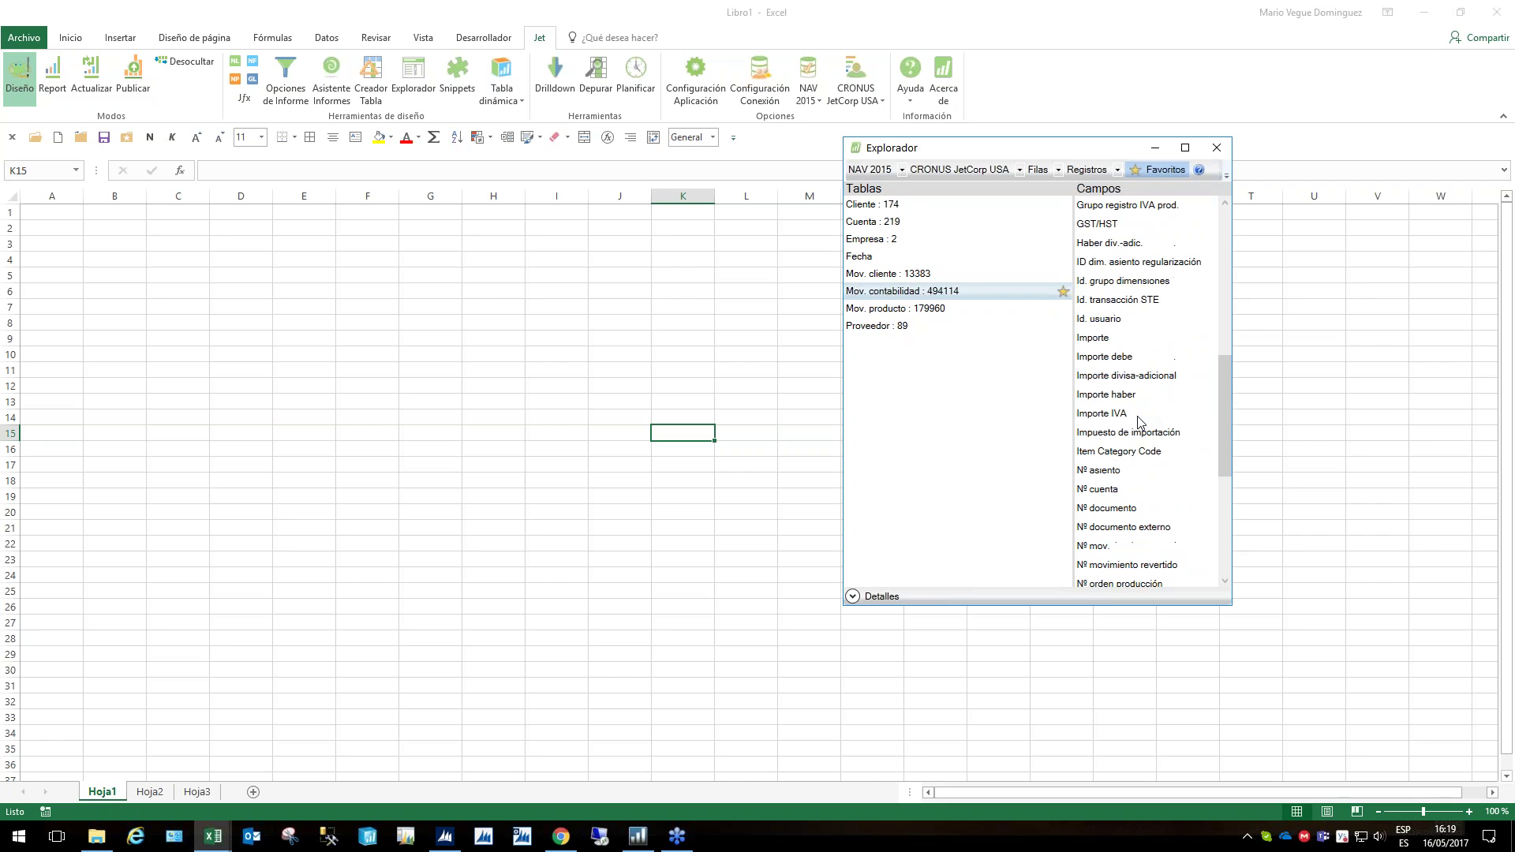
pyautogui.click(1128, 456)
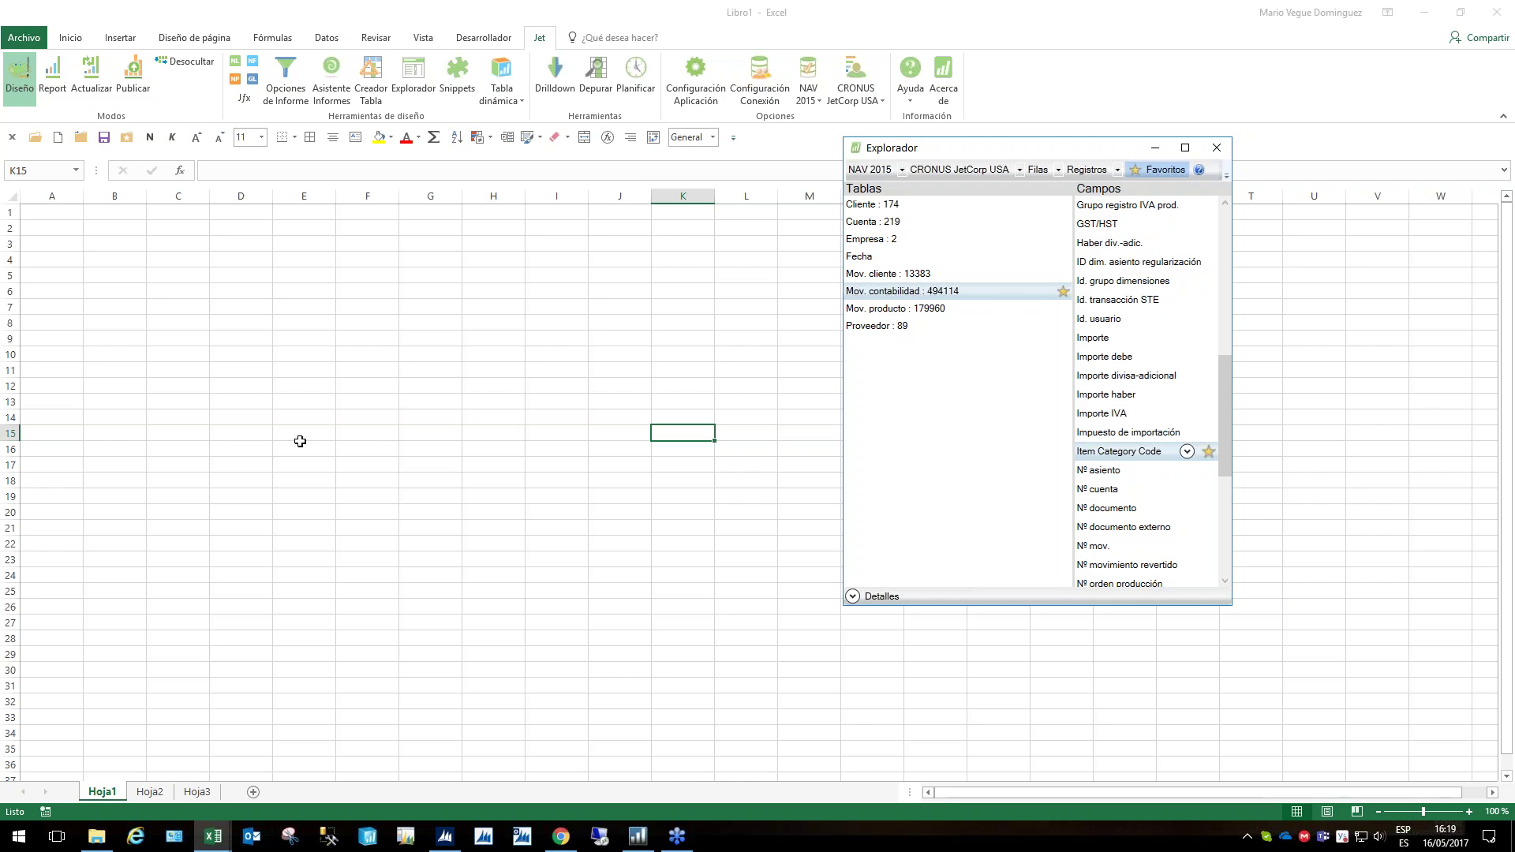
# Switch the Jet Explorador from Registros to Valores, keeping the Filas function
pyautogui.click(1058, 172)
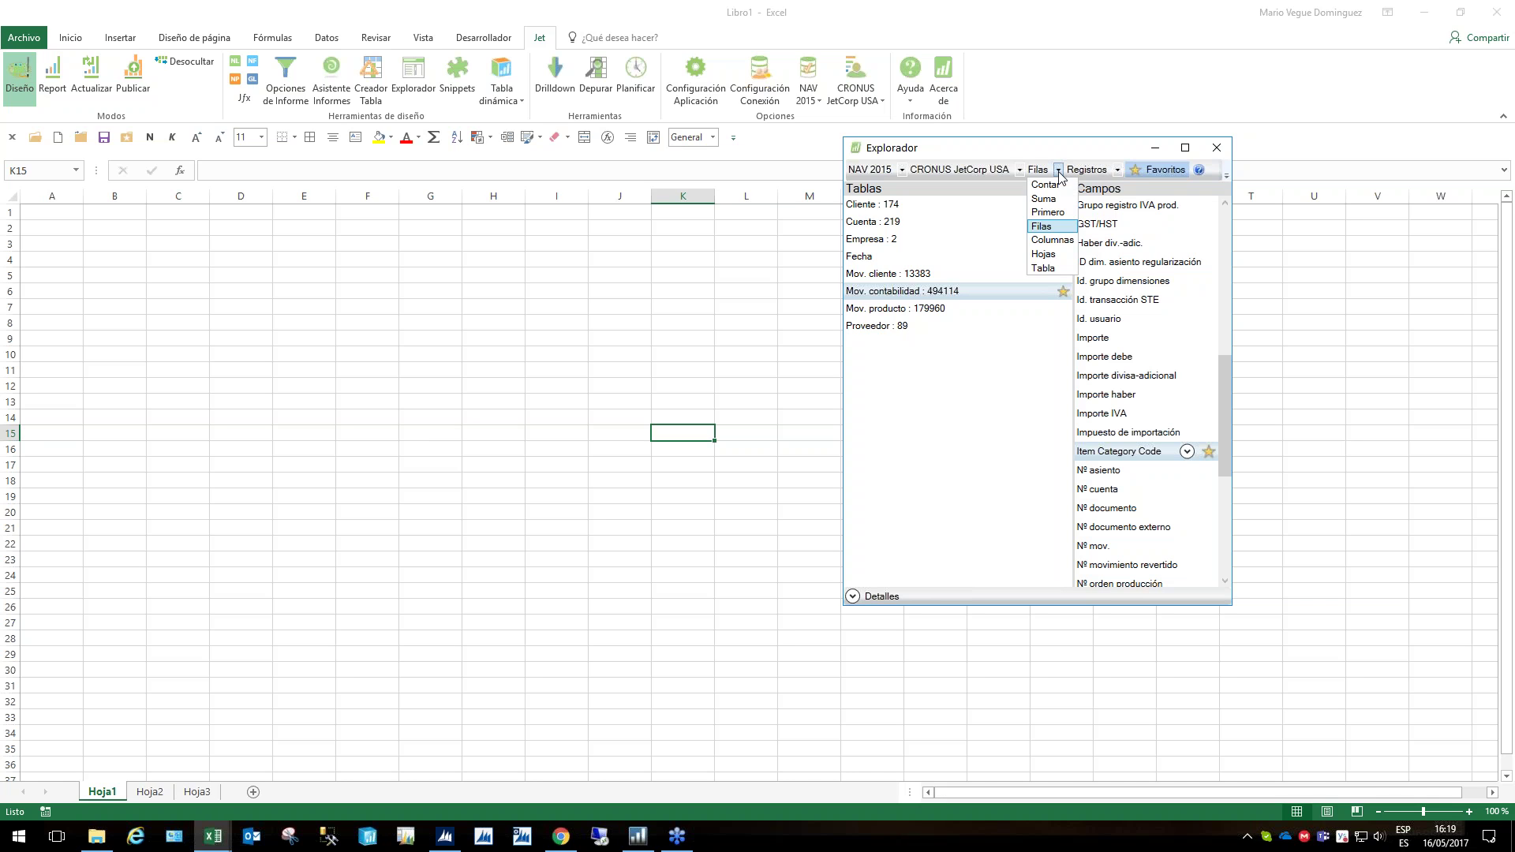
pyautogui.click(1058, 172)
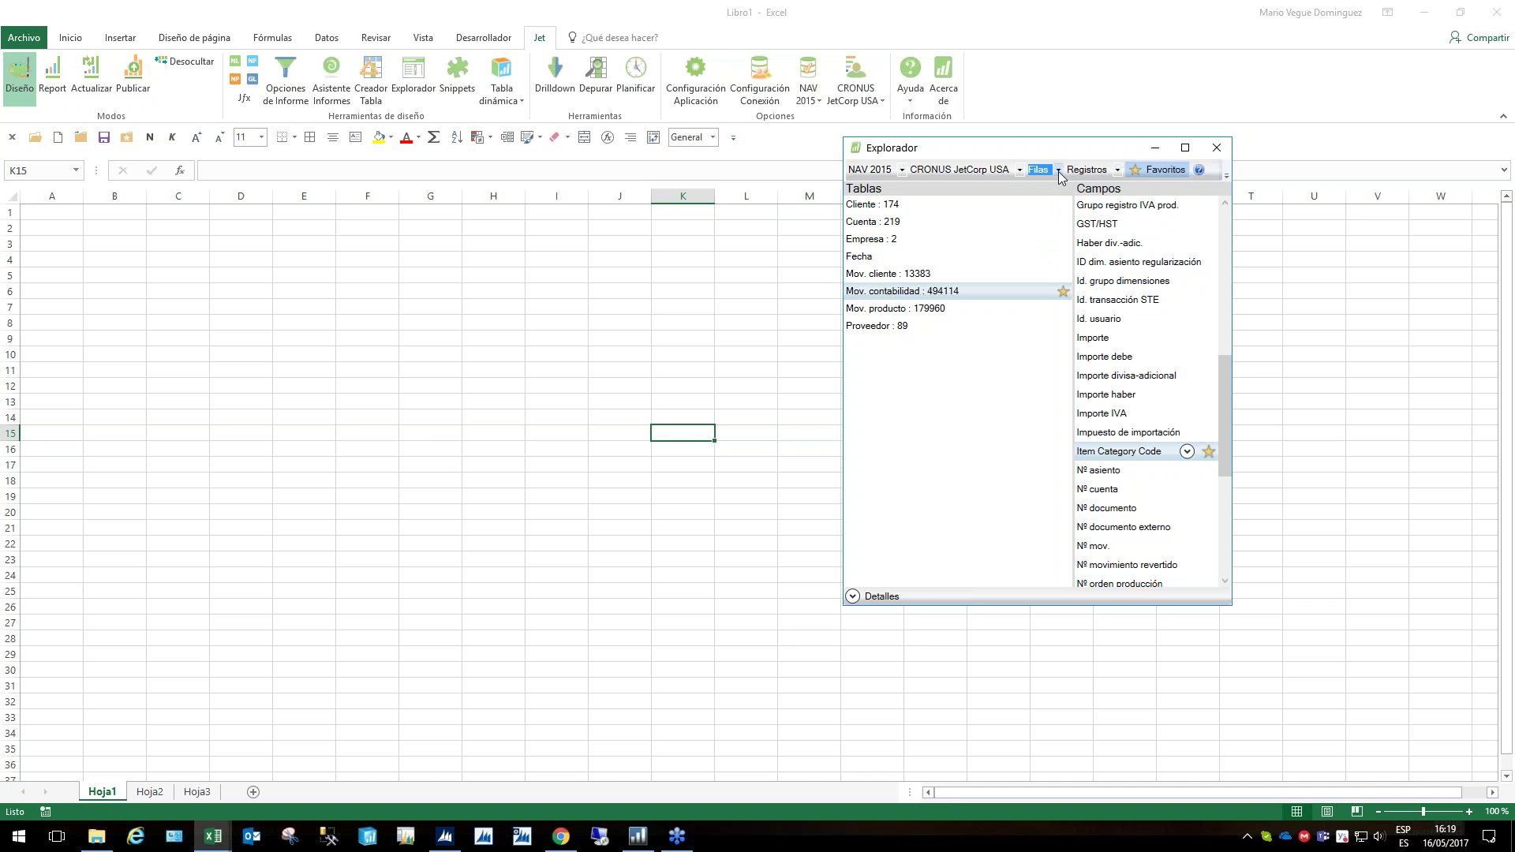
pyautogui.click(1118, 170)
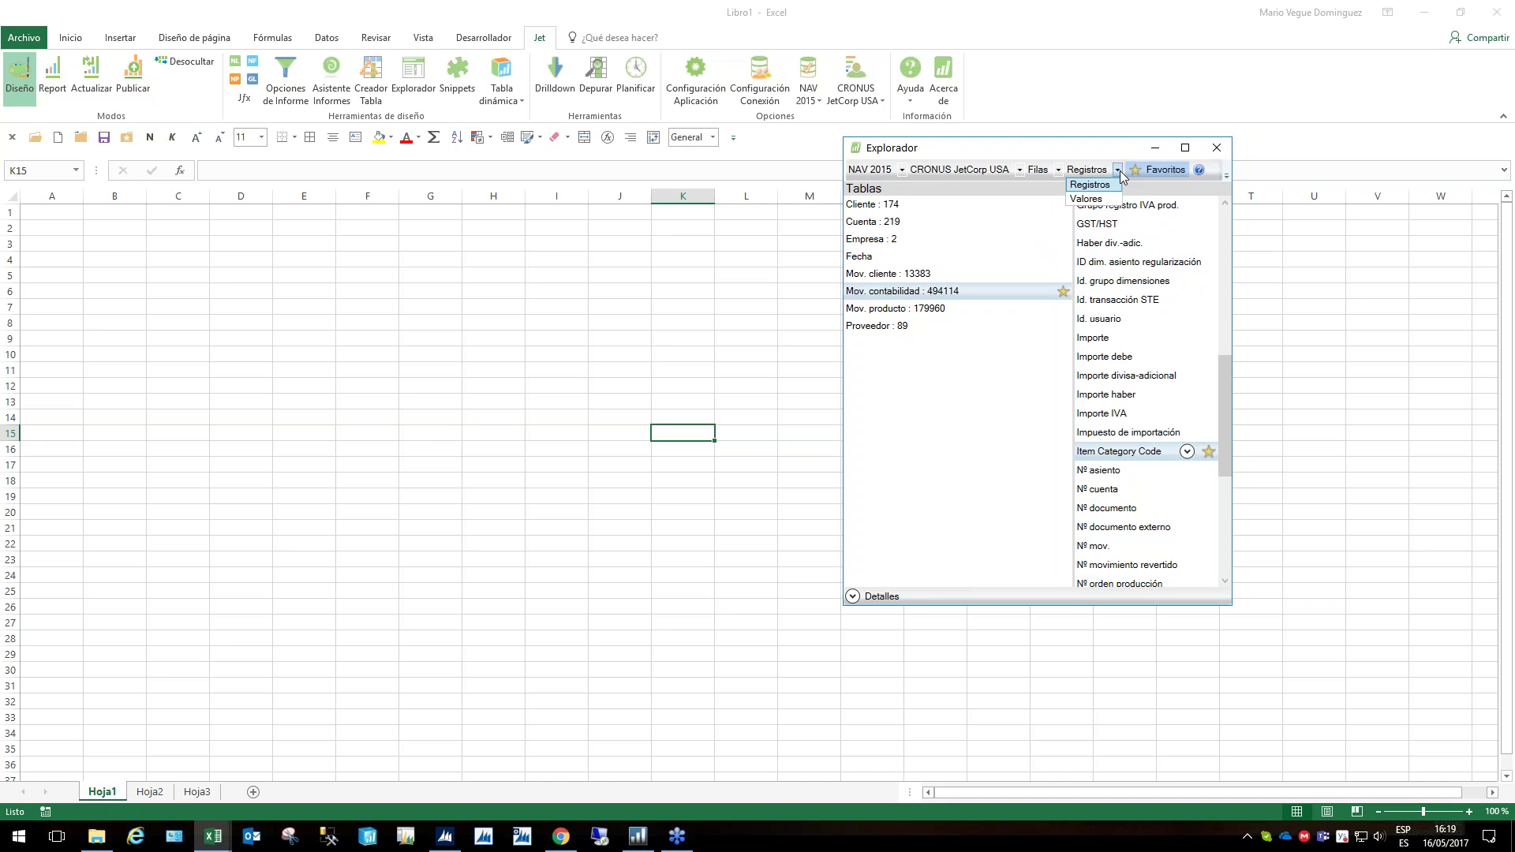
pyautogui.click(1120, 175)
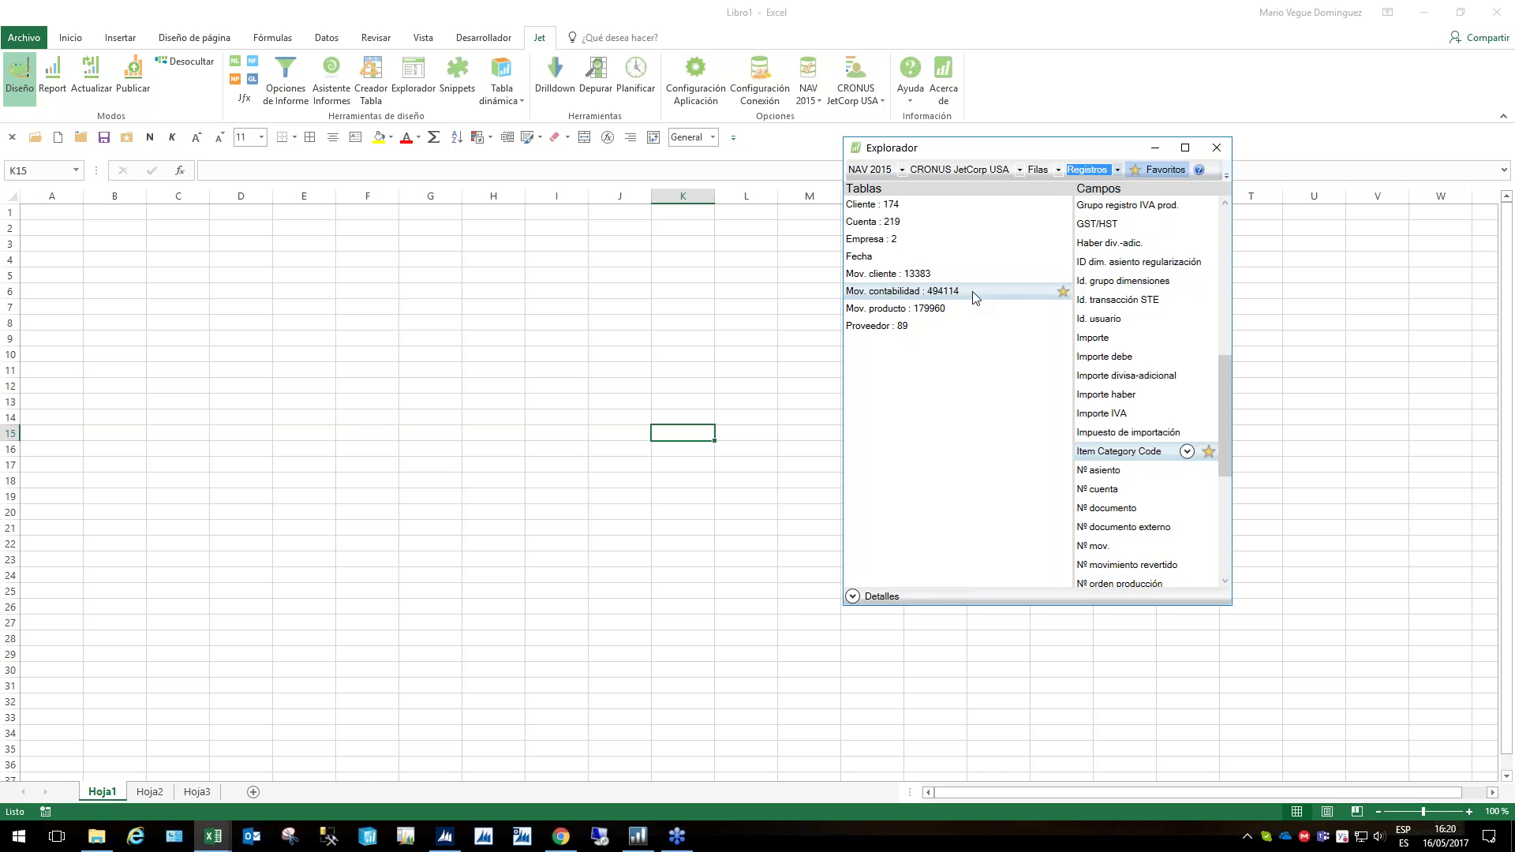
pyautogui.click(1119, 174)
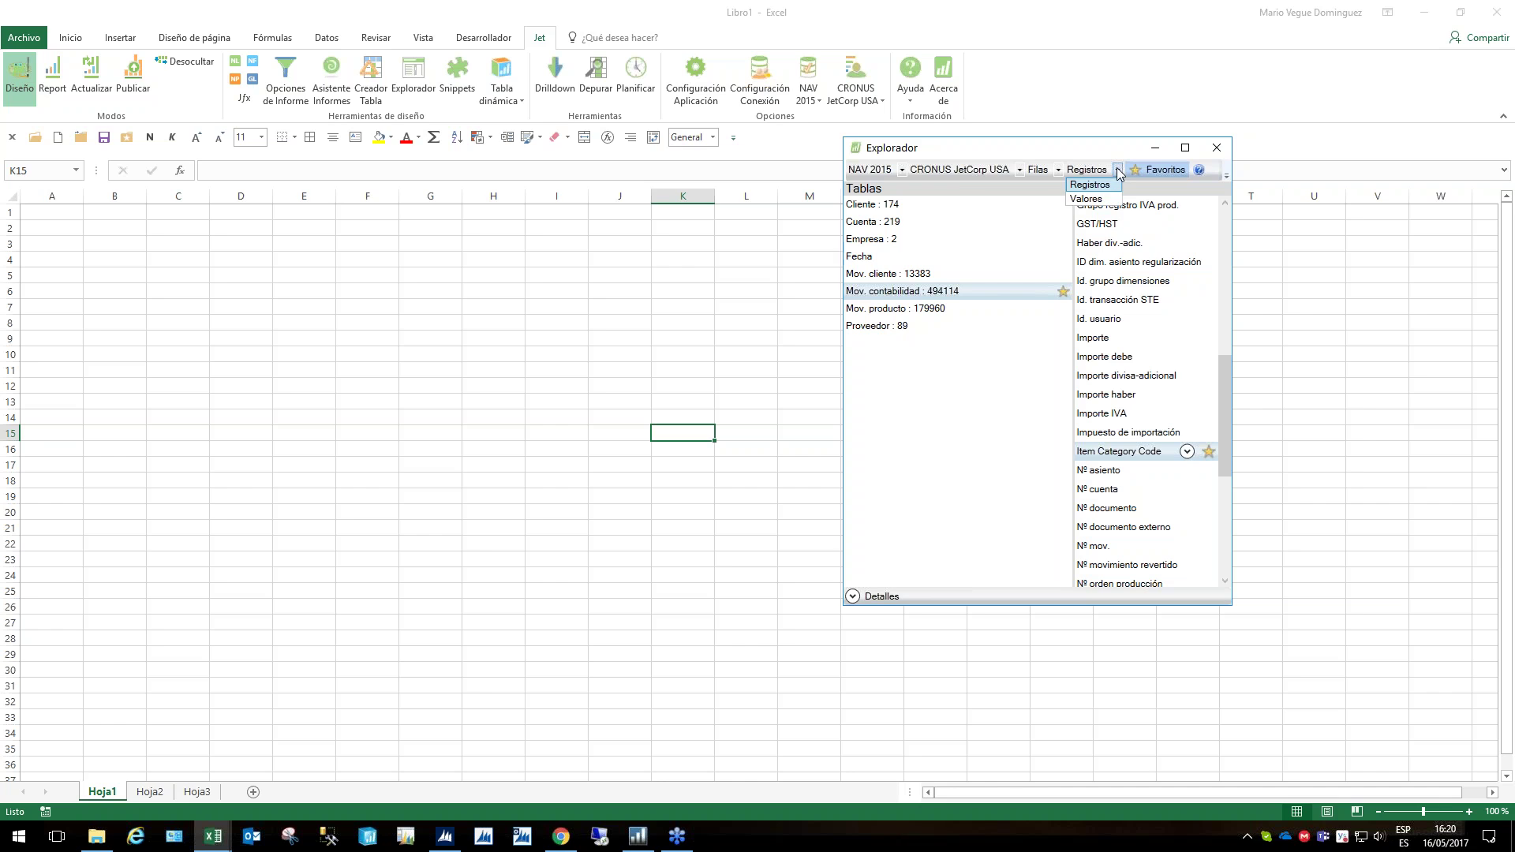
pyautogui.click(1091, 198)
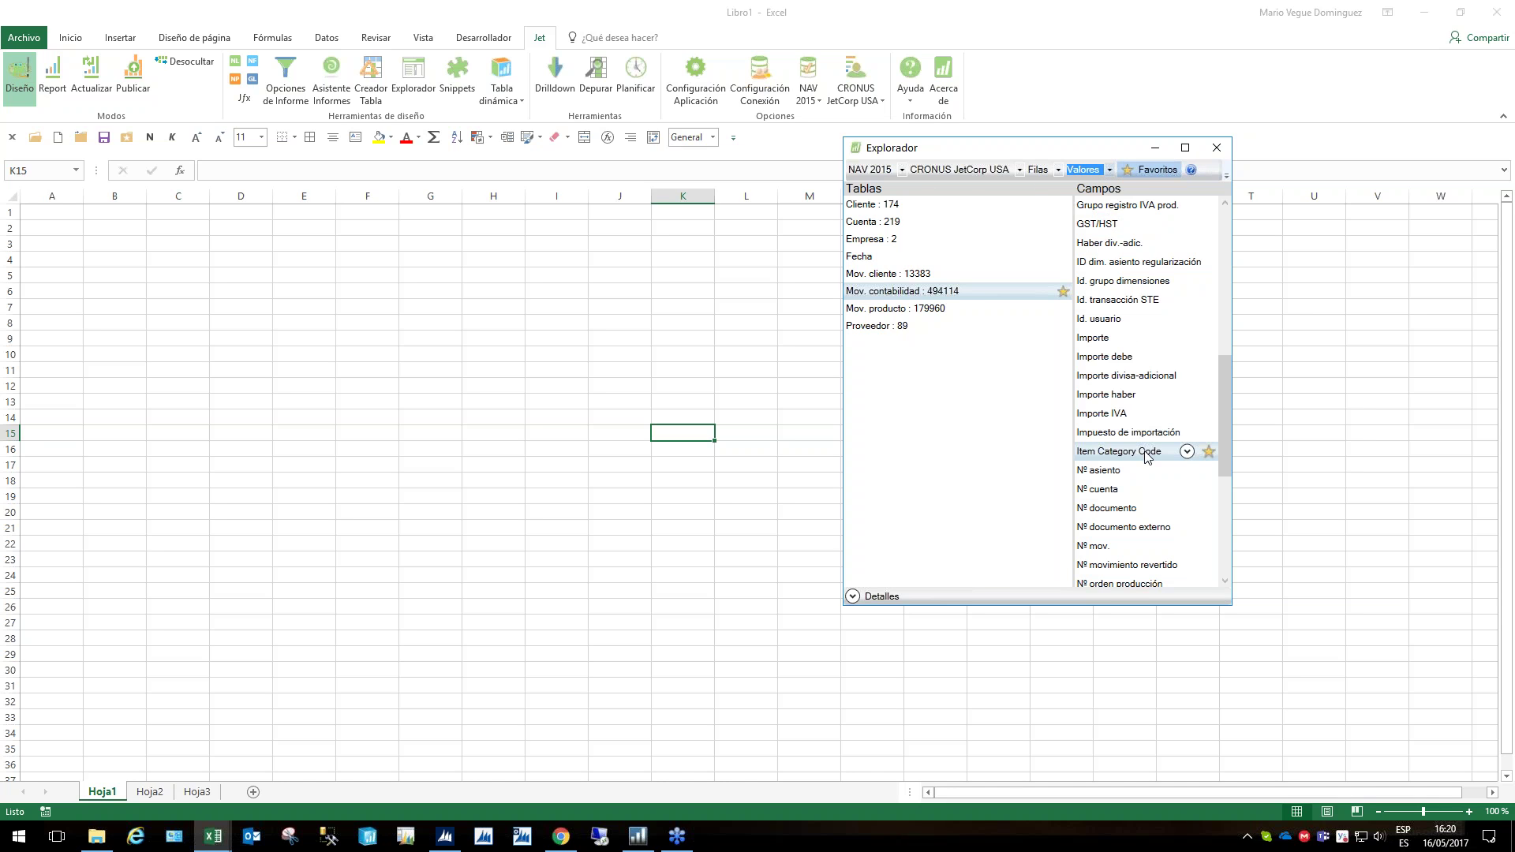
# Drop the Item Category Code field on E14 to create its Filas formula under an Item Category Code heading
pyautogui.moveTo(1145, 458); pyautogui.dragTo(514, 424)
pyautogui.moveTo(514, 423); pyautogui.dragTo(321, 426)
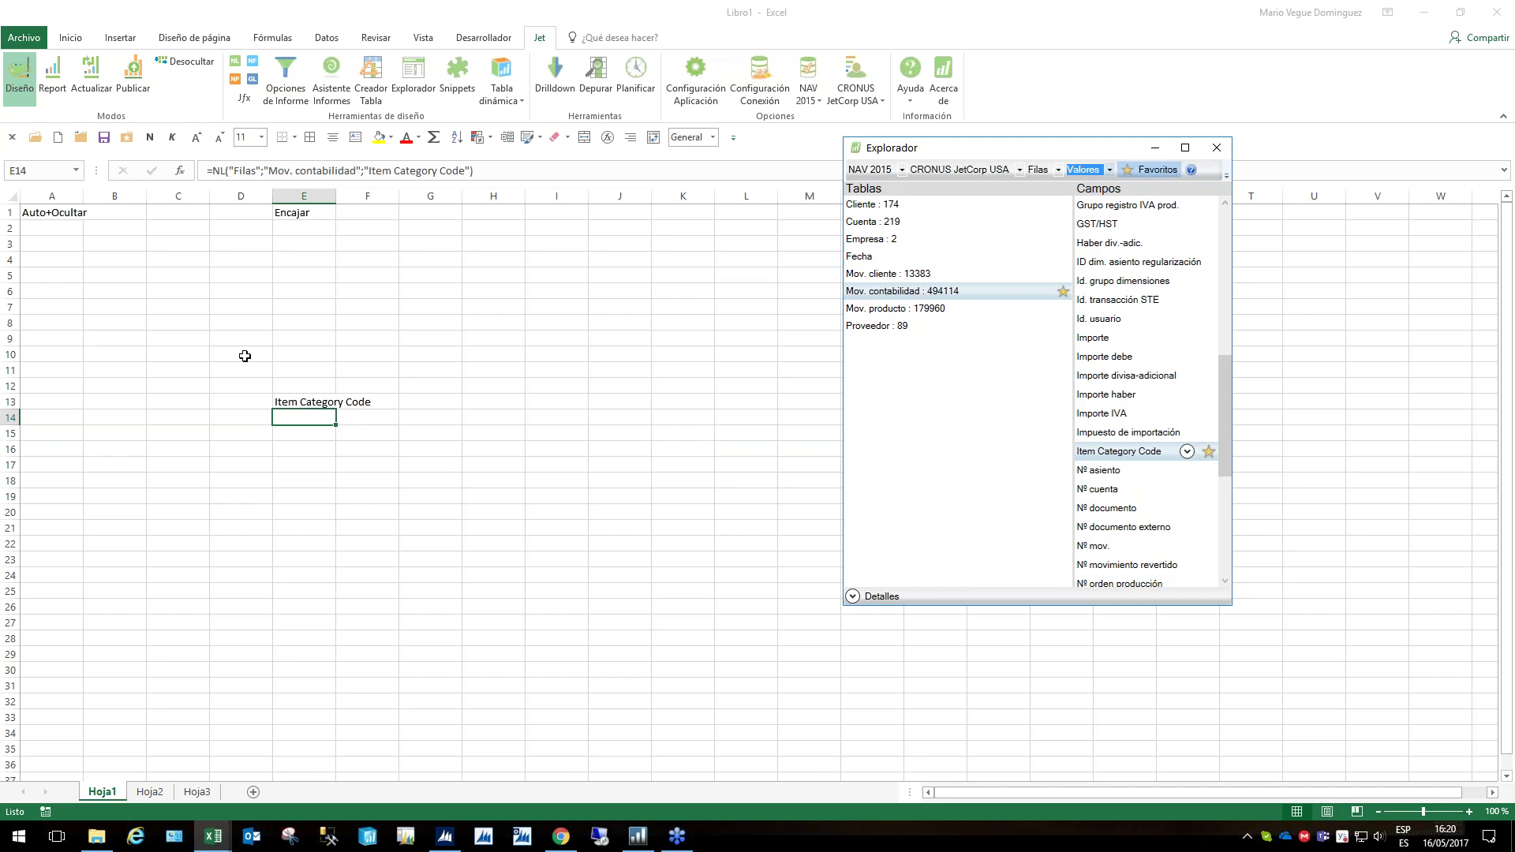
# Run the report, review categories AWARDS to MUGS in E15:E21, then return to design mode
pyautogui.click(50, 82)
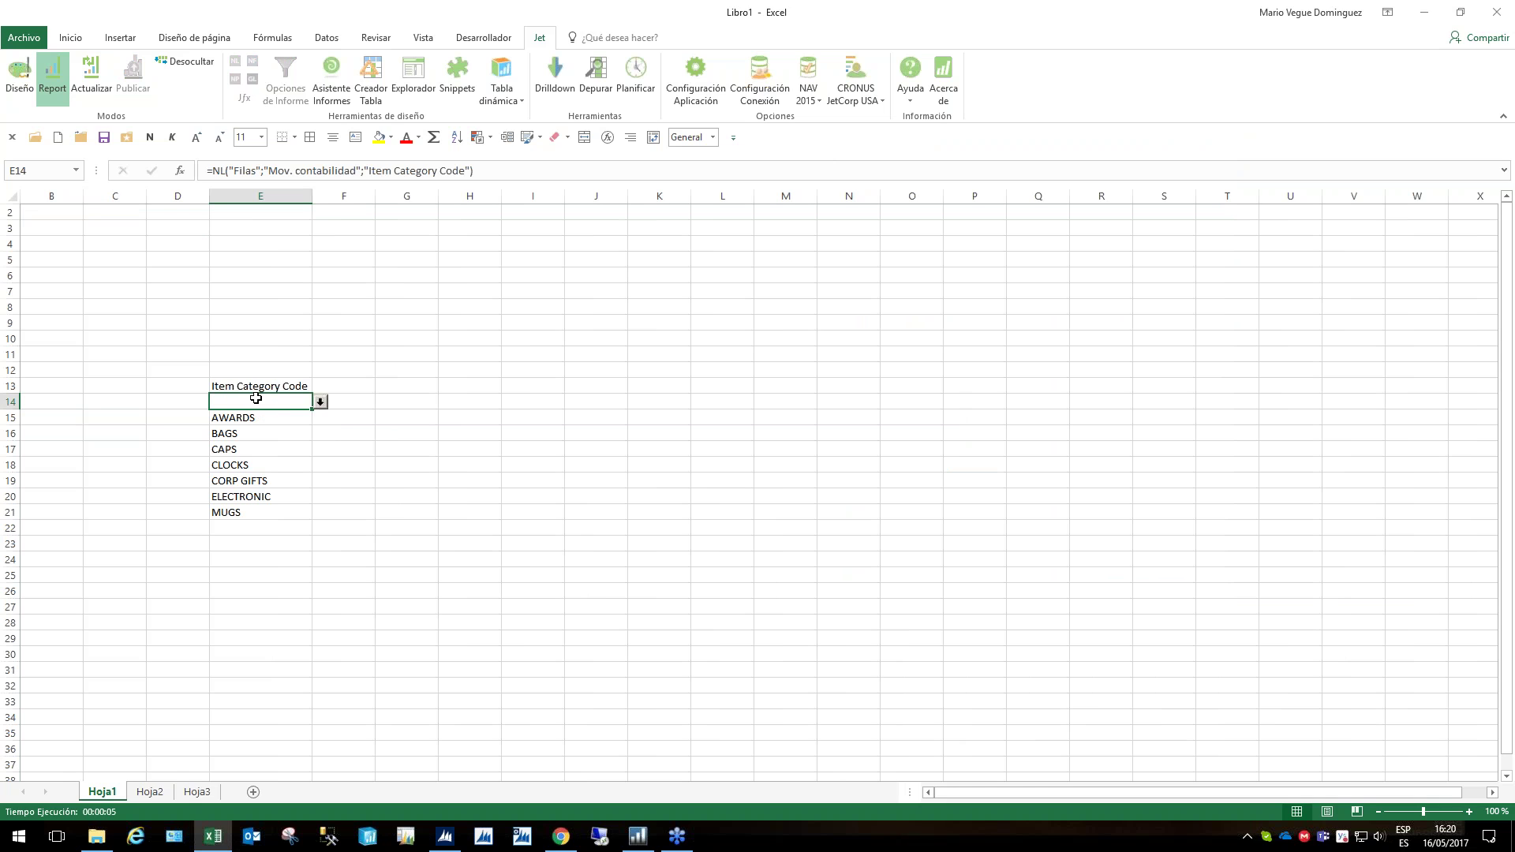
pyautogui.moveTo(266, 416); pyautogui.dragTo(259, 507)
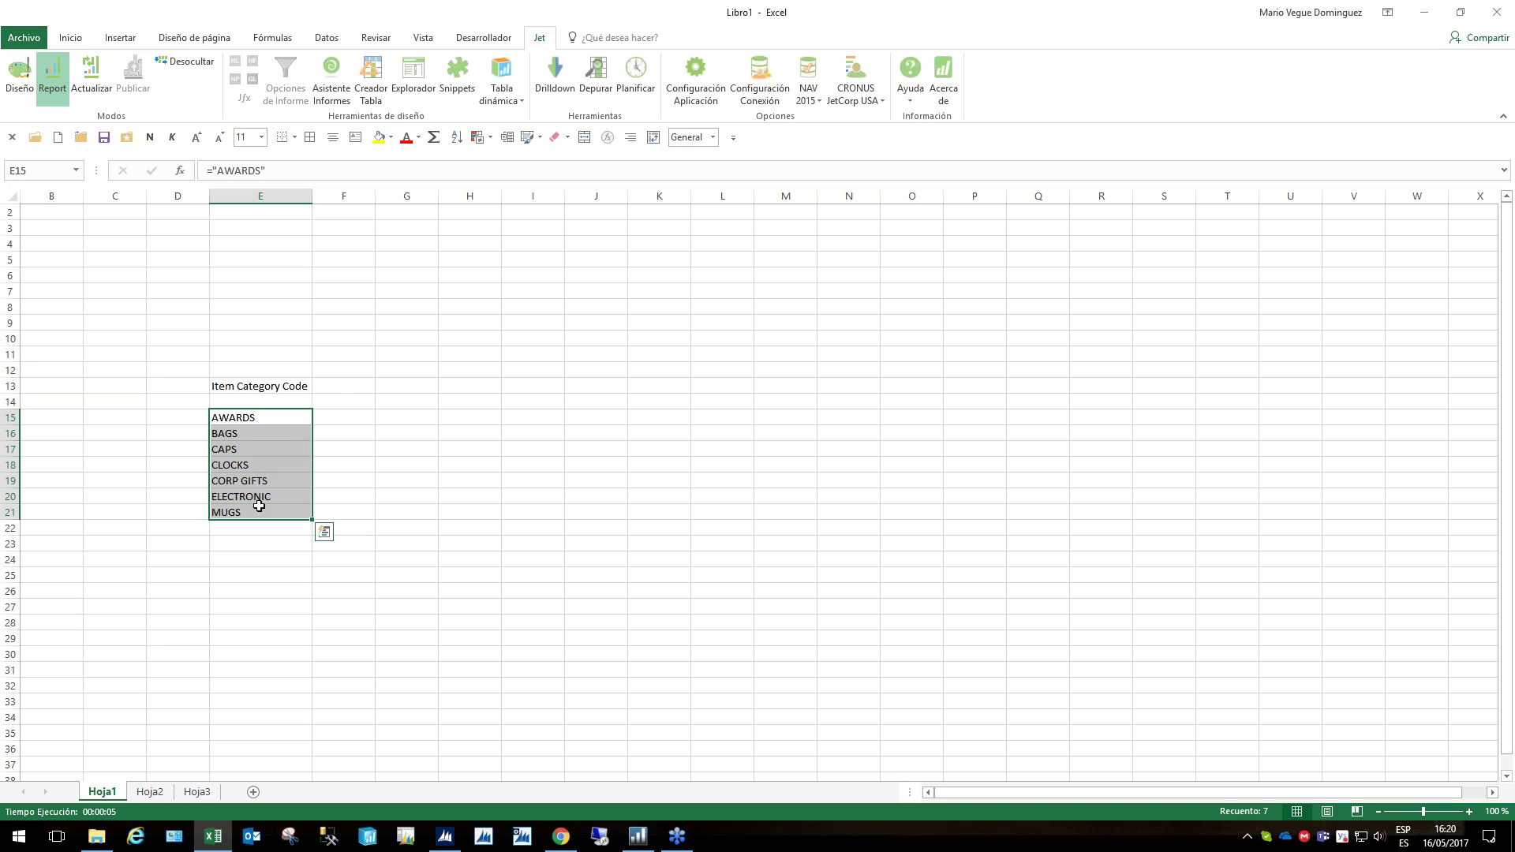
pyautogui.click(269, 400)
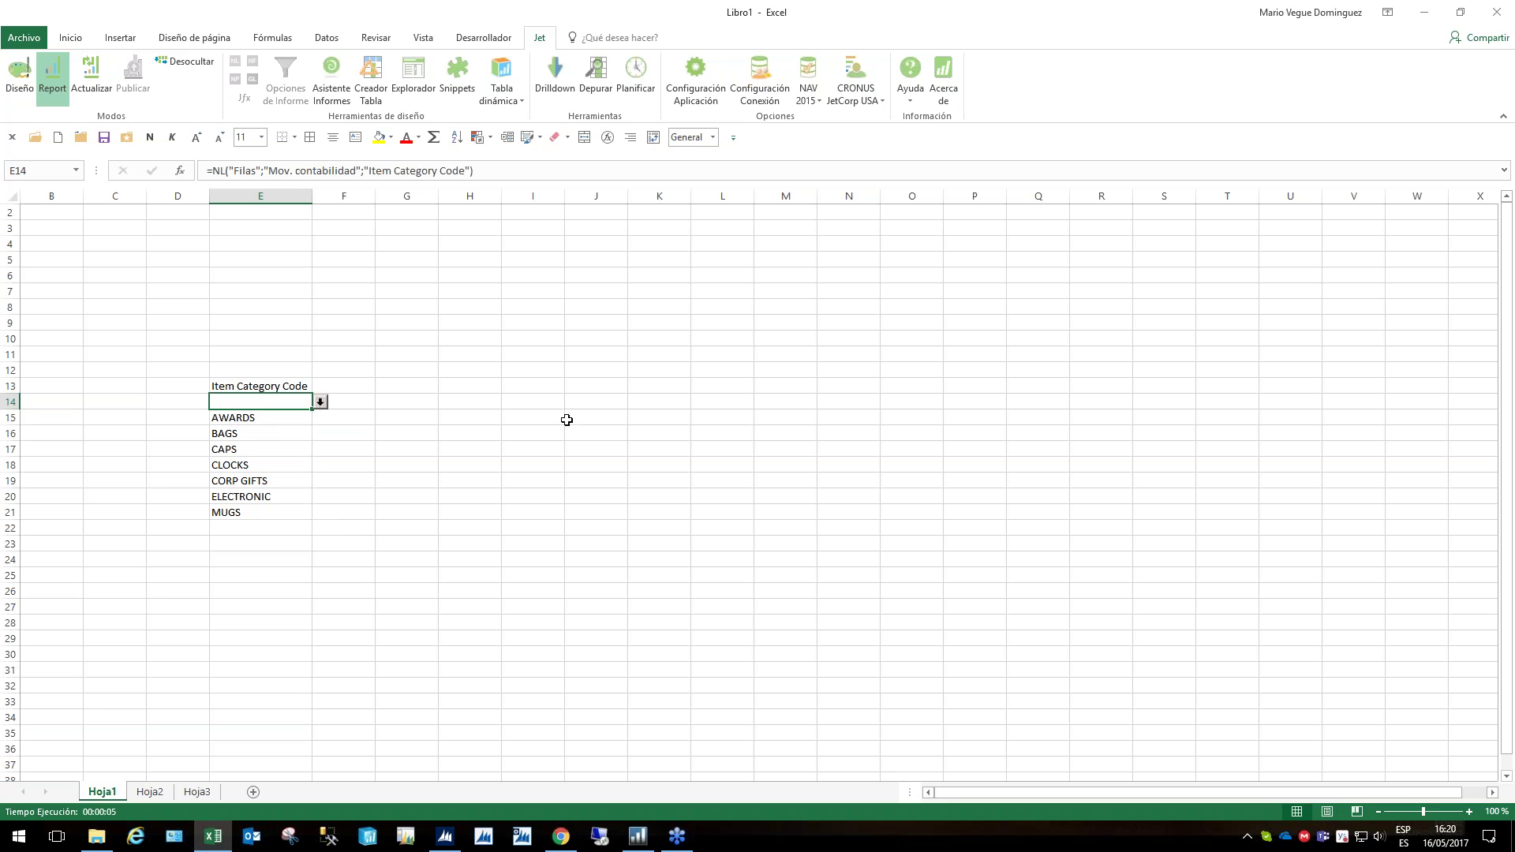
pyautogui.click(19, 79)
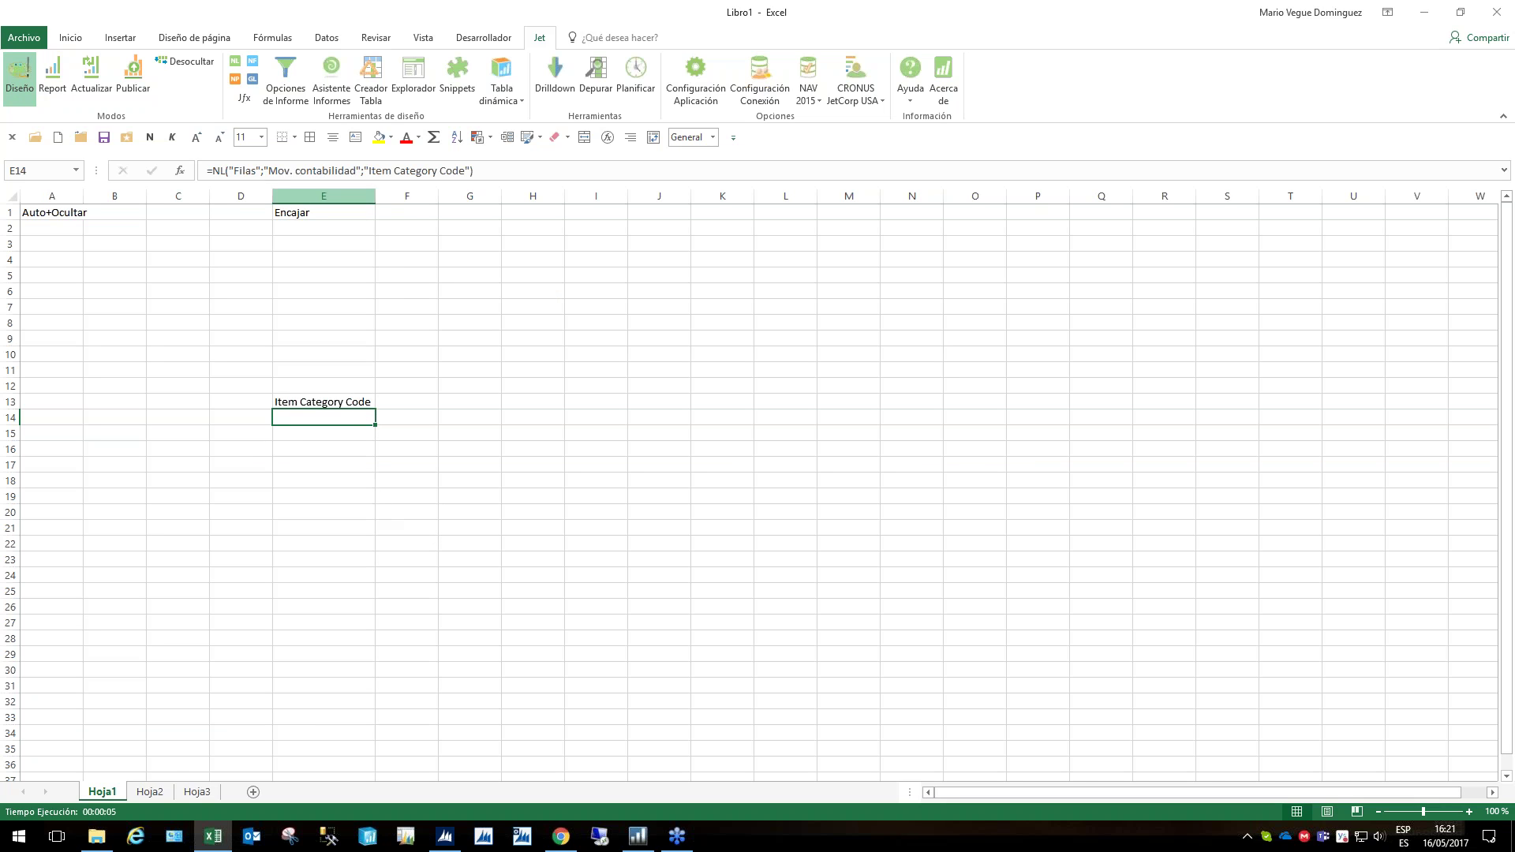
# Add report option FILTRO CATEGORIA PRODUCTO with value * and tooltip 'Seleccione uno o multiples valores'
pyautogui.click(285, 68)
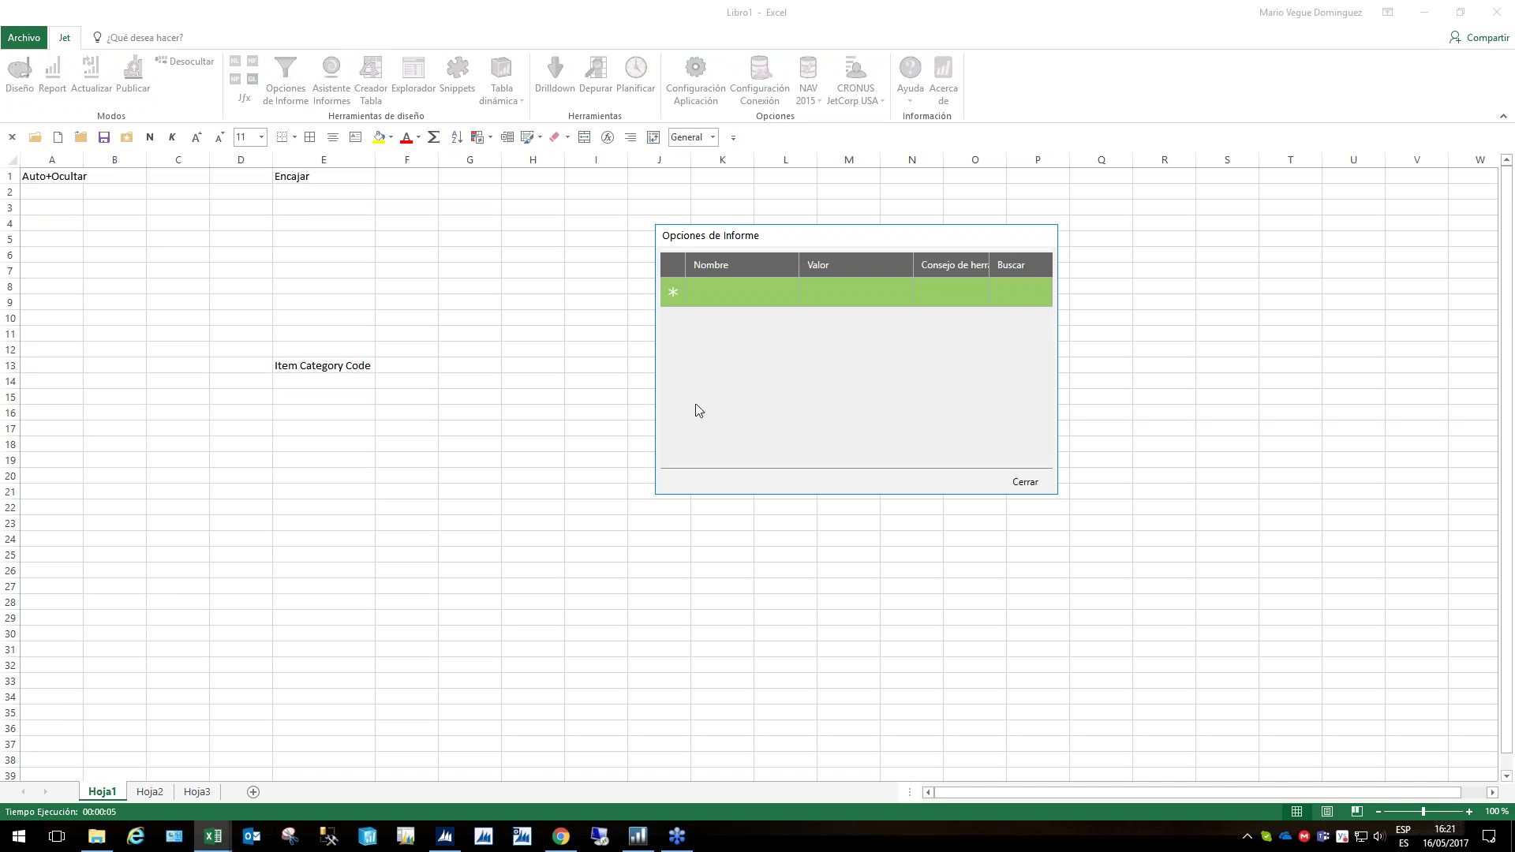
pyautogui.click(719, 294)
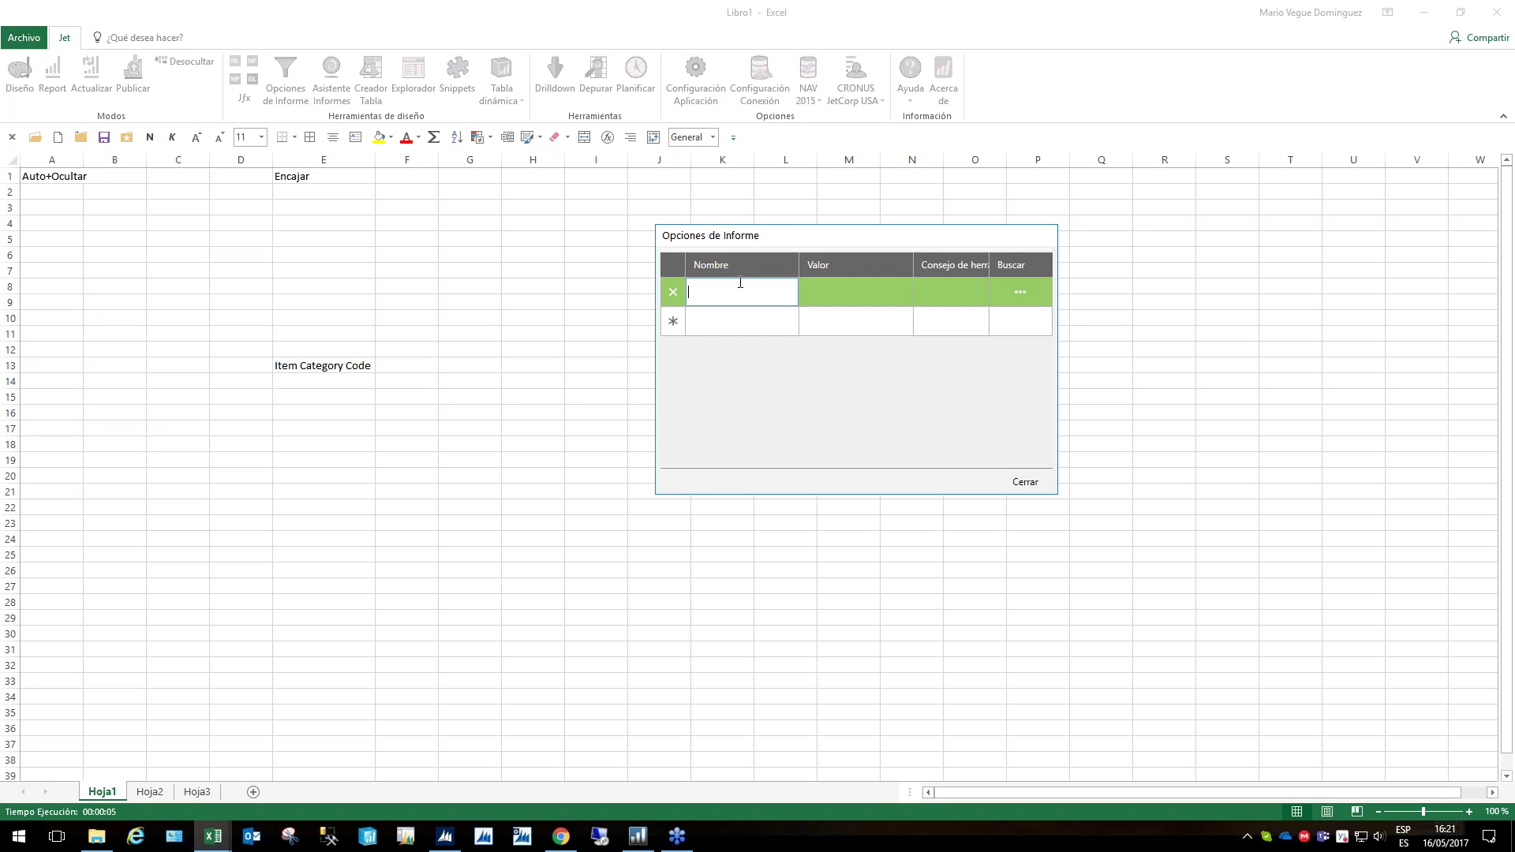
pyautogui.press('capslock')
pyautogui.press('capslock')
pyautogui.write('FILTRO CATEGORI ')
pyautogui.write('A PRODUCTO')
pyautogui.press('Tab')
pyautogui.write('*')
pyautogui.press('Tab')
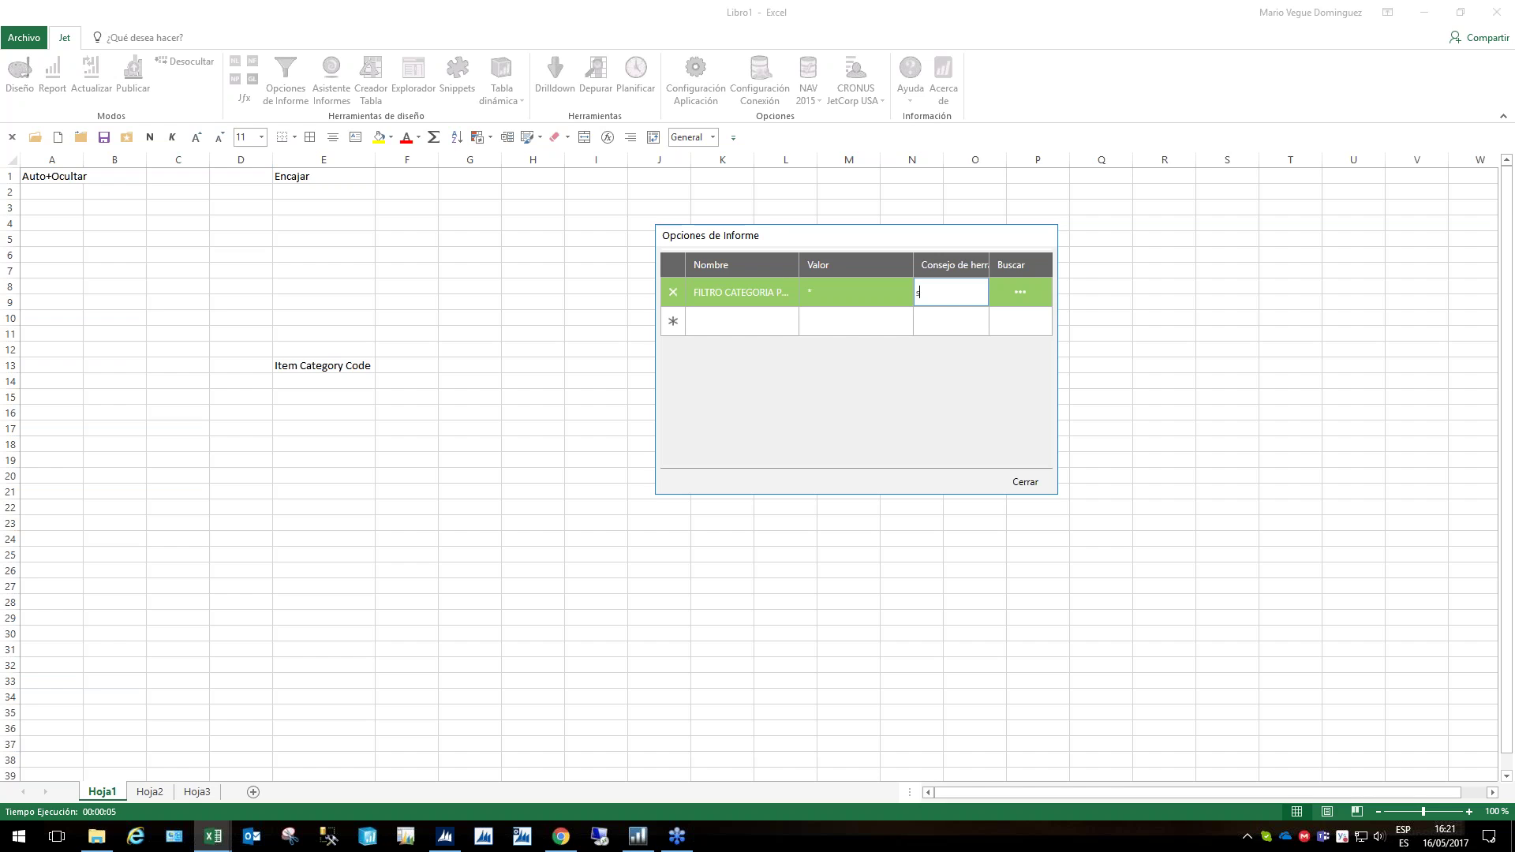
pyautogui.press('BackSpace')
pyautogui.press('capslock')
pyautogui.write('Seleccione uno o multiples valores')
pyautogui.press('Return')
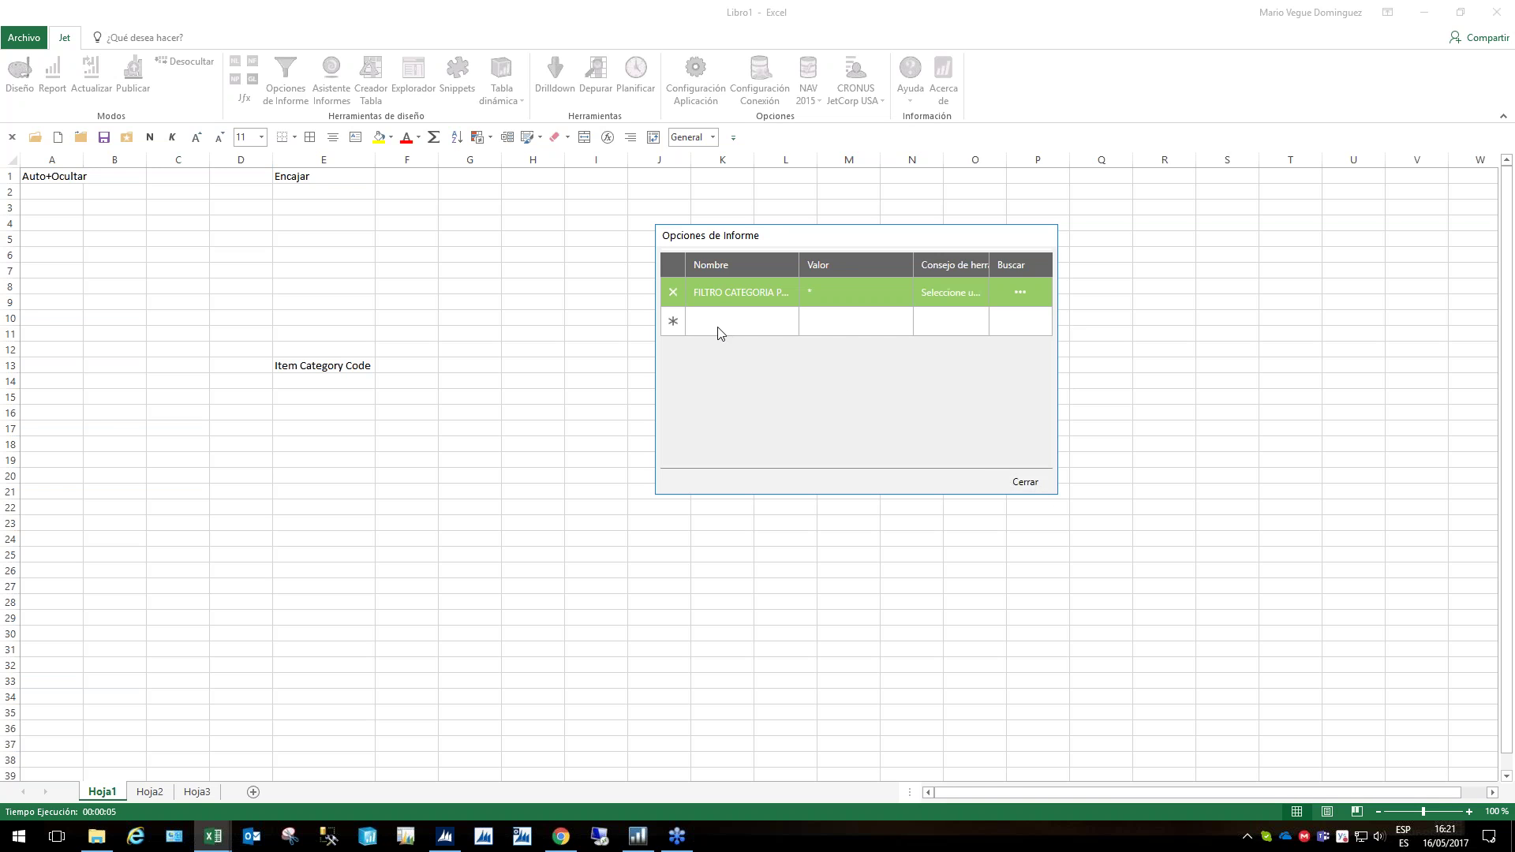
# Close the options editor, check the new Opciones sheet, and return to Hoja1
pyautogui.click(1039, 485)
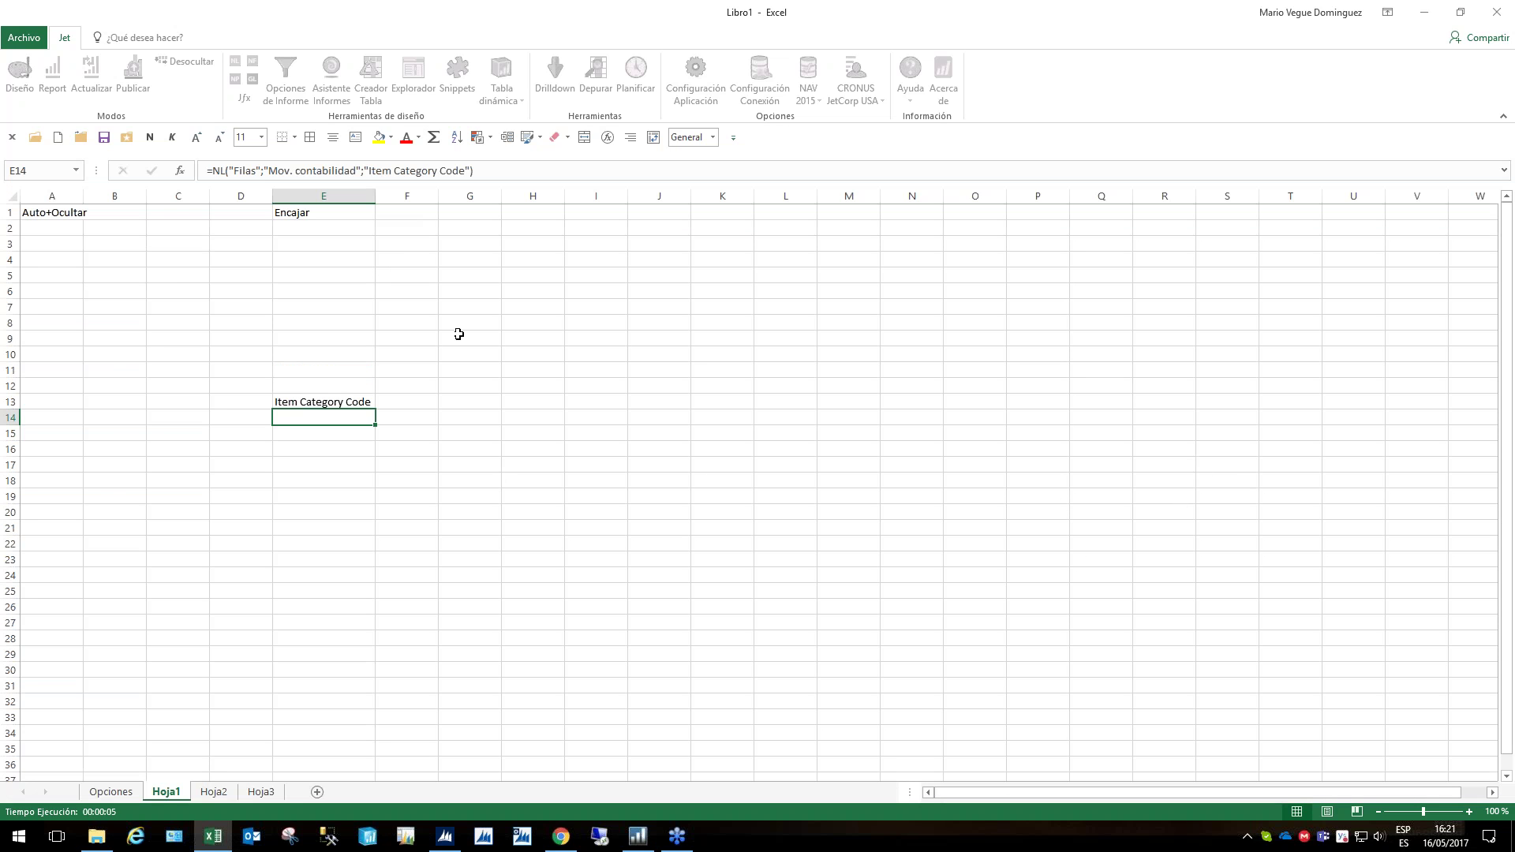
pyautogui.click(112, 792)
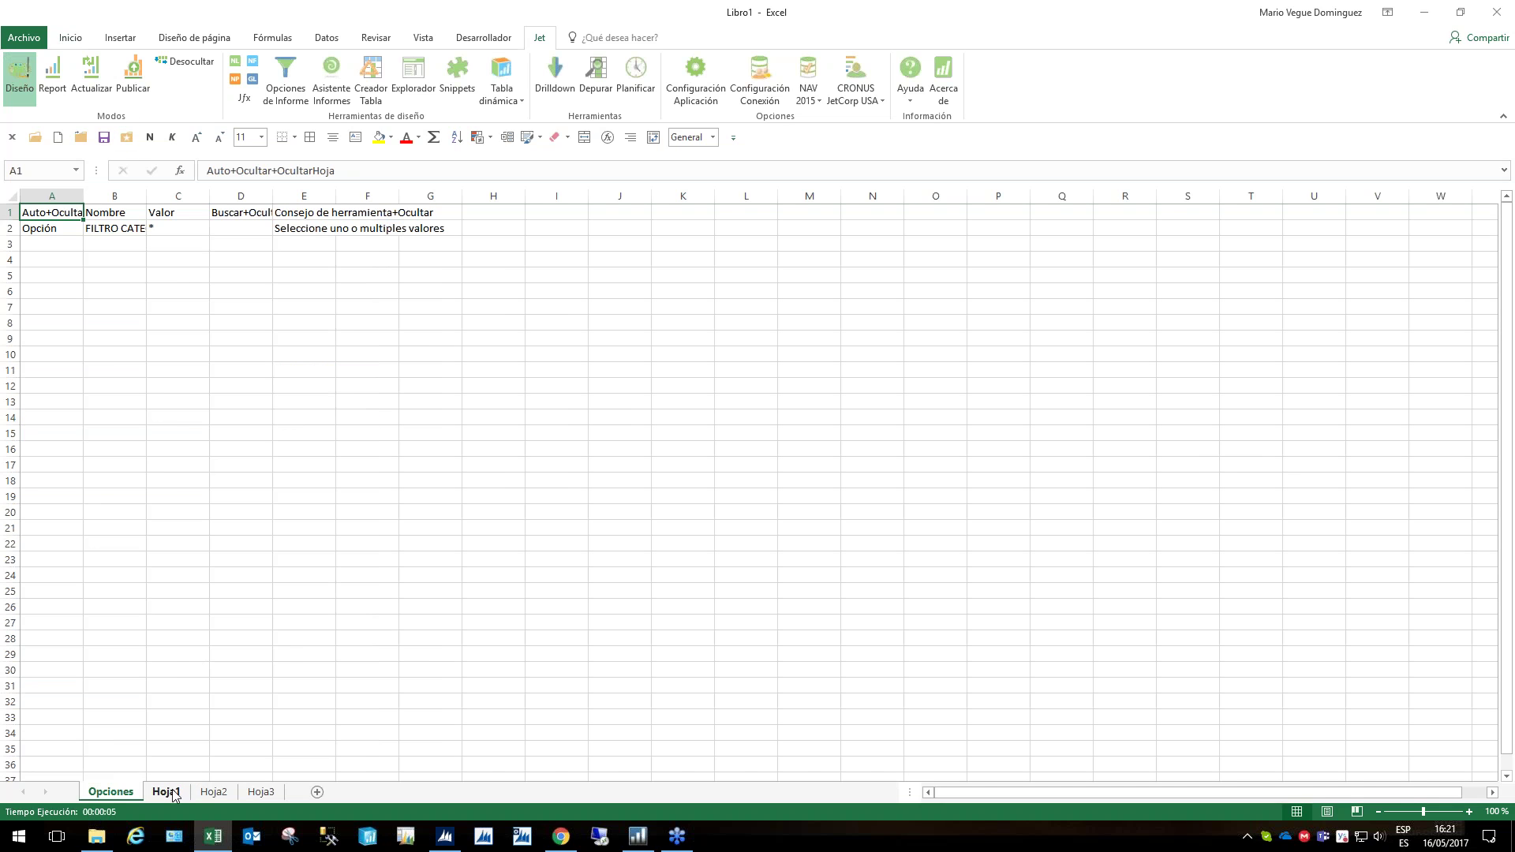
pyautogui.click(167, 792)
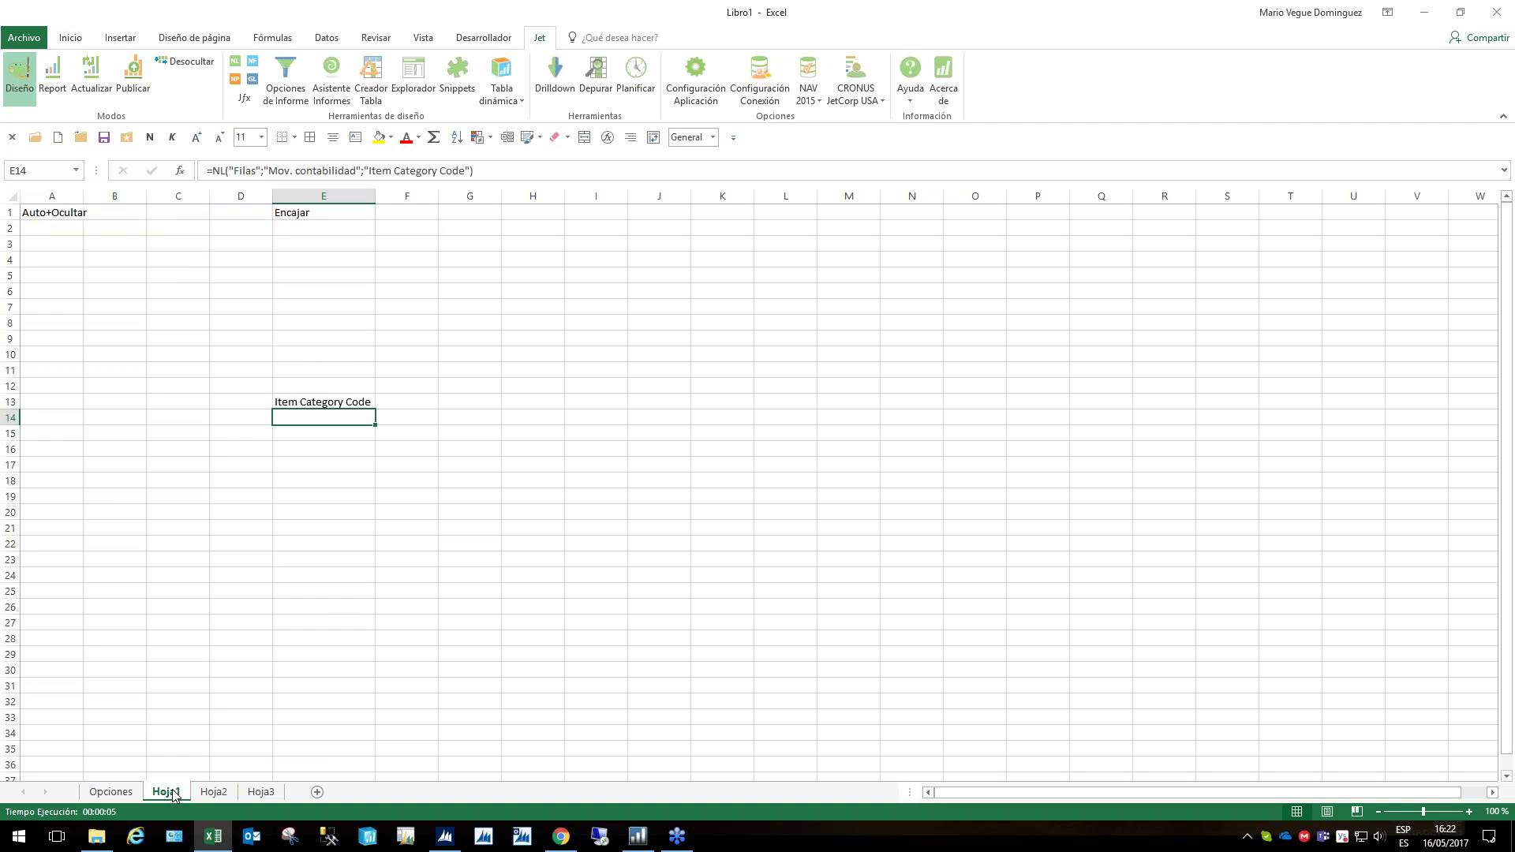
# Start a report run and cancel the Opciones de Informe prompt to stay in design
pyautogui.click(53, 78)
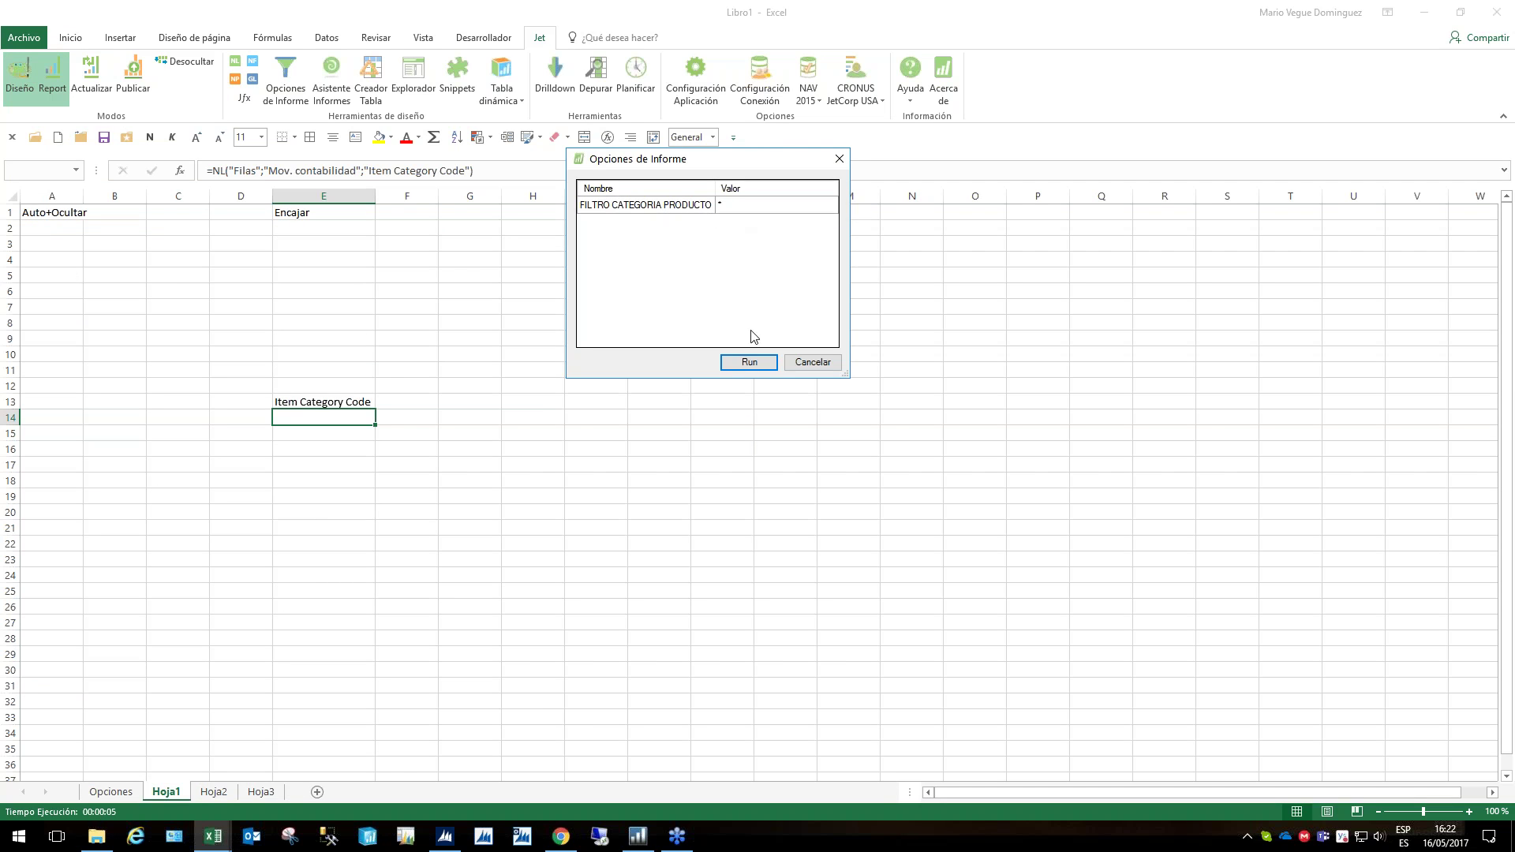
pyautogui.click(812, 362)
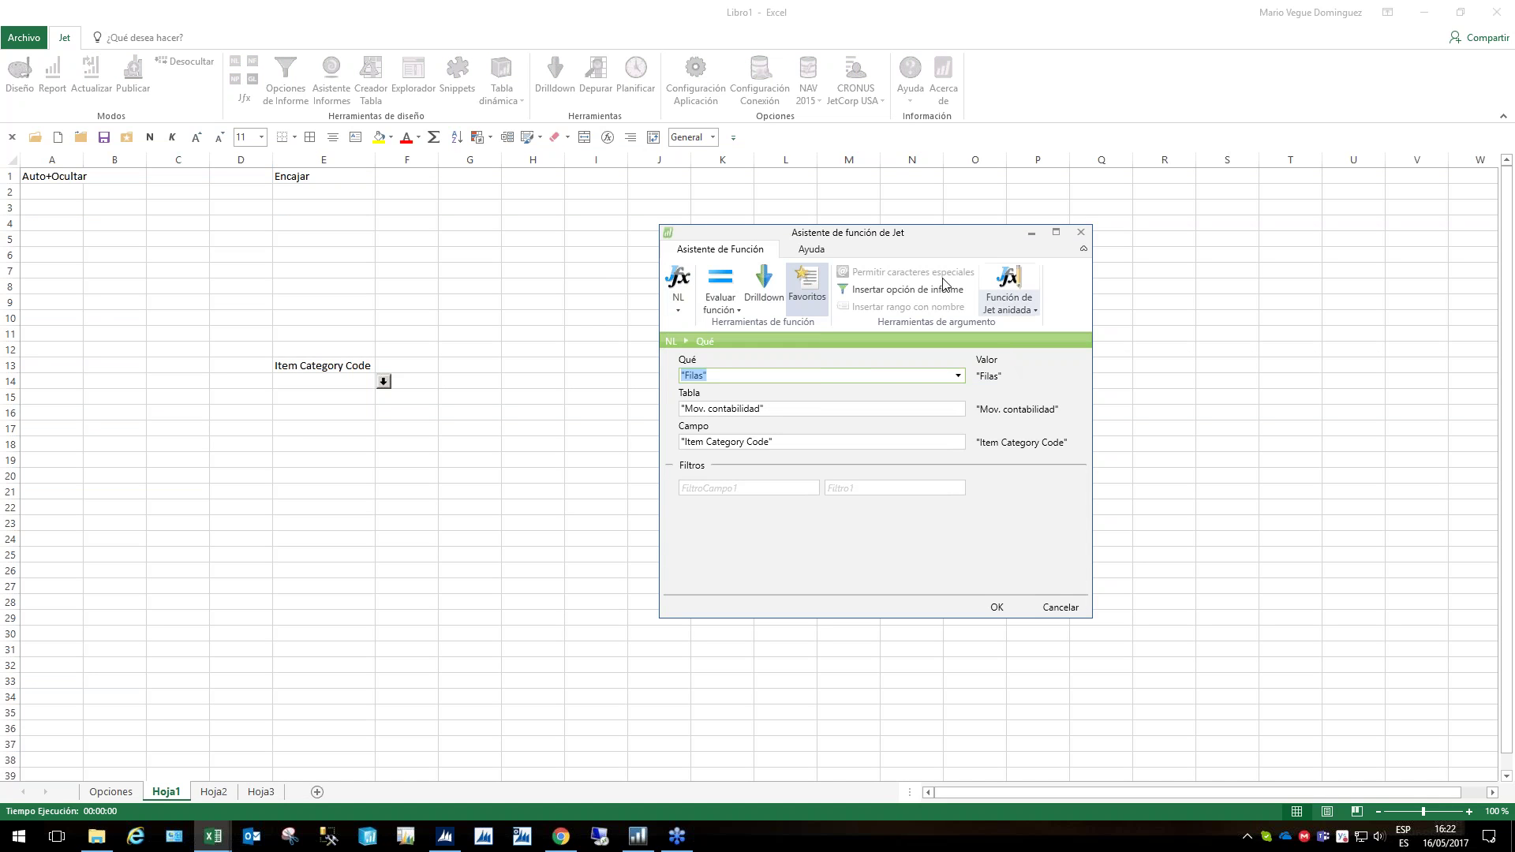
# Review the Qué, Tabla and Campo arguments of the E14 formula in the function wizard
pyautogui.click(783, 377)
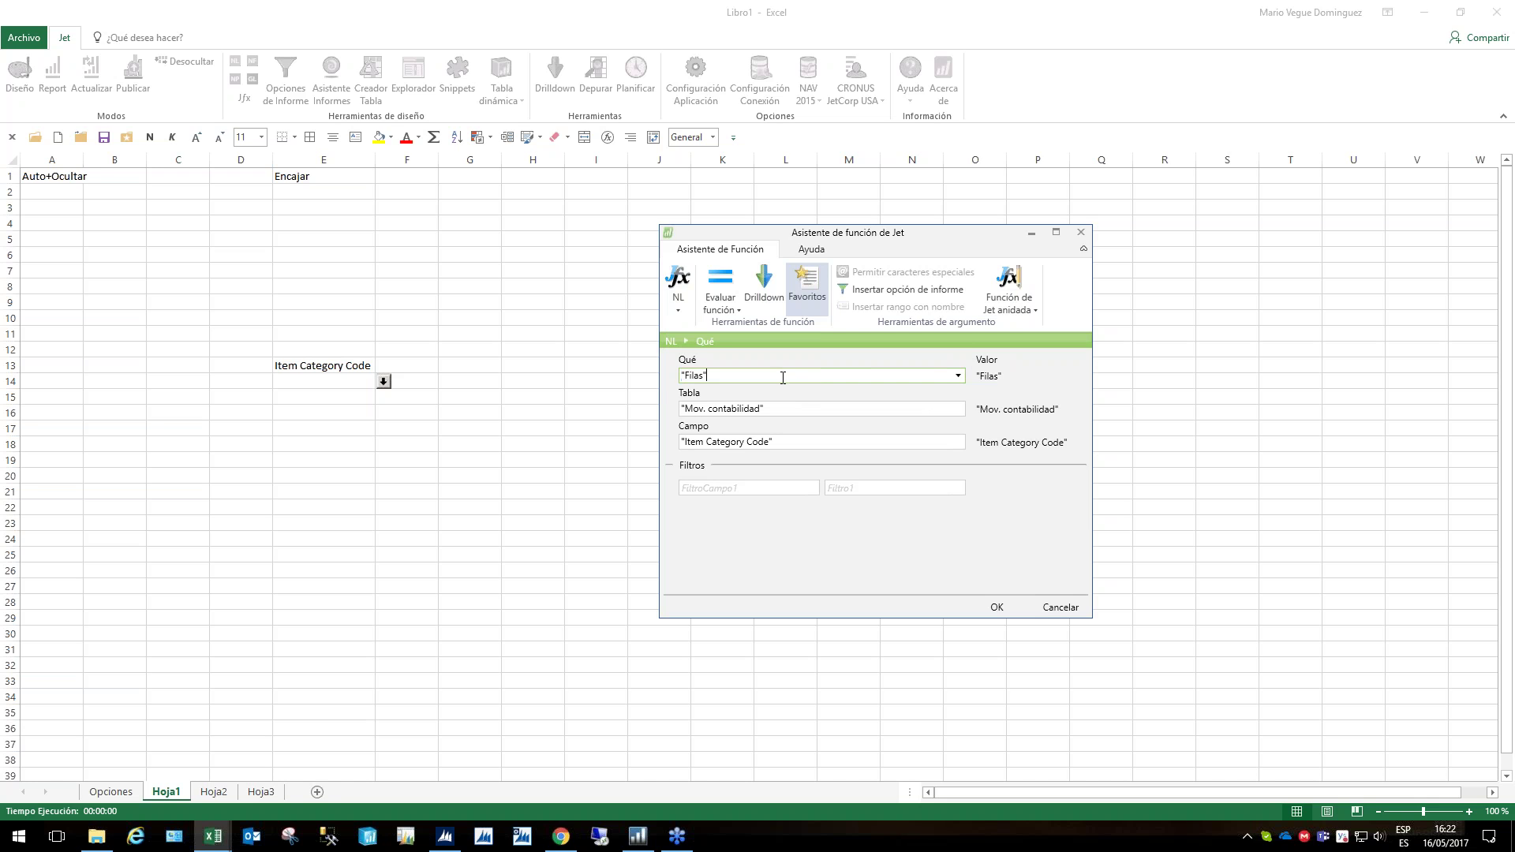
pyautogui.moveTo(774, 377); pyautogui.dragTo(580, 377)
pyautogui.press('Tab')
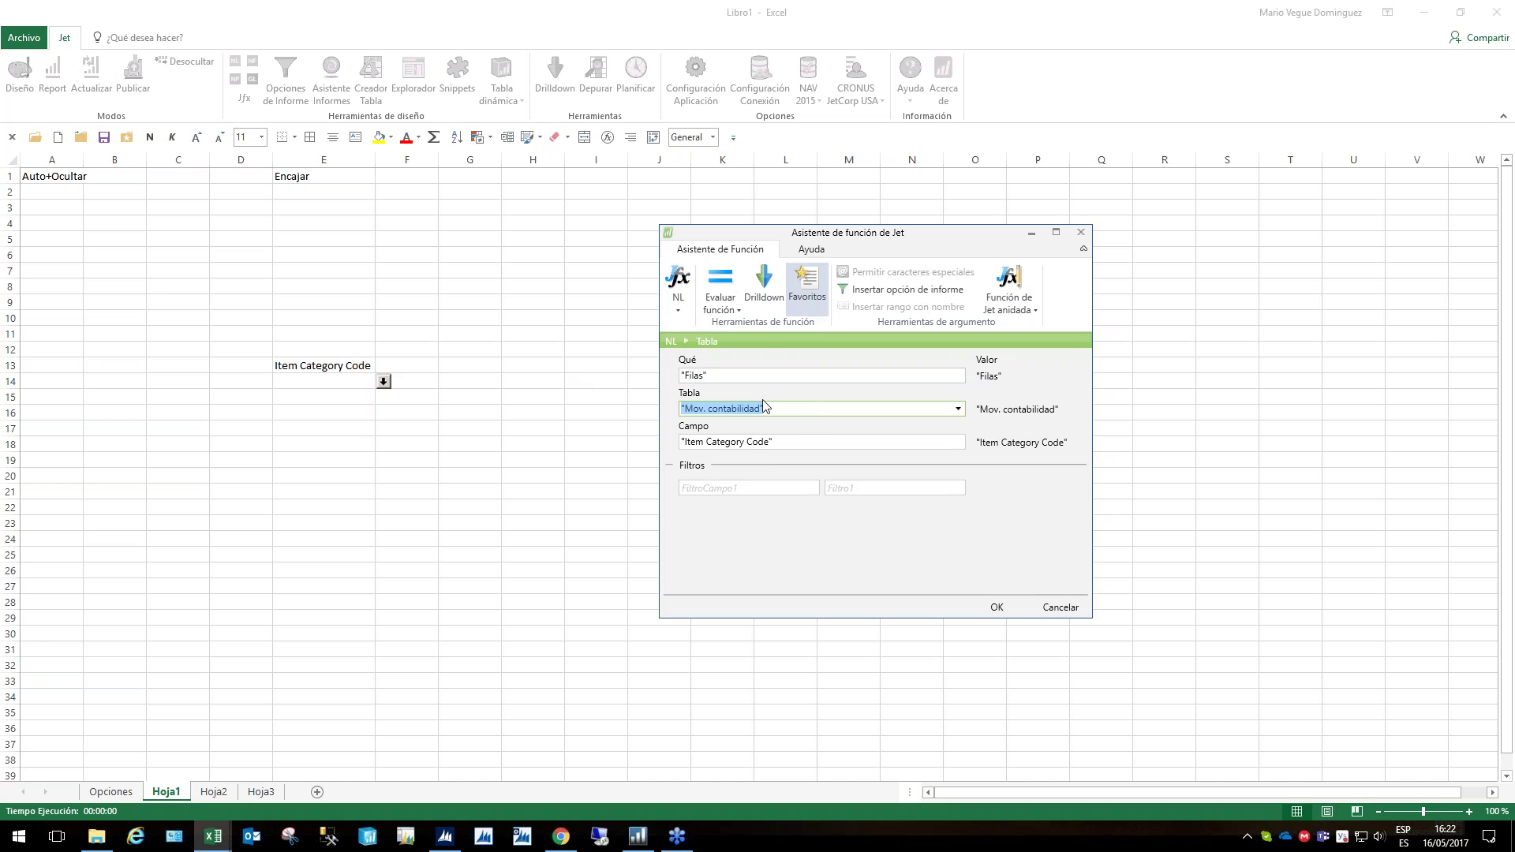
pyautogui.press('Tab')
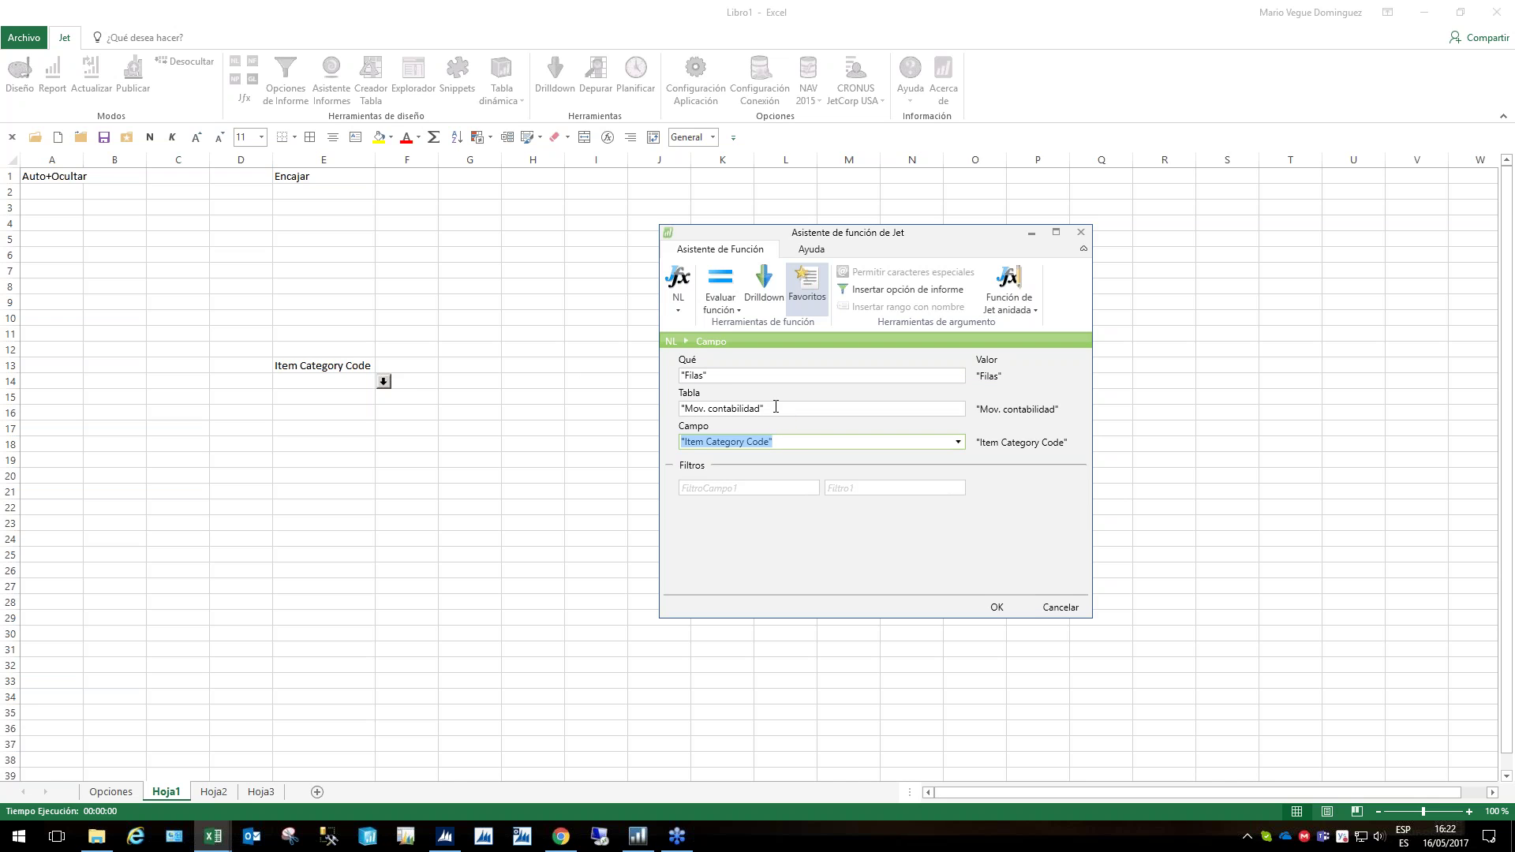
pyautogui.hotkey('shift', 'Tab')
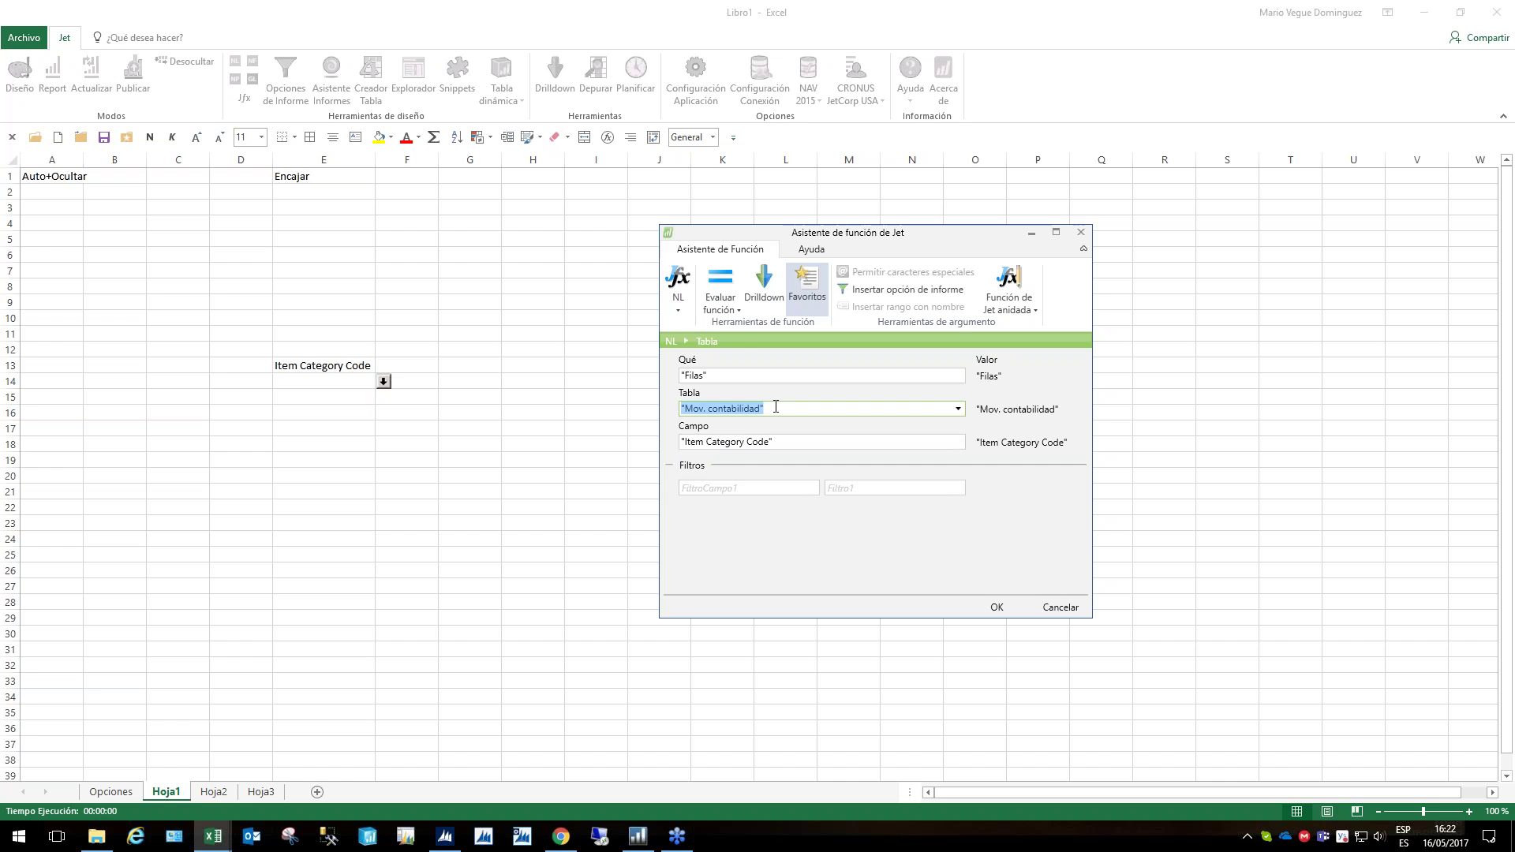
# Set the first filter field to Item Category Code
pyautogui.click(712, 489)
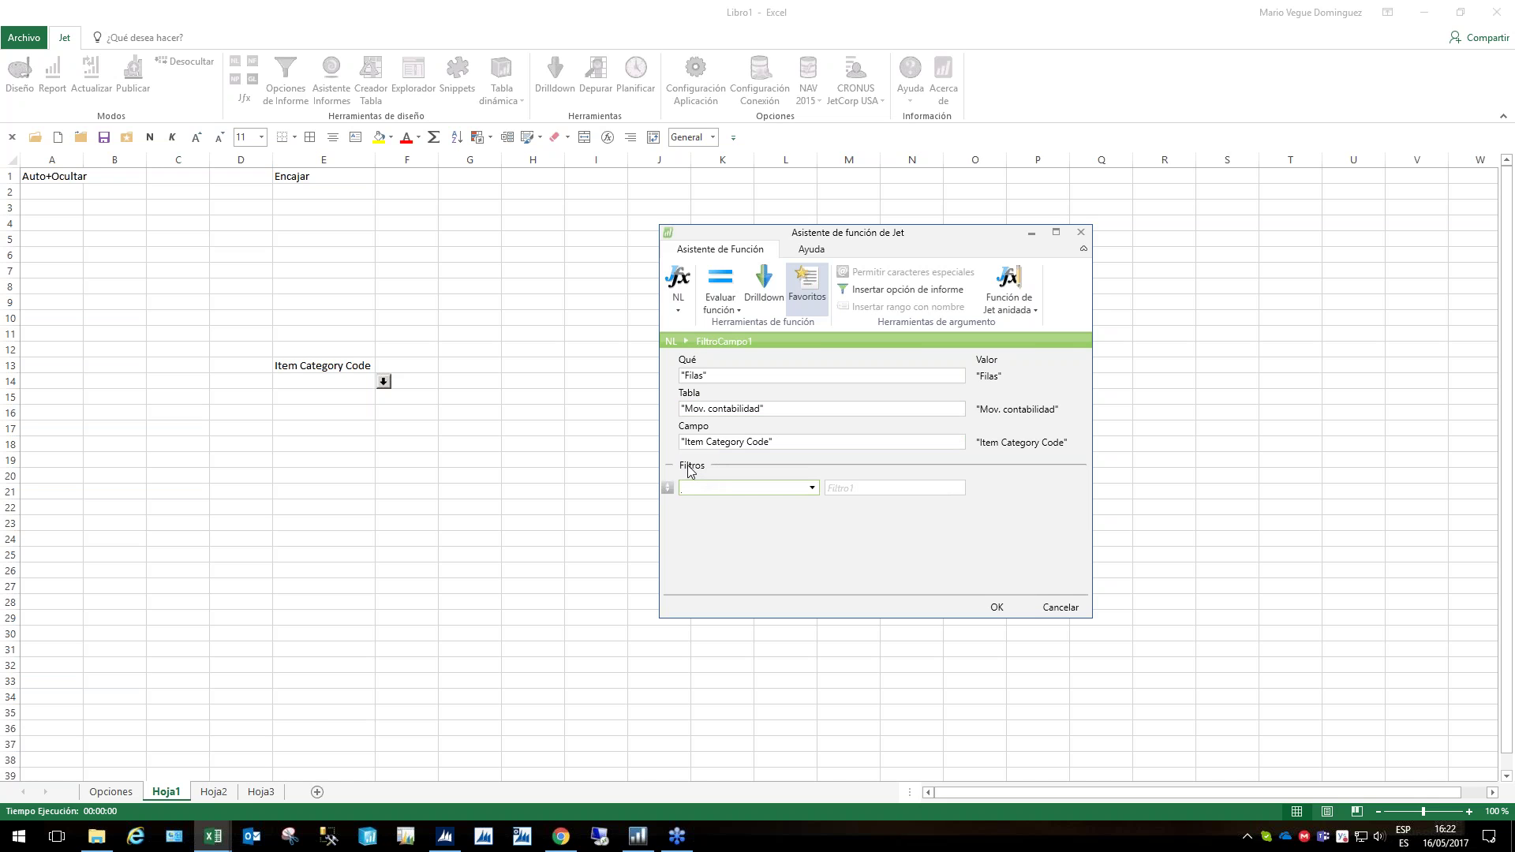
pyautogui.click(811, 488)
pyautogui.write('item')
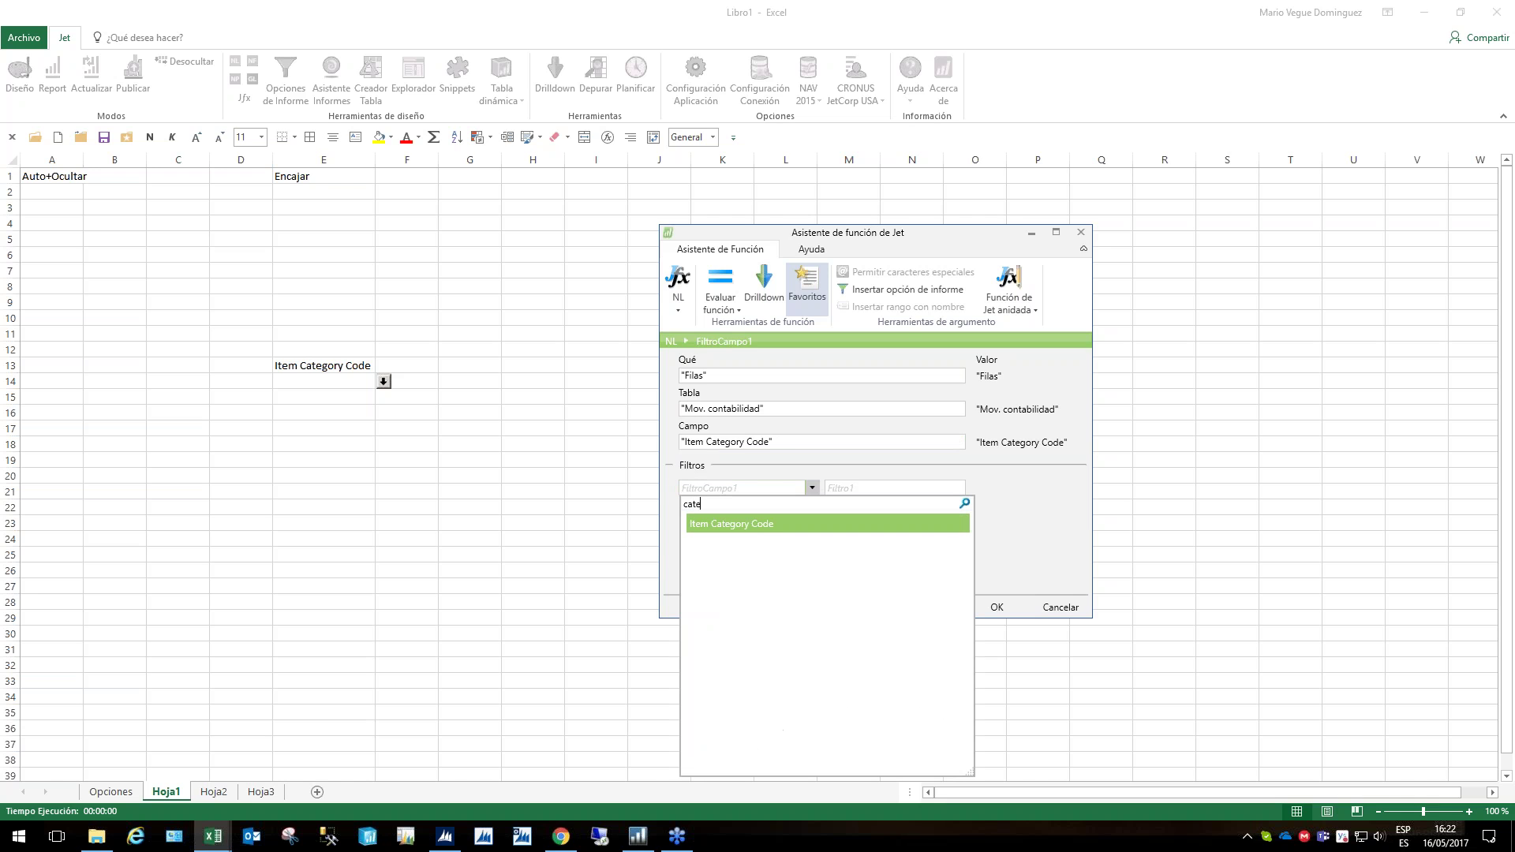
pyautogui.press('Return')
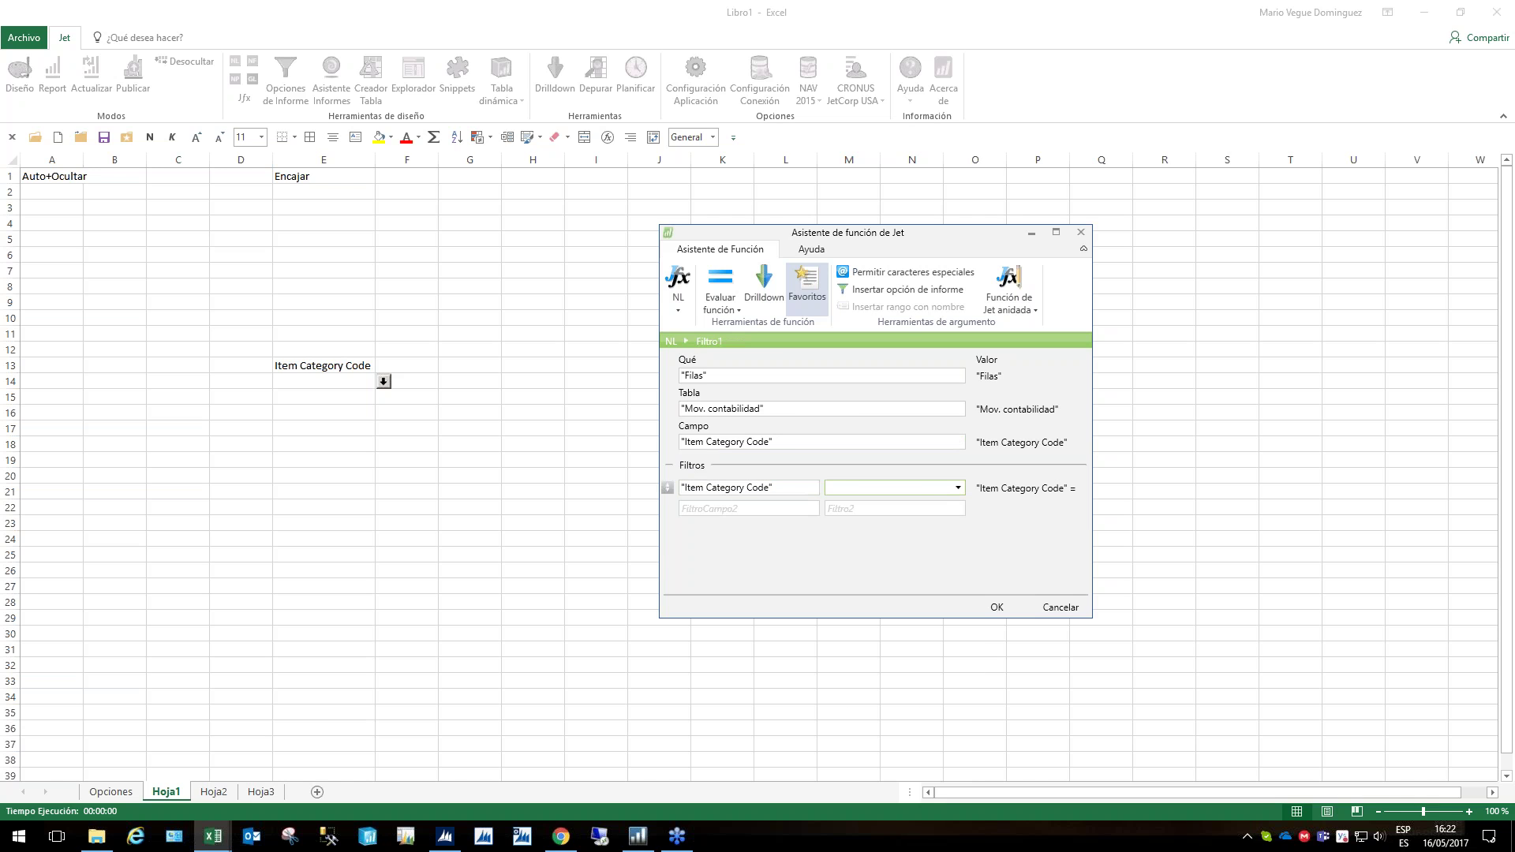
# Set the filter value to the FILTRO CATEGORIA PRODUCTO option 'Opciones'!$C$2 and confirm the formula
pyautogui.click(957, 488)
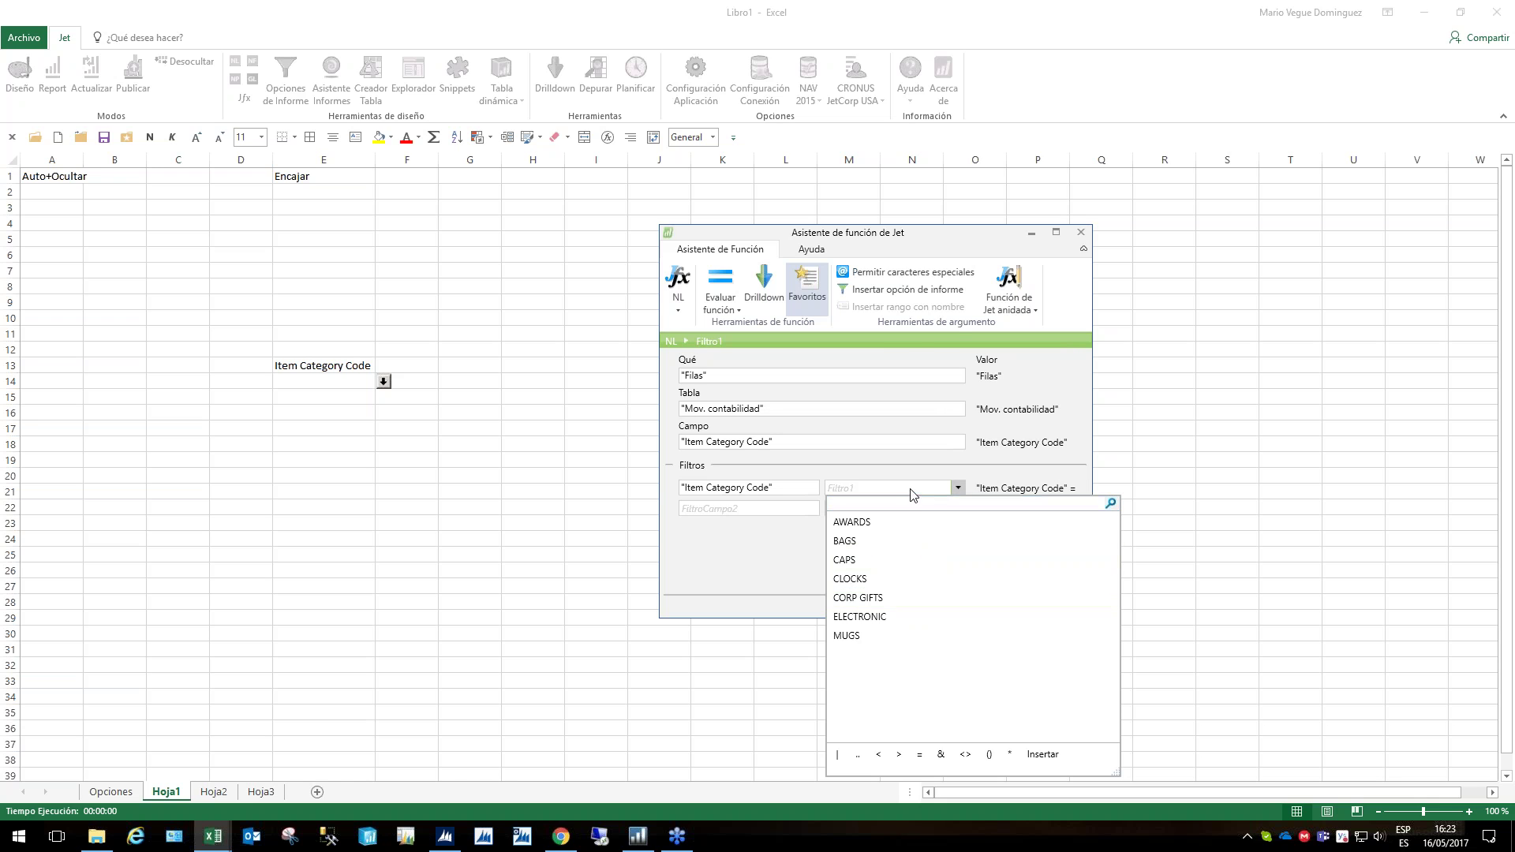
pyautogui.press('Escape')
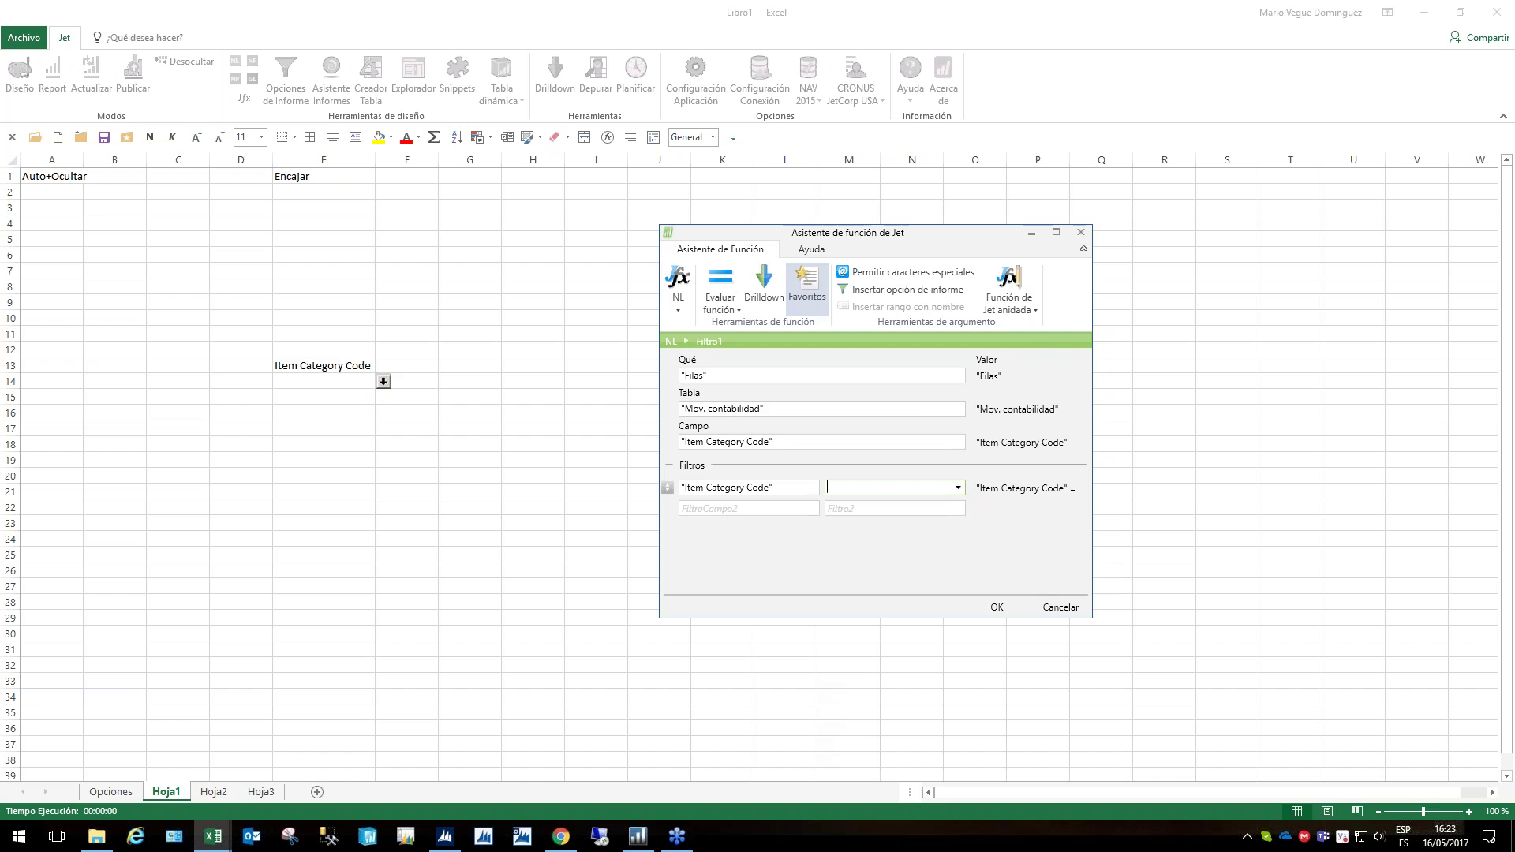
pyautogui.click(871, 290)
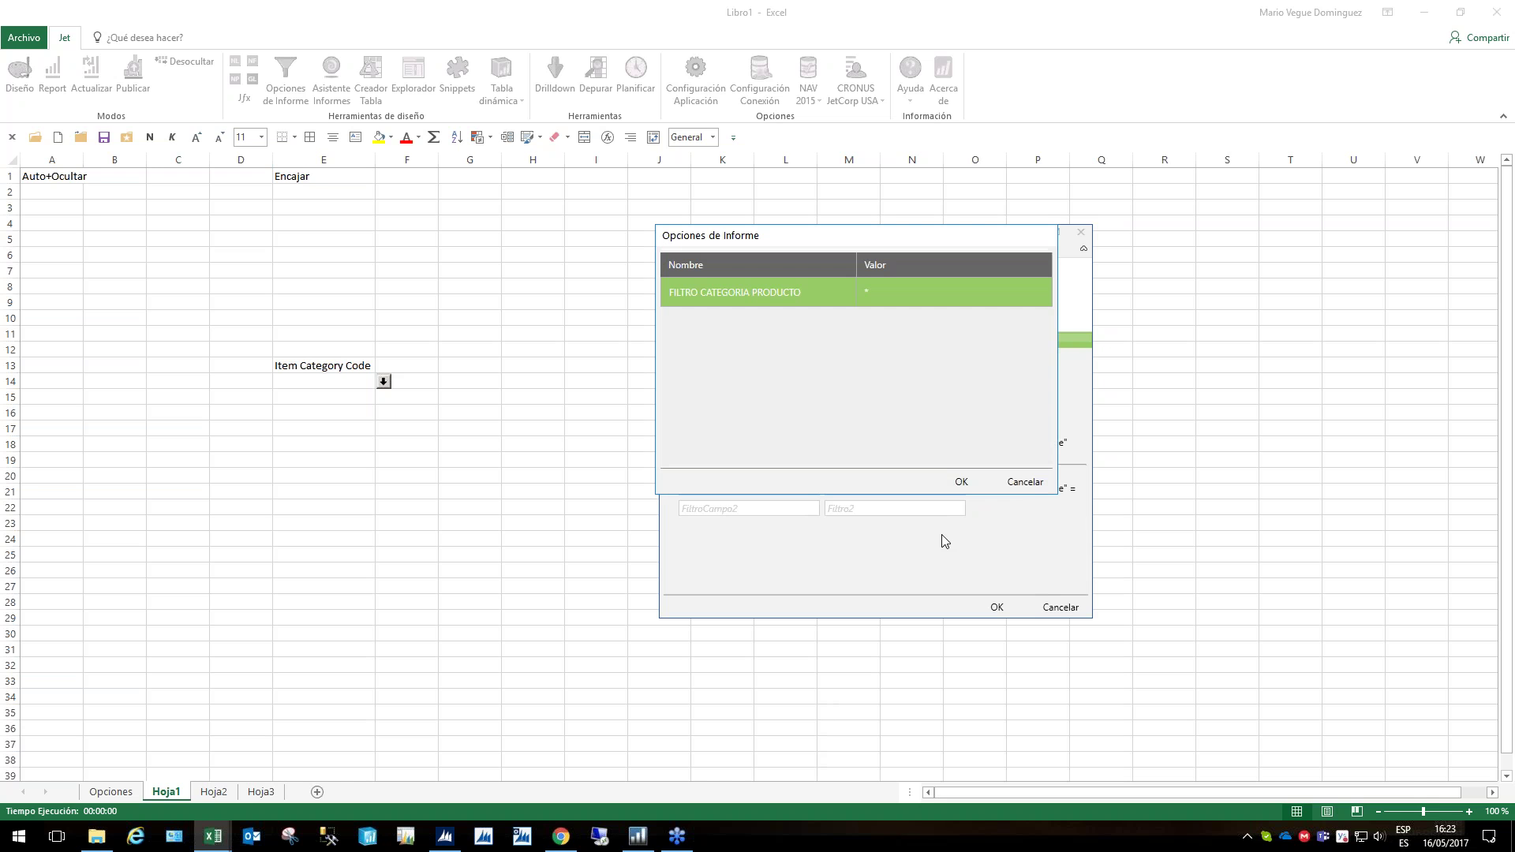
pyautogui.doubleClick(779, 291)
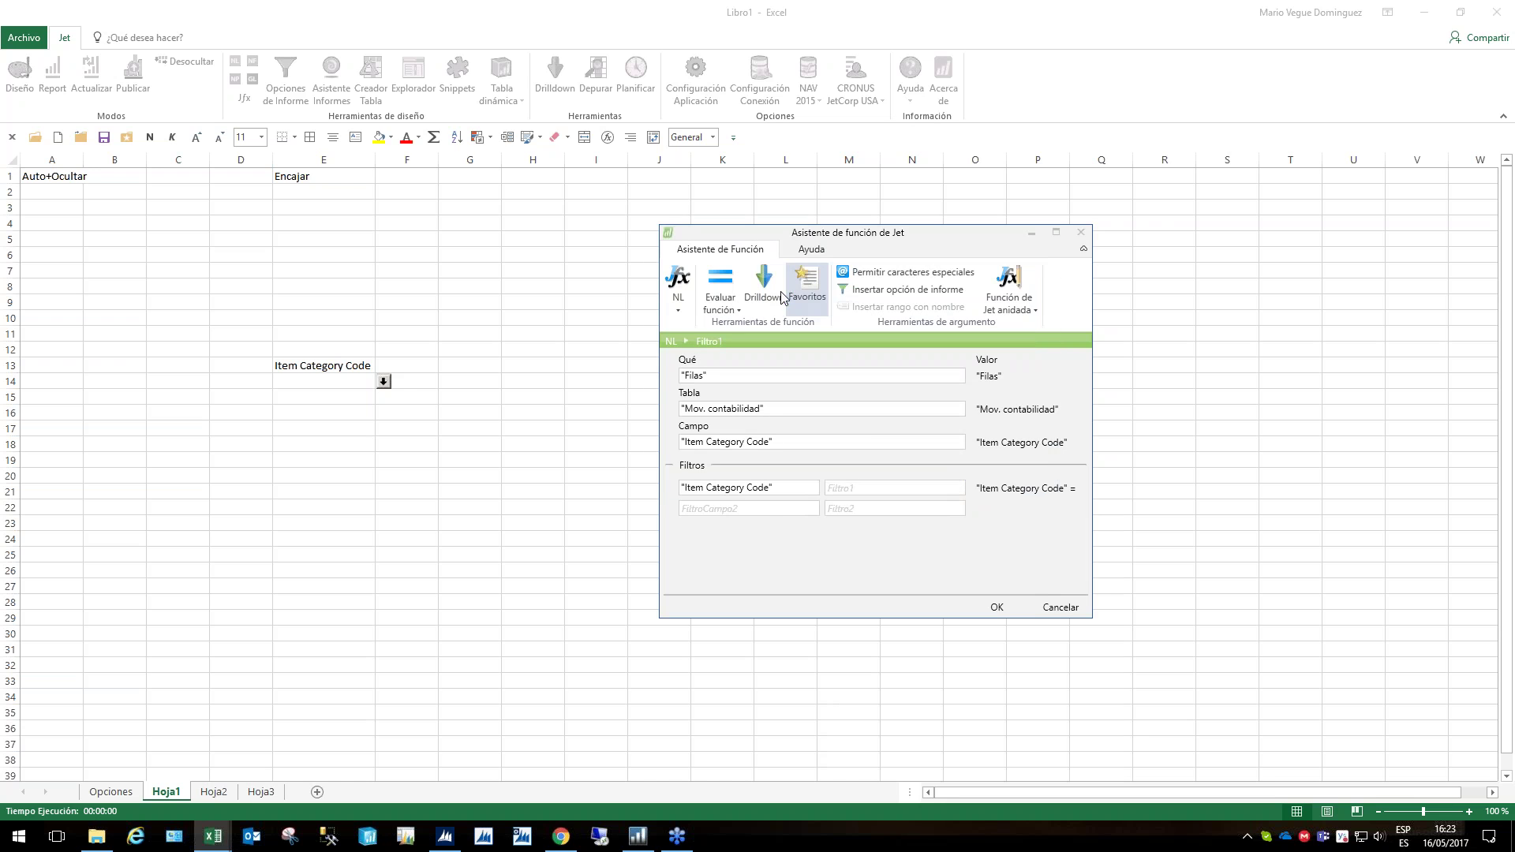
pyautogui.write("'Opciones'!$C$2")
pyautogui.click(787, 511)
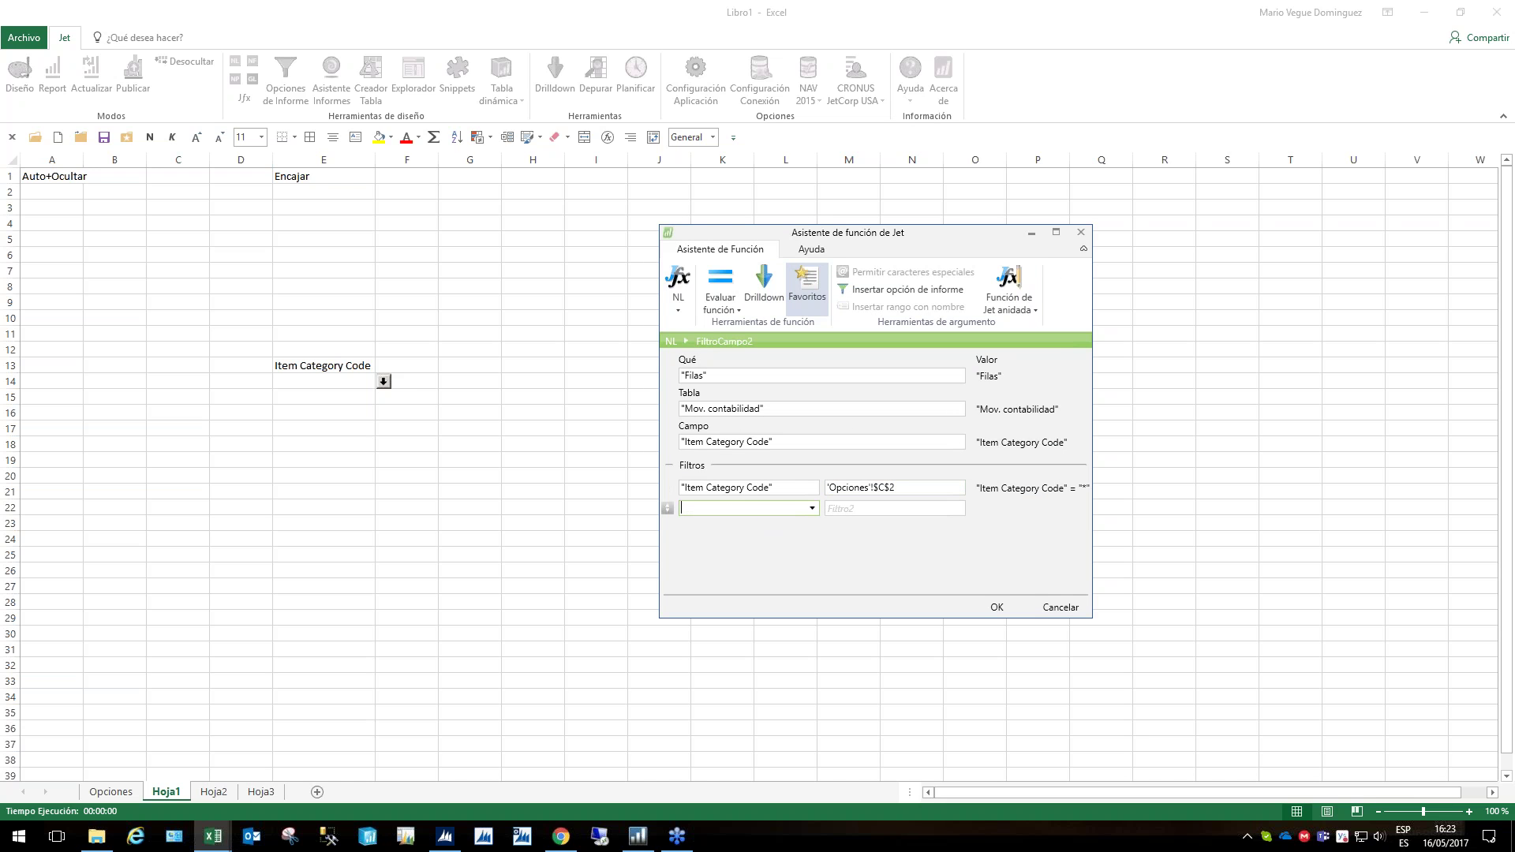
pyautogui.click(997, 607)
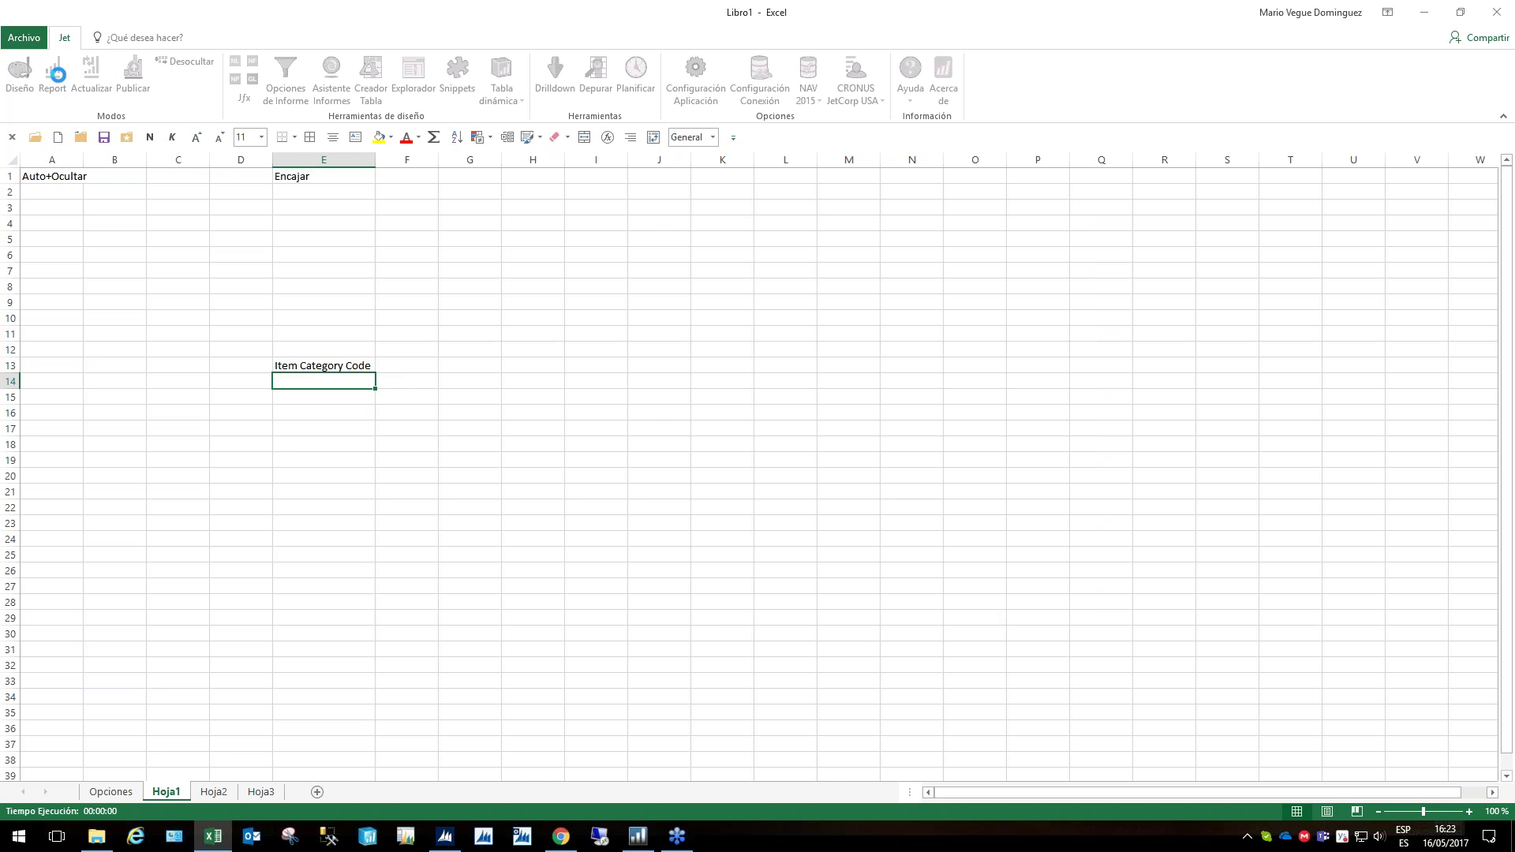
# Run the report with the category filter set to <>'' to list AWARDS through MUGS, then rerun
pyautogui.click(58, 75)
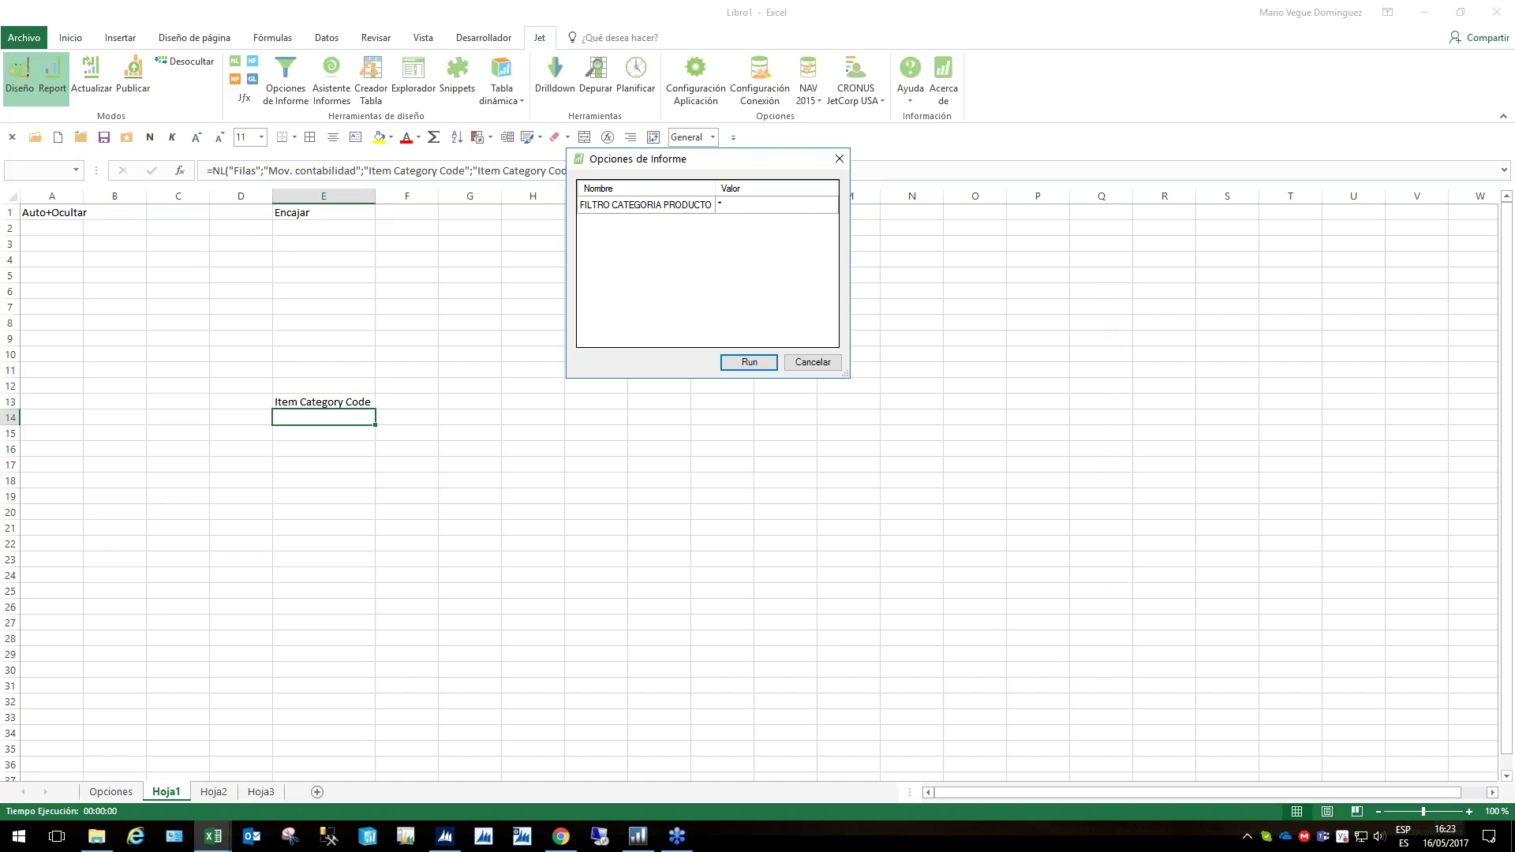
pyautogui.click(730, 207)
pyautogui.write('<>"')
pyautogui.press('Return')
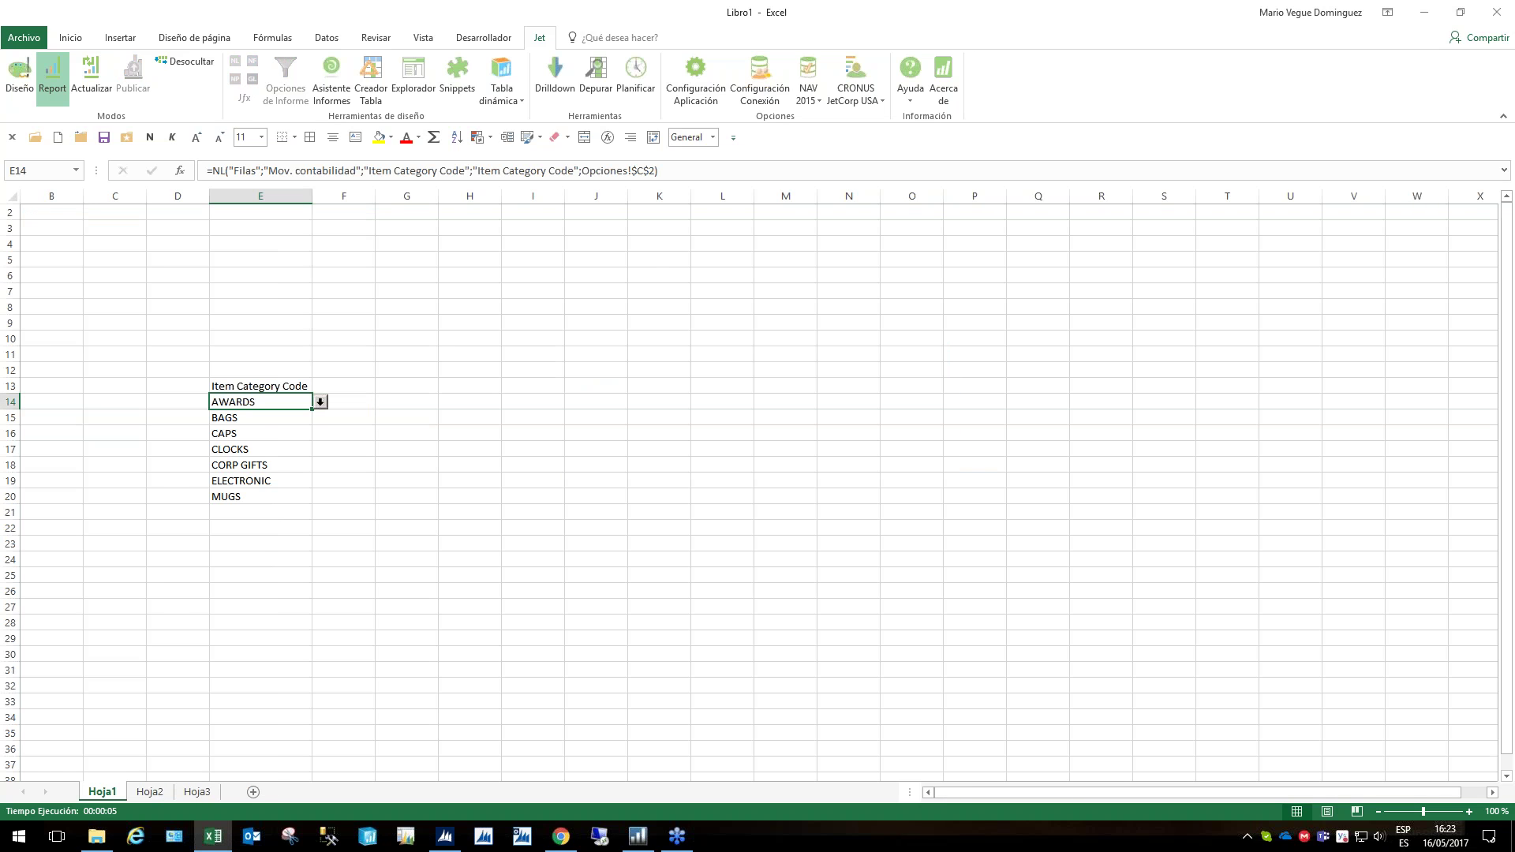
pyautogui.click(52, 75)
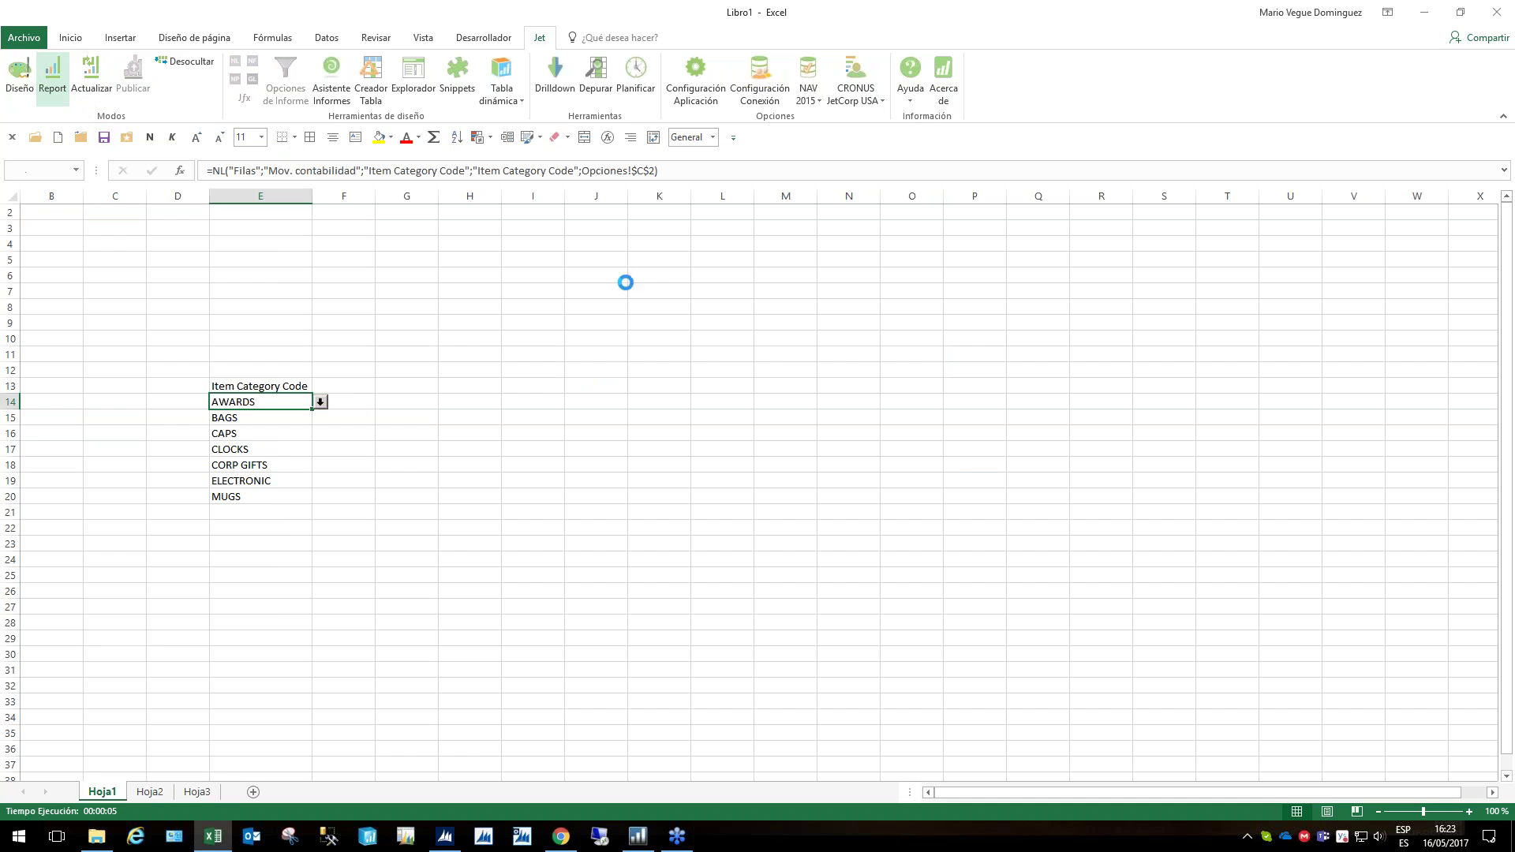
# Run with category filter C to list only CAPS, CLOCKS and CORP GIFTS, then return to design
pyautogui.write('C')
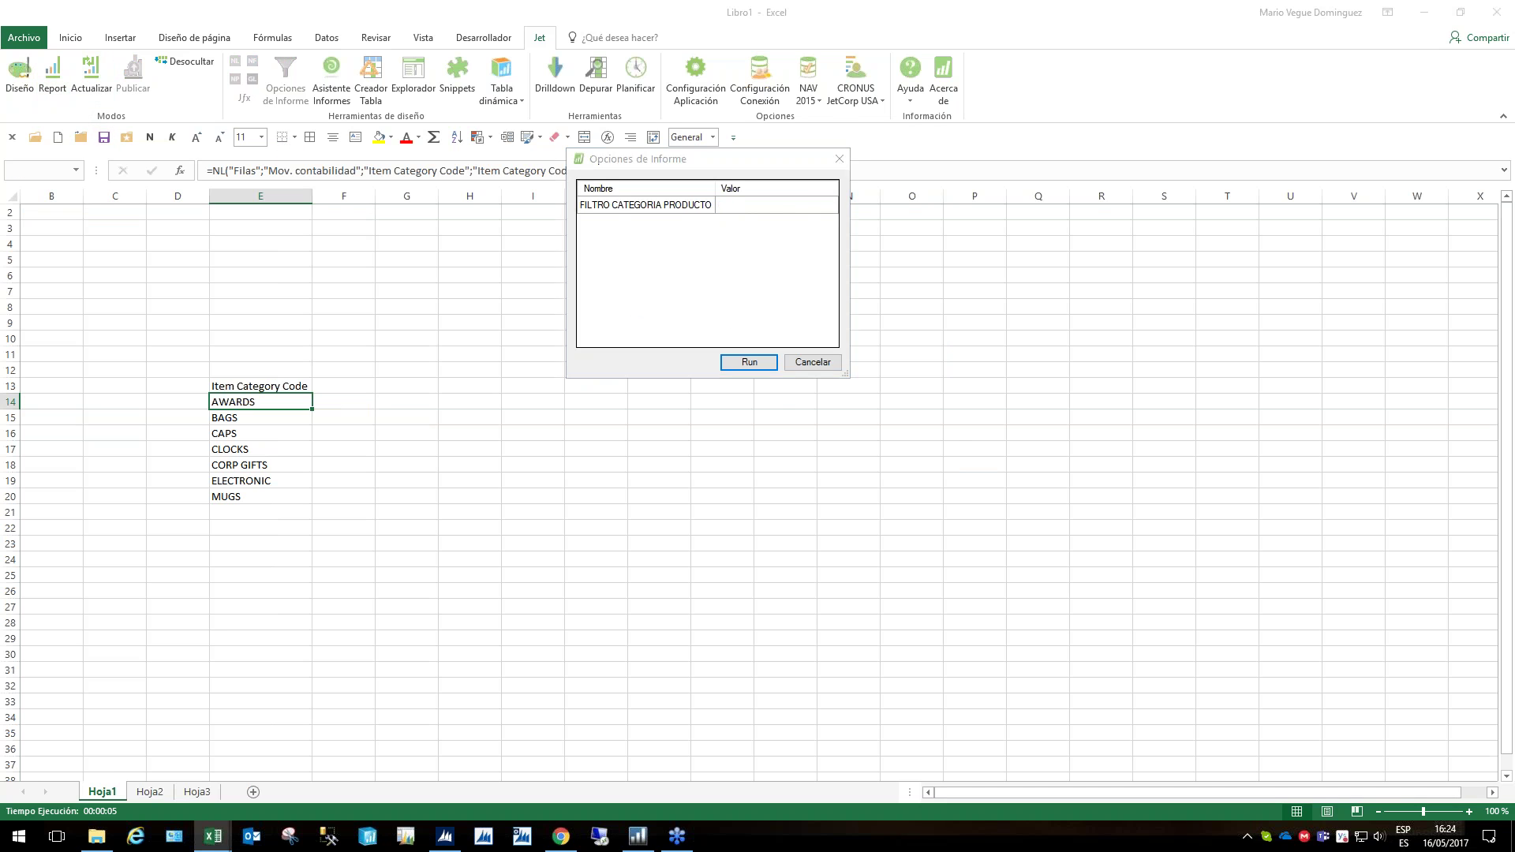
pyautogui.press('Return')
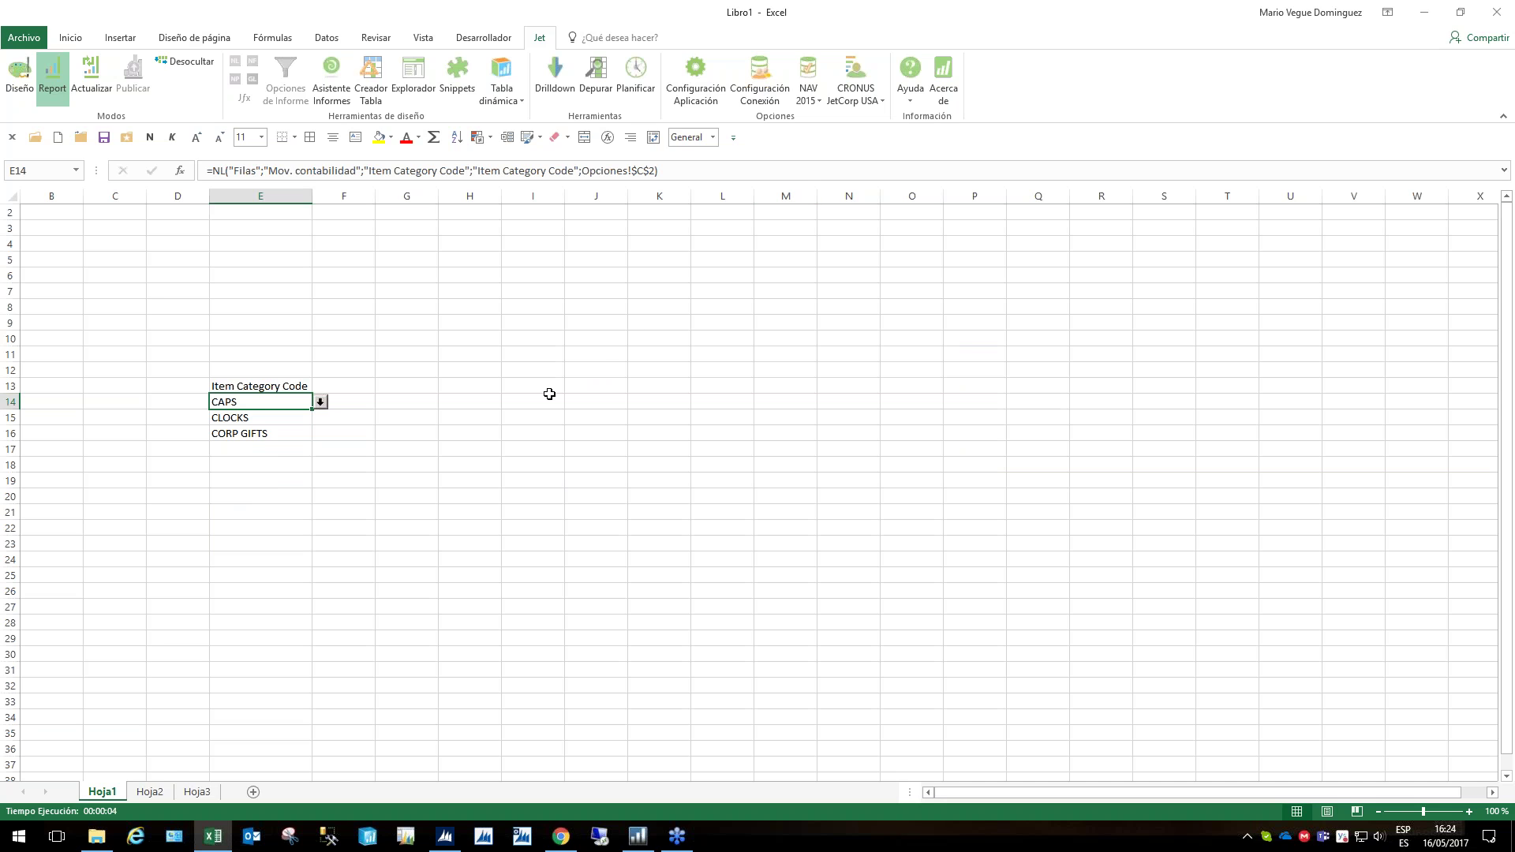
pyautogui.click(19, 79)
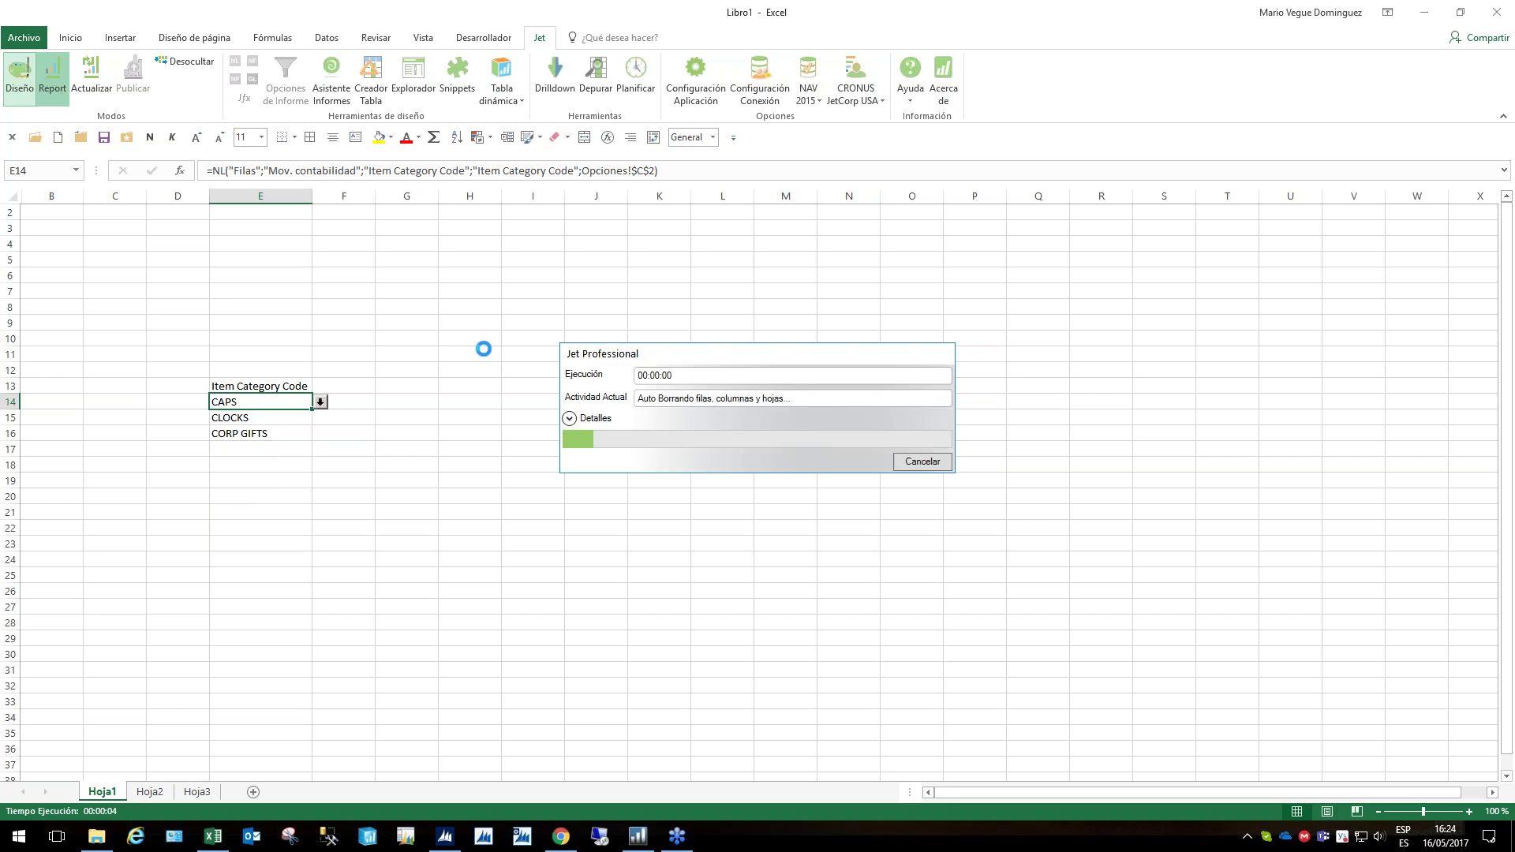
# Start a value lookup for the category option based on the Valor dimensión table
pyautogui.click(380, 355)
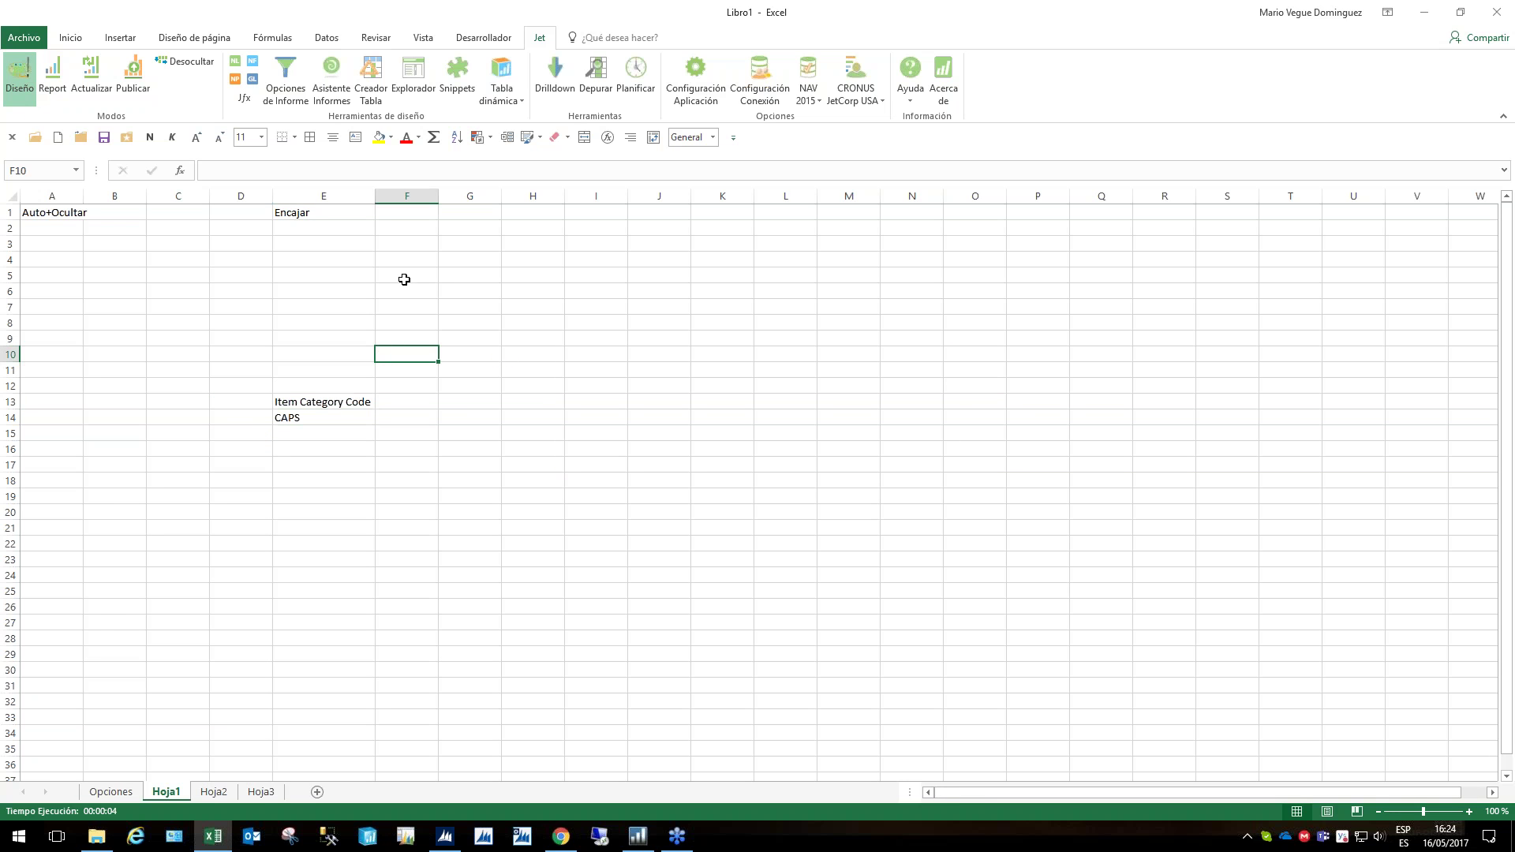
pyautogui.click(285, 93)
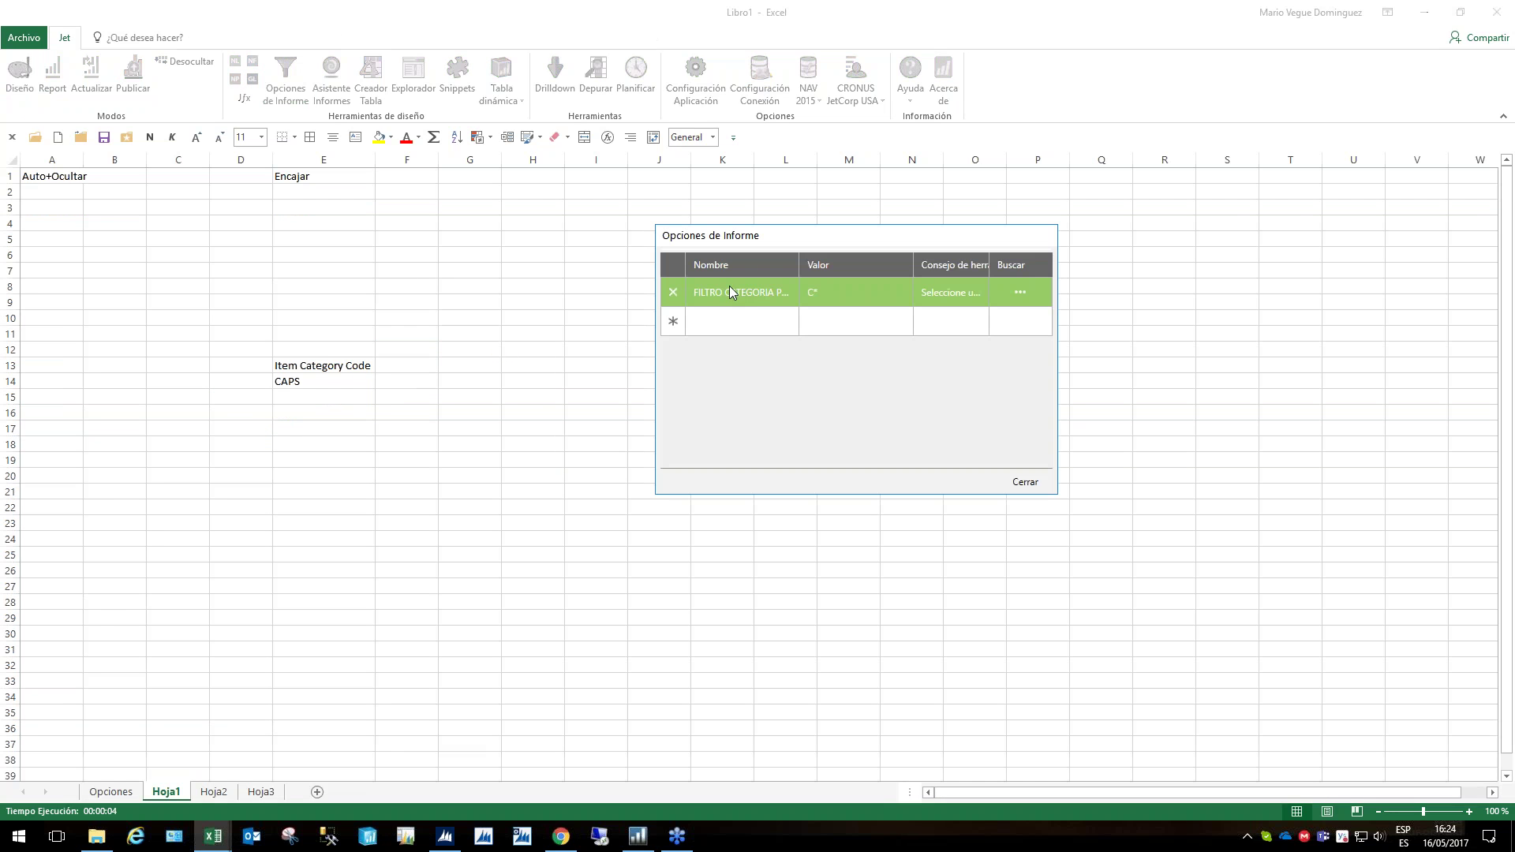
pyautogui.click(1024, 294)
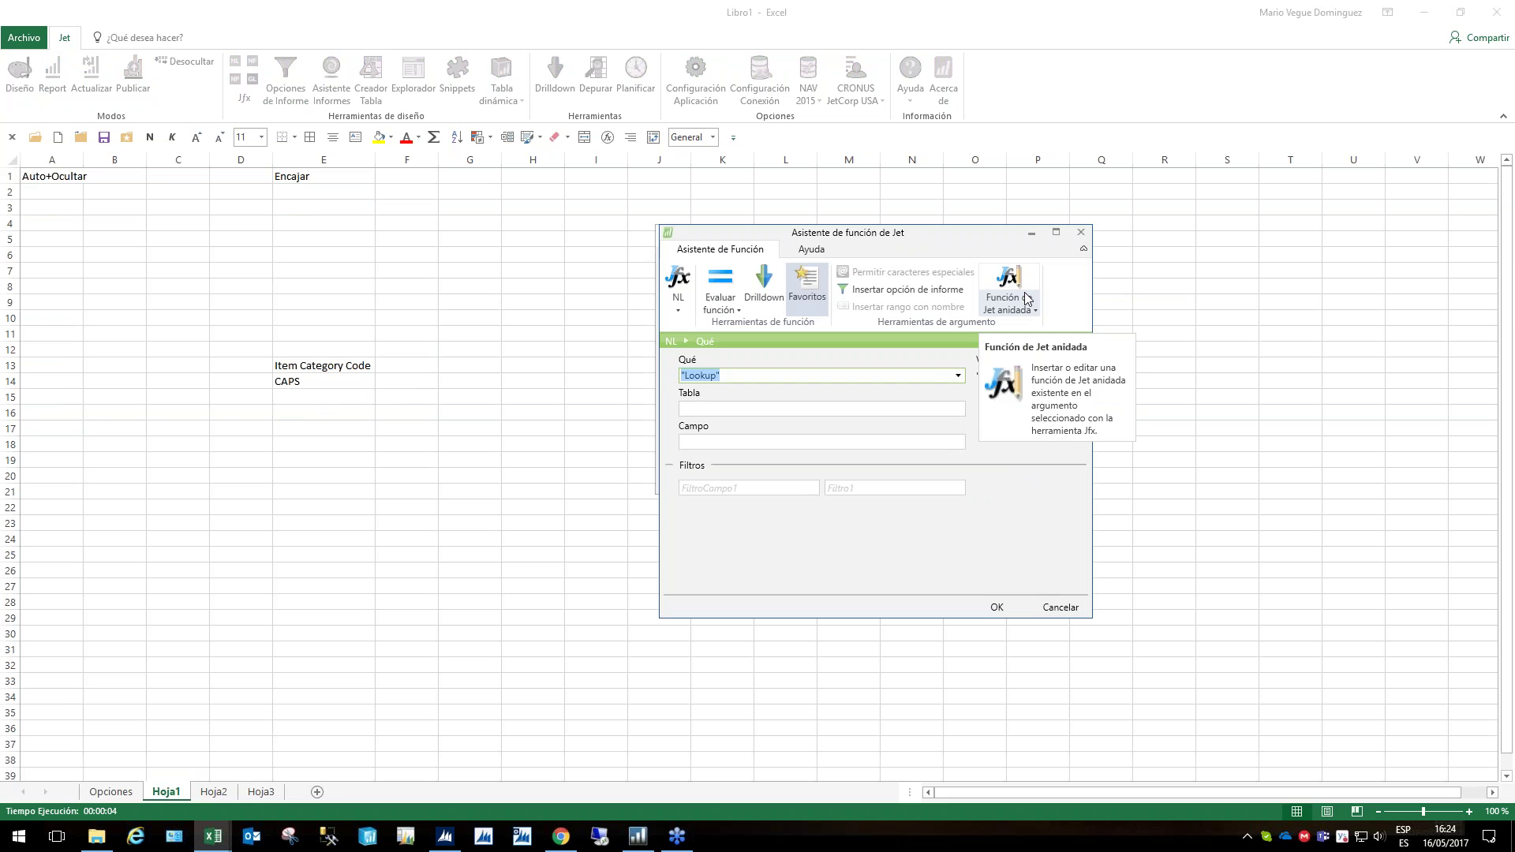
pyautogui.click(816, 411)
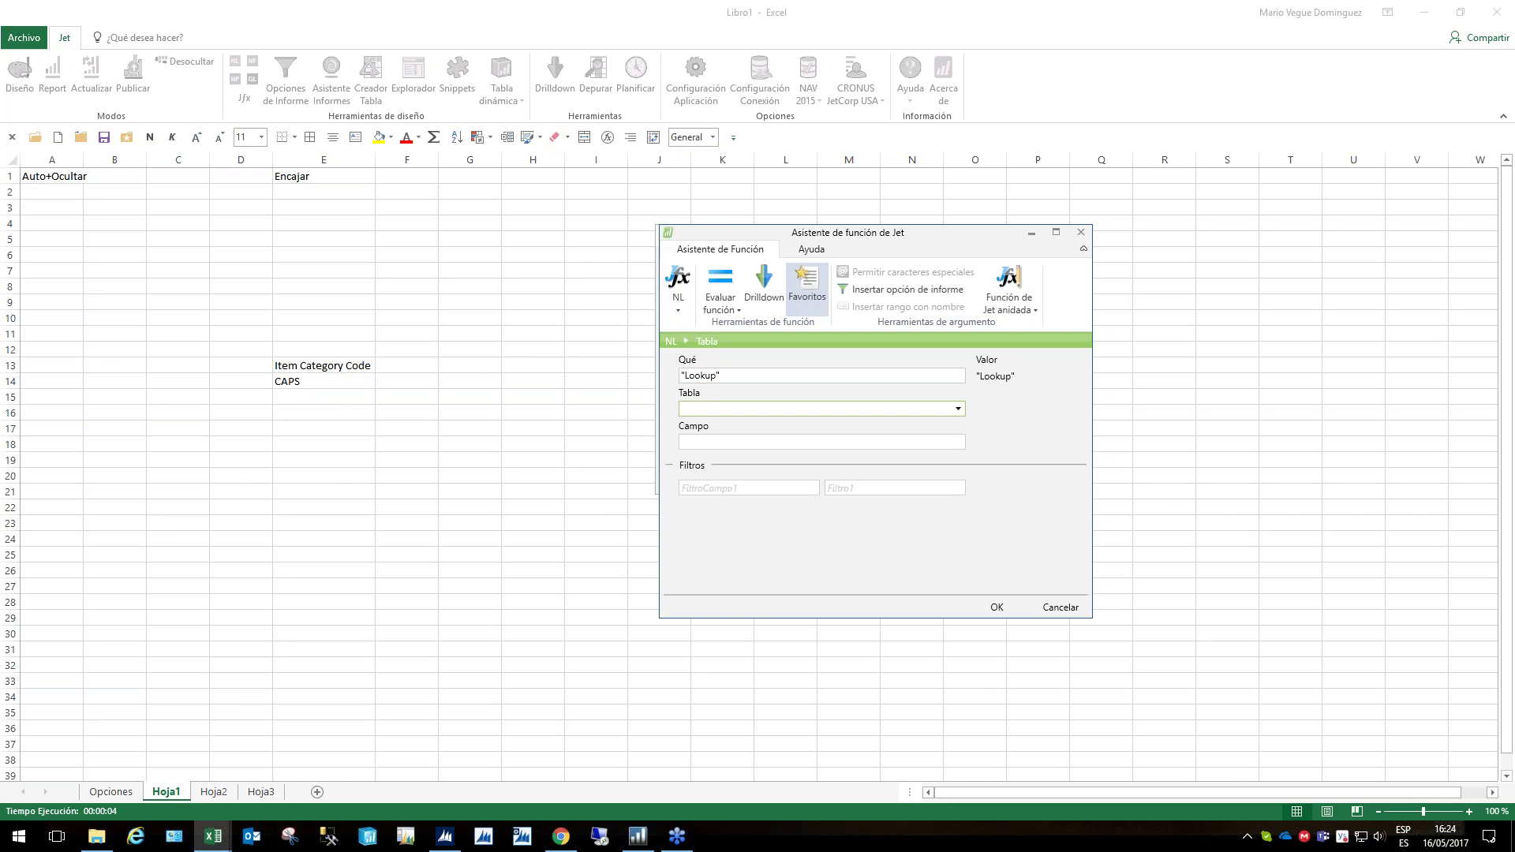
pyautogui.click(957, 407)
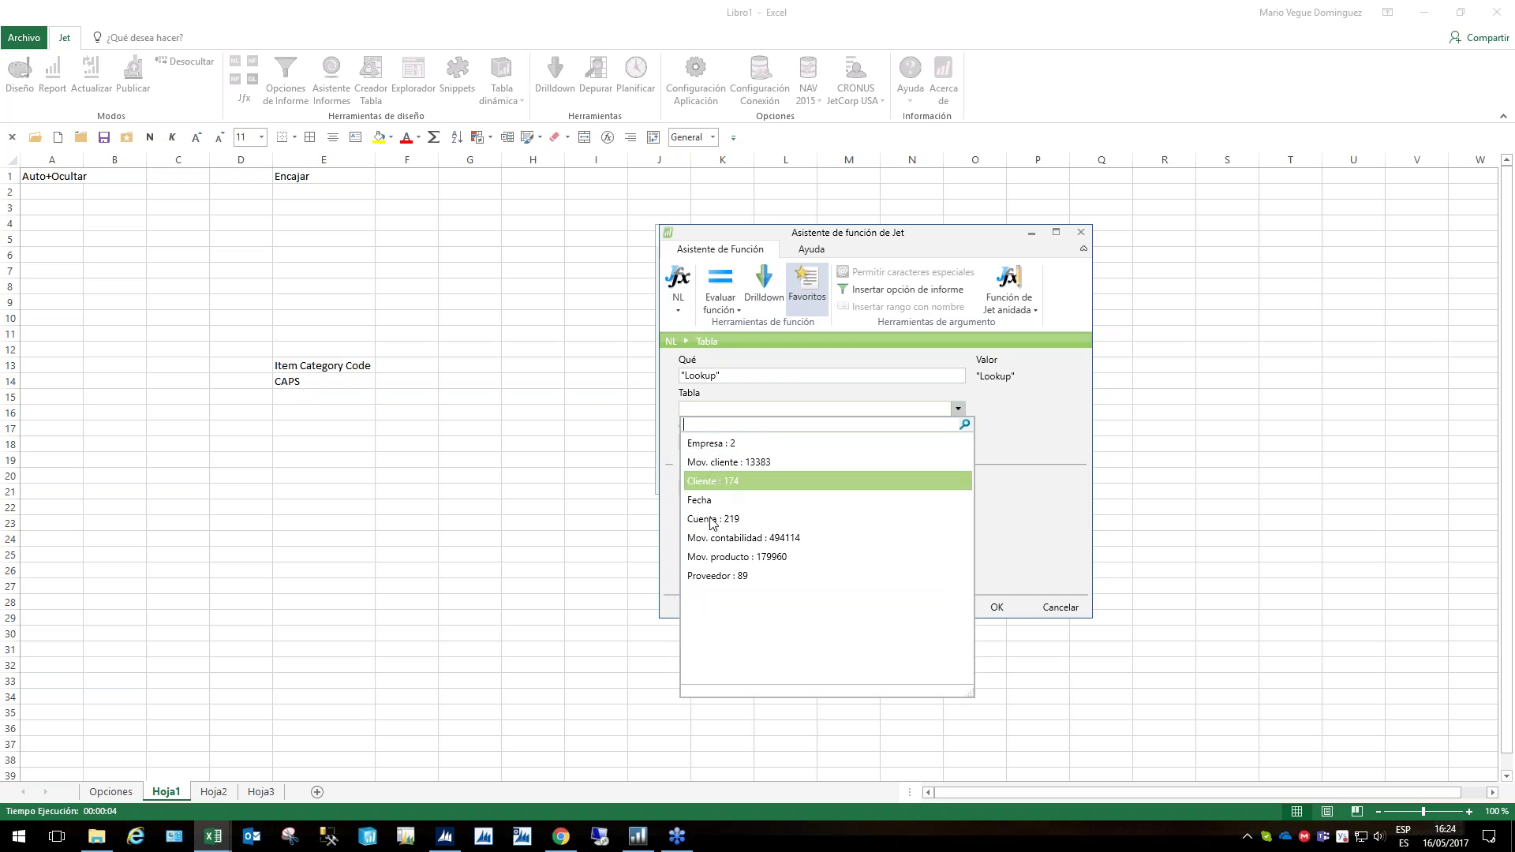
pyautogui.click(764, 412)
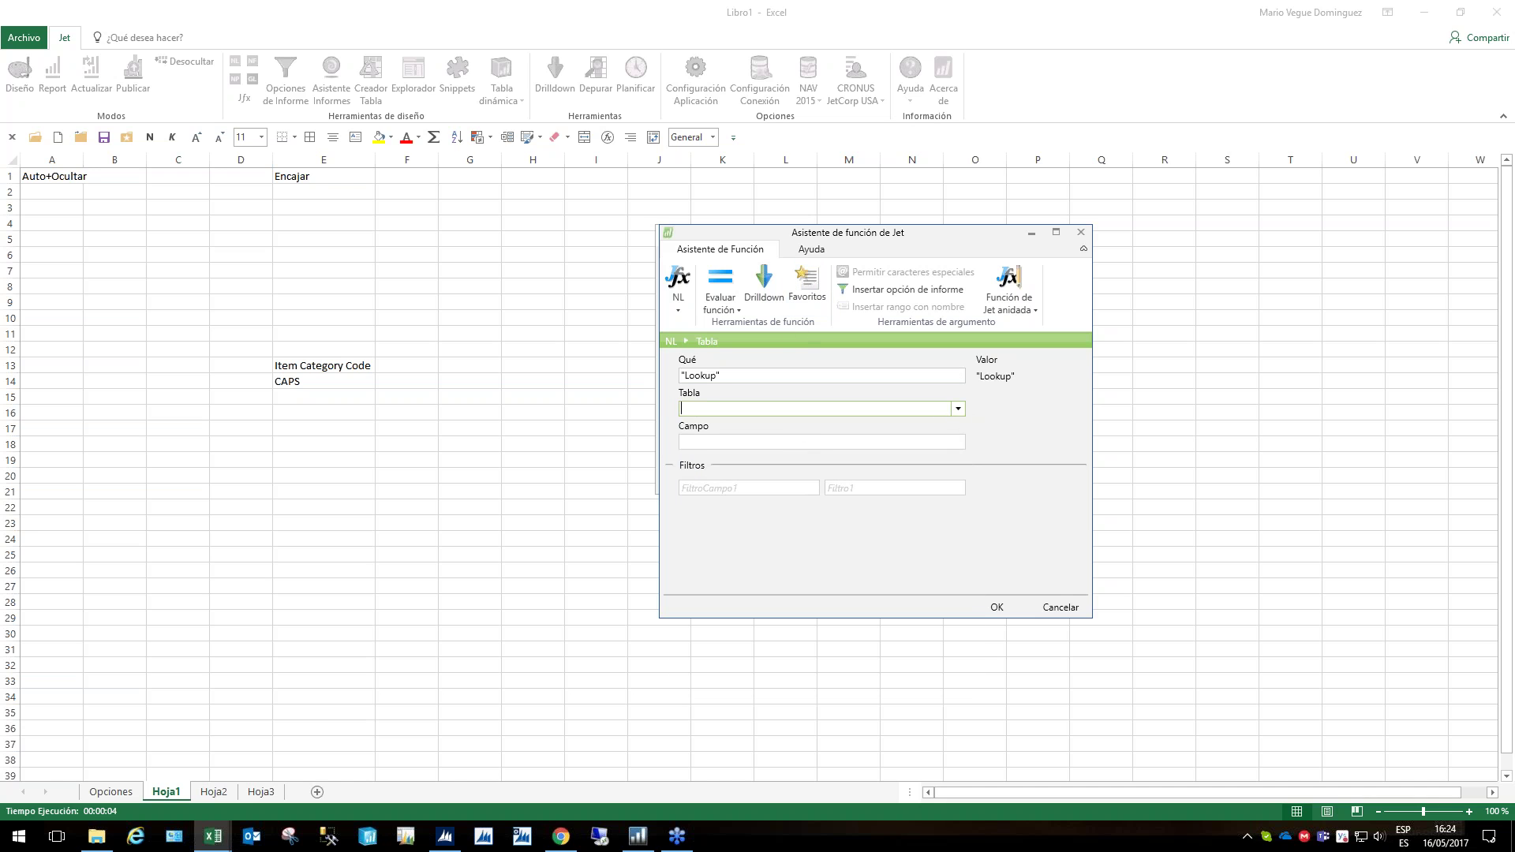
pyautogui.click(957, 409)
pyautogui.write('va')
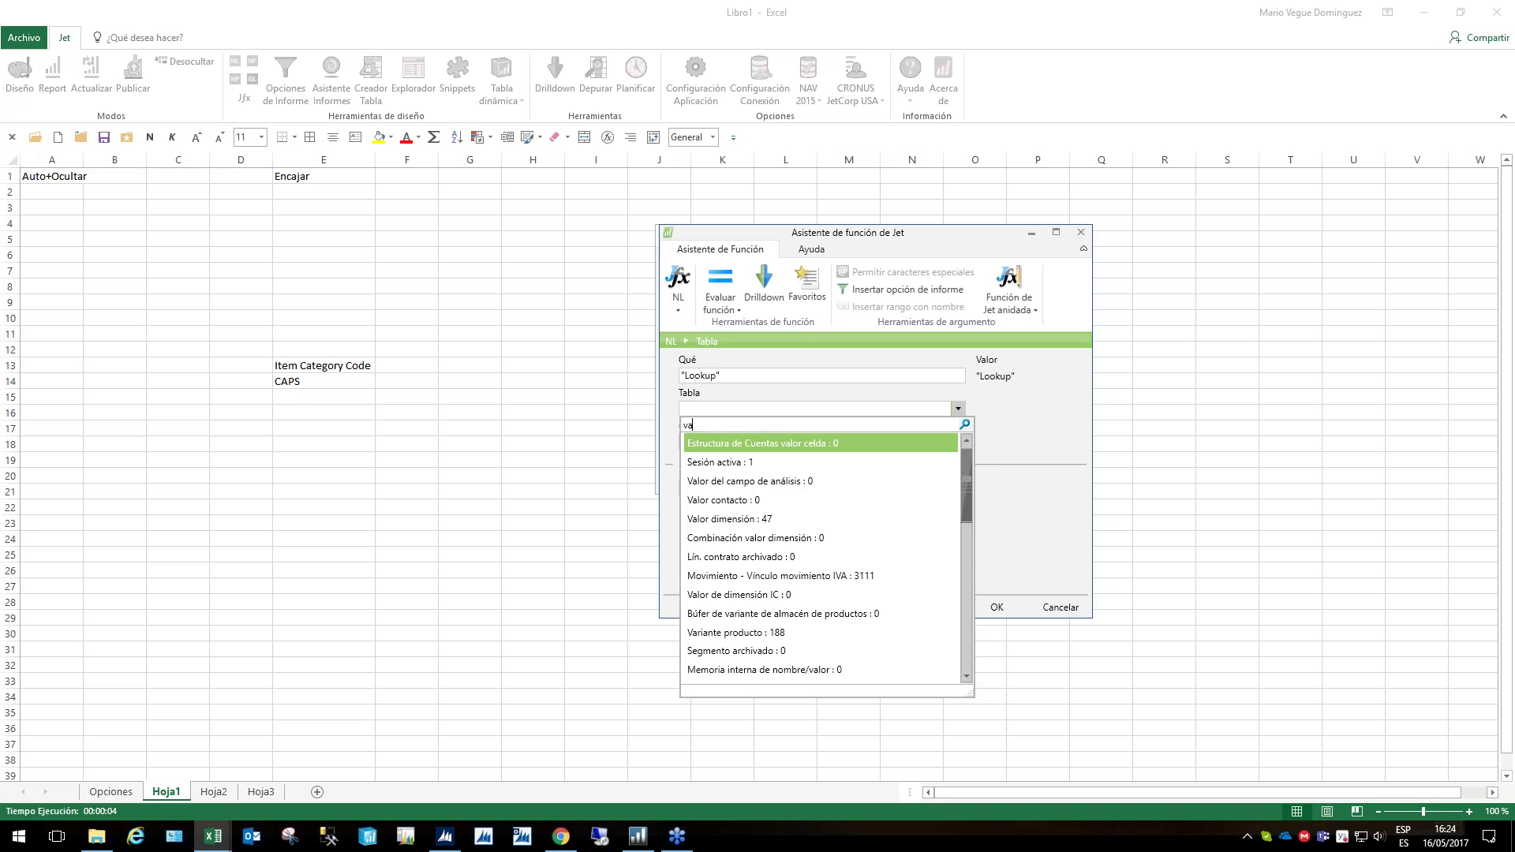
pyautogui.write('lor dim')
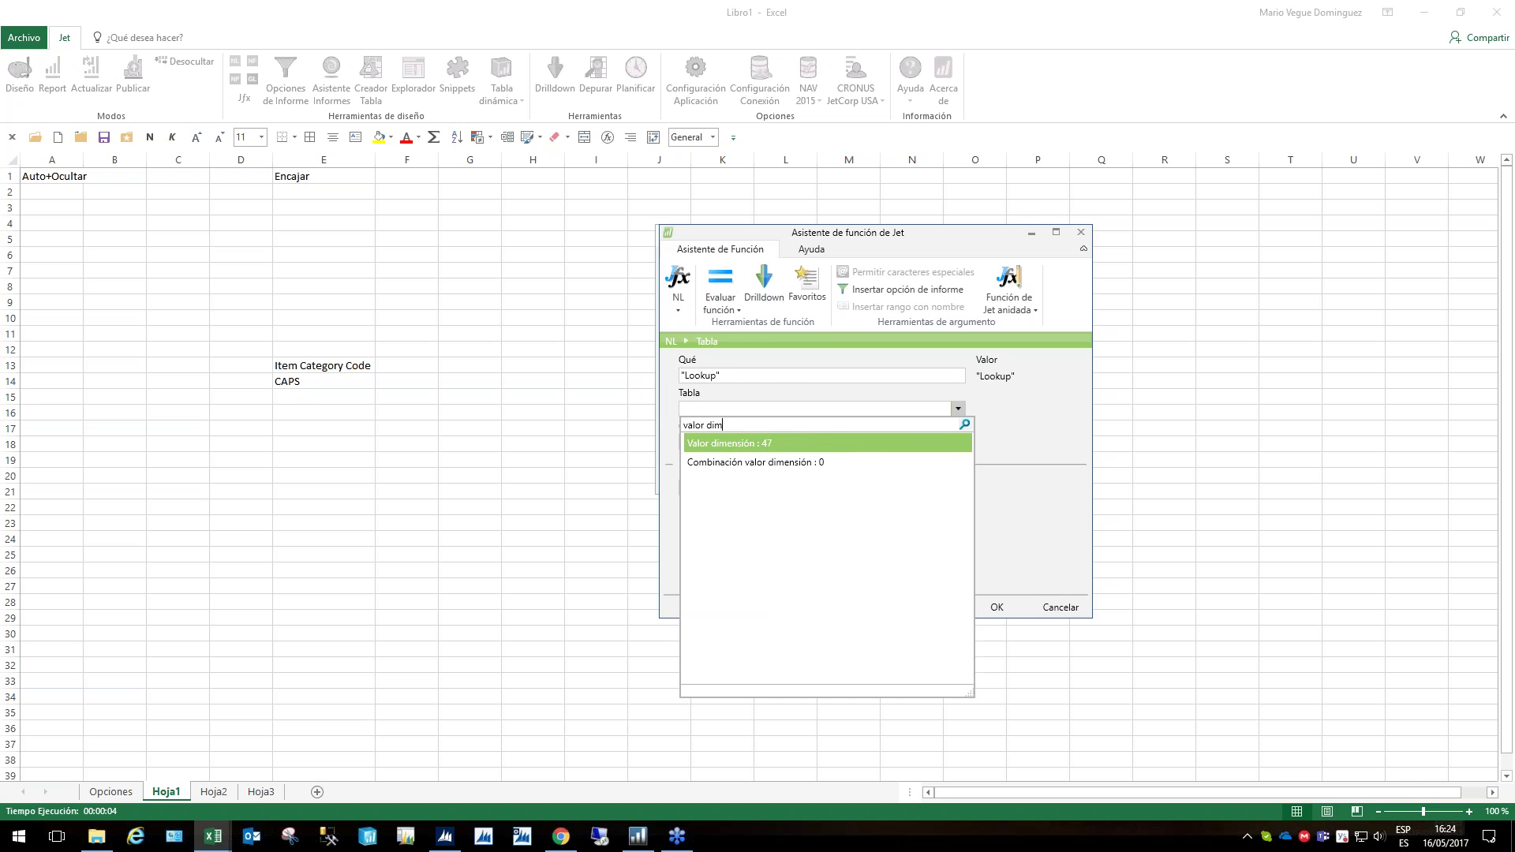
pyautogui.press('Return')
# Make the lookup return Código filtered to Cód. dimensión ITEMCATEGORY, and confirm it
pyautogui.click(821, 442)
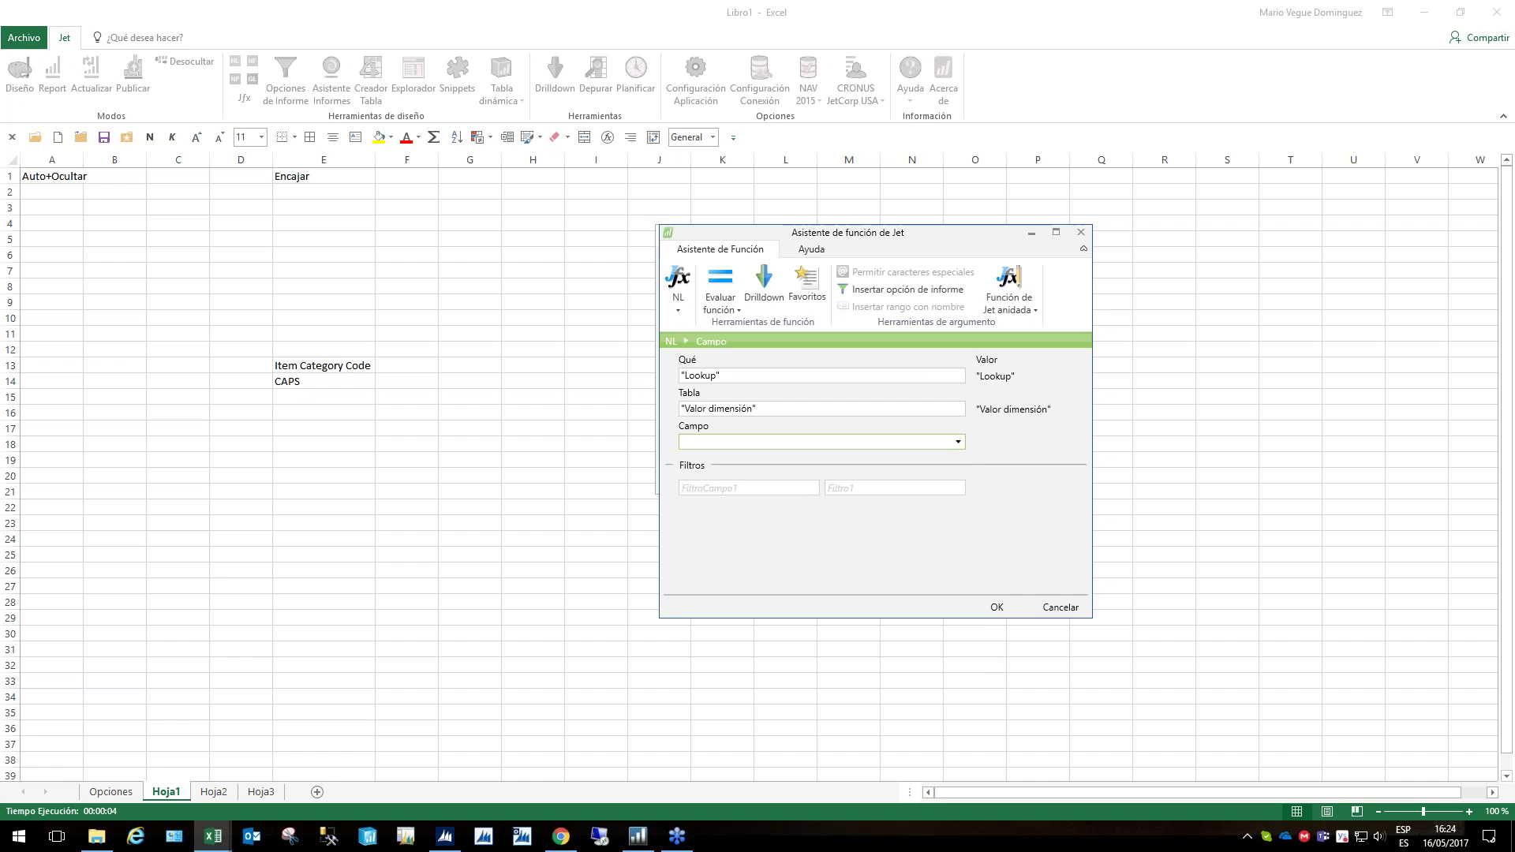
pyautogui.click(958, 441)
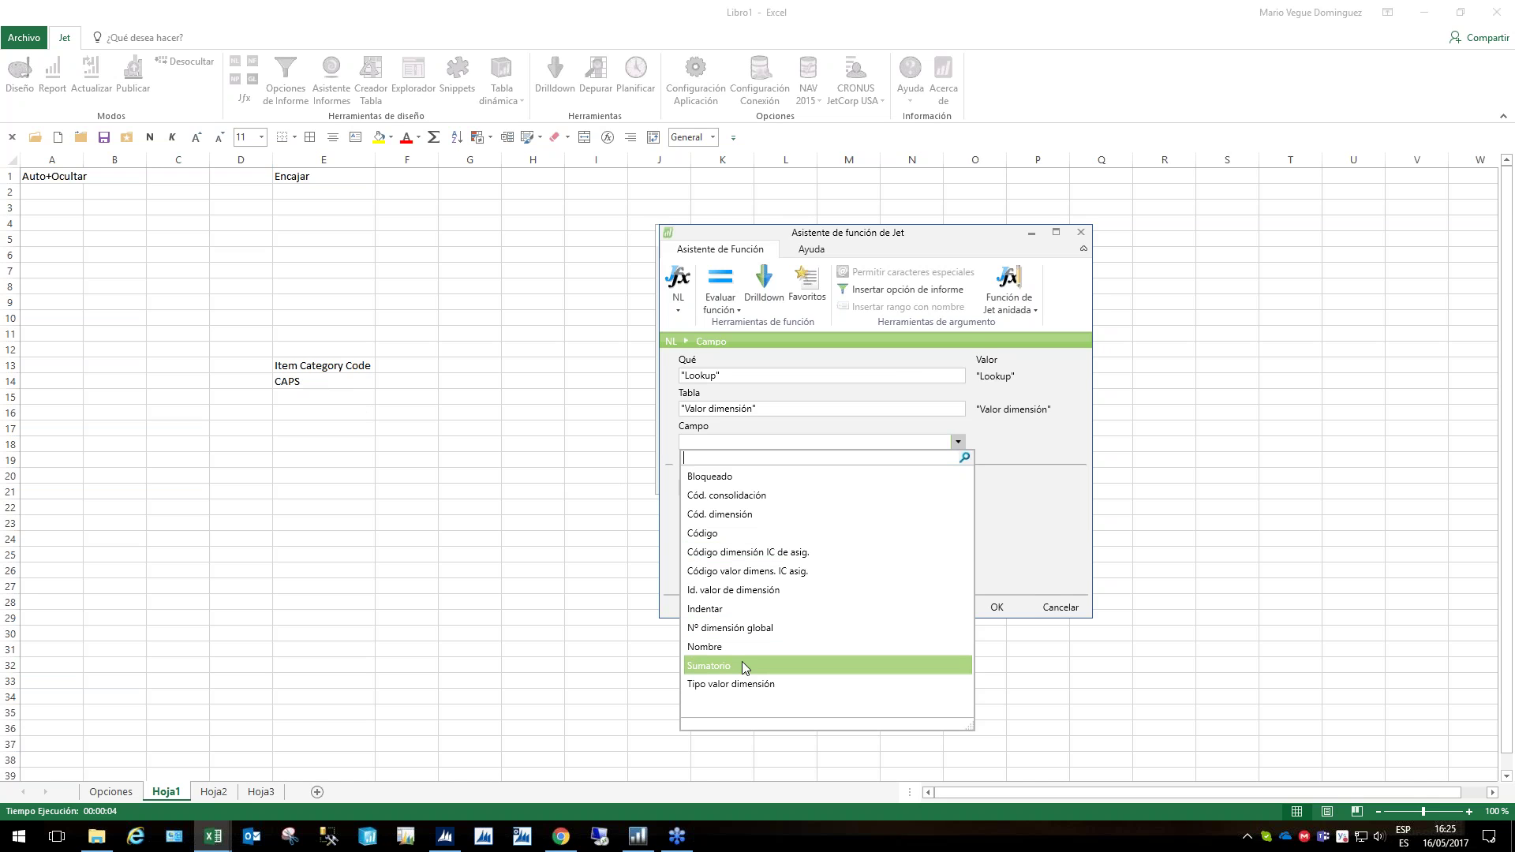
pyautogui.click(712, 535)
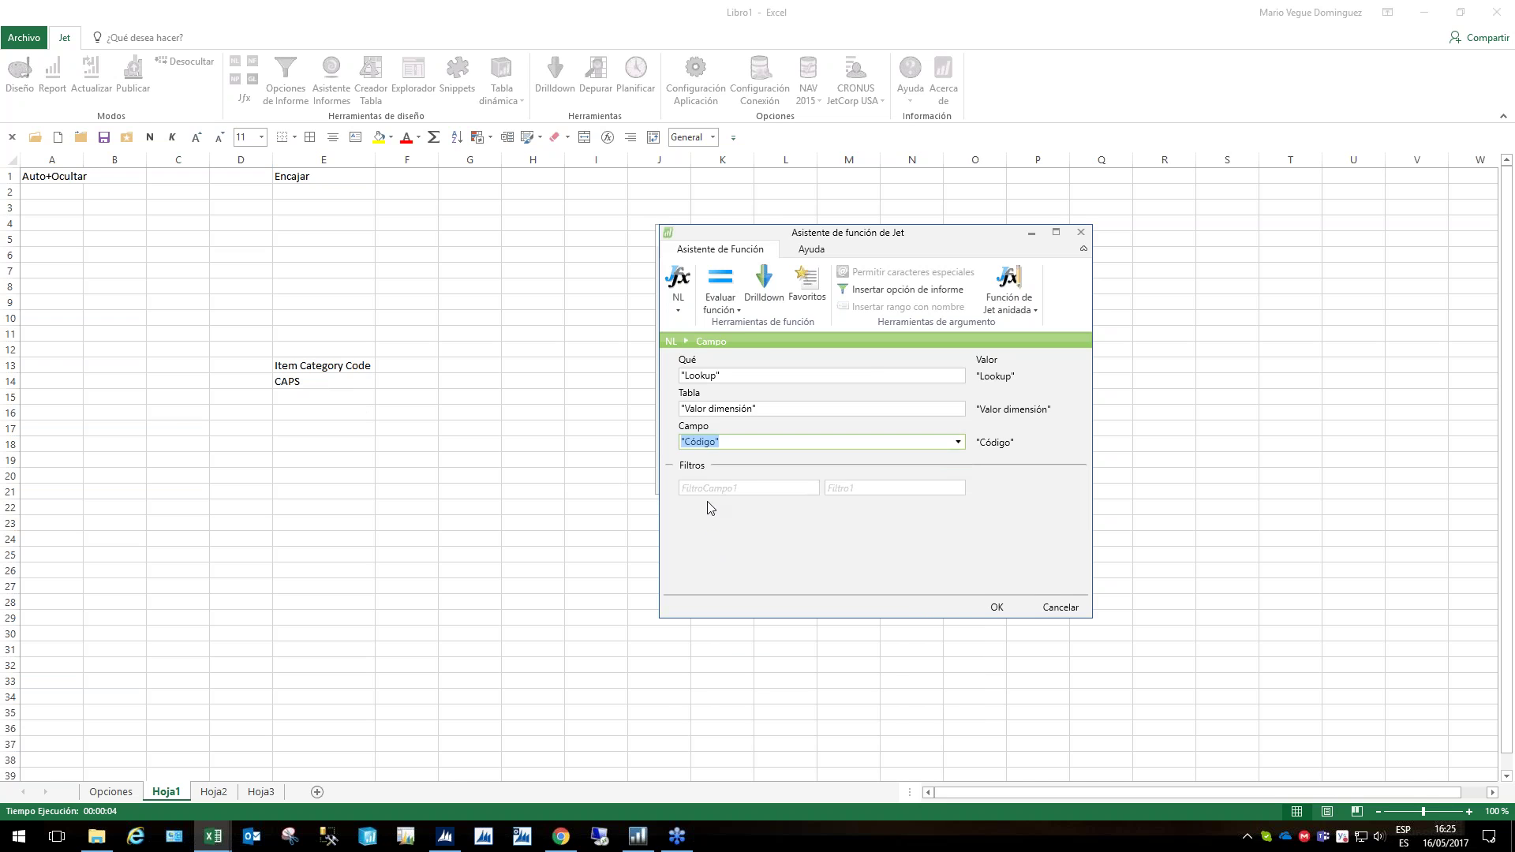
pyautogui.click(811, 488)
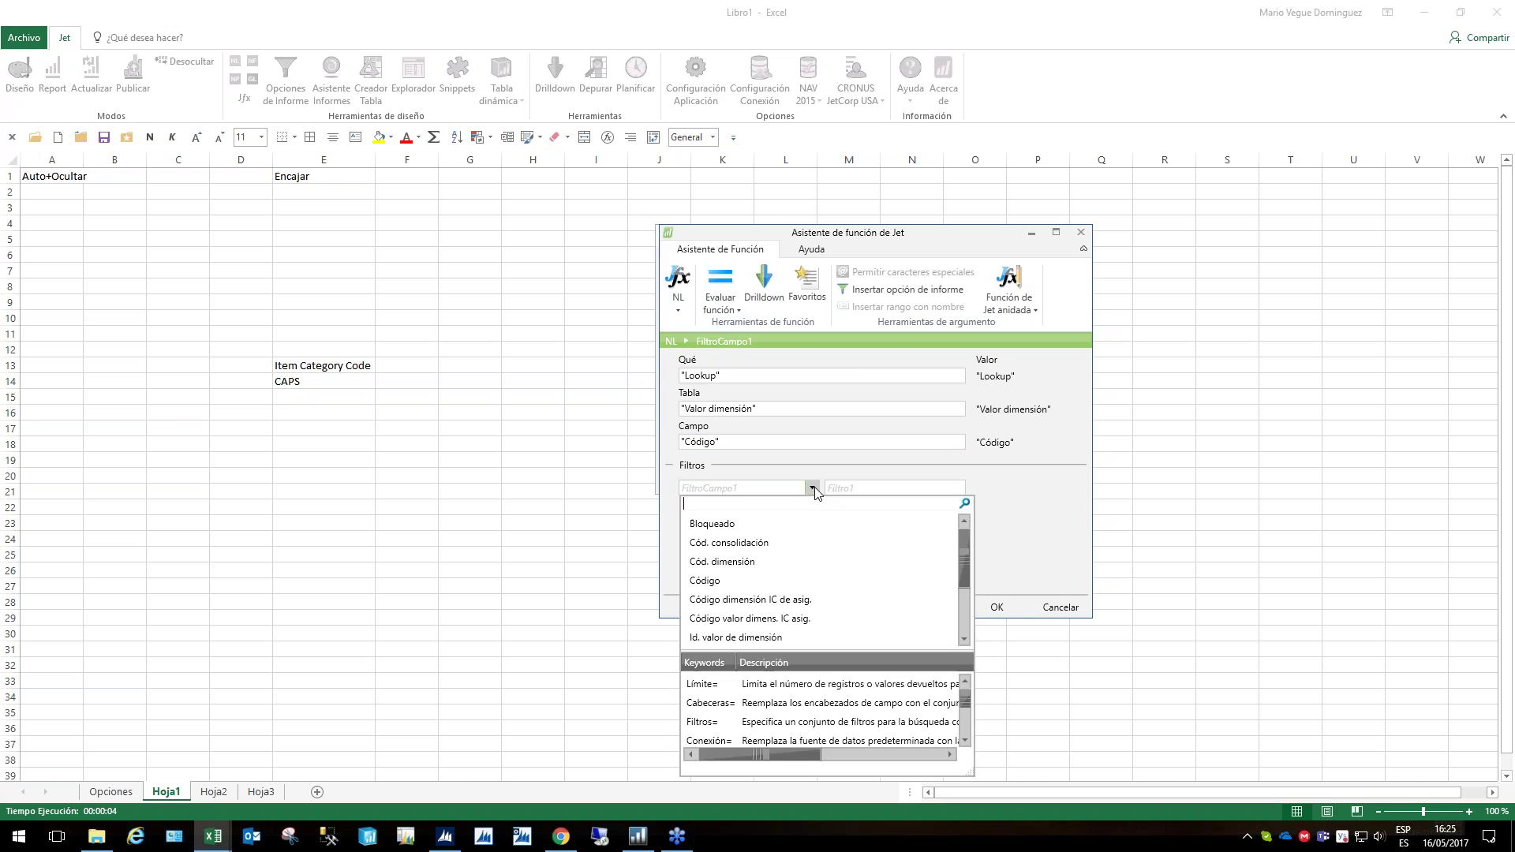
pyautogui.write('cód. d')
pyautogui.press('Return')
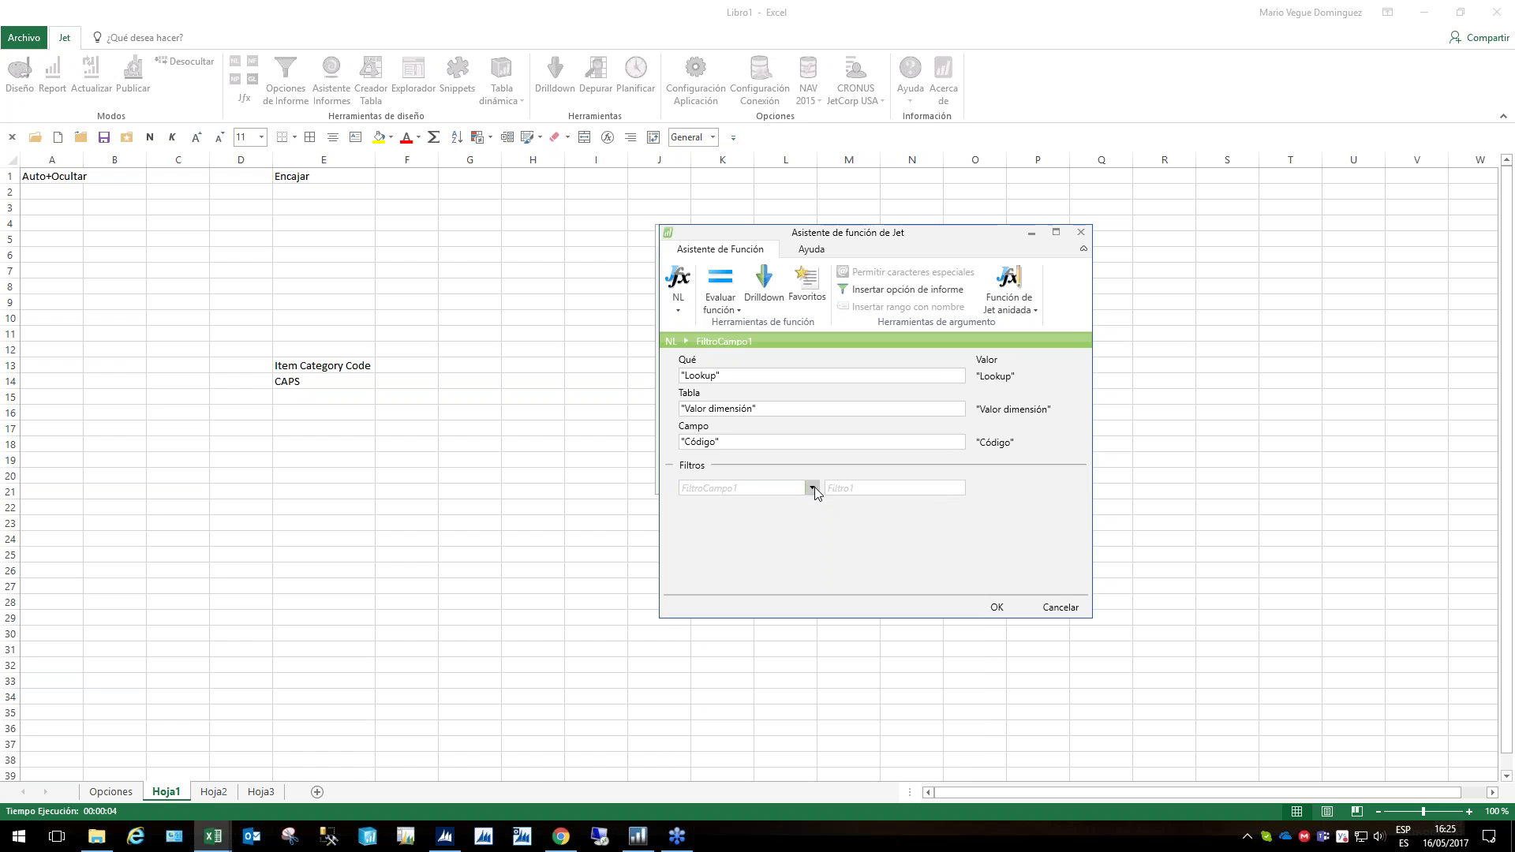
pyautogui.press('F4')
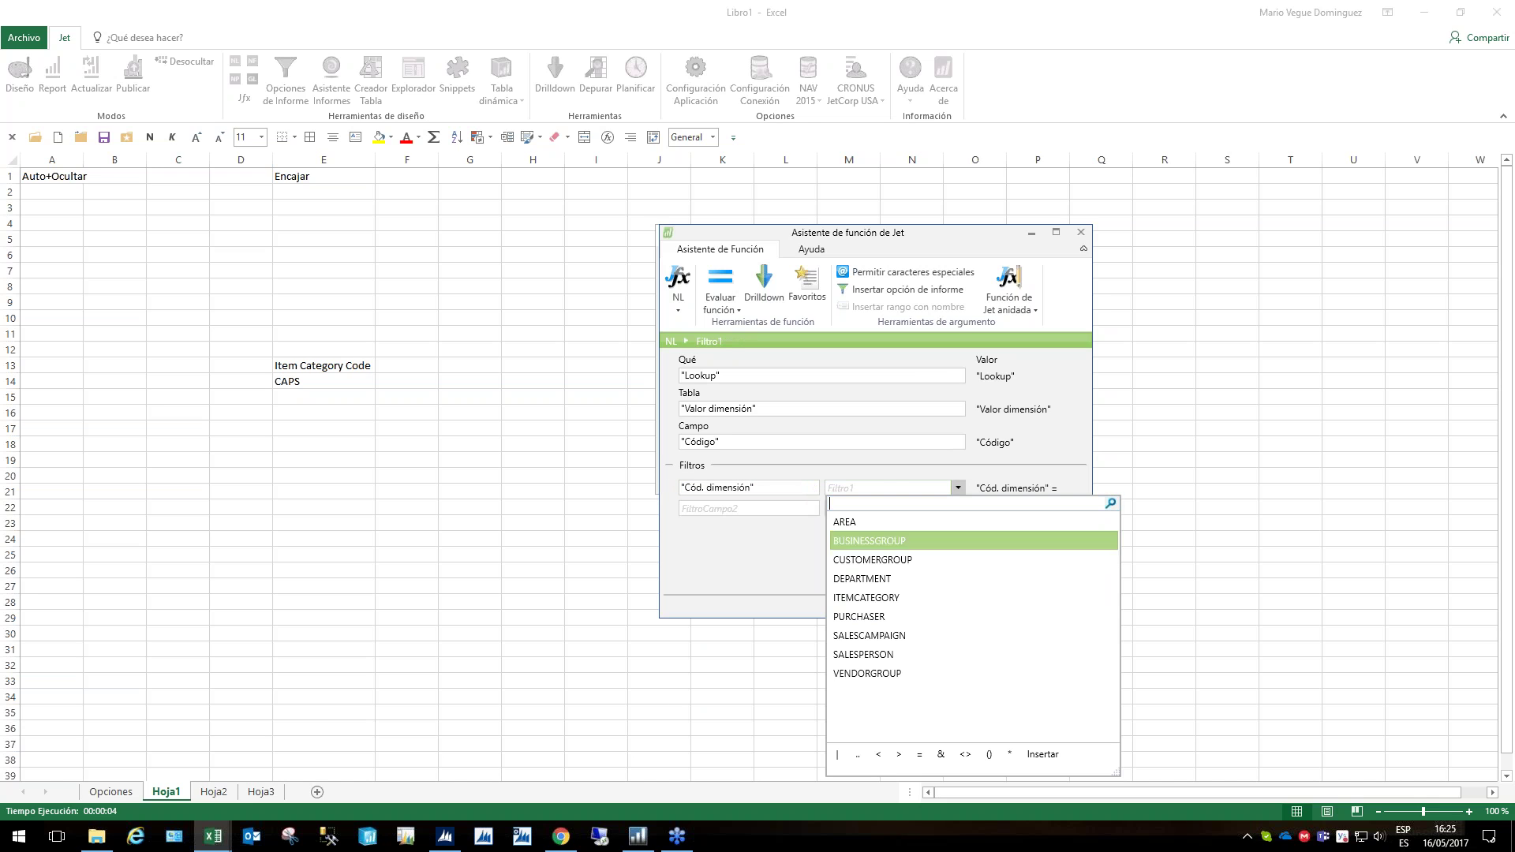
pyautogui.click(885, 599)
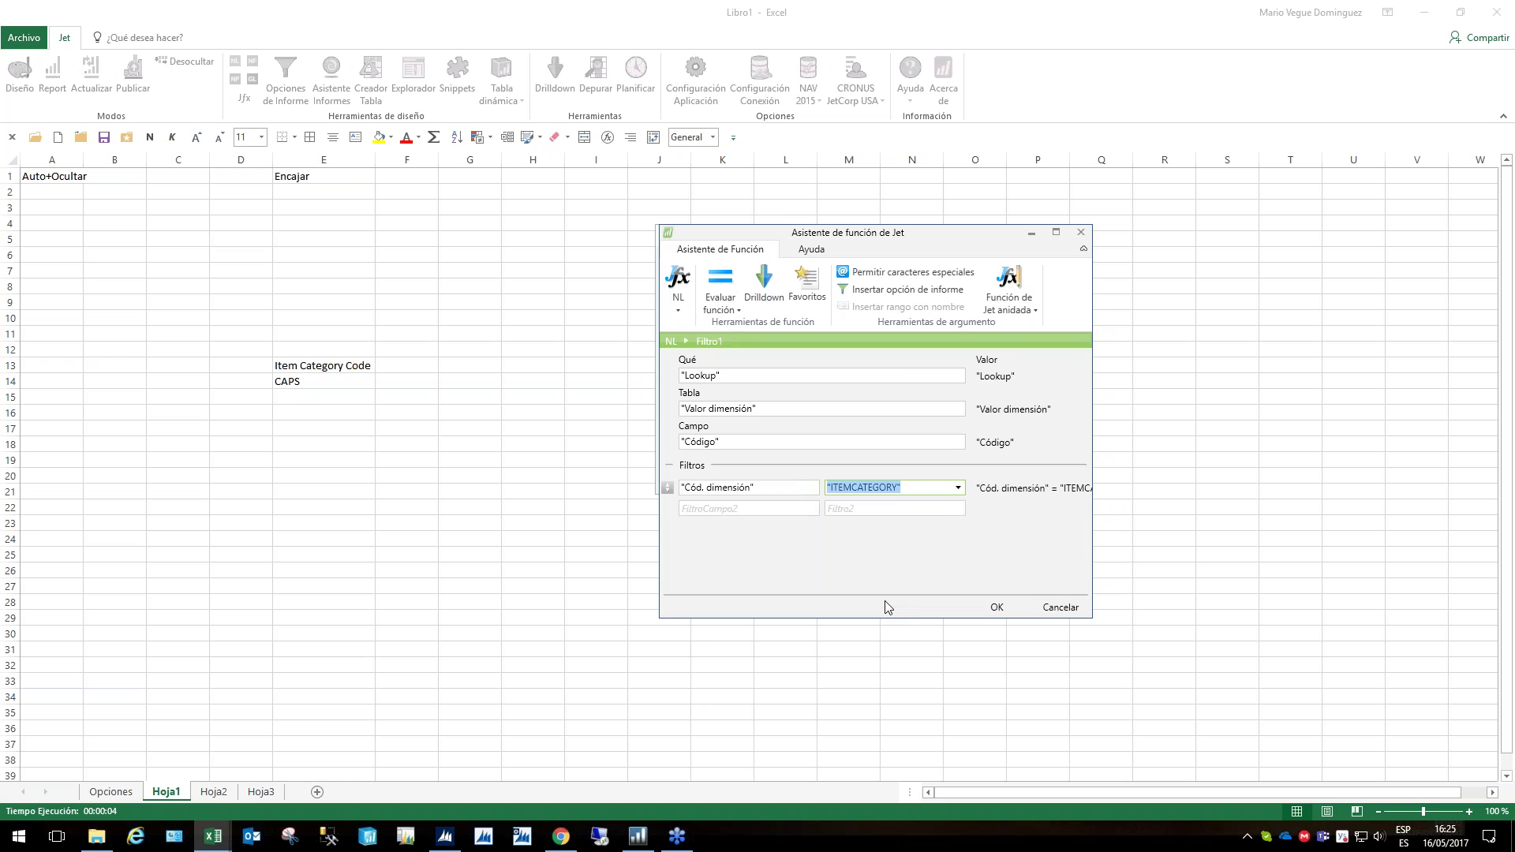
pyautogui.click(1001, 607)
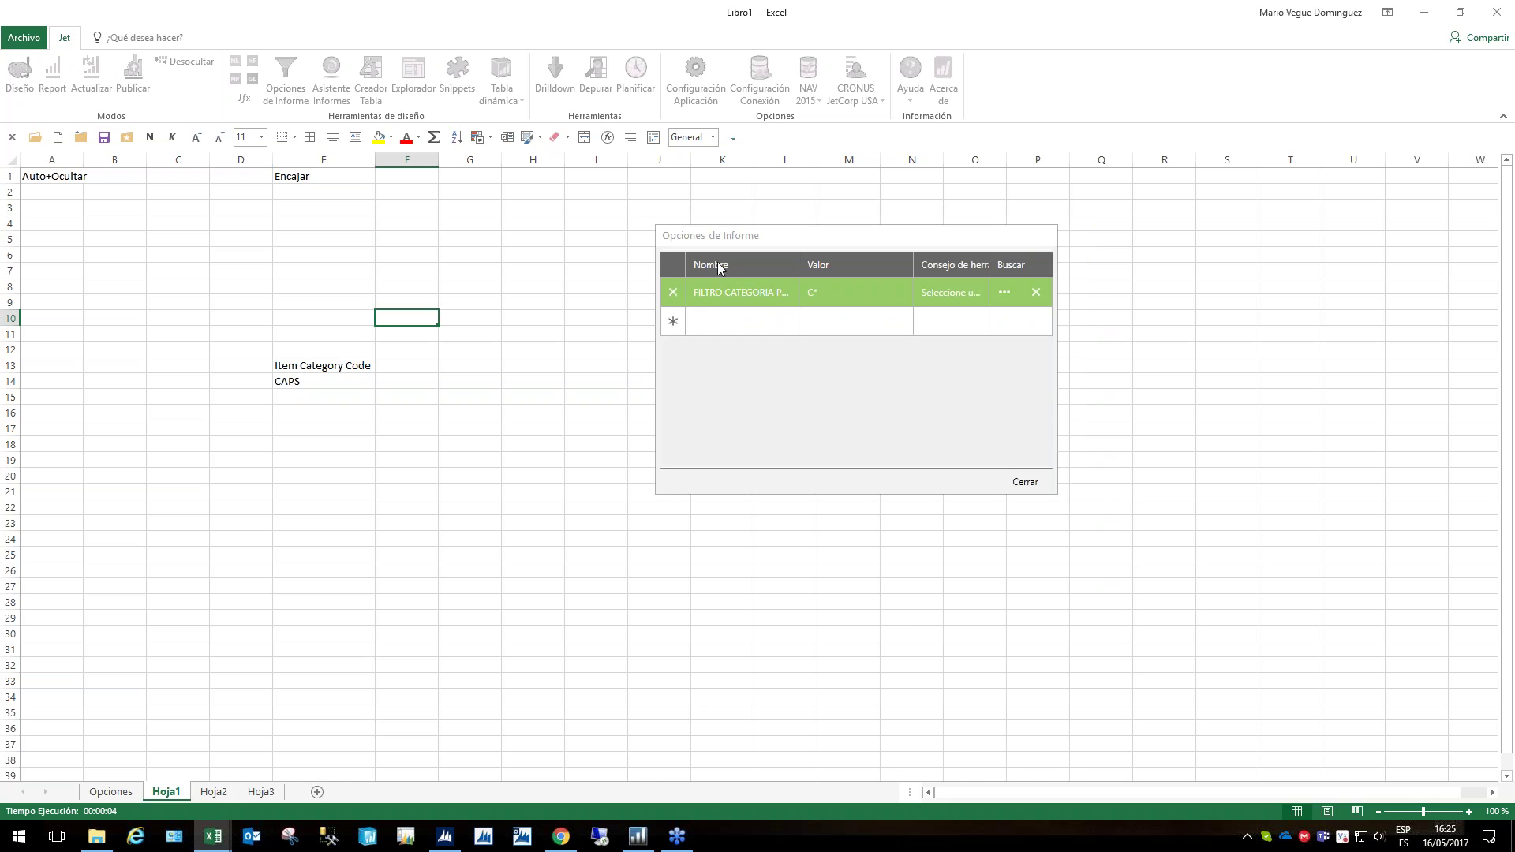
# Set the category filter value to <>'' instead of C* through the value lookup
pyautogui.click(1025, 481)
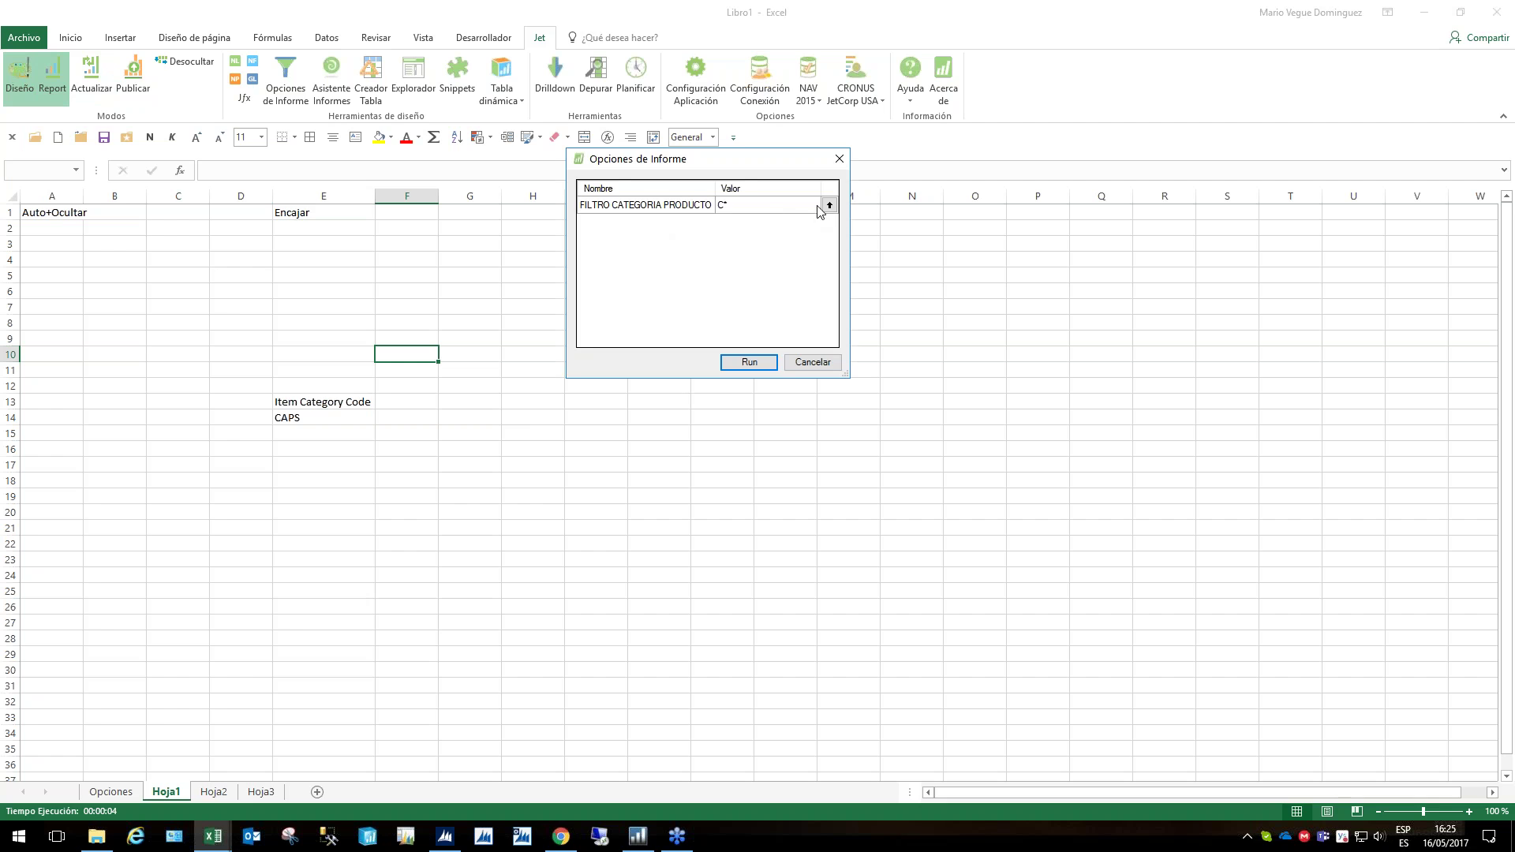
pyautogui.click(828, 206)
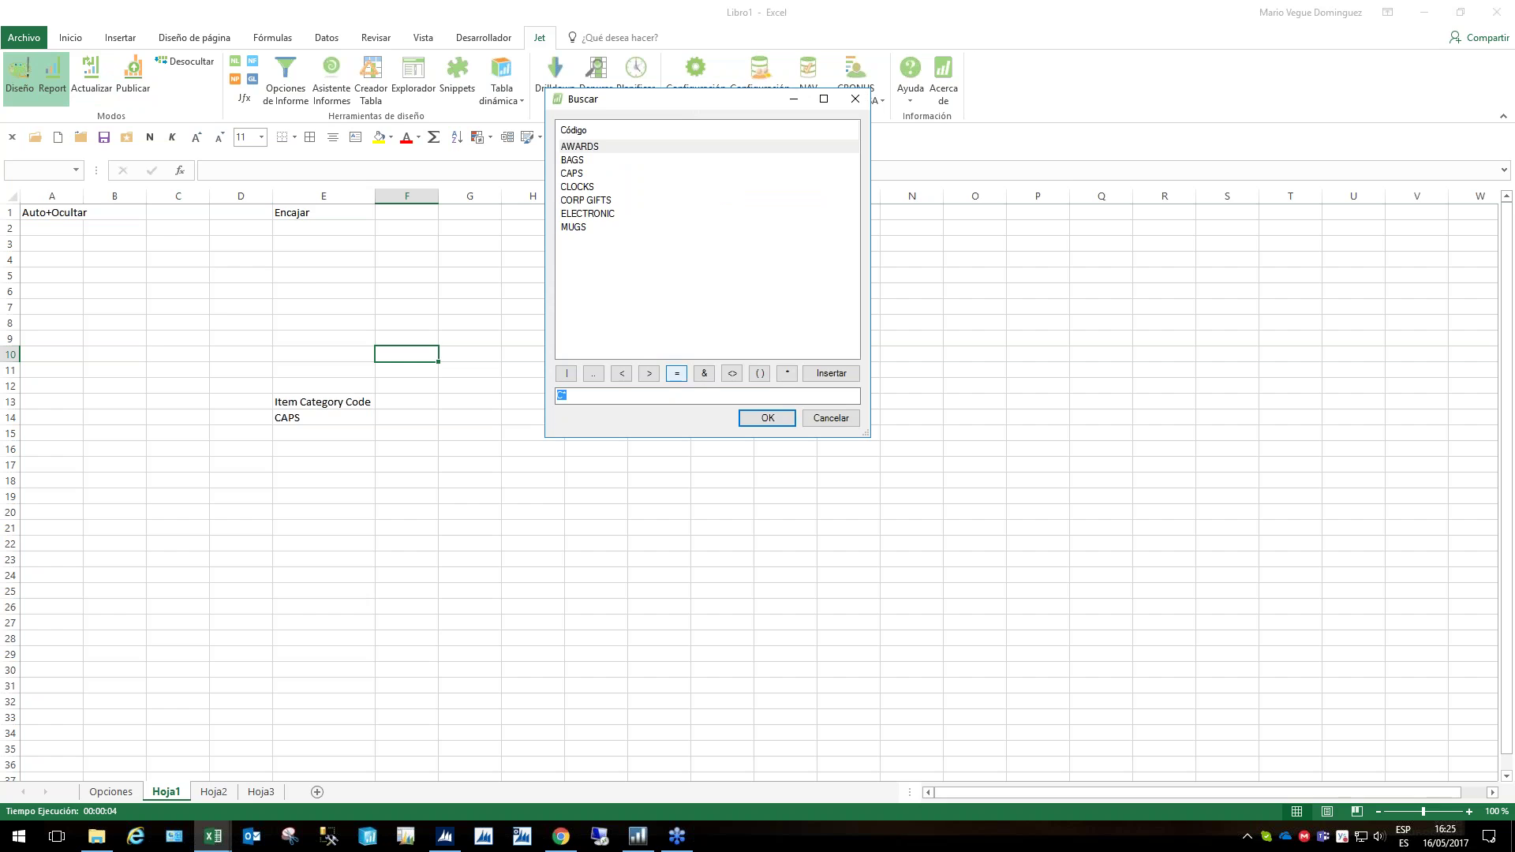
pyautogui.click(730, 374)
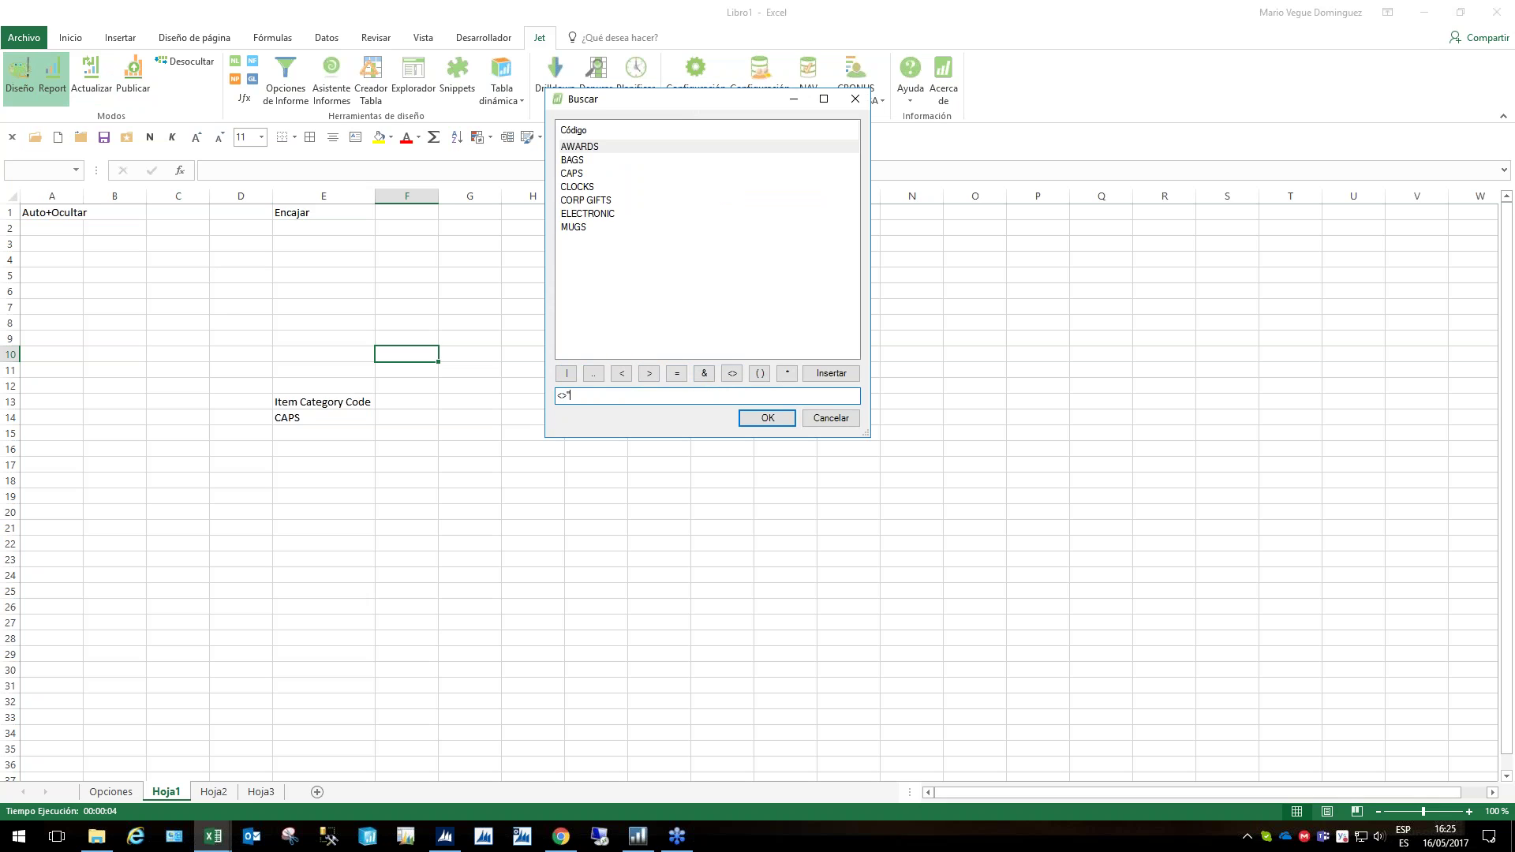
pyautogui.click(776, 421)
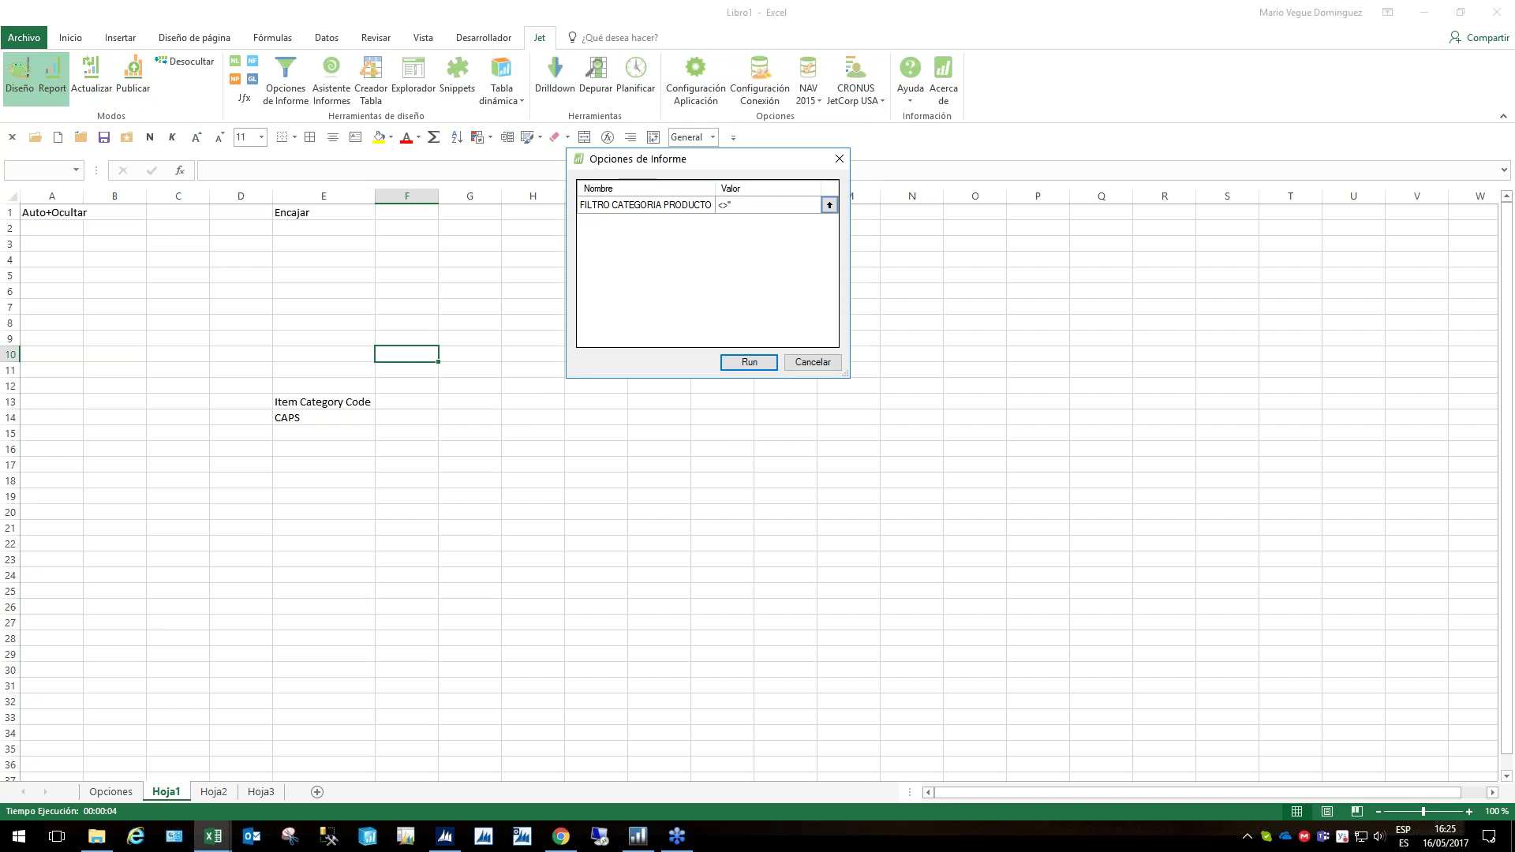
# Run the report listing all seven categories, check the AWARDS formula, and return to design
pyautogui.click(754, 363)
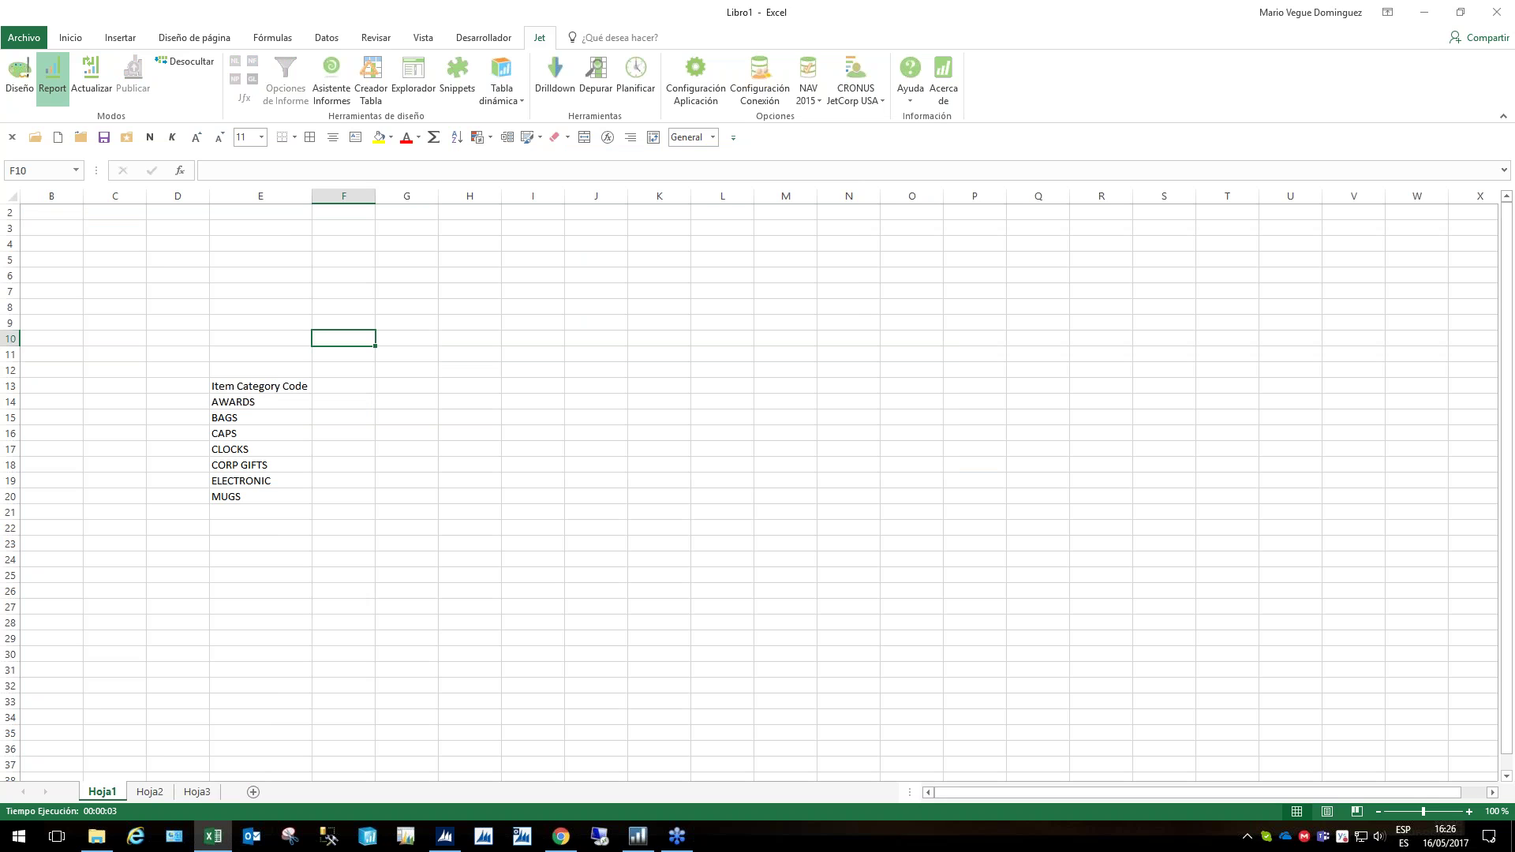
pyautogui.click(250, 402)
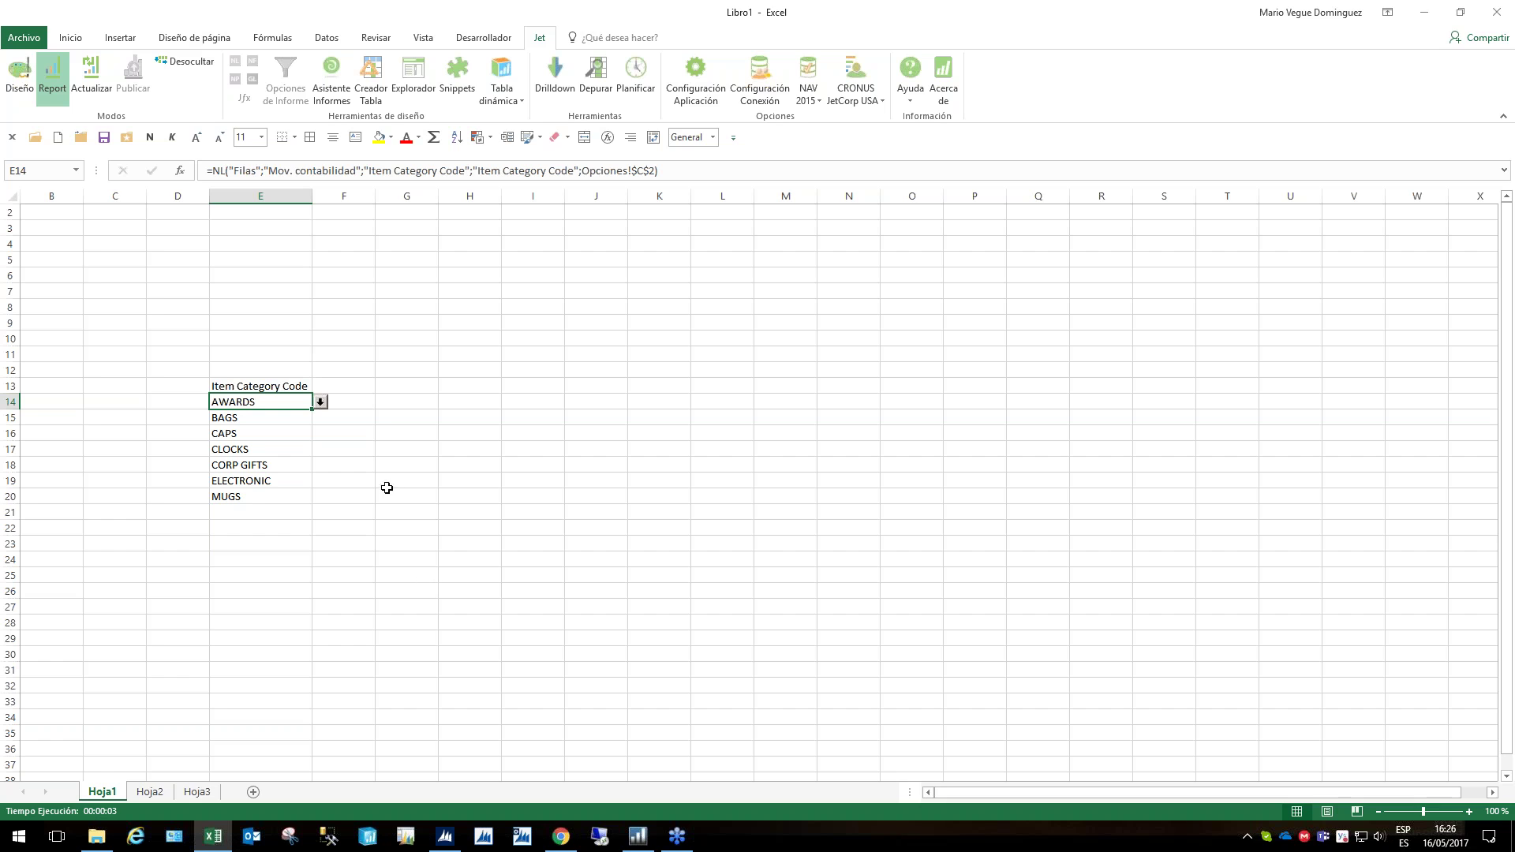
pyautogui.click(19, 75)
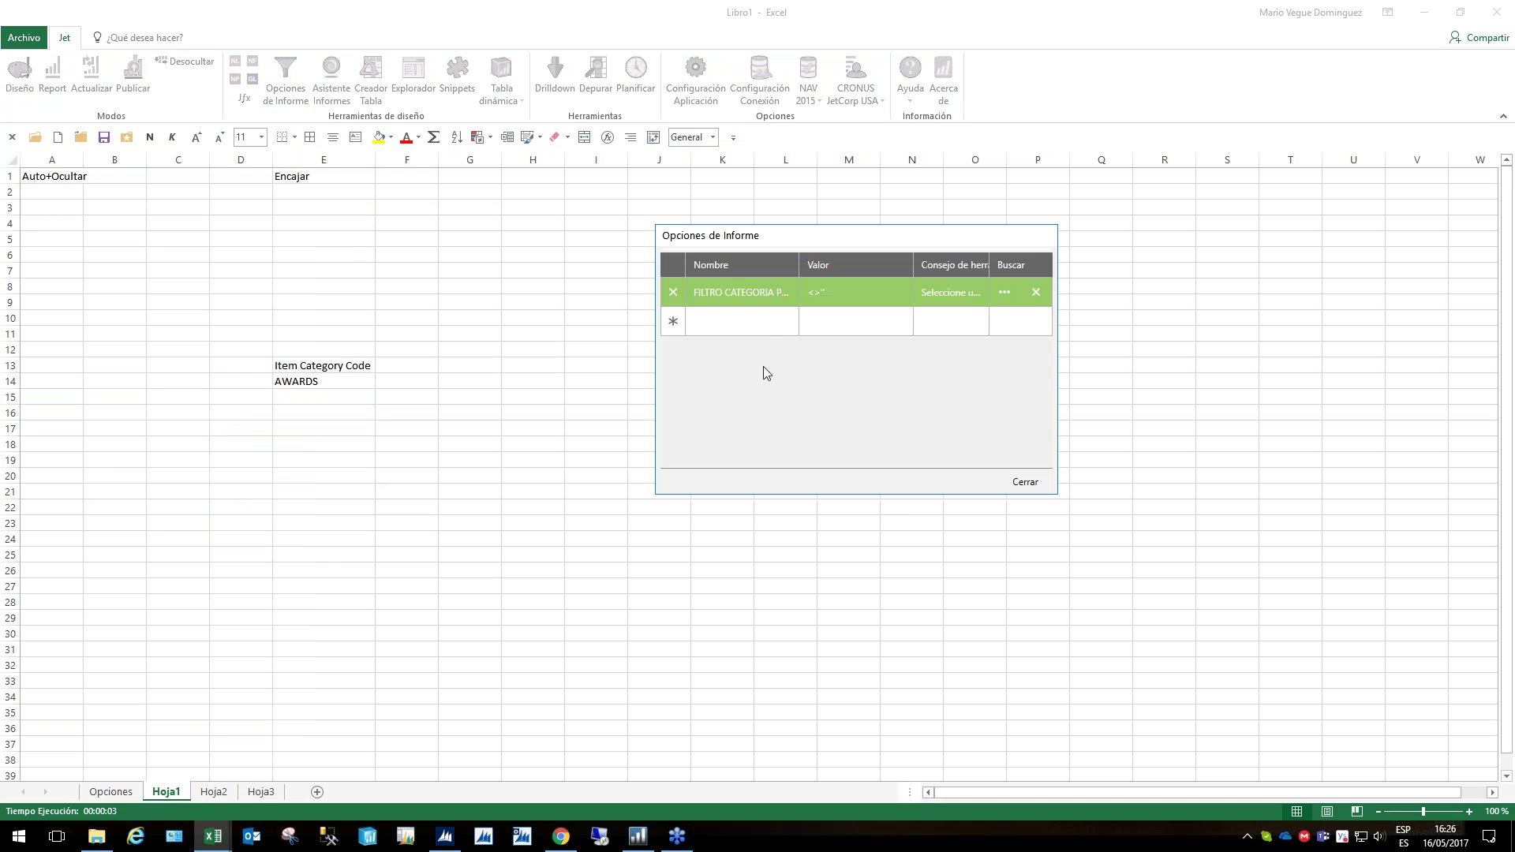
# Add report option FILTRO DE FECHA, value 01/01/17..31/12/17, tooltip 'Seleccione una fecha', then close the list
pyautogui.click(730, 320)
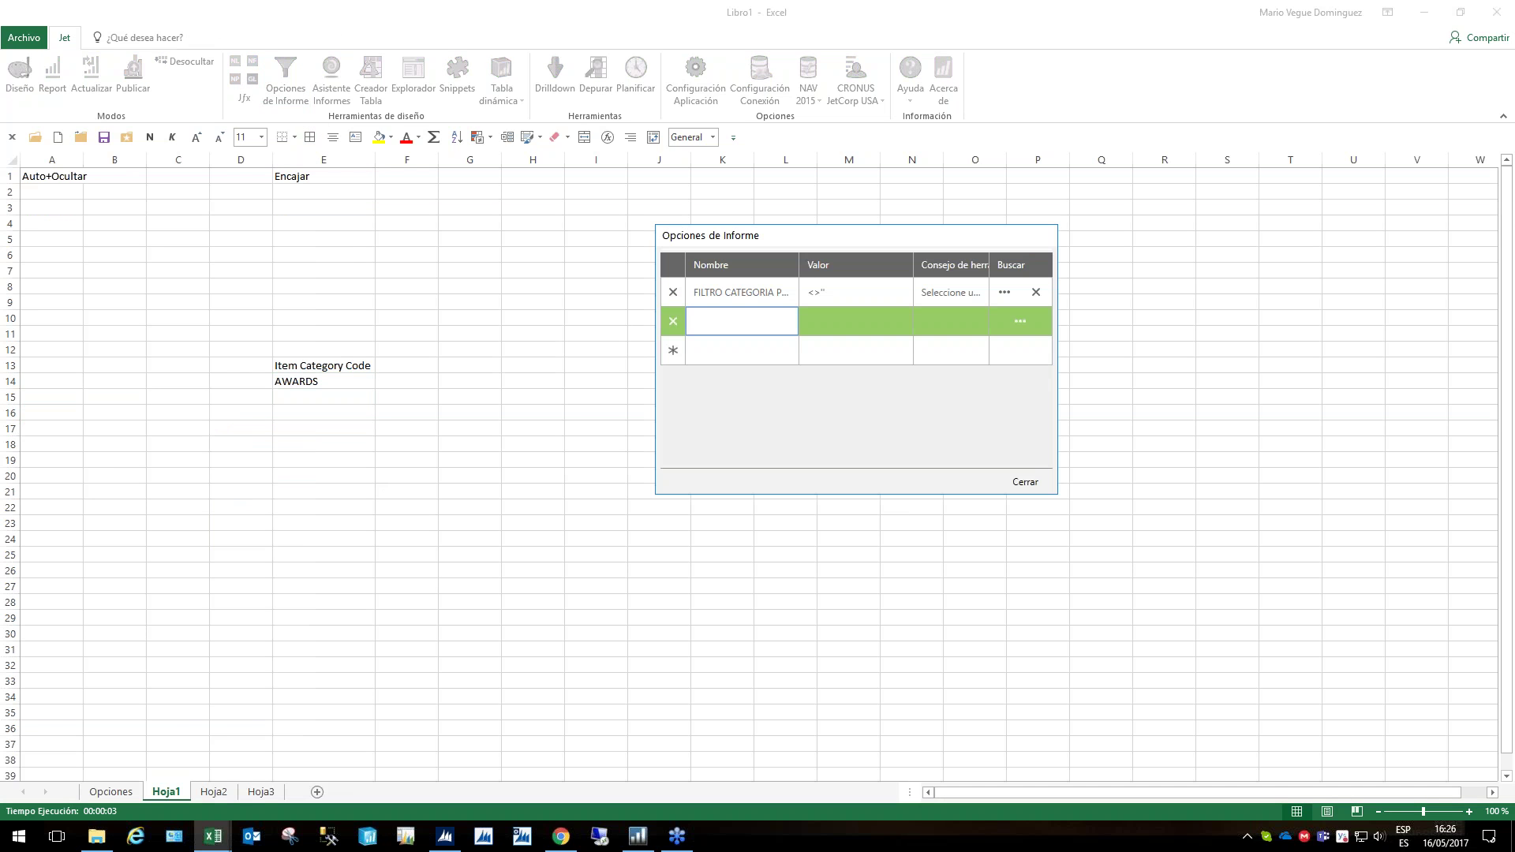
pyautogui.press('capslock')
pyautogui.write('FILTRO DE FECHA')
pyautogui.click(855, 321)
pyautogui.write('01/01/17')
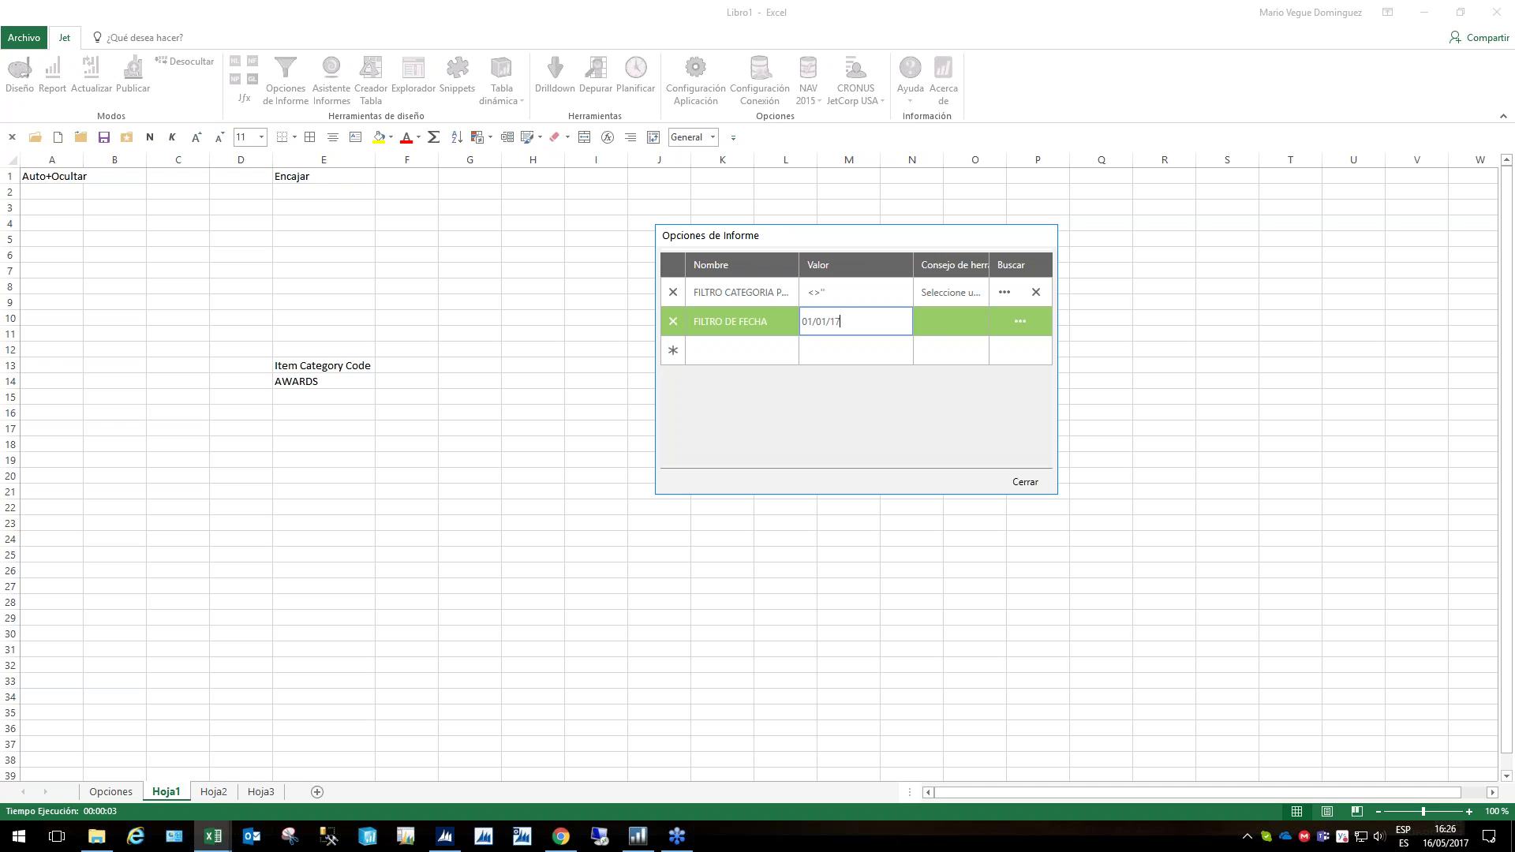
pyautogui.write('..31/12/17')
pyautogui.click(951, 321)
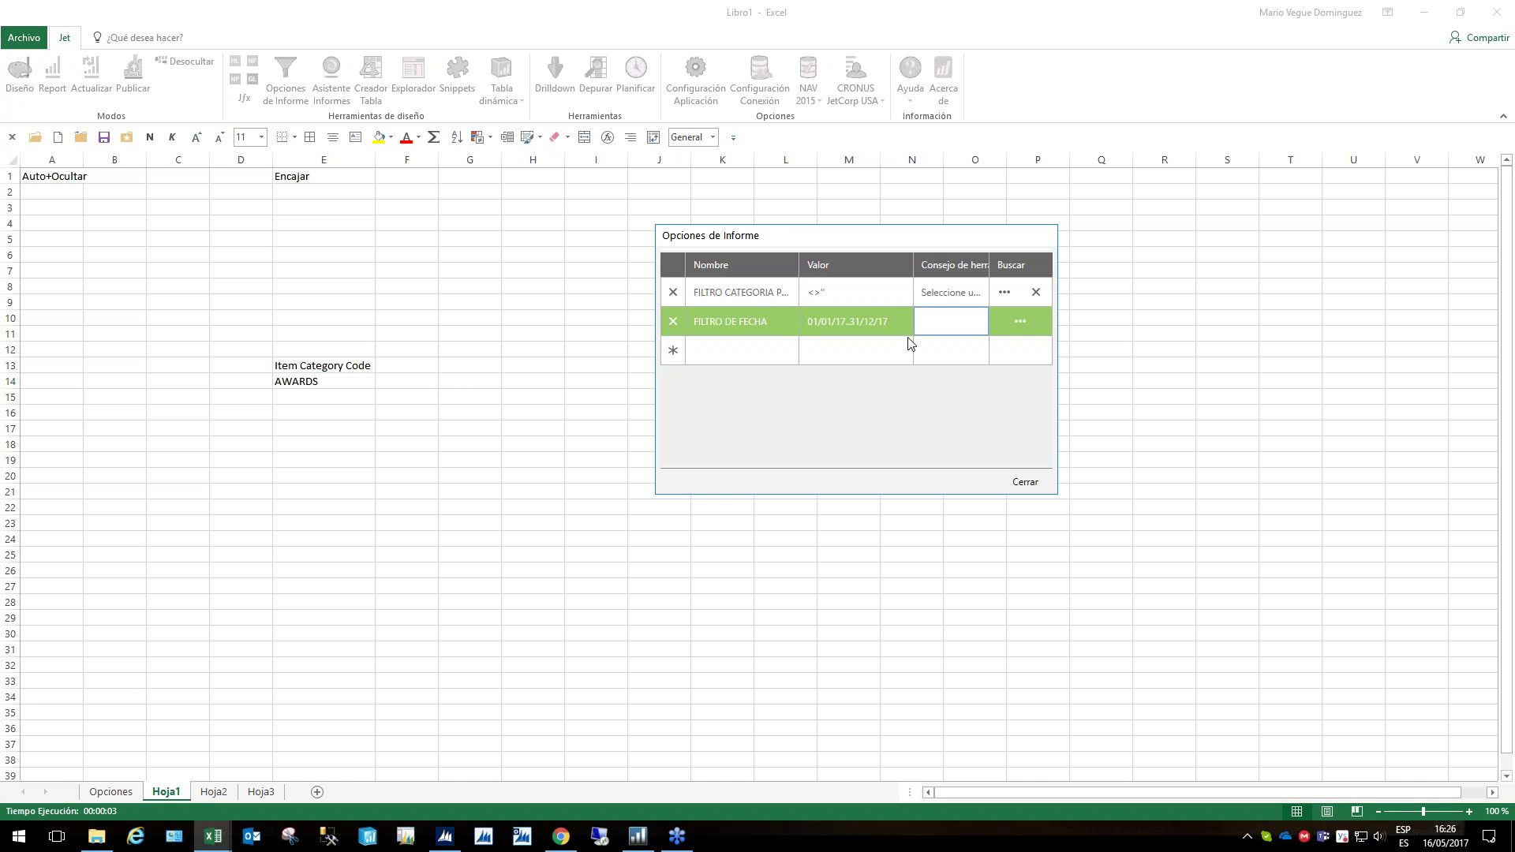
pyautogui.write('s')
pyautogui.press('BackSpace')
pyautogui.press('capslock')
pyautogui.write('Selecc')
pyautogui.write('io')
pyautogui.write('e una fecha')
pyautogui.press('Return')
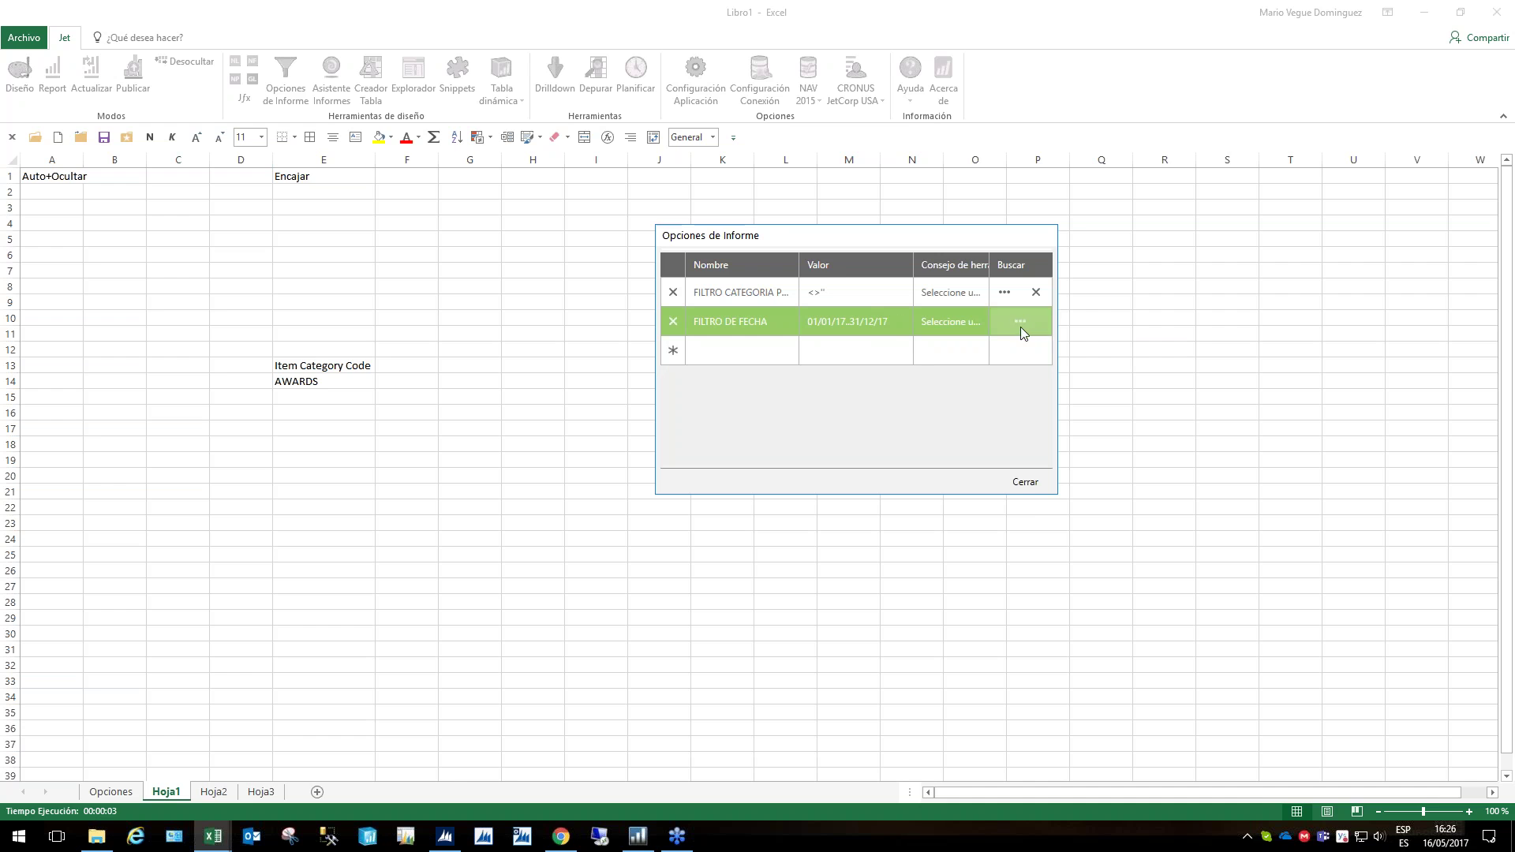
pyautogui.click(1024, 482)
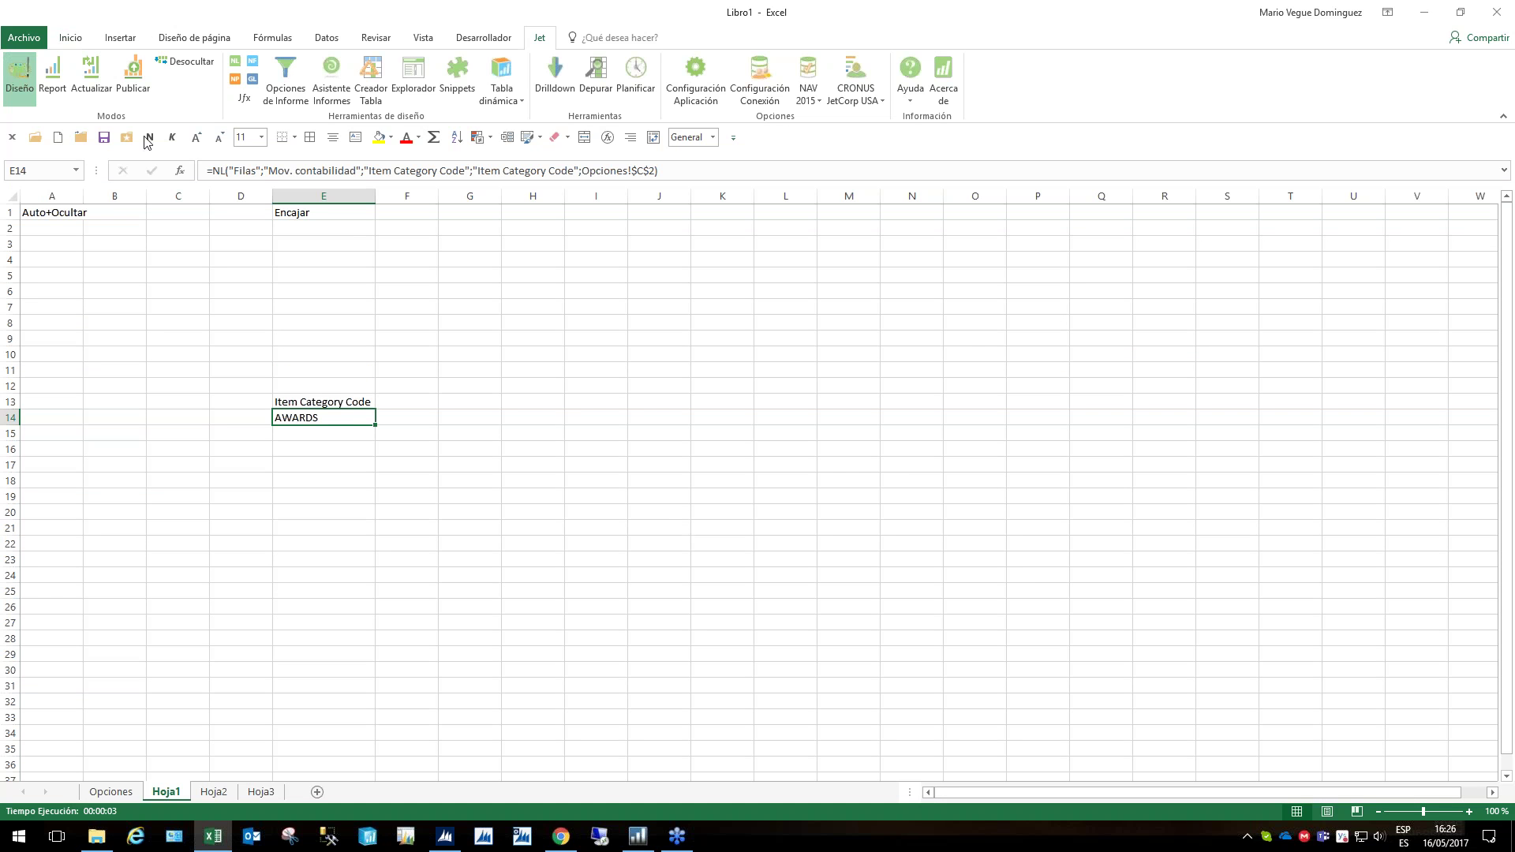
# Preview the report's option prompts, cancel the run, and reopen E14's formula in the Jet Function Wizard
pyautogui.click(52, 75)
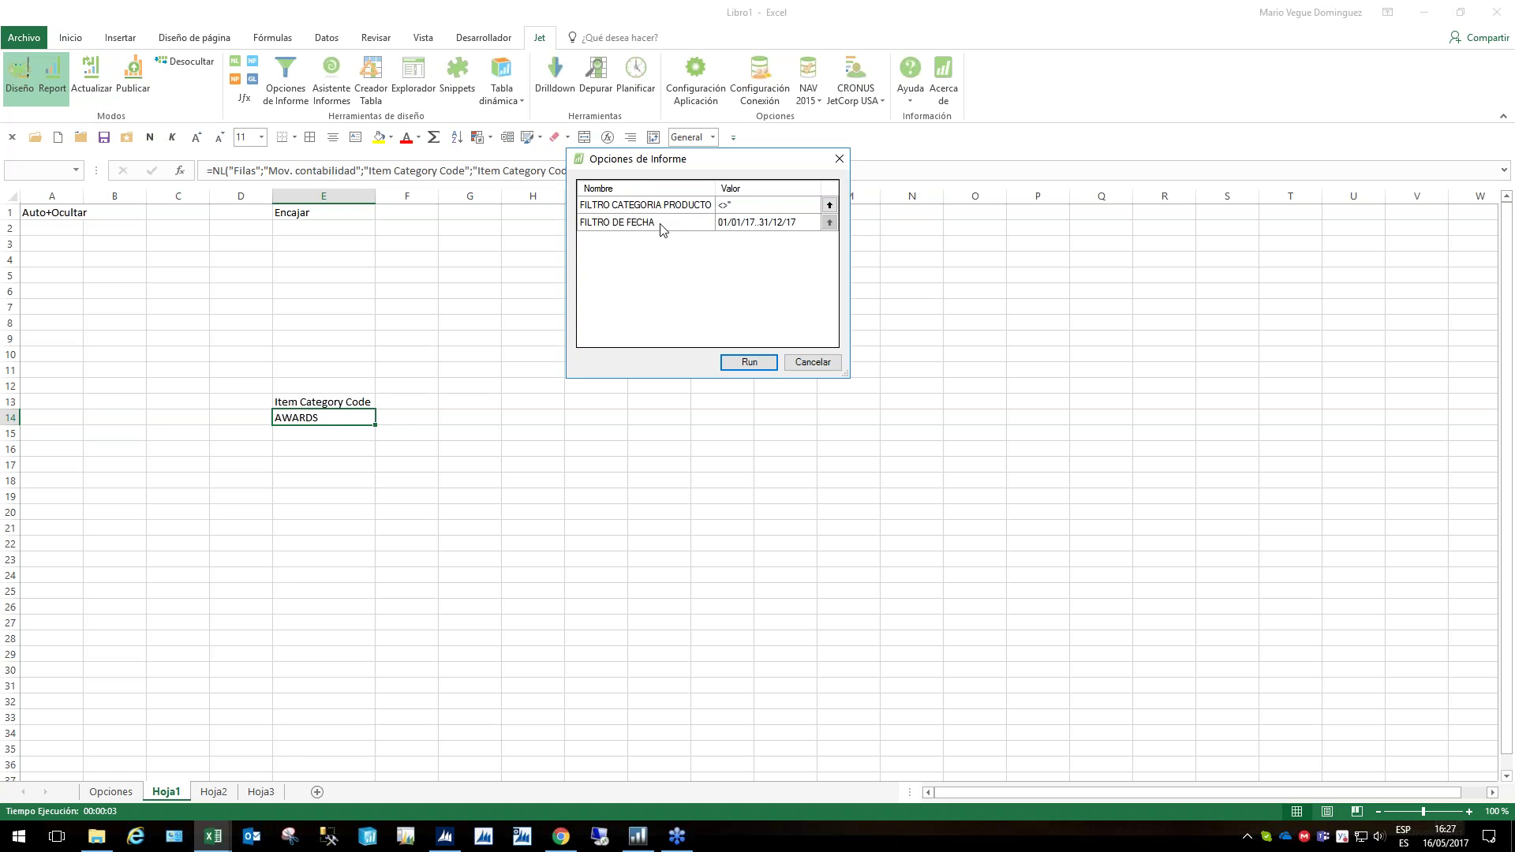
pyautogui.click(820, 363)
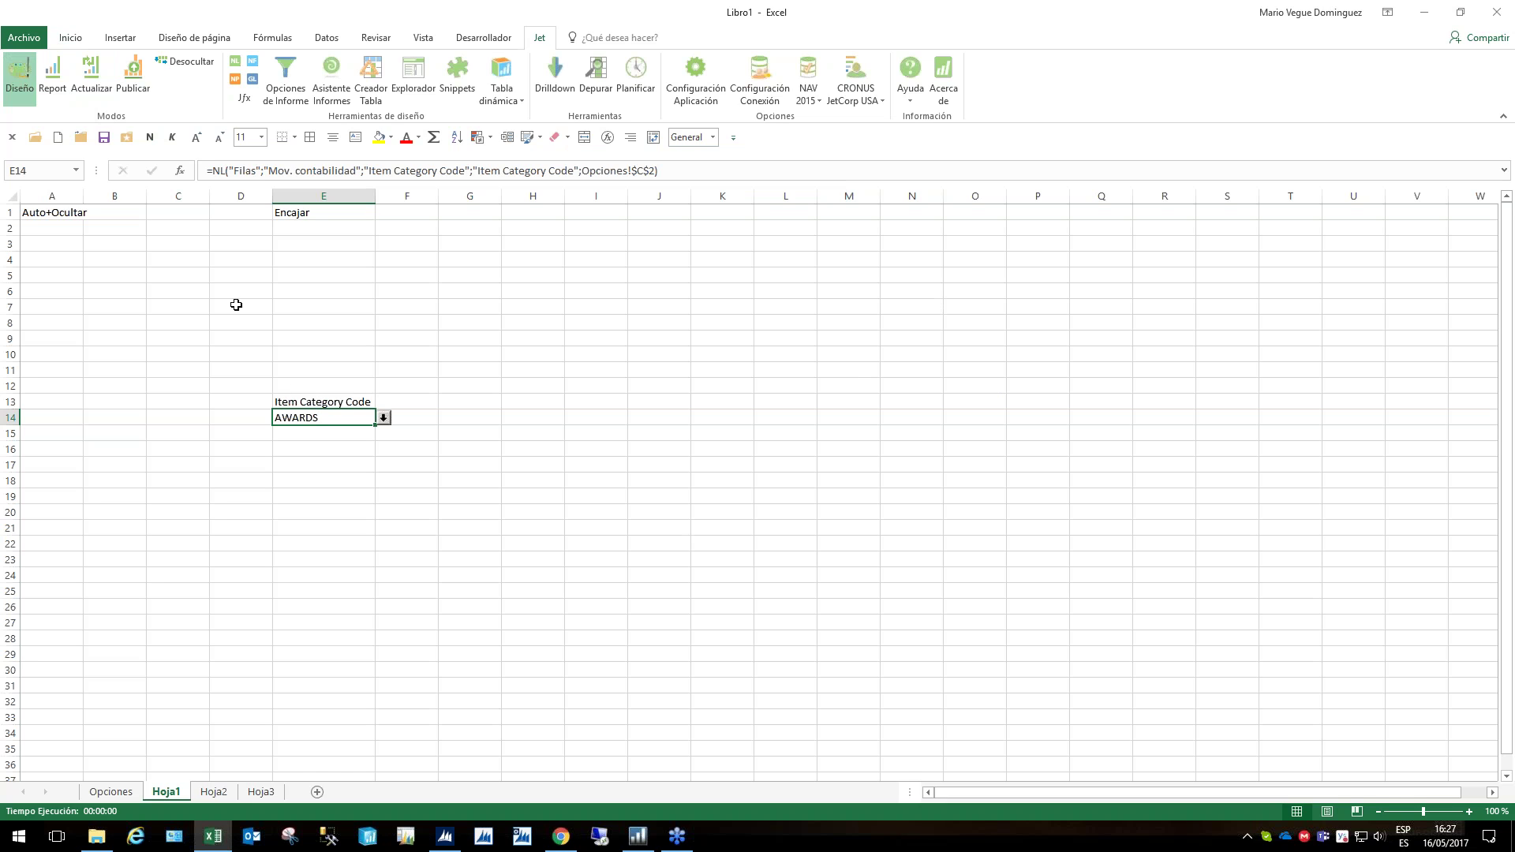
pyautogui.click(234, 63)
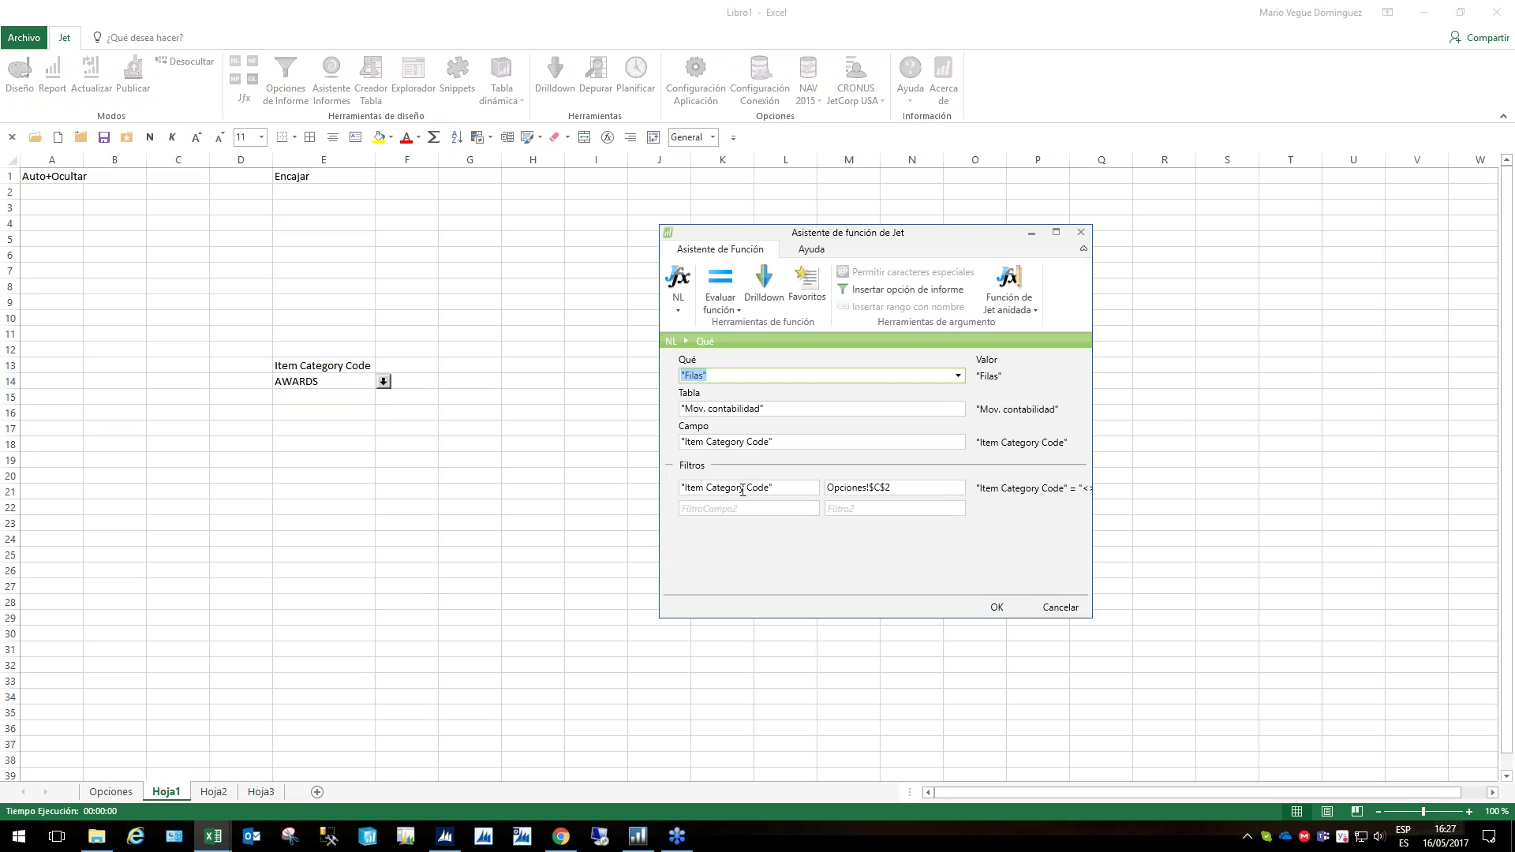
# Add Fecha registro as the formula's second filter field, leaving its value empty
pyautogui.click(748, 508)
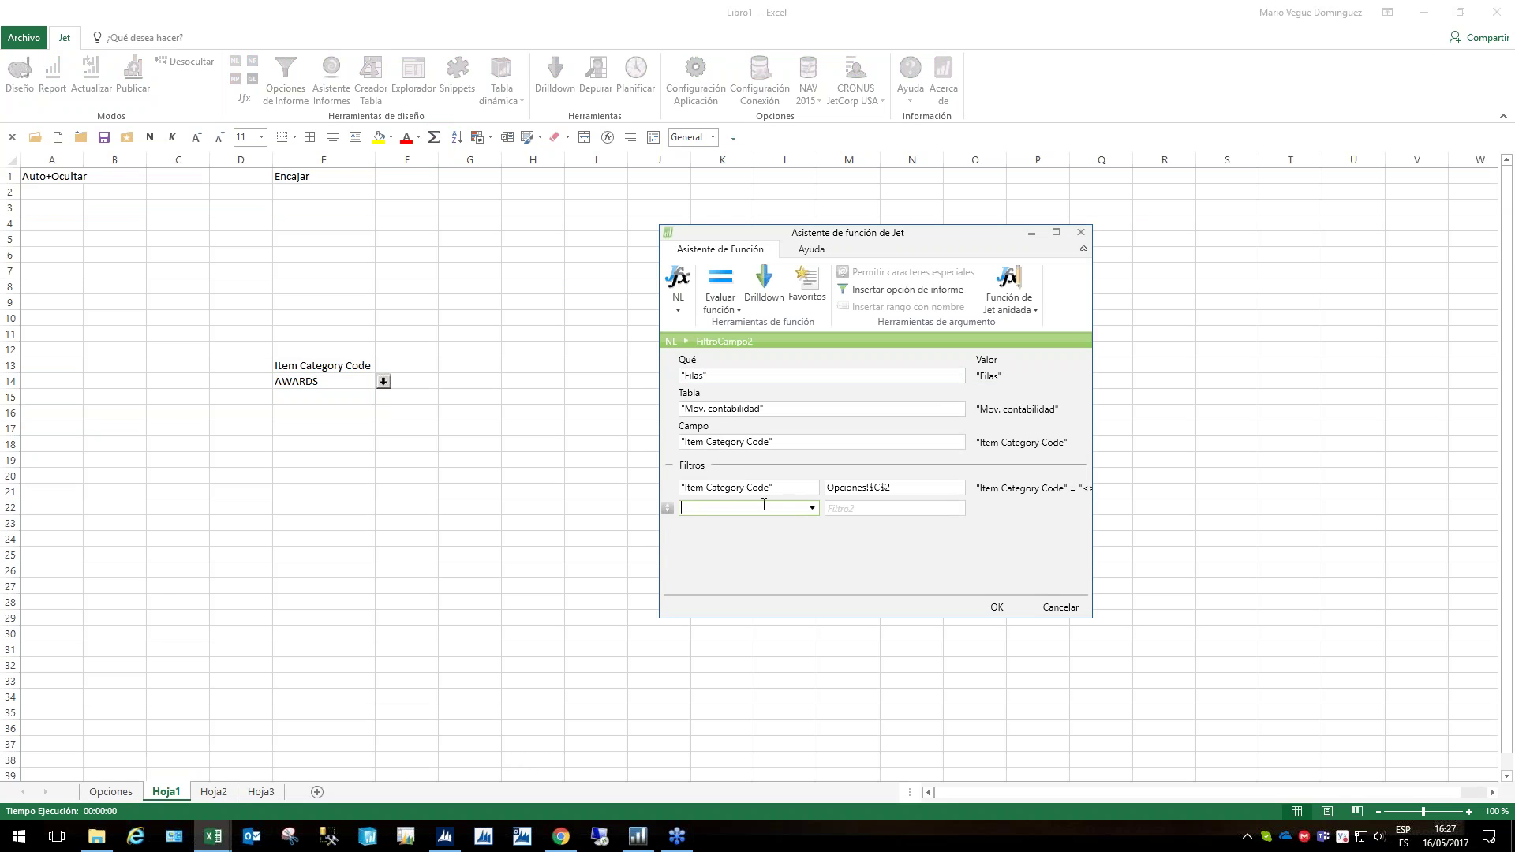
pyautogui.click(812, 508)
pyautogui.write('fecha re')
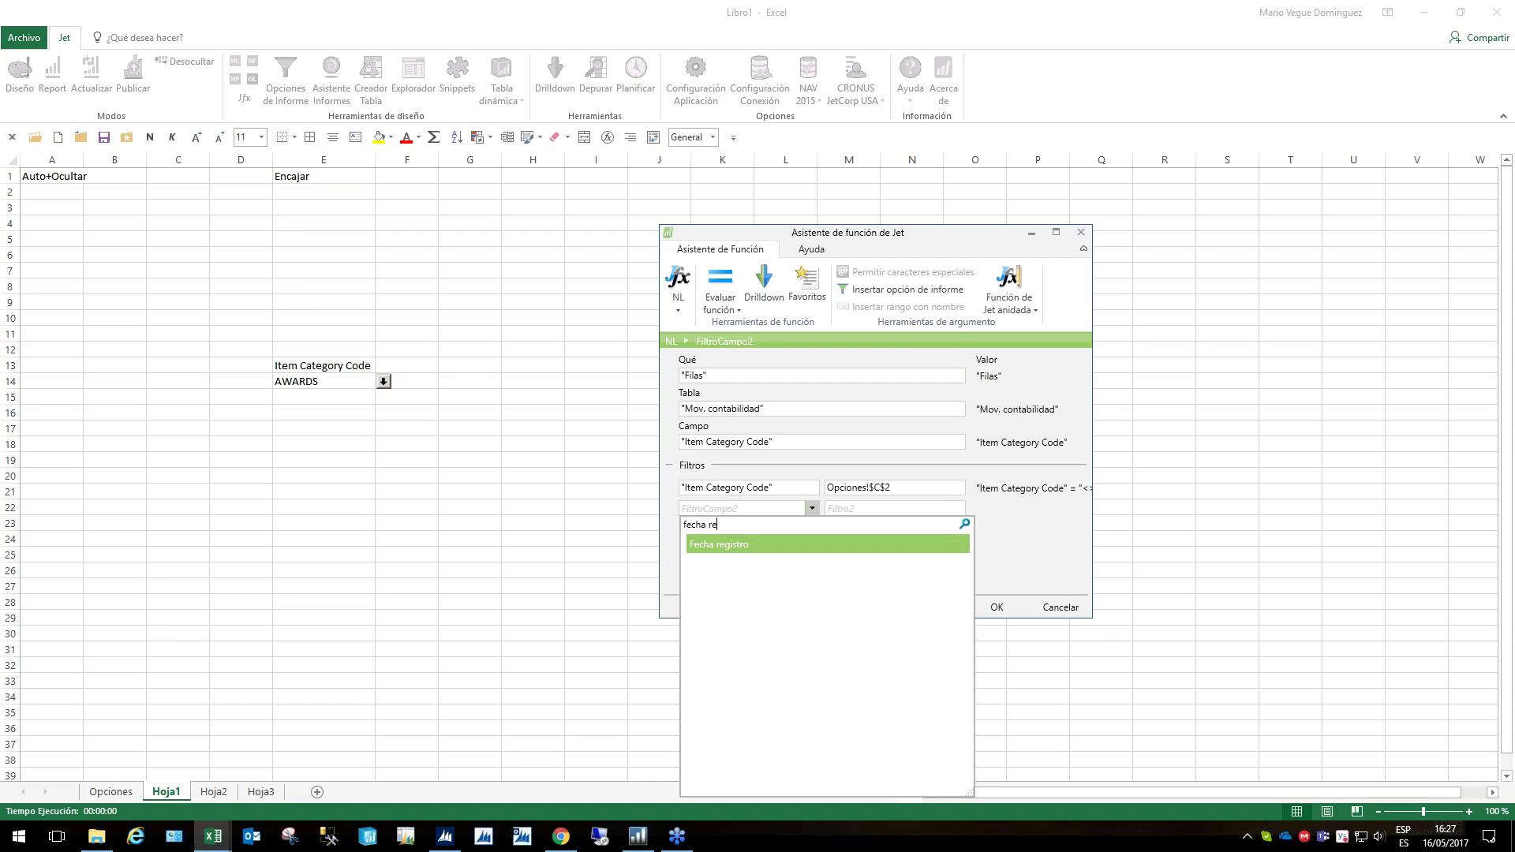
pyautogui.press('Return')
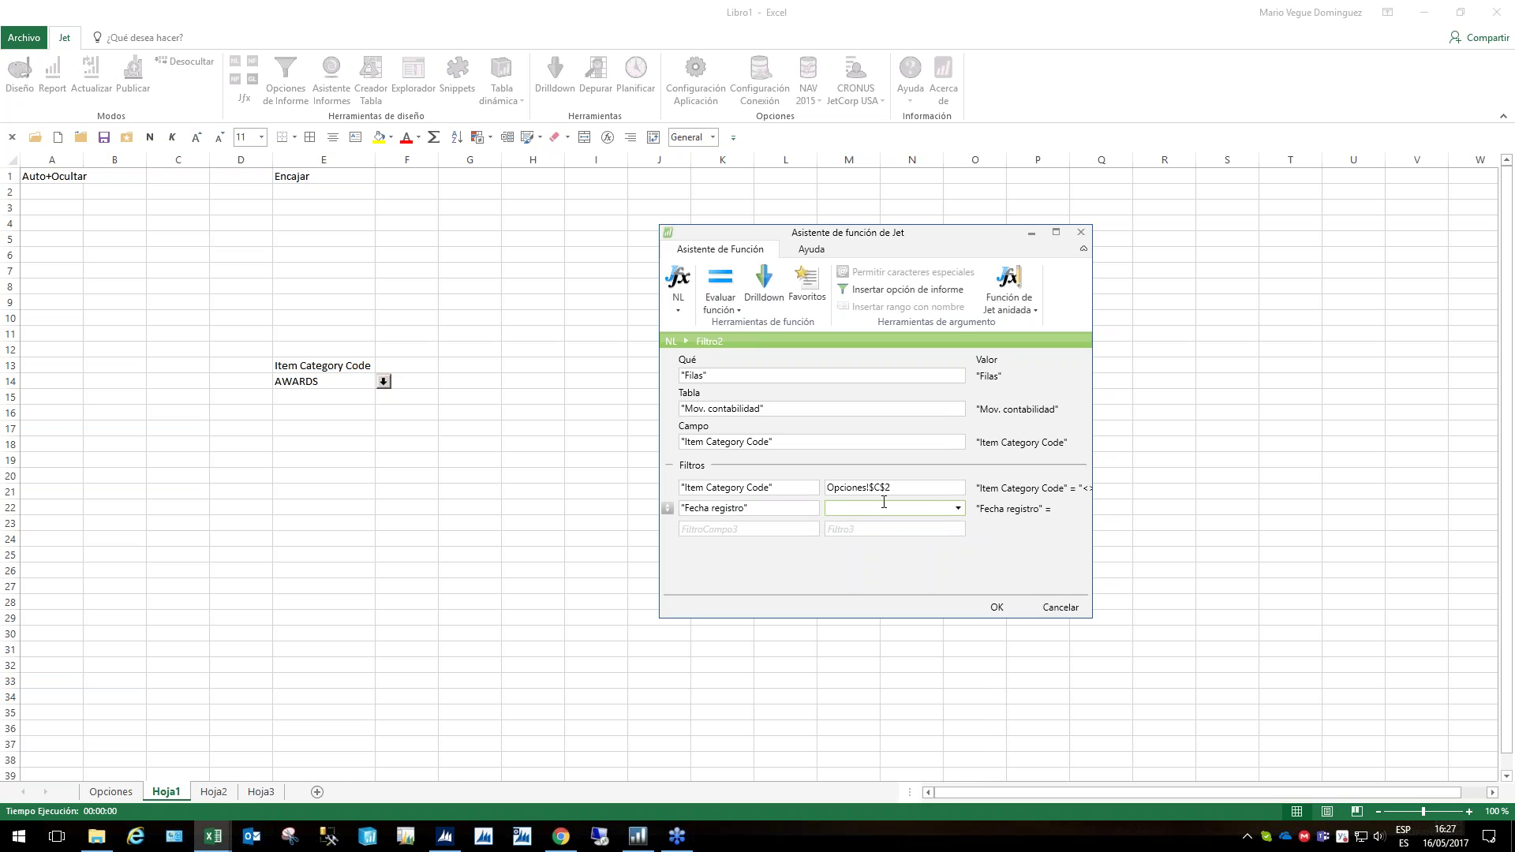
pyautogui.click(958, 508)
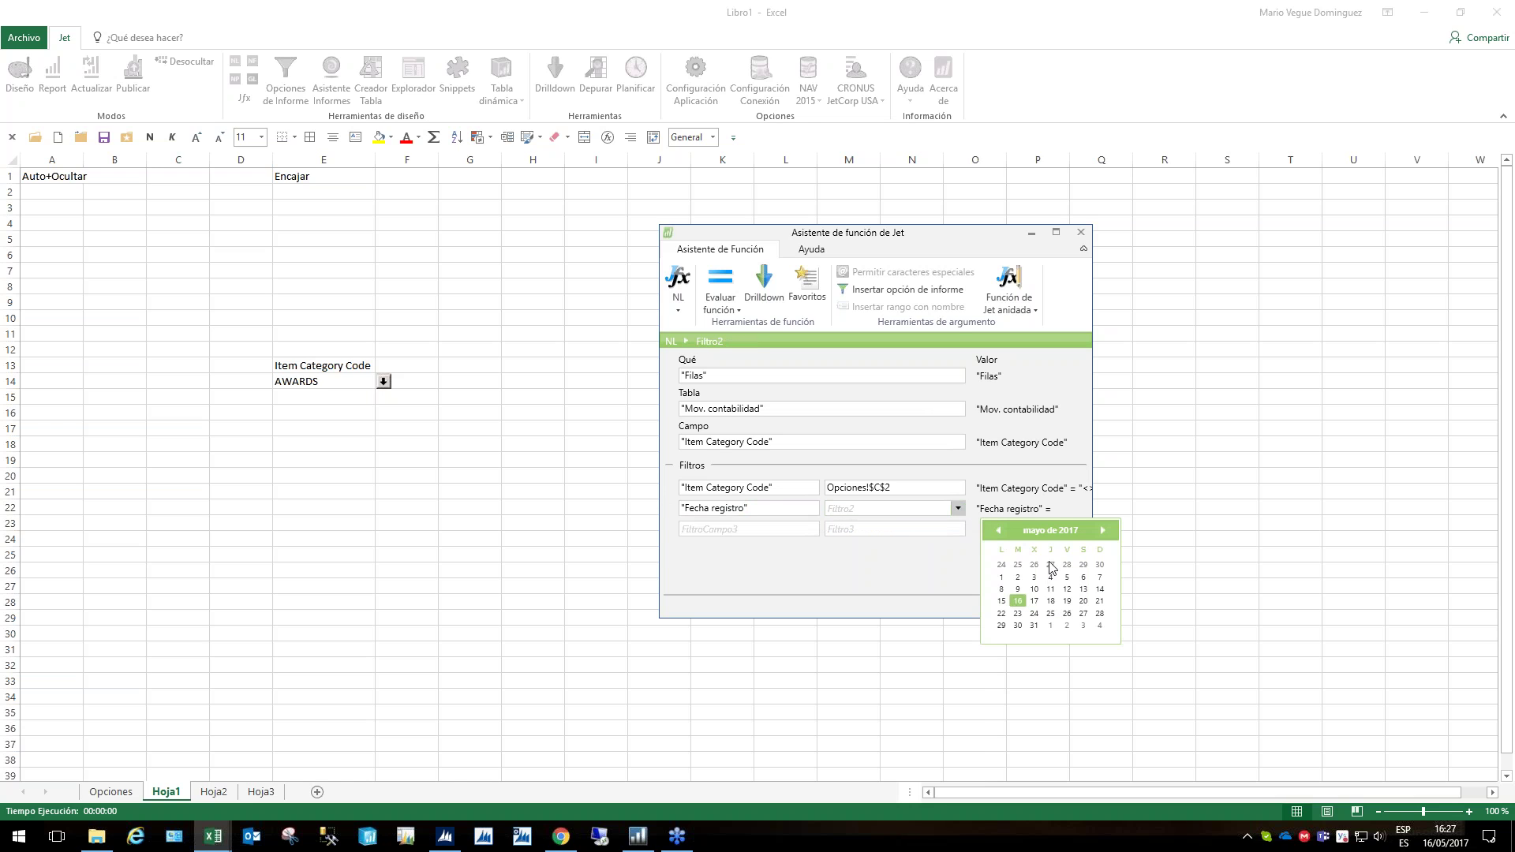
pyautogui.click(894, 515)
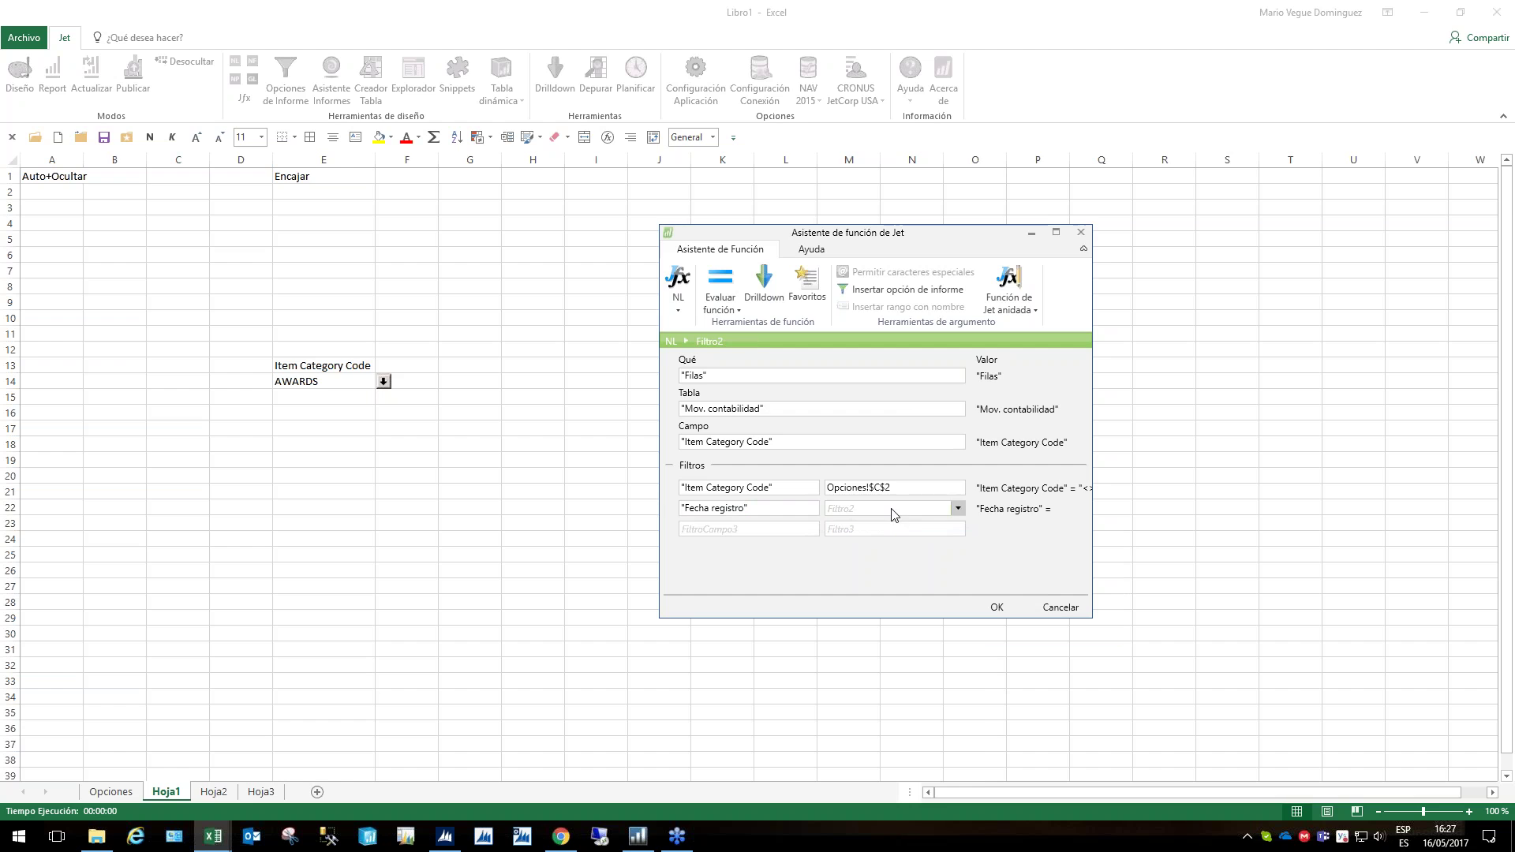
pyautogui.write('01/01/17')
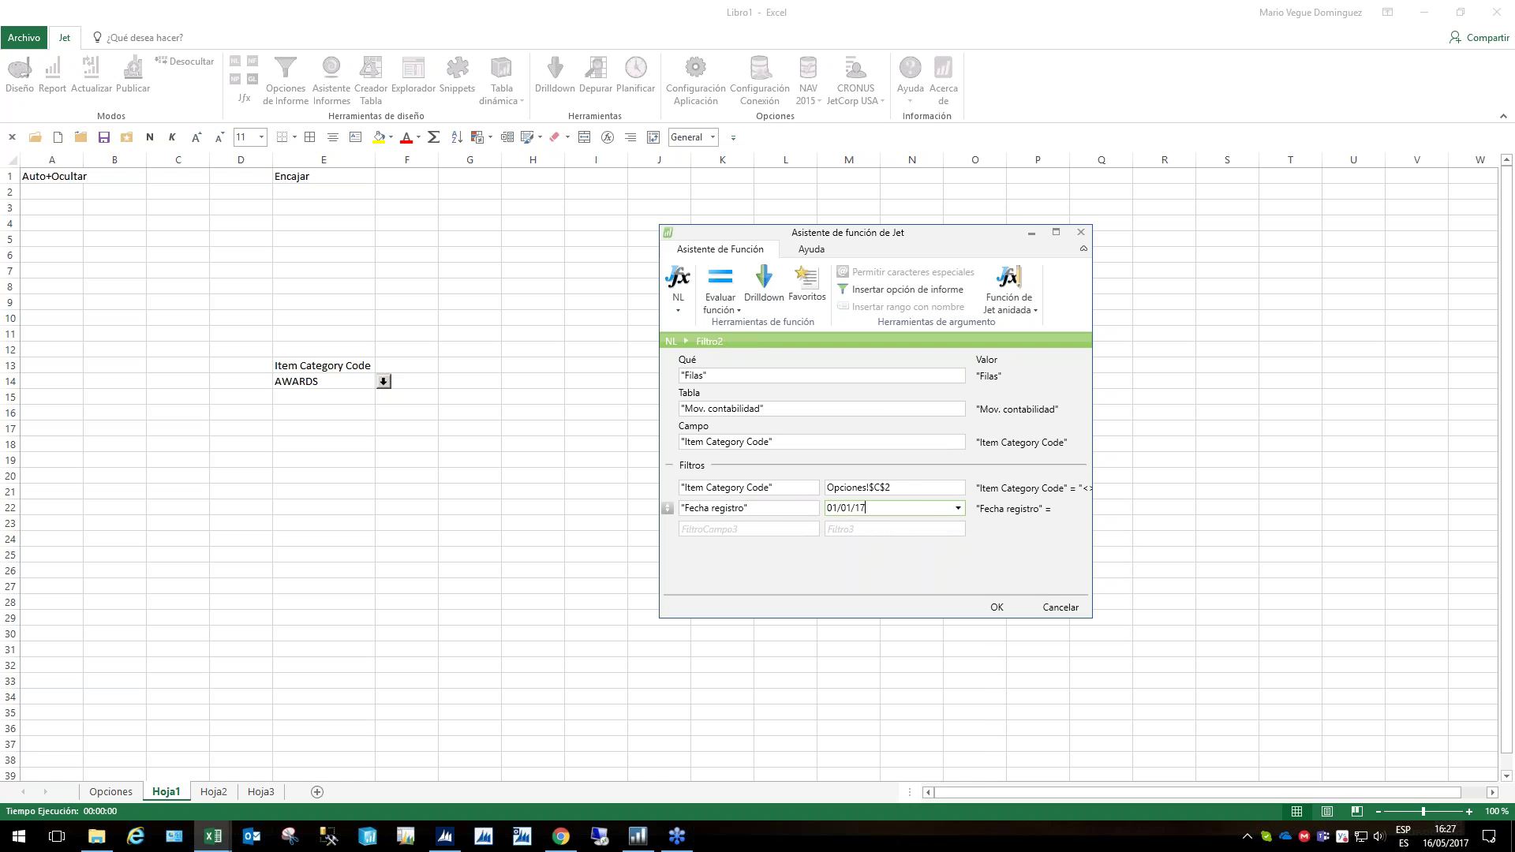
pyautogui.press('BackSpace')
pyautogui.press('BackSpace')
pyautogui.press('BackSpace')
pyautogui.press('BackSpace')
pyautogui.press('BackSpace')
pyautogui.press('BackSpace')
pyautogui.press('BackSpace')
pyautogui.press('BackSpace')
# Set the Fecha registro filter value to the FILTRO DE FECHA report option ('Opciones'!$C$3)
pyautogui.click(876, 292)
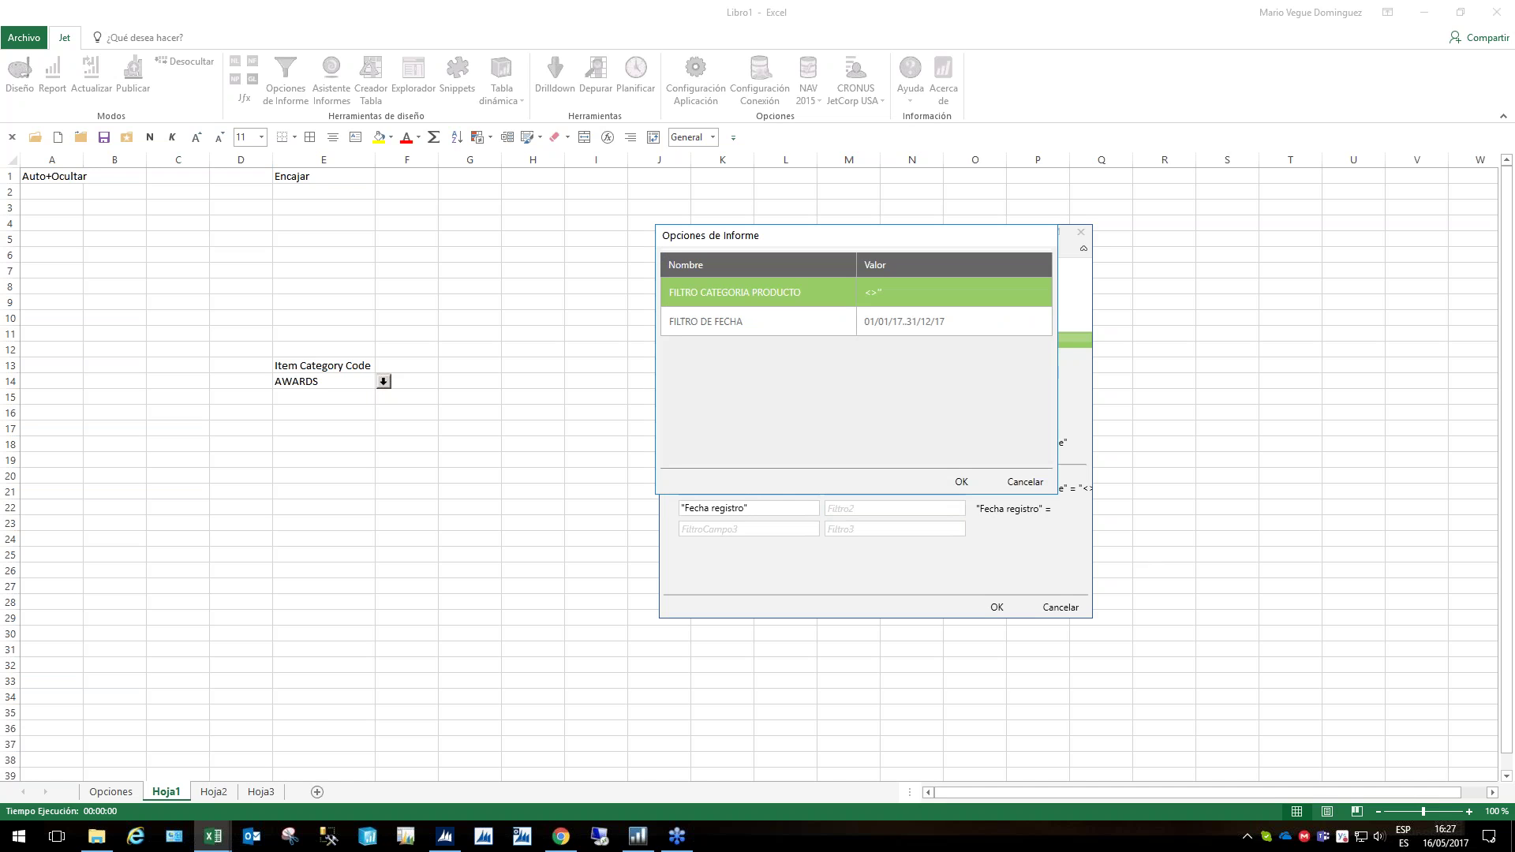
pyautogui.click(906, 324)
pyautogui.doubleClick(897, 321)
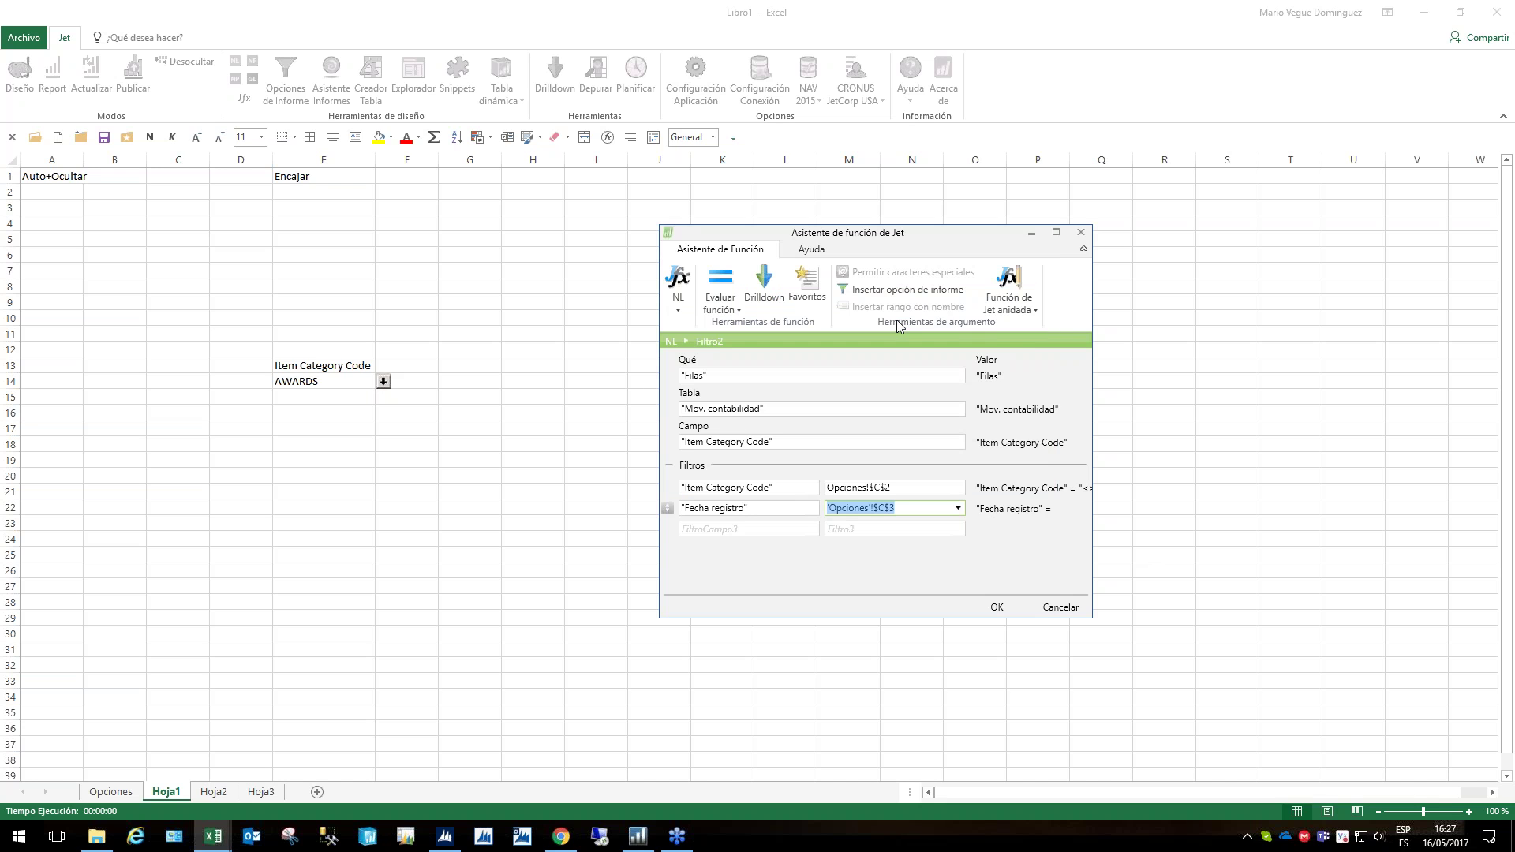
pyautogui.press('Tab')
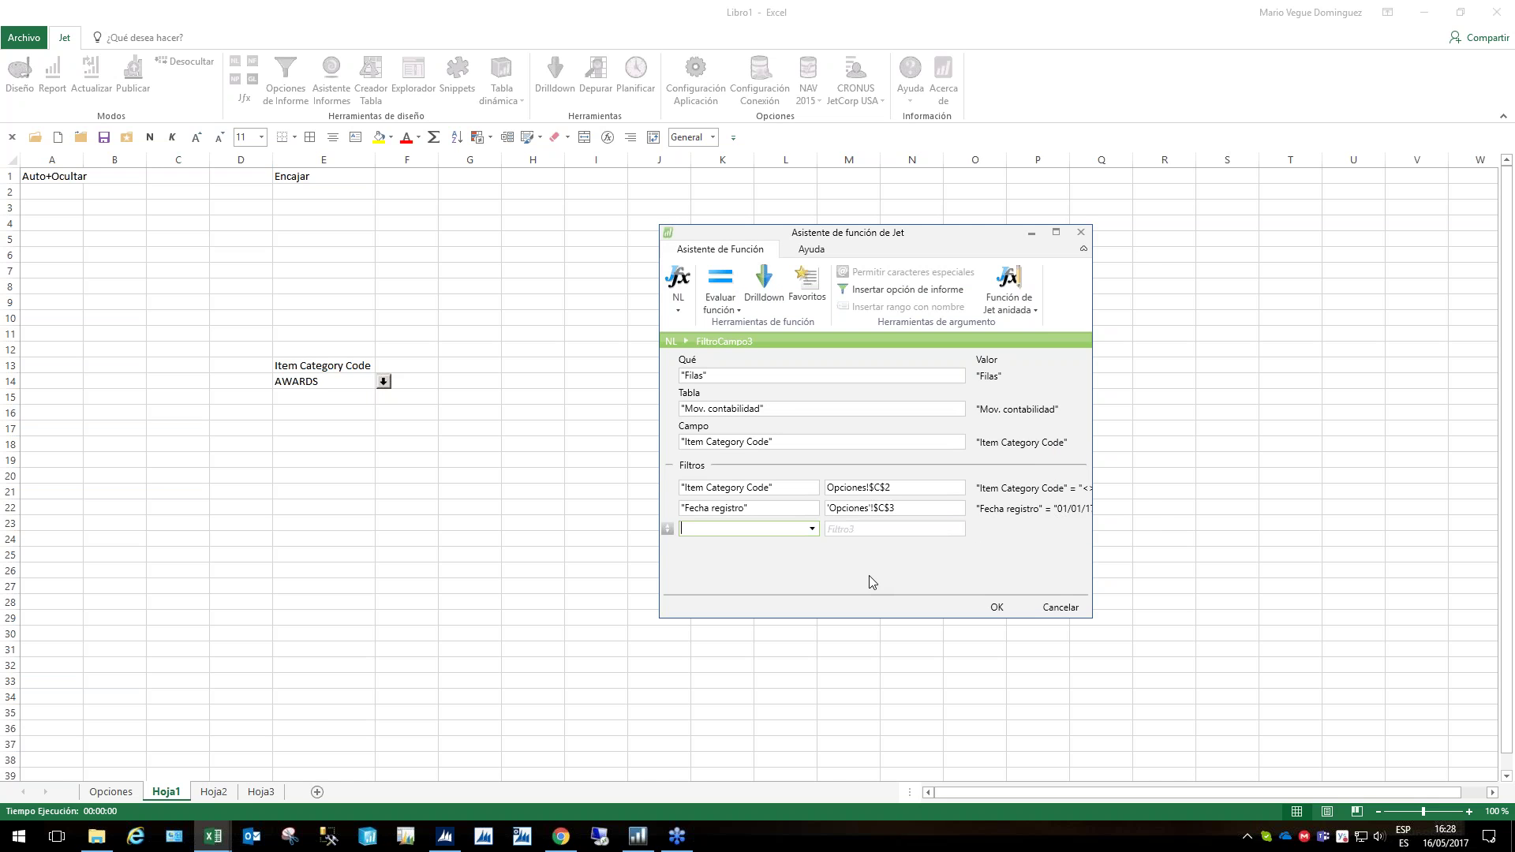
pyautogui.click(879, 507)
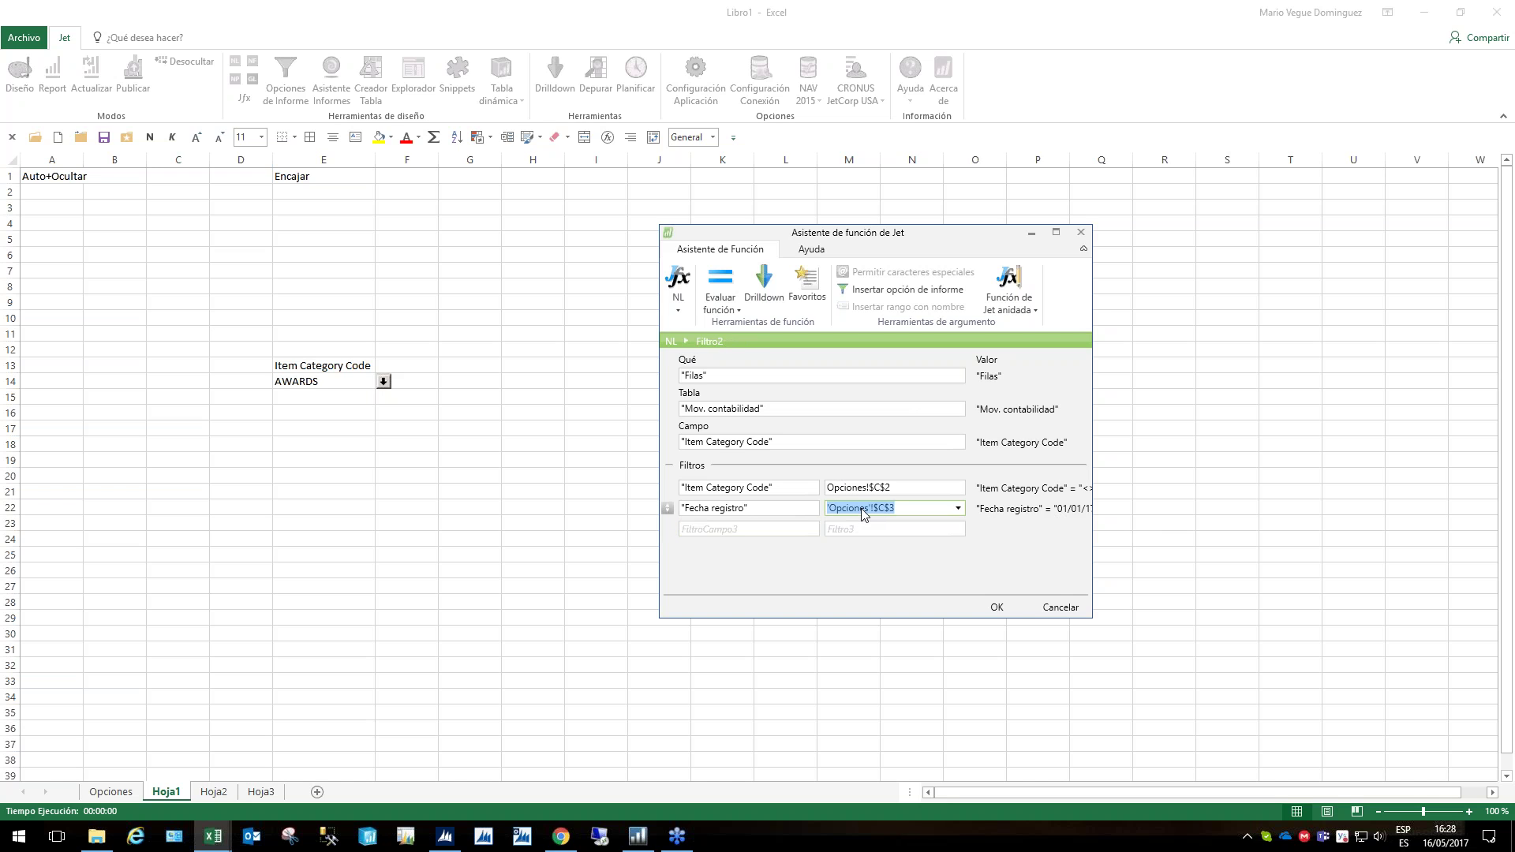
pyautogui.click(727, 529)
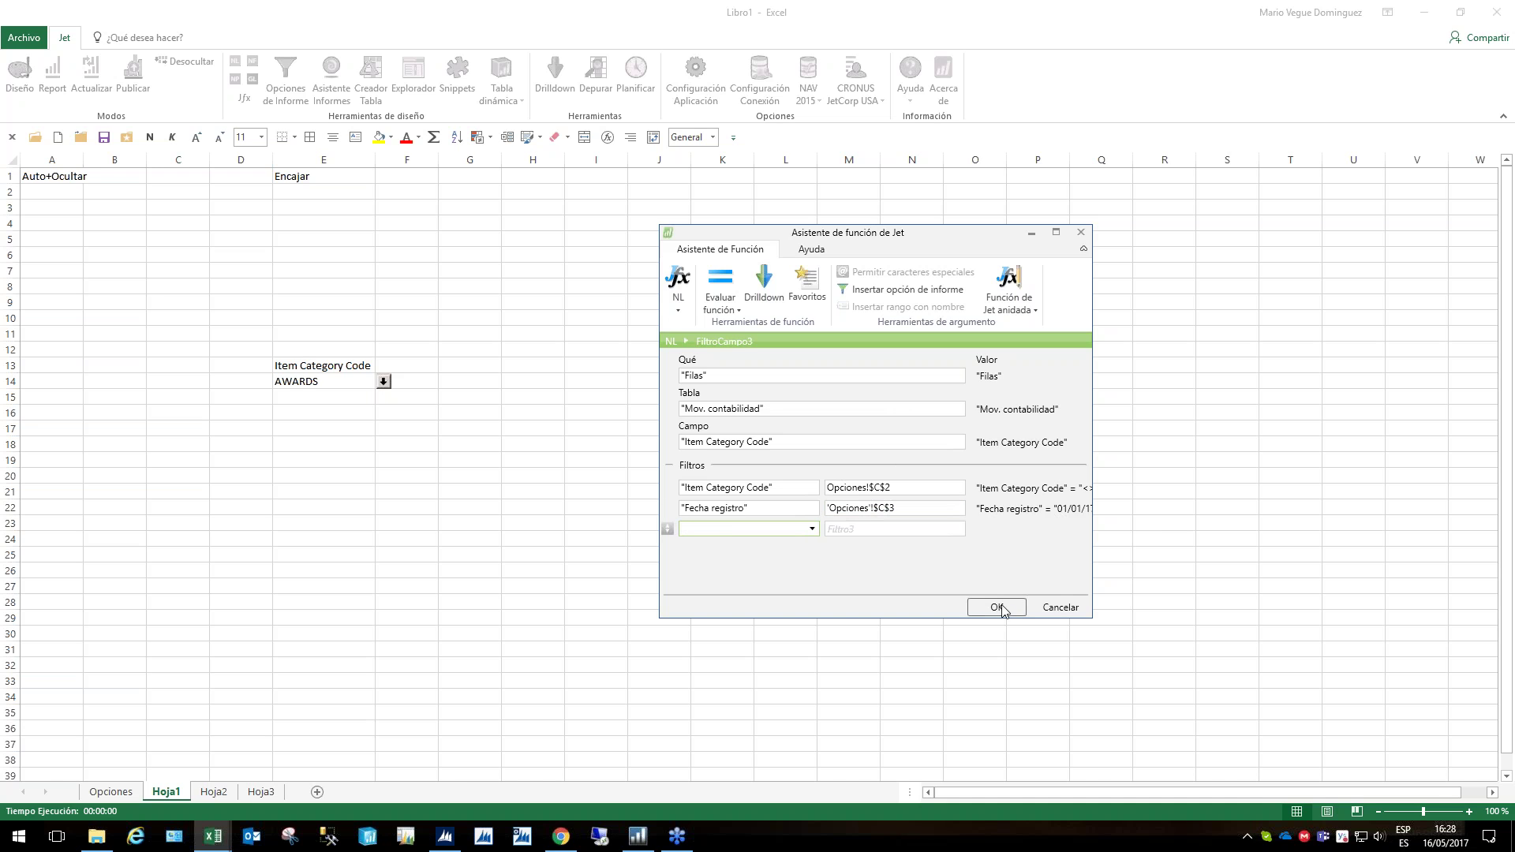
# Add a third filter Tipo documento = Factura and confirm the E14 NL formula
pyautogui.click(812, 529)
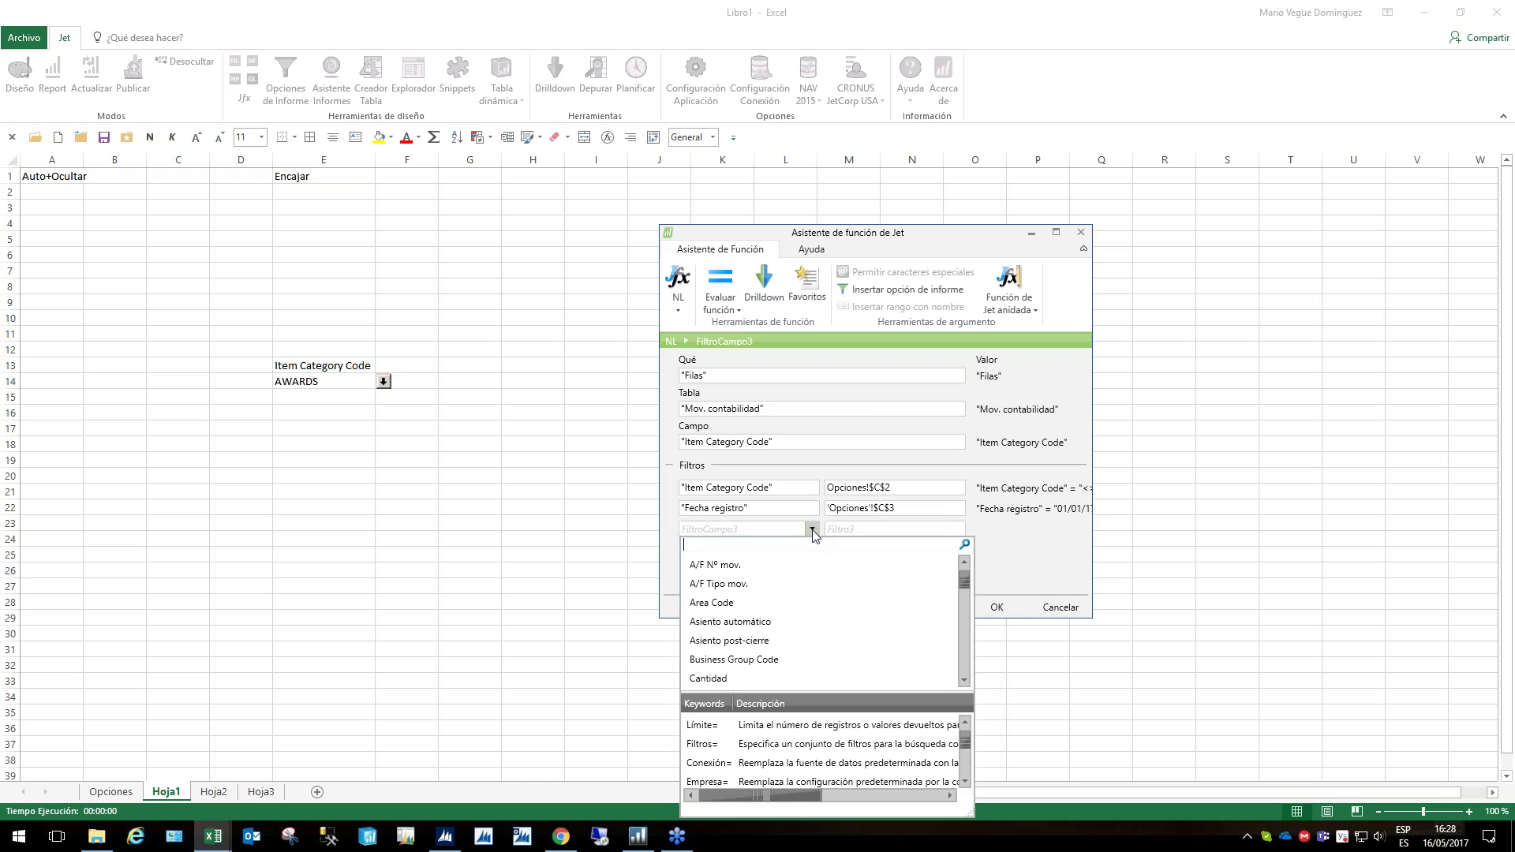
pyautogui.write('tipo')
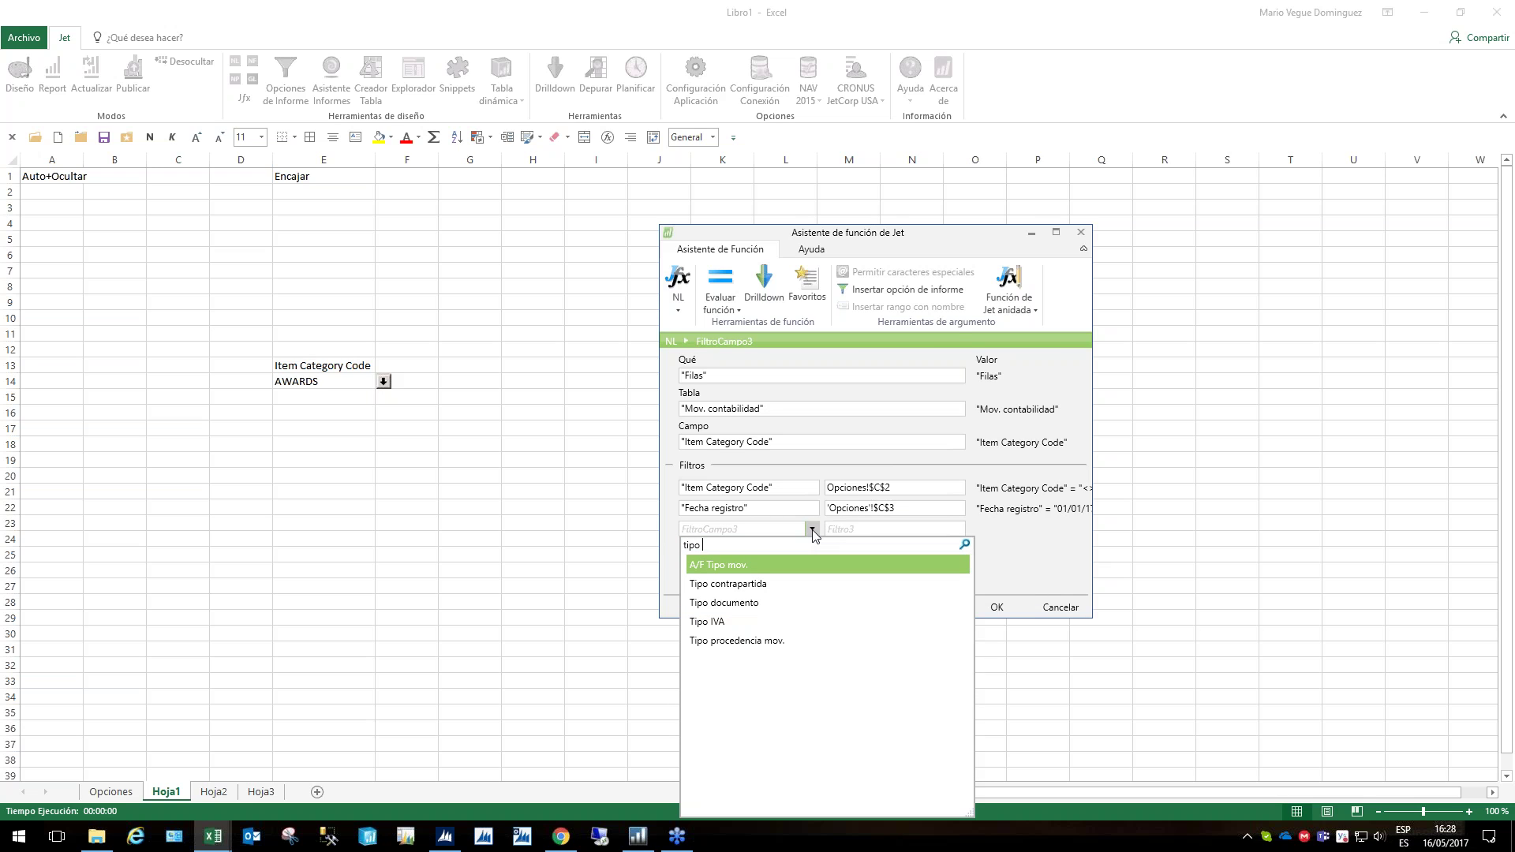
pyautogui.press('Down')
pyautogui.press('Down')
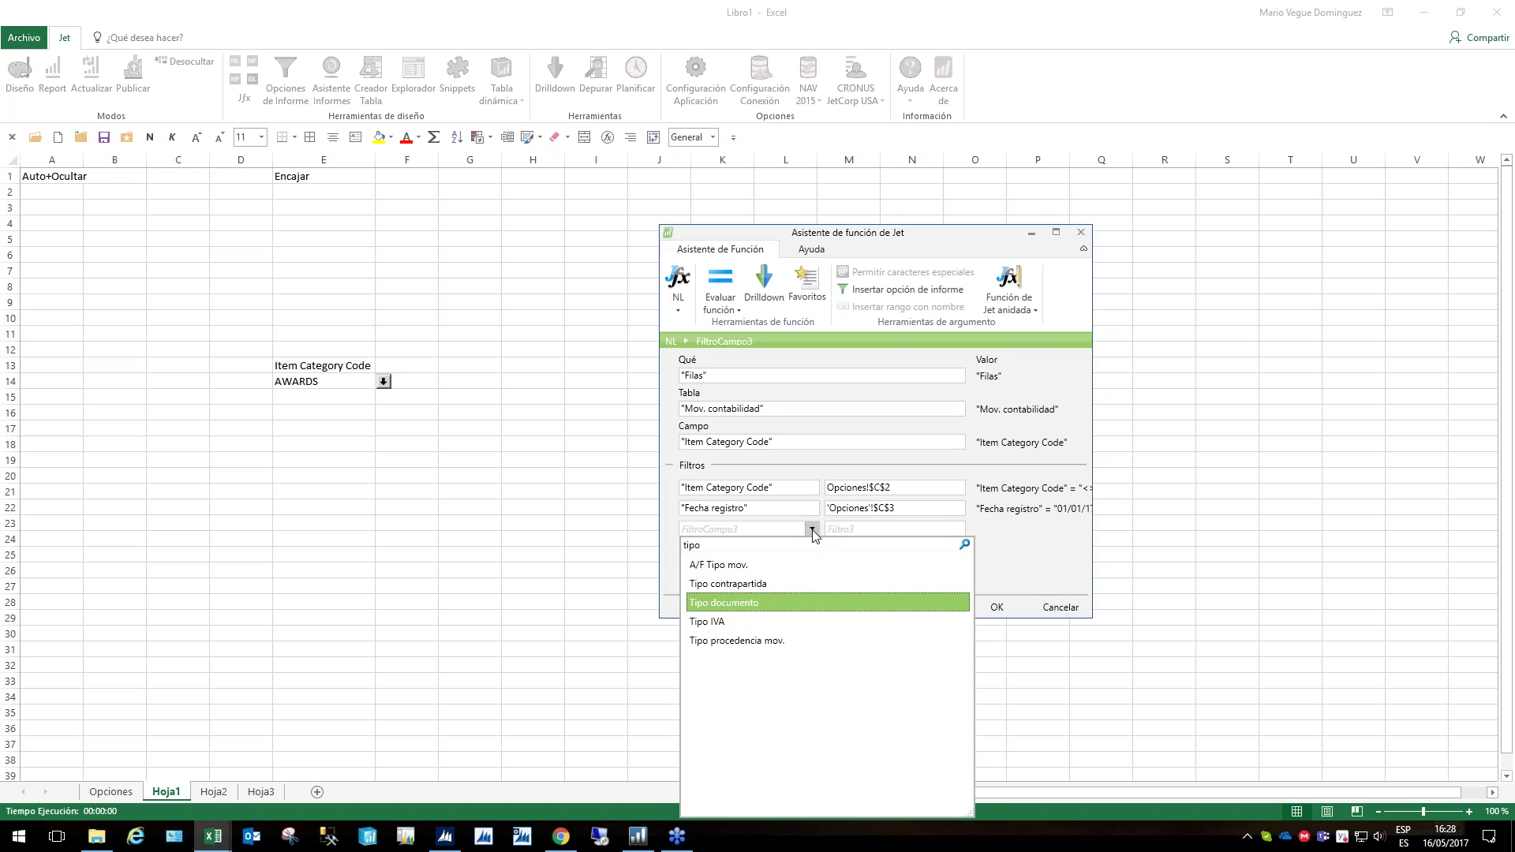
pyautogui.press('Return')
pyautogui.click(957, 528)
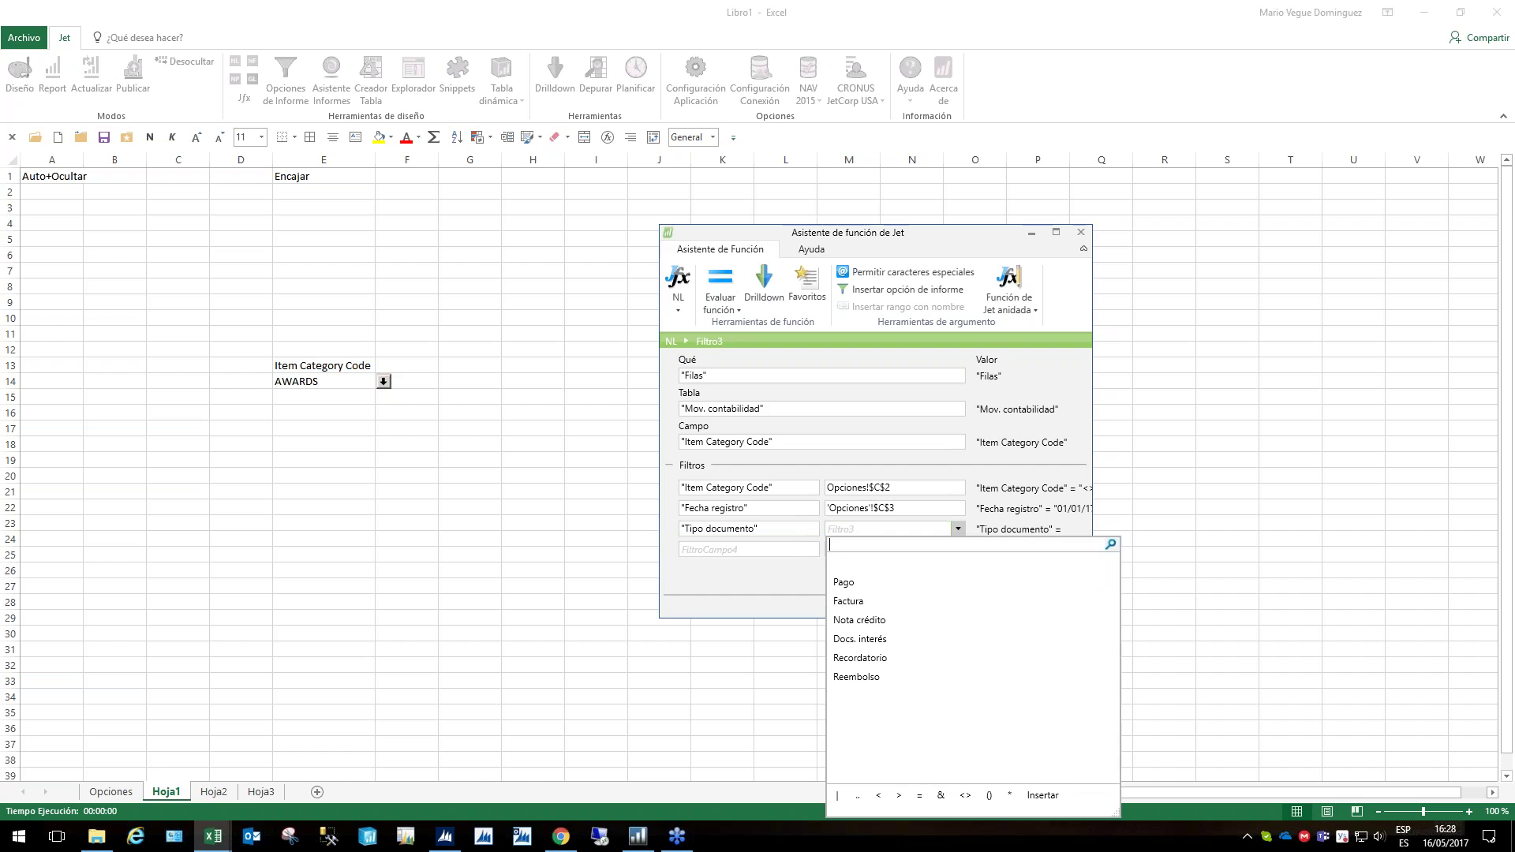
pyautogui.click(882, 602)
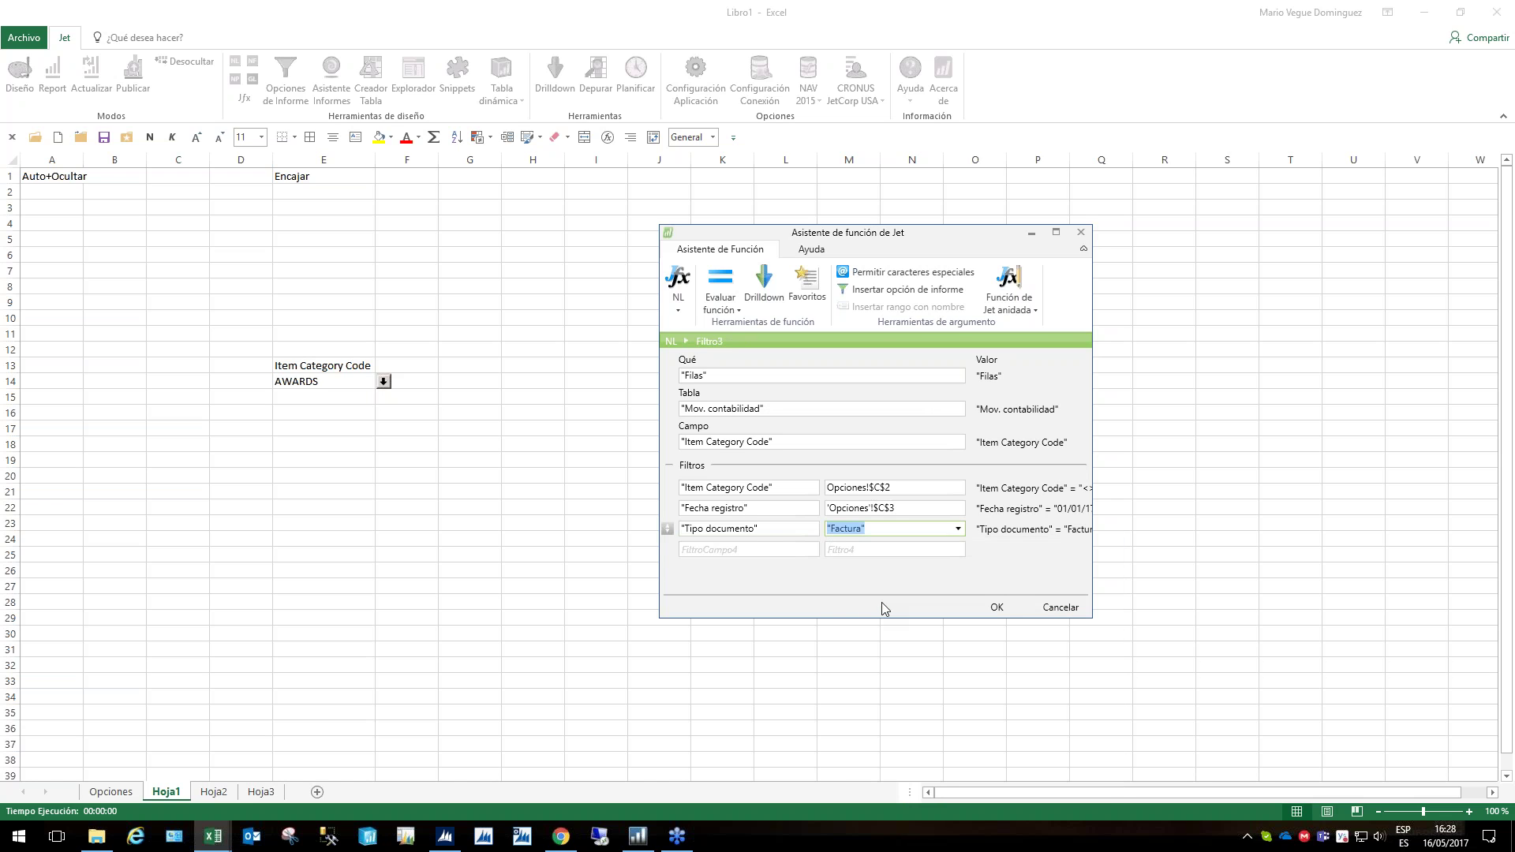
pyautogui.click(886, 526)
pyautogui.doubleClick(873, 529)
pyautogui.click(904, 508)
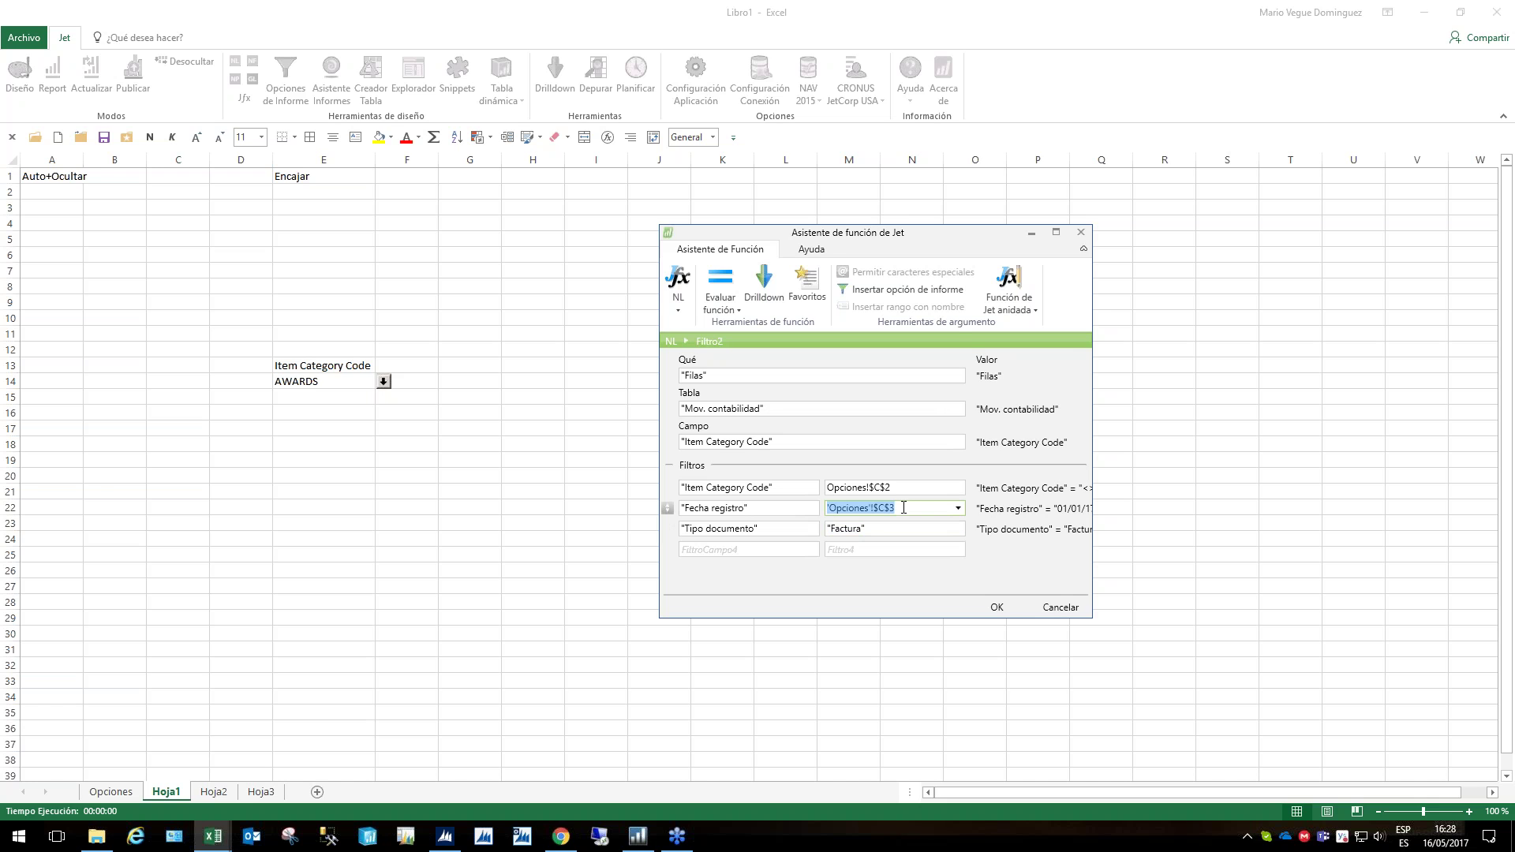
pyautogui.click(1002, 608)
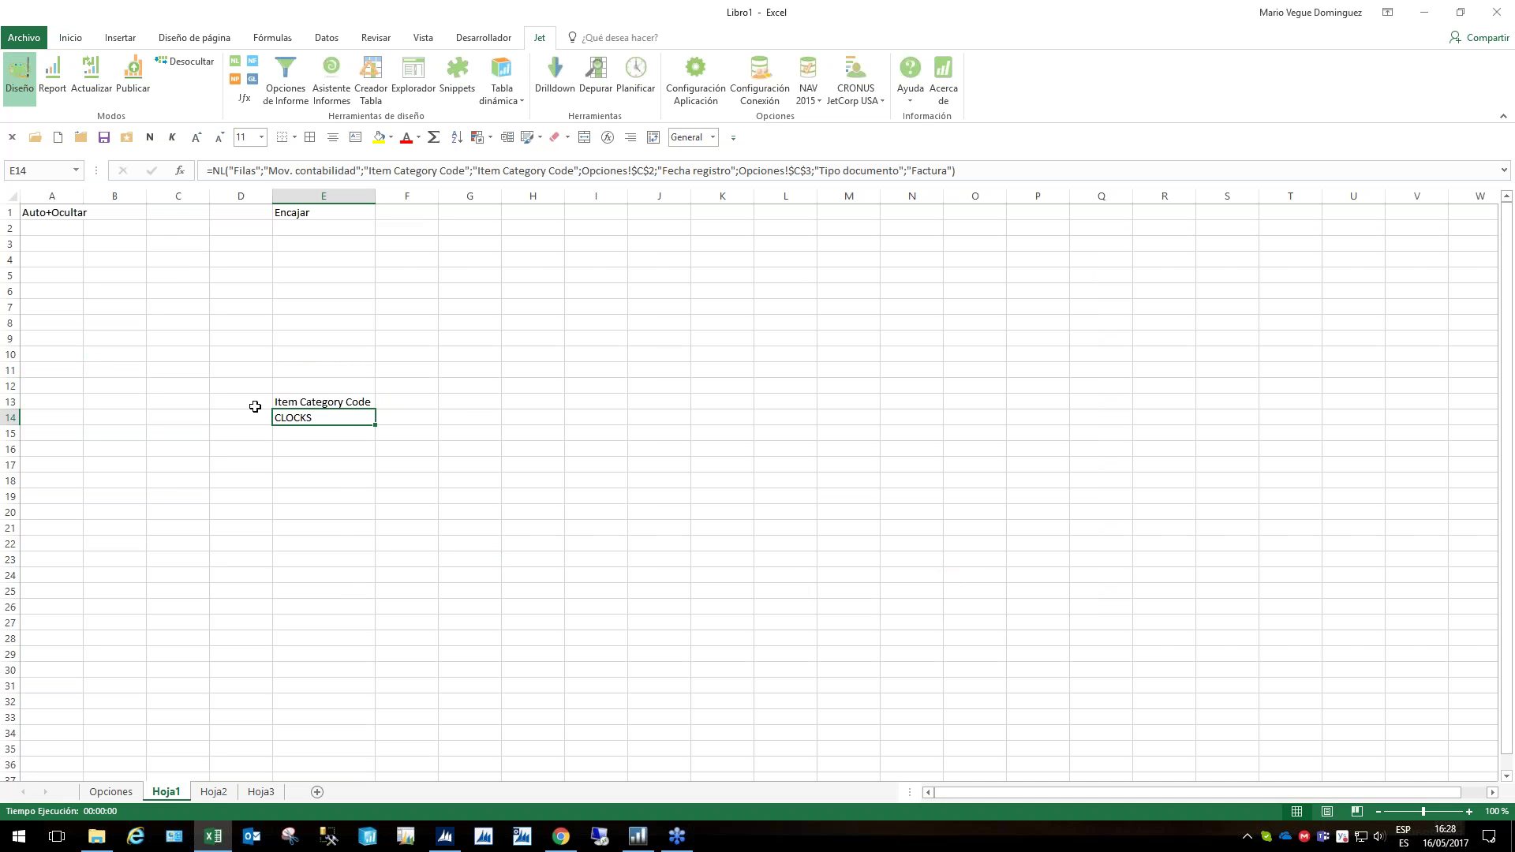
# Run the report with the category and date options, listing AWARDS, BAGS, CAPS, CLOCKS, CORP GIFTS, ELECTRONIC, MUGS
pyautogui.click(50, 97)
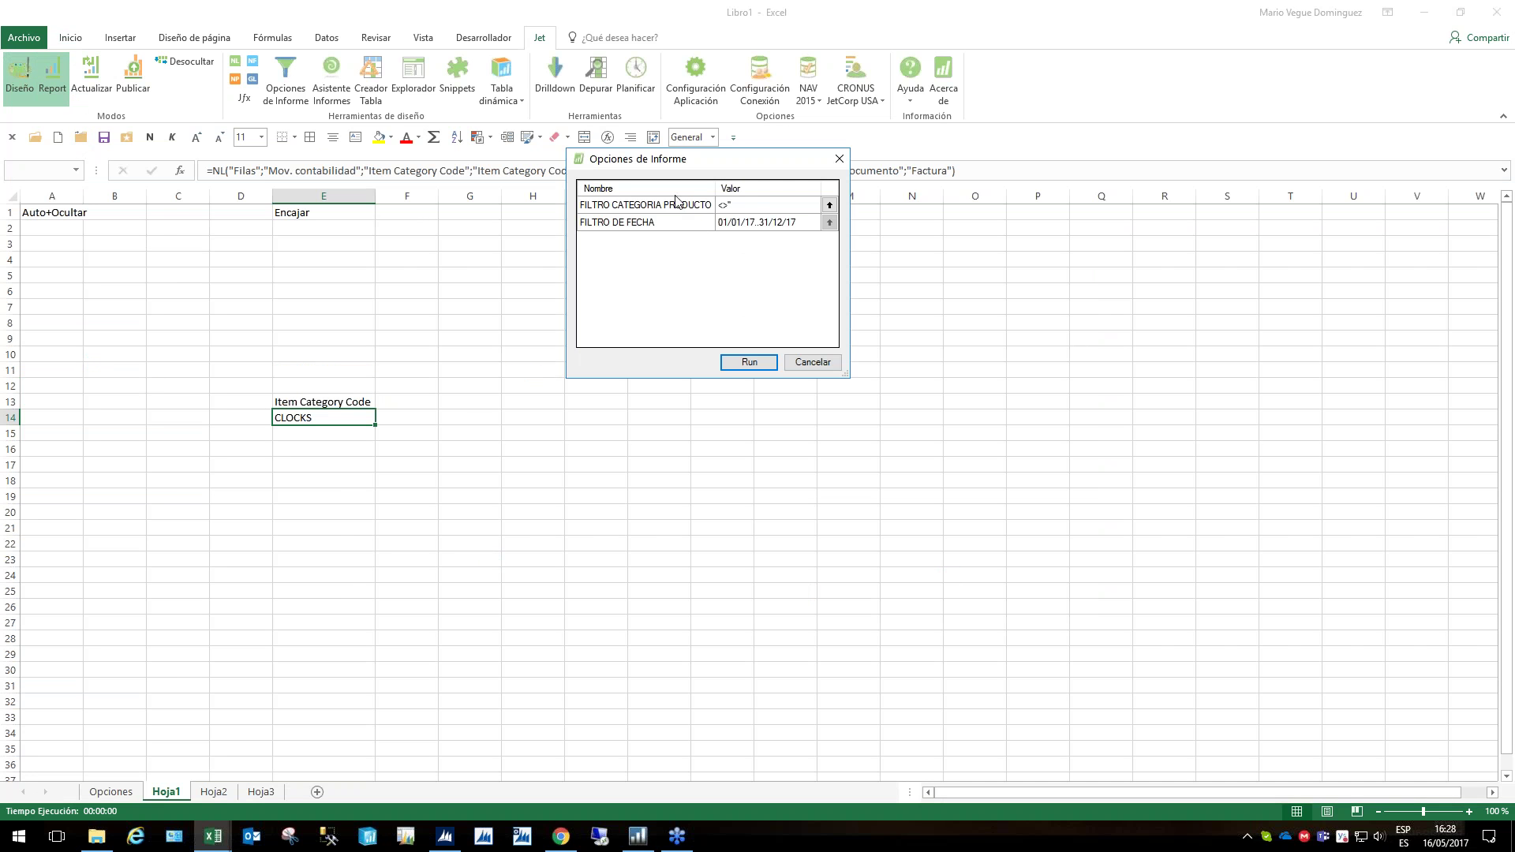
pyautogui.click(737, 204)
pyautogui.click(750, 223)
pyautogui.click(750, 363)
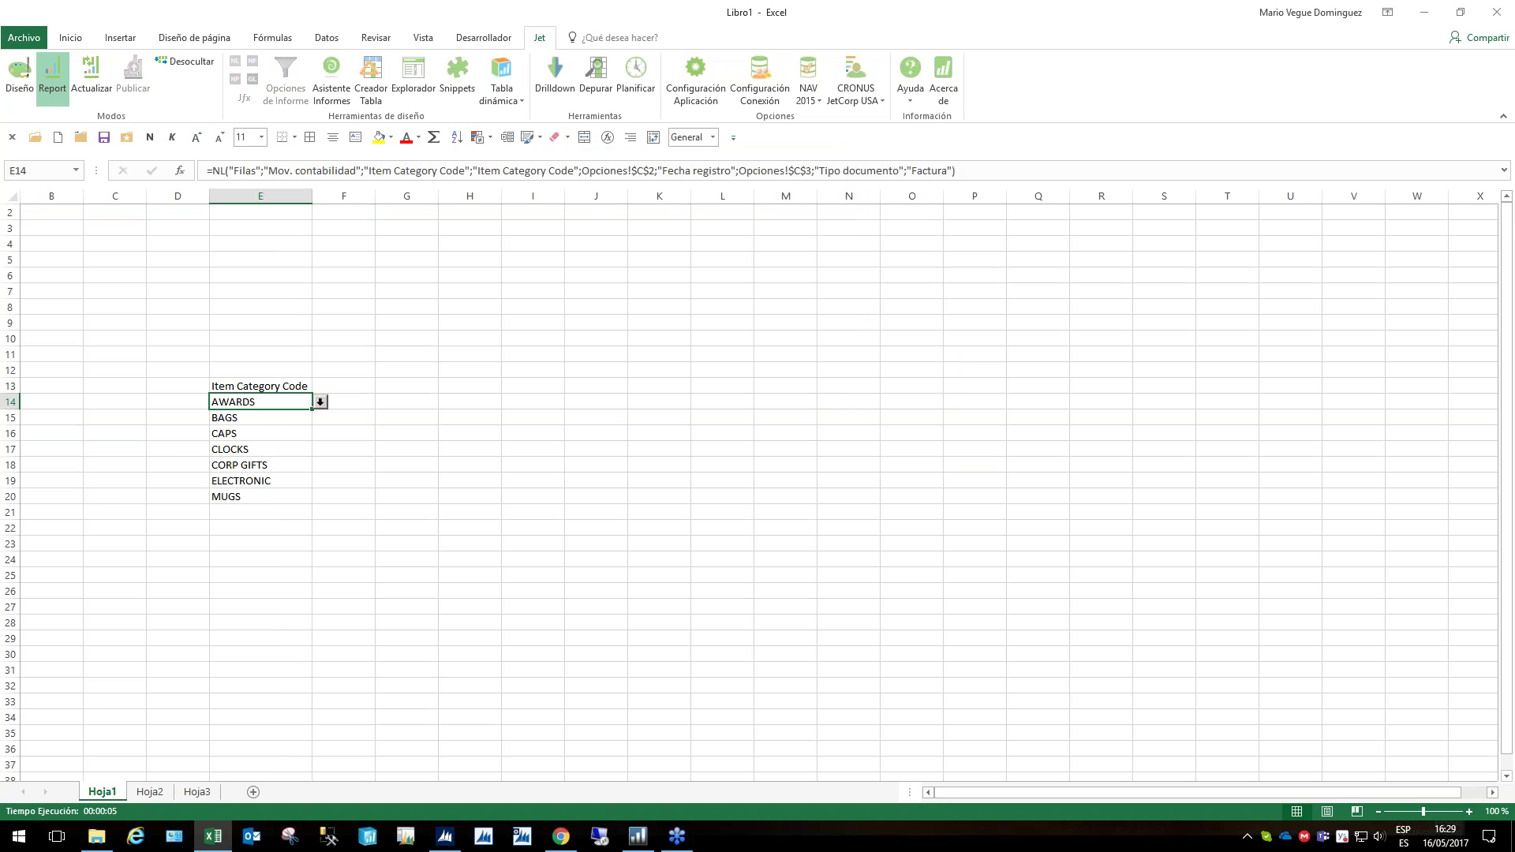
pyautogui.click(862, 99)
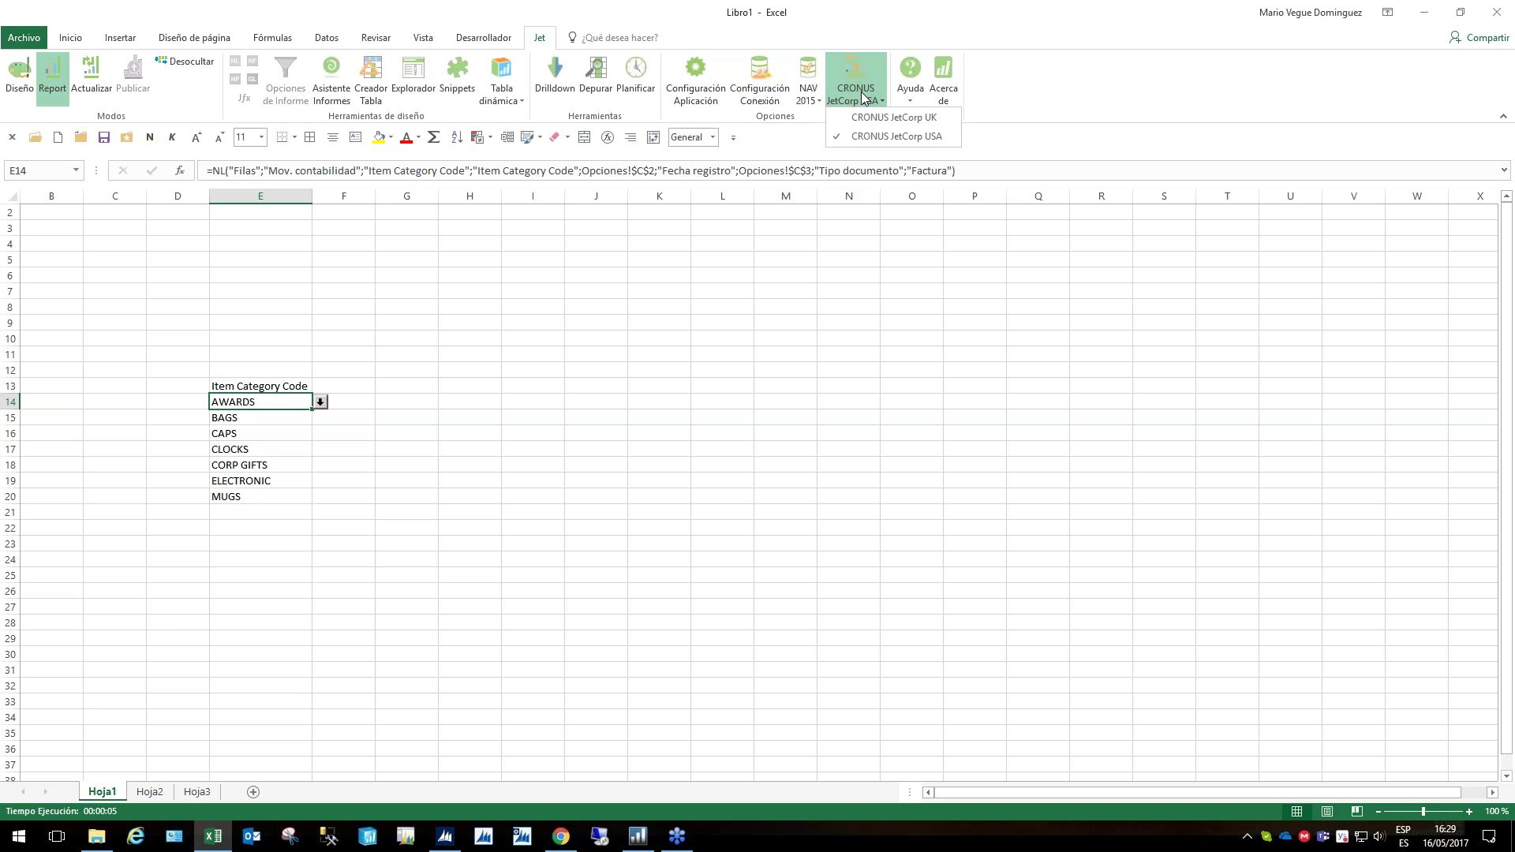
pyautogui.click(861, 99)
pyautogui.click(244, 430)
pyautogui.click(249, 404)
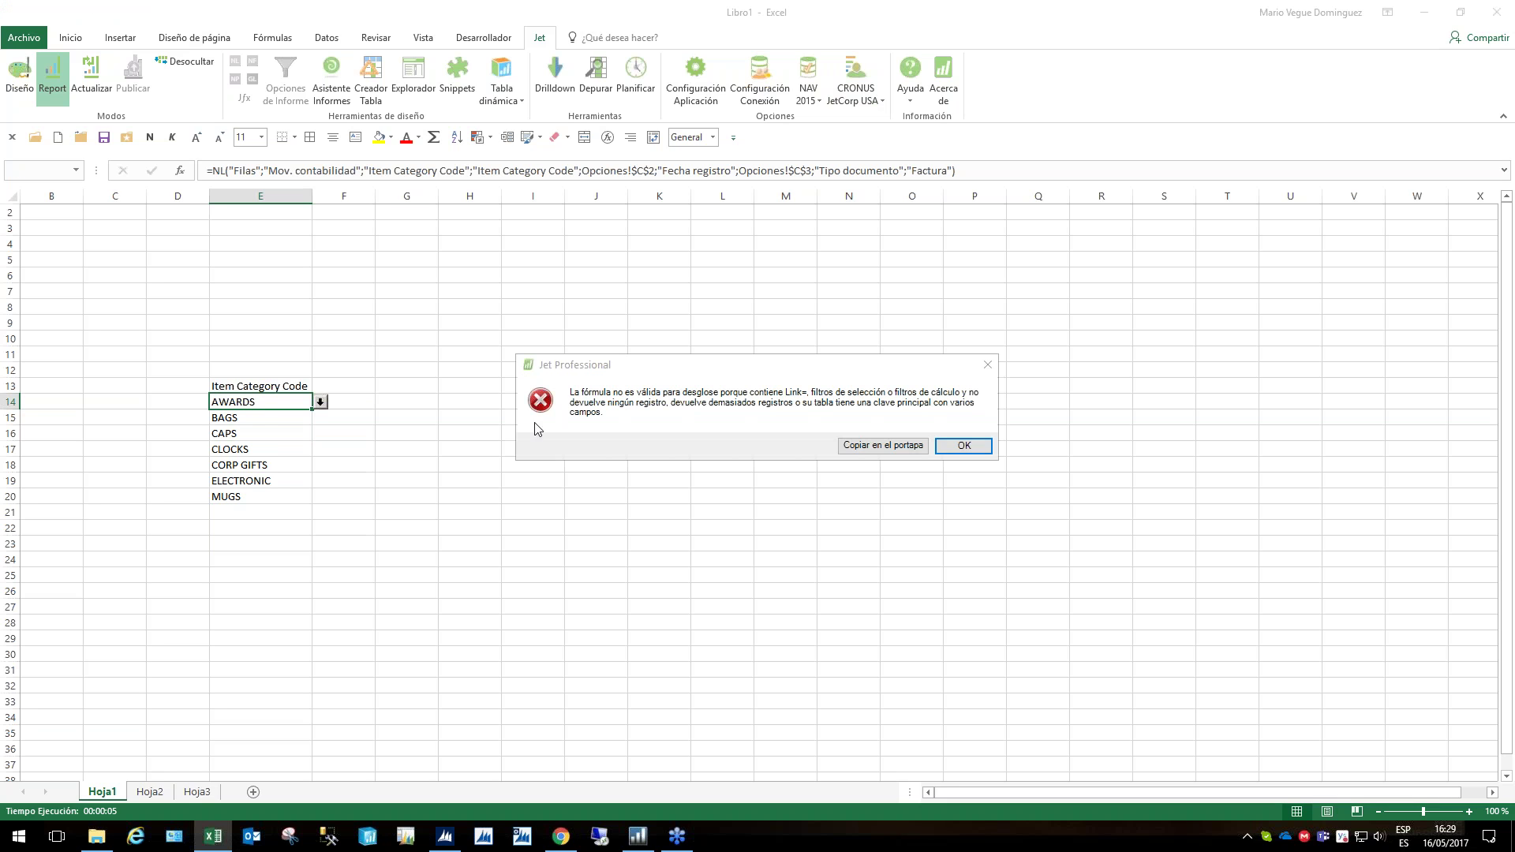
pyautogui.click(964, 446)
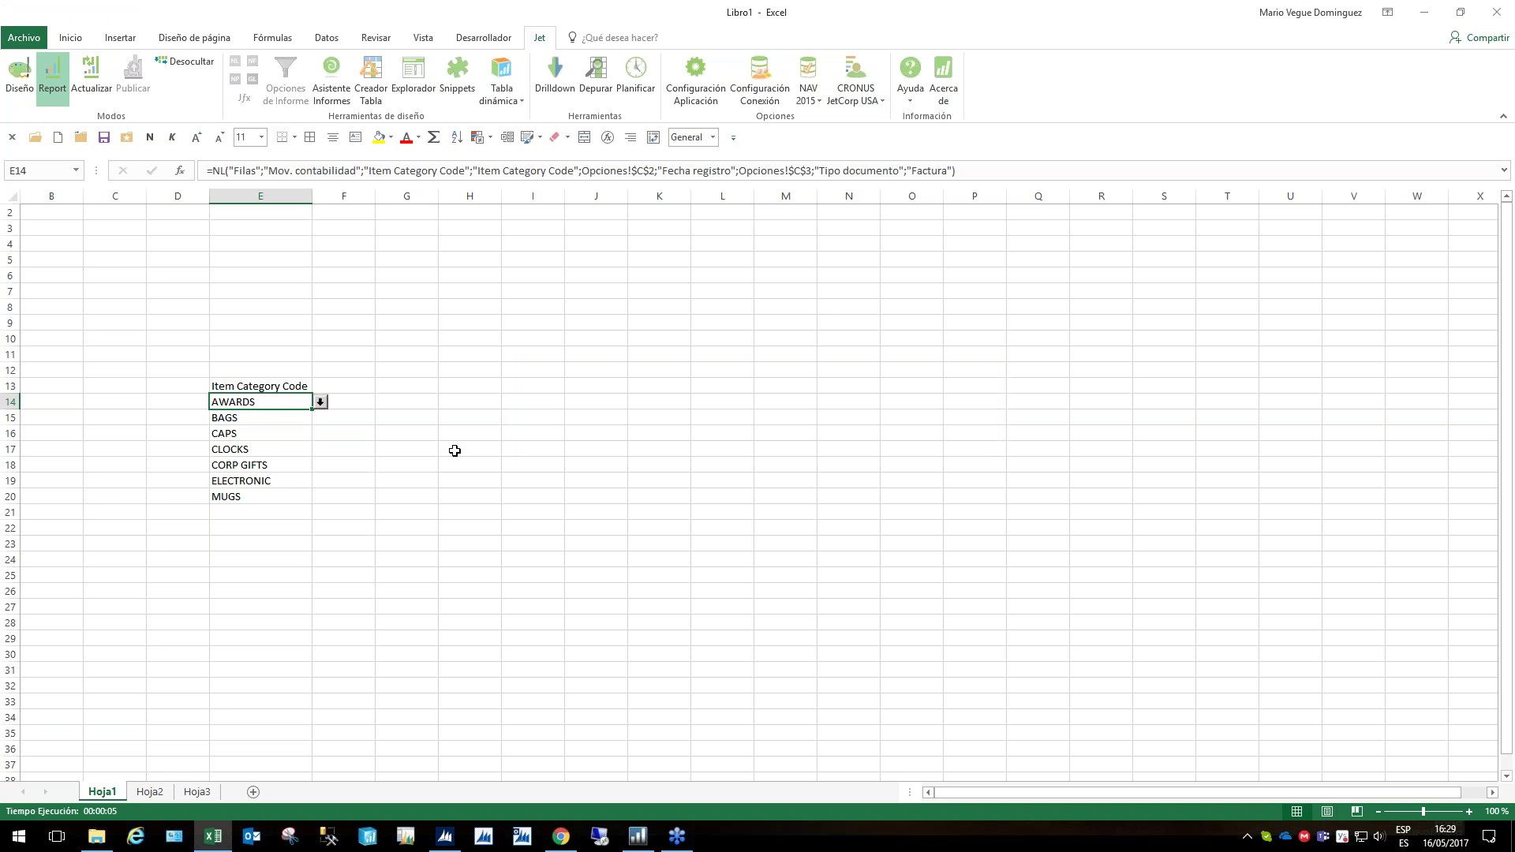
pyautogui.click(446, 844)
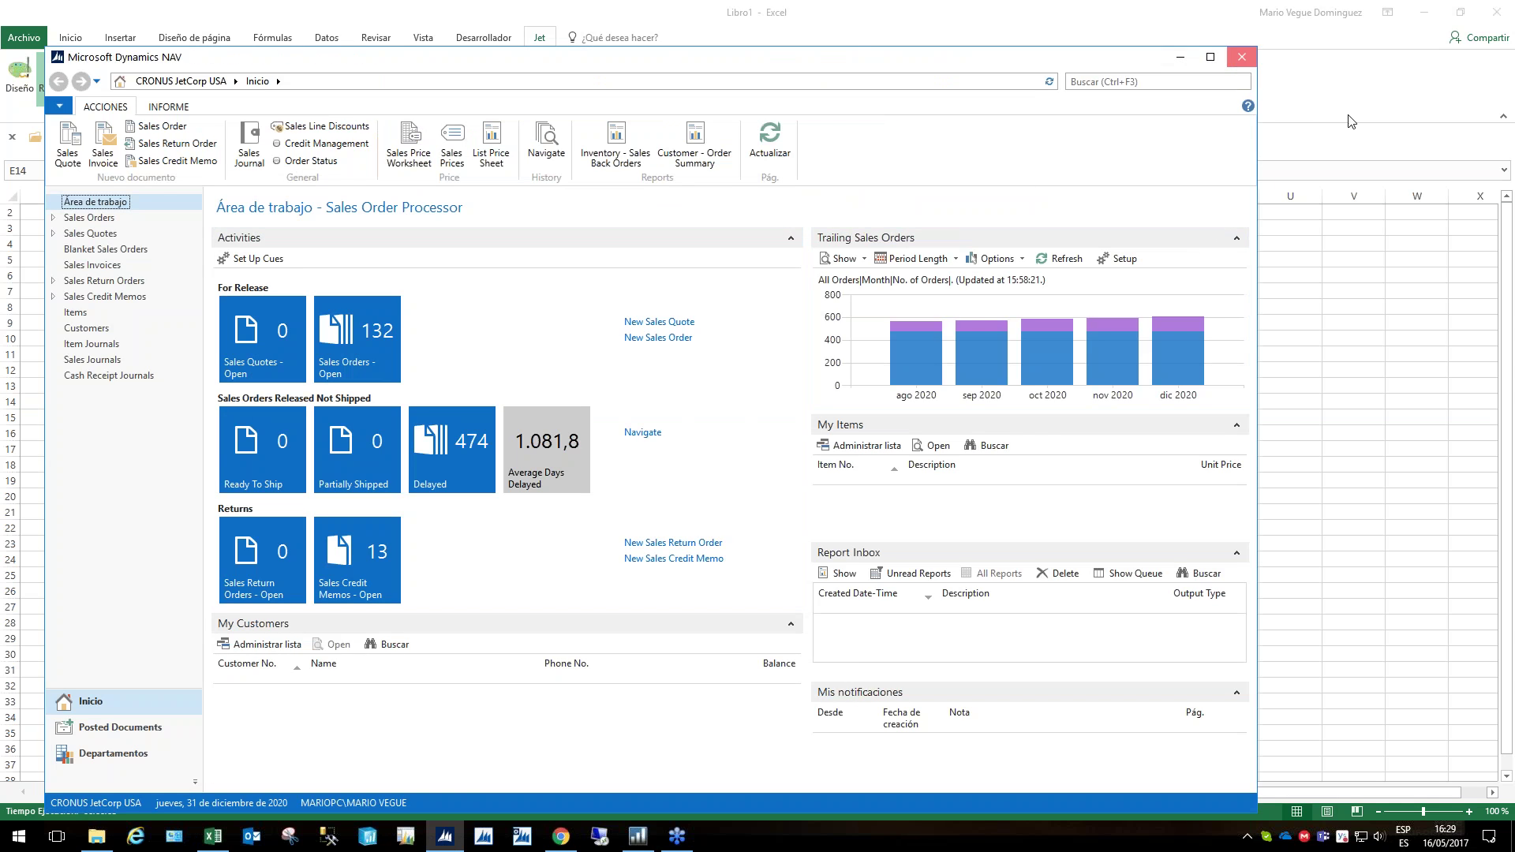
pyautogui.click(1181, 63)
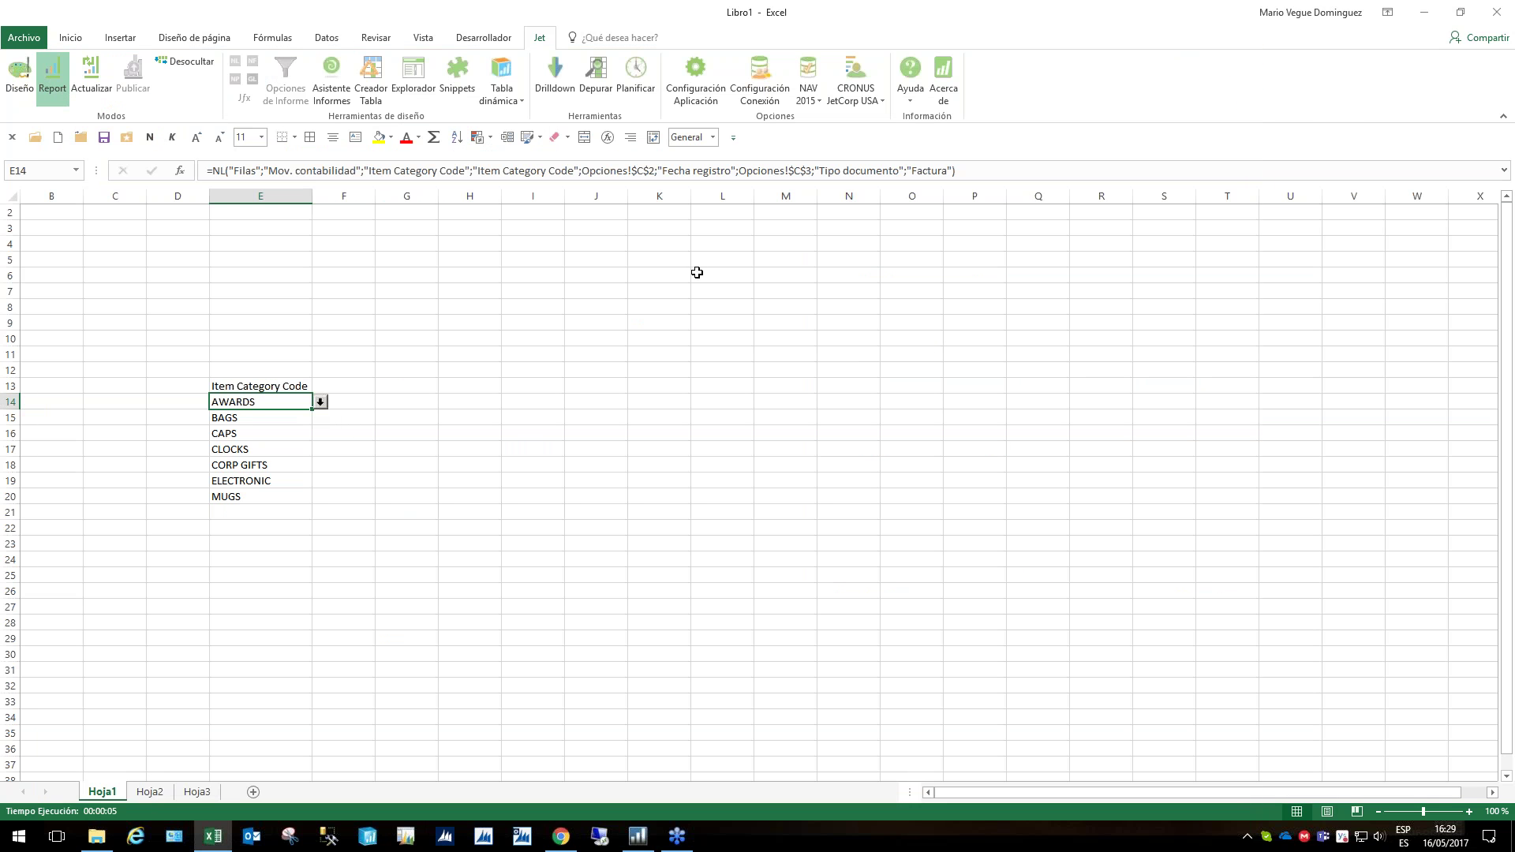
pyautogui.click(862, 97)
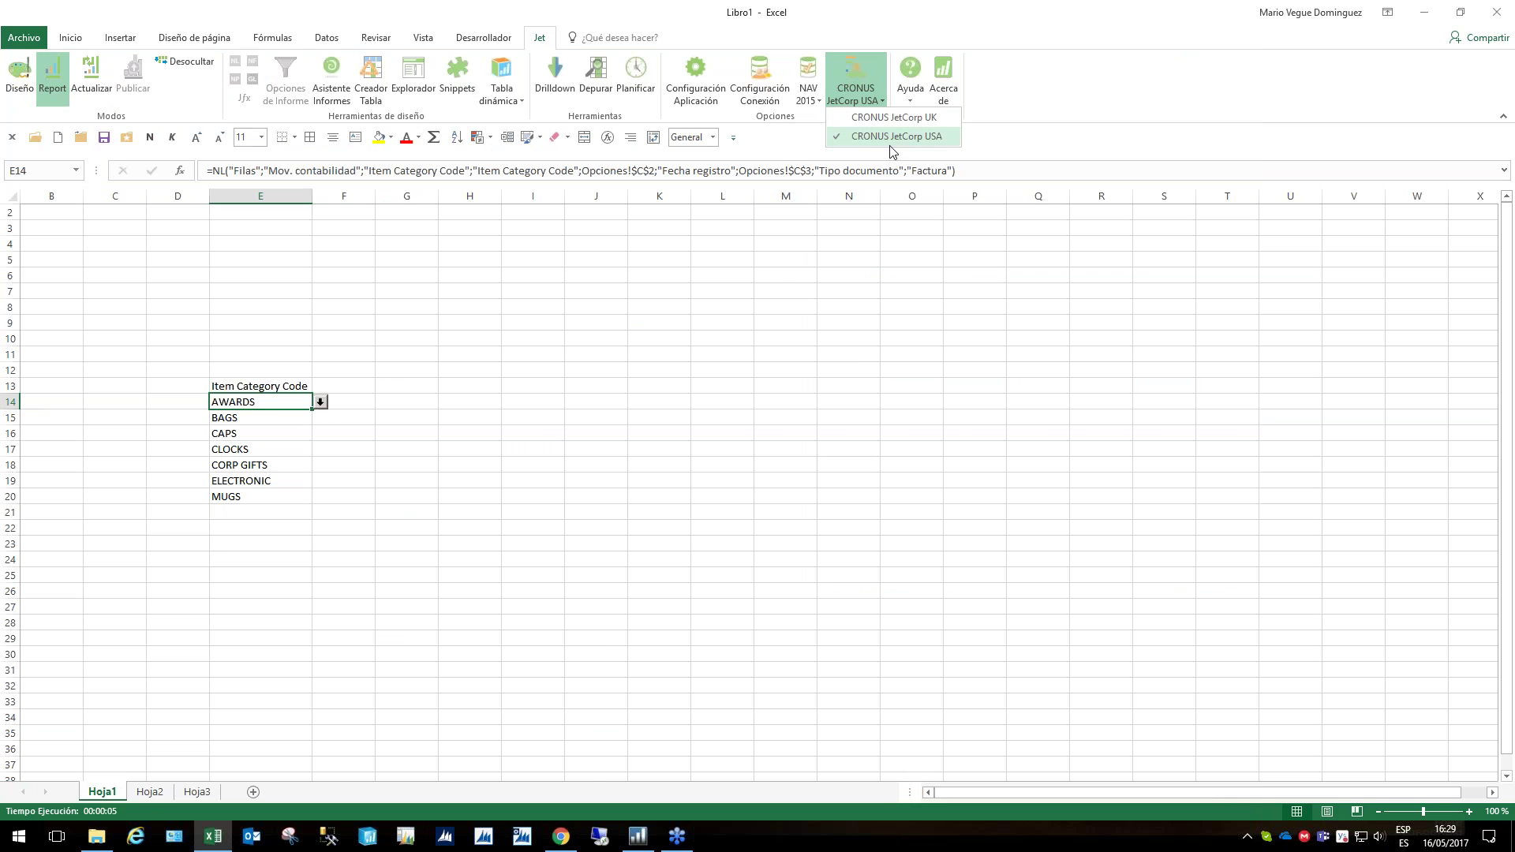
pyautogui.click(850, 85)
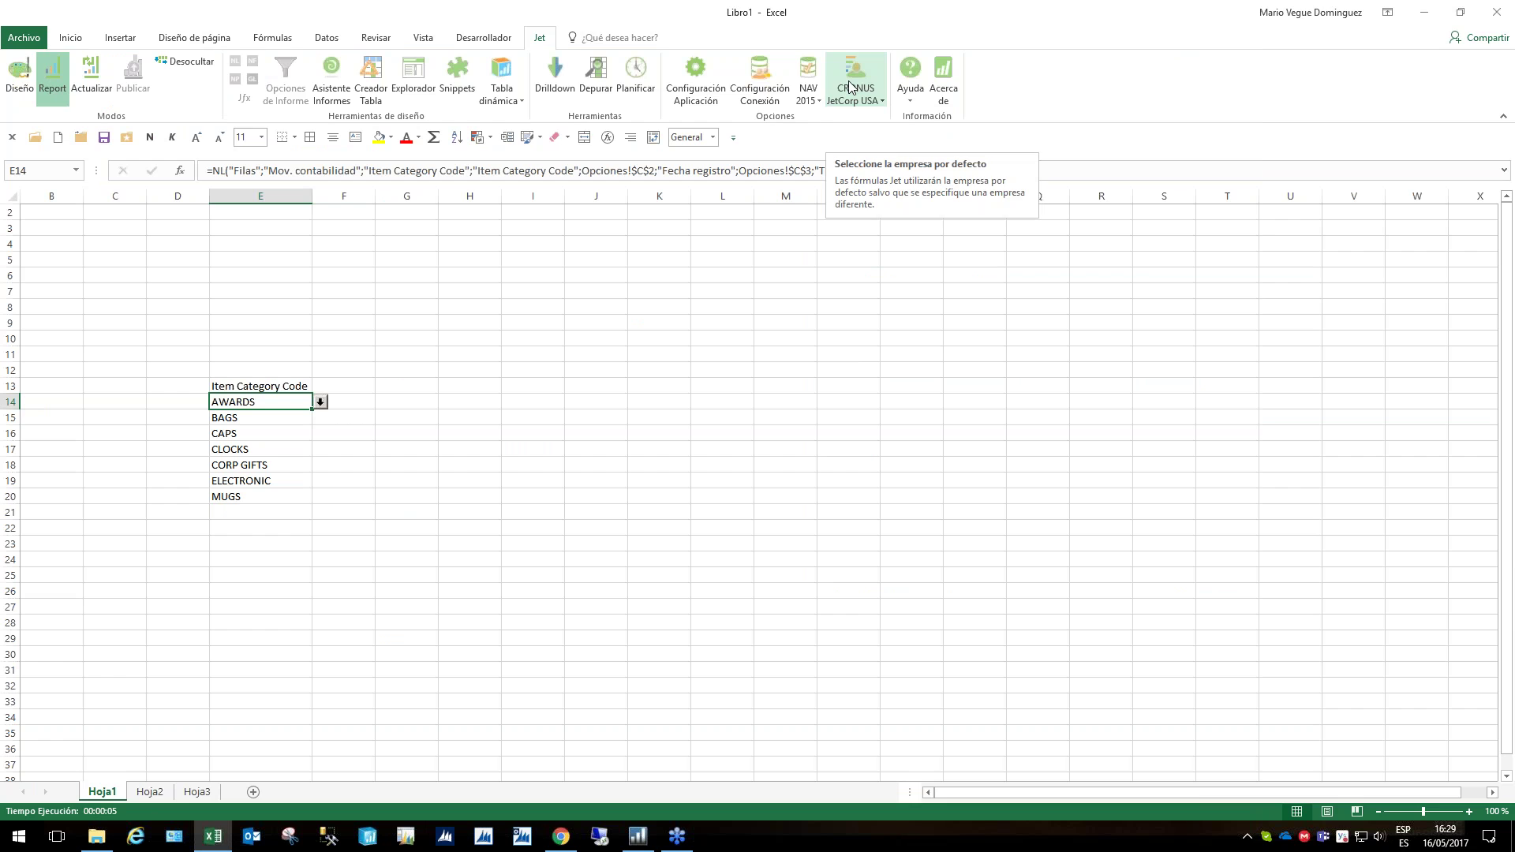
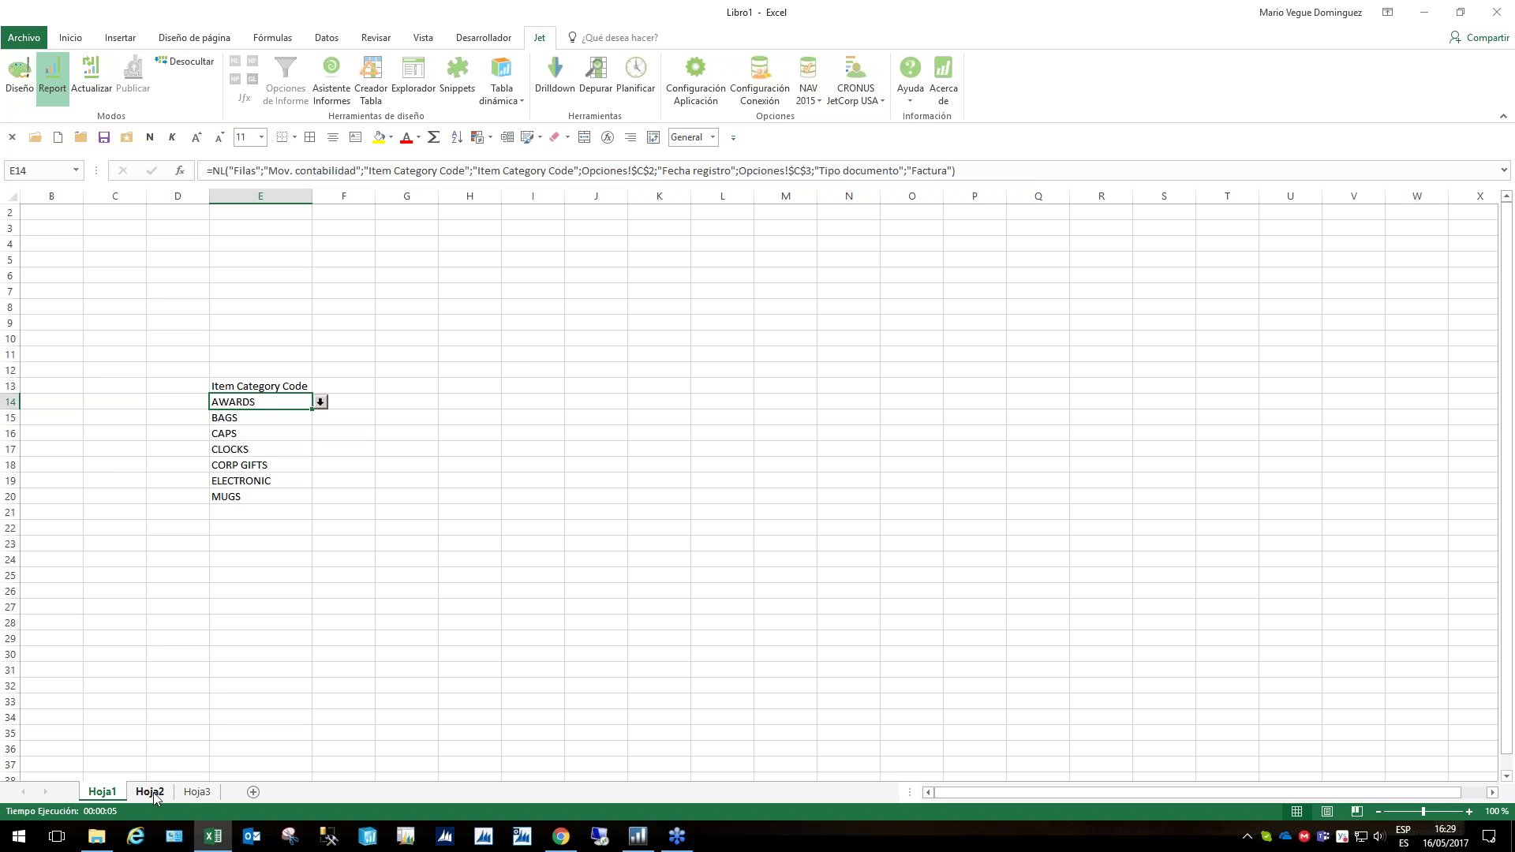
# Insert the Empresa > Nombre field as a Hojas formula in E6, showing CRONUS JetCorp UK
pyautogui.click(11, 79)
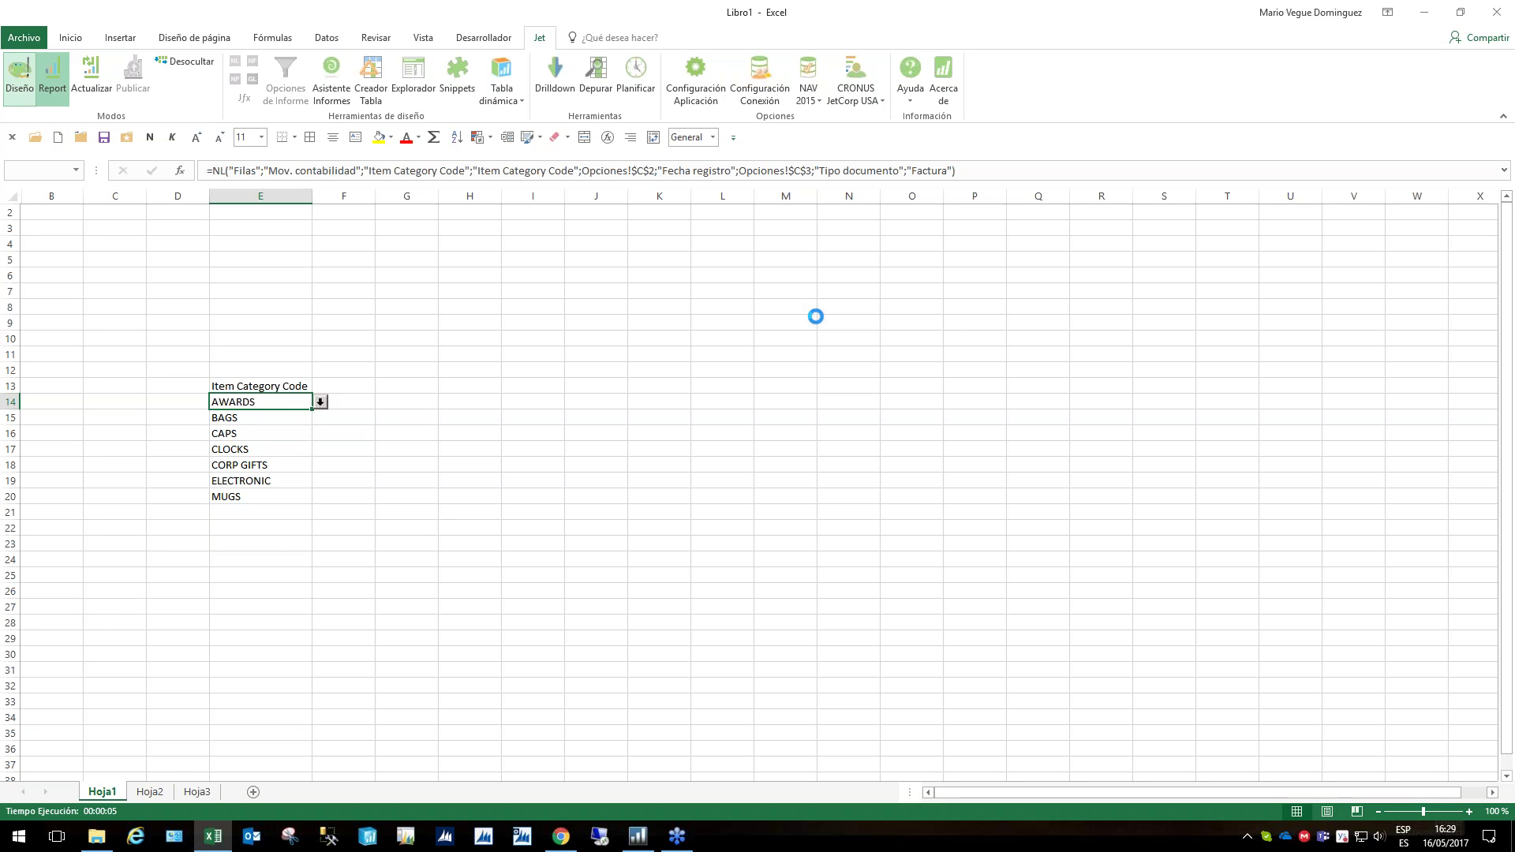
pyautogui.click(405, 75)
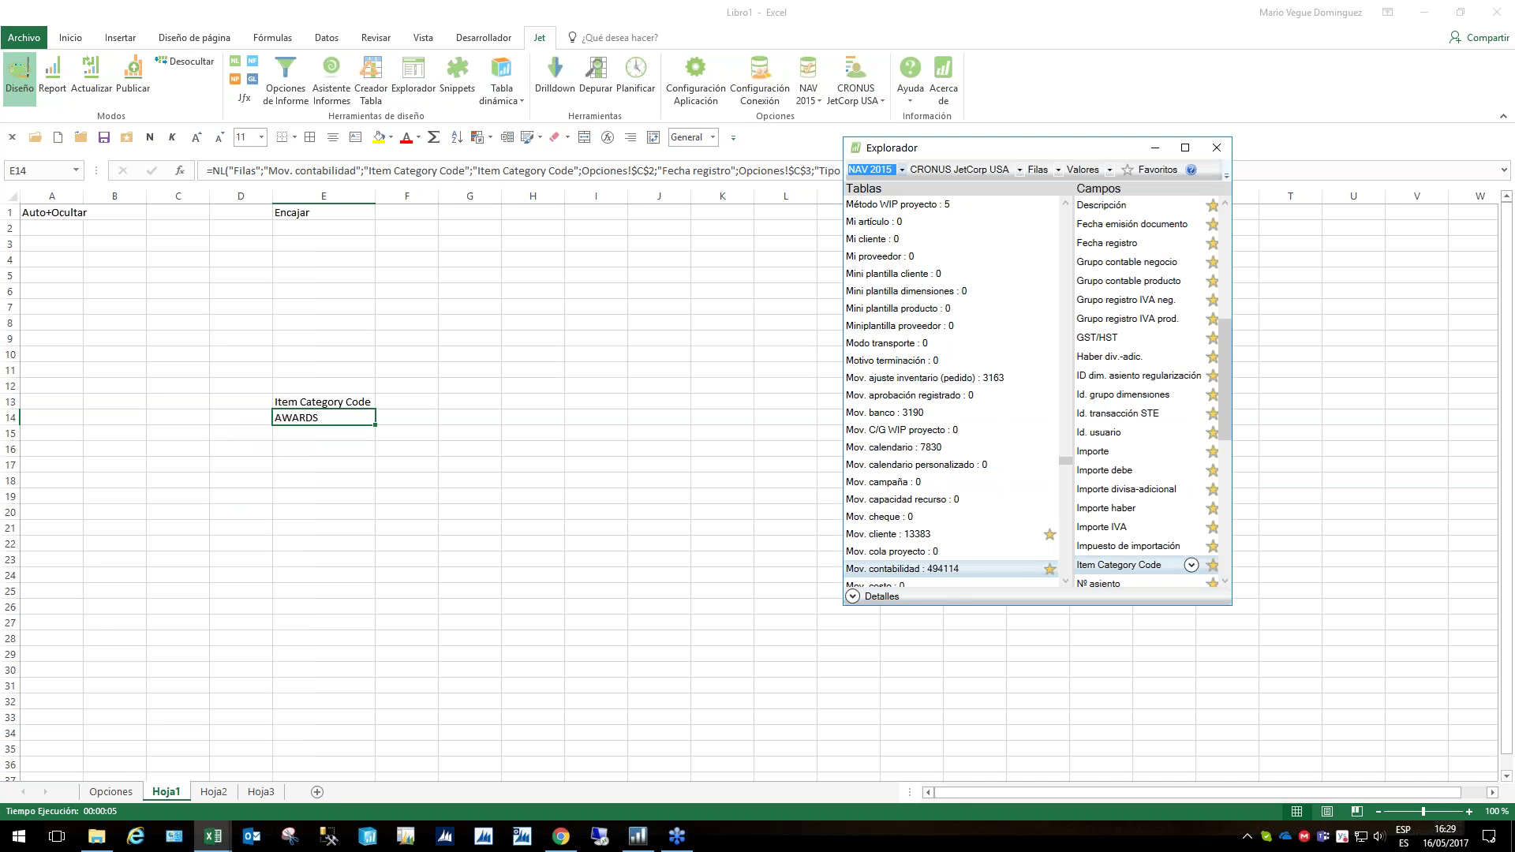
pyautogui.click(1144, 169)
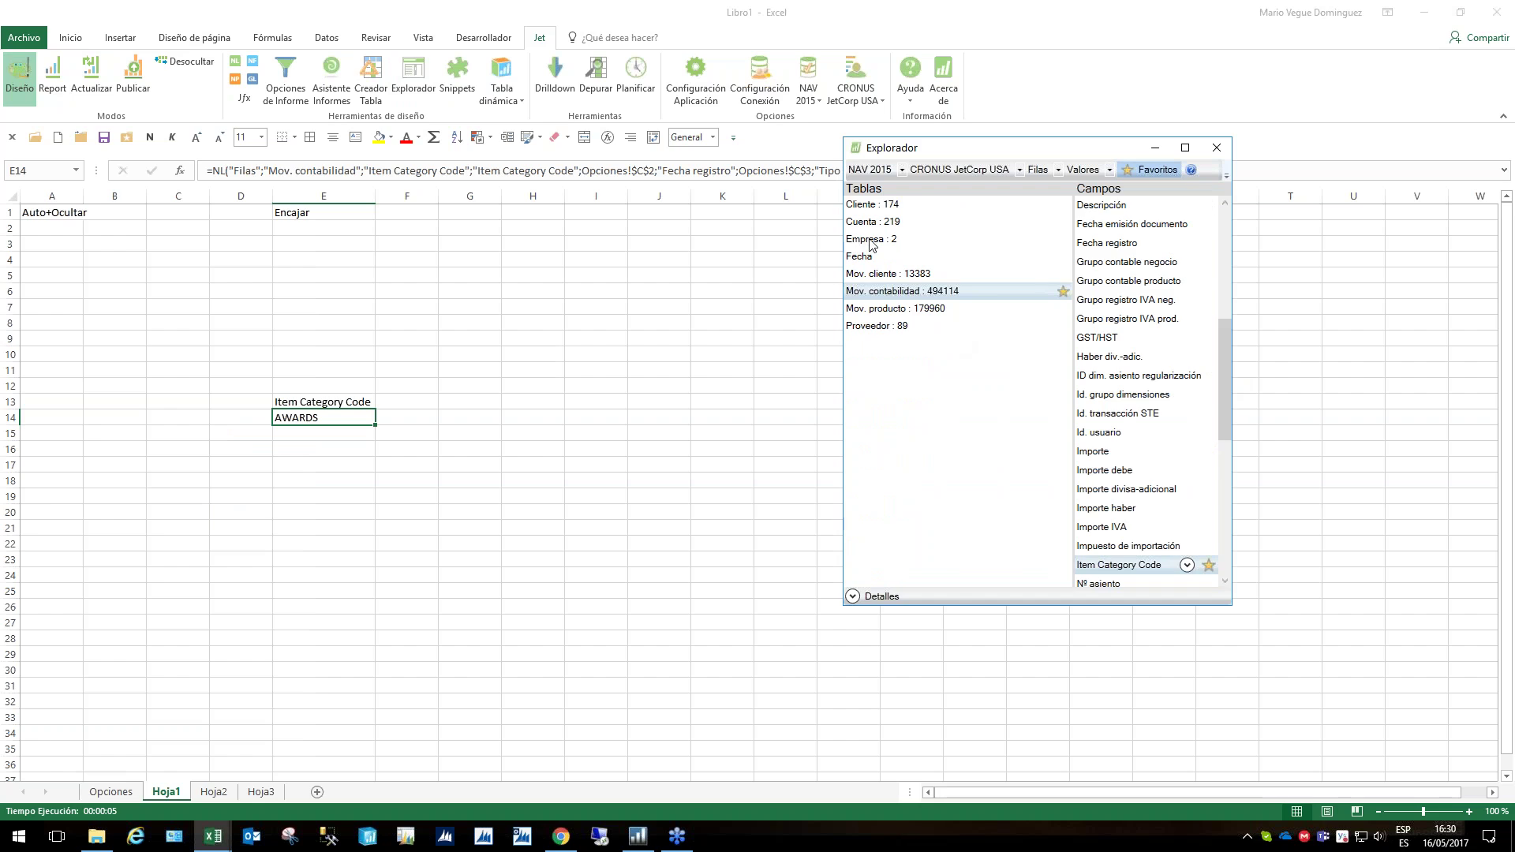
pyautogui.click(870, 239)
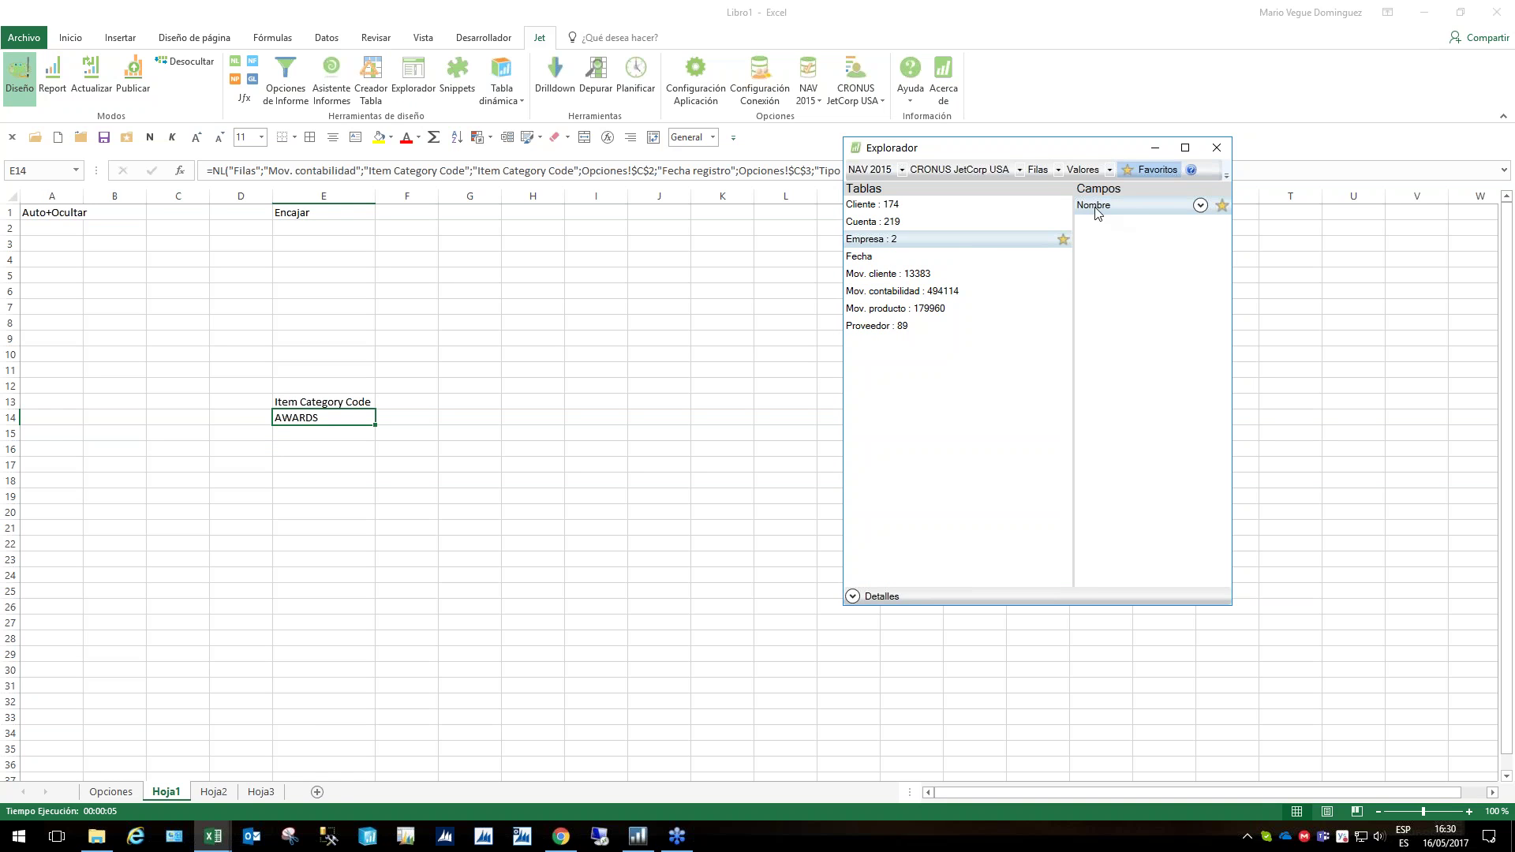
pyautogui.click(1058, 171)
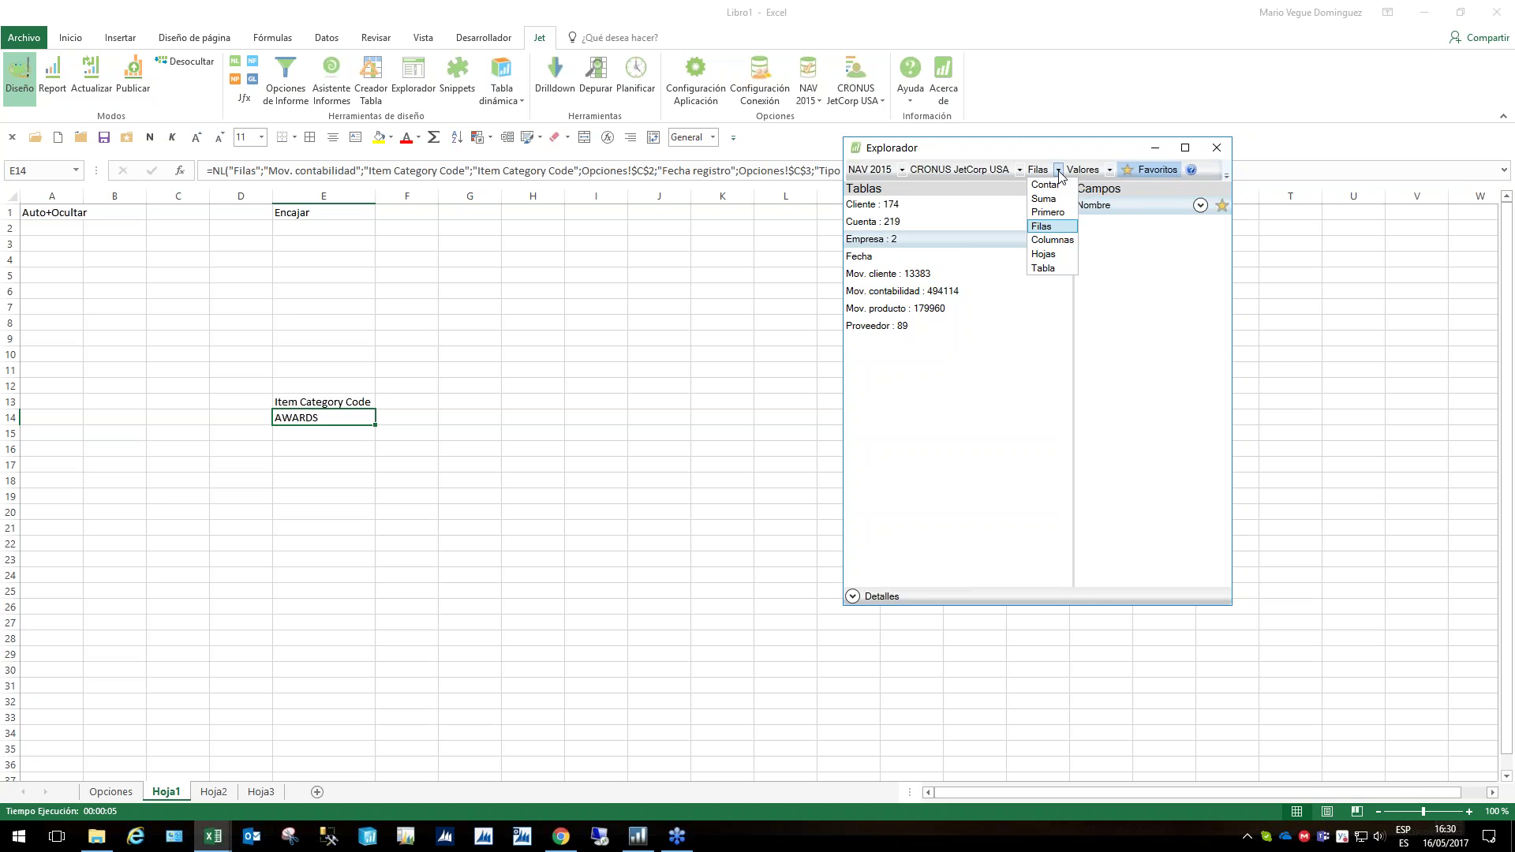
pyautogui.click(1047, 255)
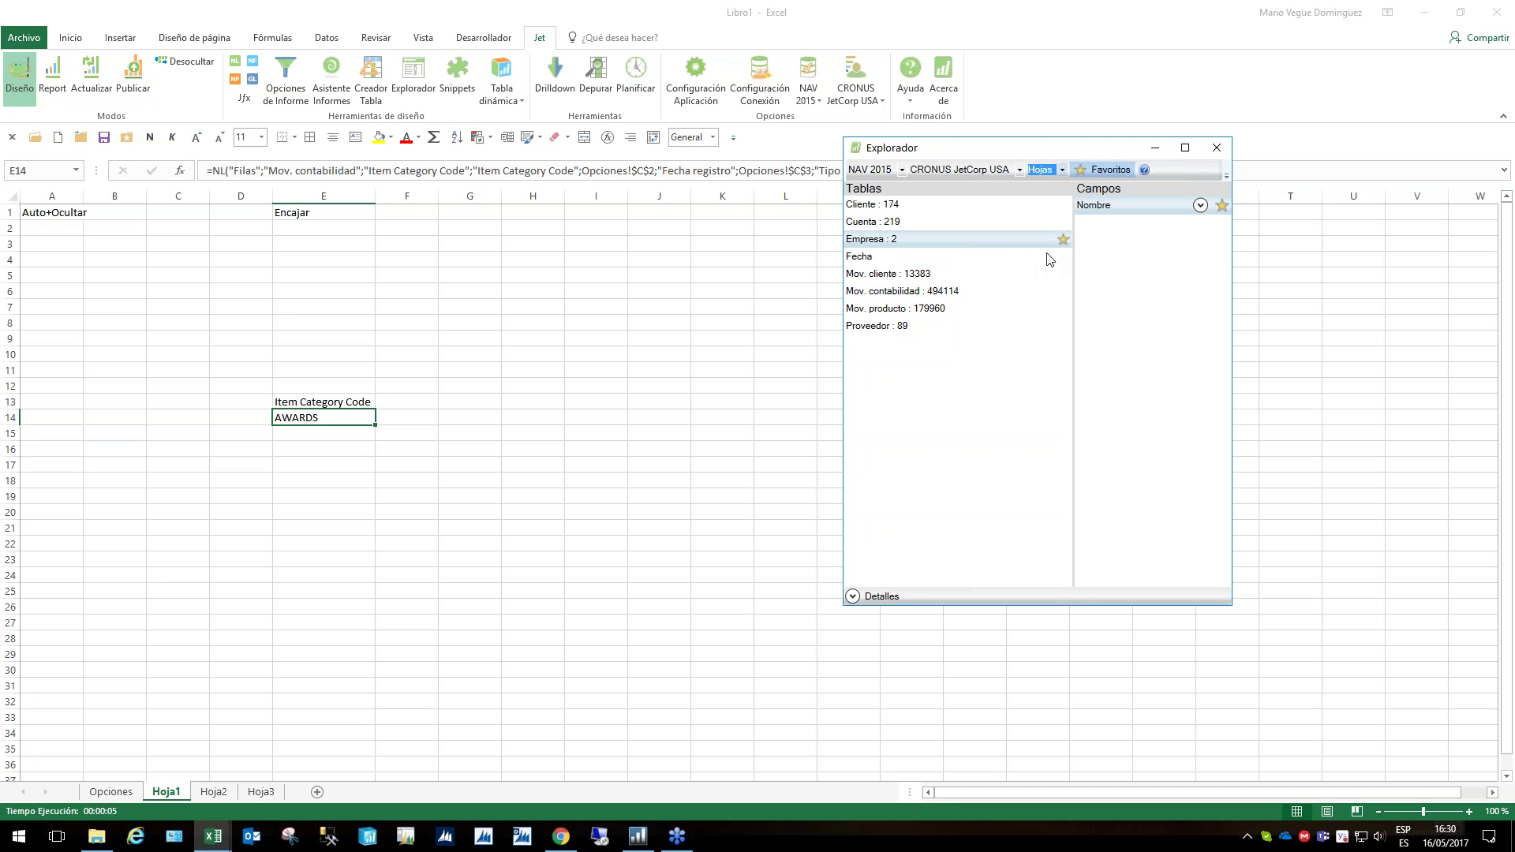
pyautogui.moveTo(1097, 206)
pyautogui.mouseDown()
pyautogui.moveTo(348, 333)
pyautogui.moveTo(325, 291)
pyautogui.mouseUp()
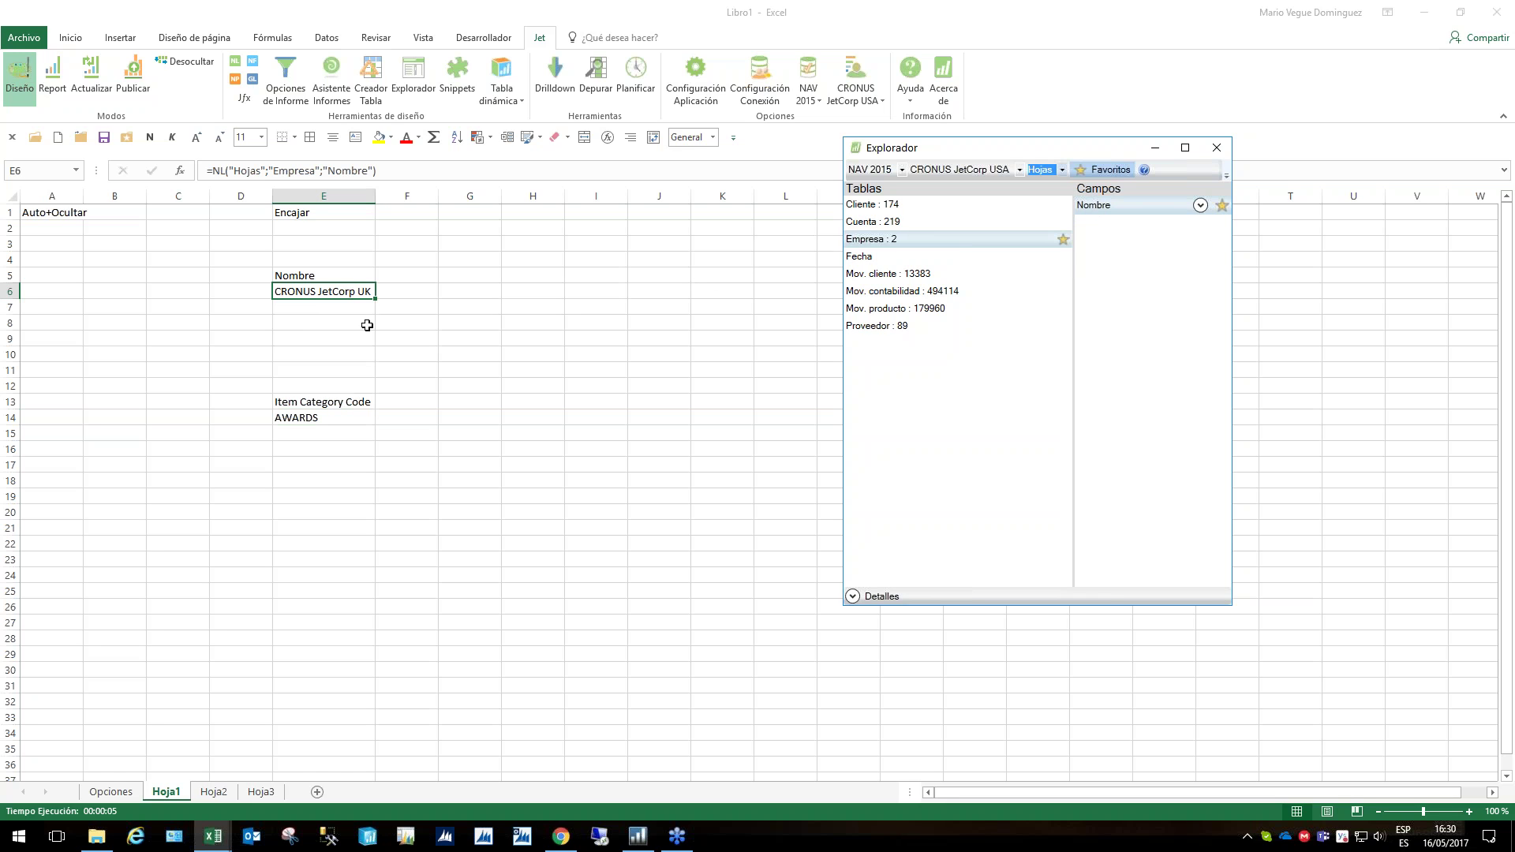
pyautogui.click(1216, 147)
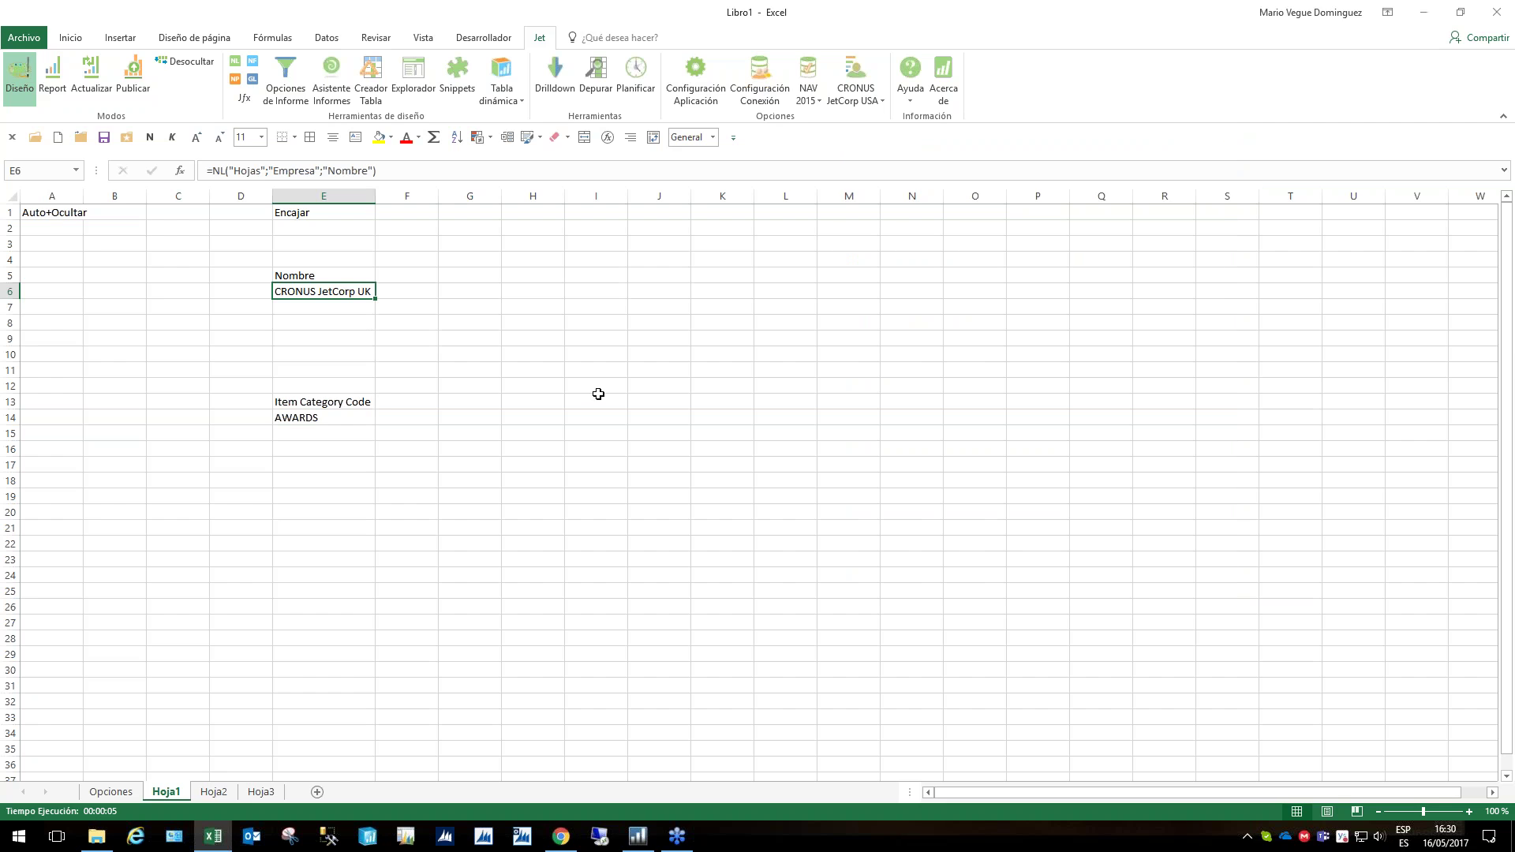
# Review the arguments of E6's NL Hojas company formula in the Jet Function Wizard
pyautogui.click(310, 418)
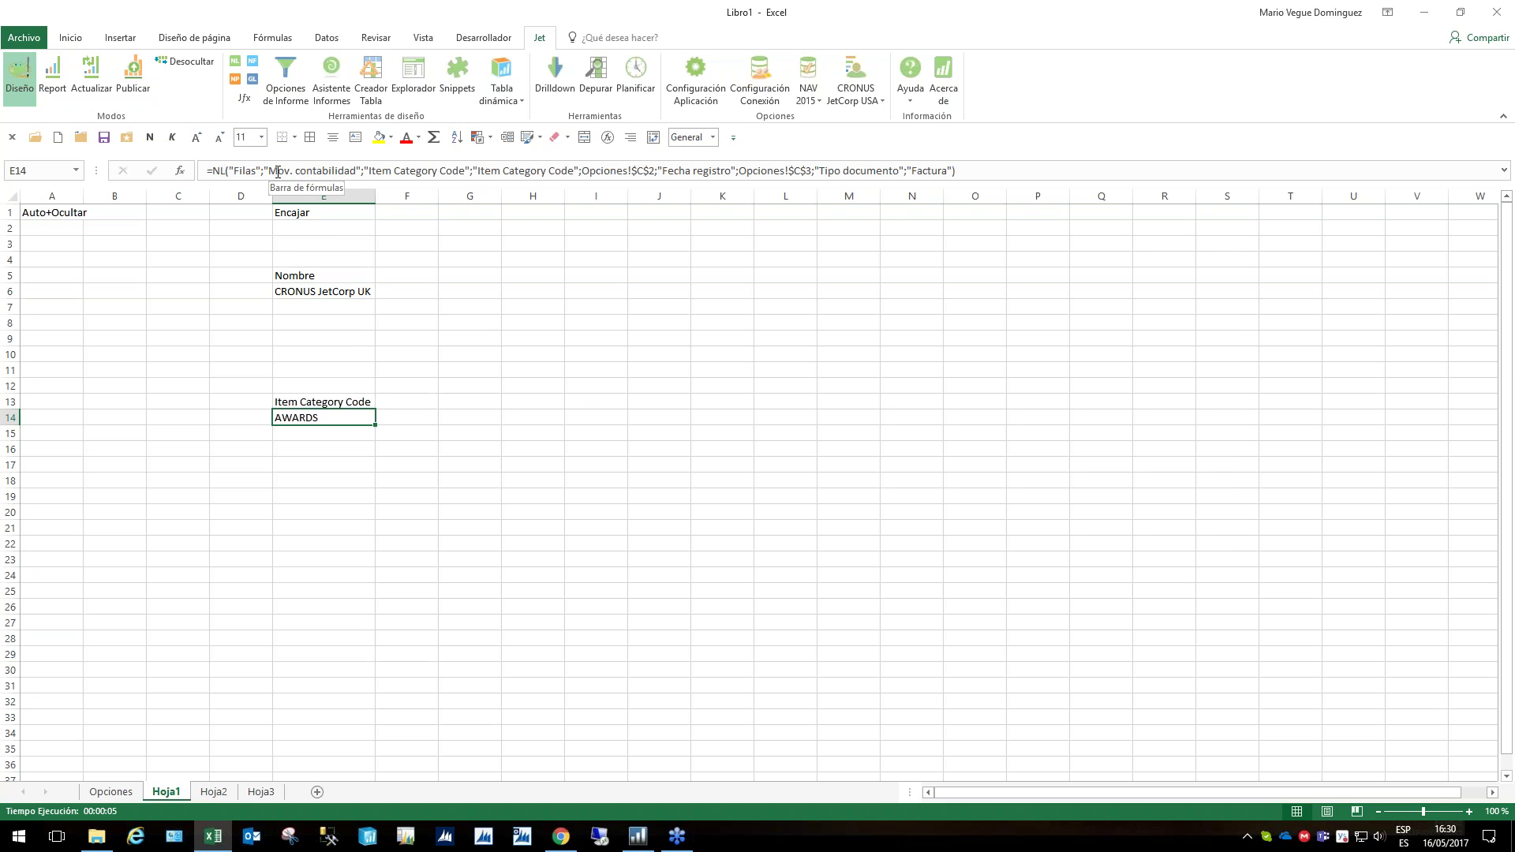
pyautogui.click(313, 289)
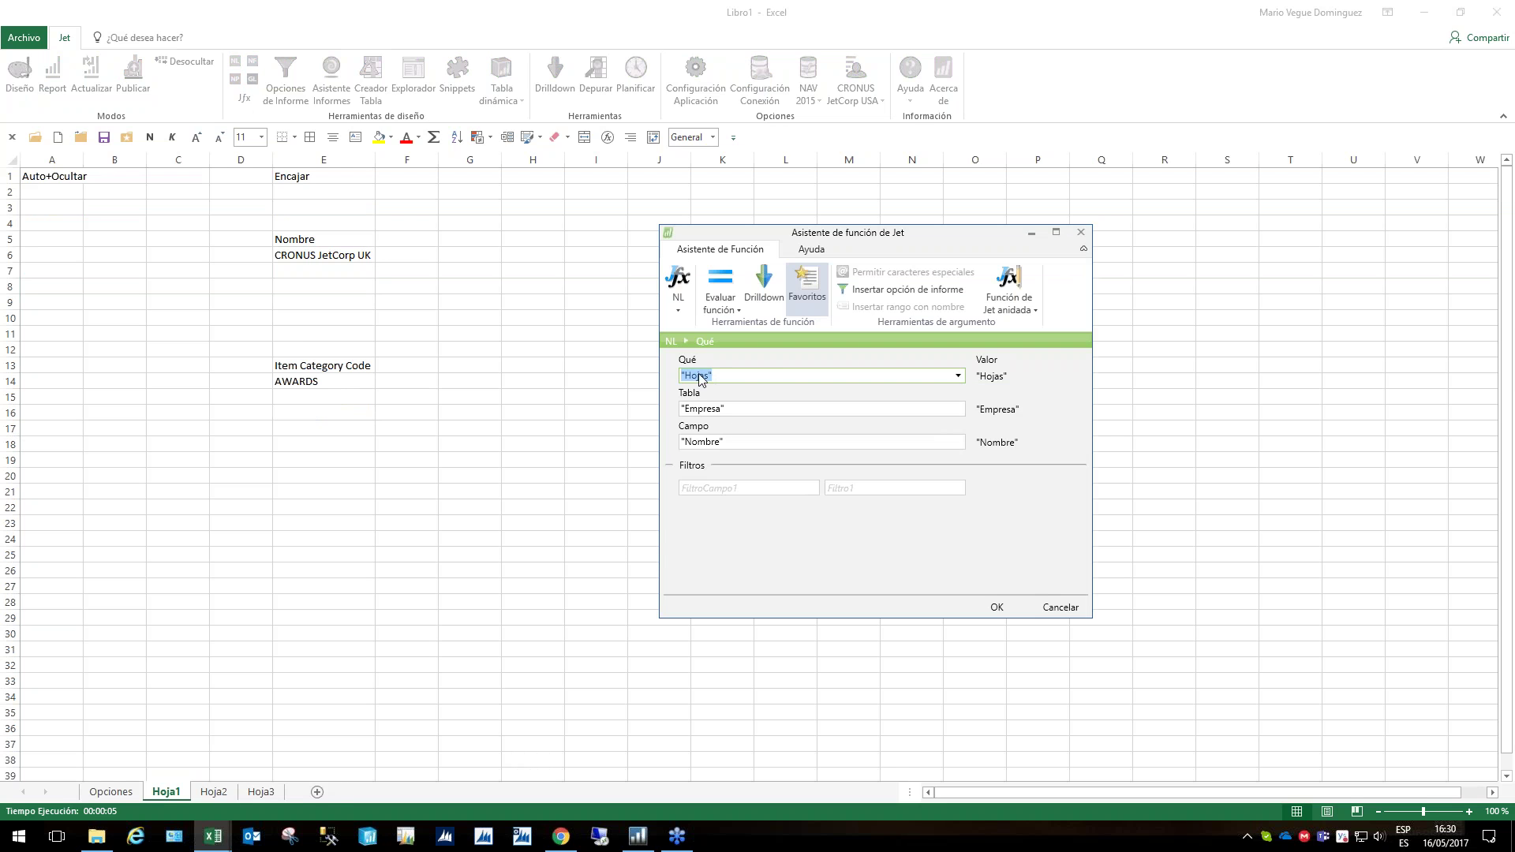
pyautogui.click(745, 411)
pyautogui.click(738, 441)
pyautogui.click(997, 607)
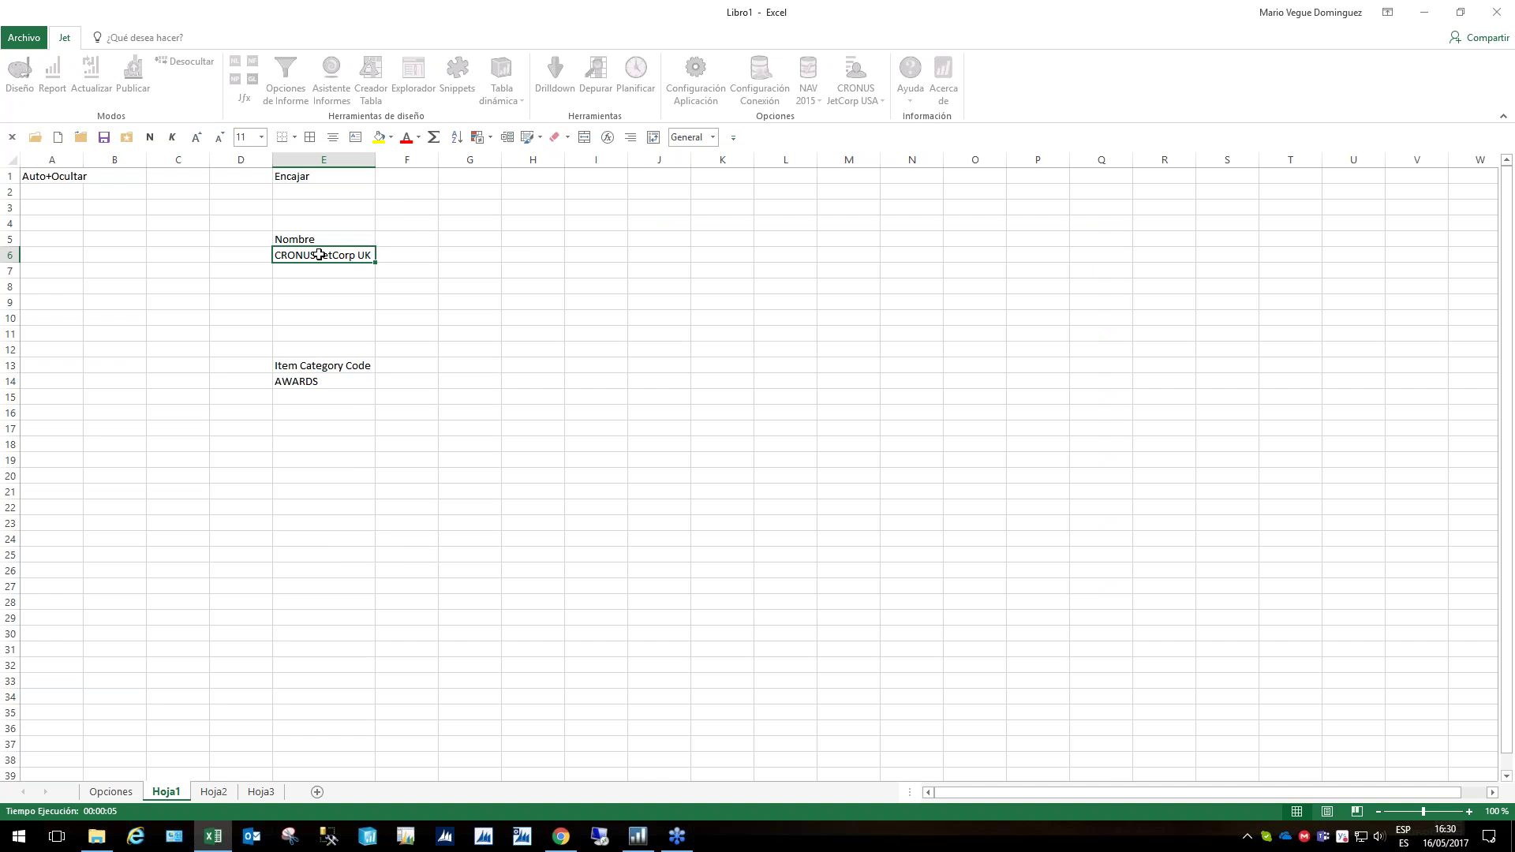
# Make the E6 company name bold at 22 pt and delete the Nombre label in E5
pyautogui.rightClick(319, 254)
pyautogui.click(332, 229)
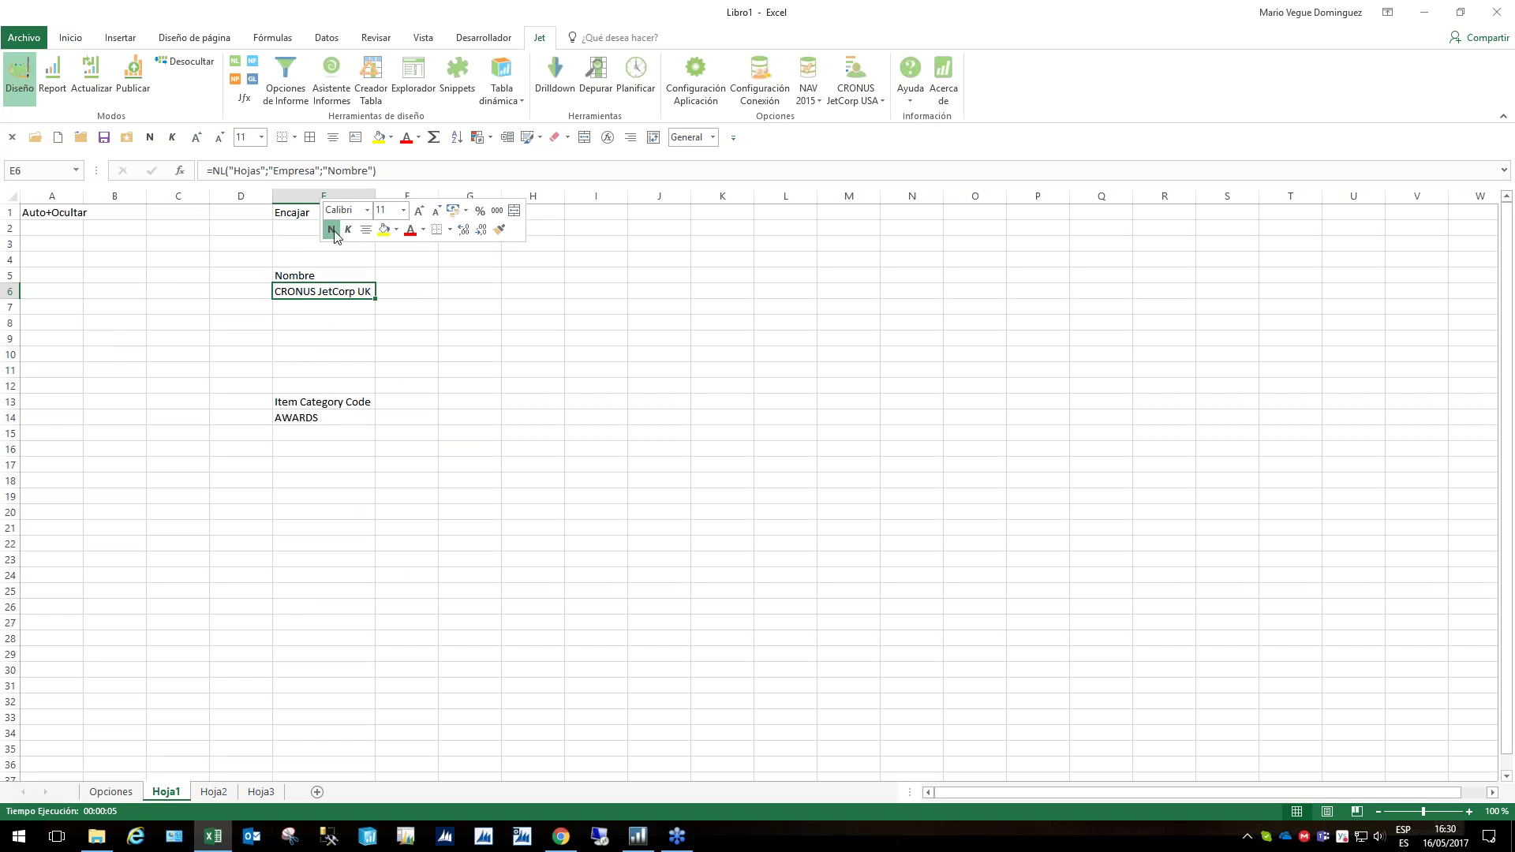
pyautogui.click(418, 210)
pyautogui.click(418, 209)
pyautogui.click(418, 210)
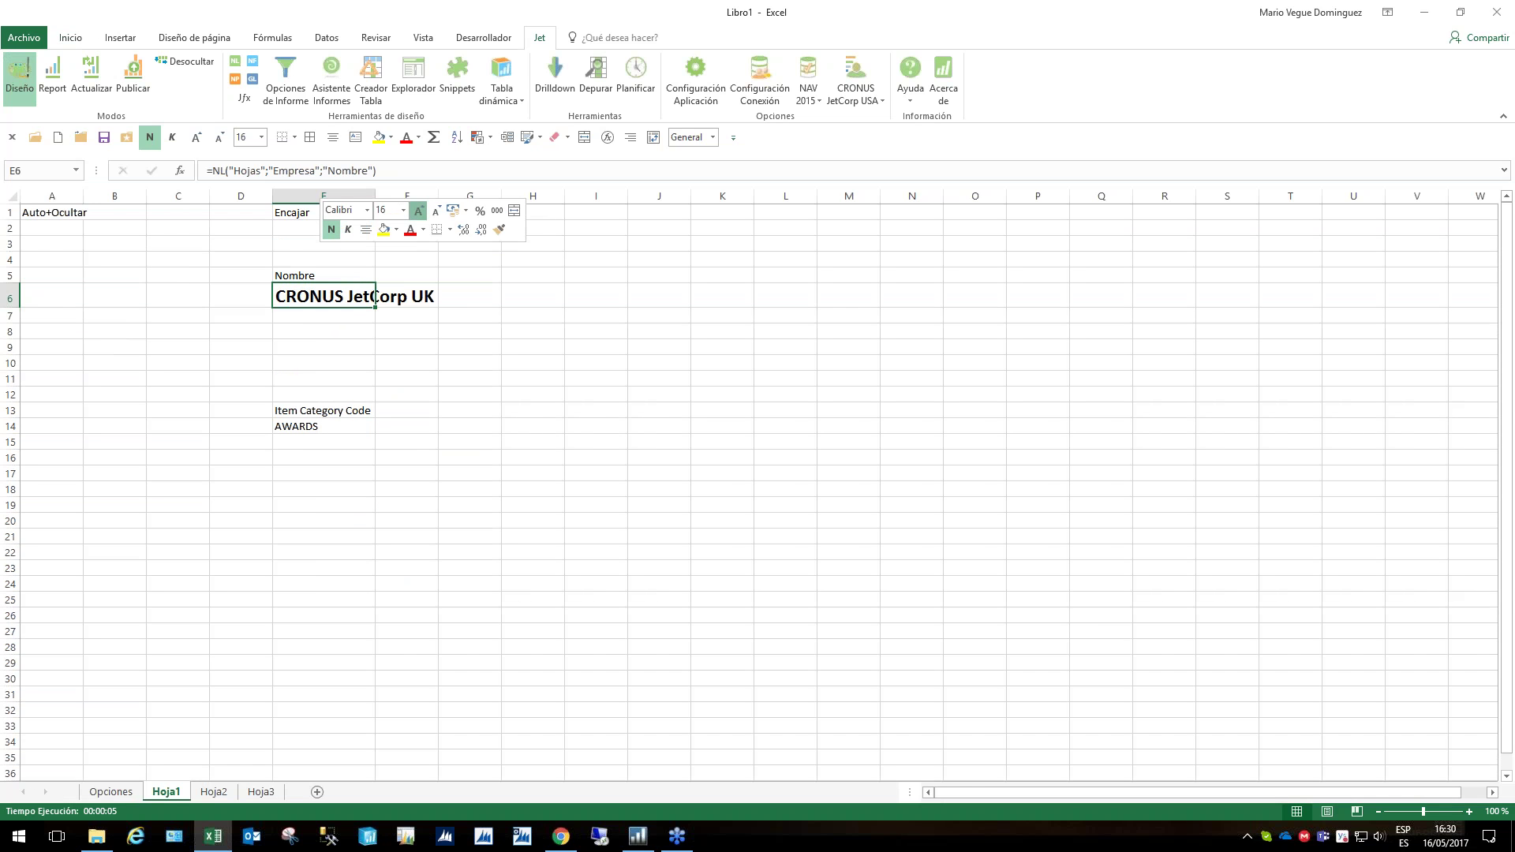
pyautogui.click(418, 210)
pyautogui.press('Up')
pyautogui.press('Delete')
pyautogui.press('Down')
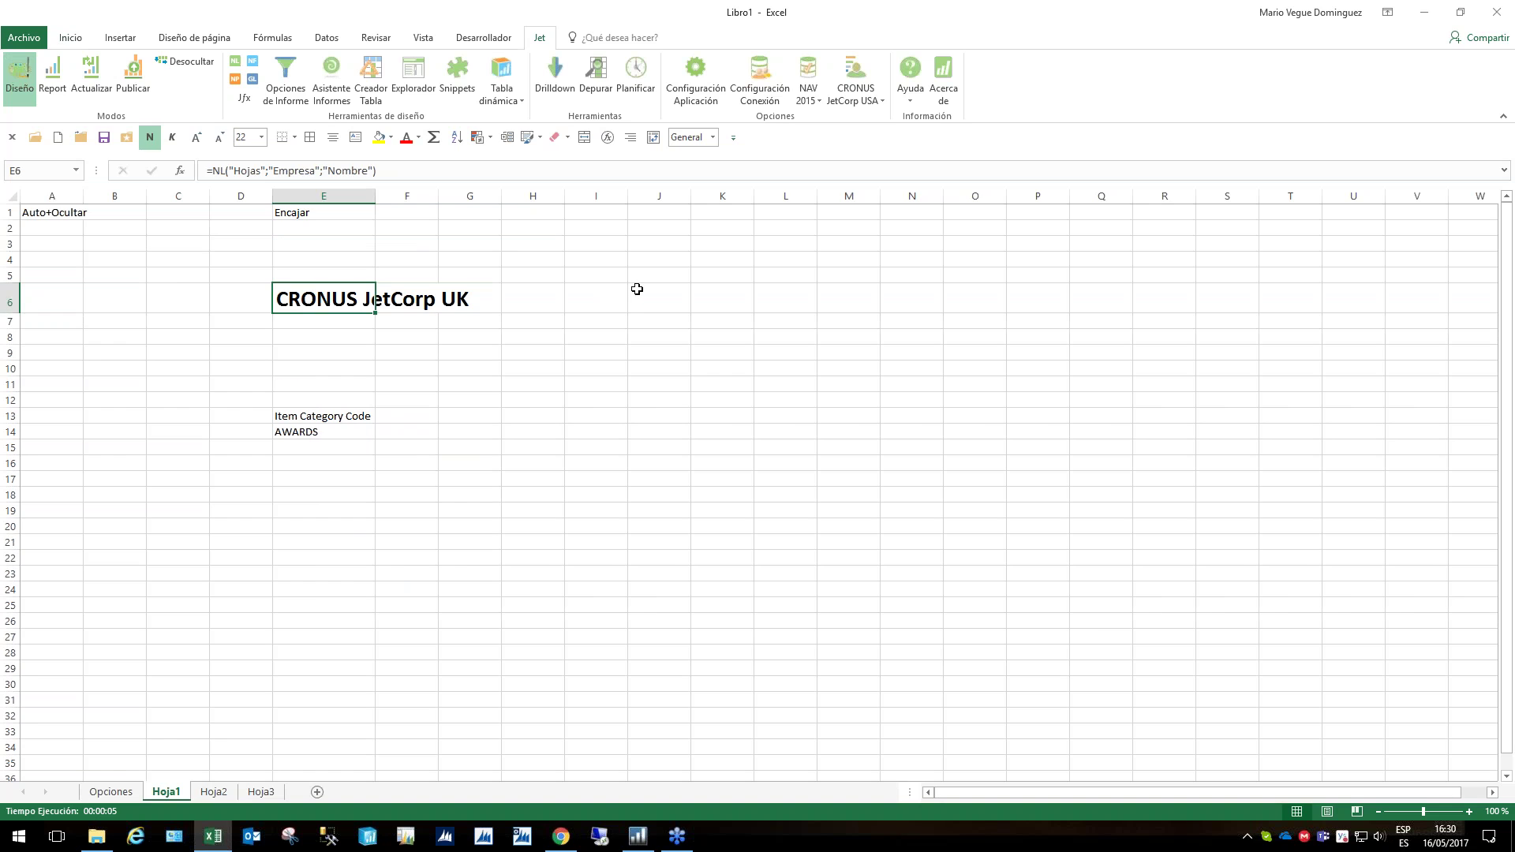
pyautogui.click(52, 75)
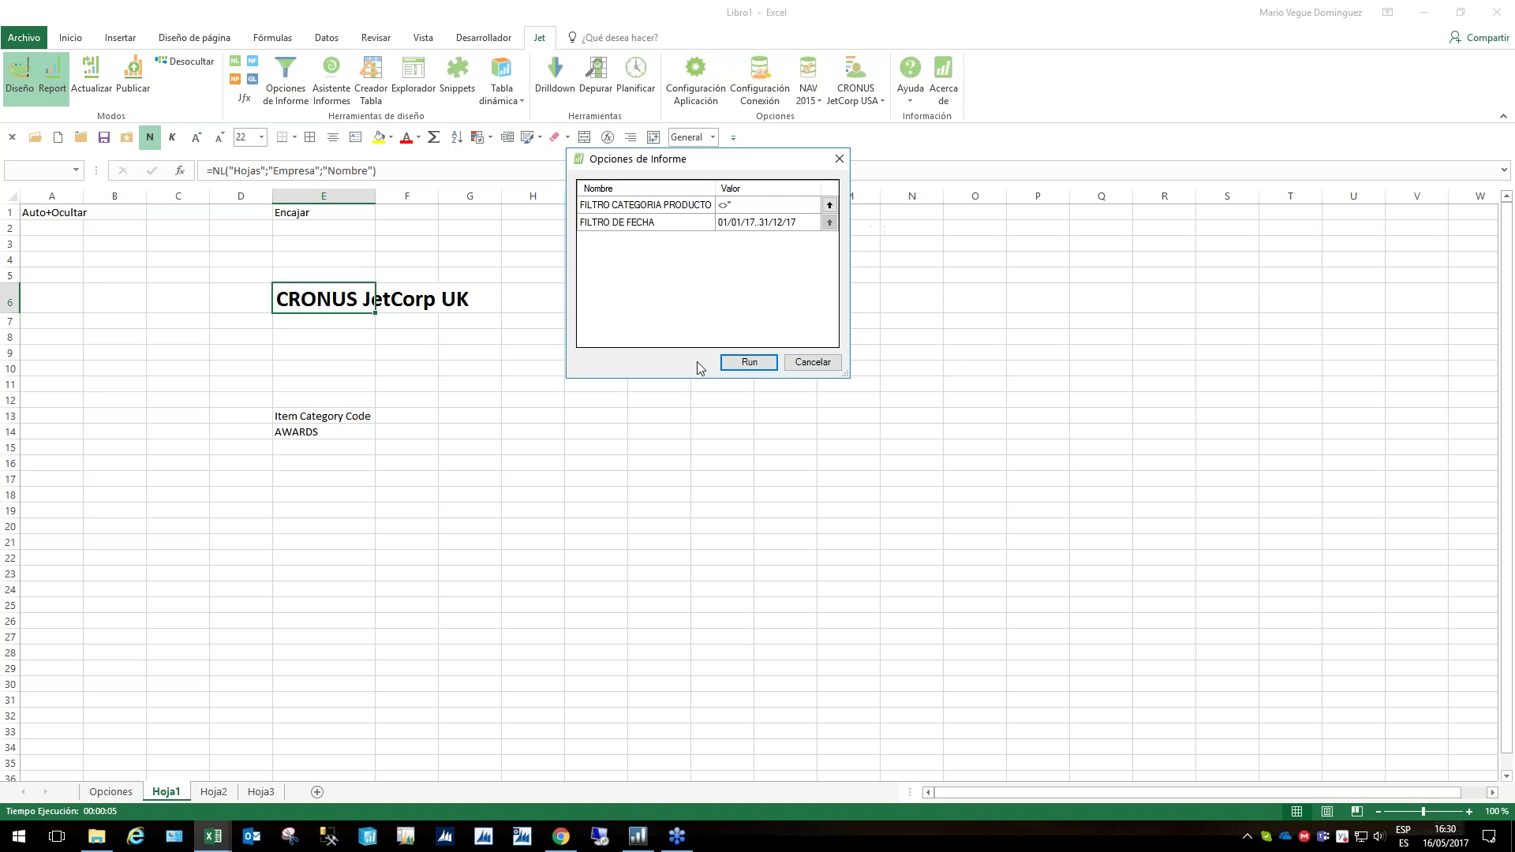
# Run the report, compare the CRONUS JetCorp UK and USA sheets, then return to design
pyautogui.click(745, 362)
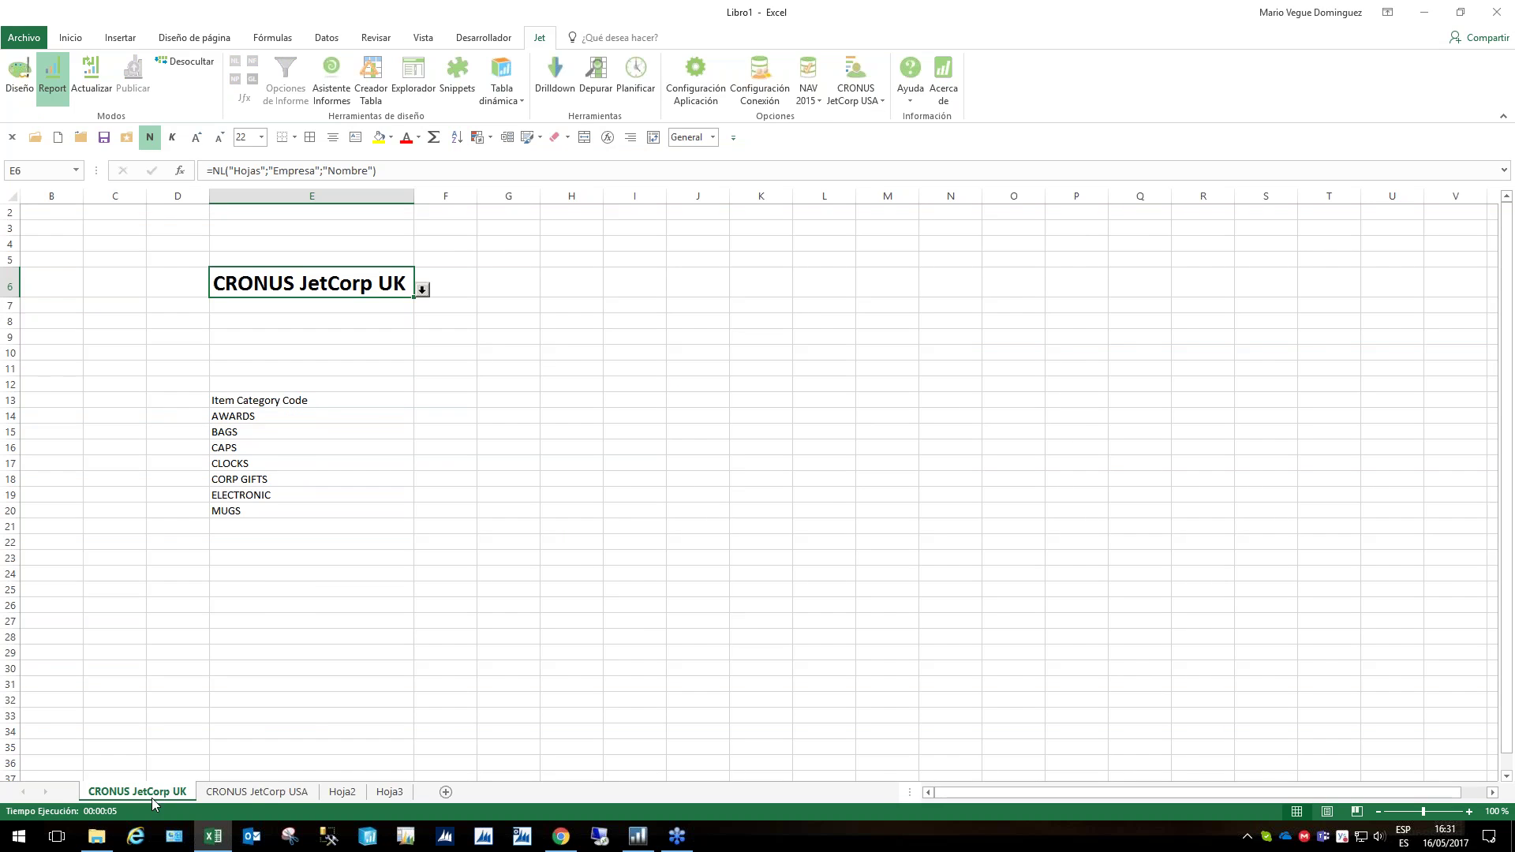
pyautogui.click(253, 792)
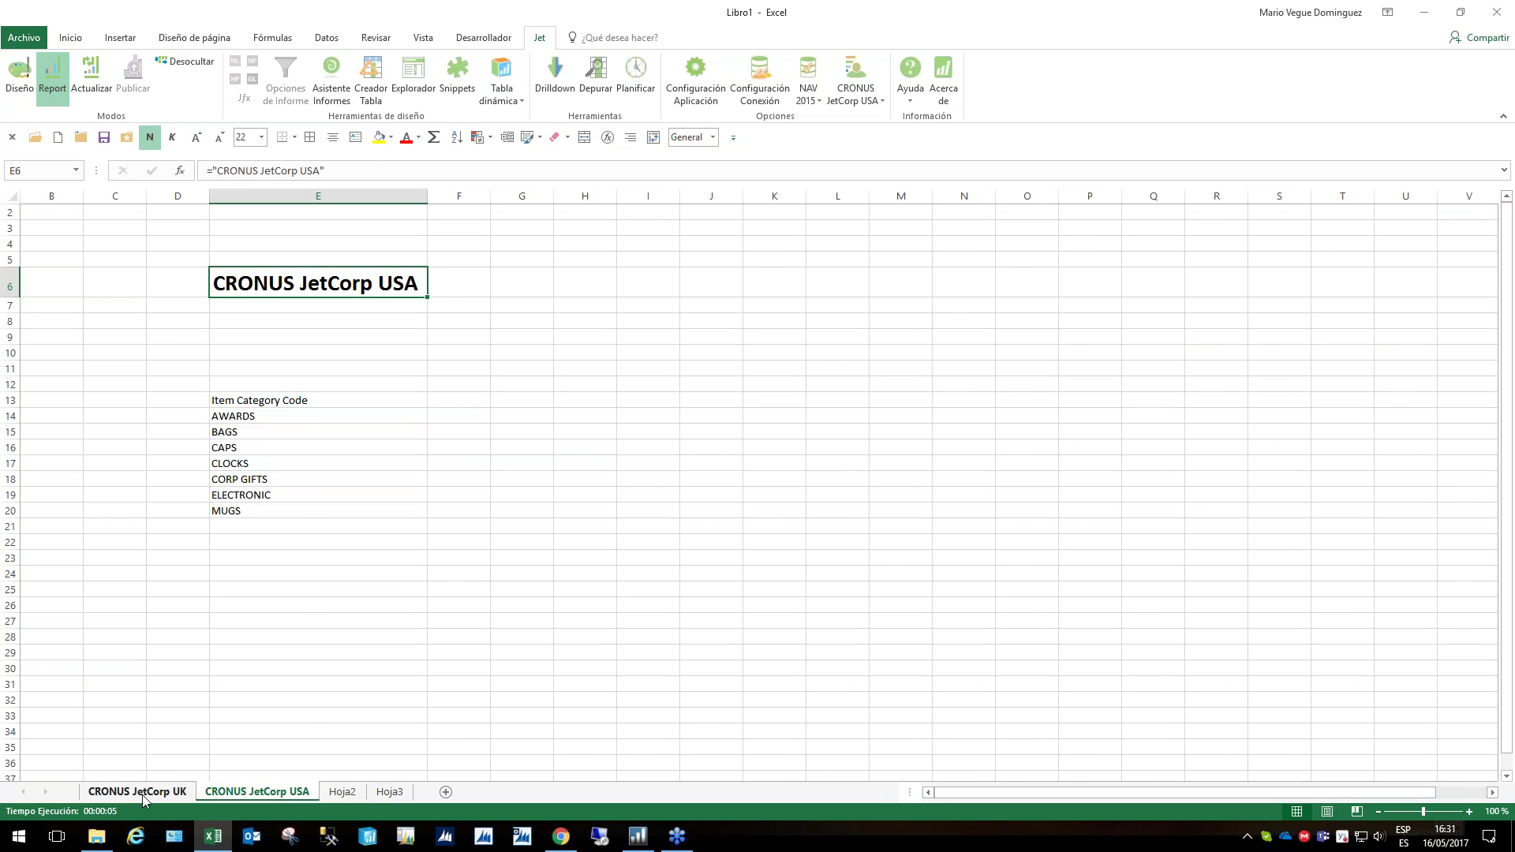
pyautogui.click(142, 798)
pyautogui.click(256, 791)
pyautogui.click(177, 794)
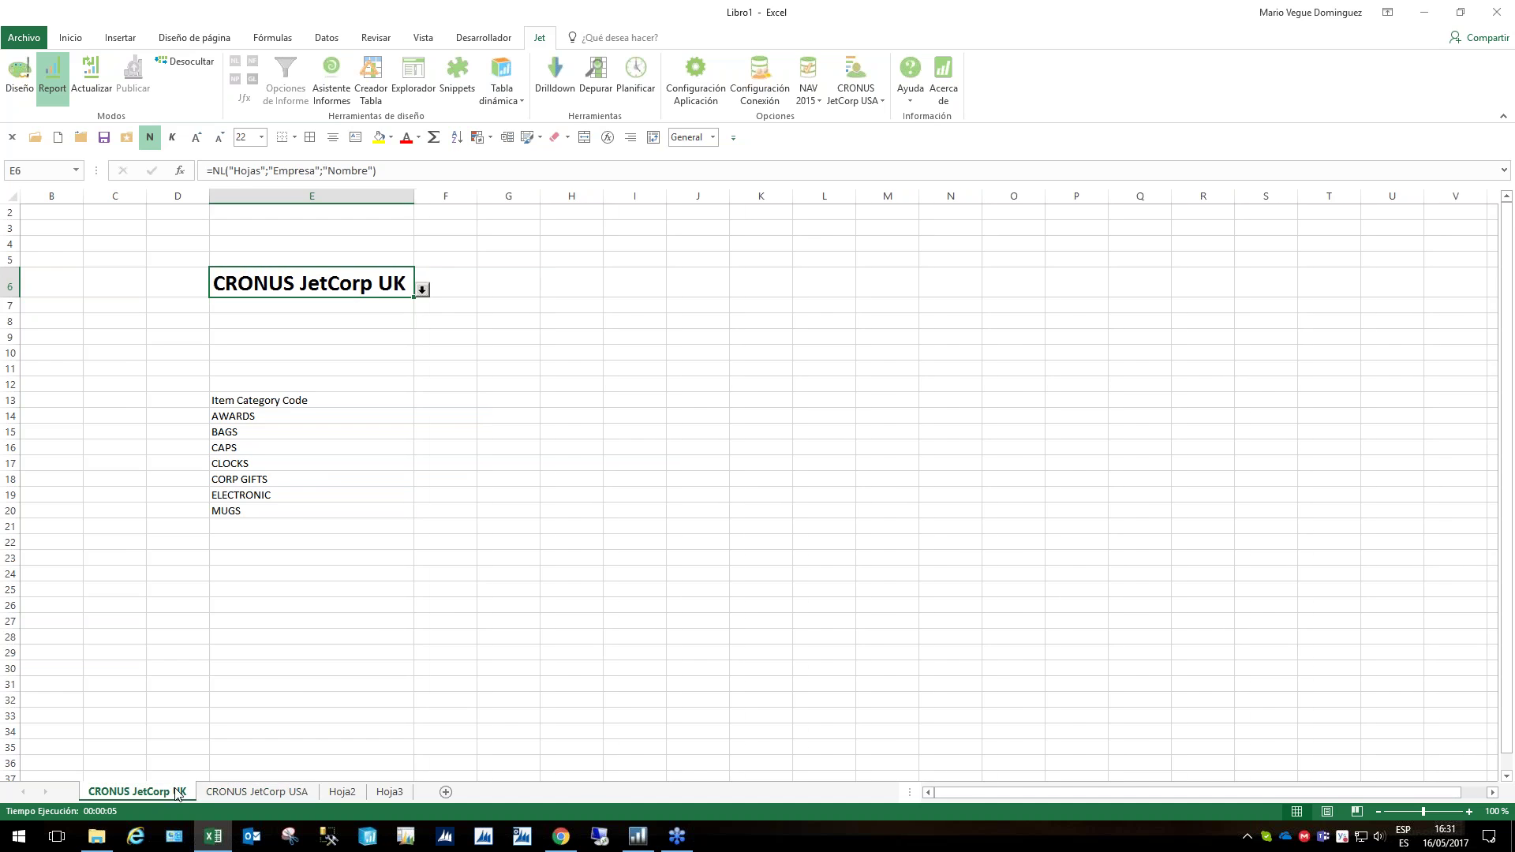
pyautogui.click(20, 75)
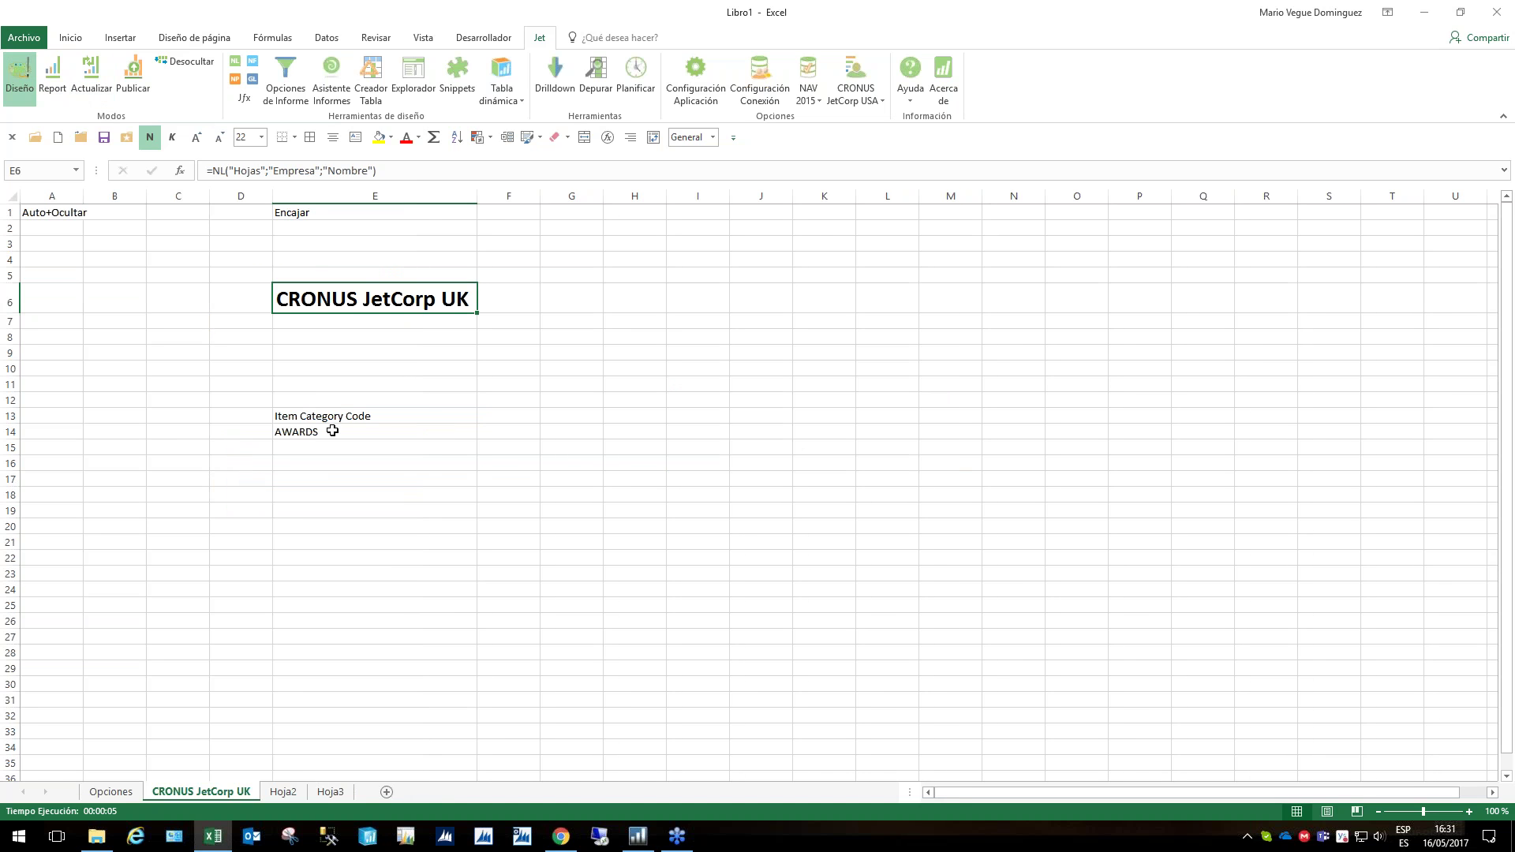
pyautogui.click(332, 431)
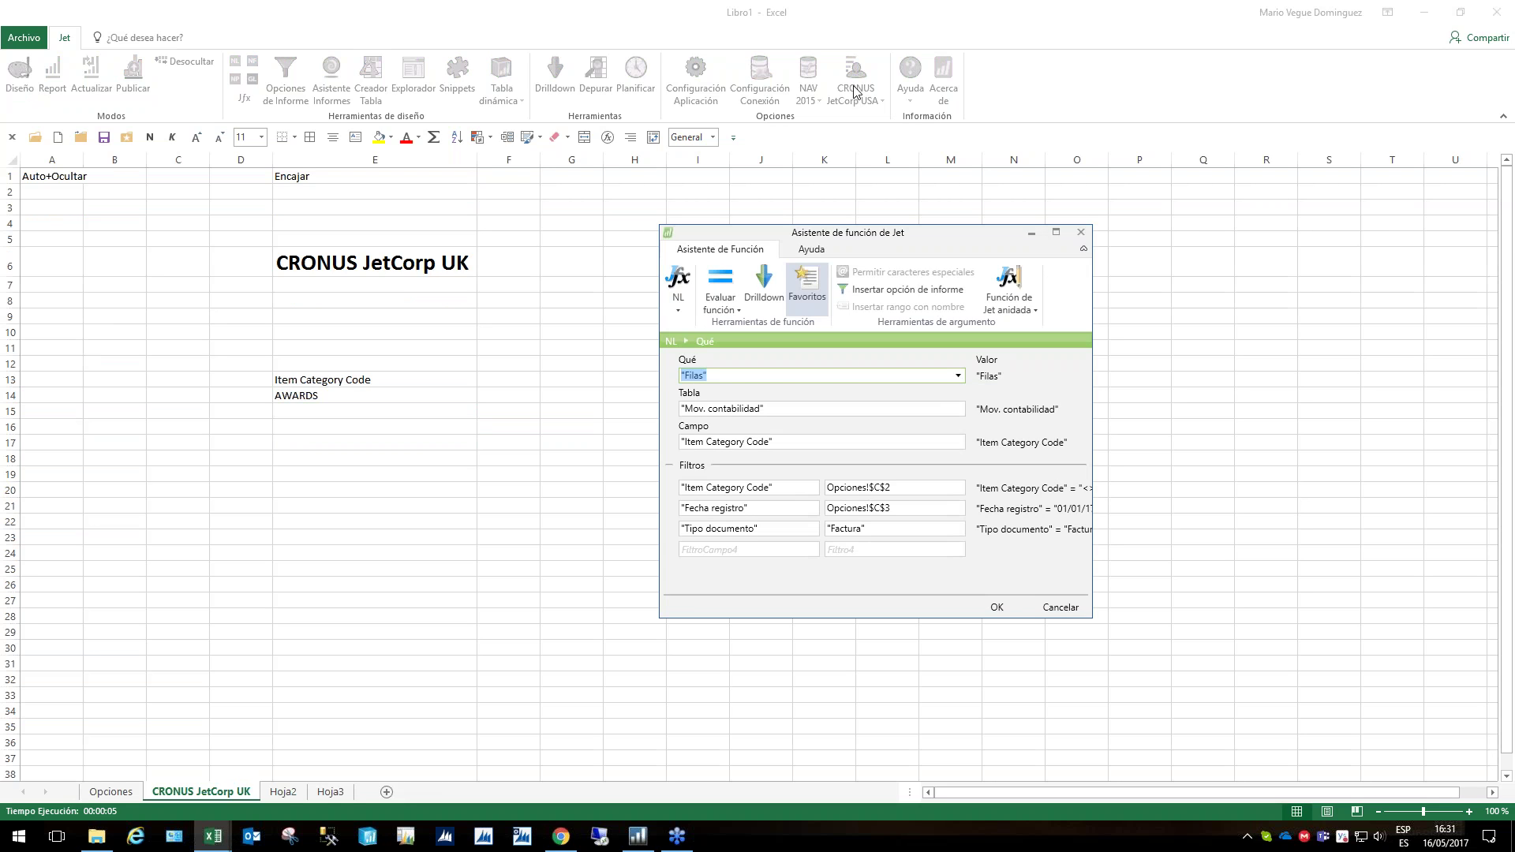
# Add an Empresa= filter to E14's item-category formula pointing at absolute reference $E$6
pyautogui.click(777, 549)
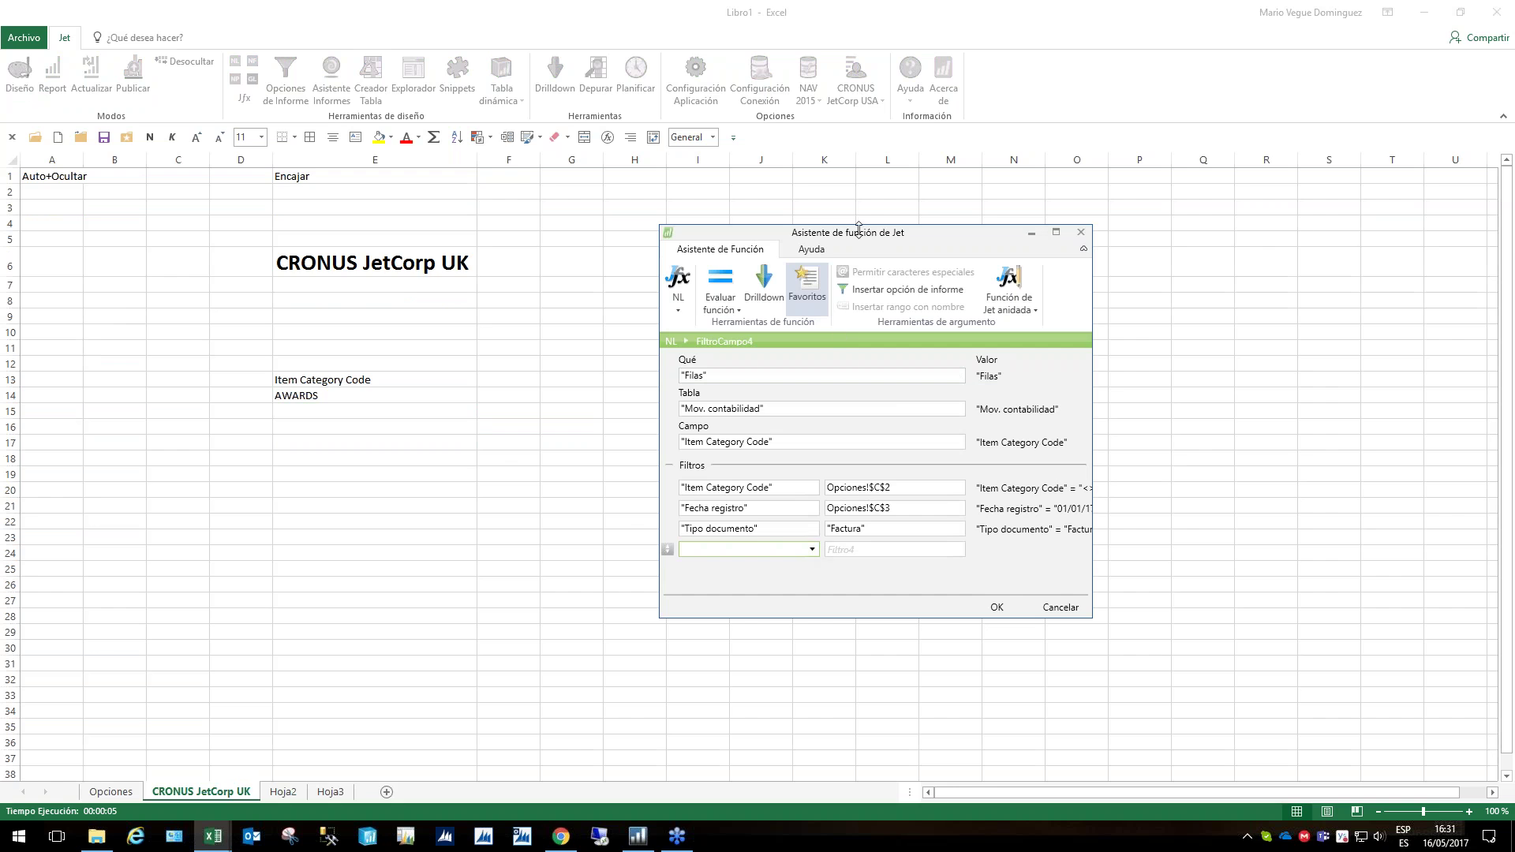
pyautogui.moveTo(869, 224); pyautogui.dragTo(868, 92)
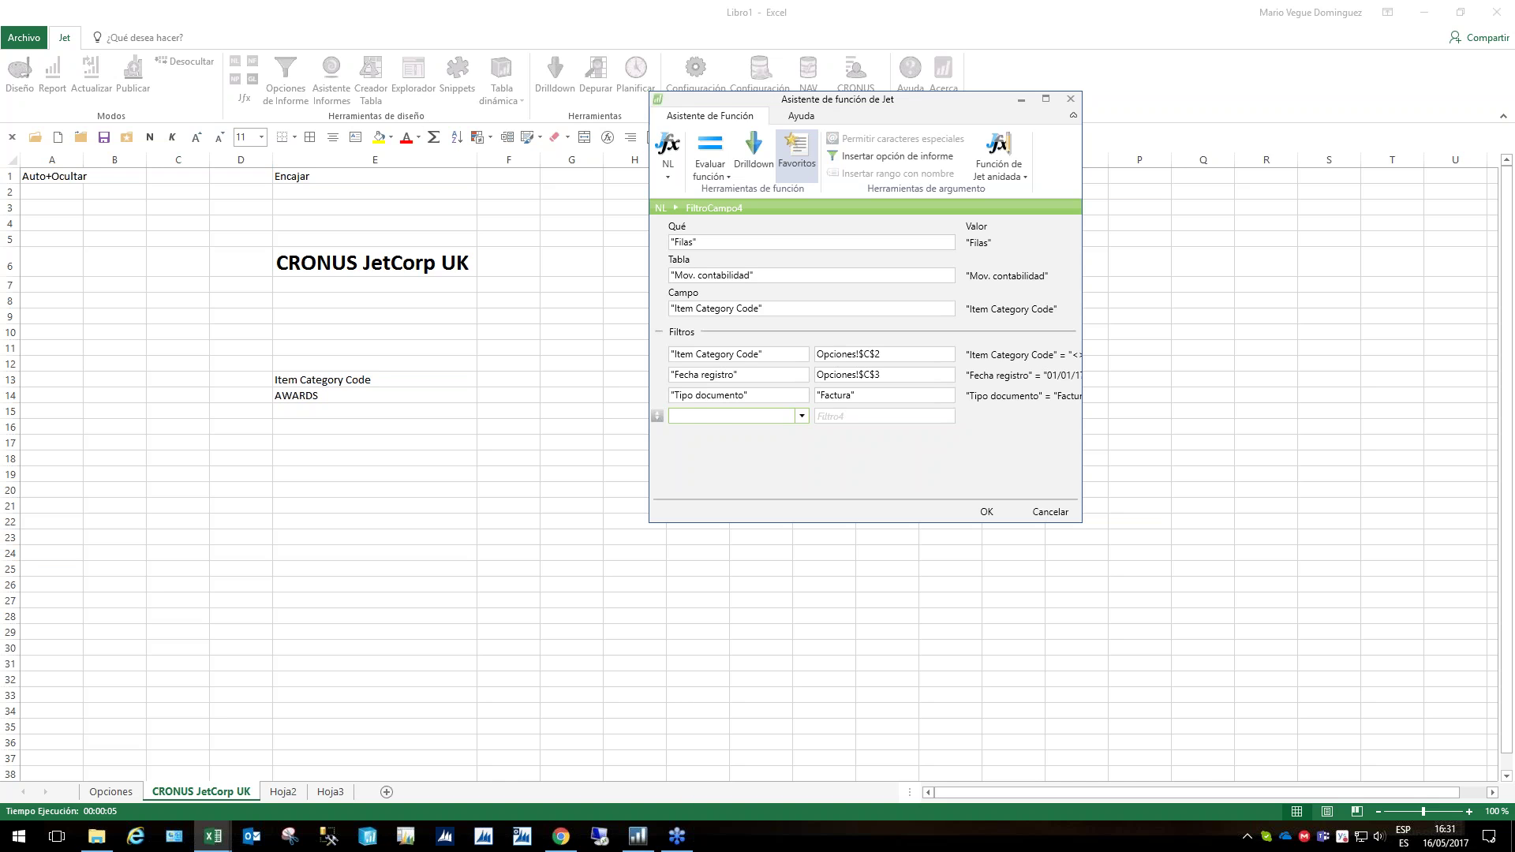
pyautogui.hotkey('alt', 'Down')
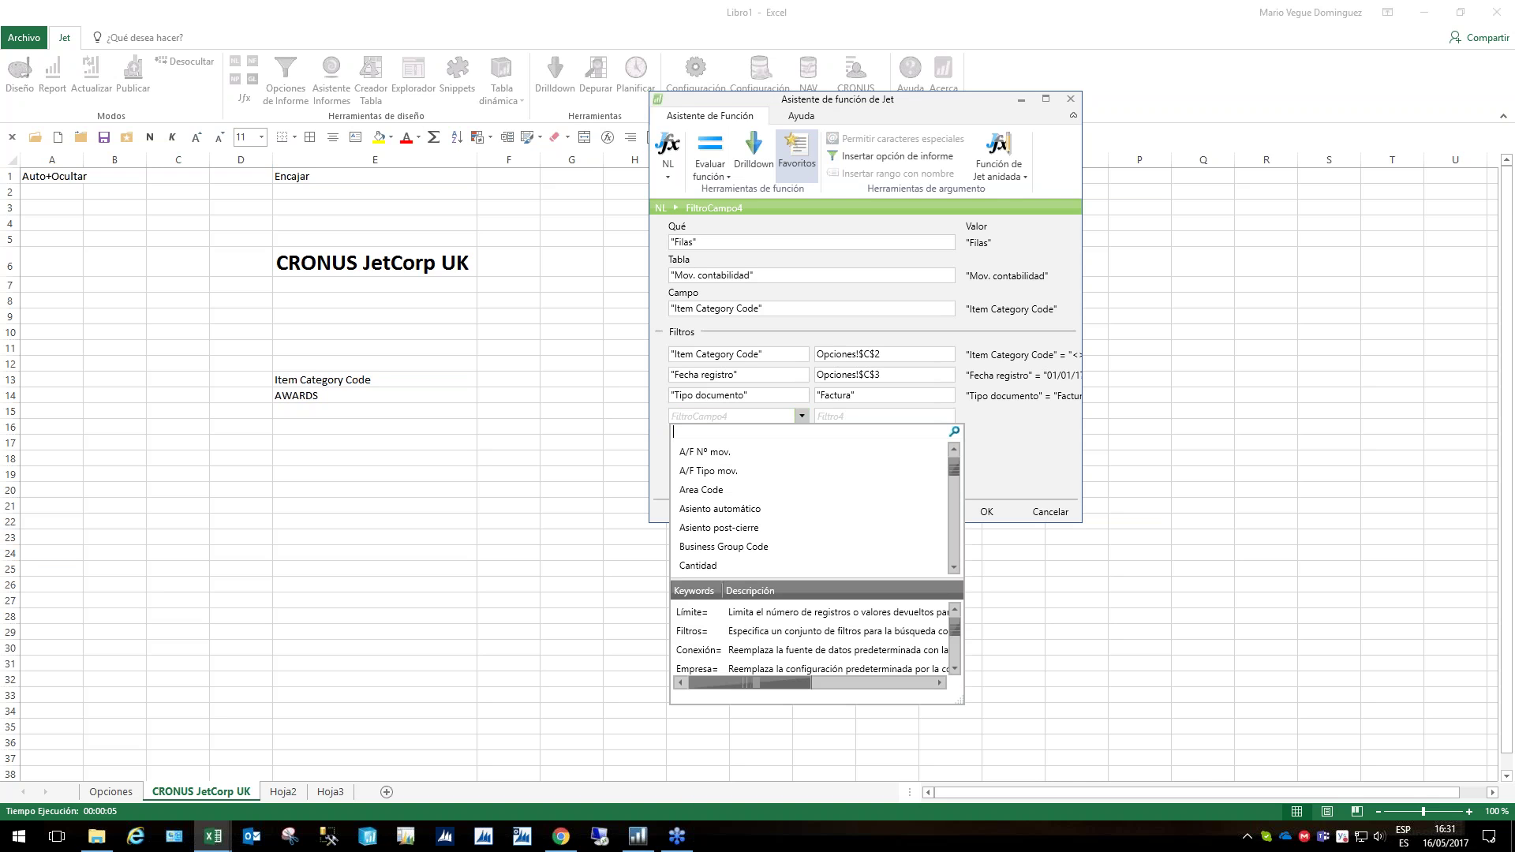
pyautogui.click(955, 669)
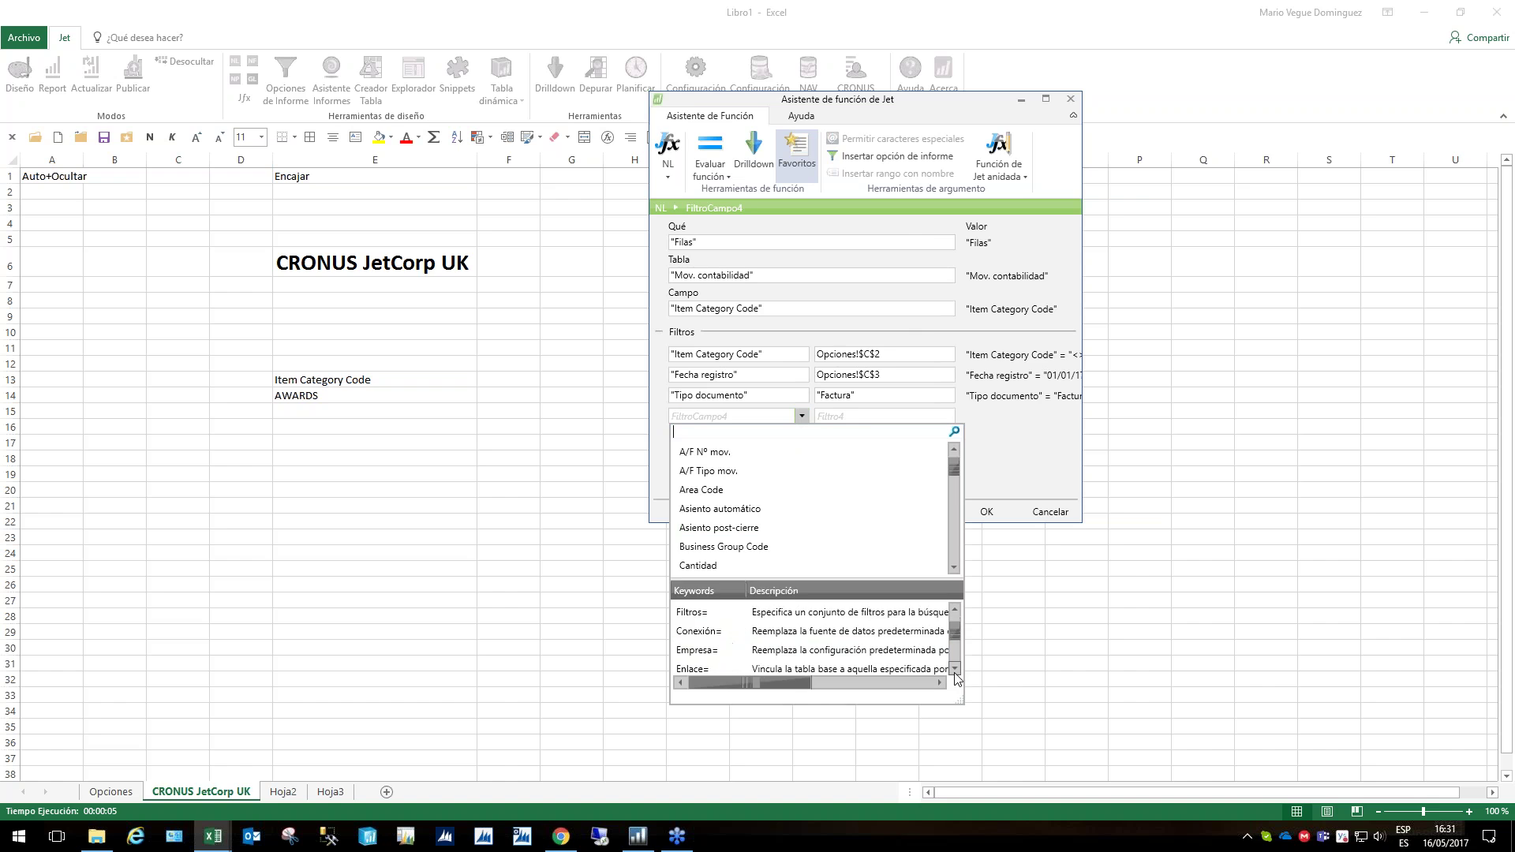
pyautogui.click(707, 651)
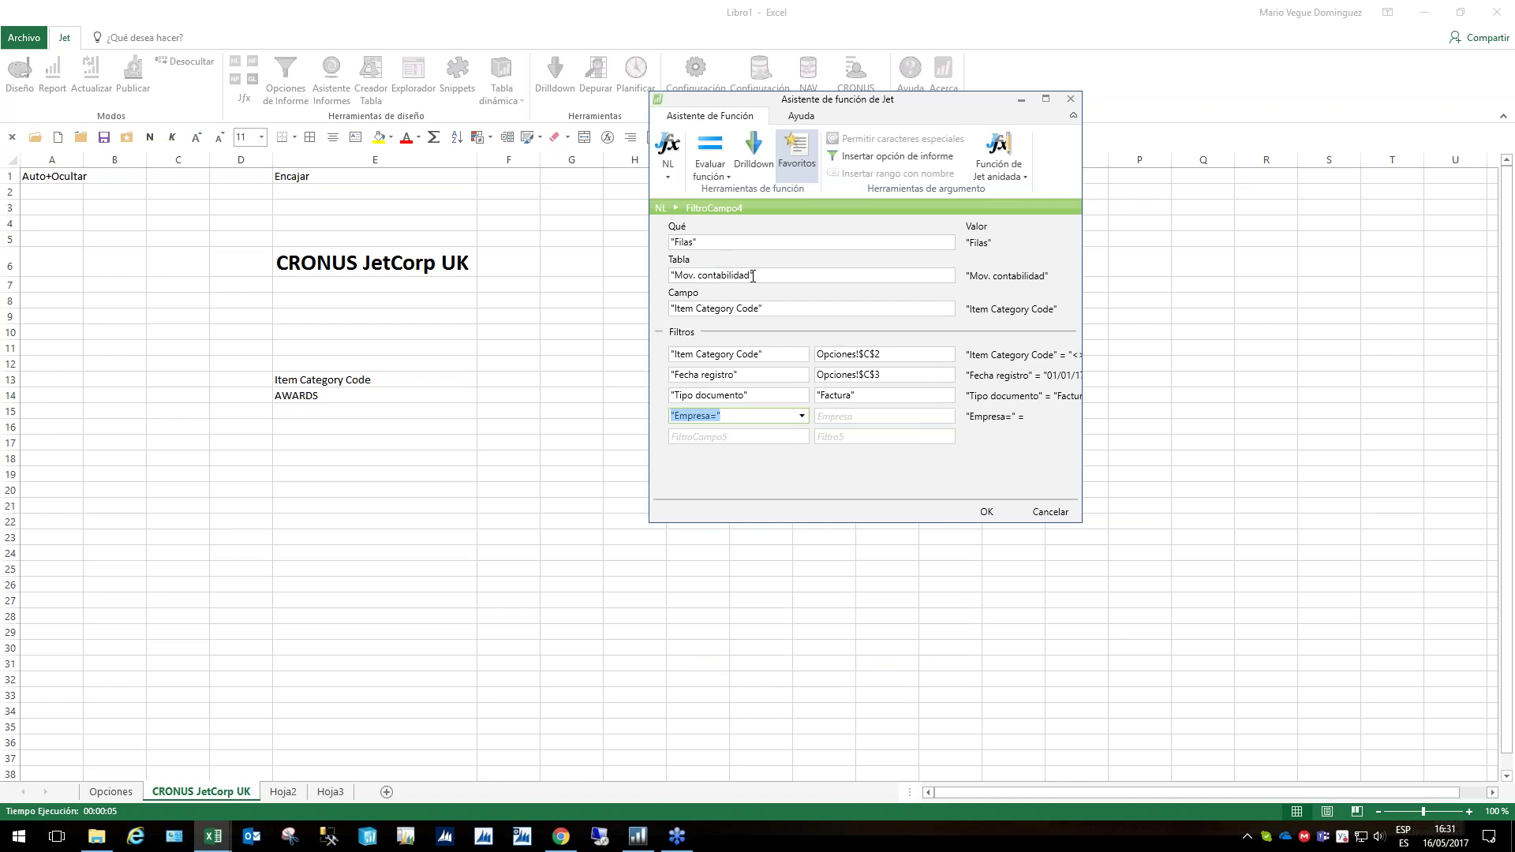
pyautogui.click(847, 418)
pyautogui.click(948, 415)
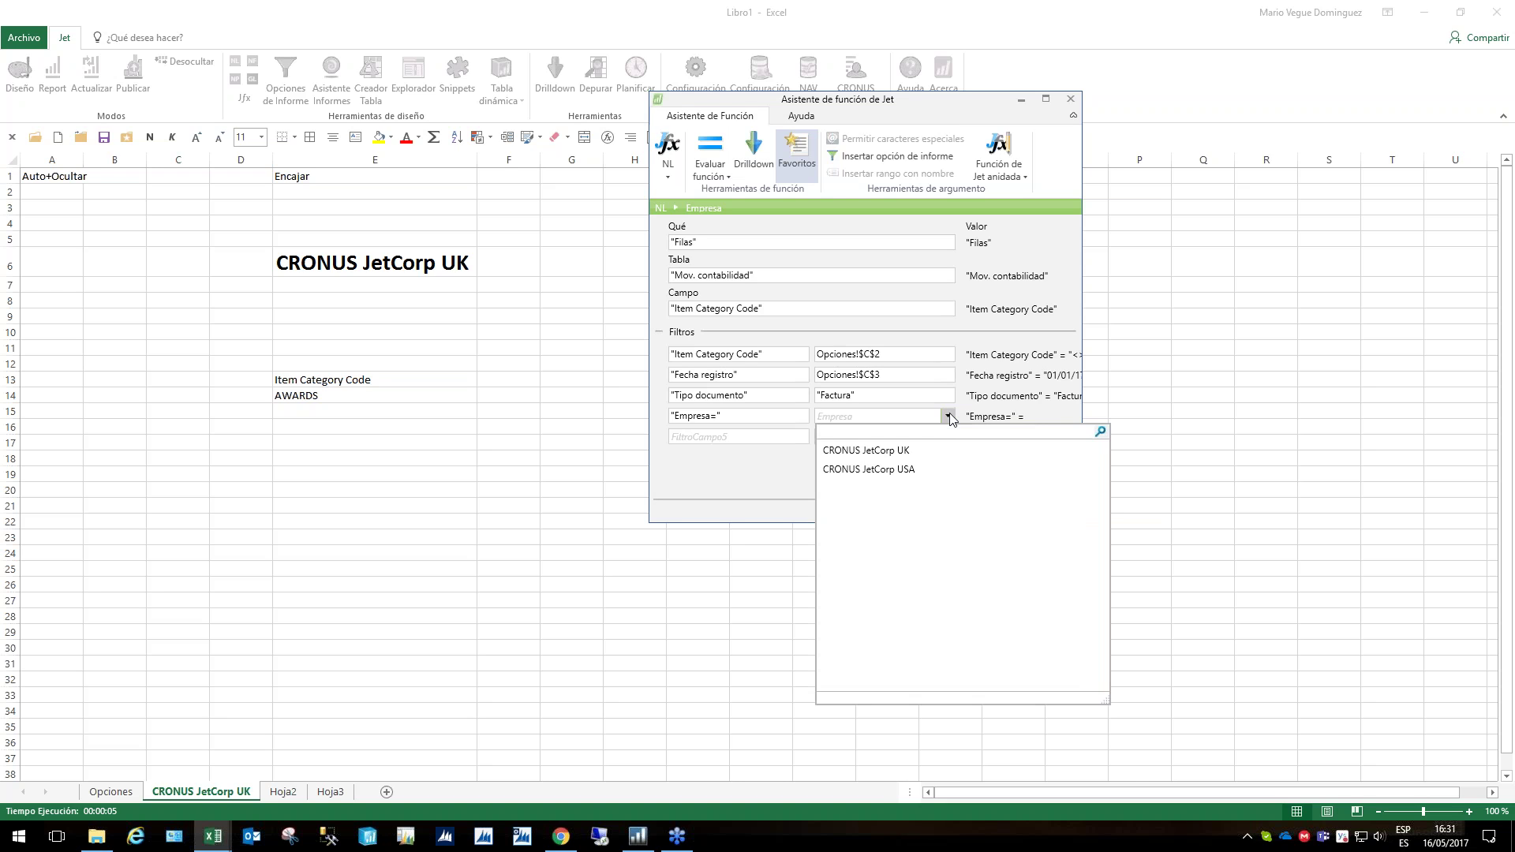
pyautogui.click(949, 417)
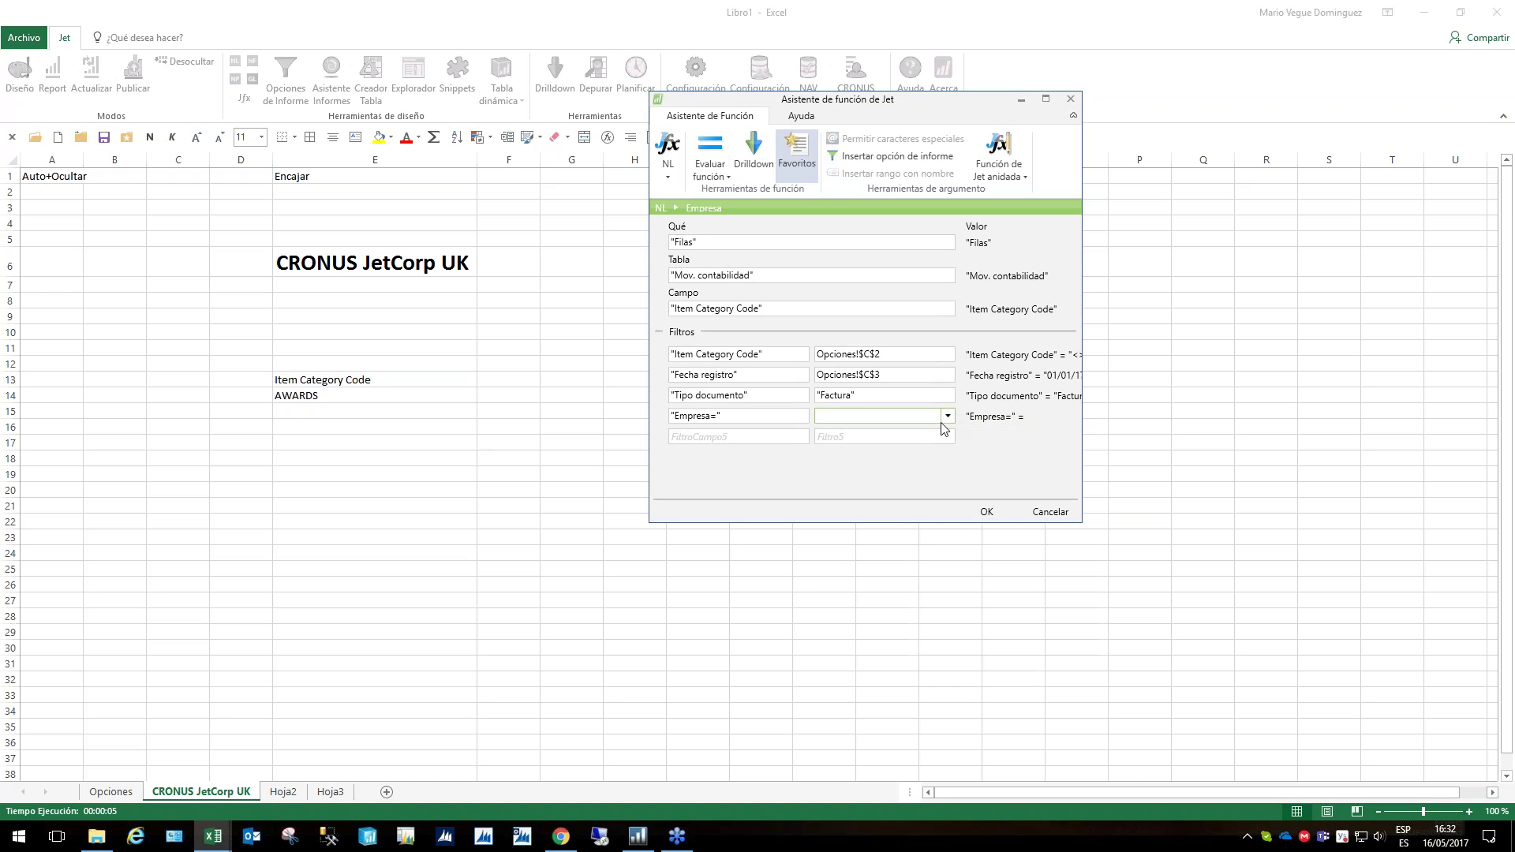
pyautogui.click(326, 263)
pyautogui.press('F4')
pyautogui.click(991, 514)
pyautogui.click(985, 511)
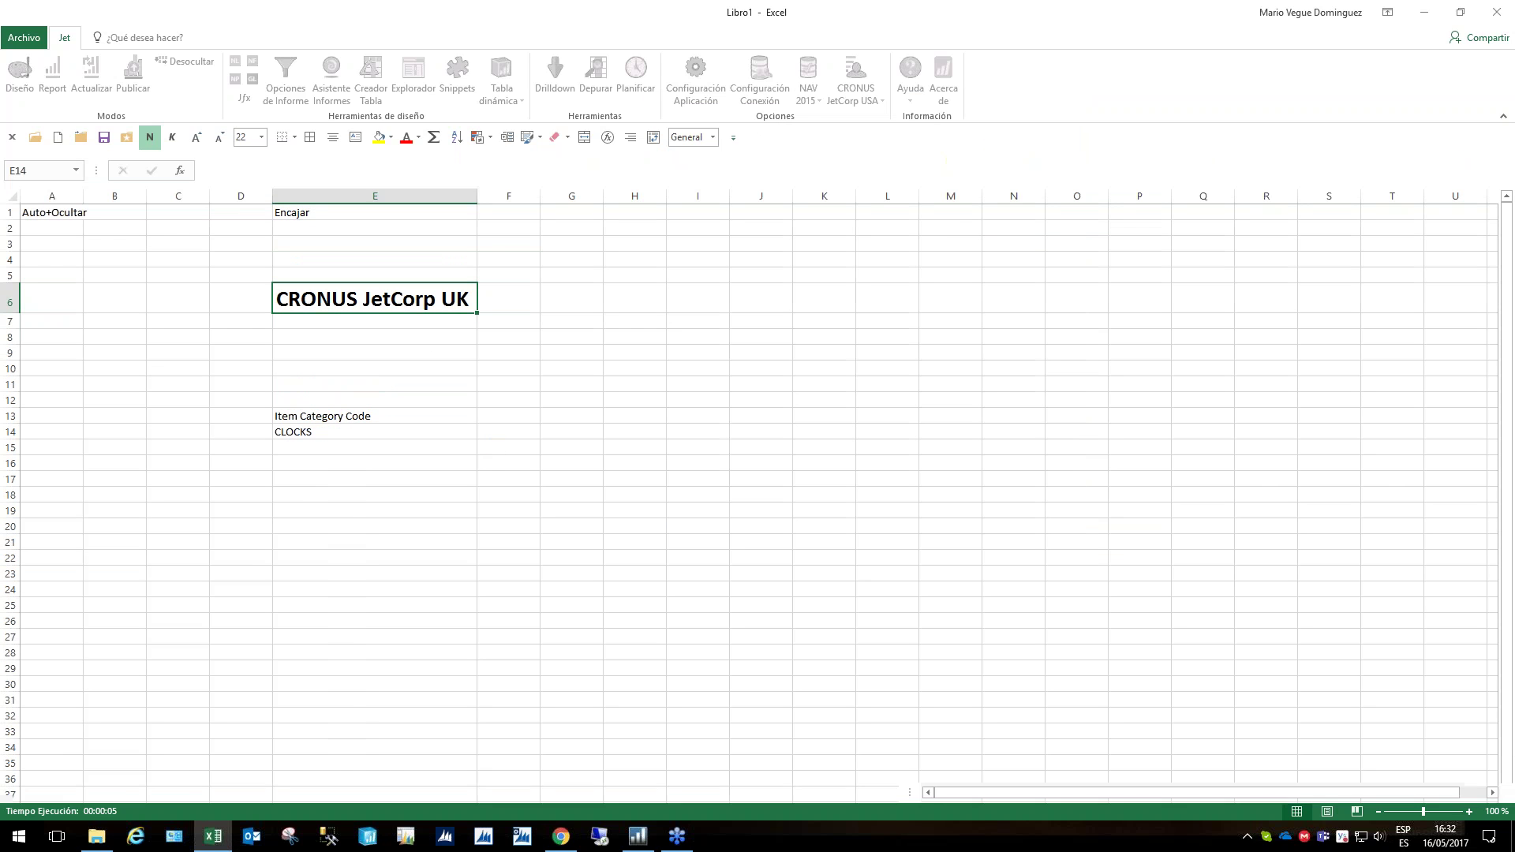
# Rerun the report with the current date filter options
pyautogui.click(316, 433)
pyautogui.click(53, 79)
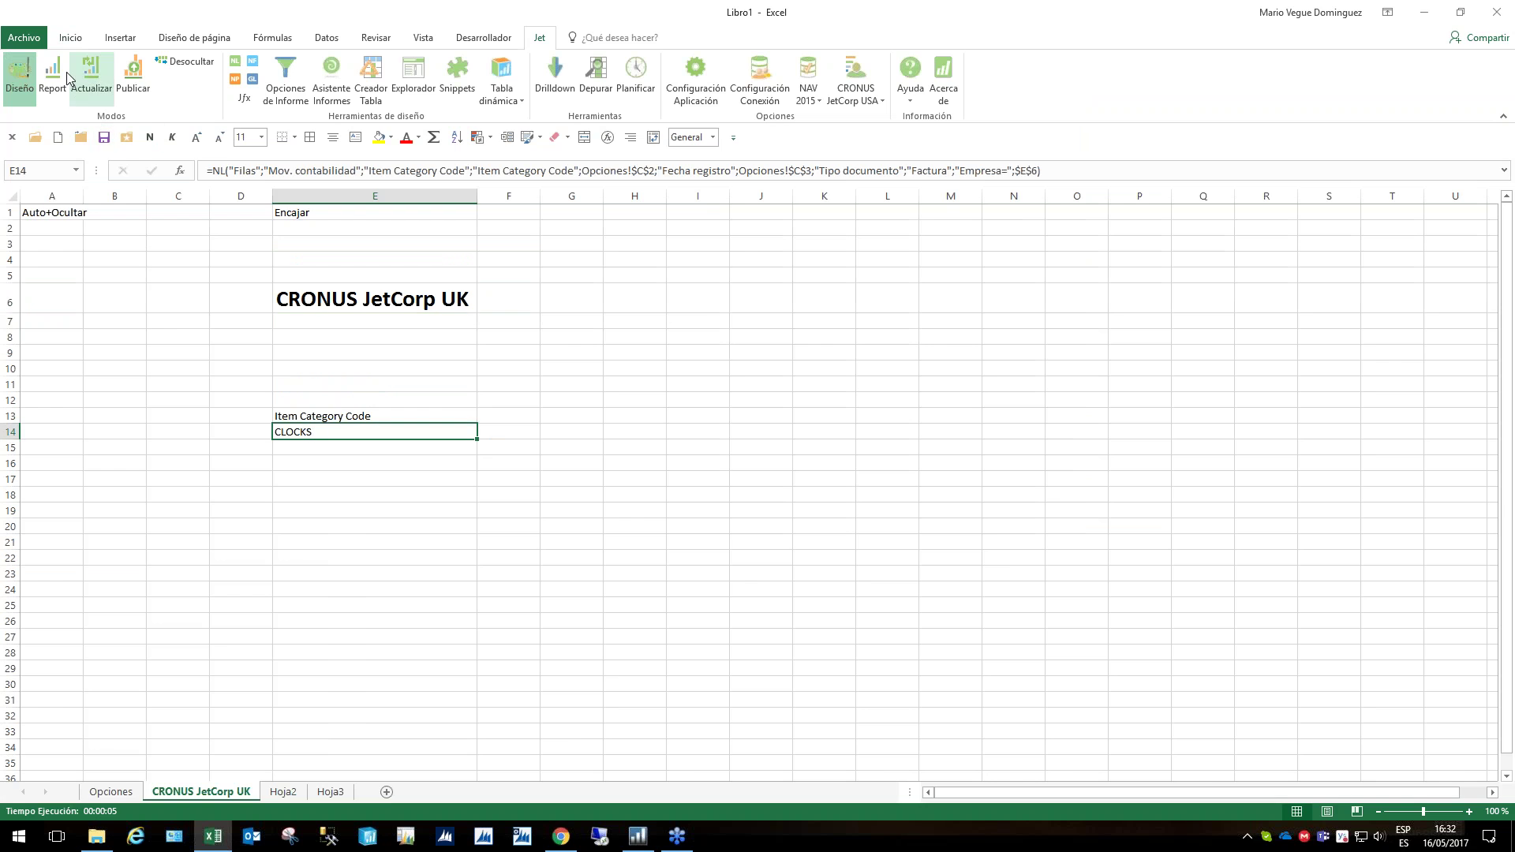
pyautogui.click(759, 224)
pyautogui.click(749, 363)
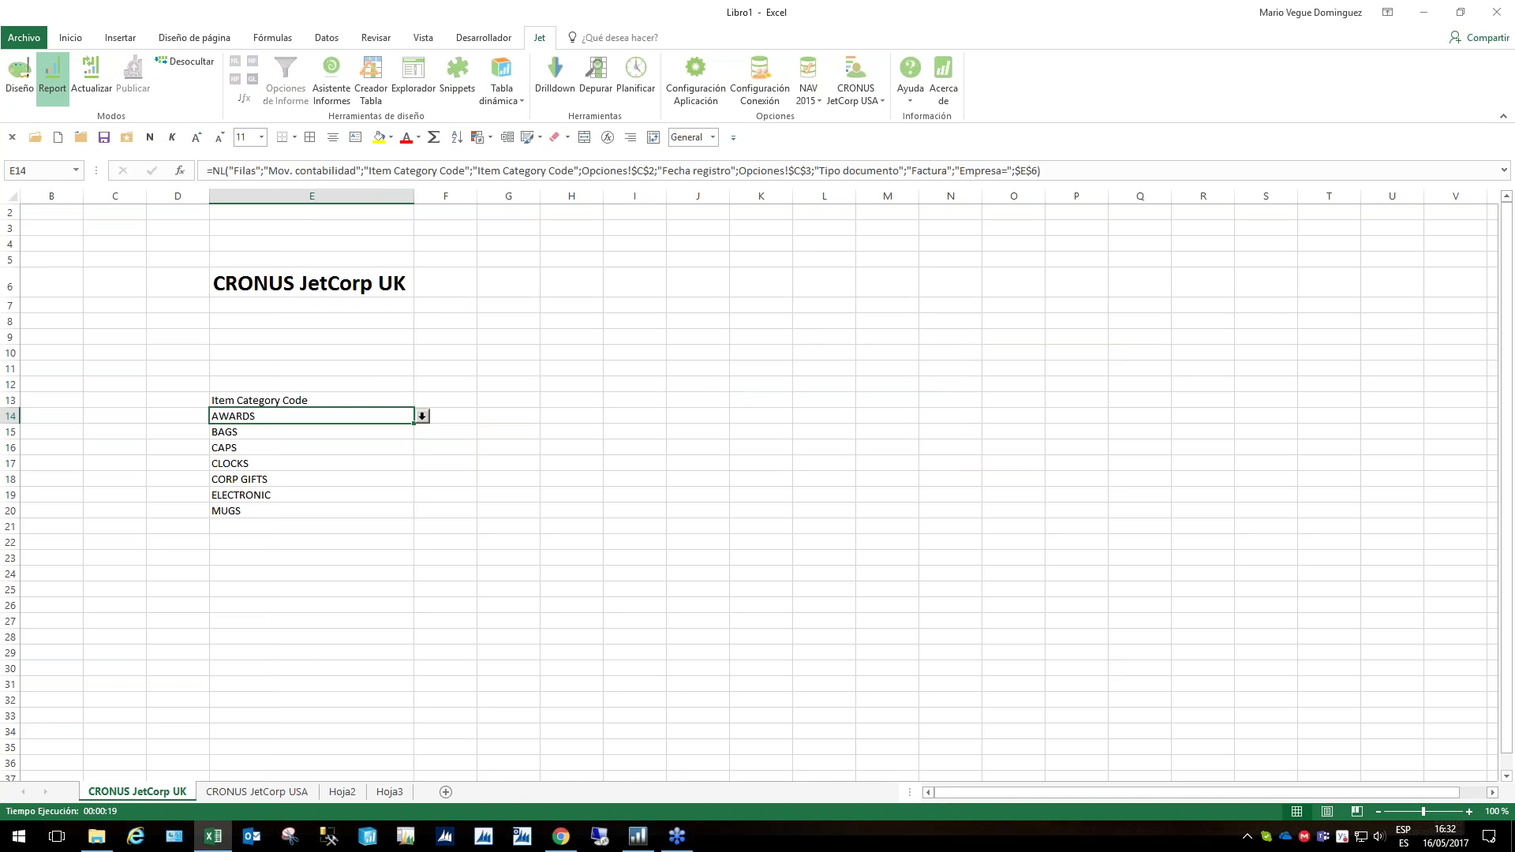
# Compare the CRONUS JetCorp USA and UK sheets' categories AWARDS through MUGS, ending on USA
pyautogui.click(274, 791)
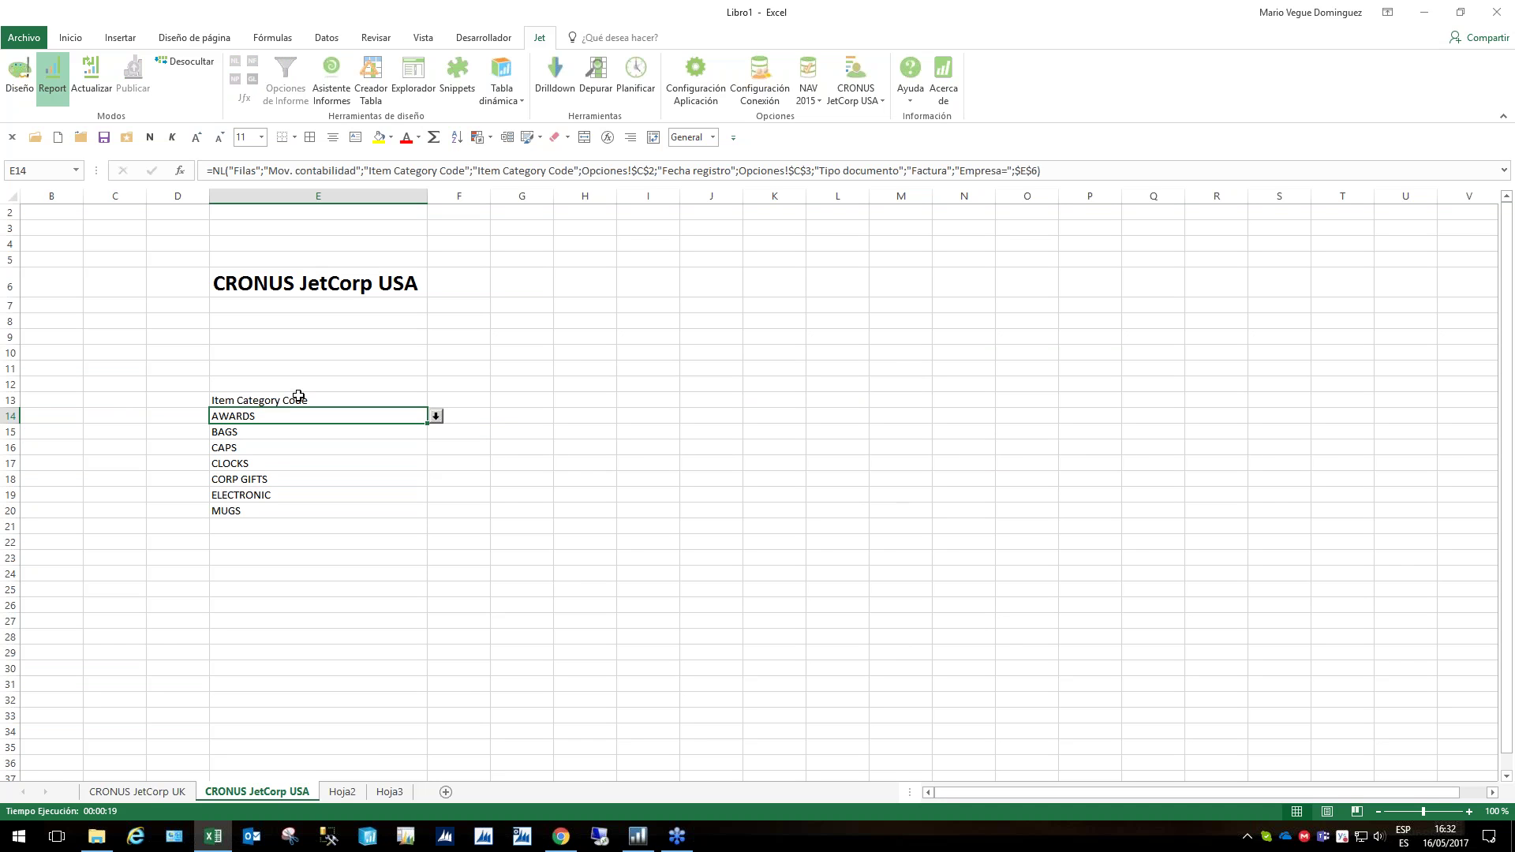
pyautogui.click(177, 791)
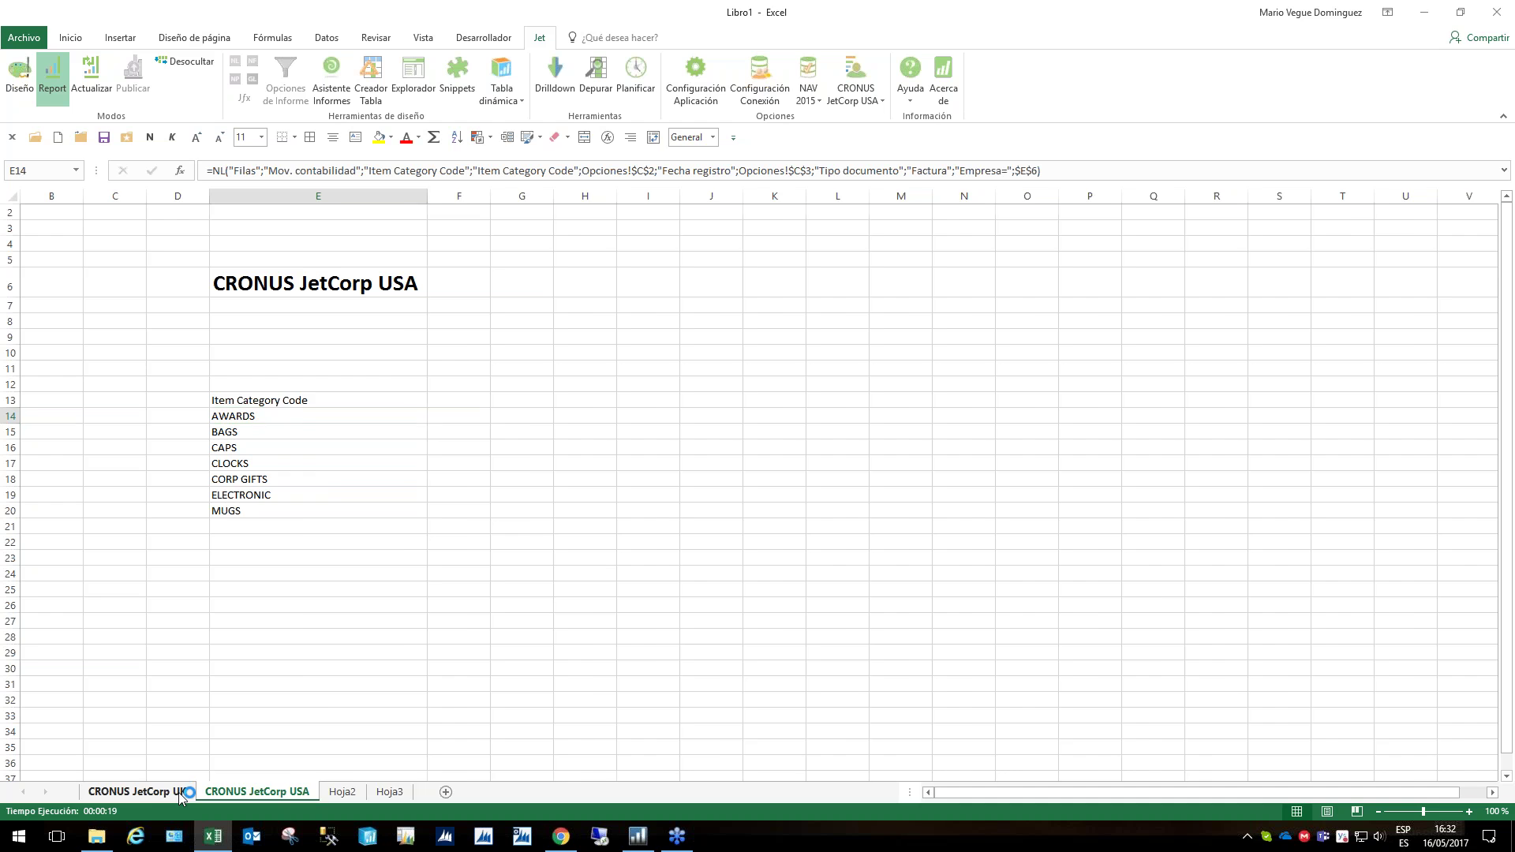
pyautogui.click(257, 792)
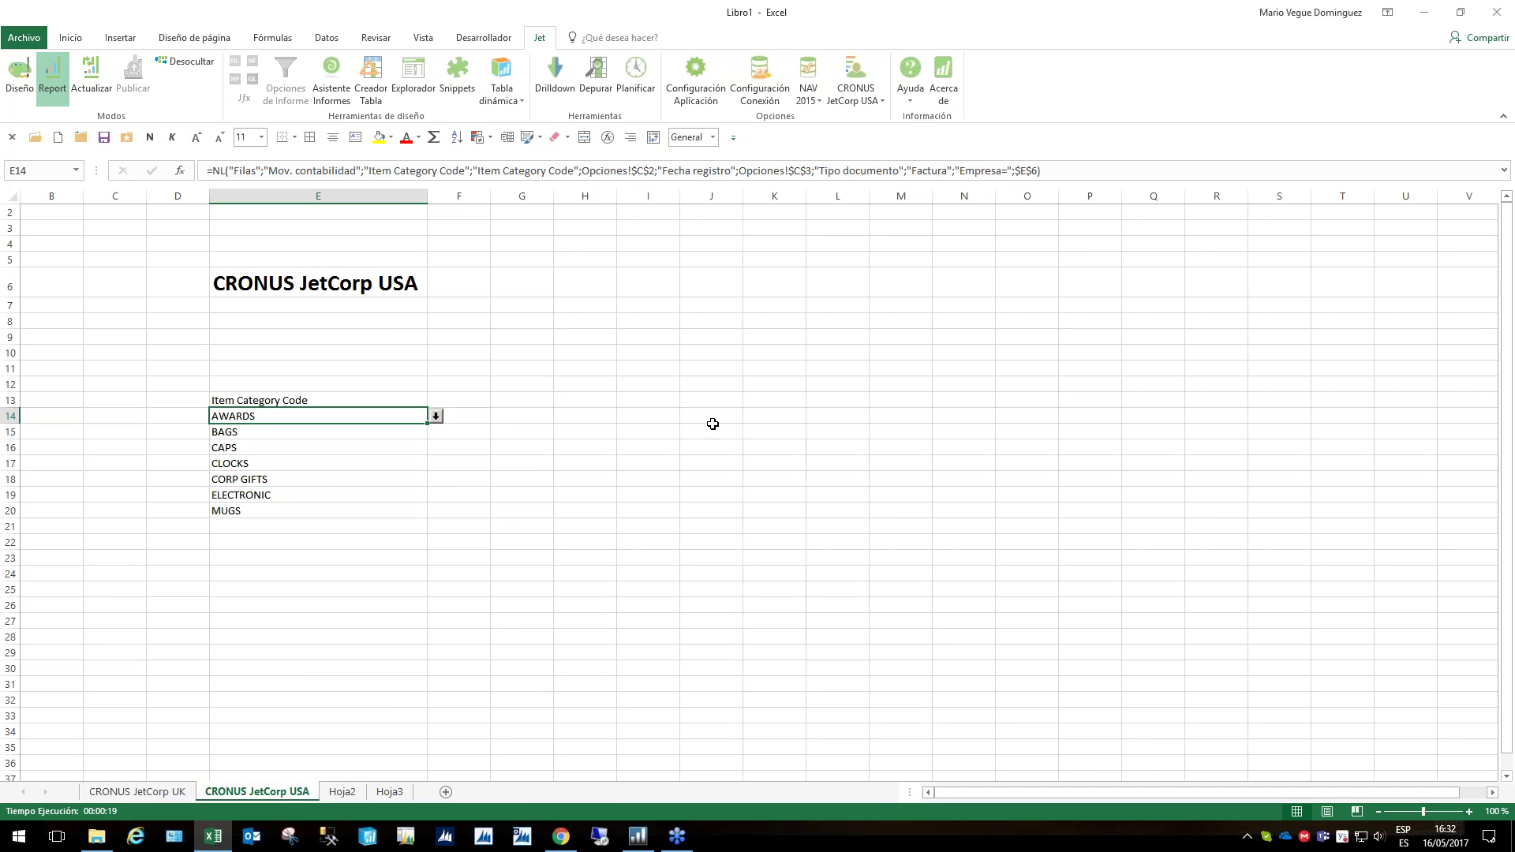
# Return the report to design mode and select cell F10 for the period header
pyautogui.moveTo(444, 382)
pyautogui.mouseDown()
pyautogui.moveTo(613, 400)
pyautogui.moveTo(1227, 386)
pyautogui.moveTo(1229, 400)
pyautogui.mouseUp()
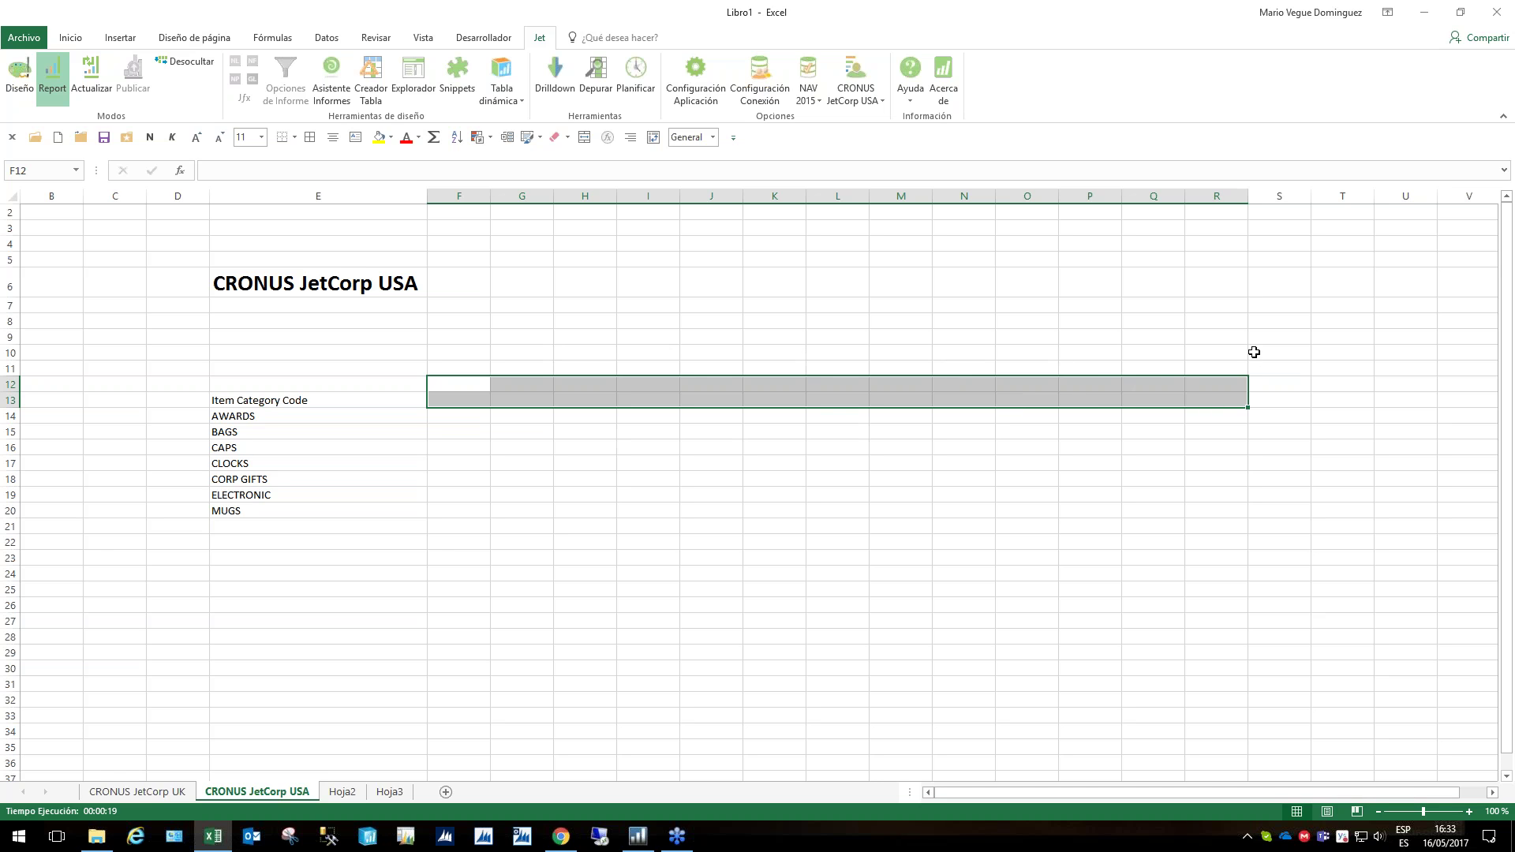
pyautogui.click(671, 355)
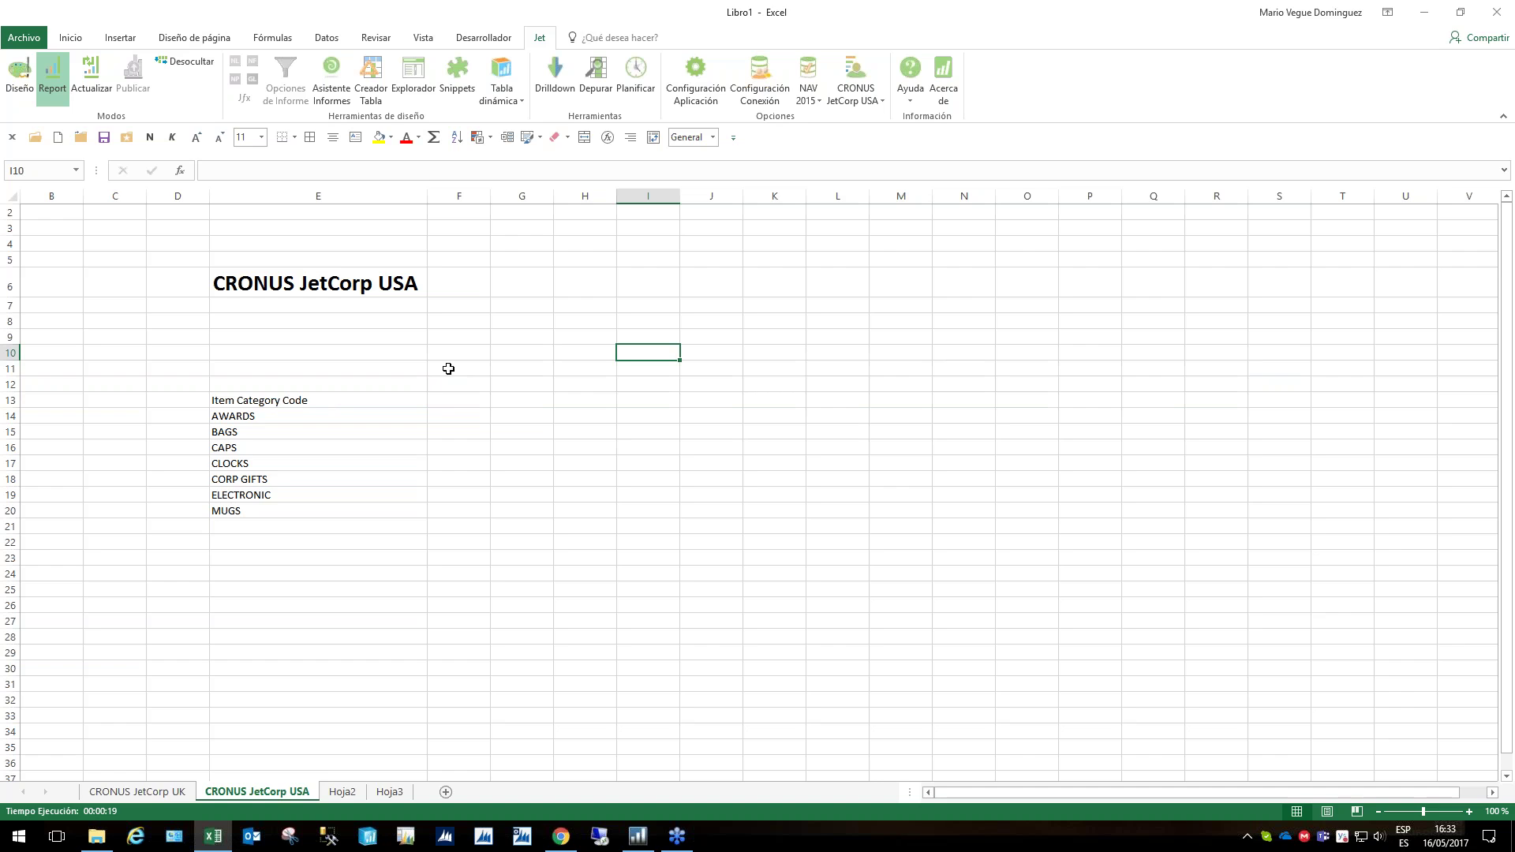
pyautogui.click(447, 415)
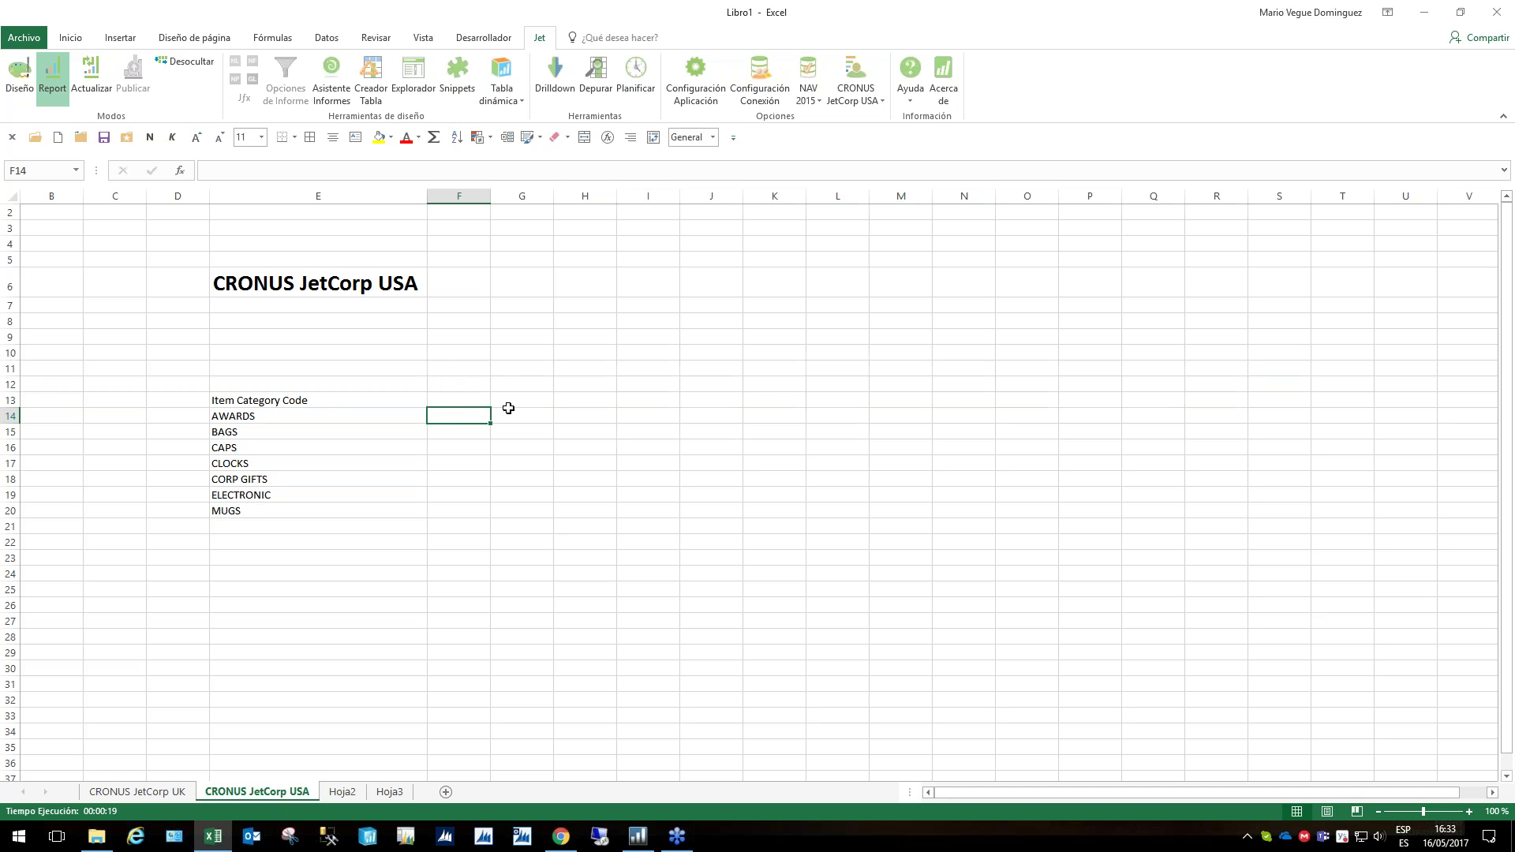
pyautogui.moveTo(512, 416); pyautogui.dragTo(1234, 418)
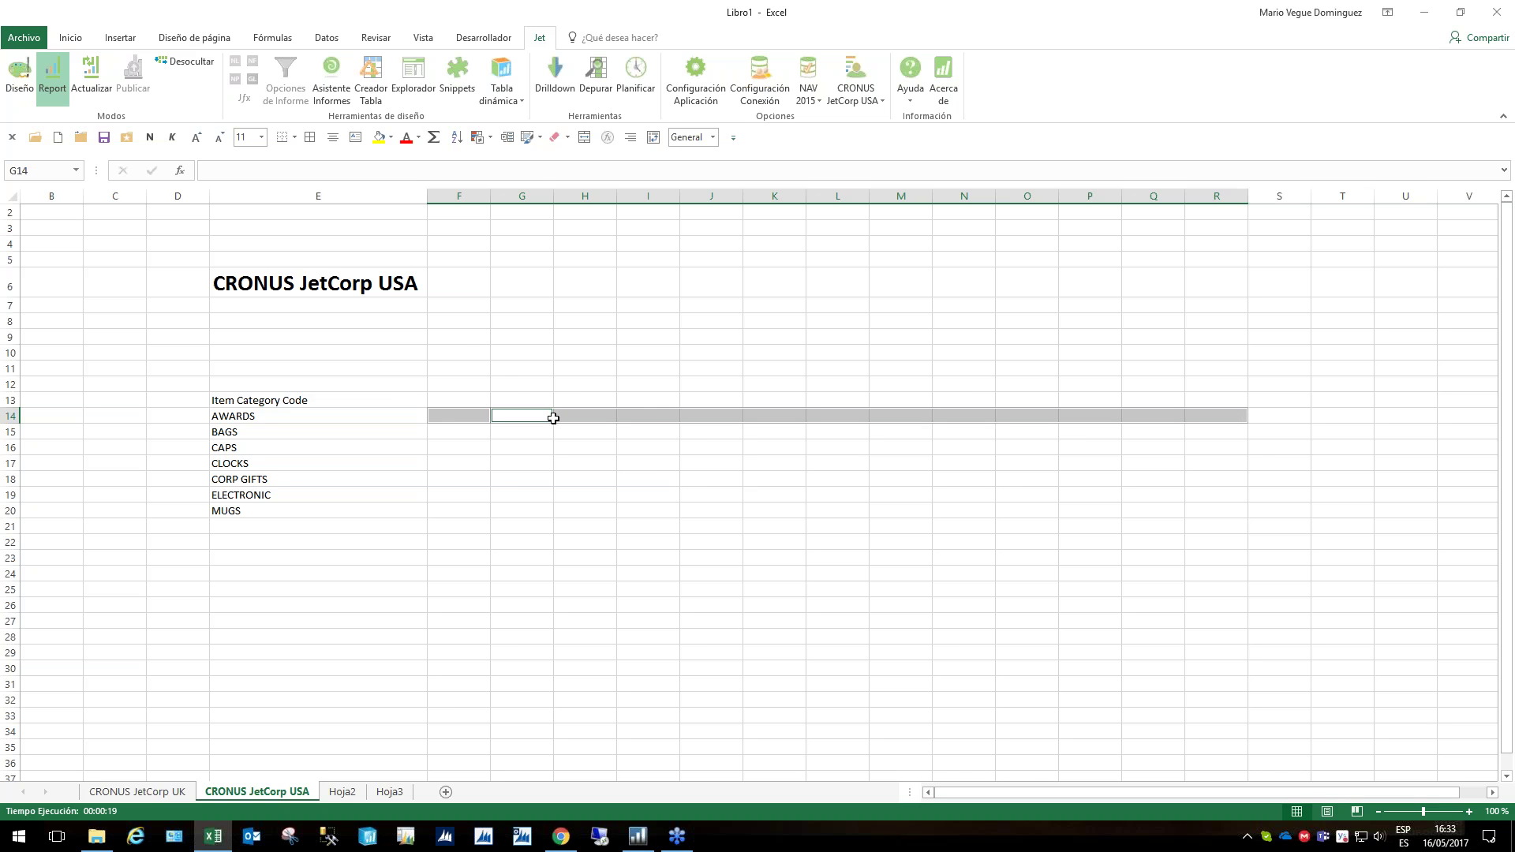
pyautogui.click(464, 350)
pyautogui.click(19, 79)
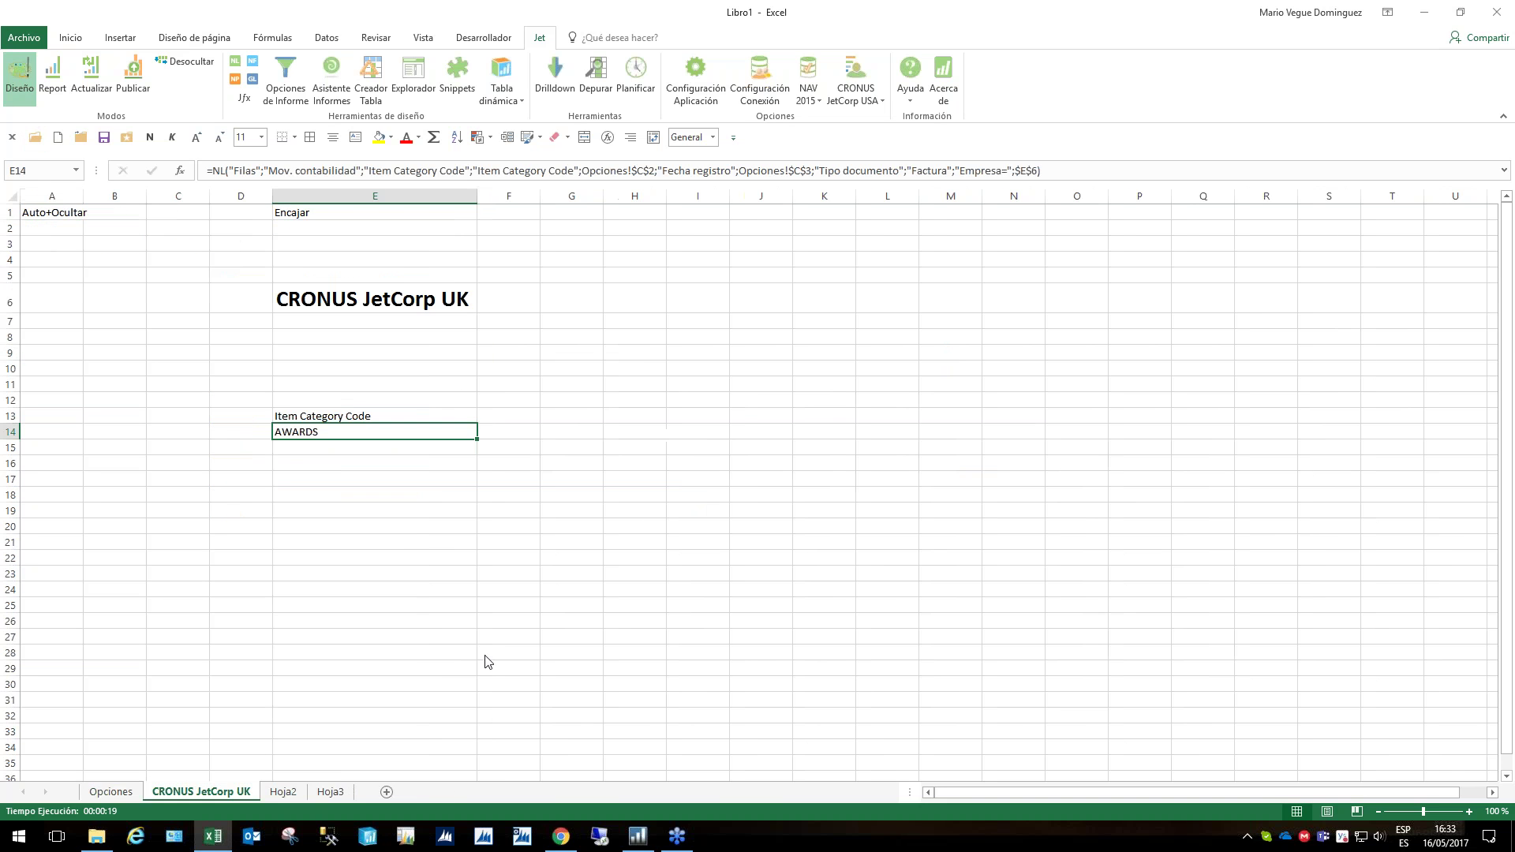
pyautogui.moveTo(521, 398); pyautogui.dragTo(1092, 410)
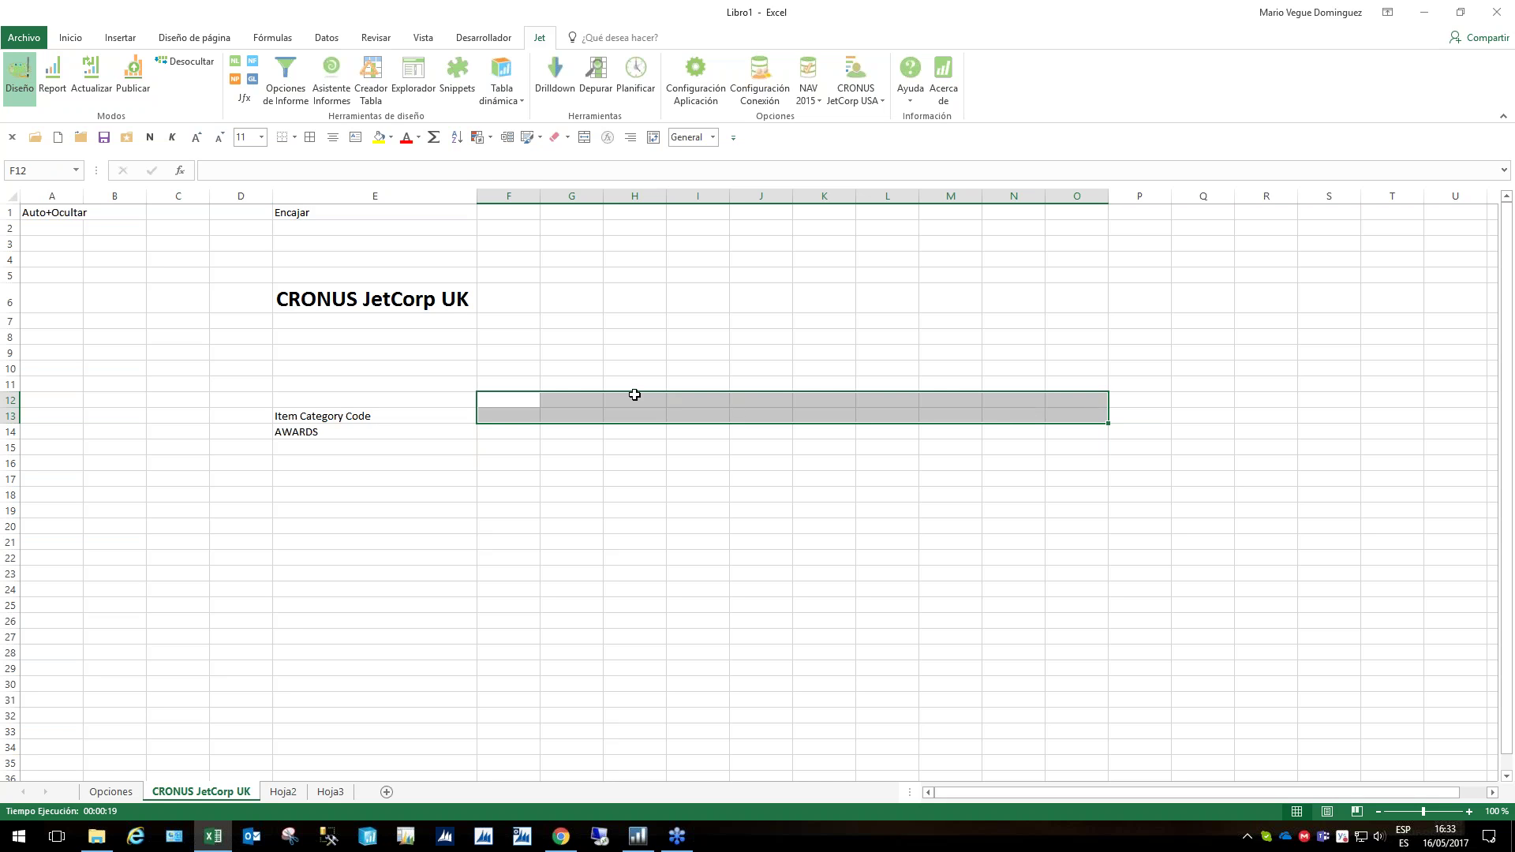
pyautogui.click(500, 365)
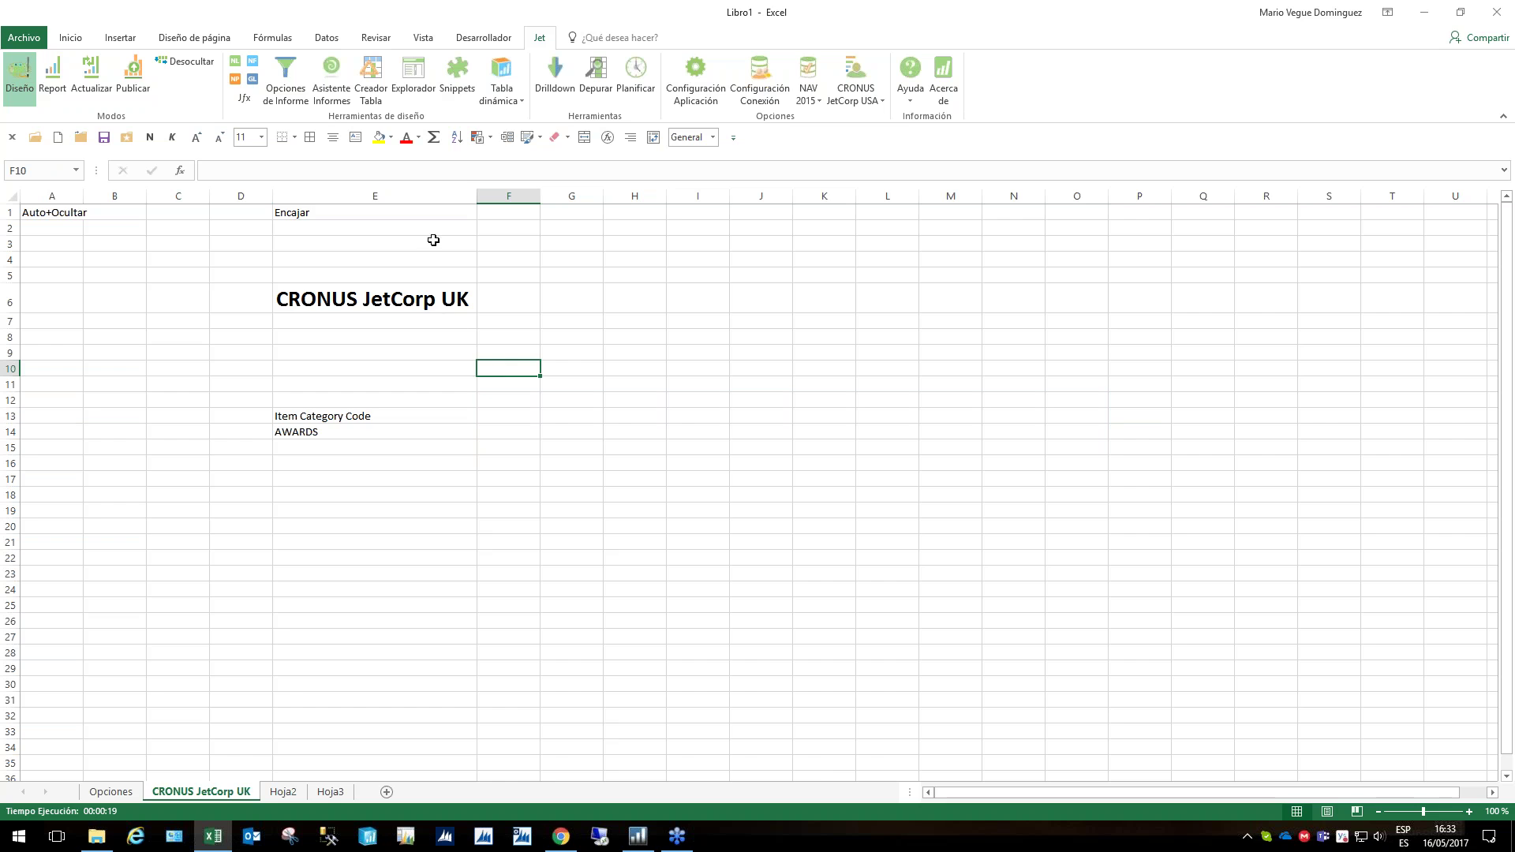
# Place Fecha's Inic. periodo and Fin periodo fields at F10 as a Columnas formula
pyautogui.click(417, 82)
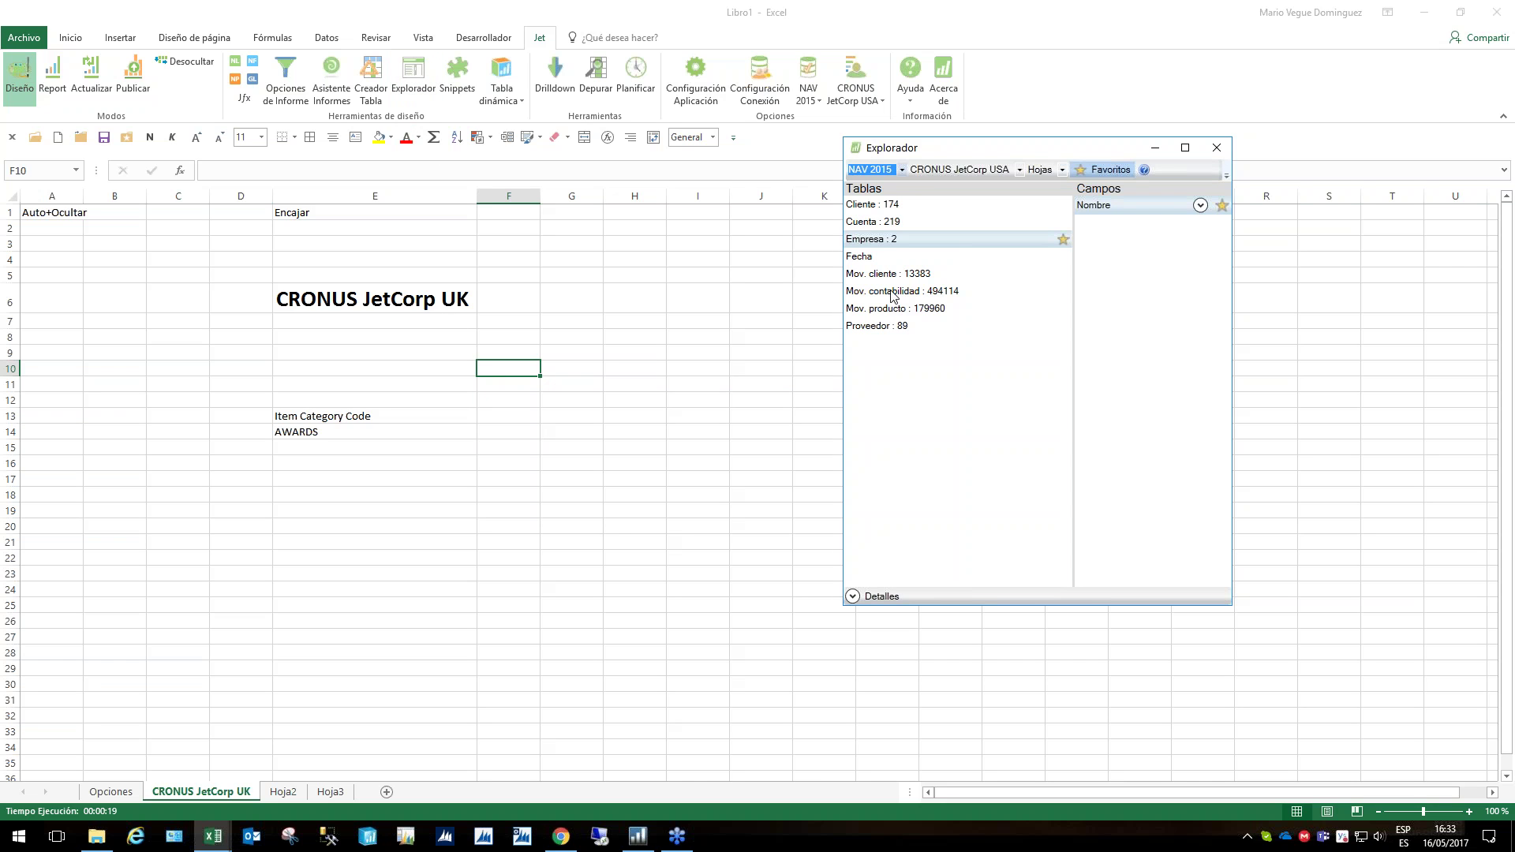
pyautogui.click(867, 258)
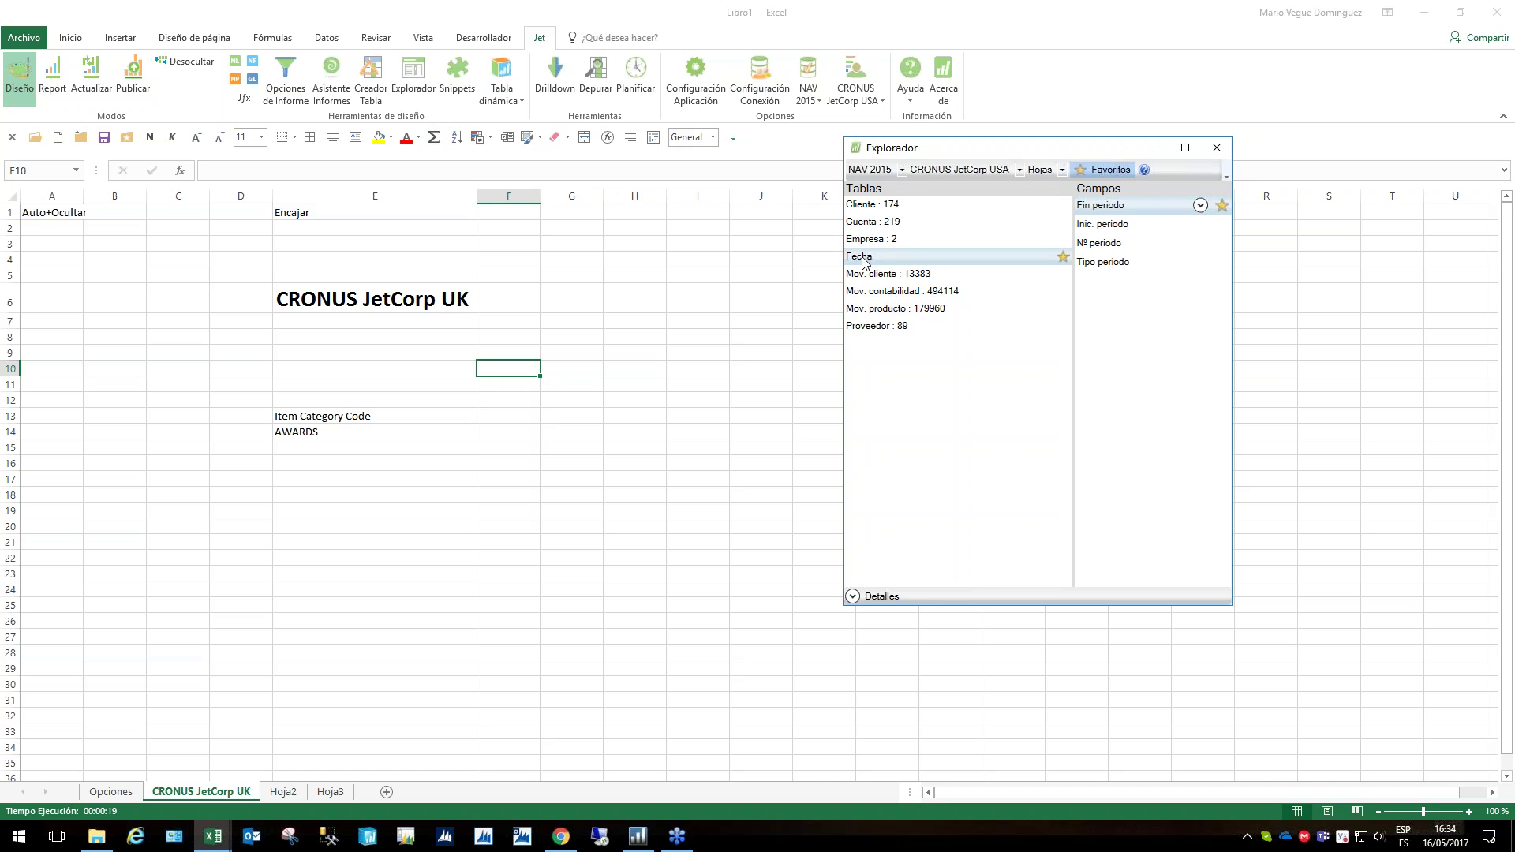
pyautogui.click(1063, 170)
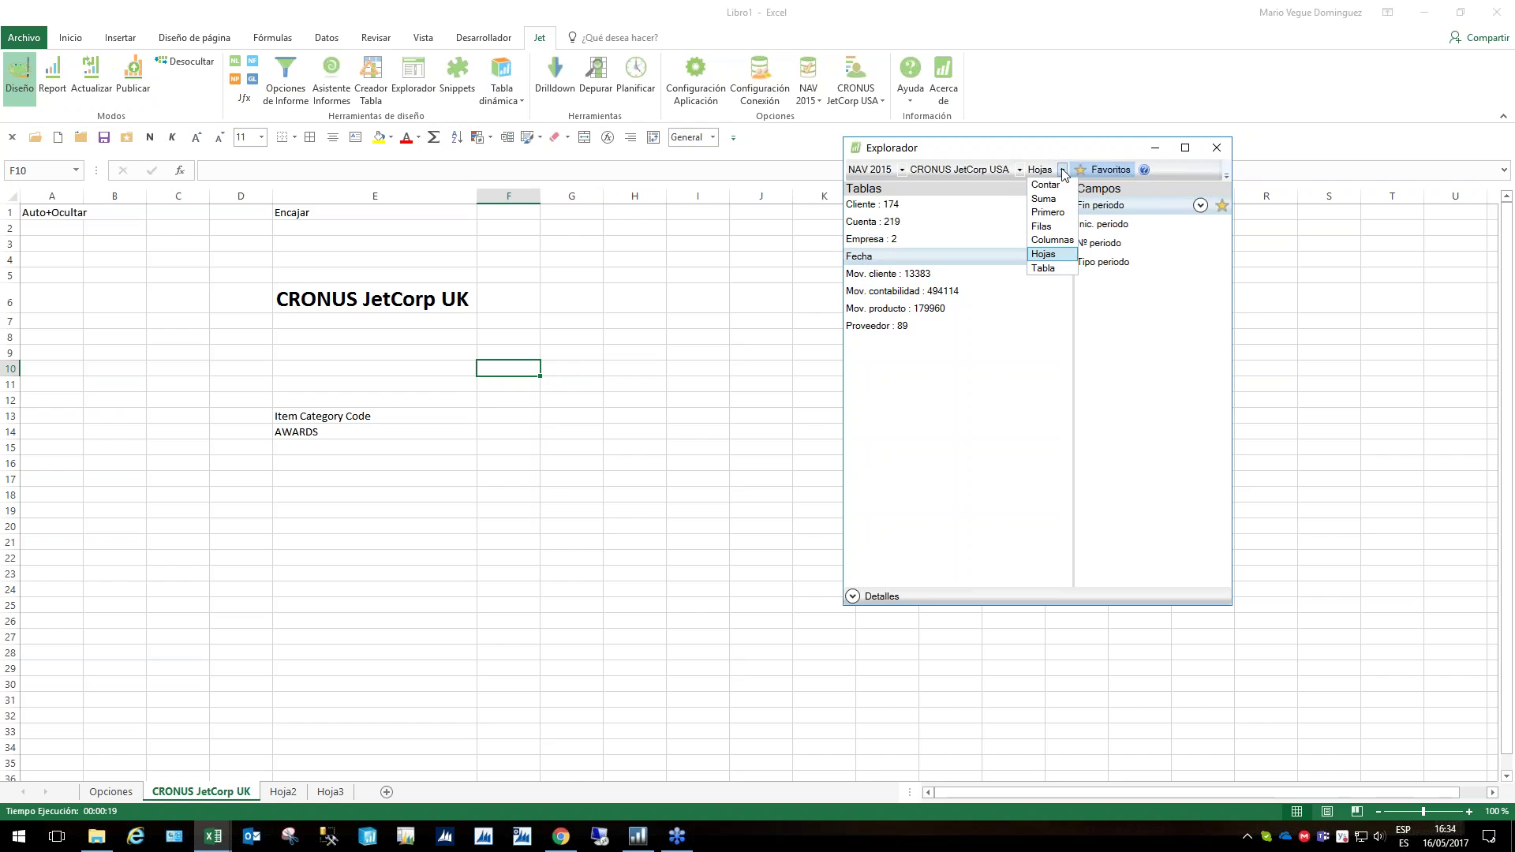
pyautogui.click(1059, 240)
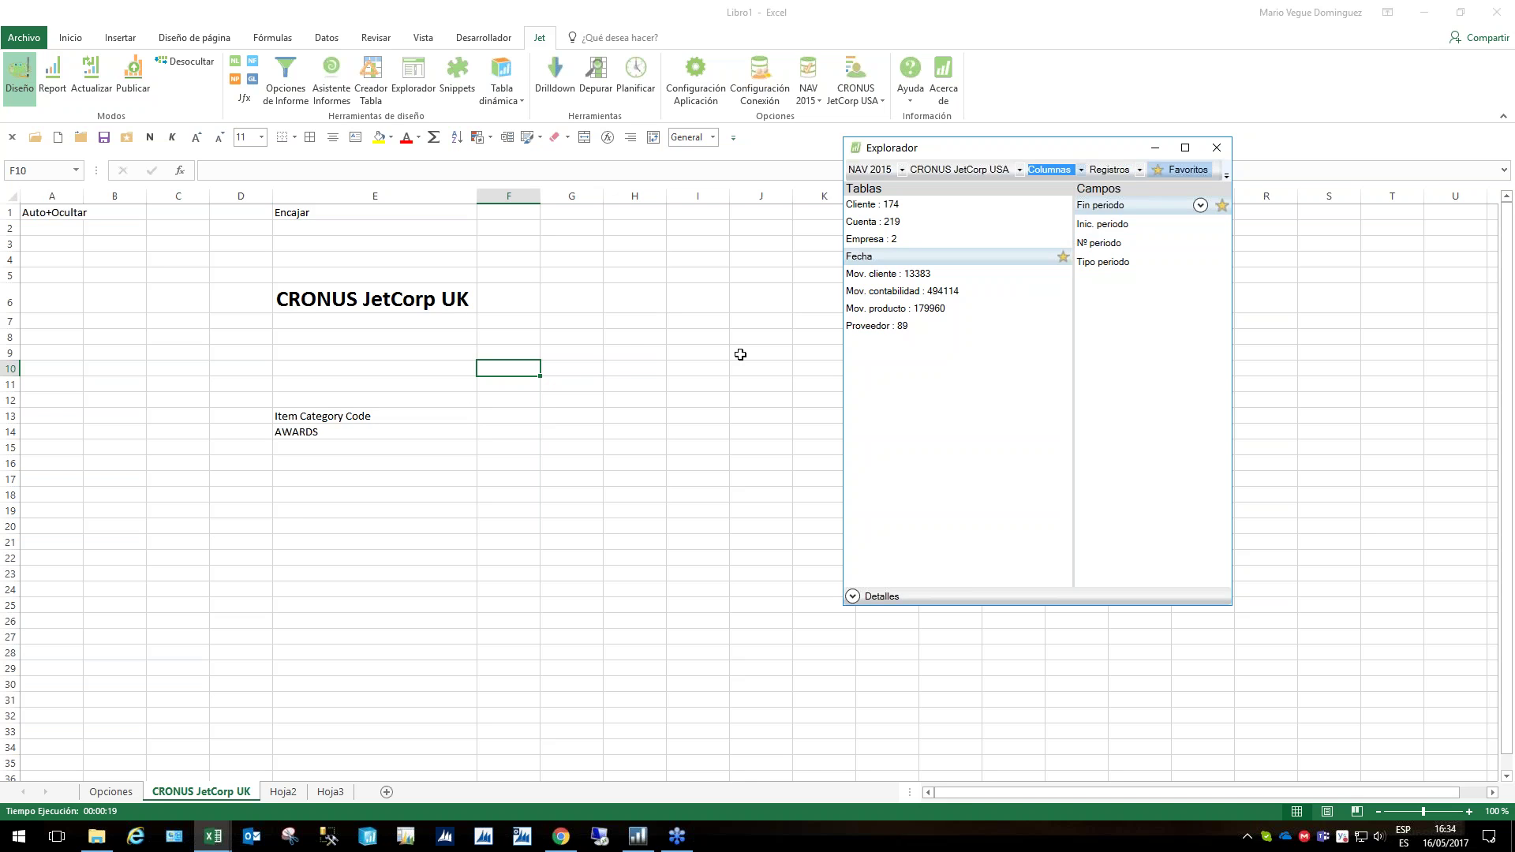
pyautogui.click(1115, 226)
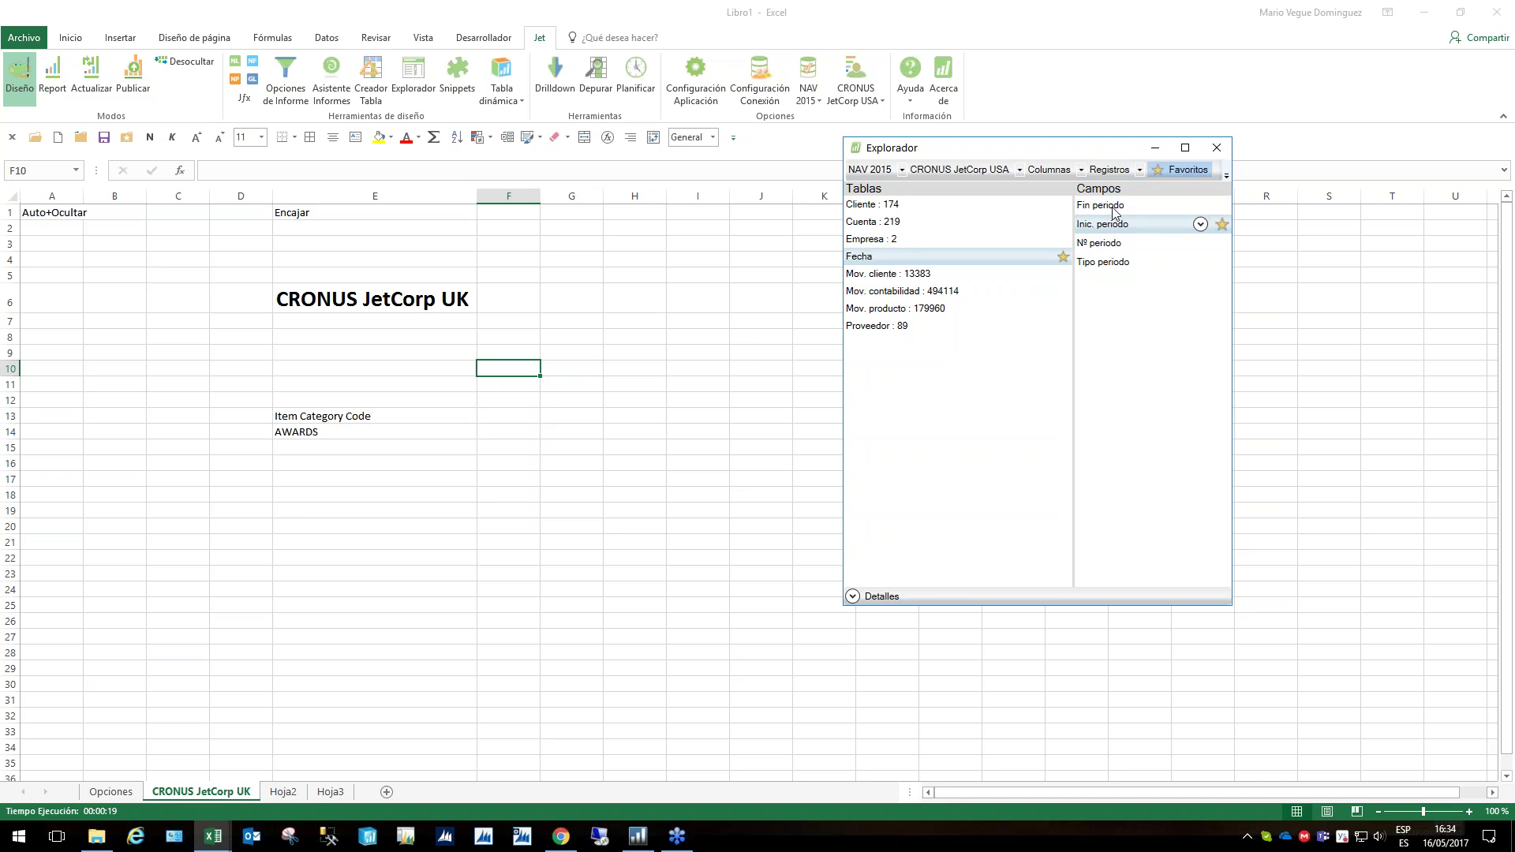
pyautogui.keyDown('ctrl'); pyautogui.click(1110, 207); pyautogui.keyUp('ctrl')
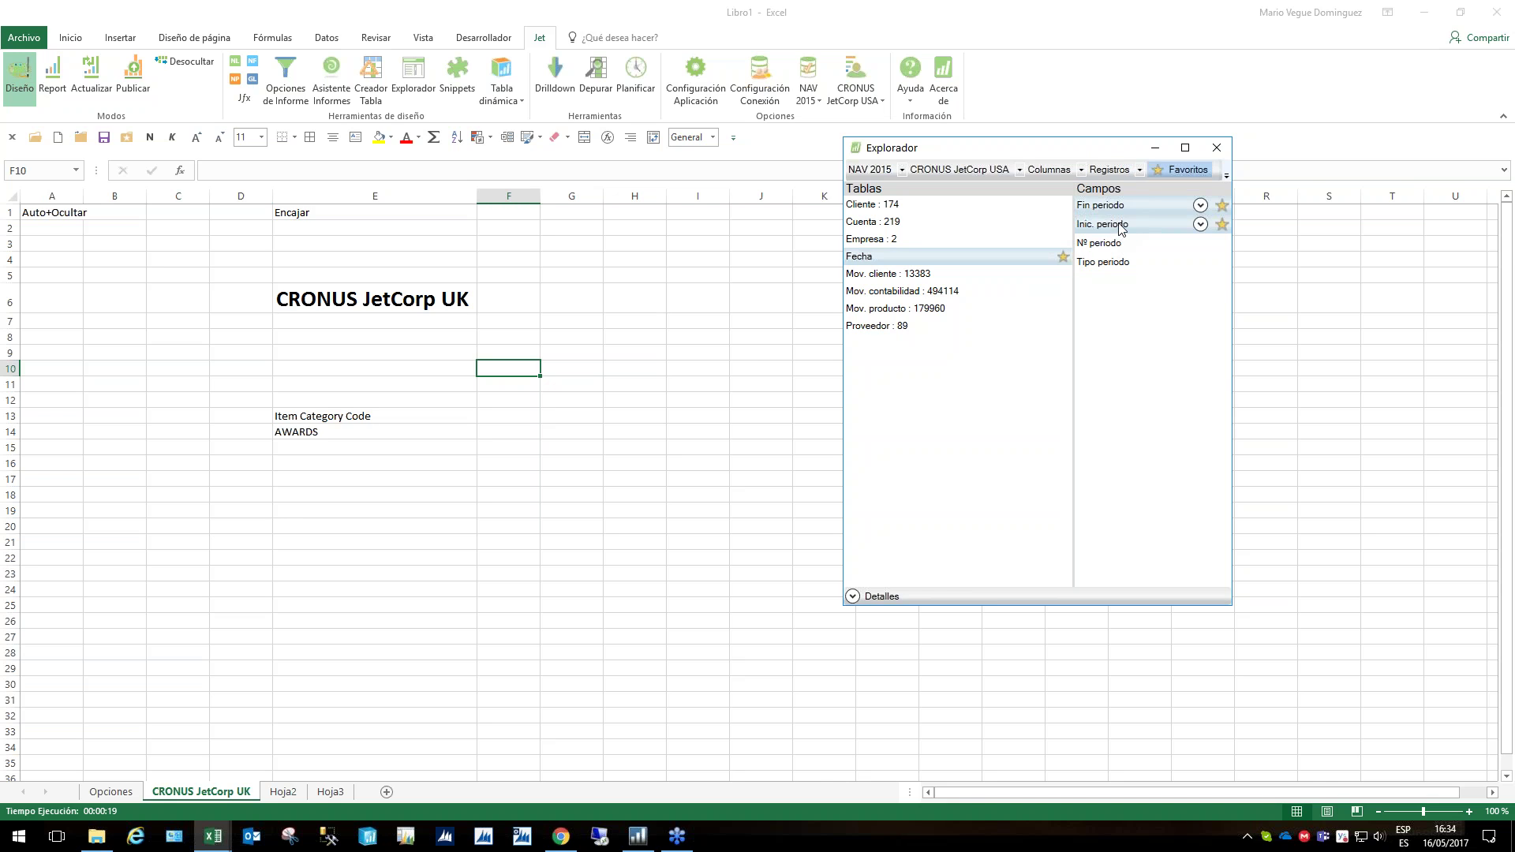
pyautogui.moveTo(1120, 229); pyautogui.dragTo(517, 369)
# Inspect the area under the period columns and F10's NL Columnas formula
pyautogui.click(505, 432)
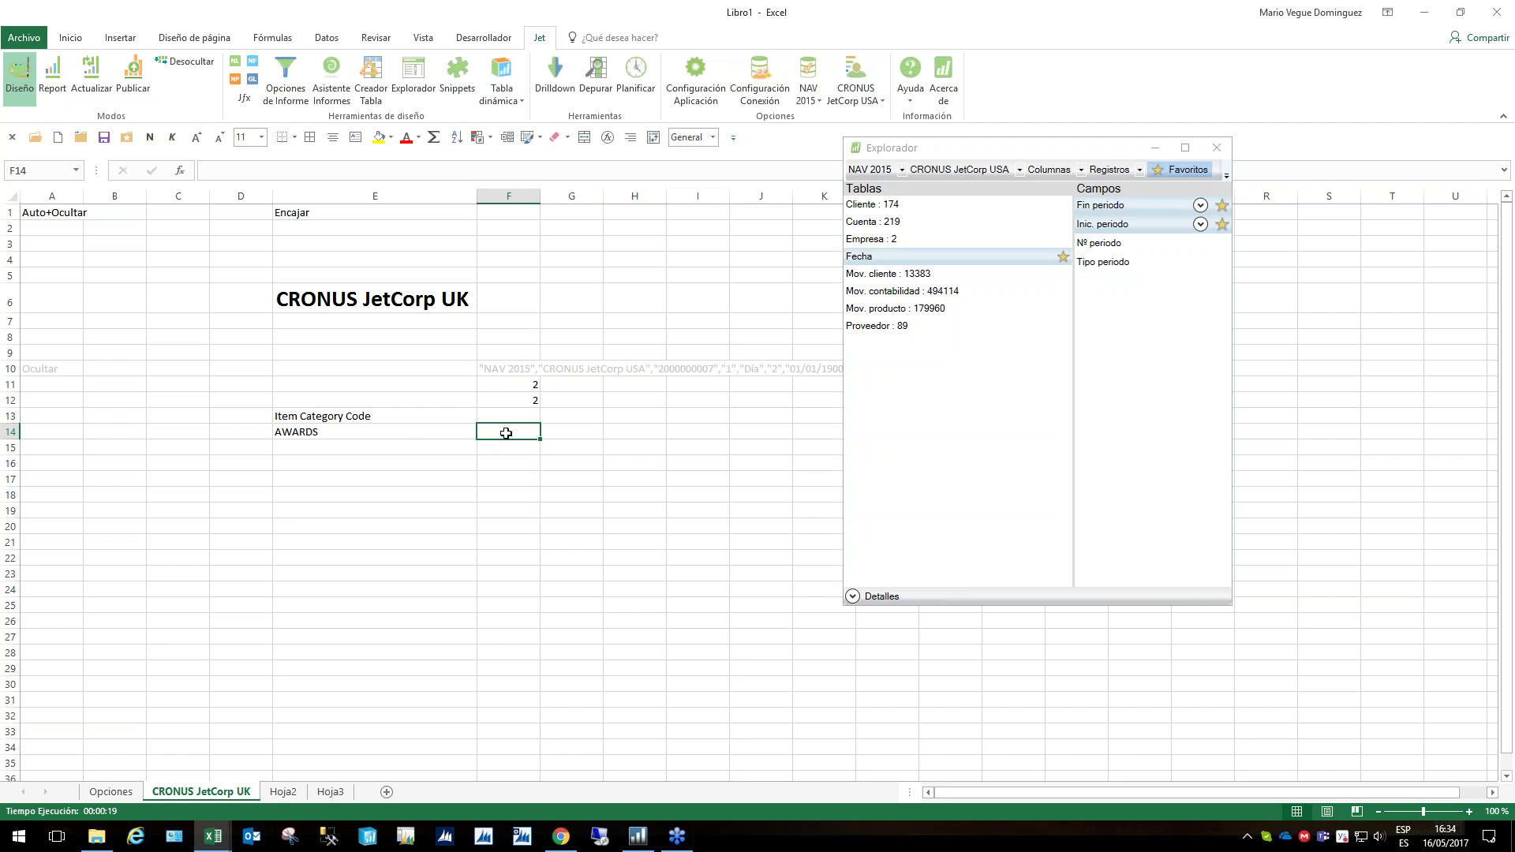
pyautogui.moveTo(505, 433); pyautogui.dragTo(861, 661)
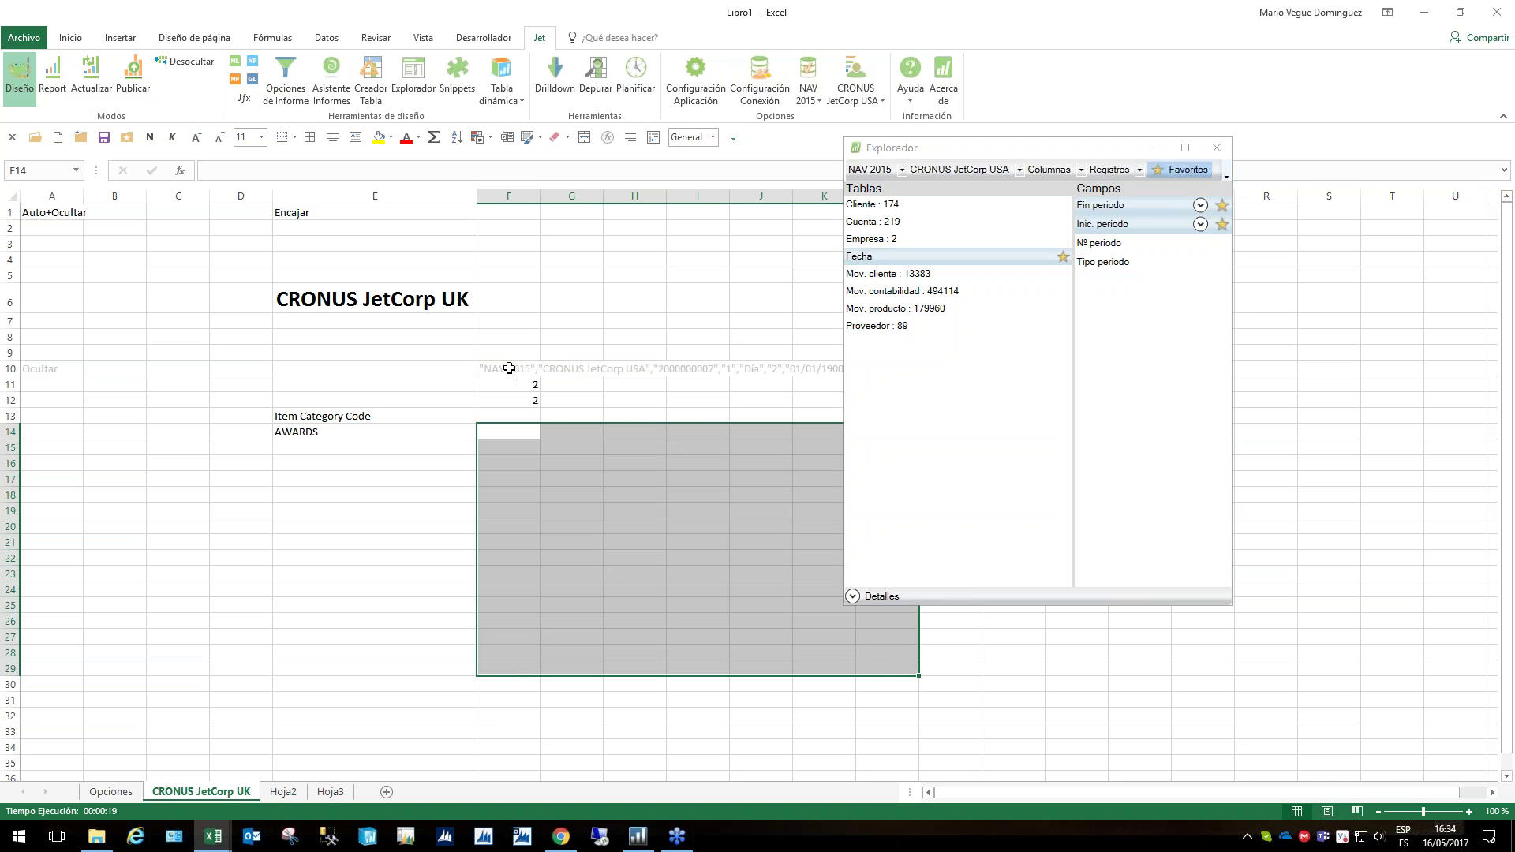
pyautogui.click(509, 368)
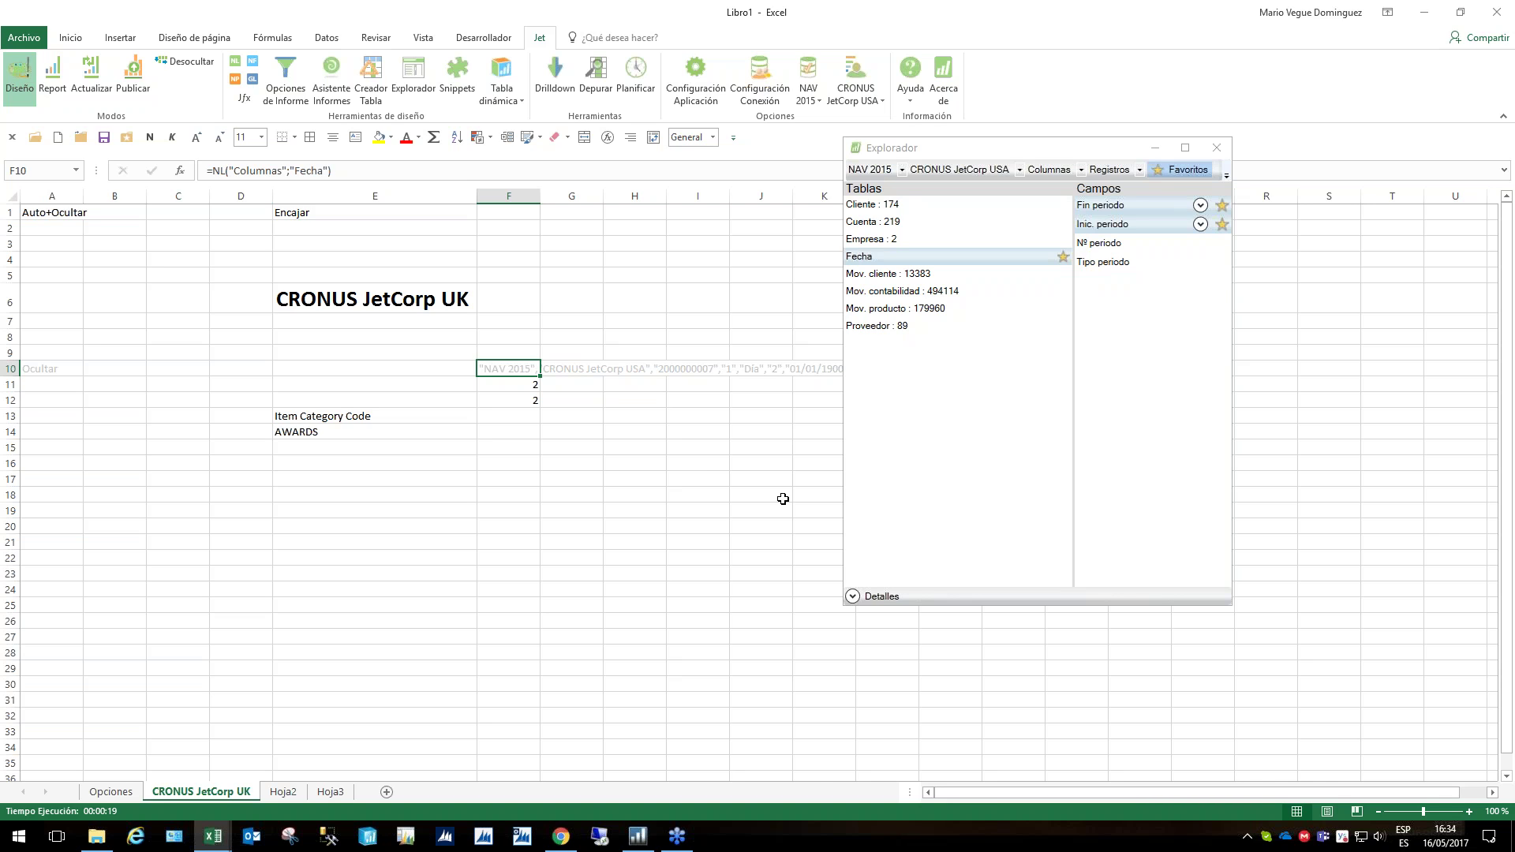
pyautogui.click(429, 339)
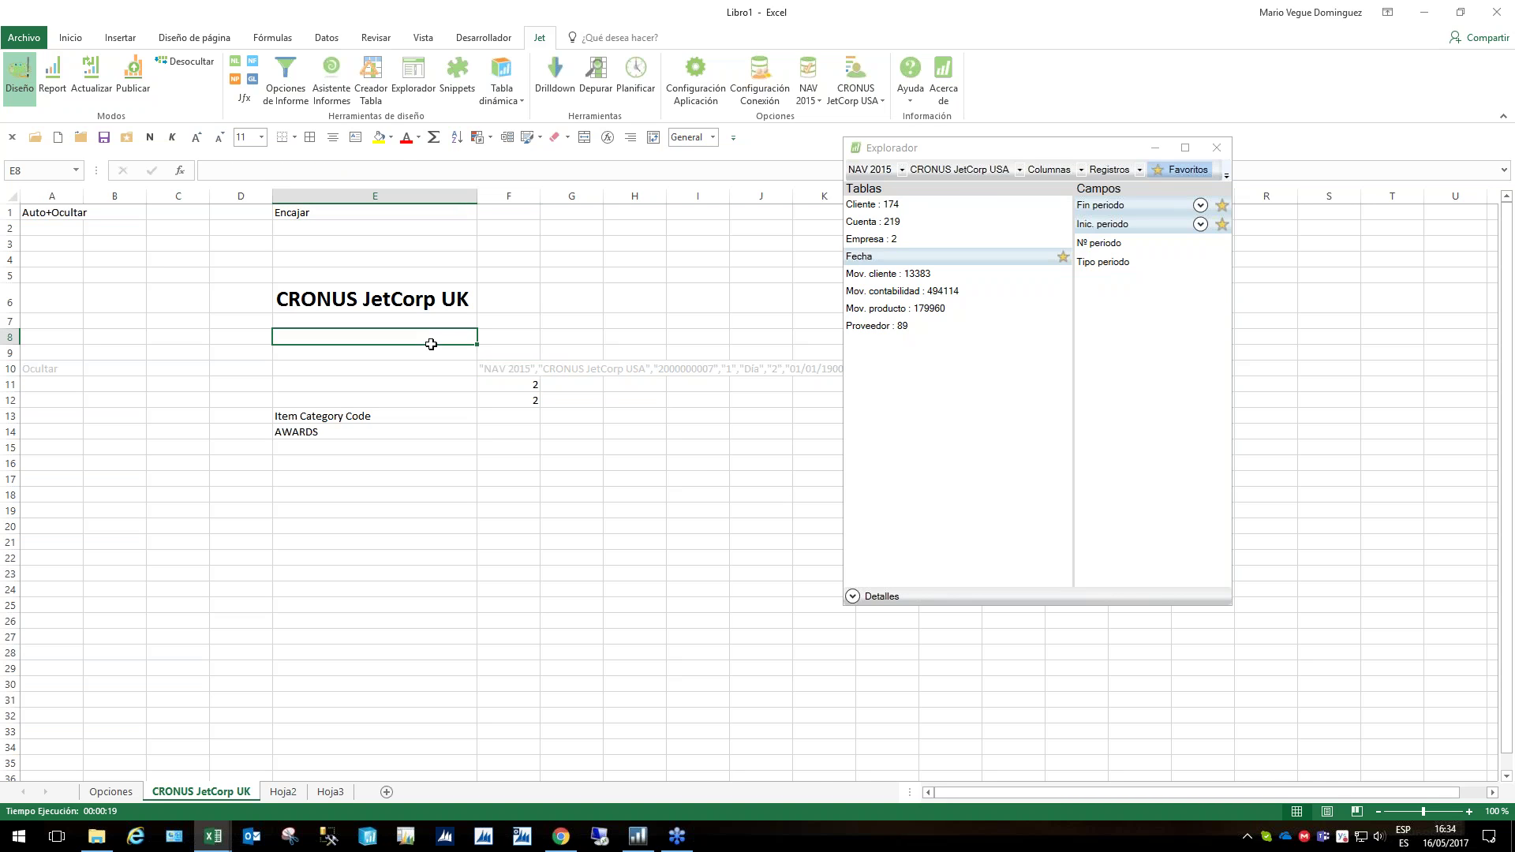
pyautogui.click(282, 81)
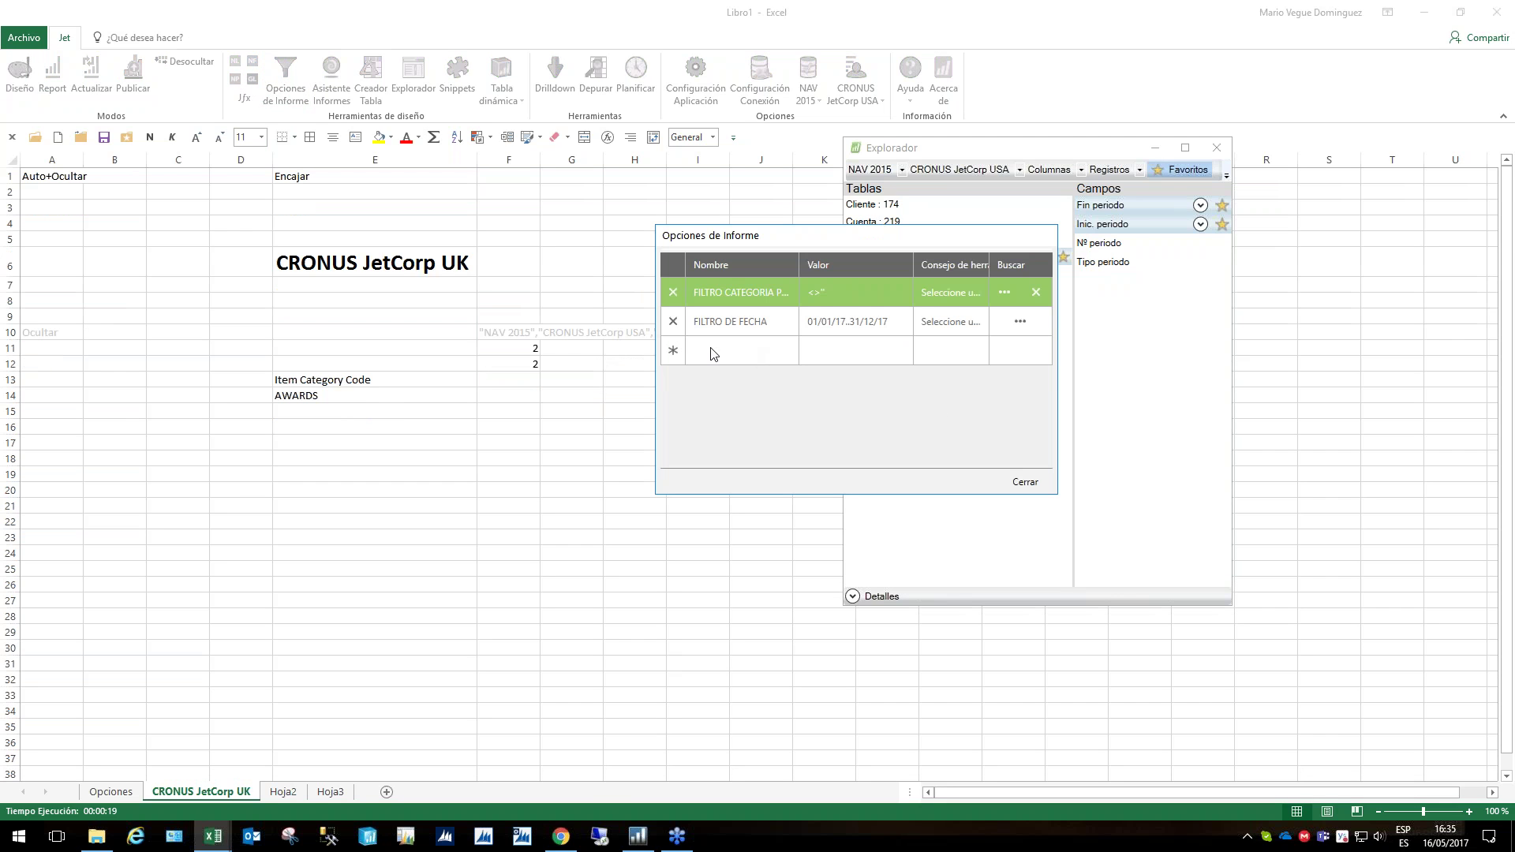
# Add a TIPO DE PERIODO report option with value Mes and tooltip 'Seleccione periodo'
pyautogui.click(714, 351)
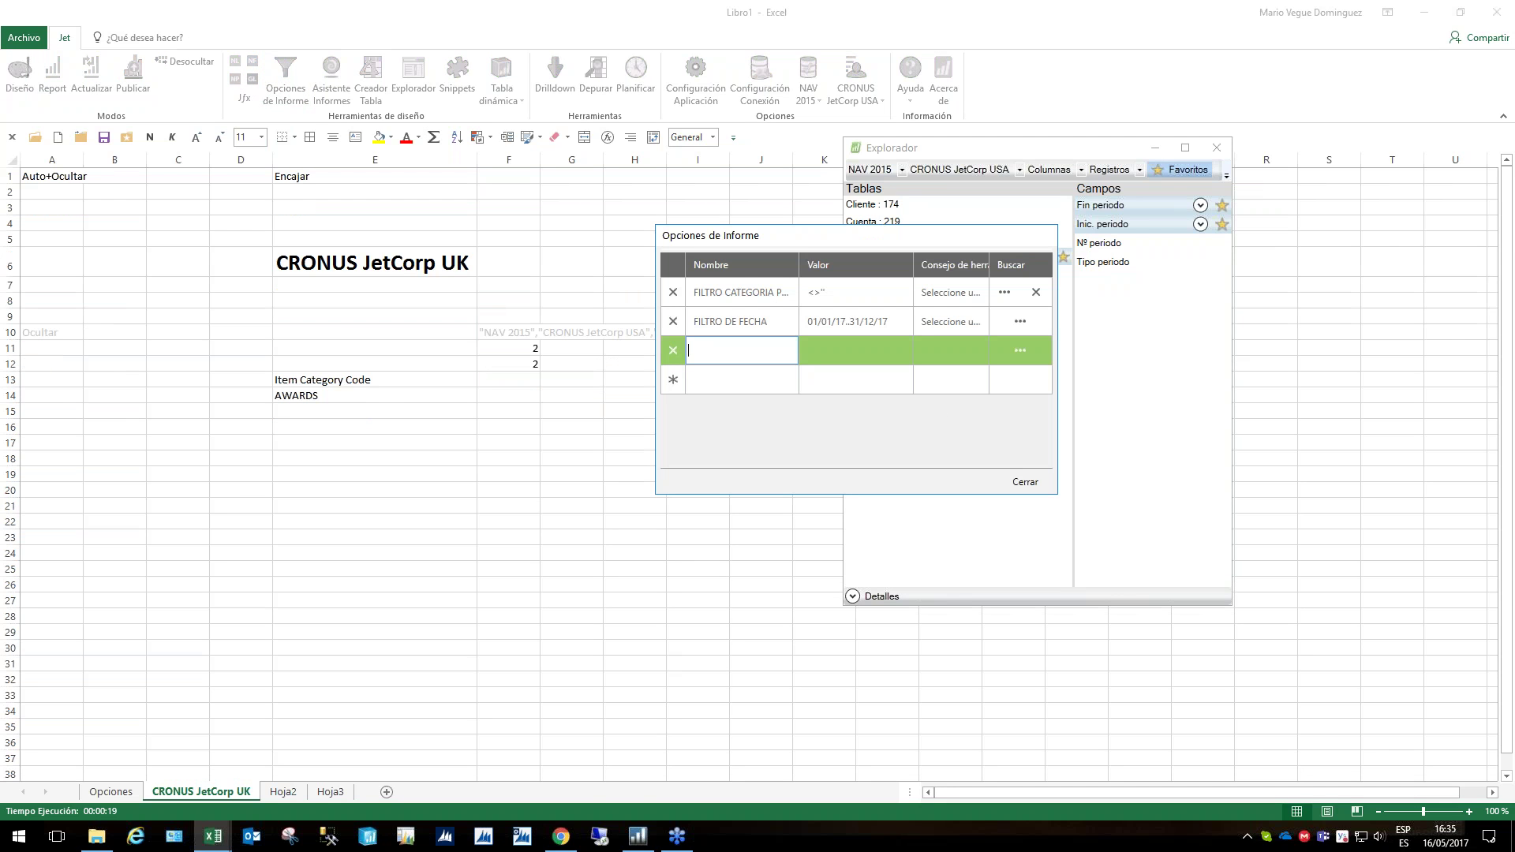
pyautogui.press('capslock')
pyautogui.write('TIPPO')
pyautogui.press('BackSpace')
pyautogui.press('BackSpace')
pyautogui.write('DE PERIODO')
pyautogui.press('Tab')
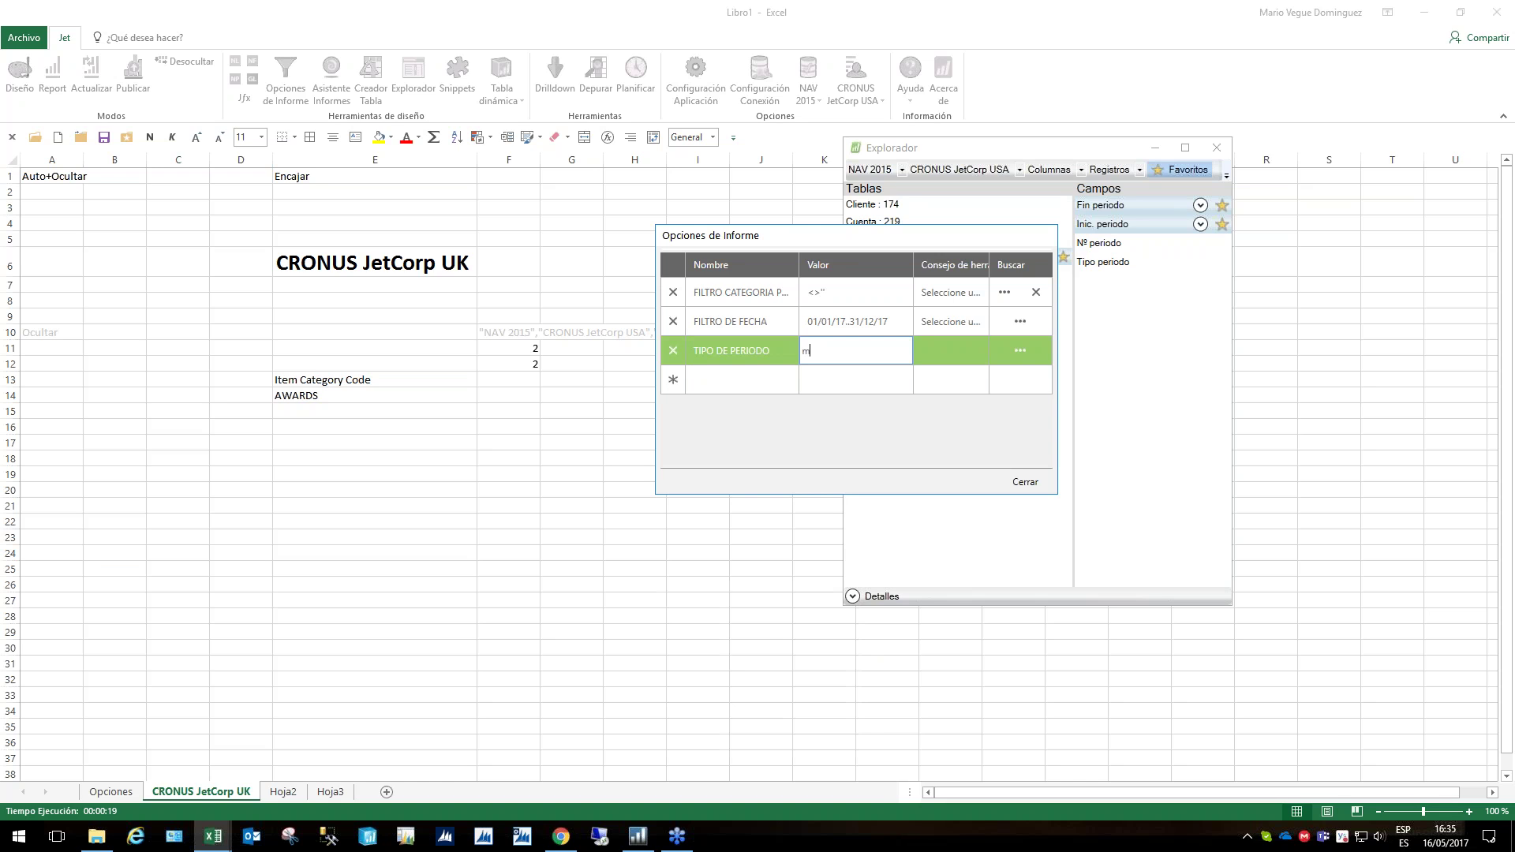
pyautogui.press('BackSpace')
pyautogui.press('capslock')
pyautogui.write('Mes')
pyautogui.press('Tab')
pyautogui.write('Seleccione')
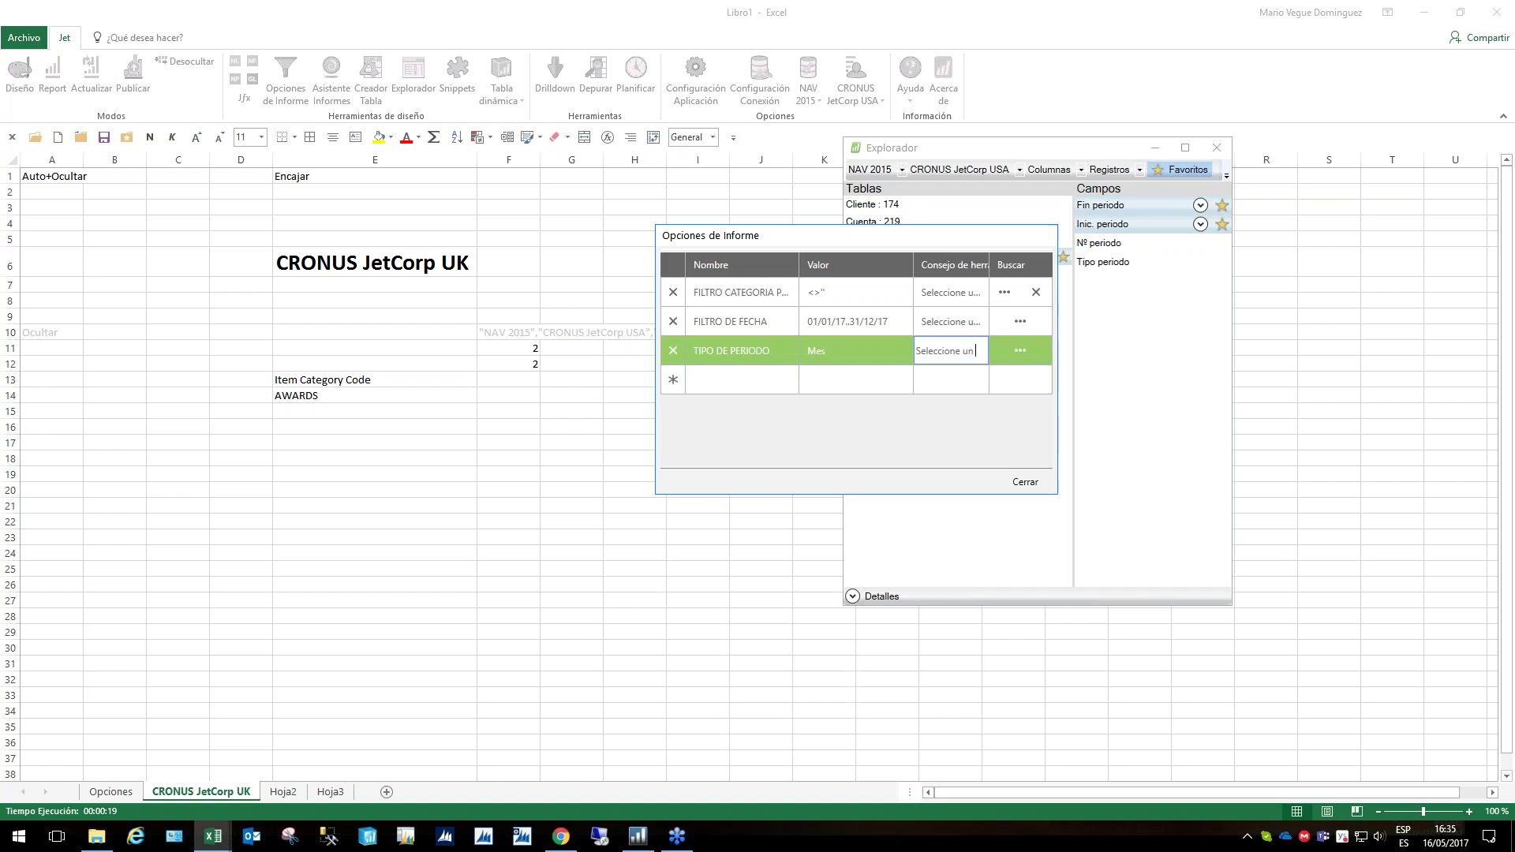
pyautogui.write(' periodo')
pyautogui.press('Return')
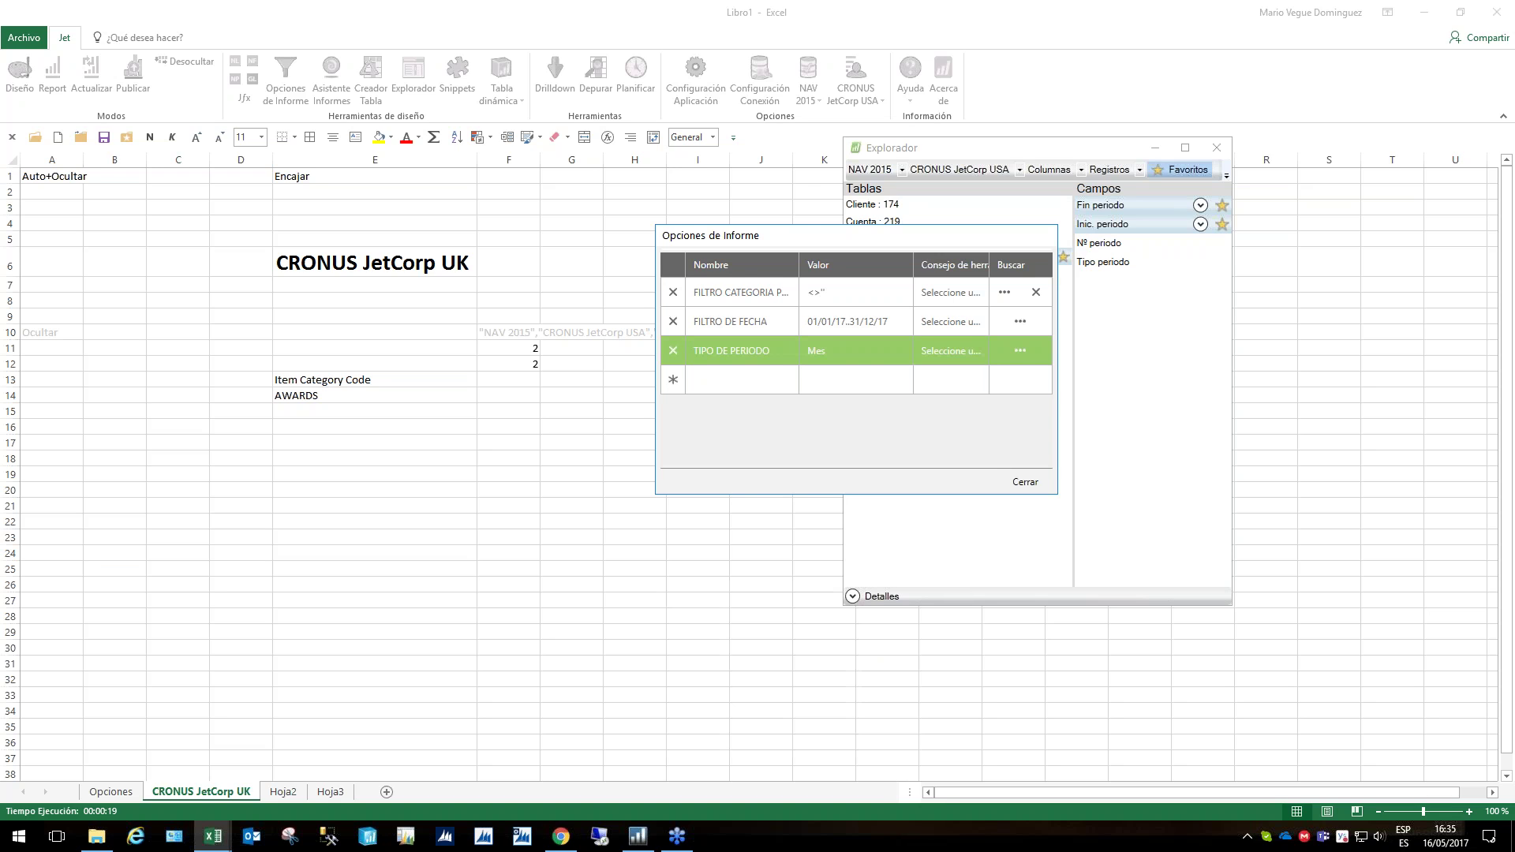
# Give the period option a lookup on the Fecha table's Tipo periodo field
pyautogui.click(1024, 350)
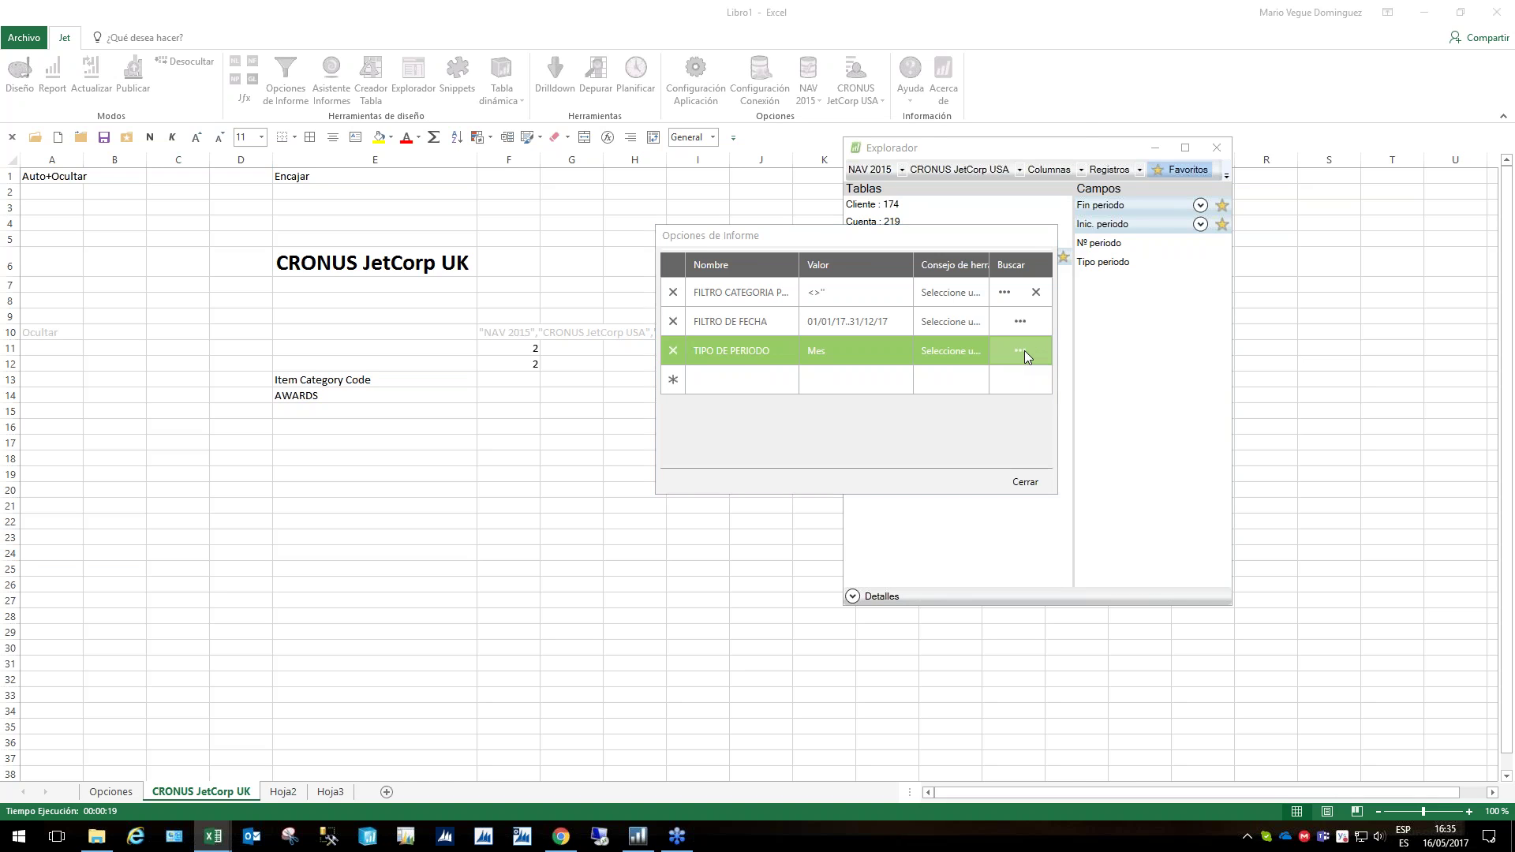
pyautogui.click(731, 275)
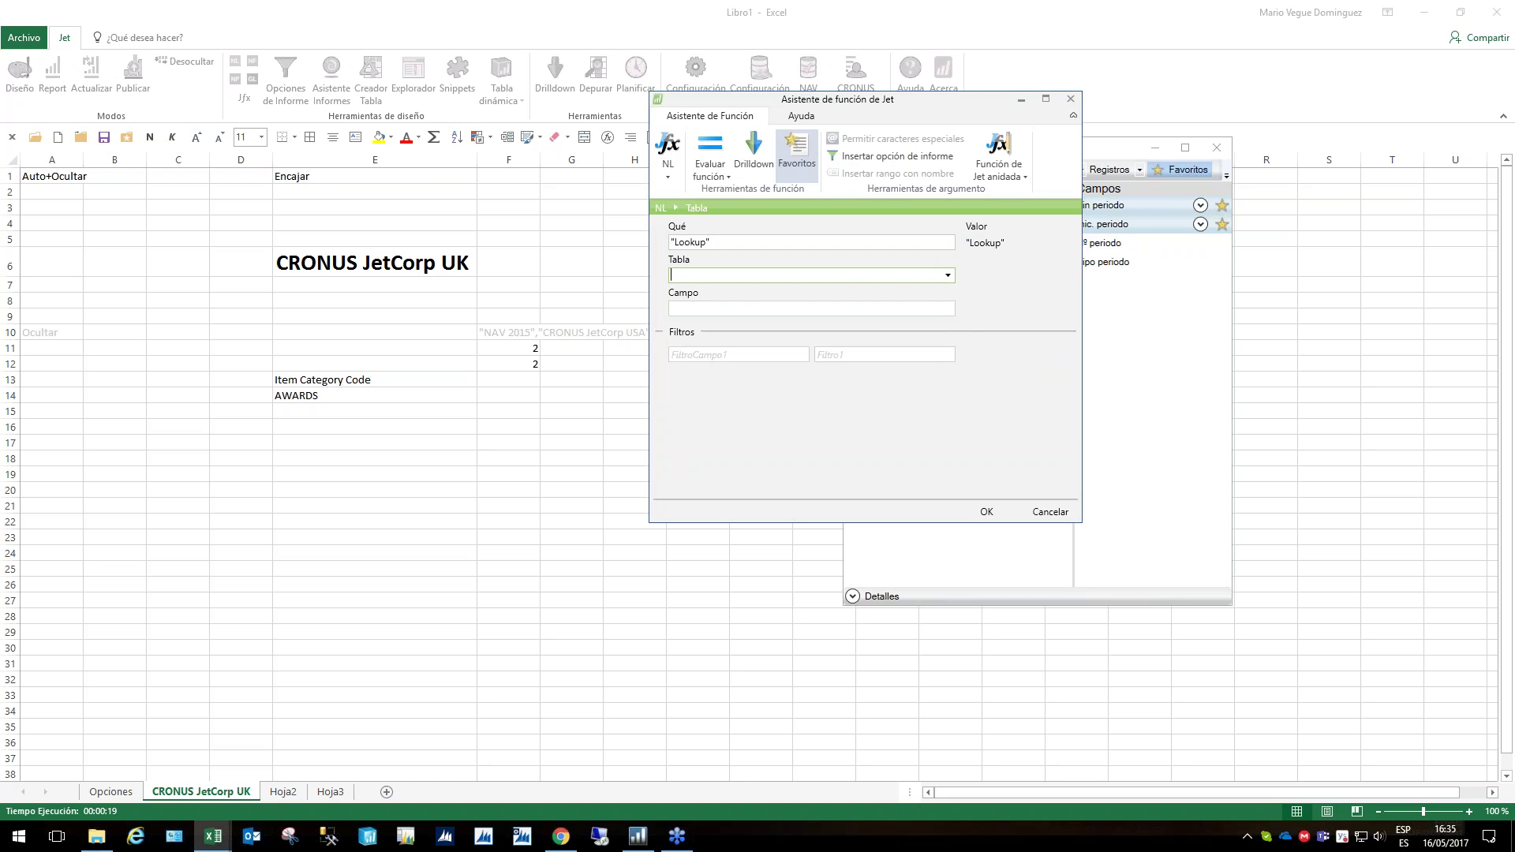
pyautogui.write('fe')
pyautogui.press('Return')
pyautogui.press('Tab')
pyautogui.press('Down')
pyautogui.press('Down')
pyautogui.press('Down')
pyautogui.press('Down')
pyautogui.press('Down')
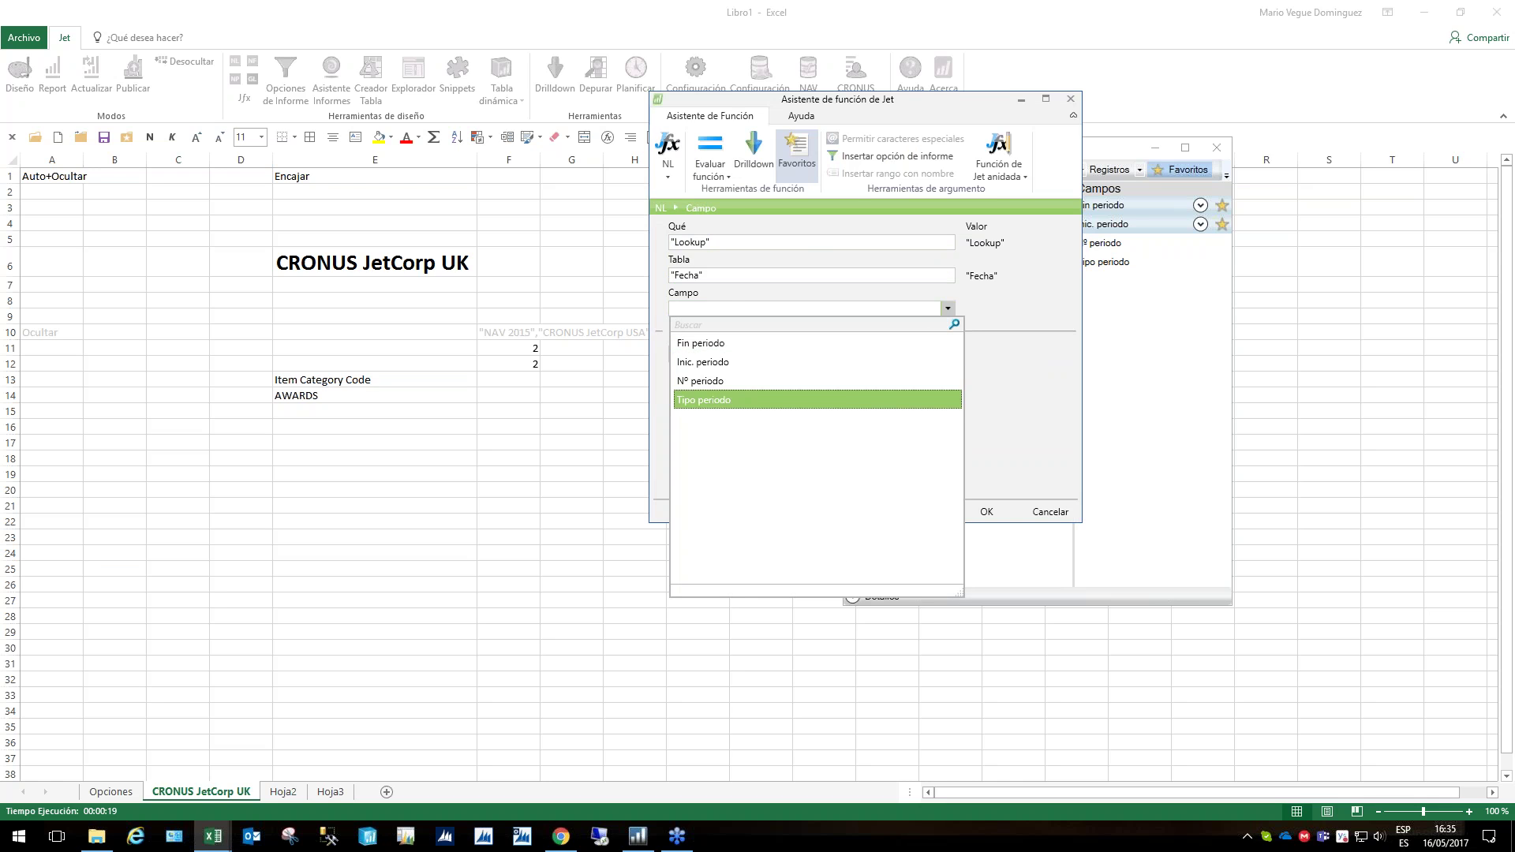
pyautogui.press('Return')
pyautogui.press('Tab')
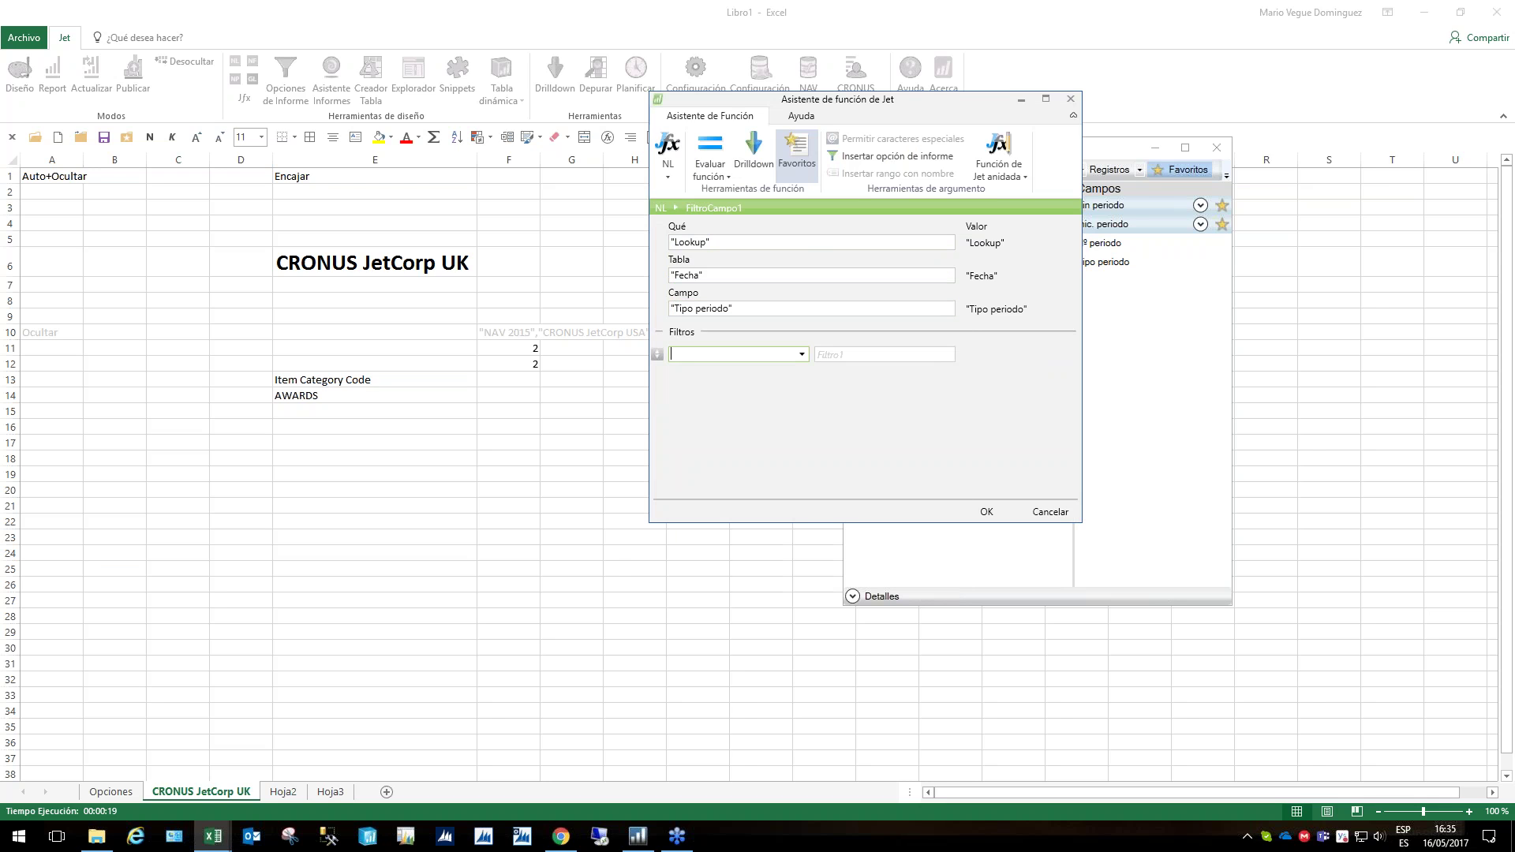
pyautogui.press('Return')
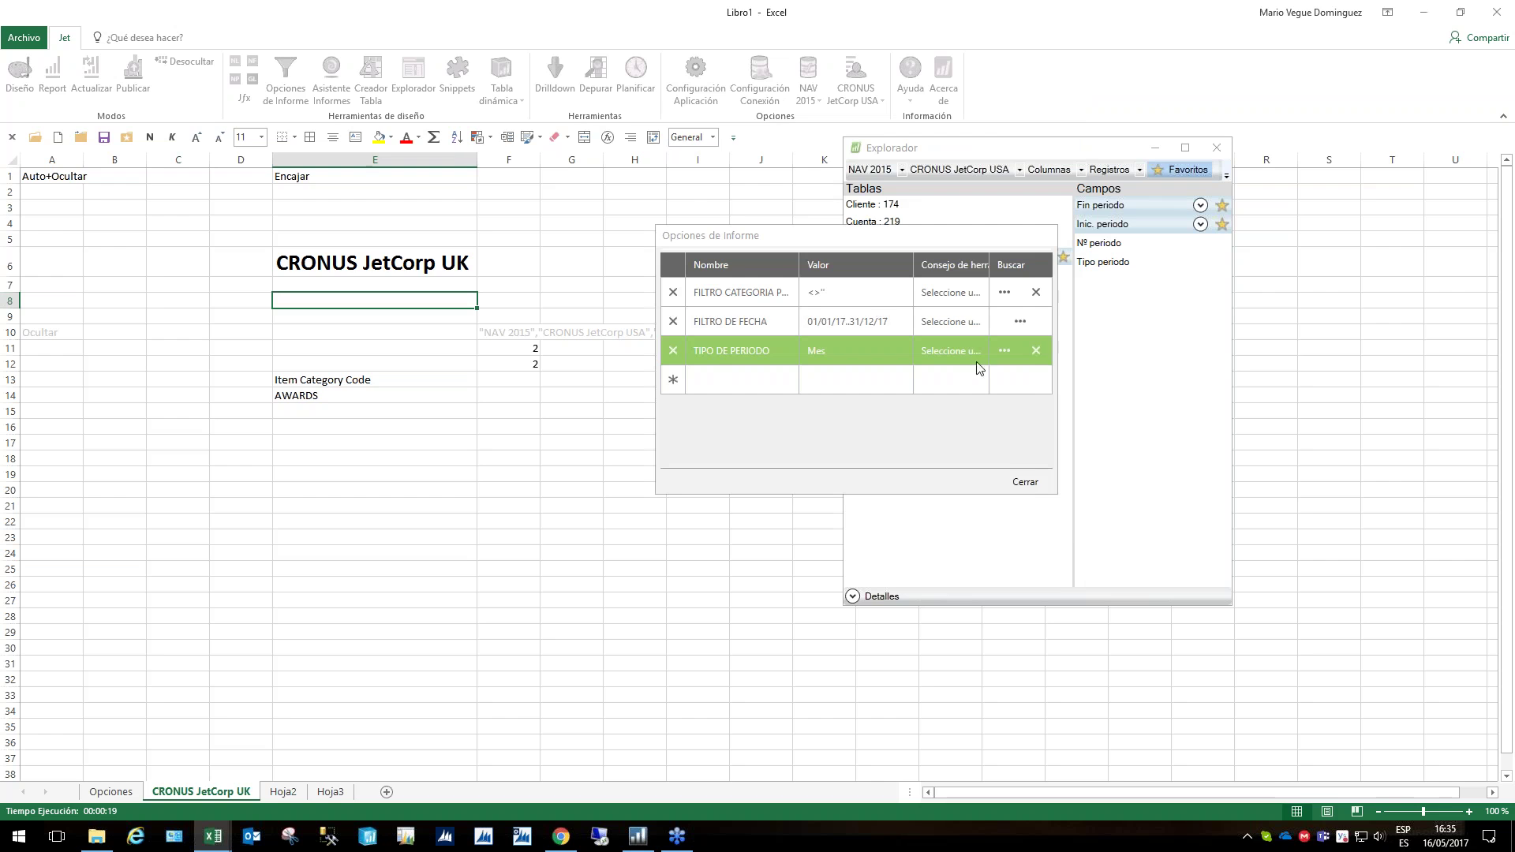
pyautogui.click(1025, 482)
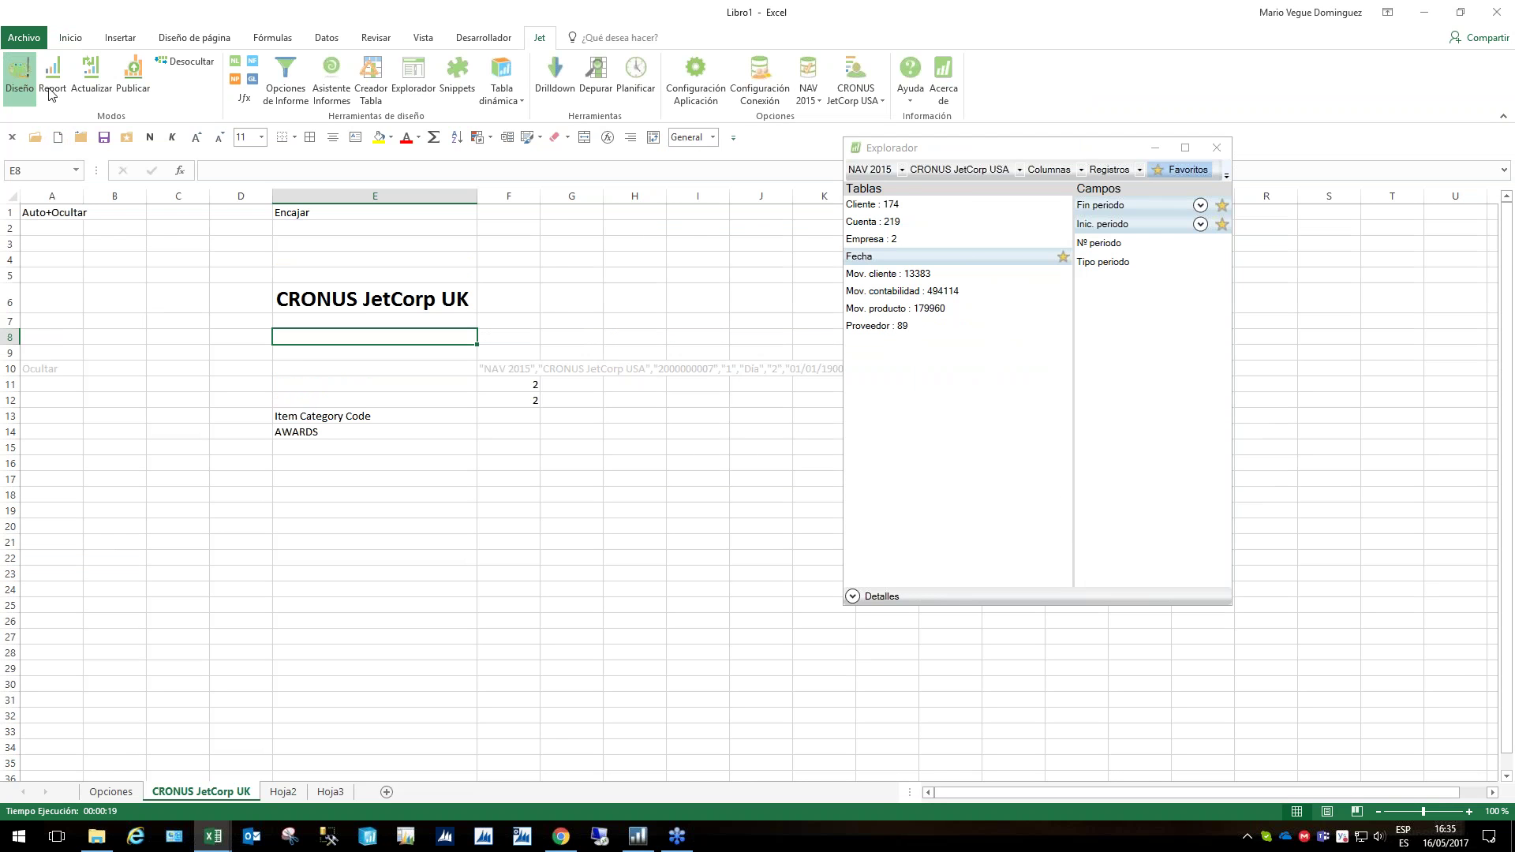
# Test the period-type dropdown in the report options, then cancel the run
pyautogui.click(52, 87)
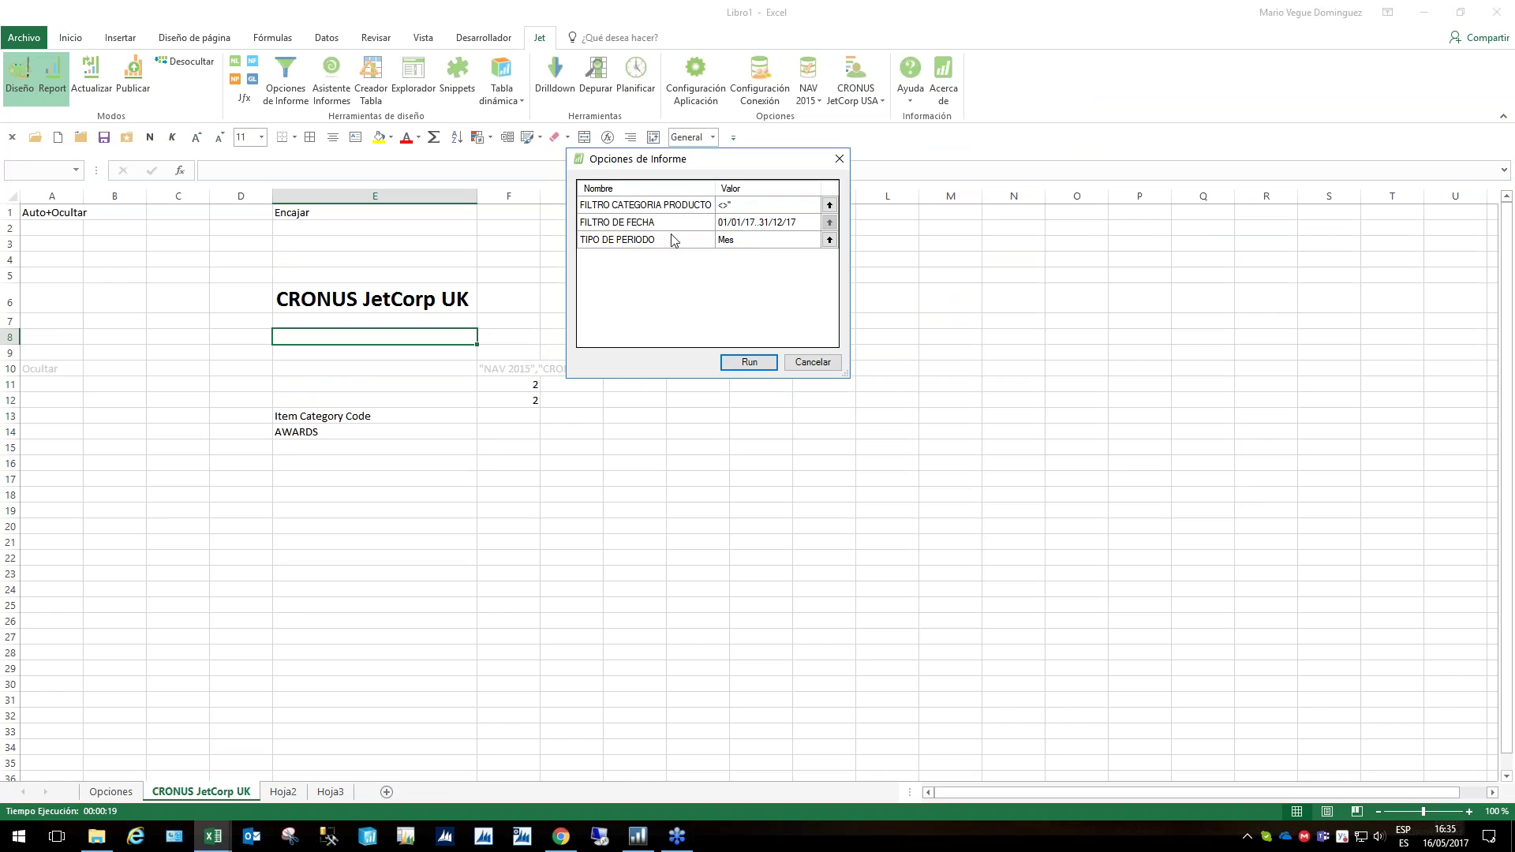
pyautogui.click(735, 238)
pyautogui.click(829, 239)
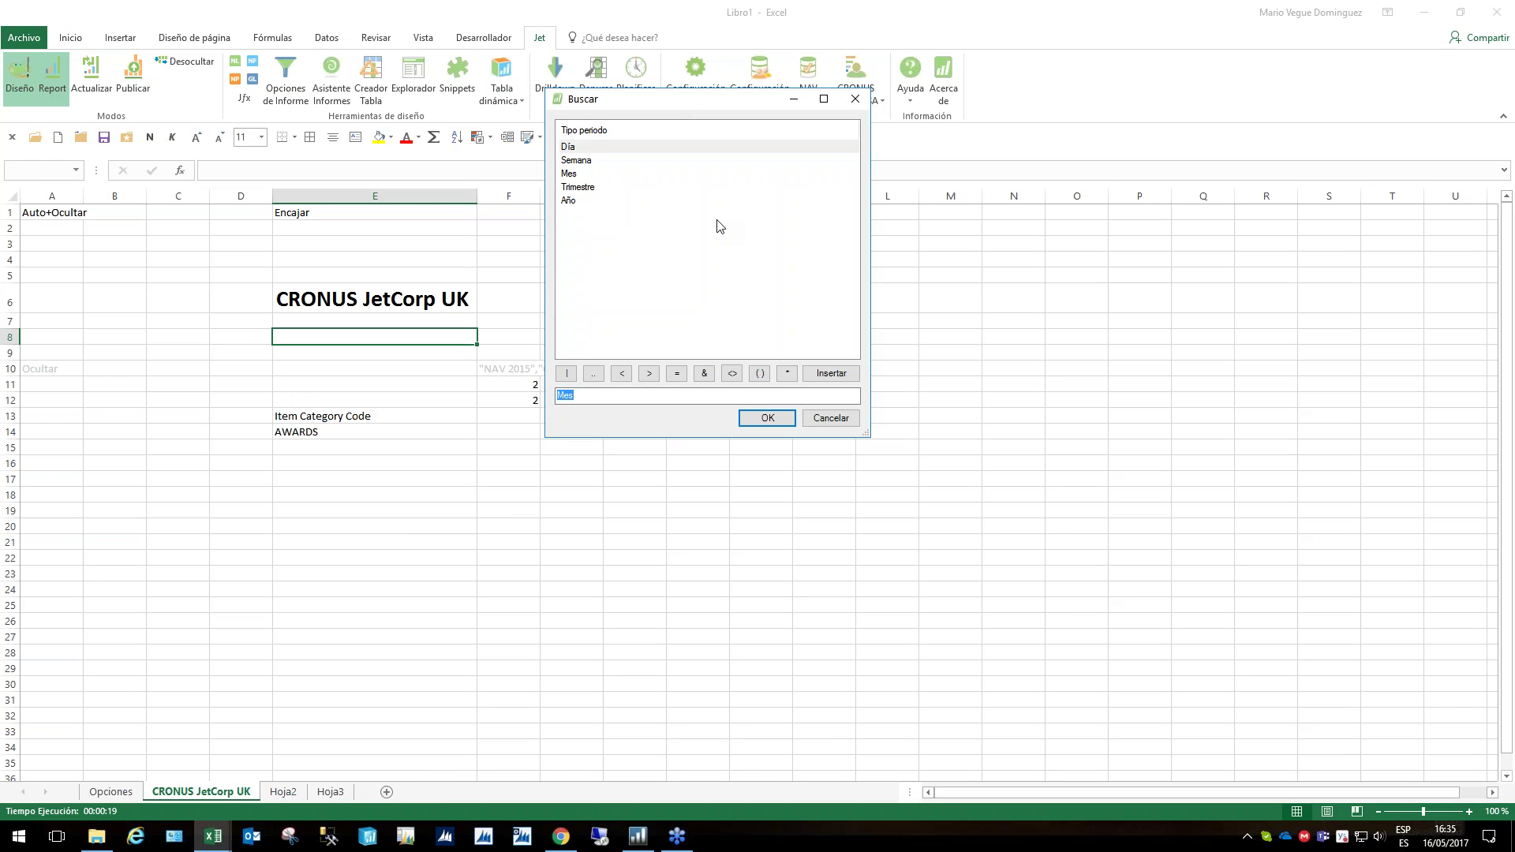
pyautogui.click(831, 417)
pyautogui.click(812, 364)
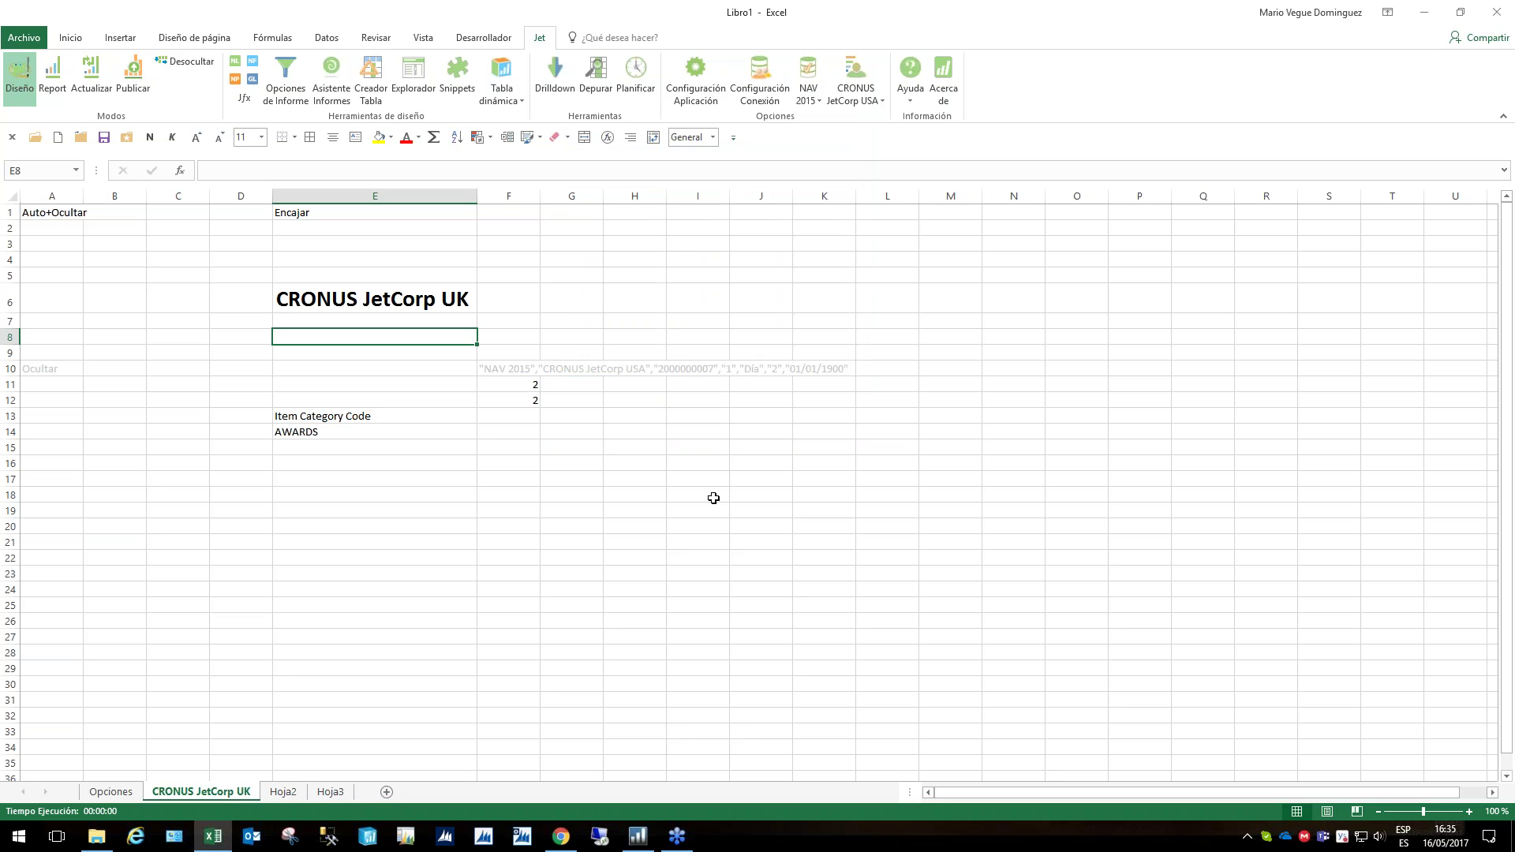
pyautogui.click(502, 365)
# Filter F10's period formula on Inic. periodo using the date-filter option 'Opciones'!$C$3
pyautogui.click(240, 63)
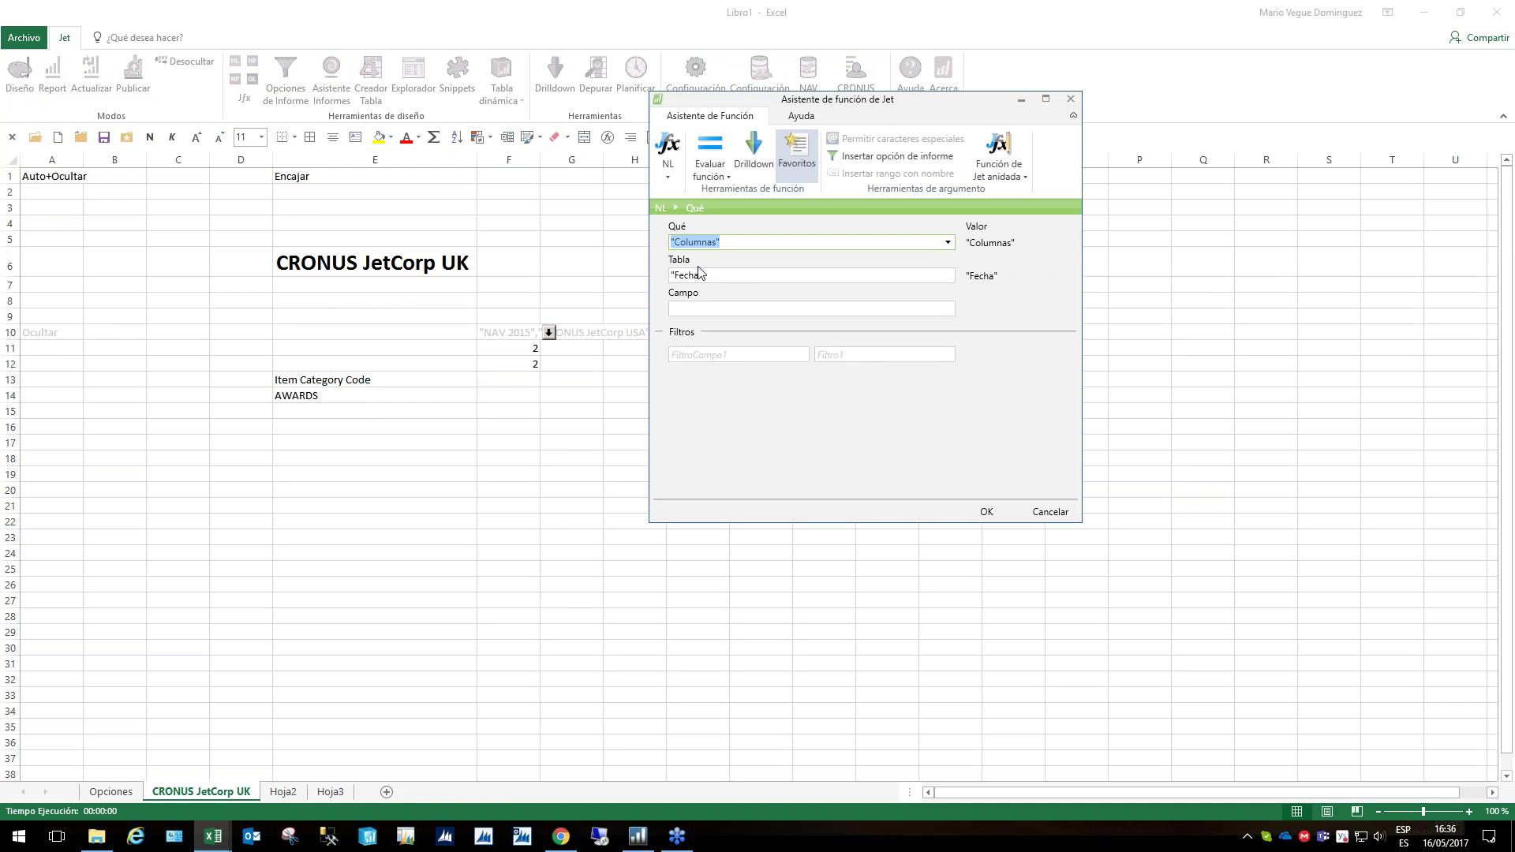
pyautogui.click(730, 355)
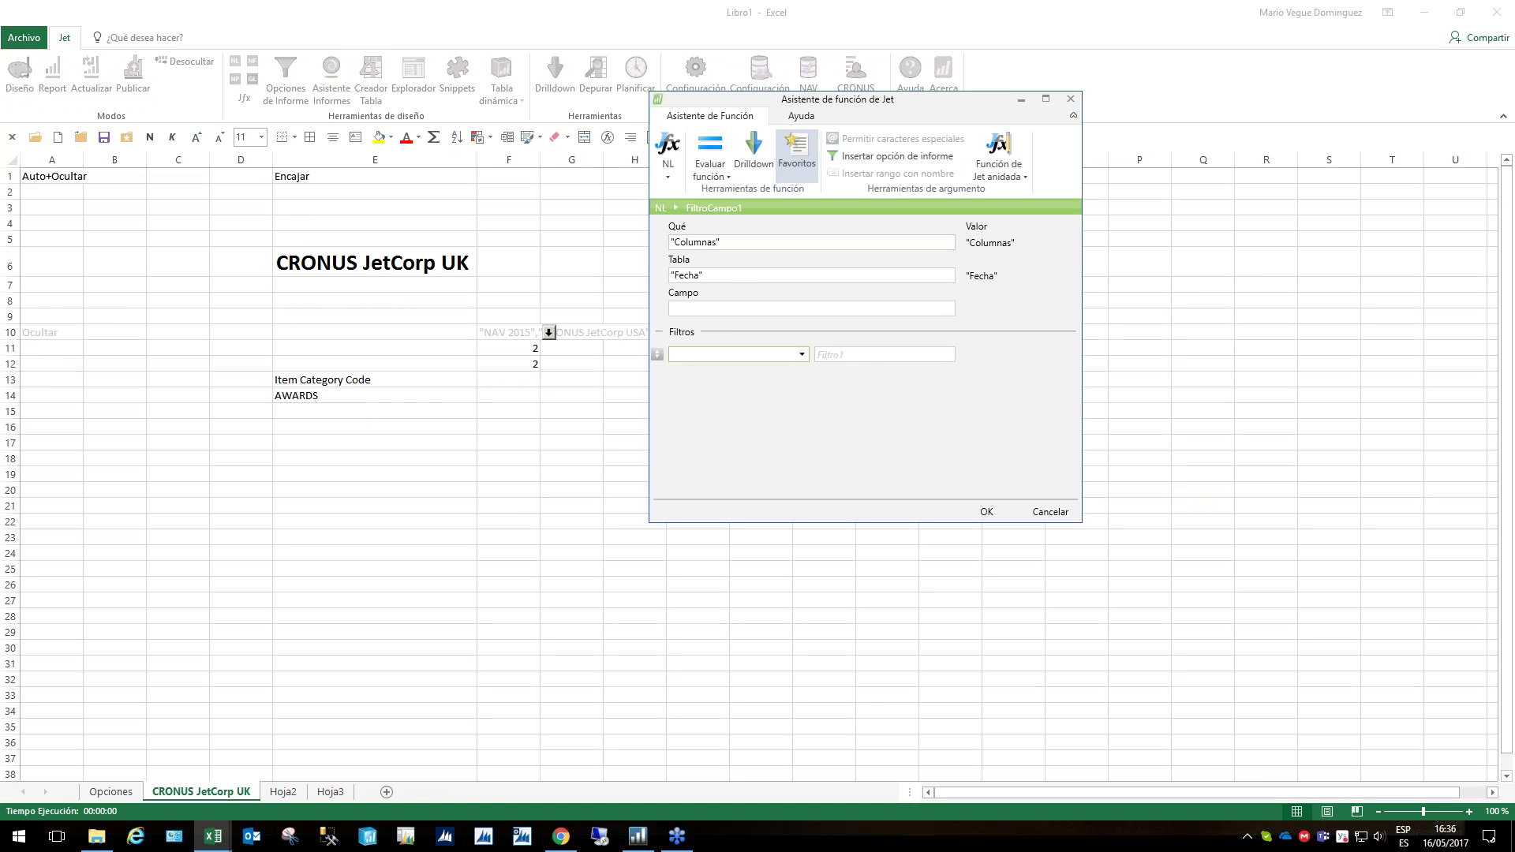
pyautogui.click(694, 406)
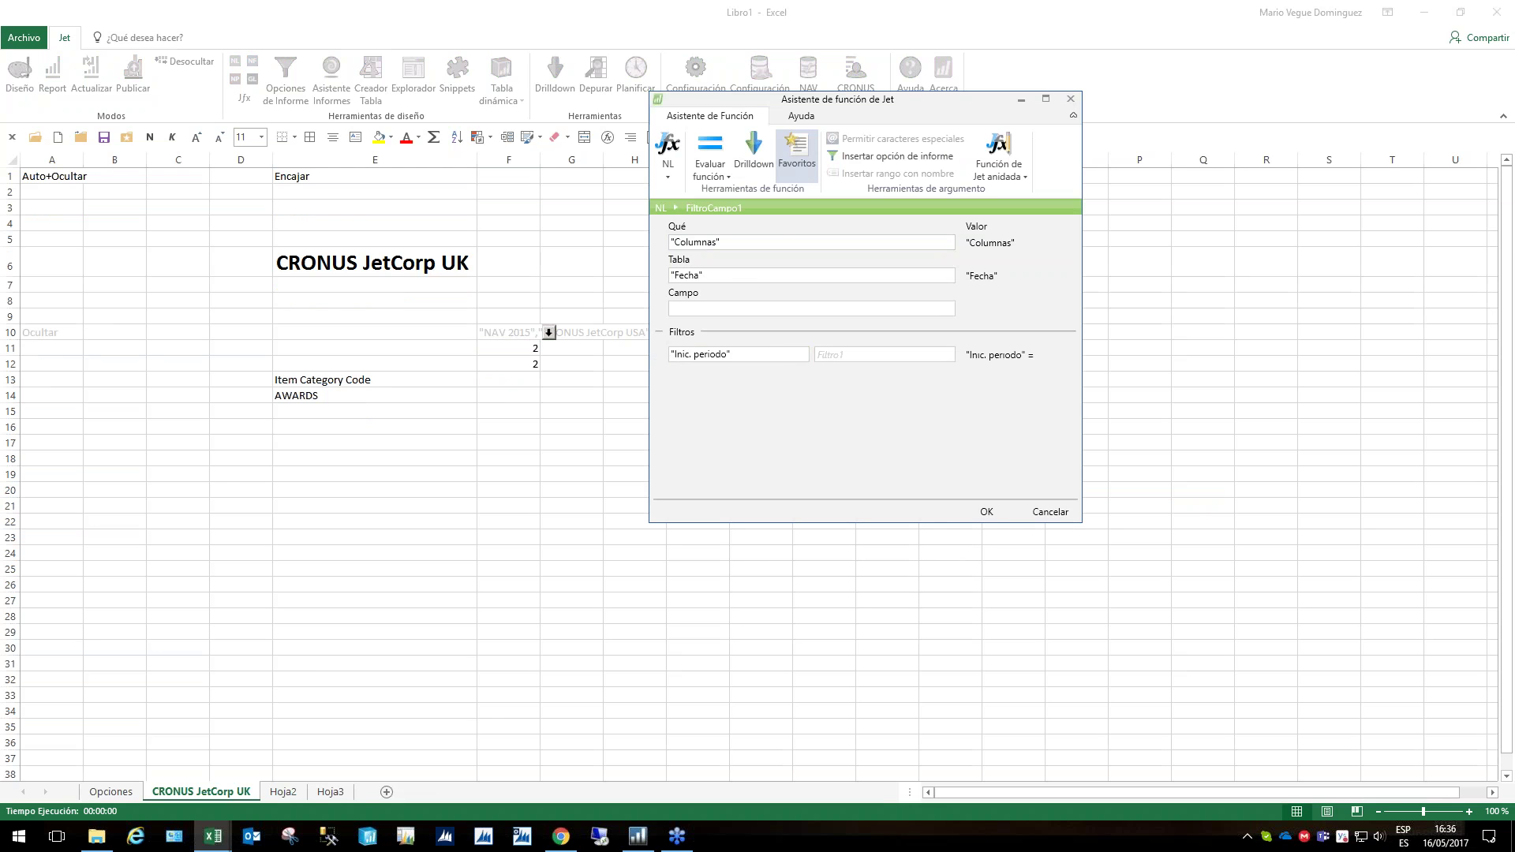
pyautogui.click(897, 156)
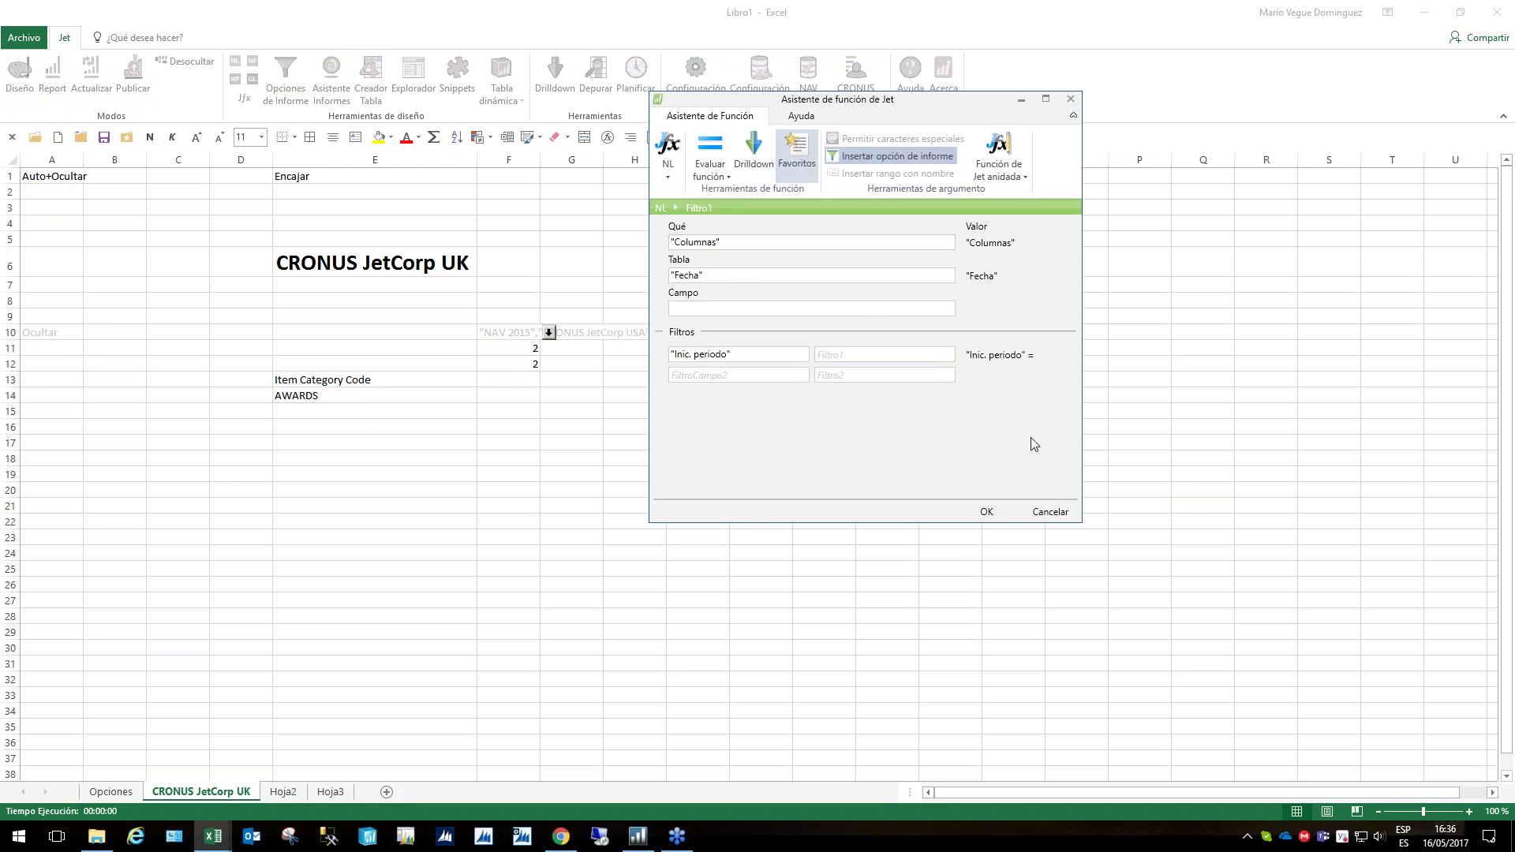
pyautogui.doubleClick(911, 322)
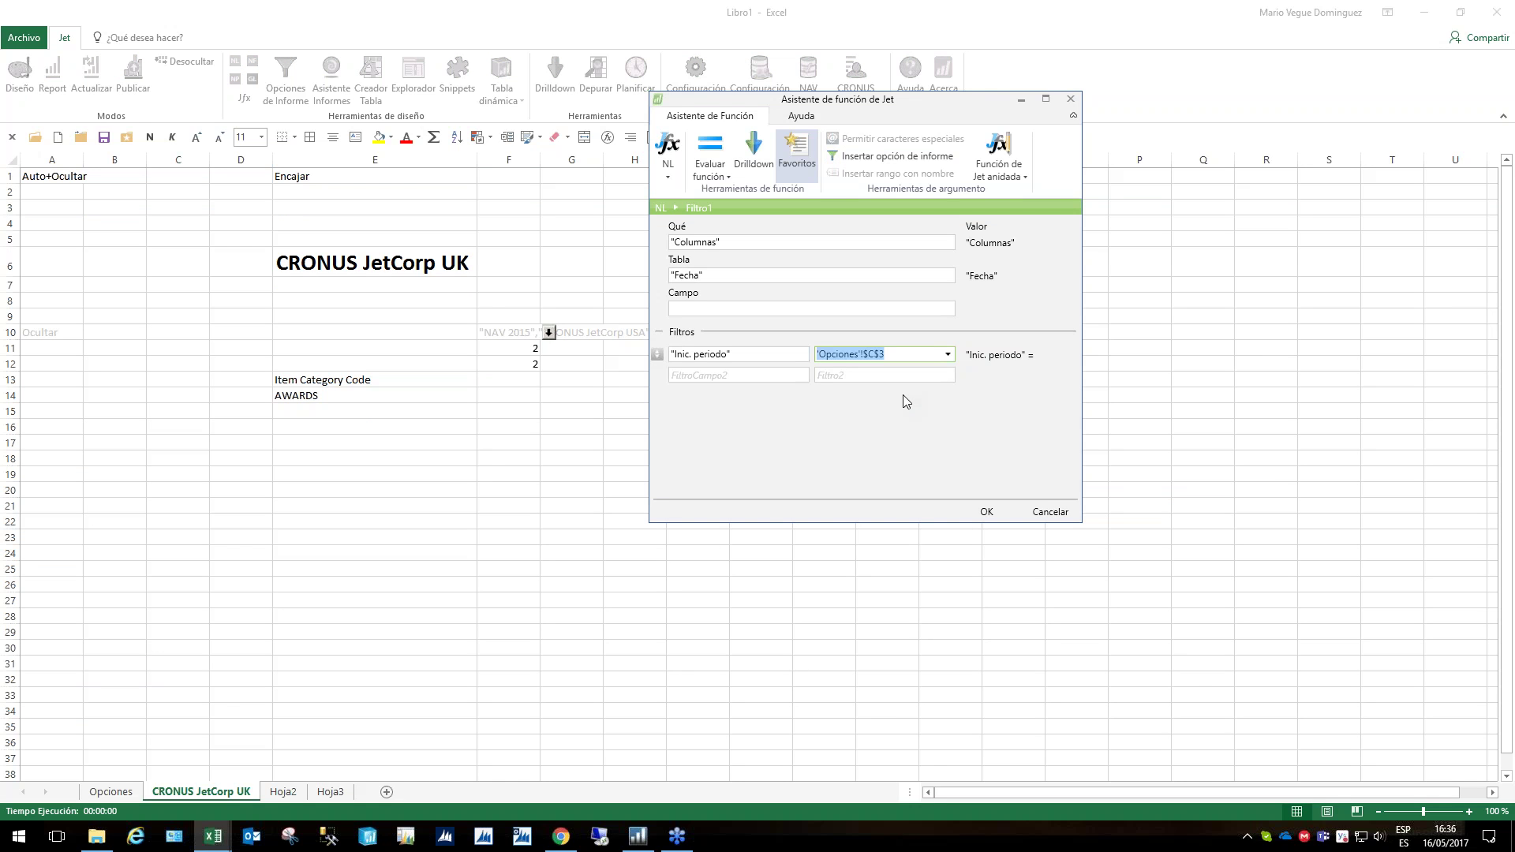
pyautogui.press('Tab')
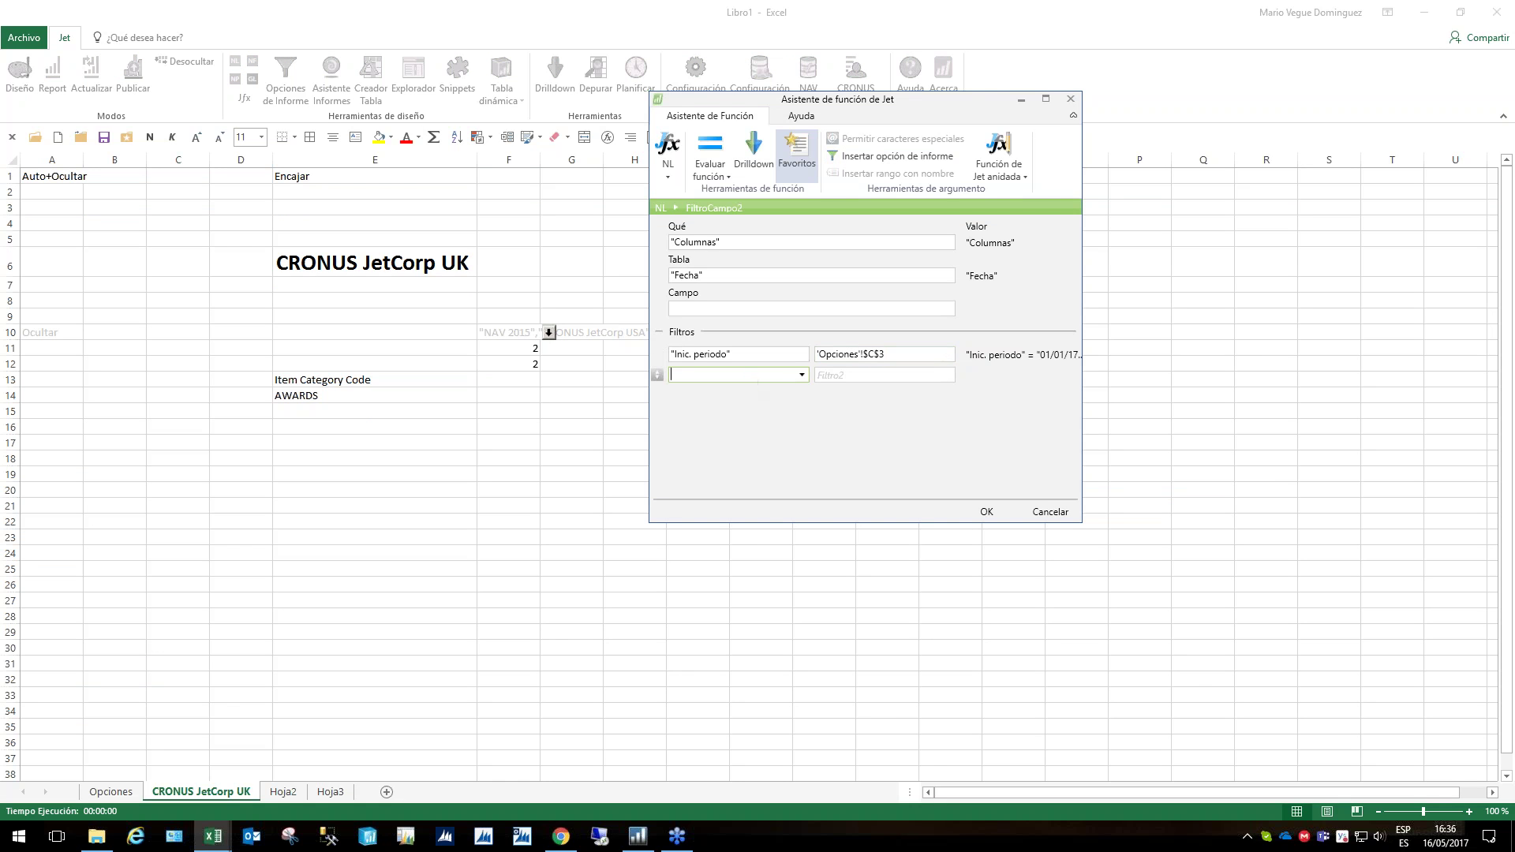
# Add a Tipo periodo filter linked to the TIPO DE PERIODO option 'Opciones'!$C$4
pyautogui.click(803, 375)
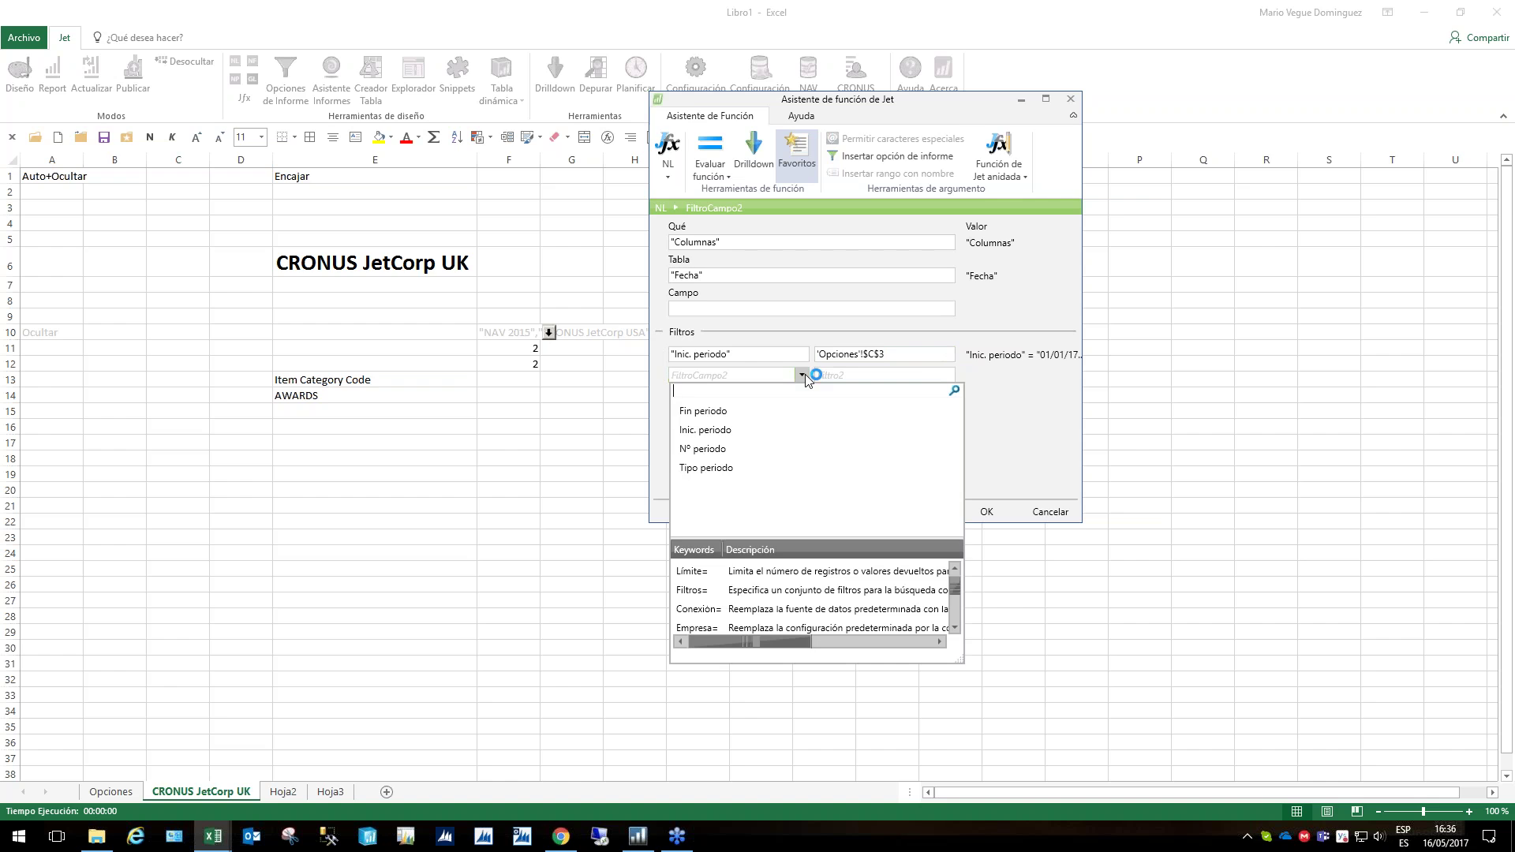
pyautogui.write('tipo')
pyautogui.press('Return')
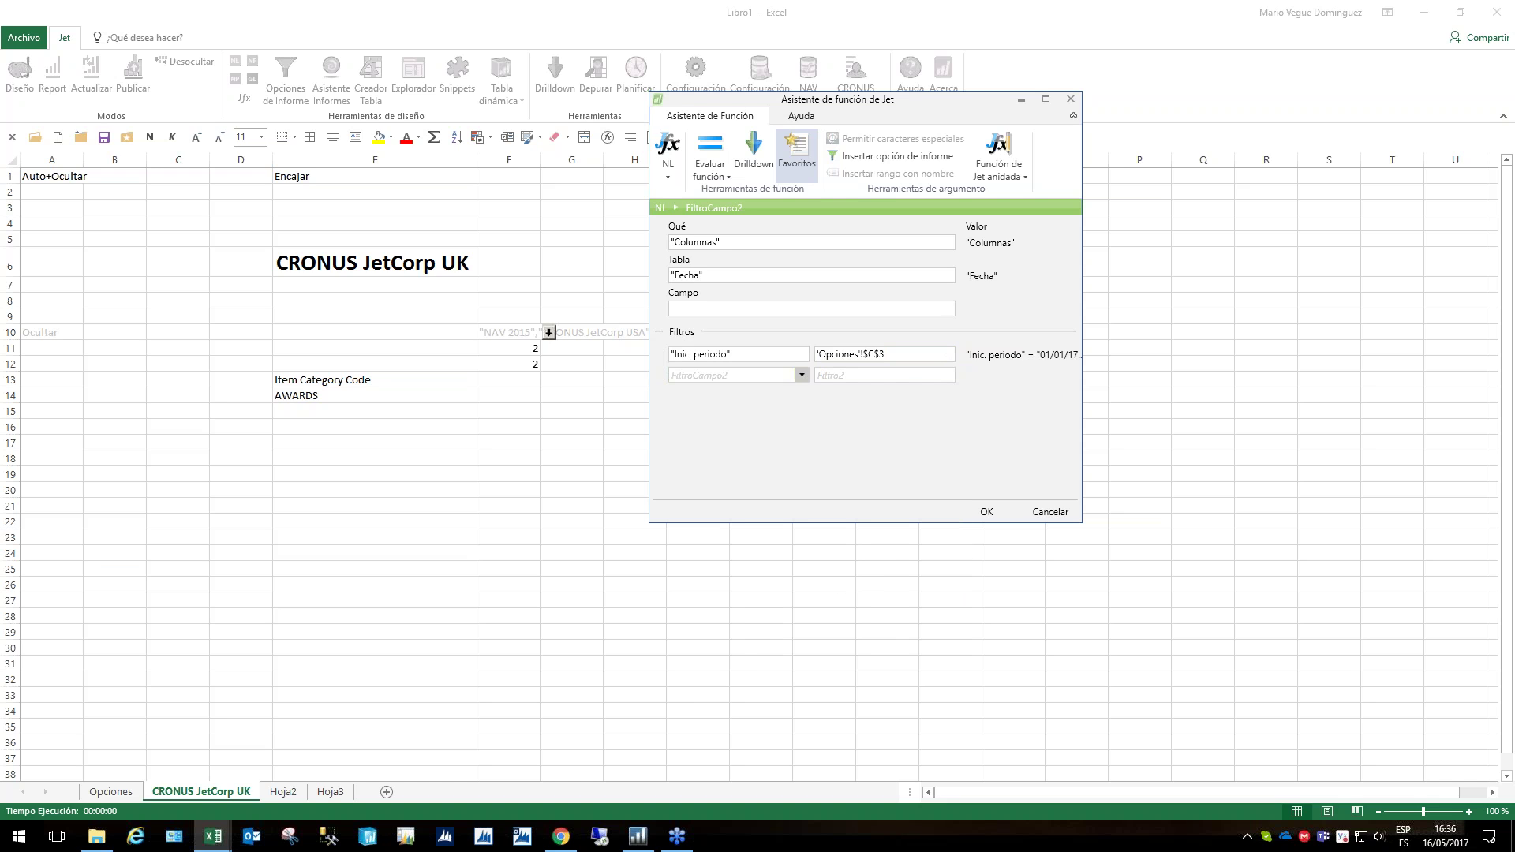
pyautogui.press('Tab')
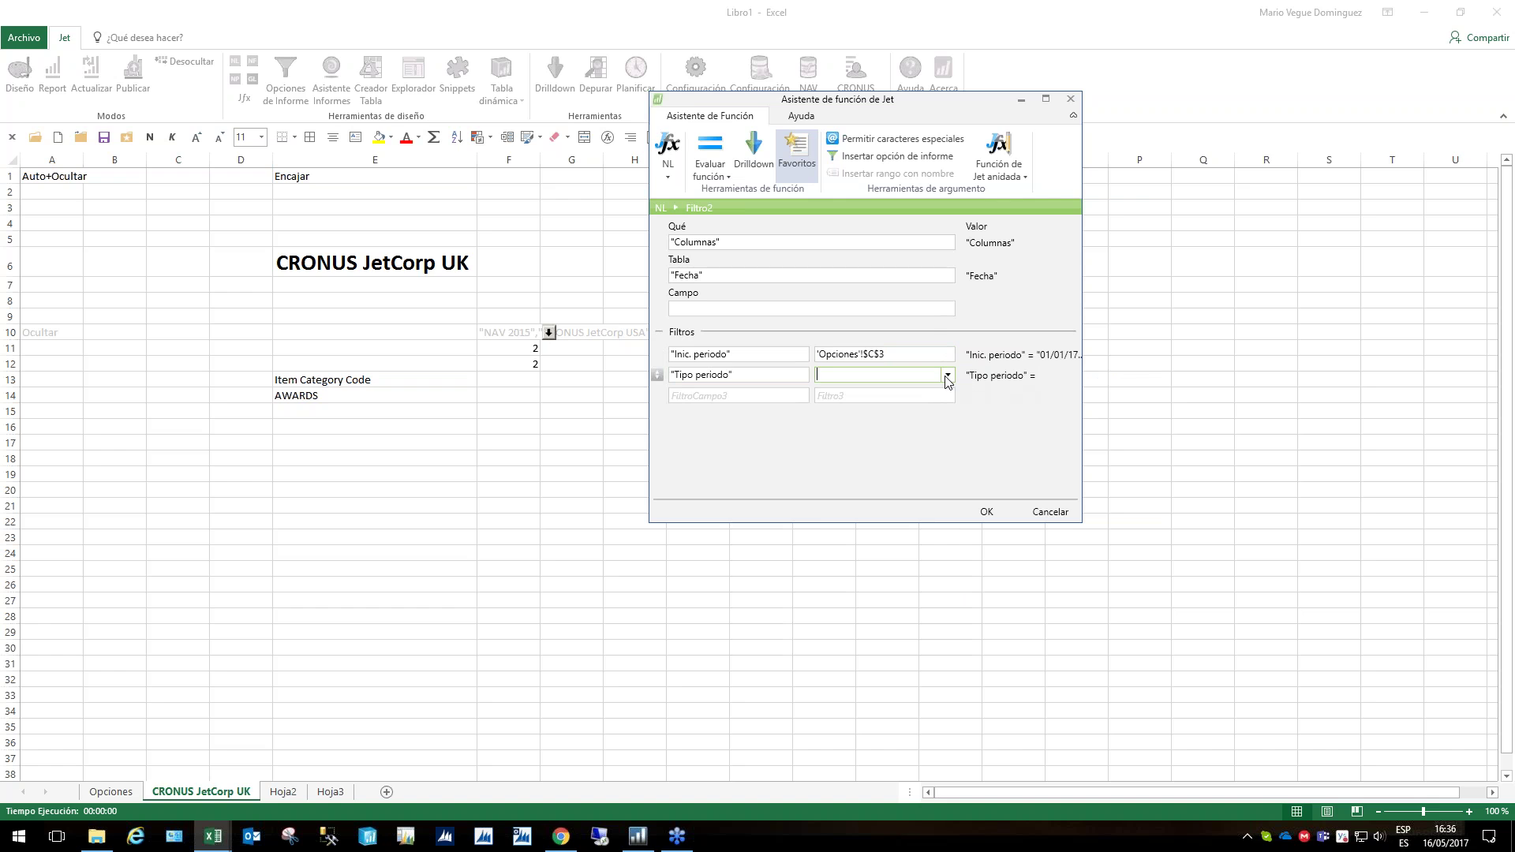
pyautogui.click(910, 158)
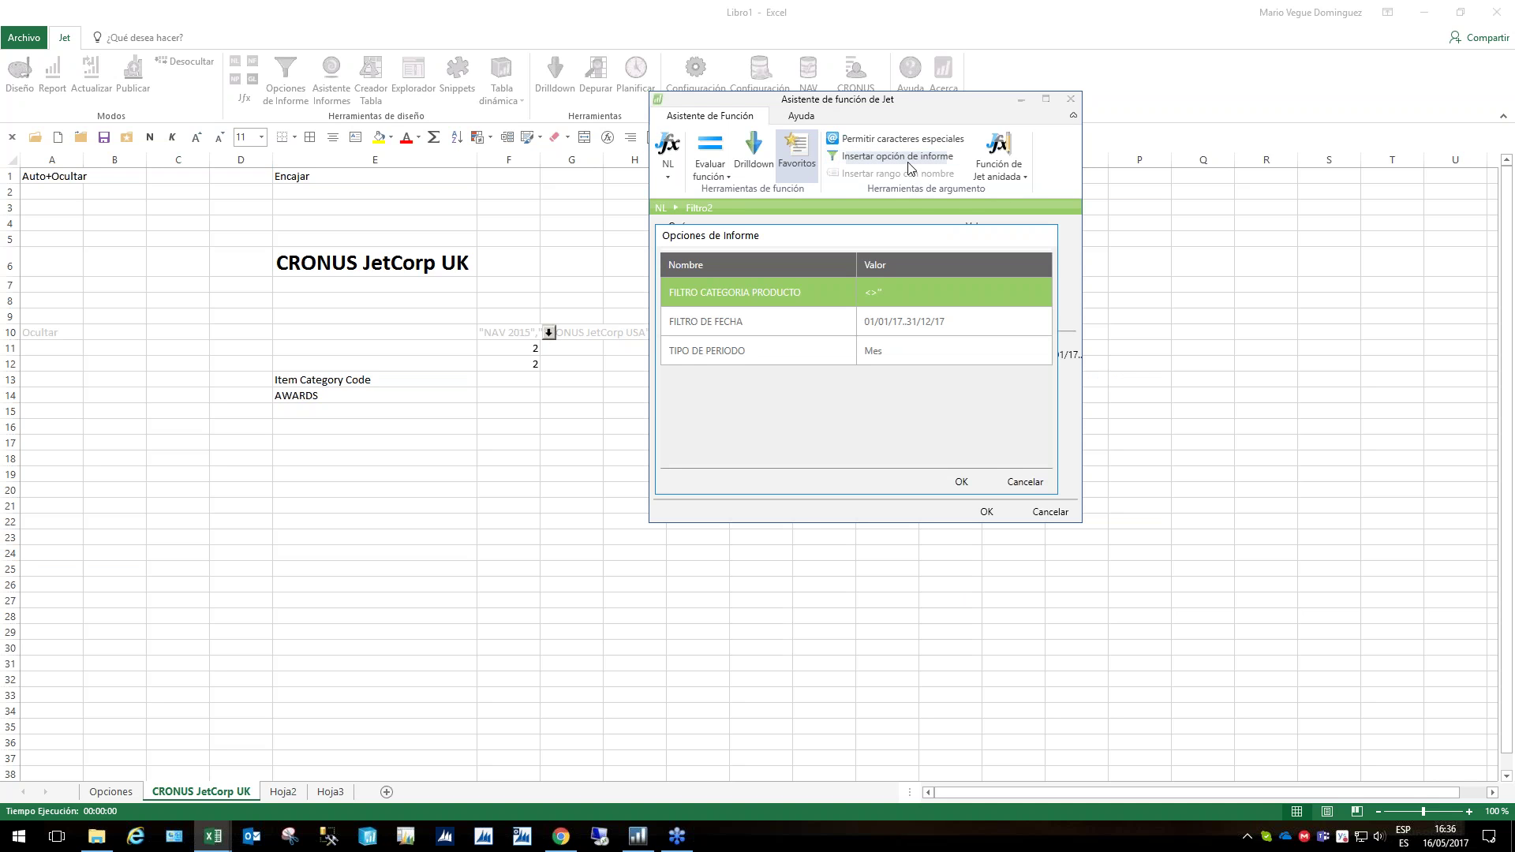
pyautogui.click(898, 359)
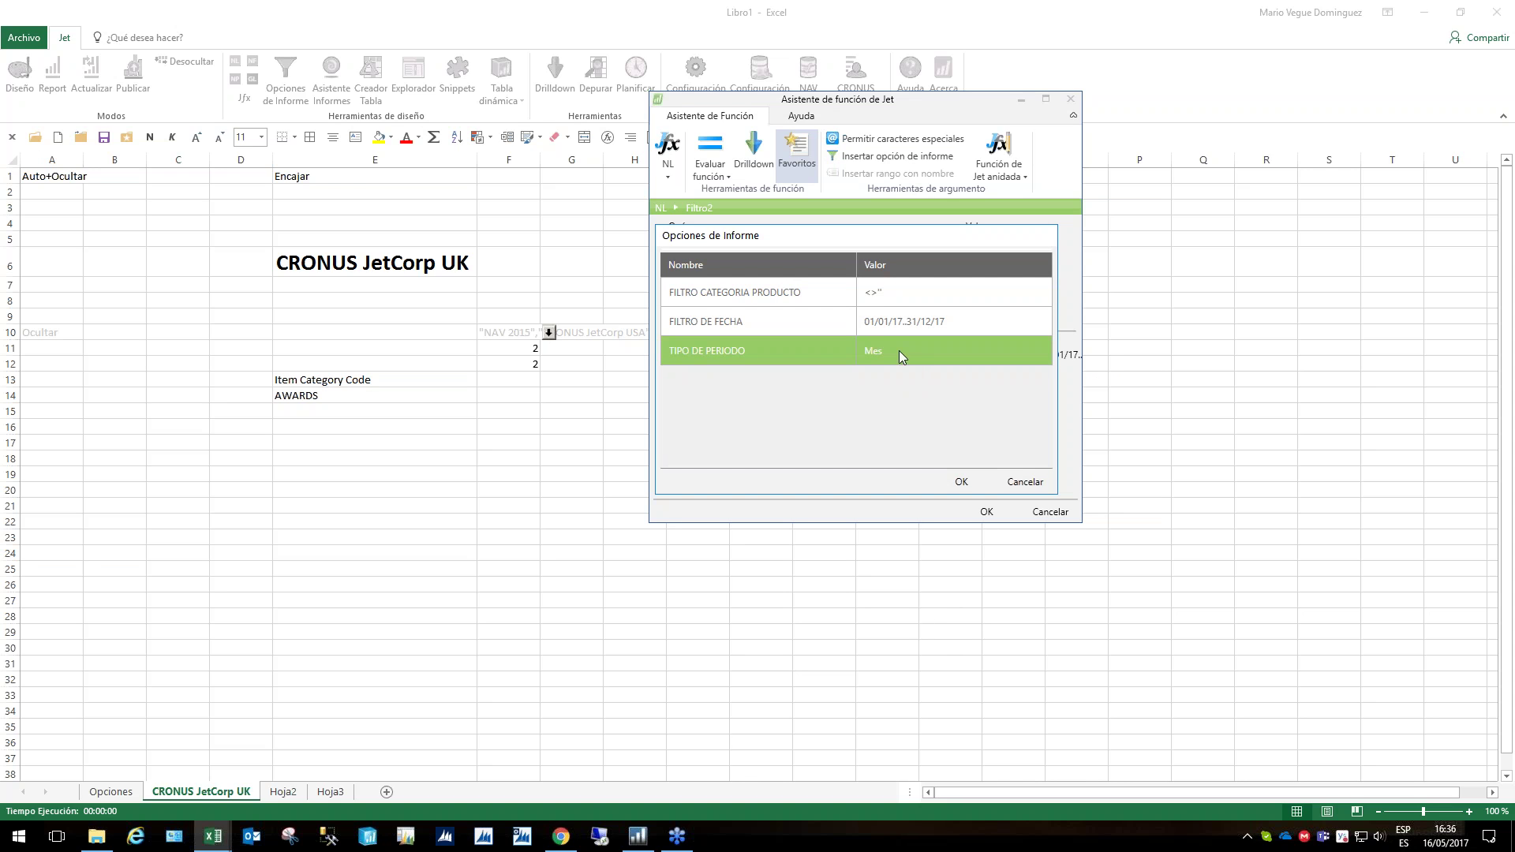
pyautogui.click(960, 481)
pyautogui.press('Tab')
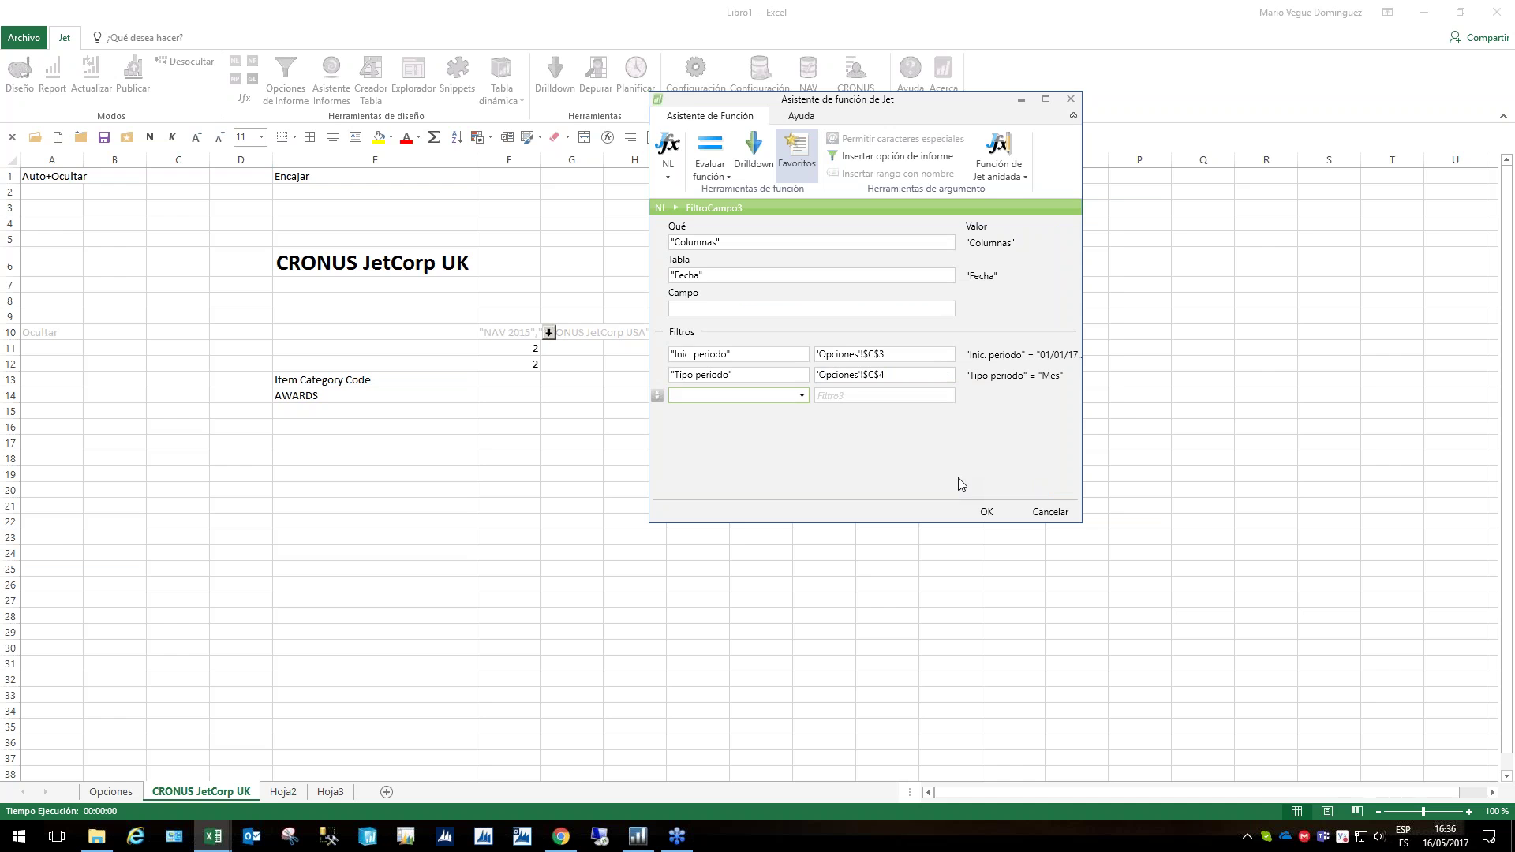
pyautogui.click(999, 513)
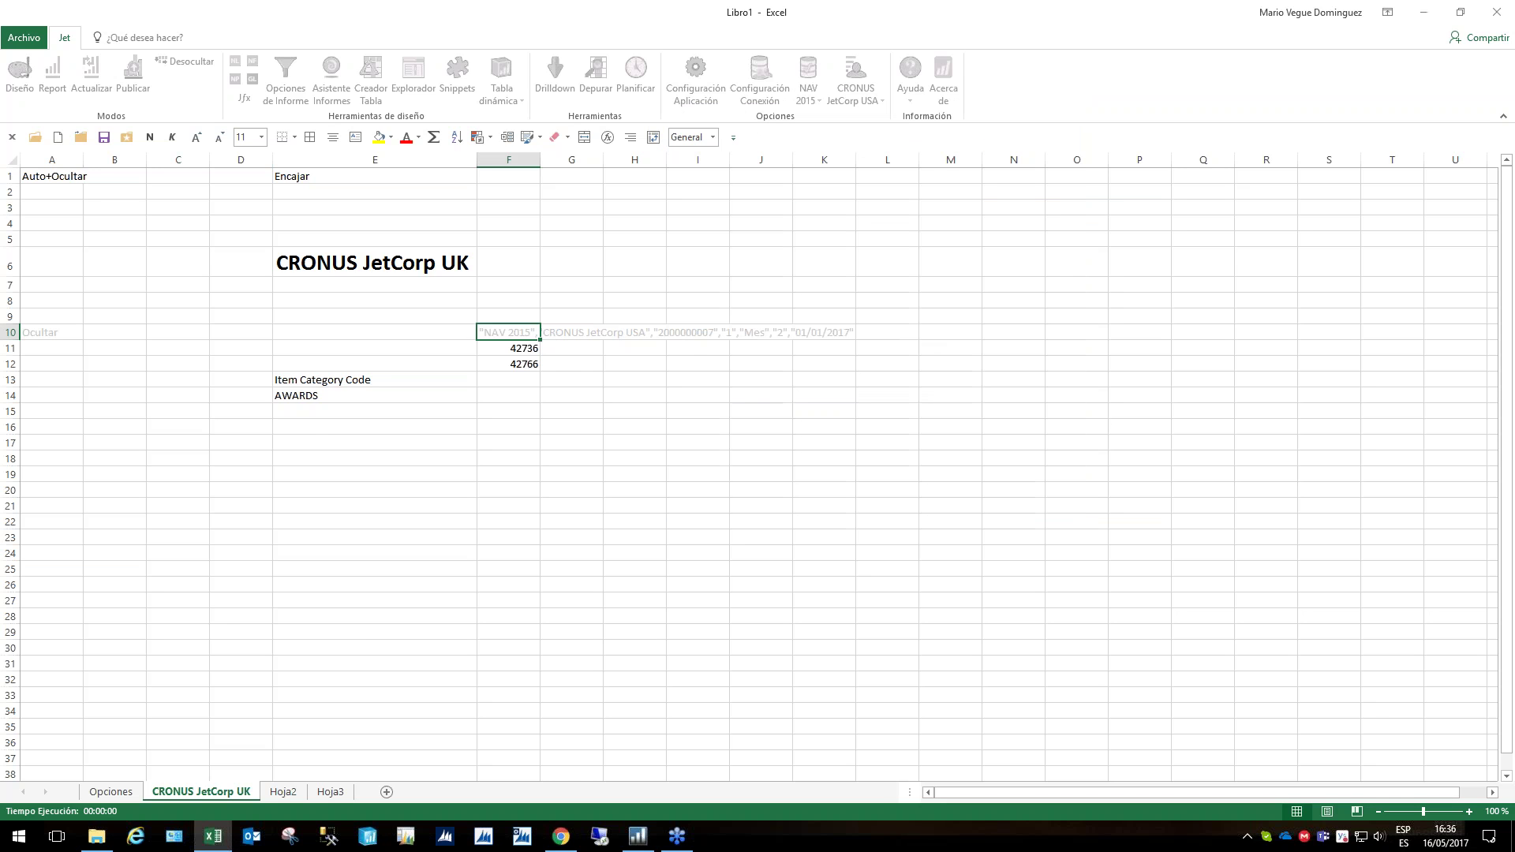
# Format the period cells F11:F12 as dates
pyautogui.moveTo(519, 384); pyautogui.dragTo(519, 399)
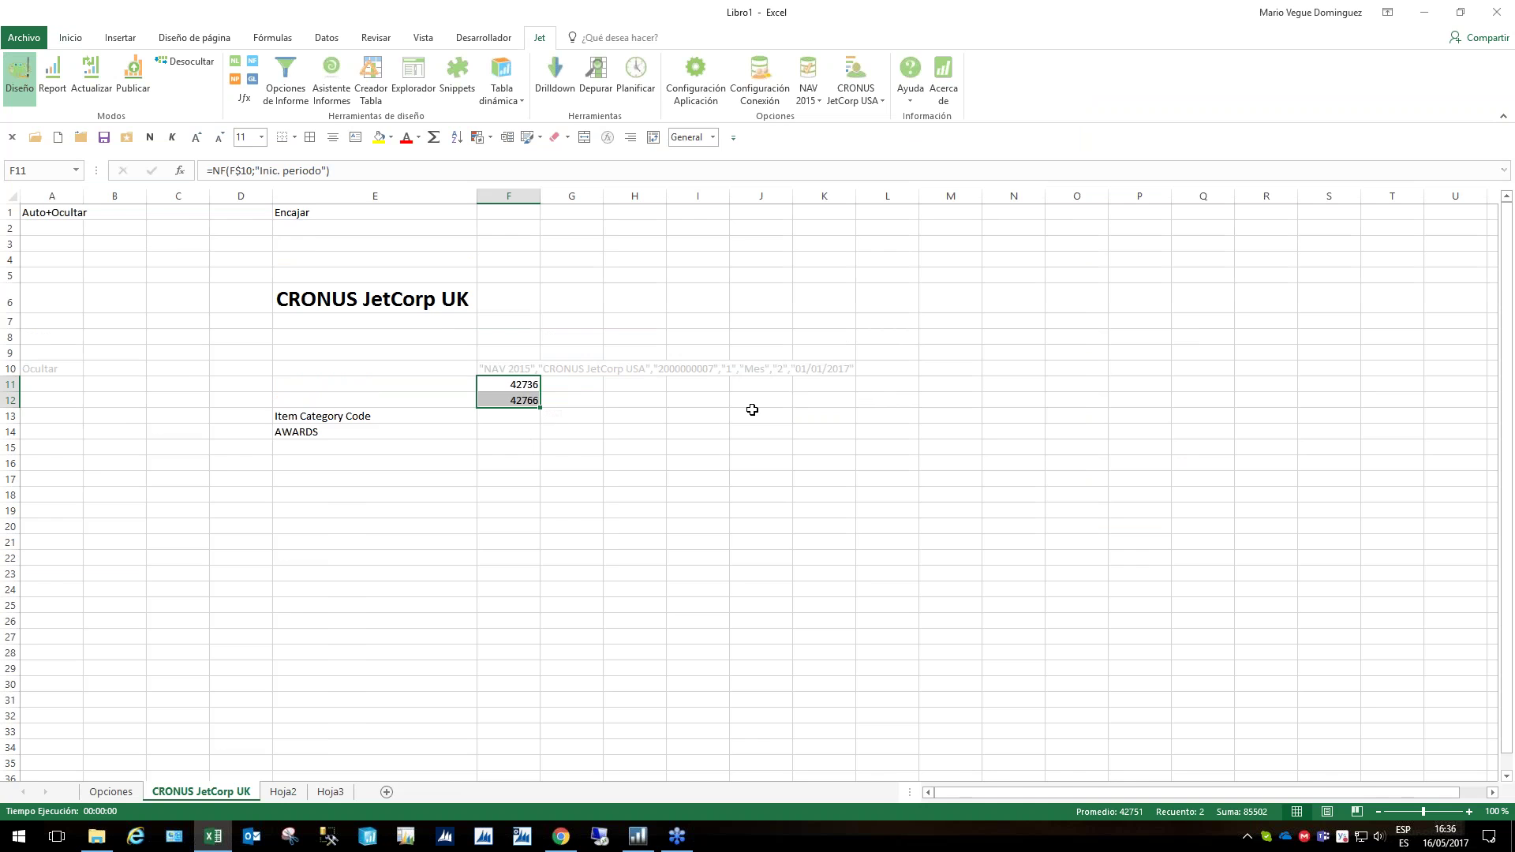
pyautogui.hotkey('ctrl', '1')
pyautogui.click(201, 315)
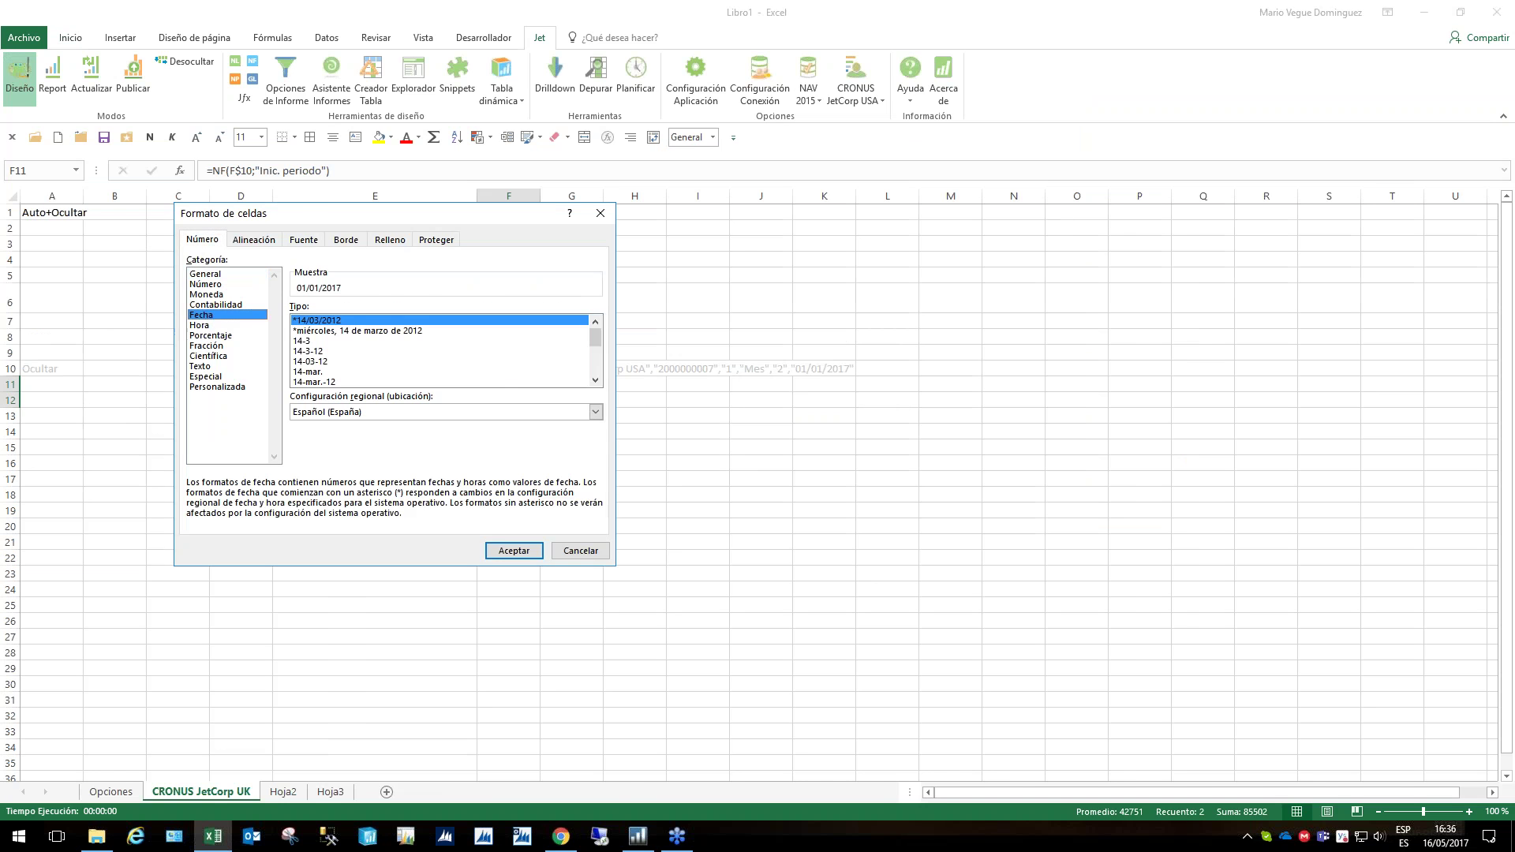
pyautogui.press('Return')
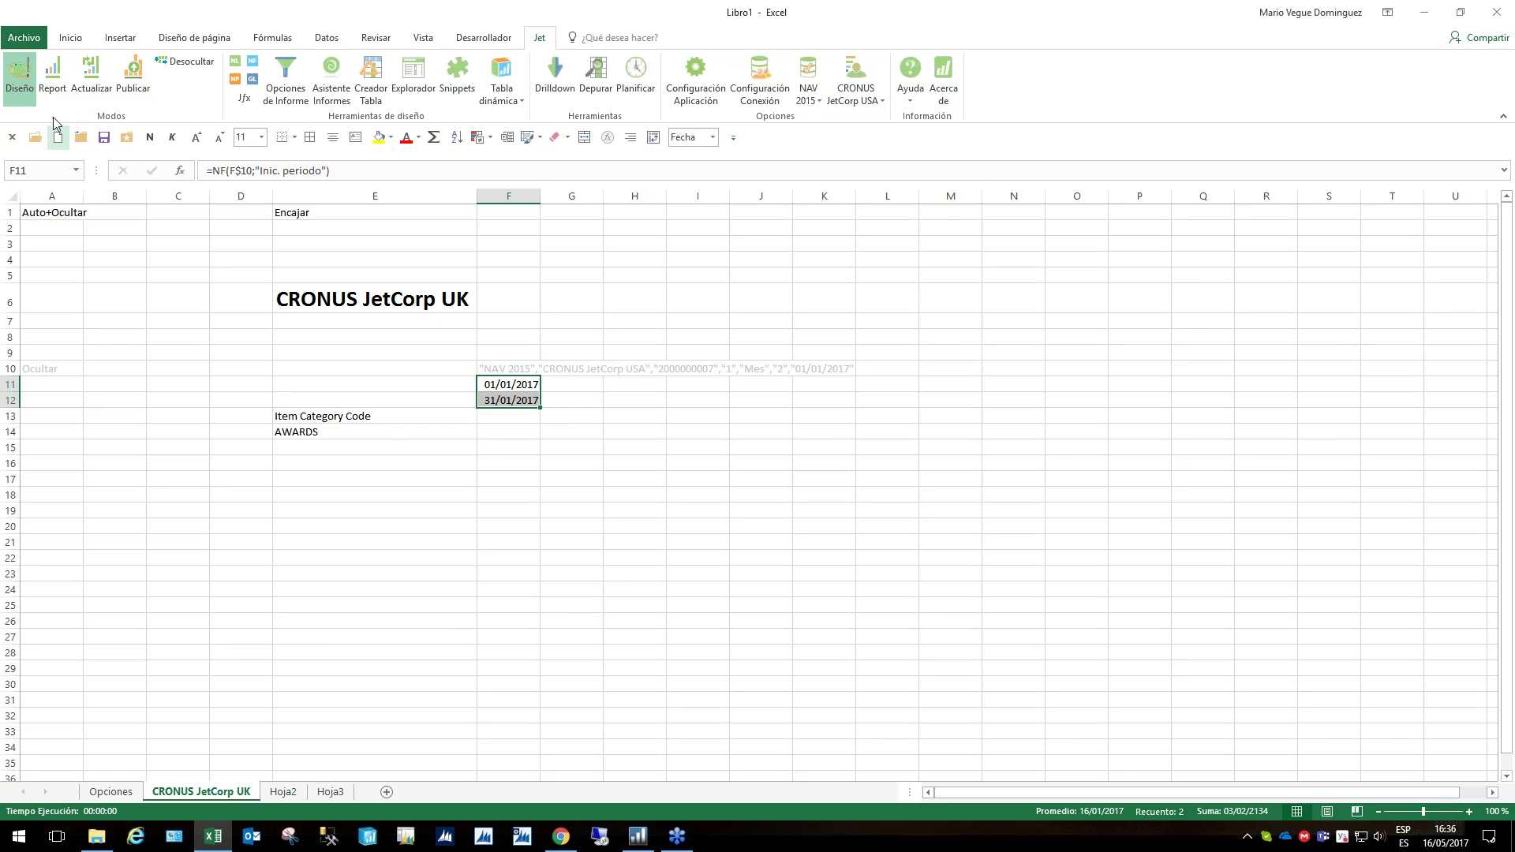
# Run the report with period type Mes and check the monthly 2017 columns on both sheets
pyautogui.hotkey('ctrl', 'alt', 'b')
pyautogui.click(759, 223)
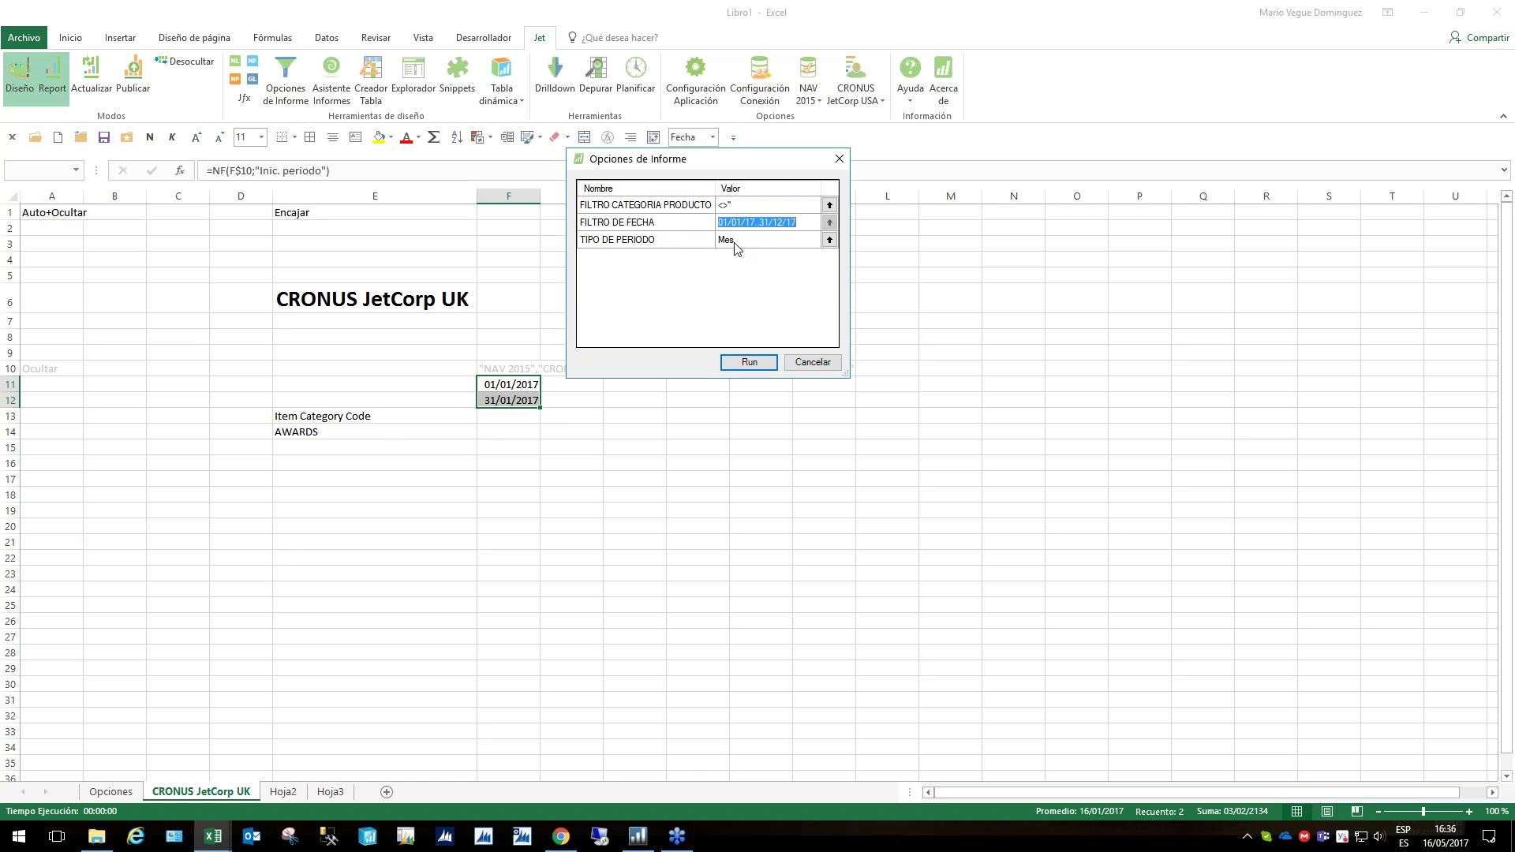
pyautogui.click(733, 241)
pyautogui.click(750, 363)
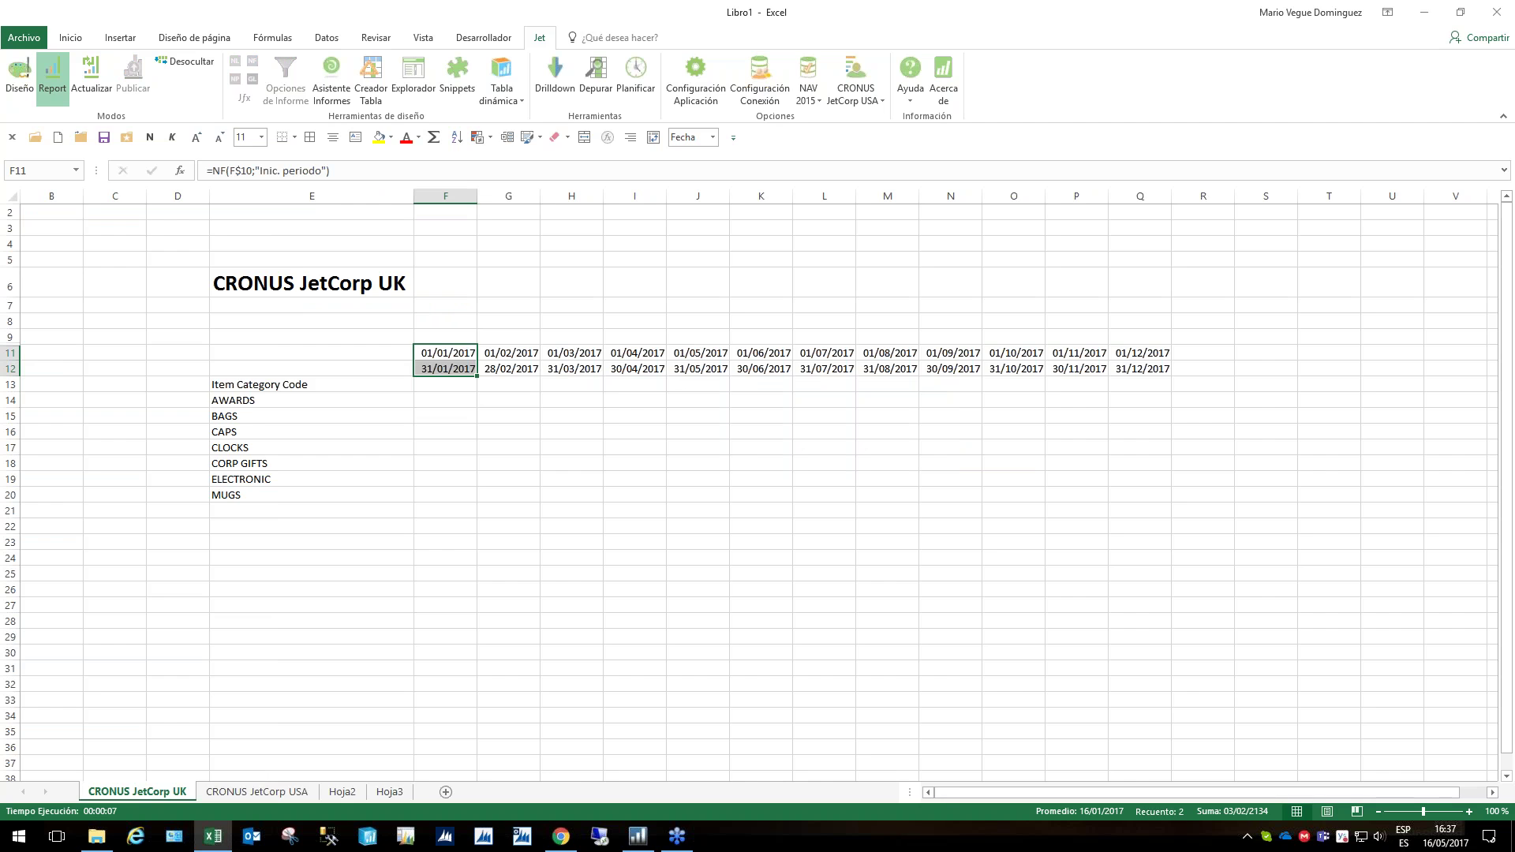
pyautogui.click(243, 790)
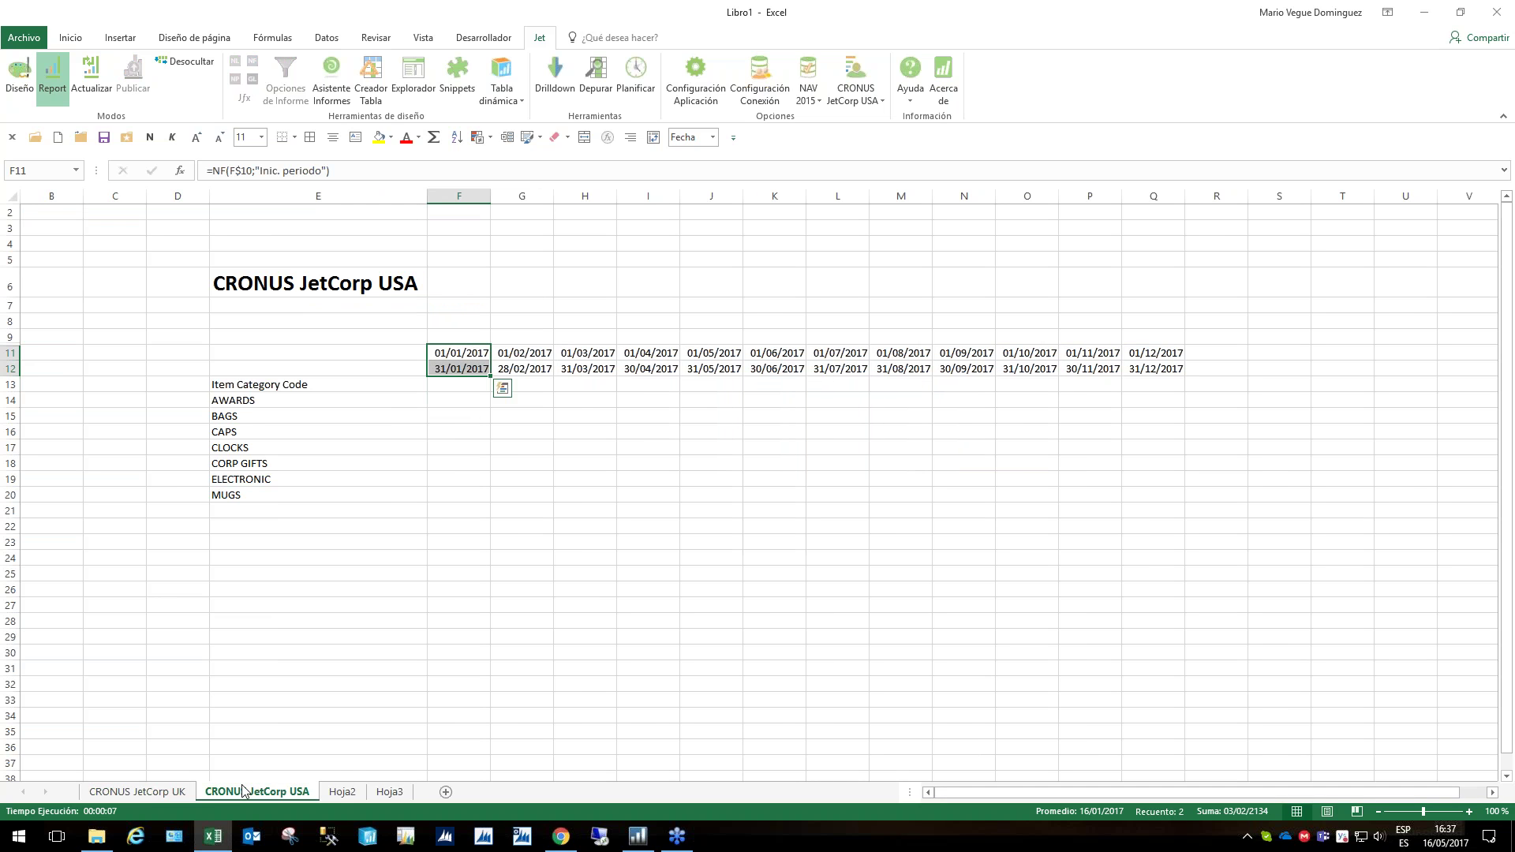
pyautogui.click(152, 791)
pyautogui.click(247, 792)
pyautogui.click(142, 791)
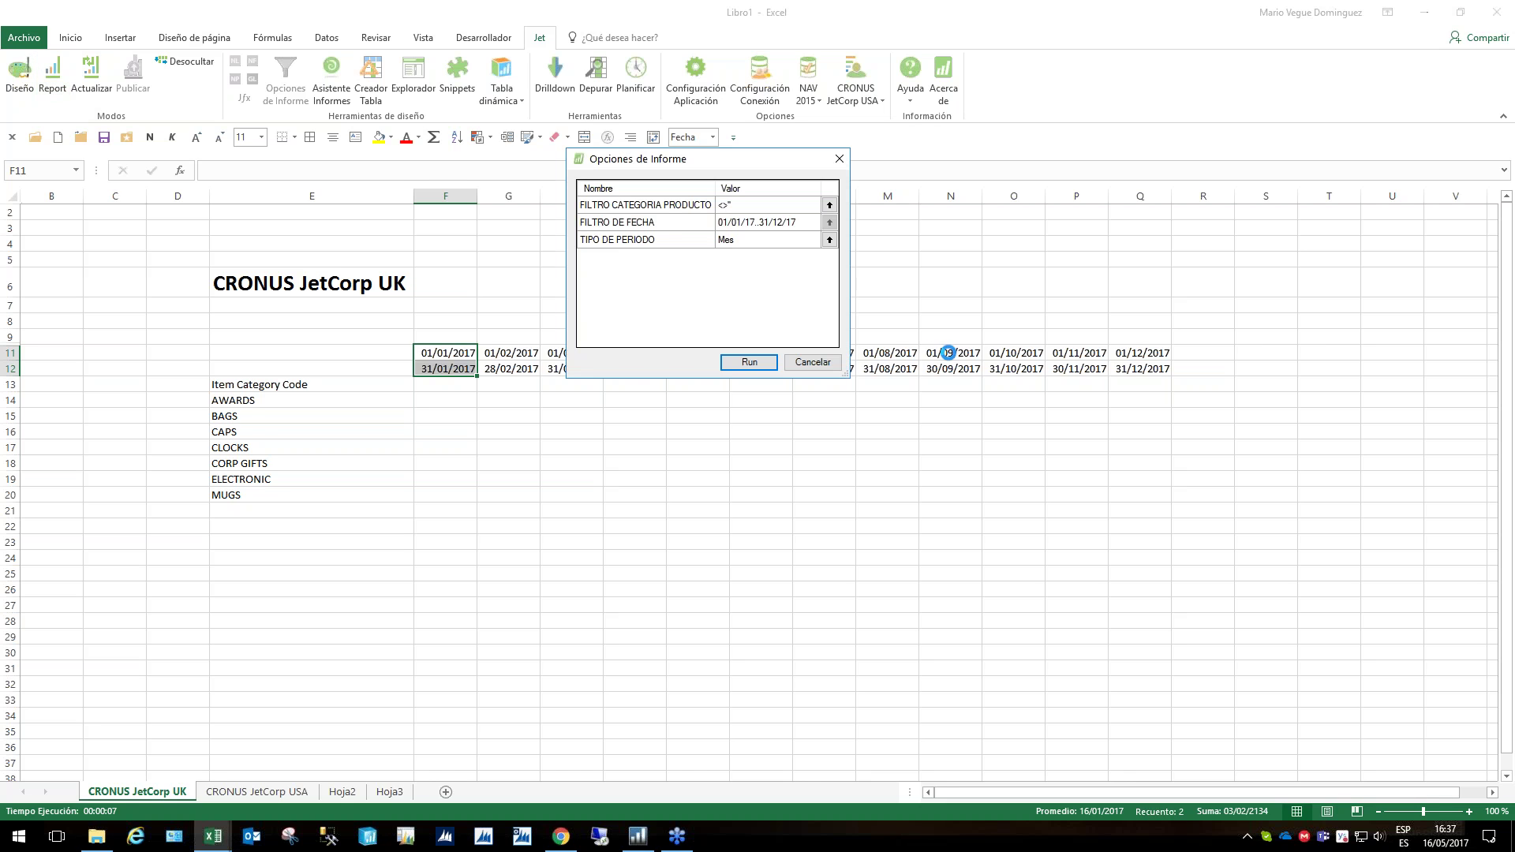
pyautogui.click(828, 241)
pyautogui.doubleClick(595, 189)
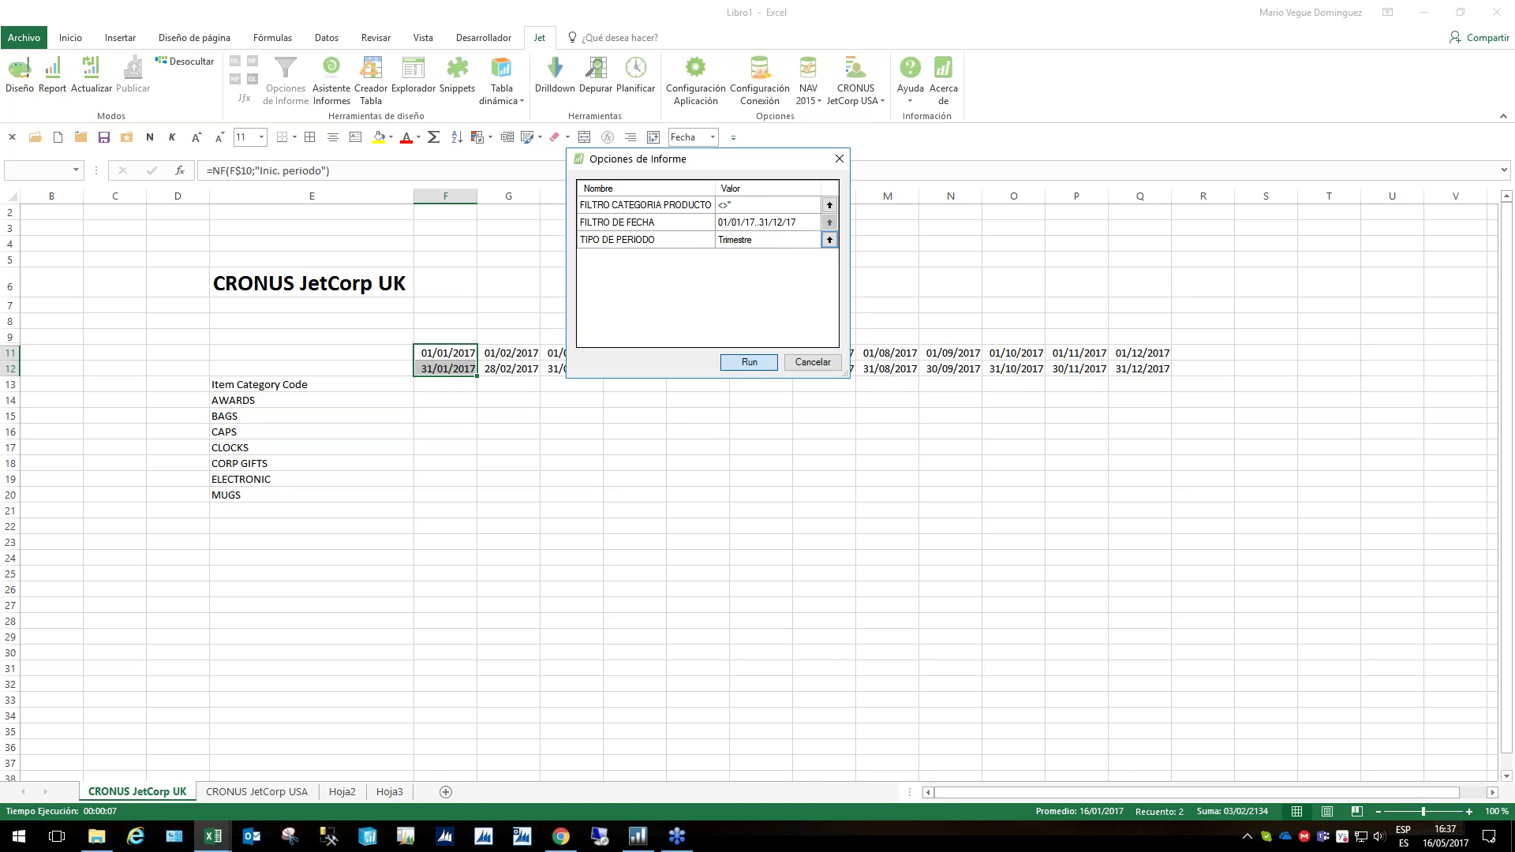
pyautogui.click(750, 362)
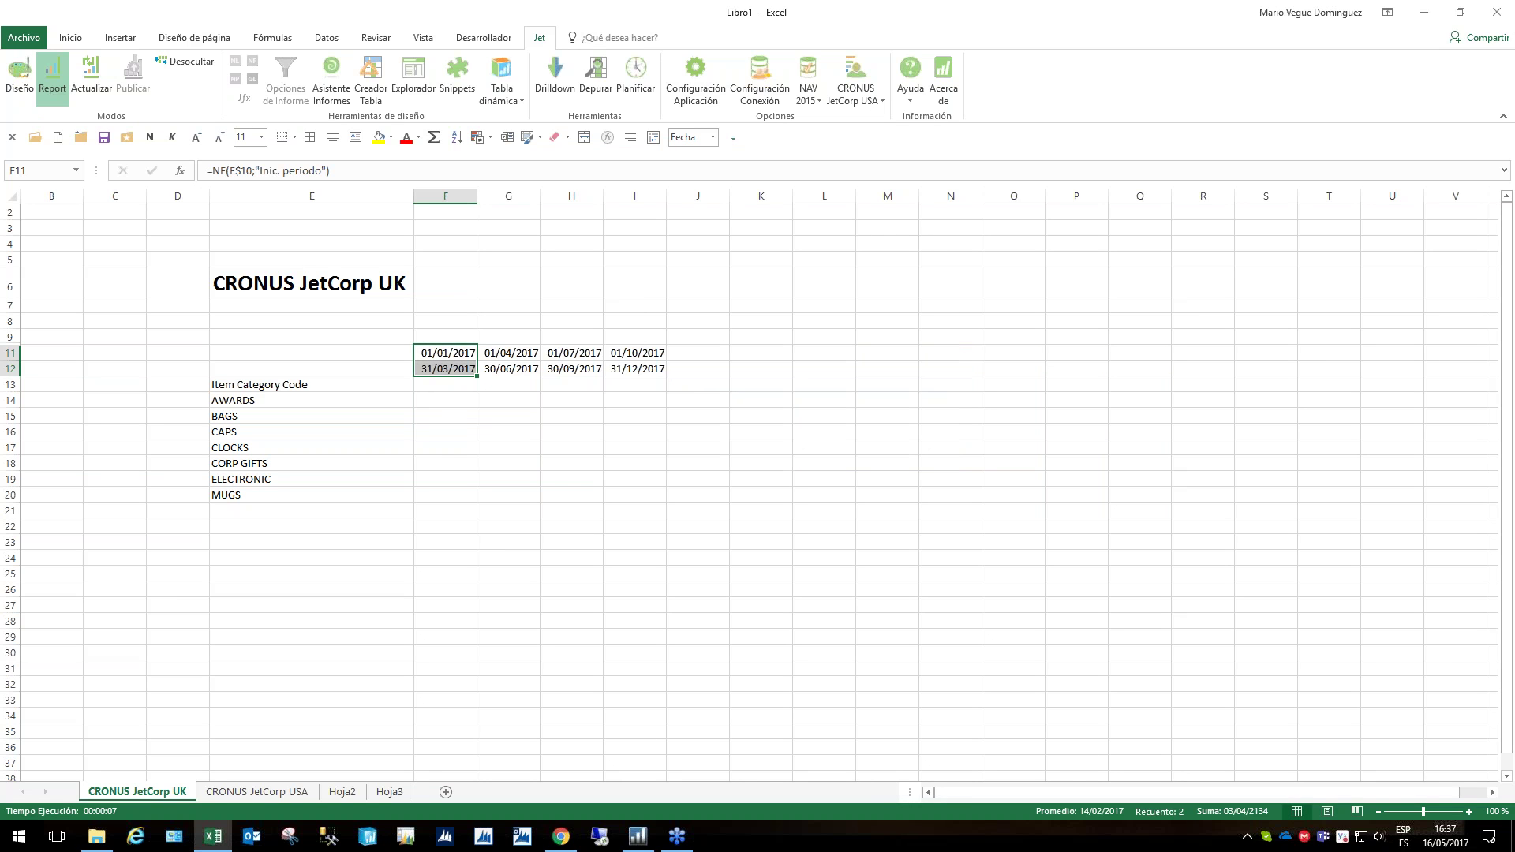
pyautogui.click(268, 461)
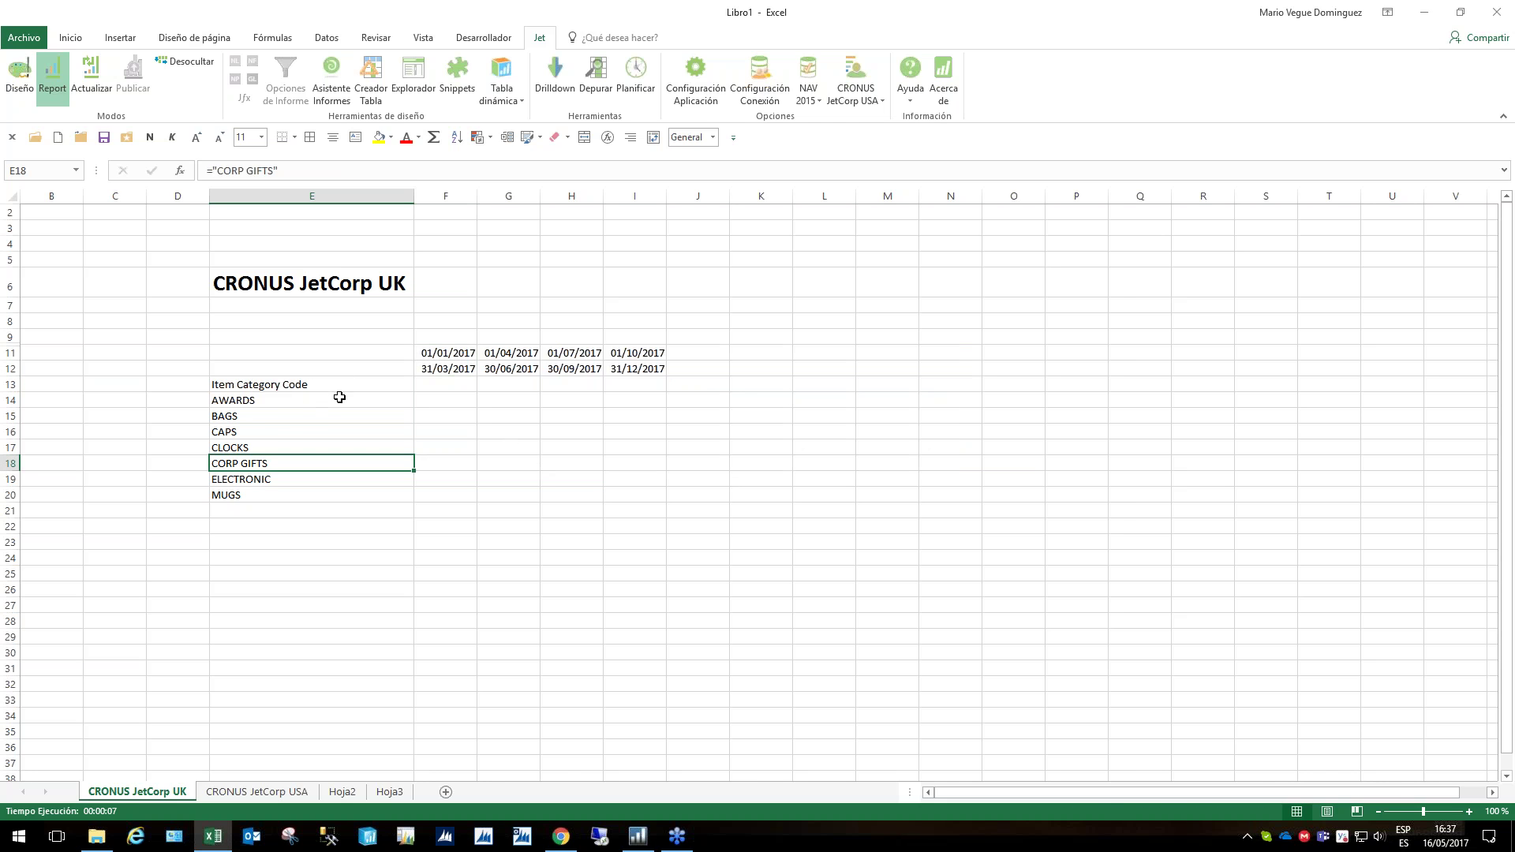
pyautogui.click(267, 509)
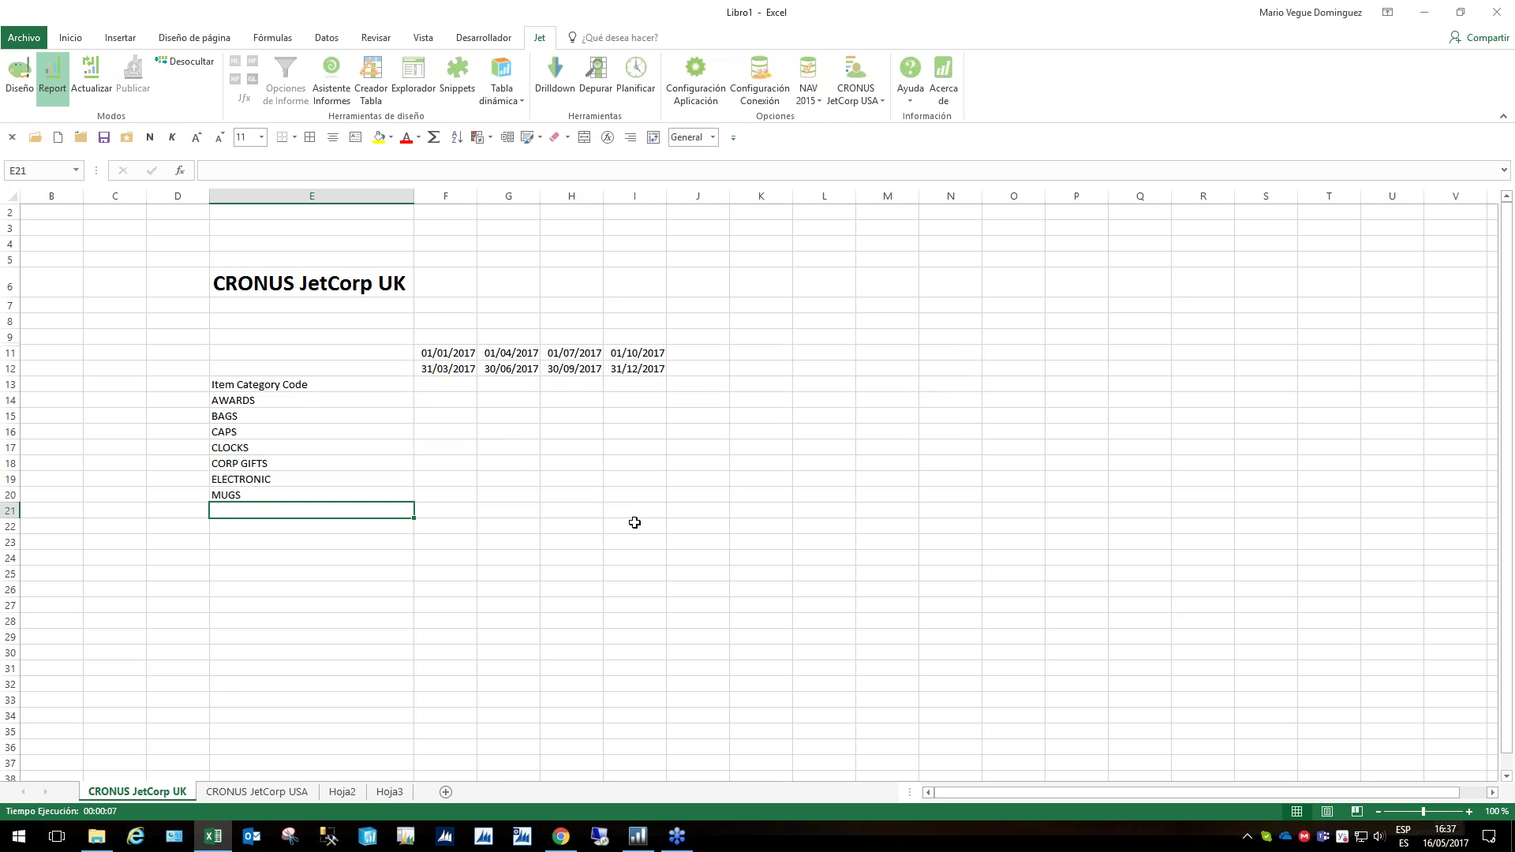
pyautogui.click(52, 79)
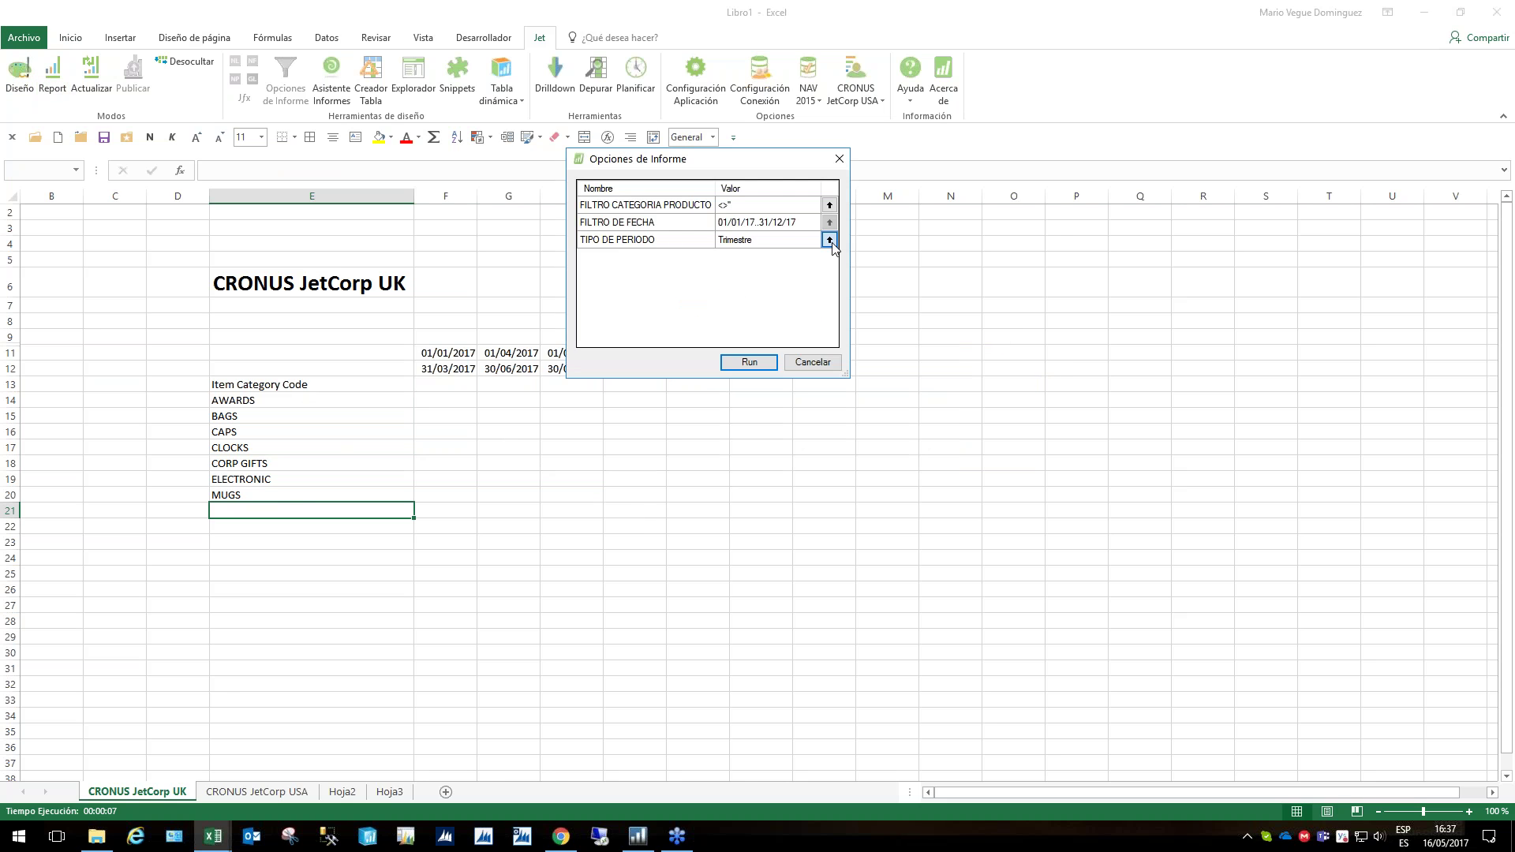
pyautogui.click(828, 240)
pyautogui.doubleClick(568, 173)
pyautogui.click(749, 363)
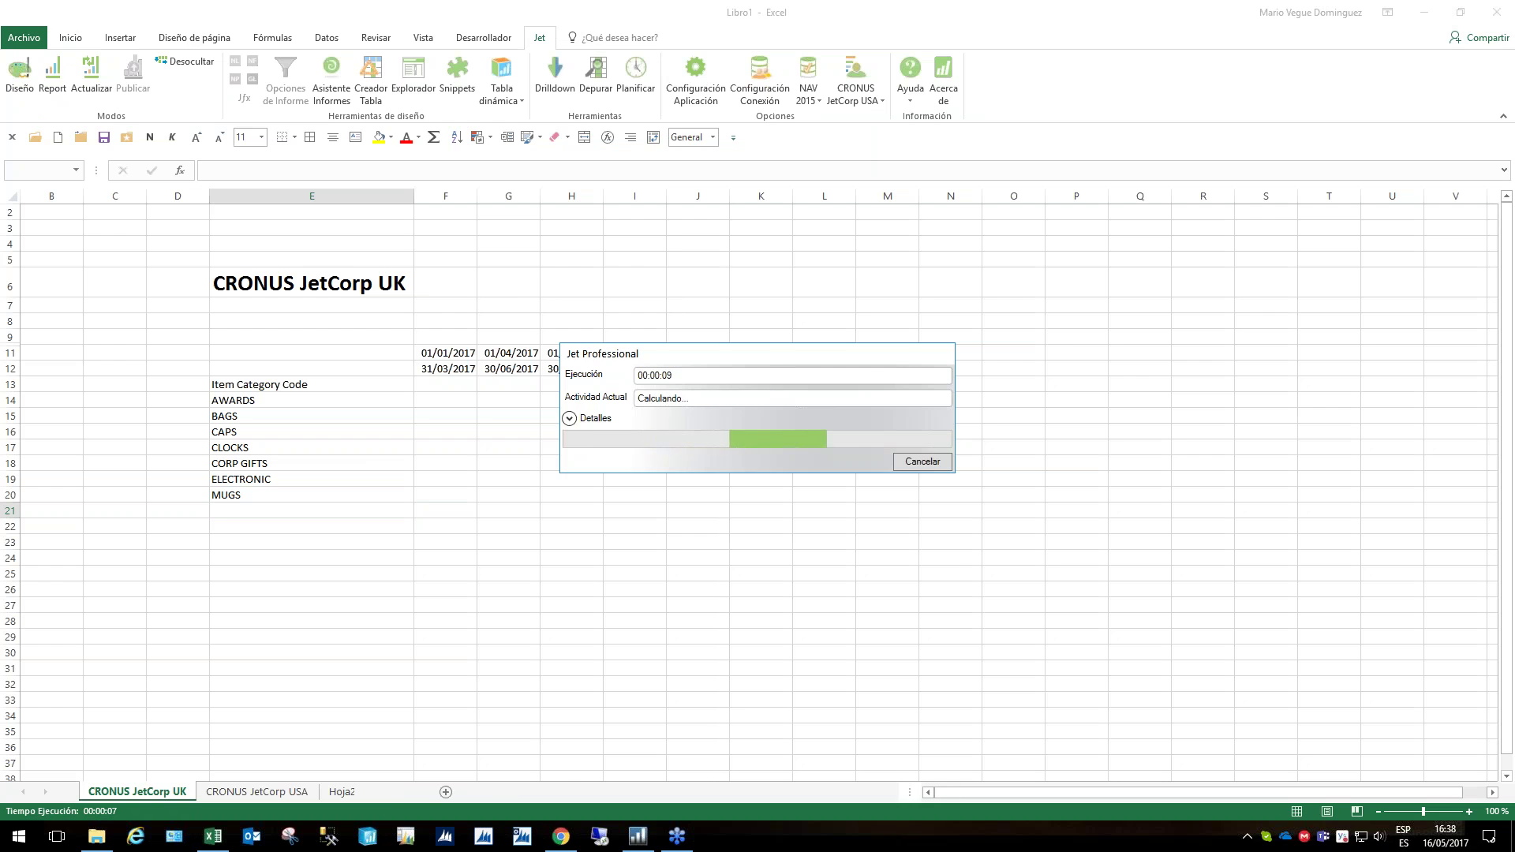
pyautogui.moveTo(444, 352); pyautogui.dragTo(447, 367)
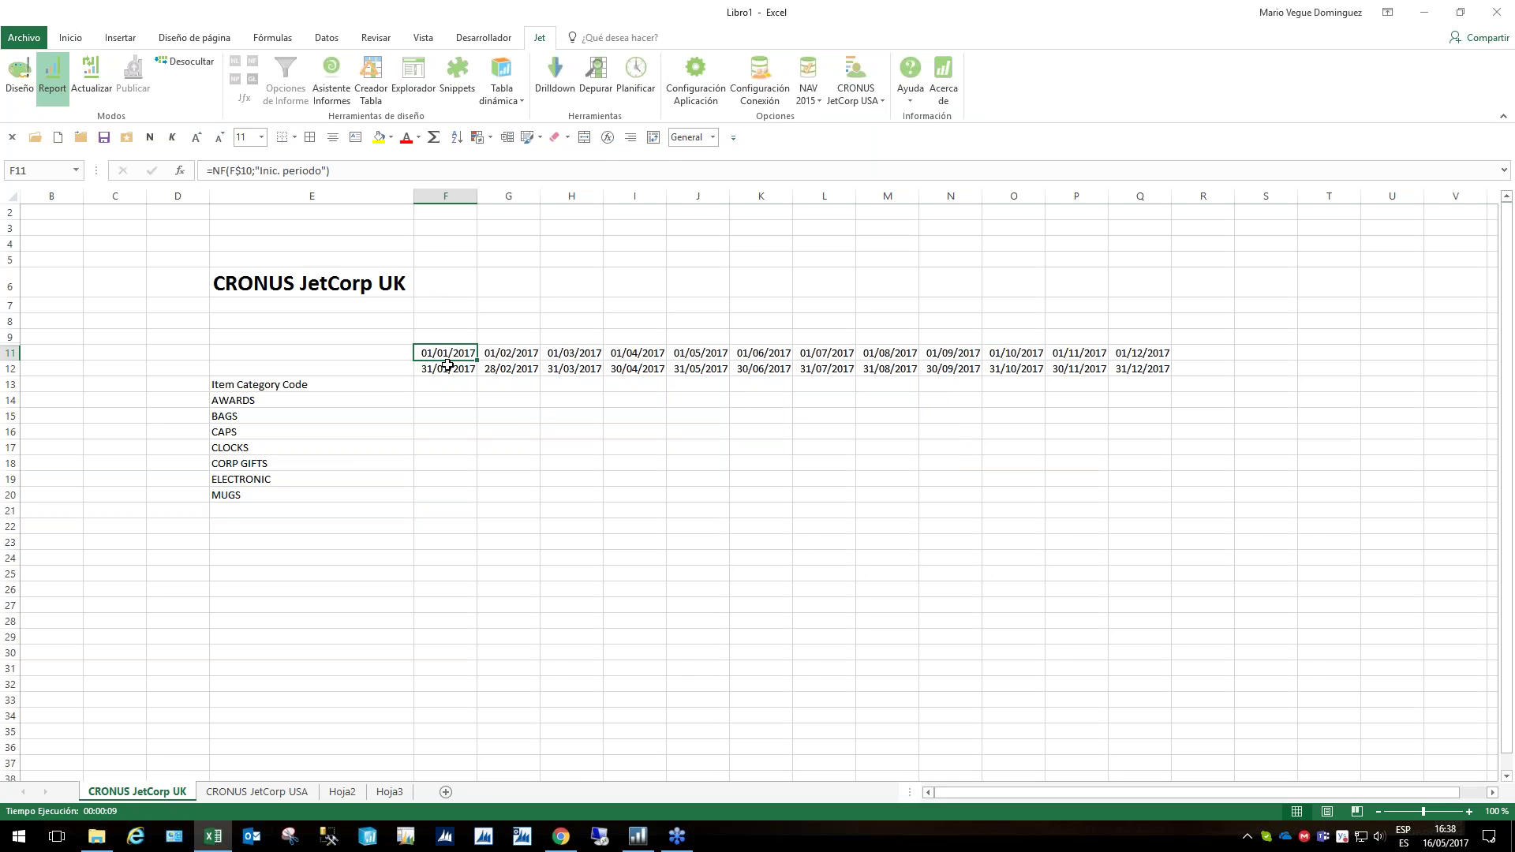
pyautogui.click(433, 385)
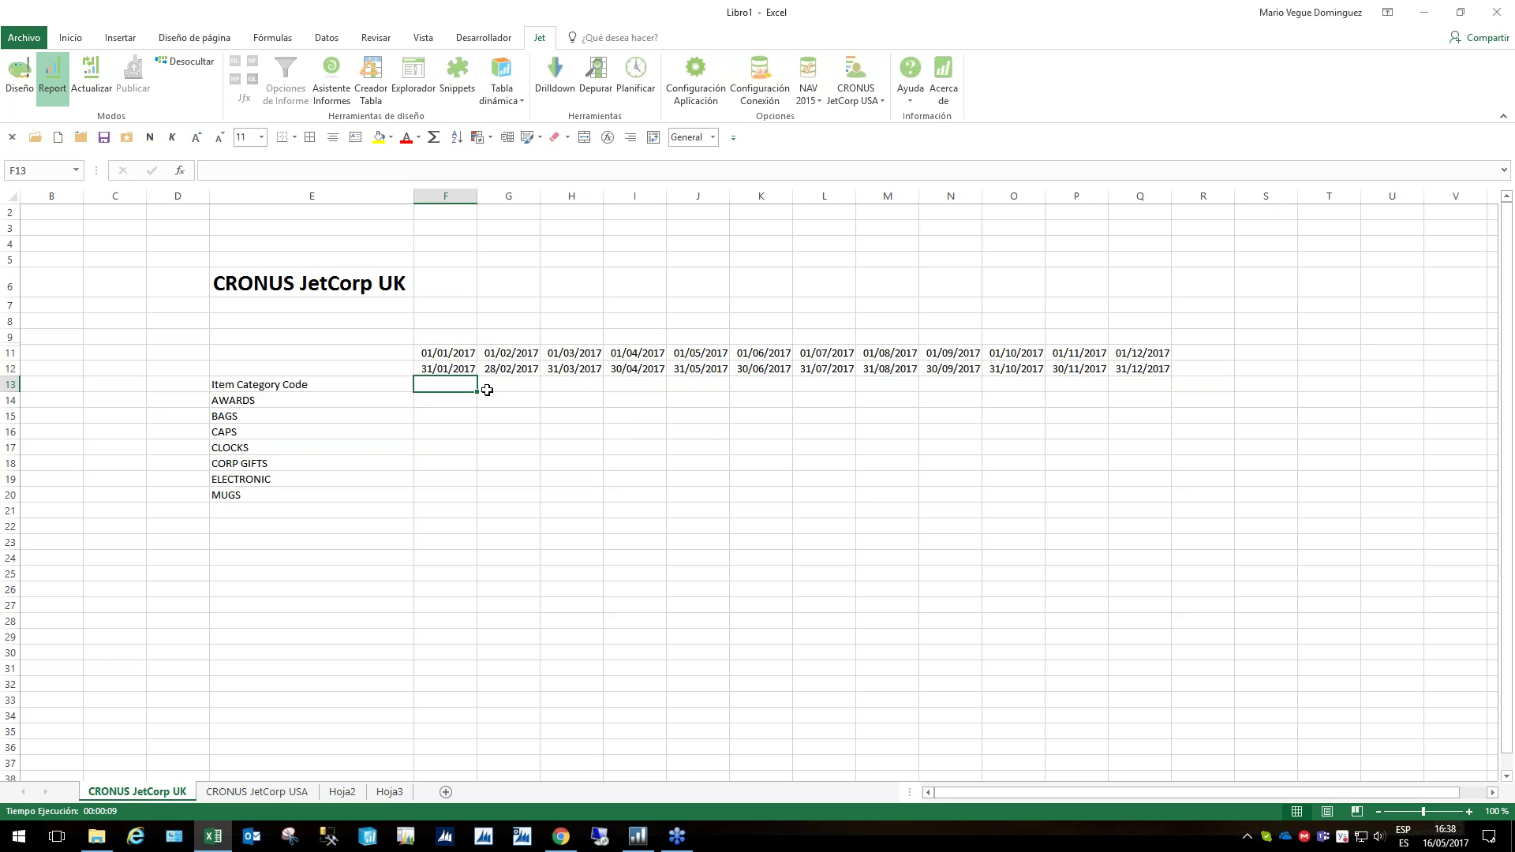
pyautogui.click(505, 385)
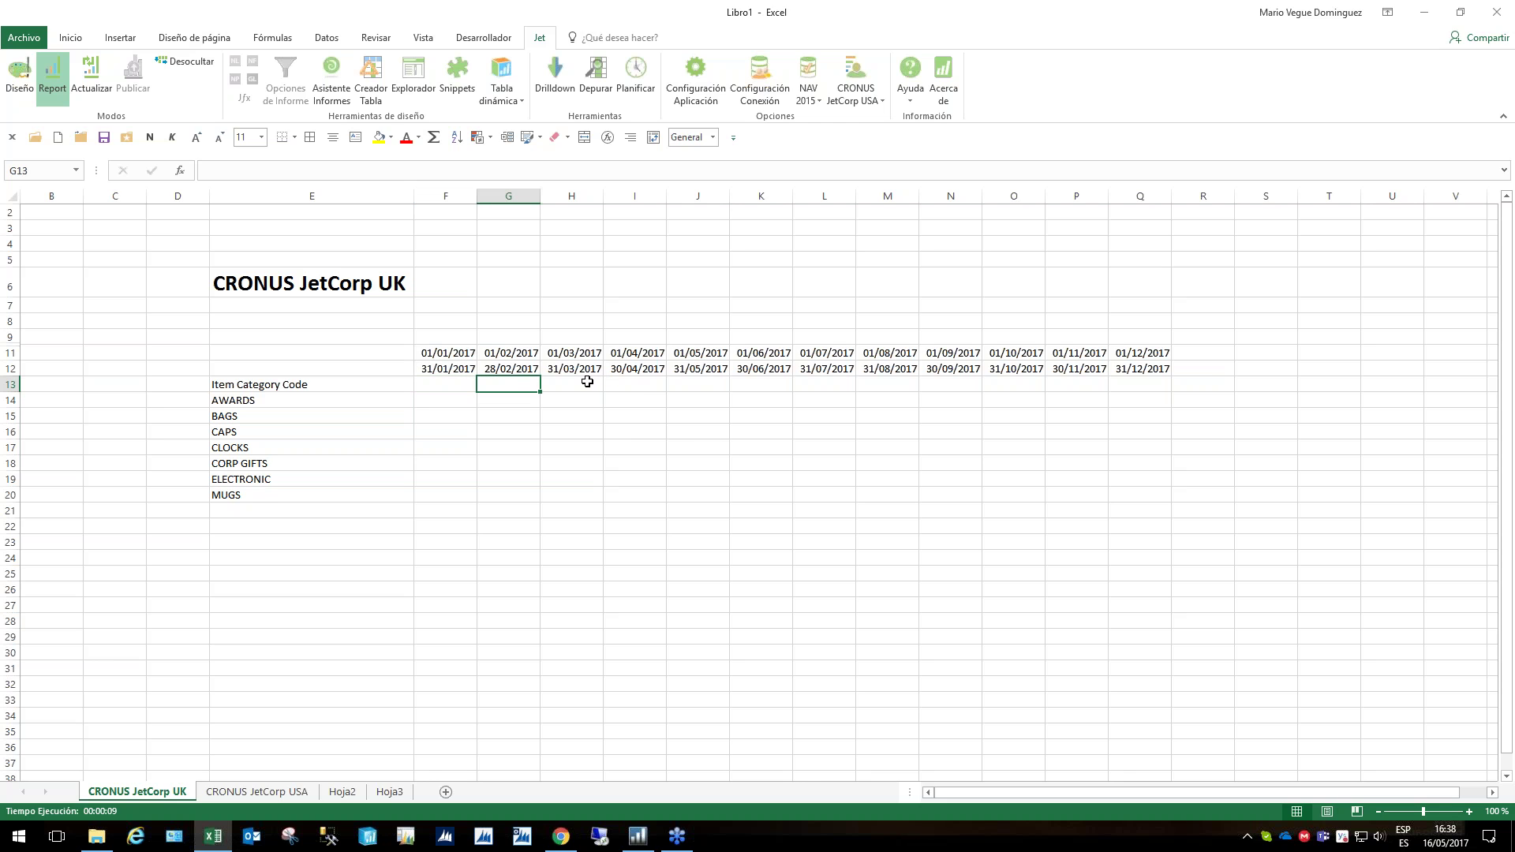
# In design mode, enter a TEXTO formula in F13 formatting the F11 date as "mmmm - aa"
pyautogui.click(584, 384)
pyautogui.click(20, 79)
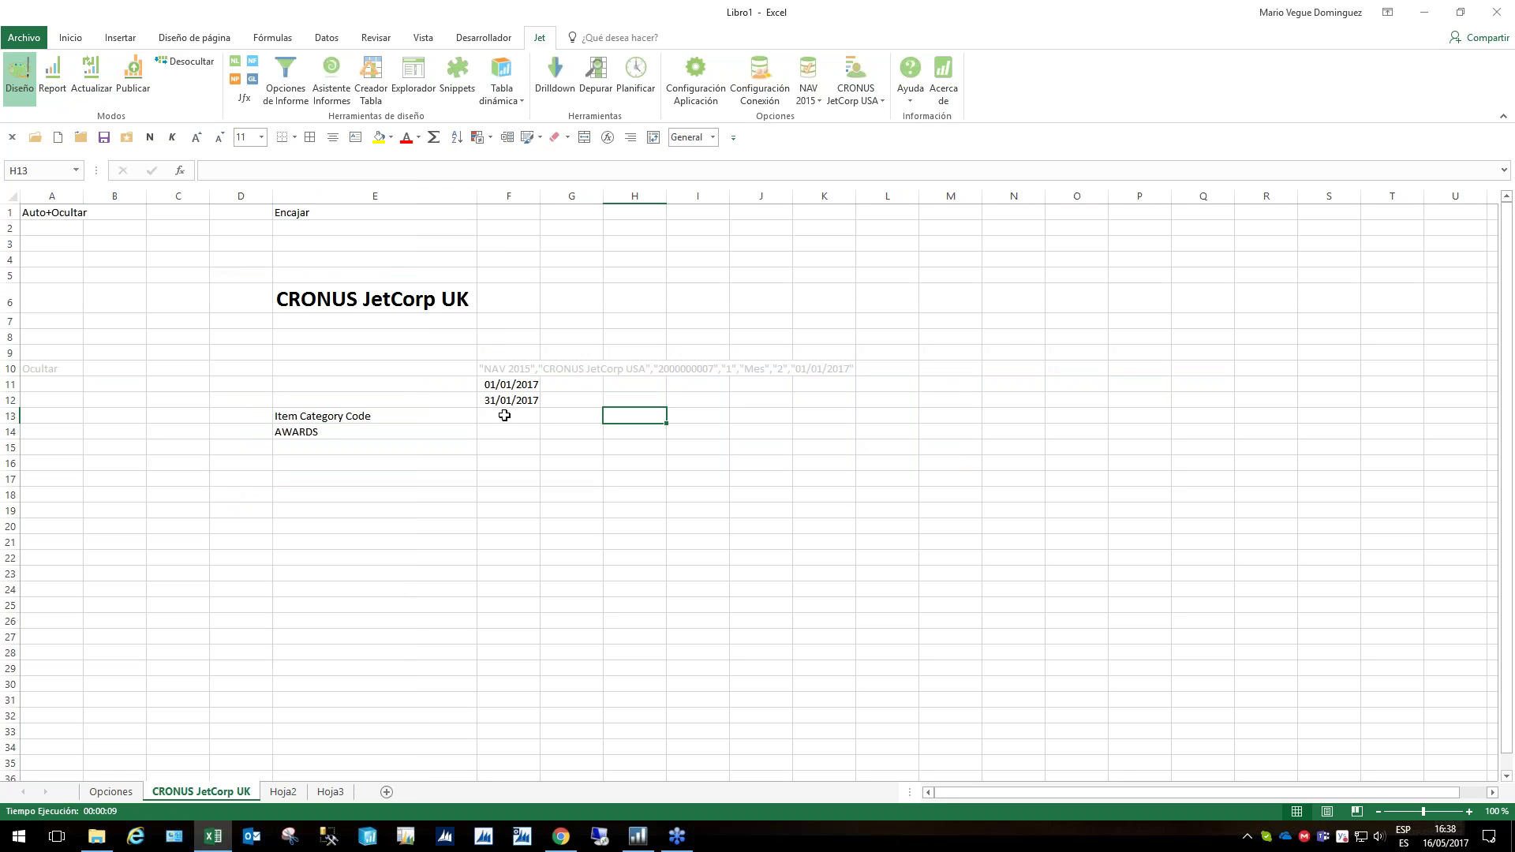
pyautogui.click(502, 414)
pyautogui.write('=tex')
pyautogui.press('Tab')
pyautogui.press('Up')
pyautogui.press('Up')
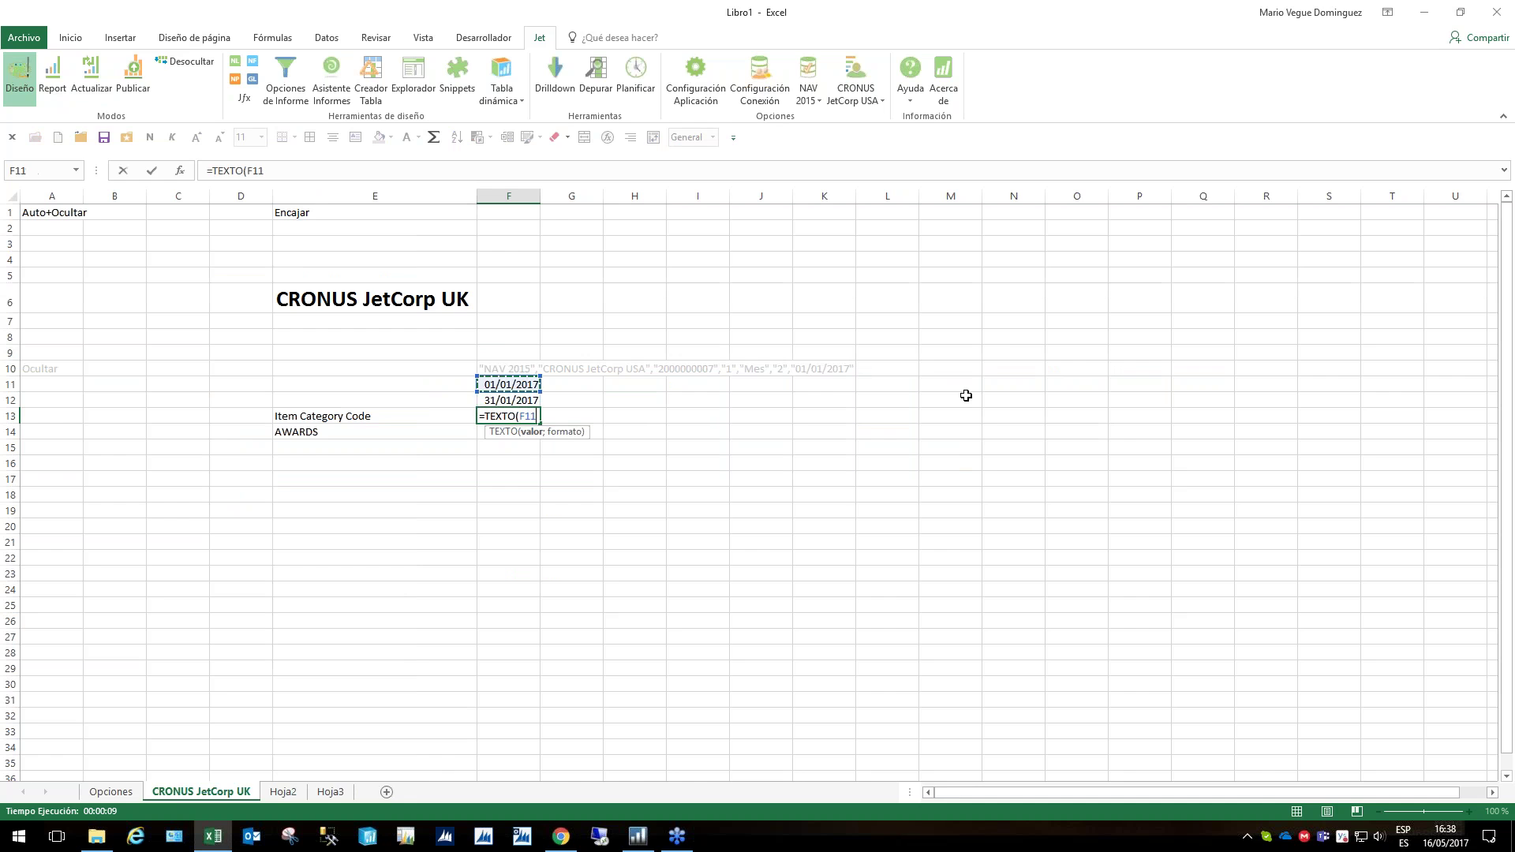
pyautogui.write(';"mmmm - aa')
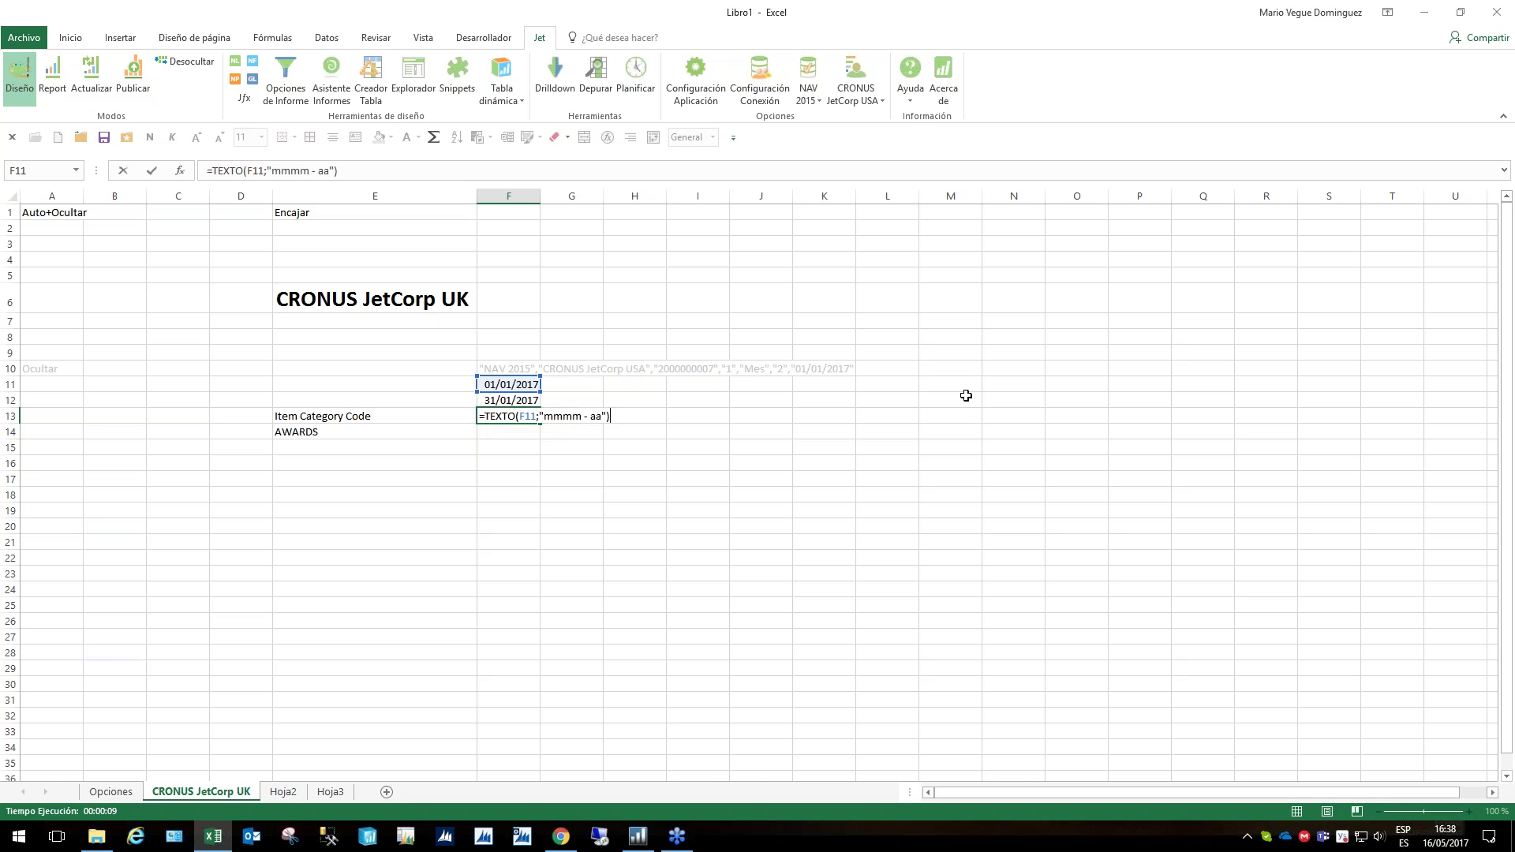
pyautogui.press('Return')
# Wrap F13's formula in MAYUSC so the label reads ENERO - 17 in capitals
pyautogui.press('Up')
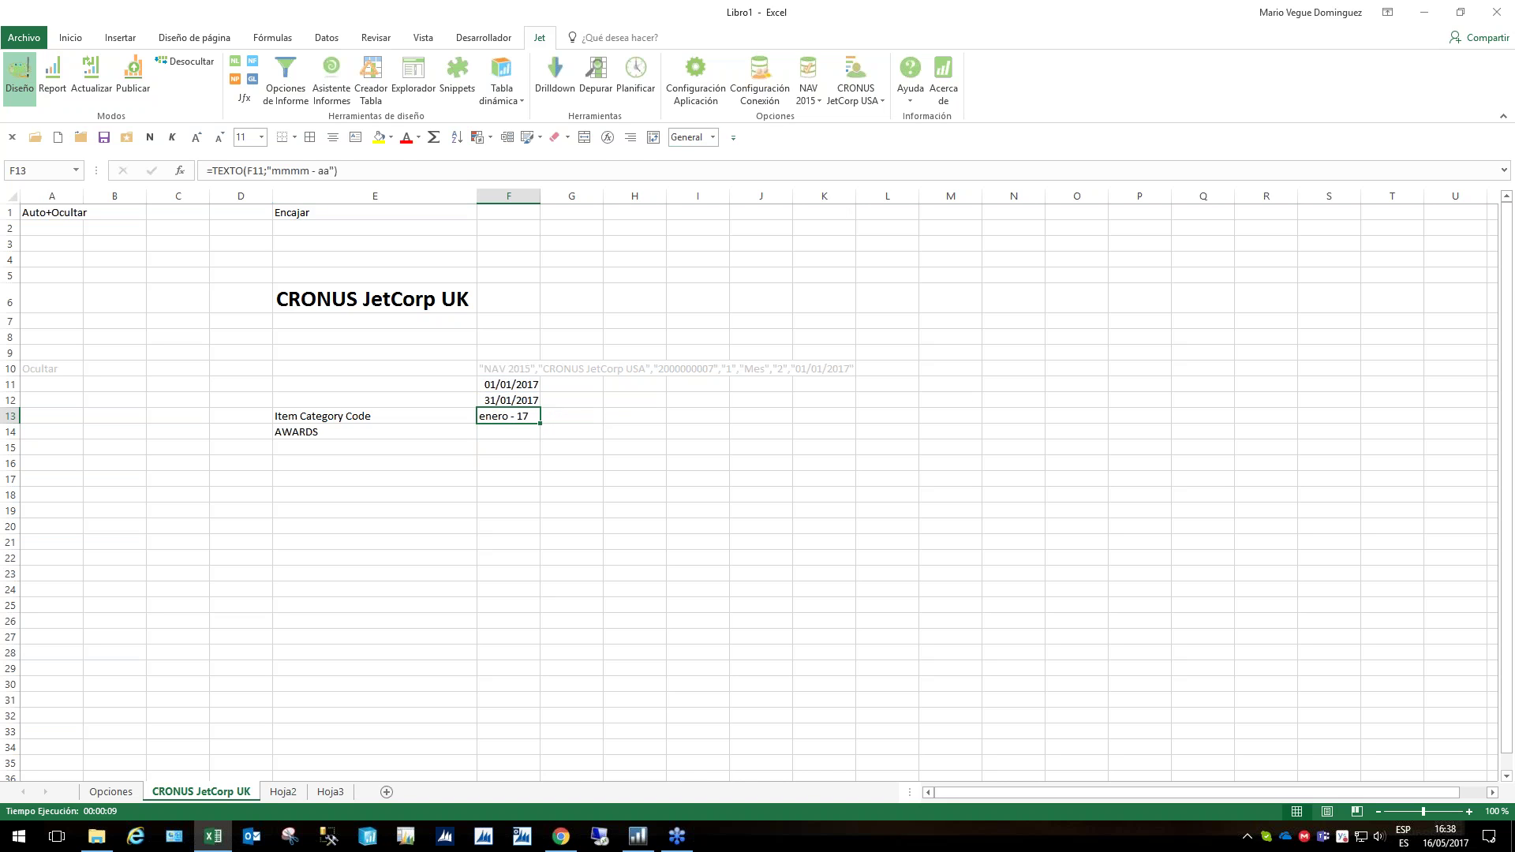
pyautogui.click(216, 169)
pyautogui.write('may')
pyautogui.press('Tab')
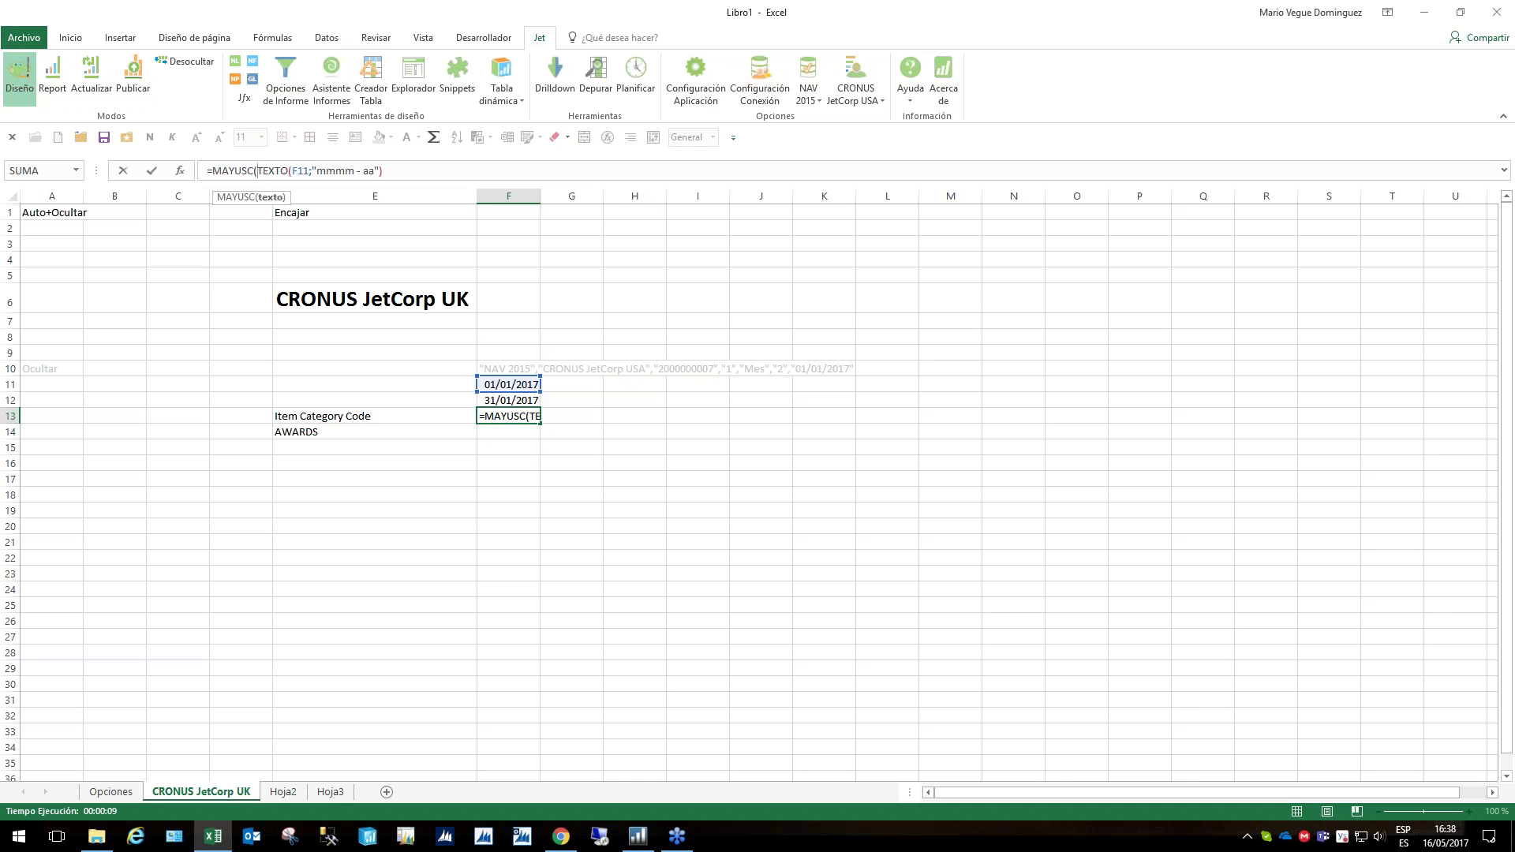
pyautogui.click(408, 170)
pyautogui.press('Return')
pyautogui.press('Up')
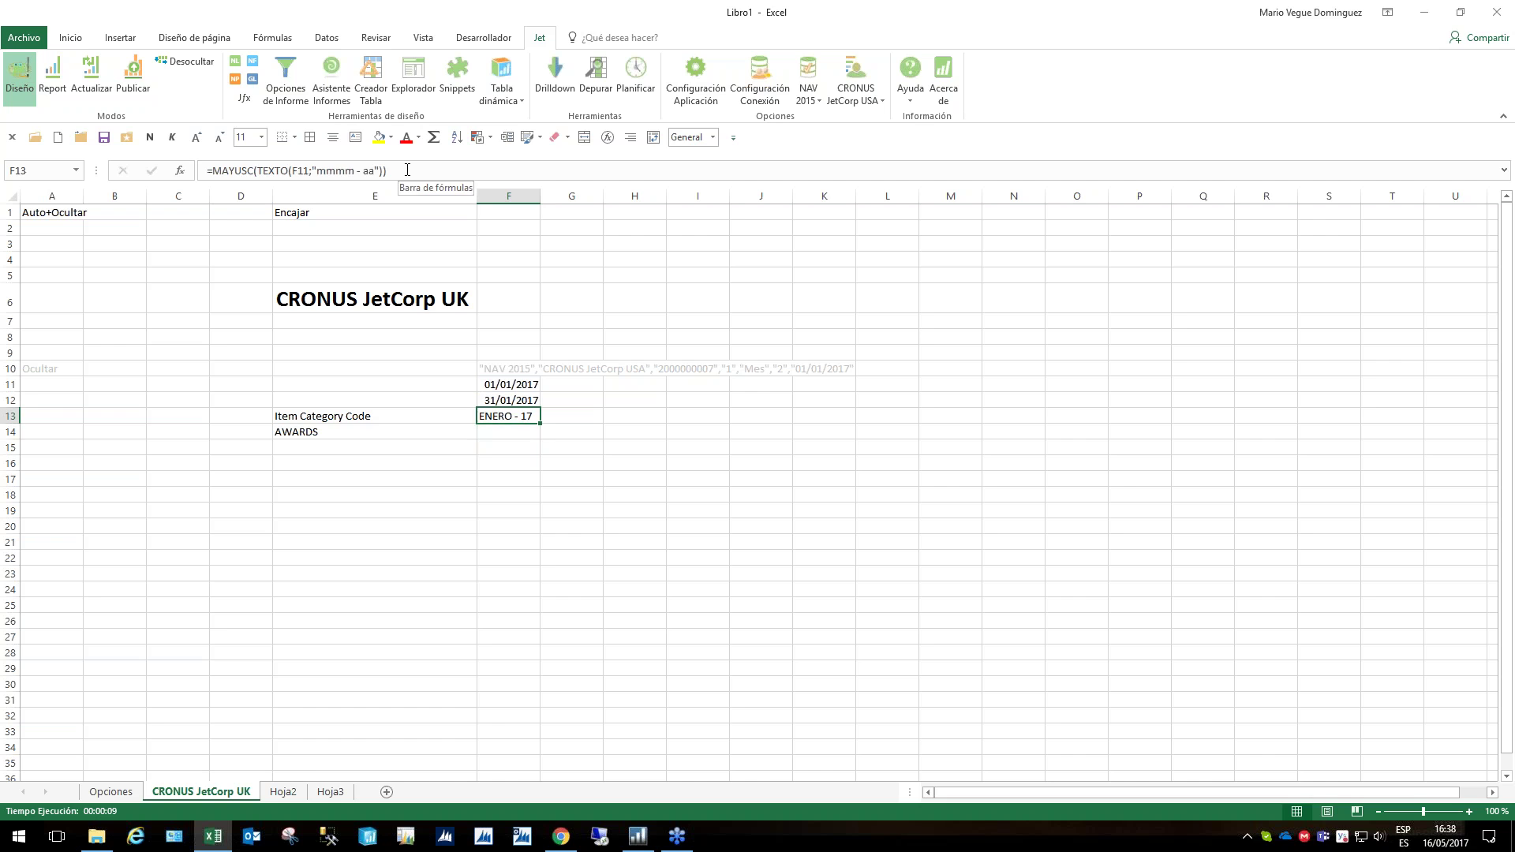
# Apply the Título 2 cell style to F13 and the orange Entrada style to E13
pyautogui.click(539, 139)
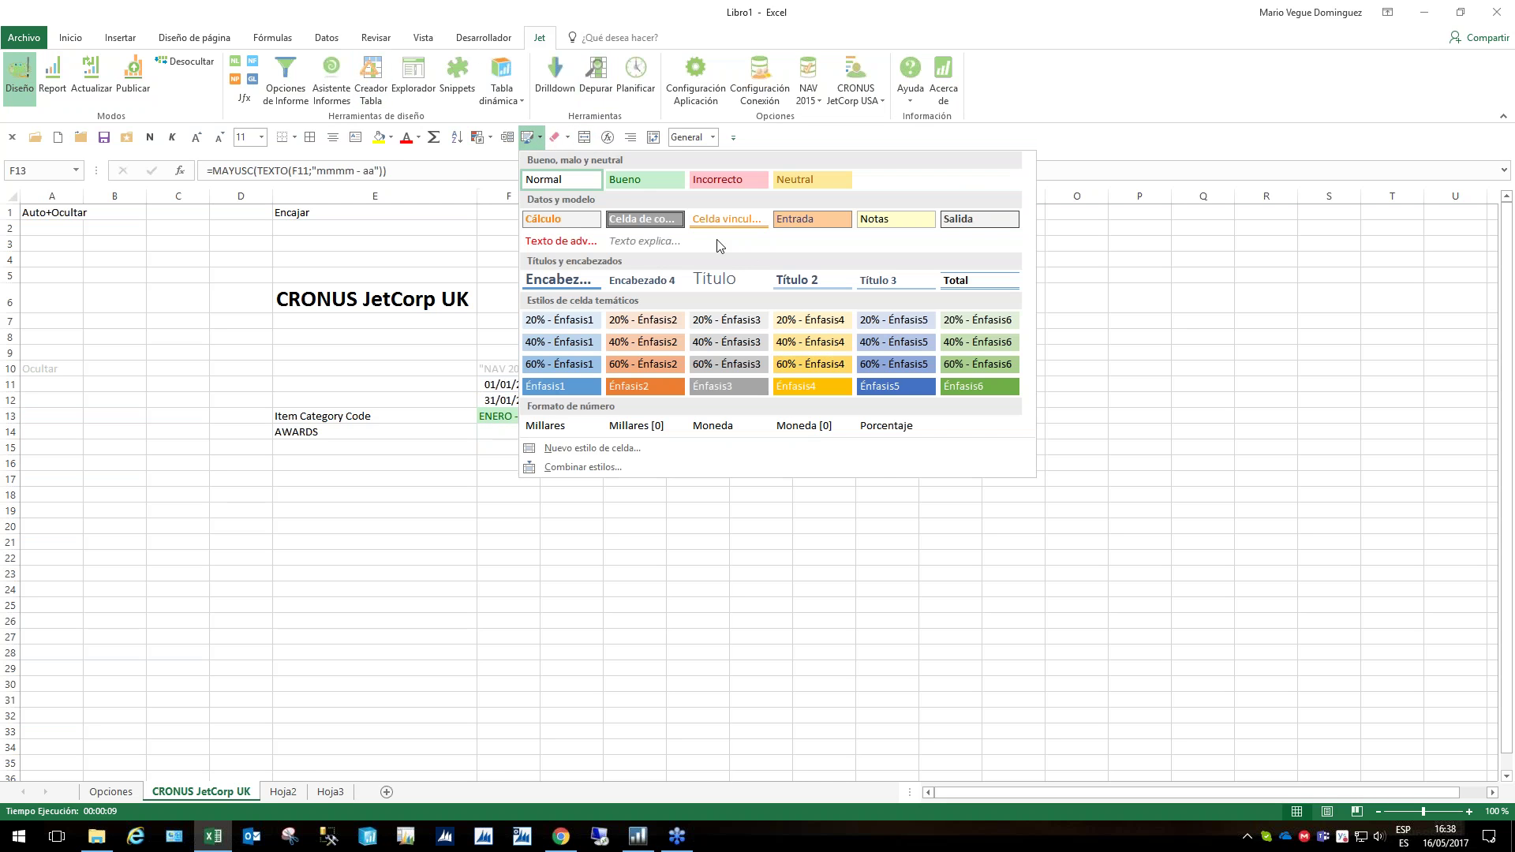
pyautogui.click(798, 282)
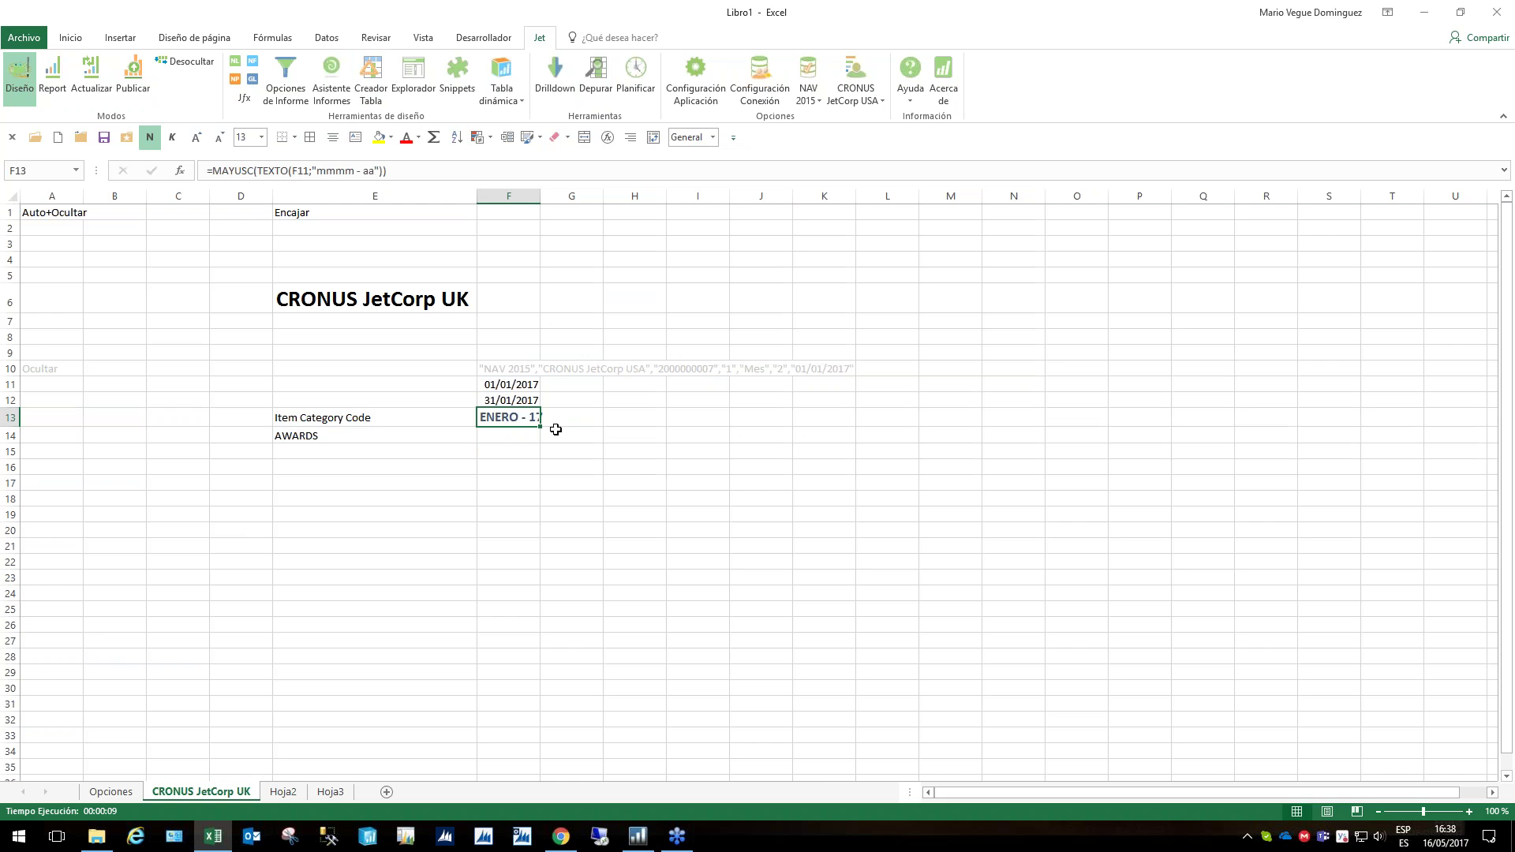
pyautogui.click(320, 418)
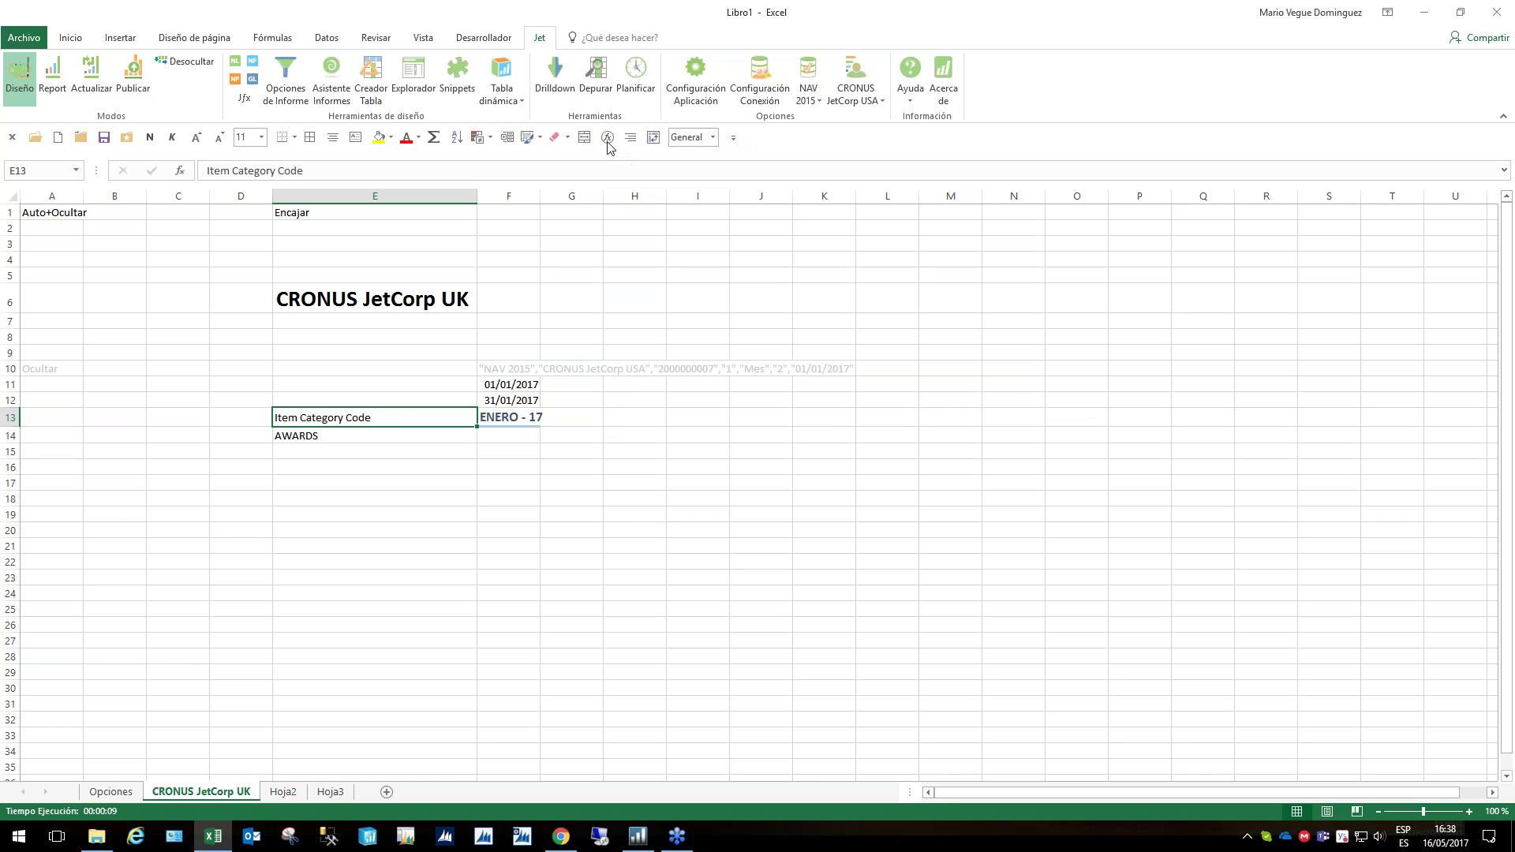
pyautogui.click(536, 138)
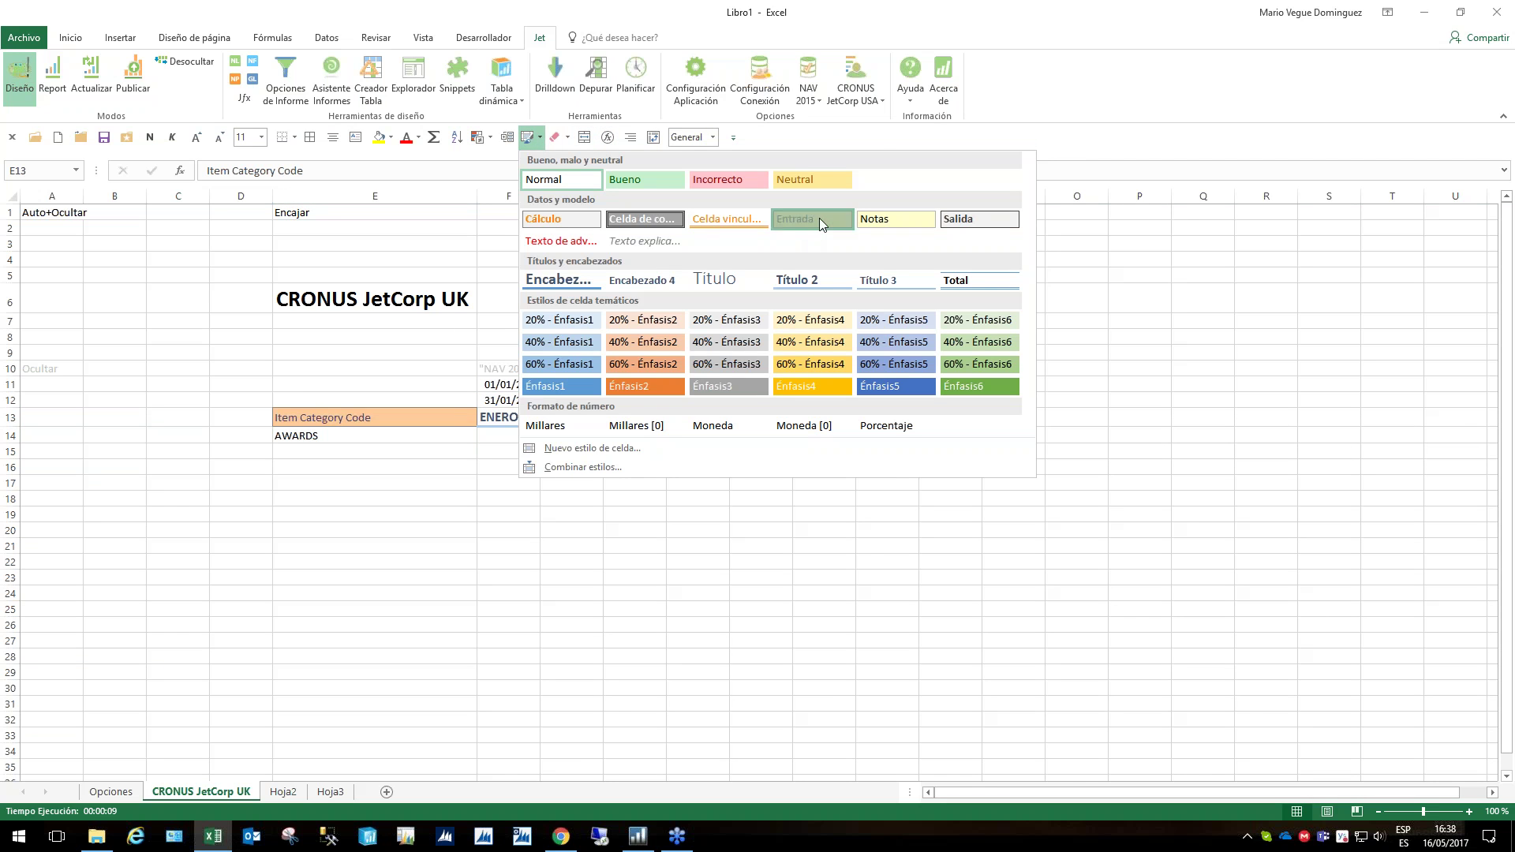
pyautogui.click(819, 218)
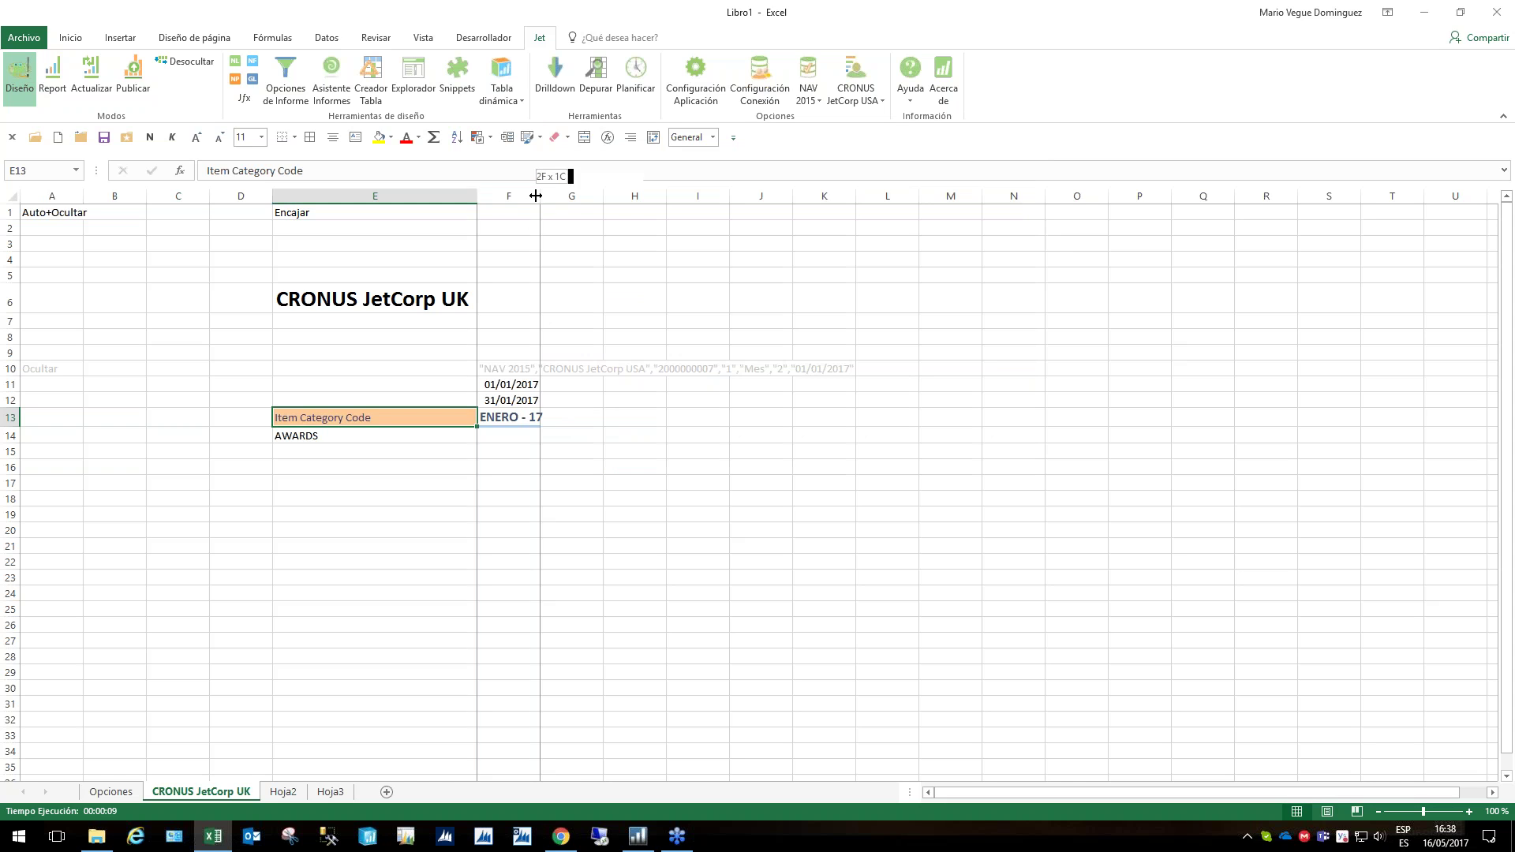
# Widen column F to fit the month label and run the report
pyautogui.moveTo(540, 196); pyautogui.dragTo(584, 195)
pyautogui.click(52, 77)
pyautogui.click(727, 362)
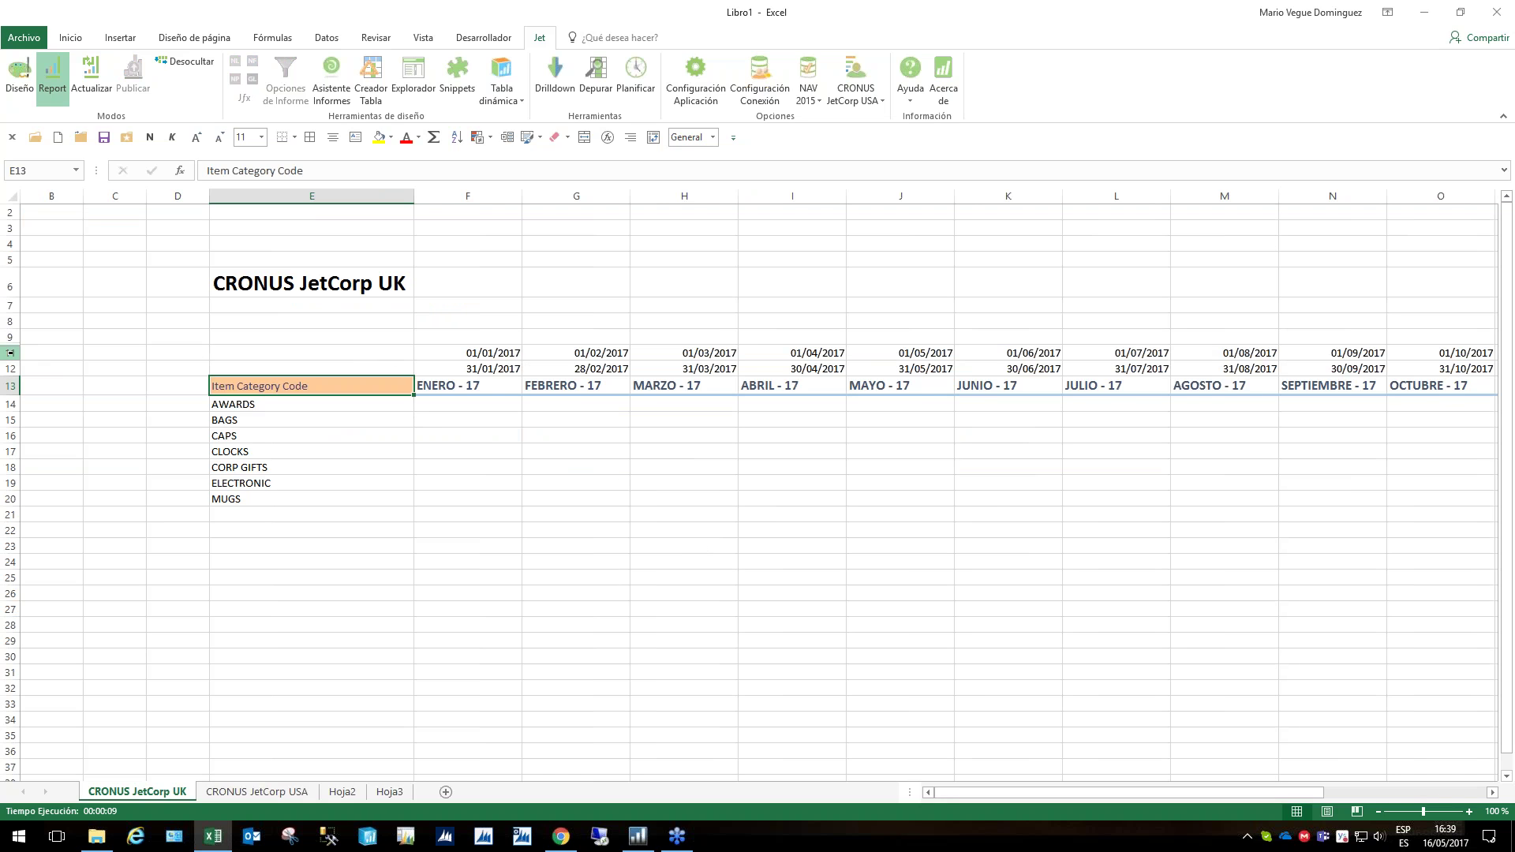
# Back in design mode, enter 'ocultar' in A11 and A12 to hide the period date rows
pyautogui.moveTo(11, 353); pyautogui.dragTo(12, 368)
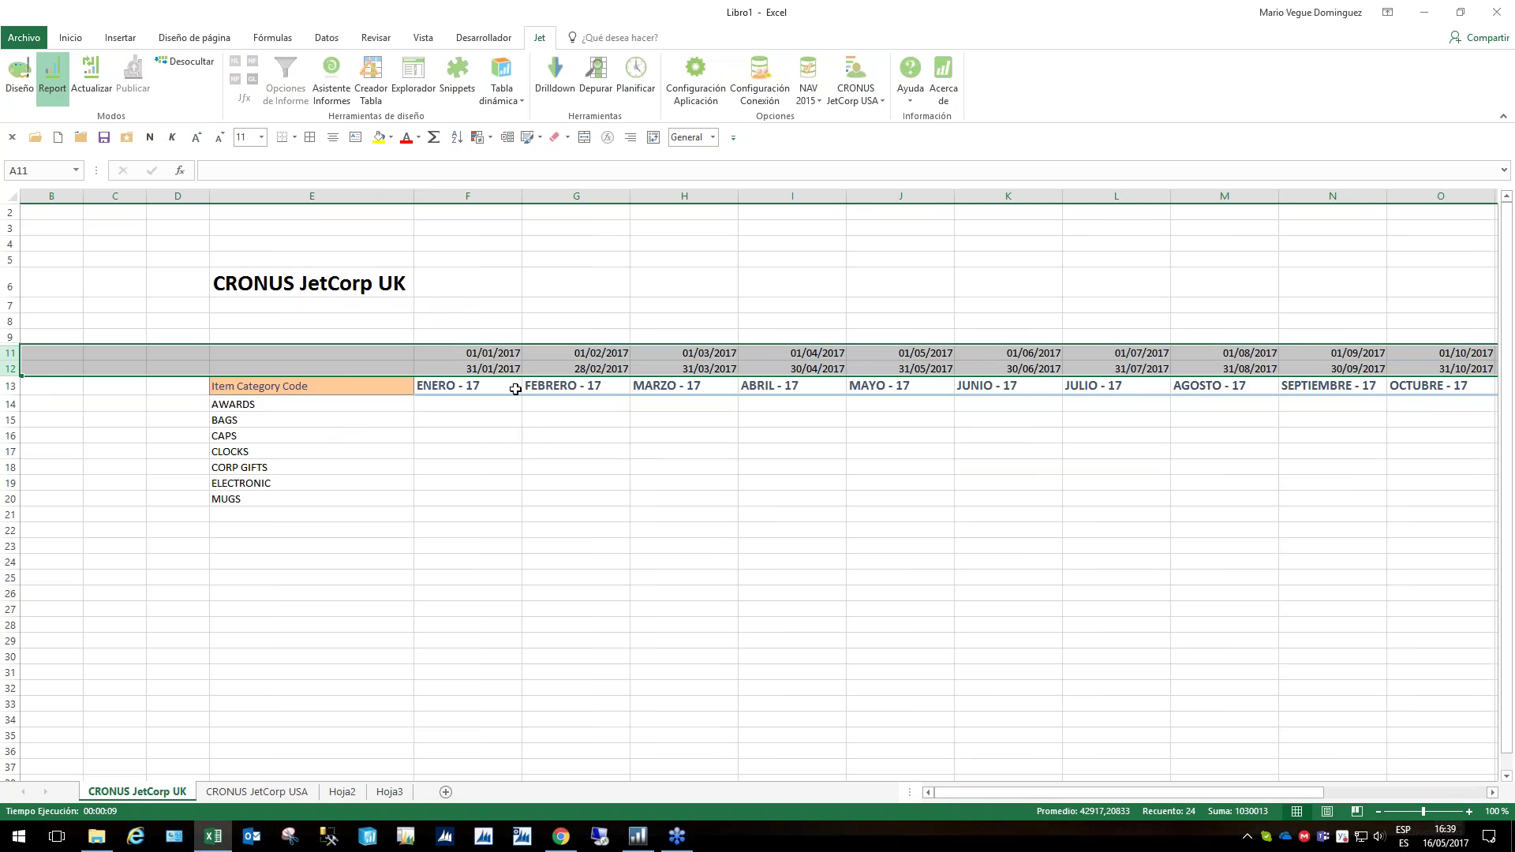
pyautogui.click(6, 78)
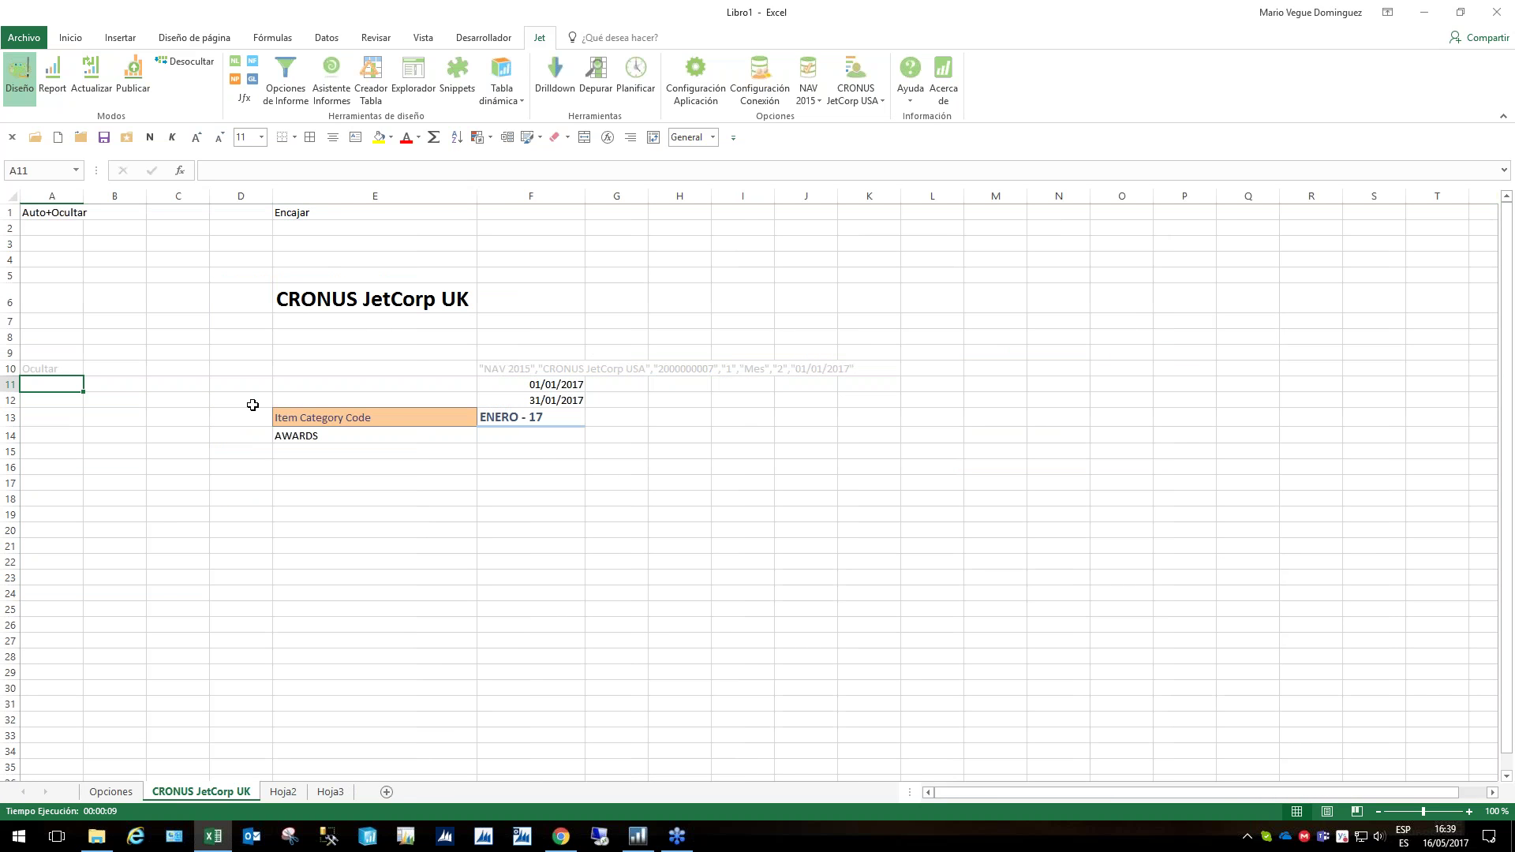
pyautogui.write('ocultar')
pyautogui.press('Return')
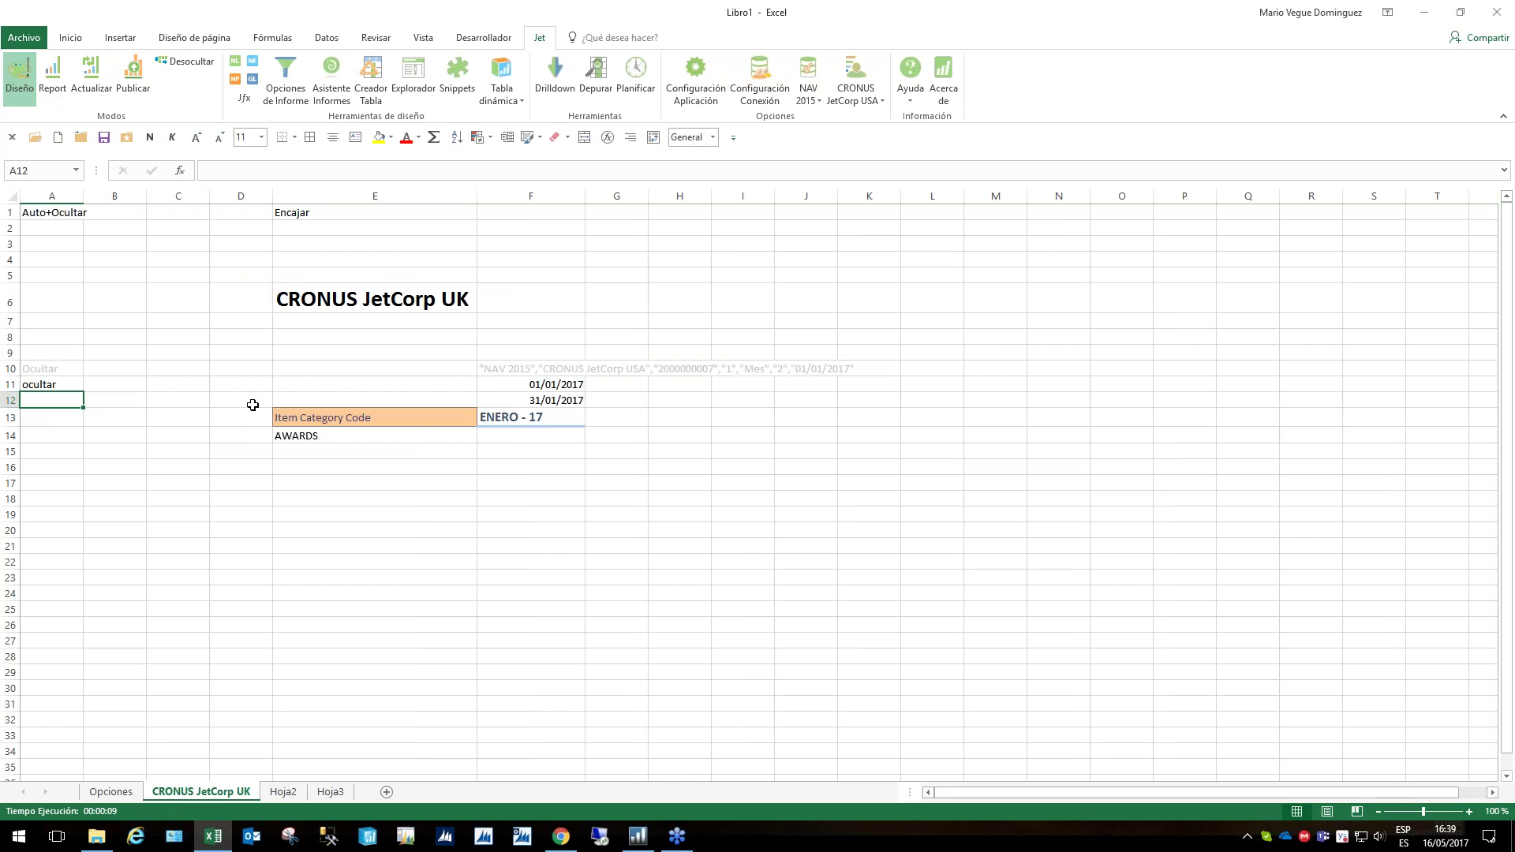
pyautogui.write('ocultar')
pyautogui.press('Return')
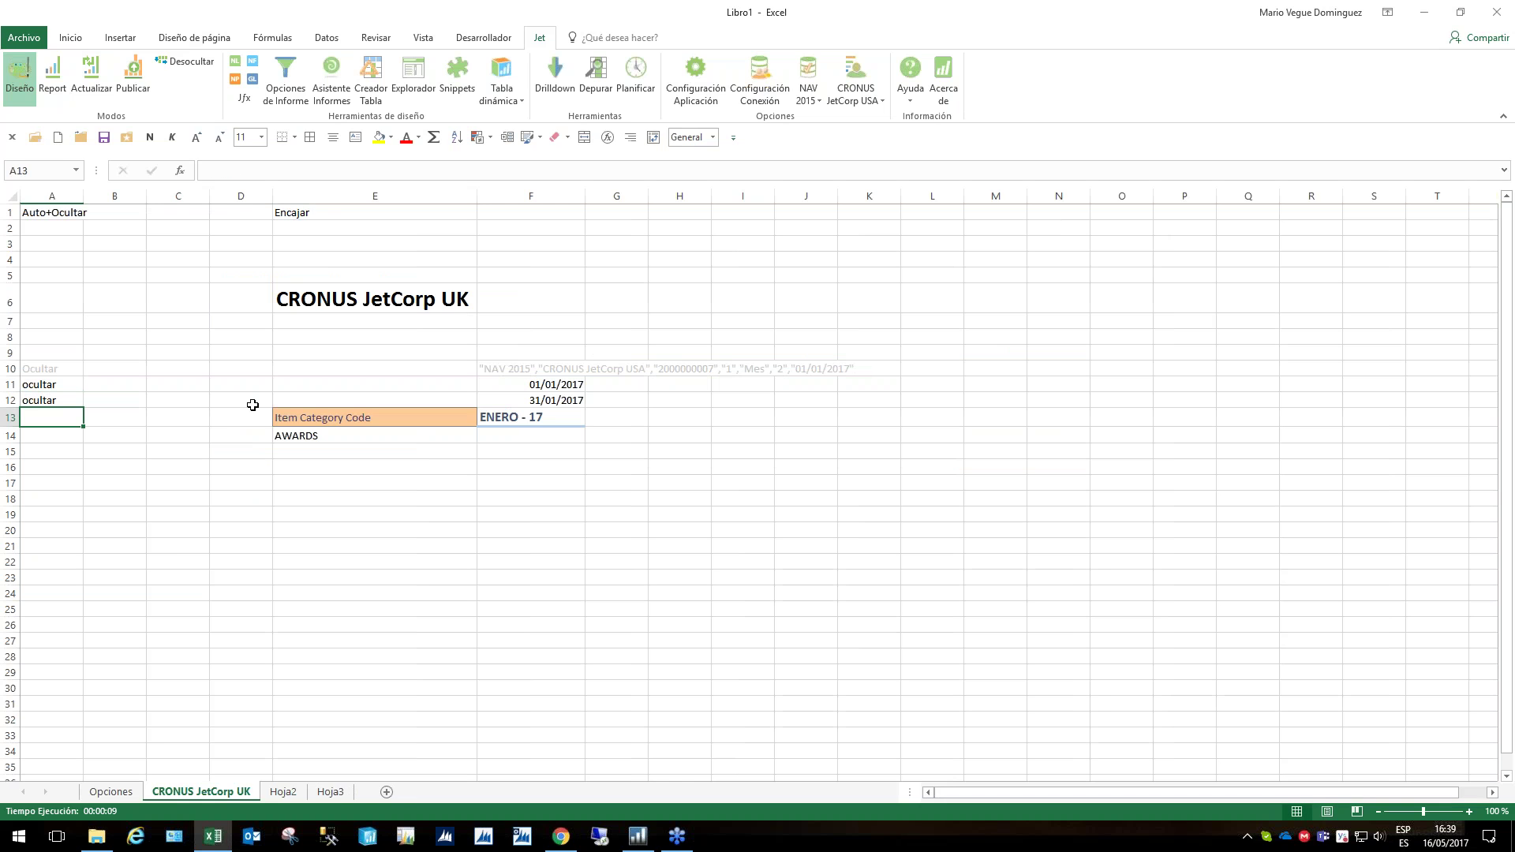
pyautogui.click(52, 79)
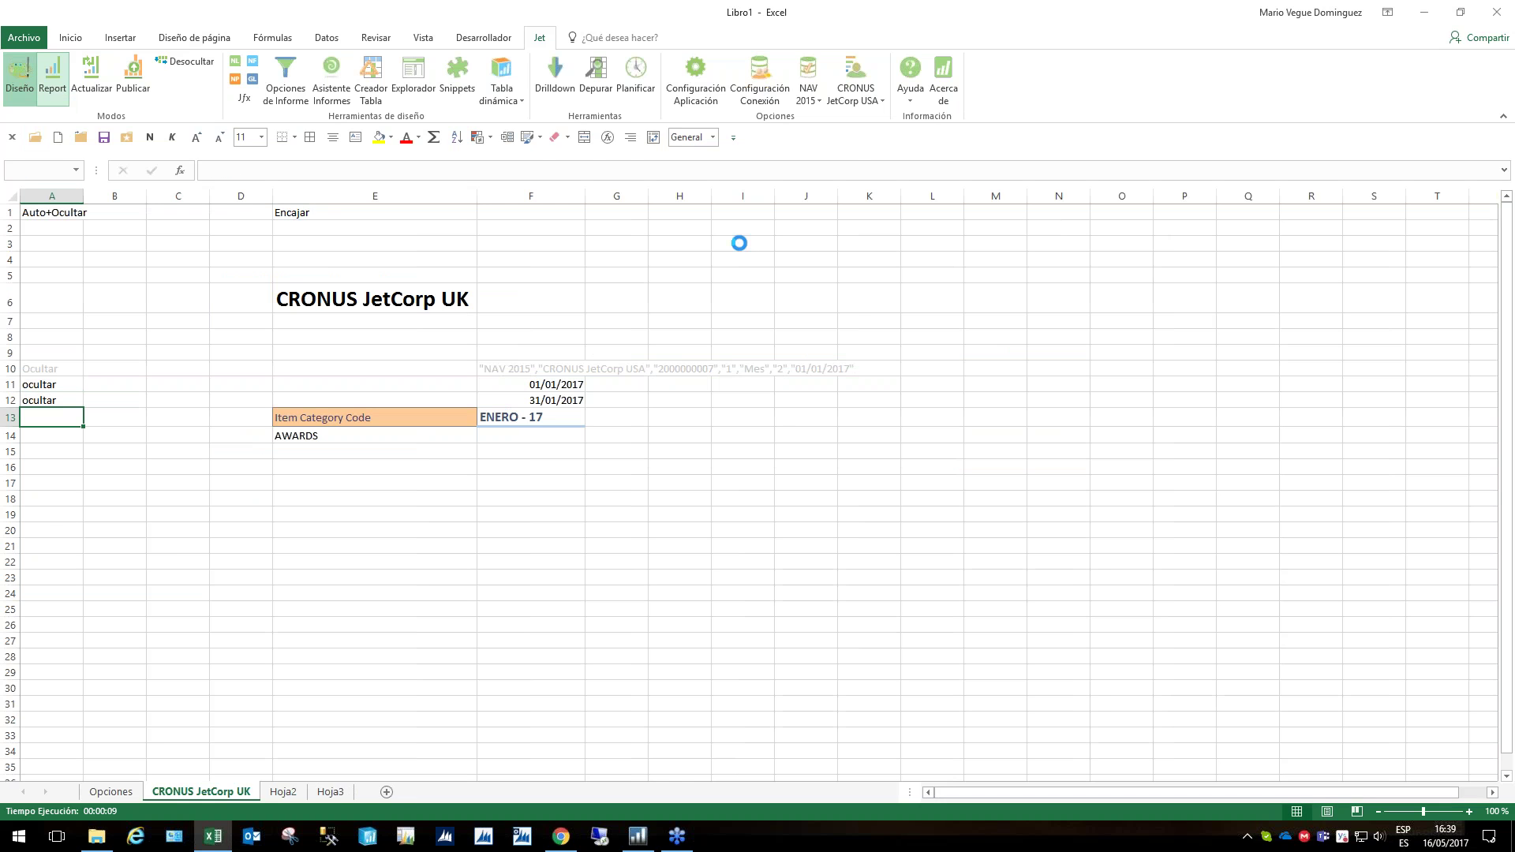
pyautogui.press('Return')
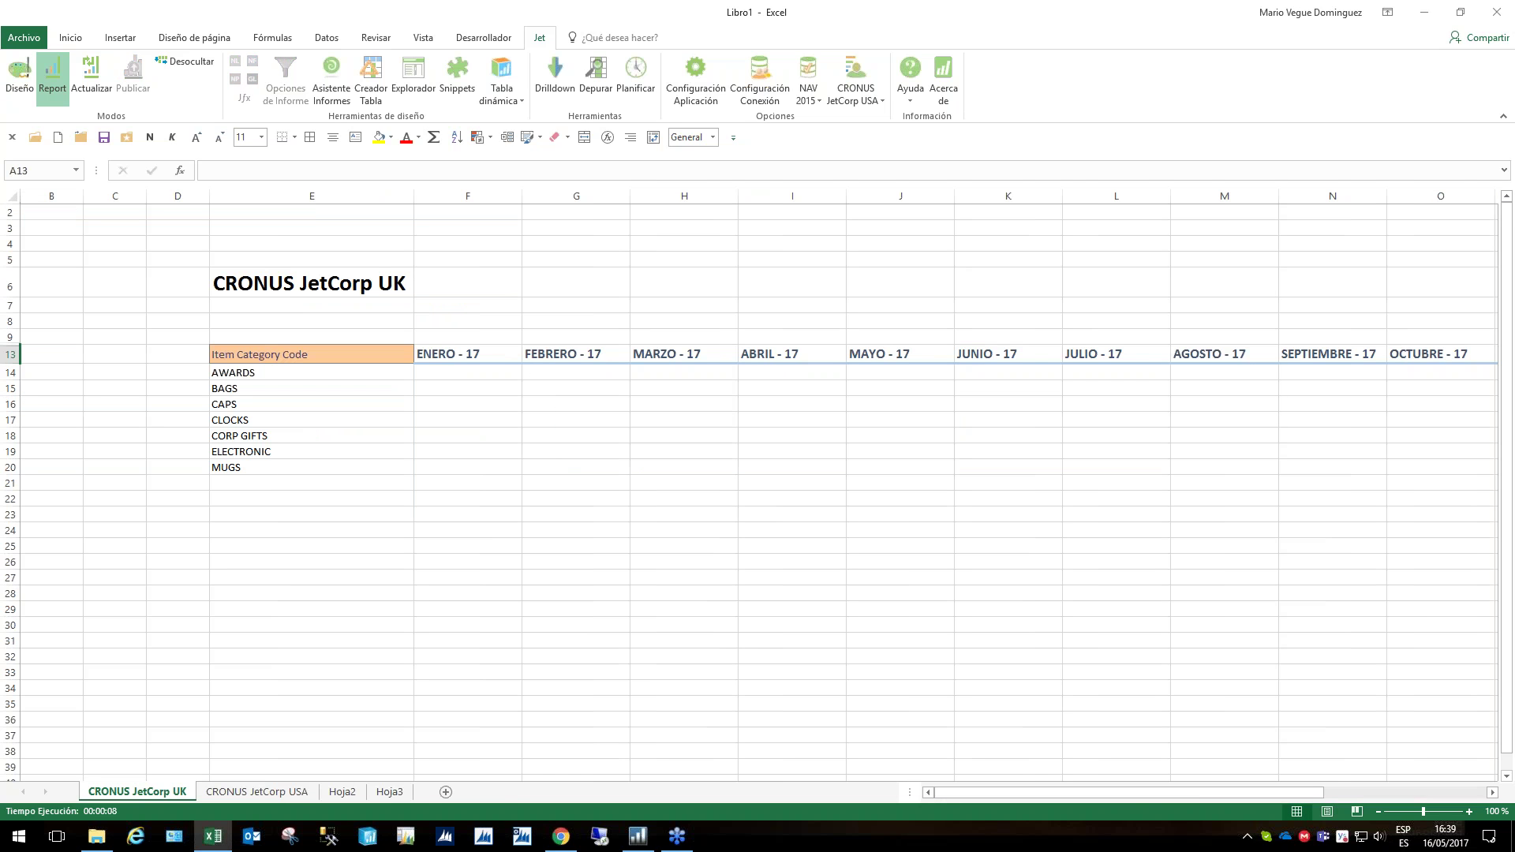
pyautogui.moveTo(500, 370); pyautogui.dragTo(1420, 466)
pyautogui.click(20, 75)
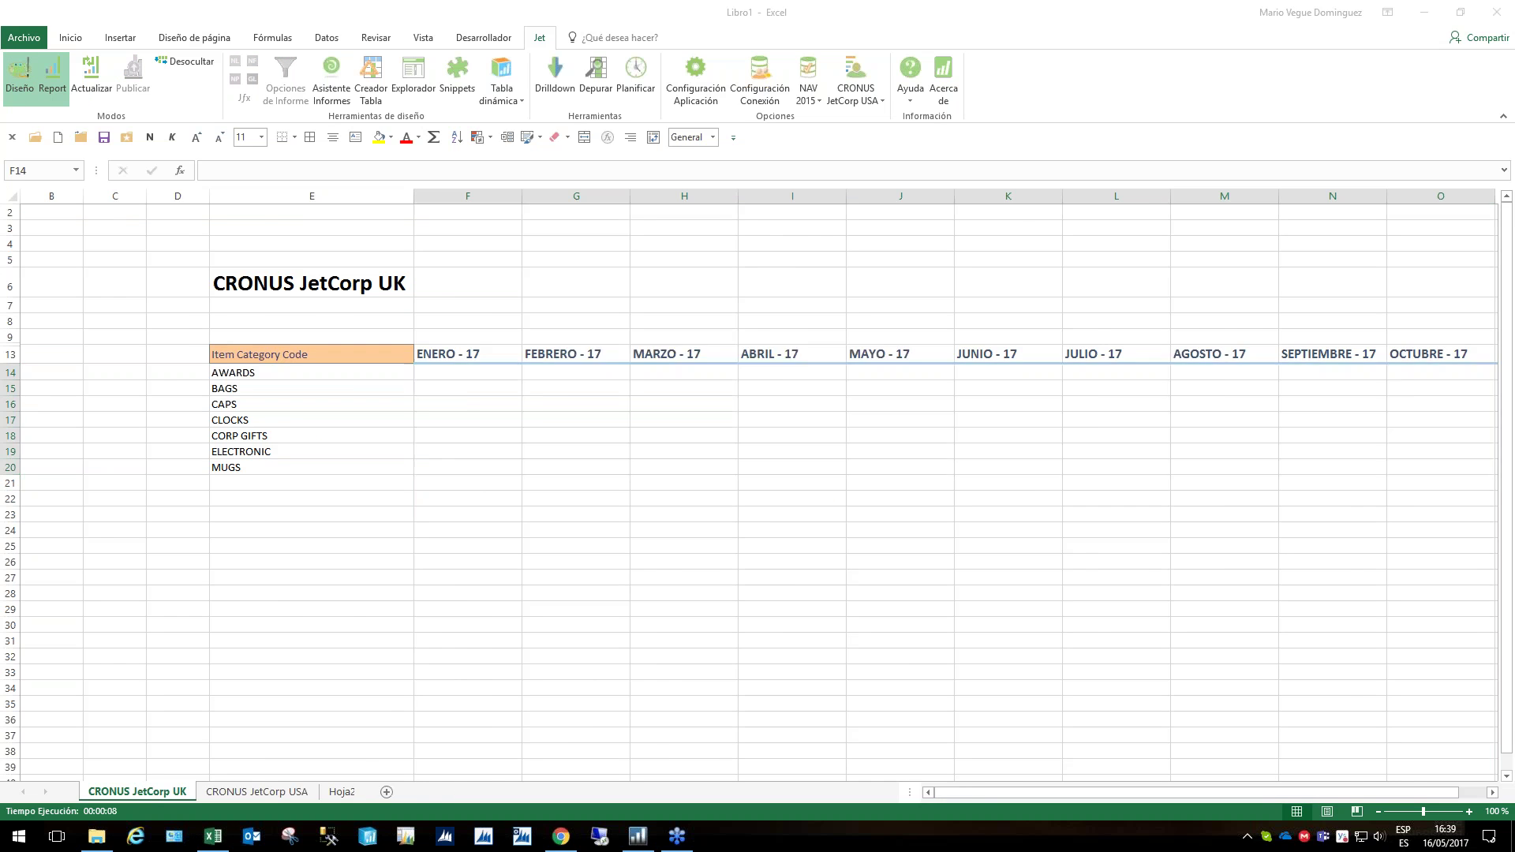
pyautogui.click(511, 433)
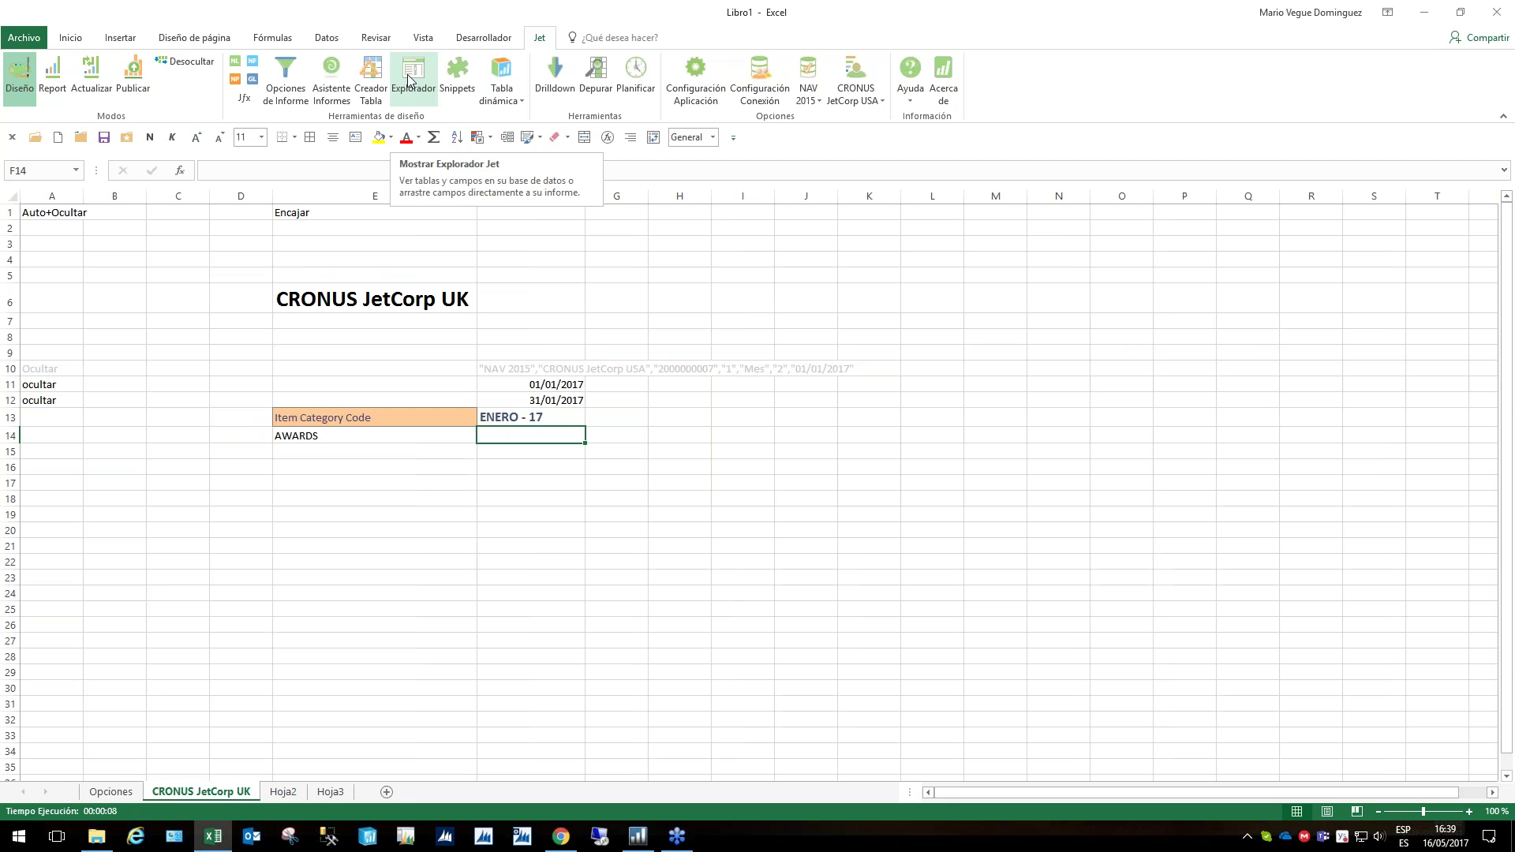
pyautogui.click(931, 515)
pyautogui.click(552, 593)
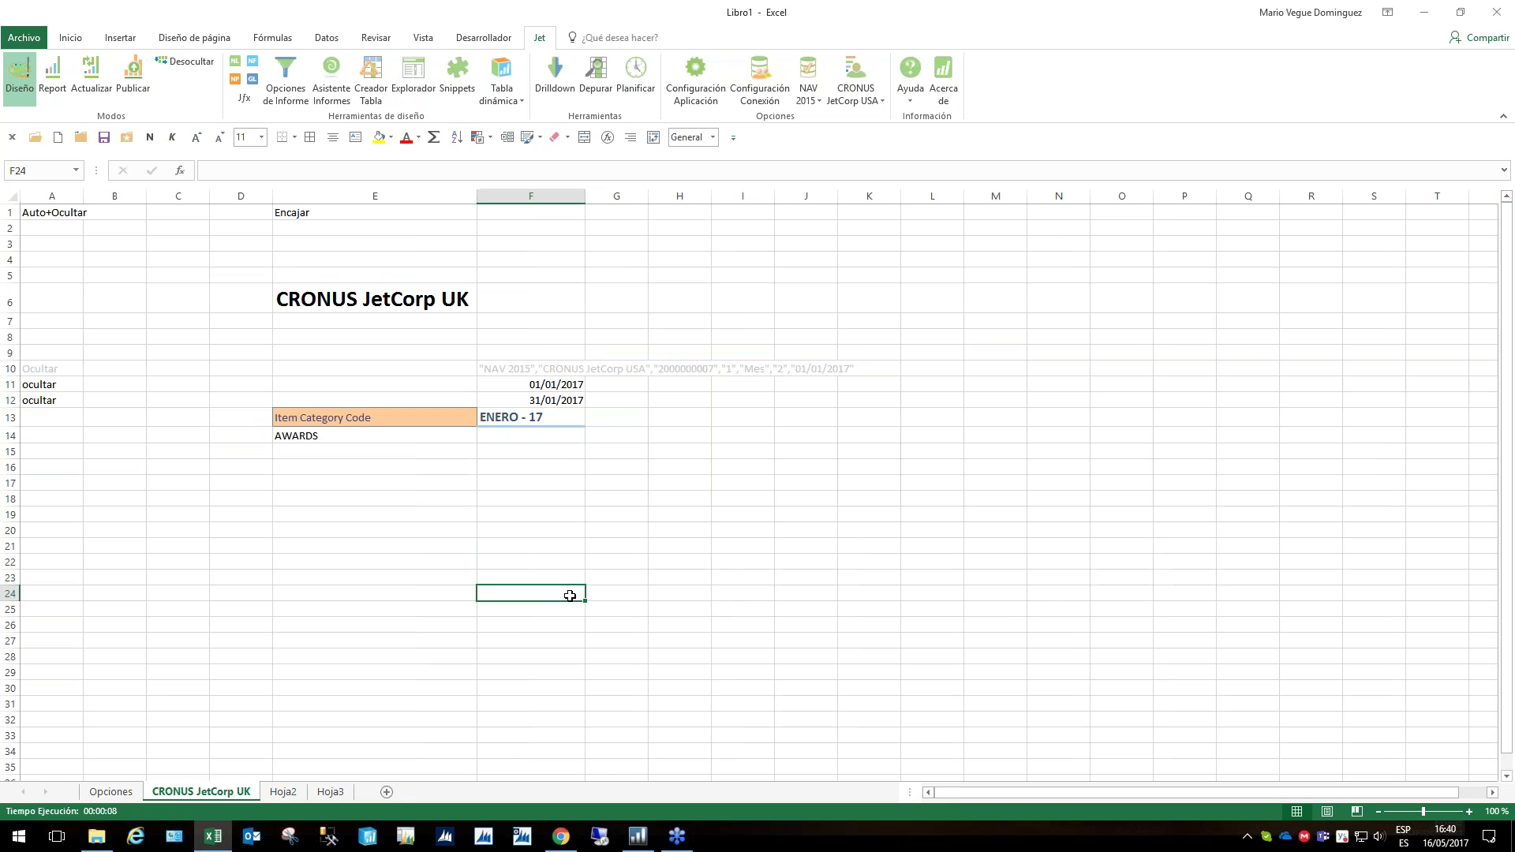
pyautogui.click(1045, 606)
pyautogui.click(511, 438)
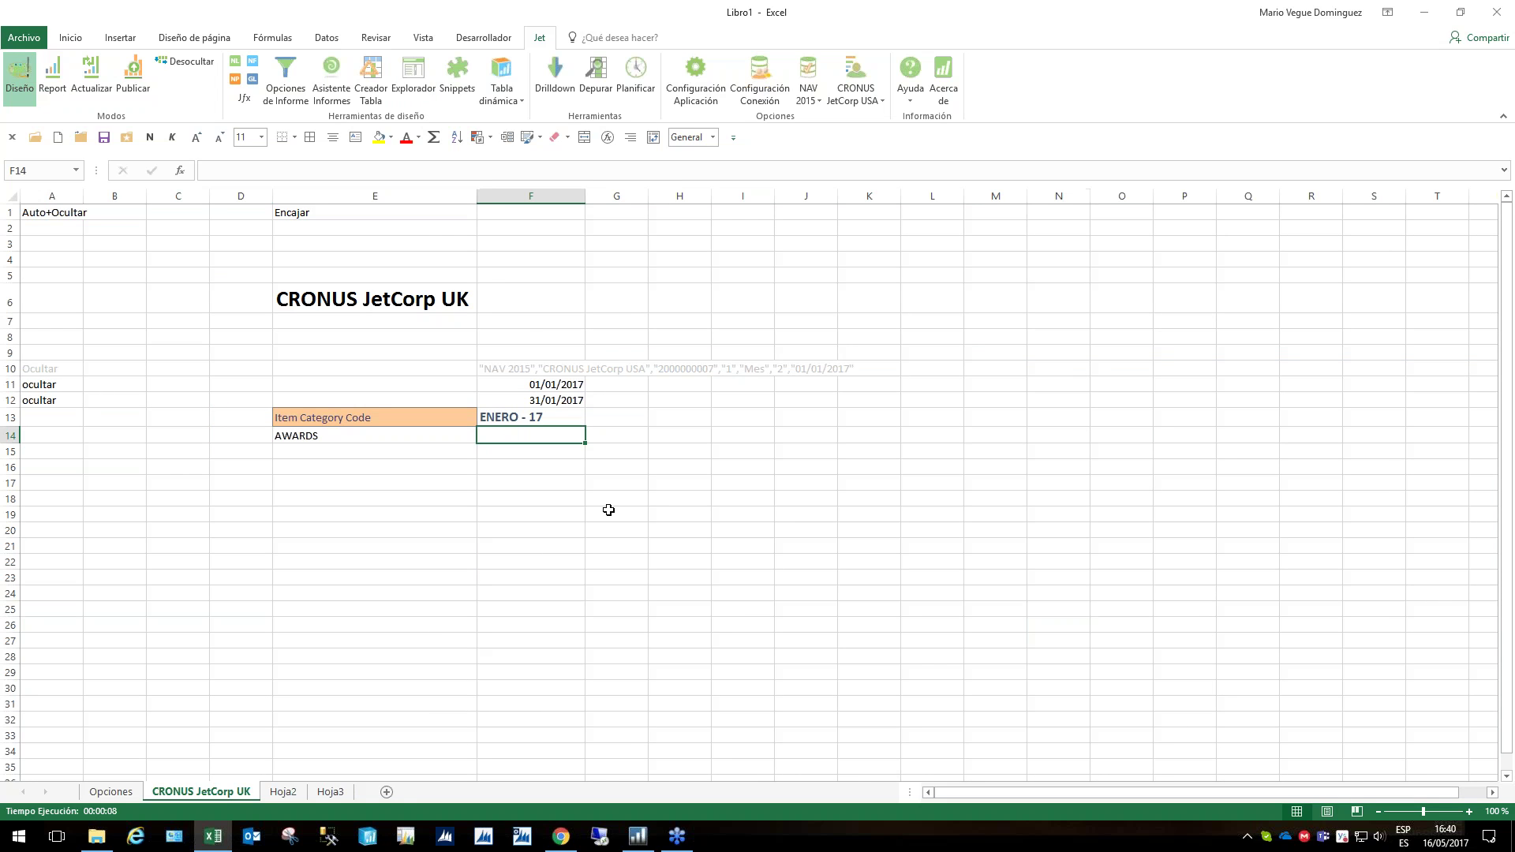
# Start an NL Jet function in F14 that sums Importe from the Mov. contabilidad table
pyautogui.click(236, 63)
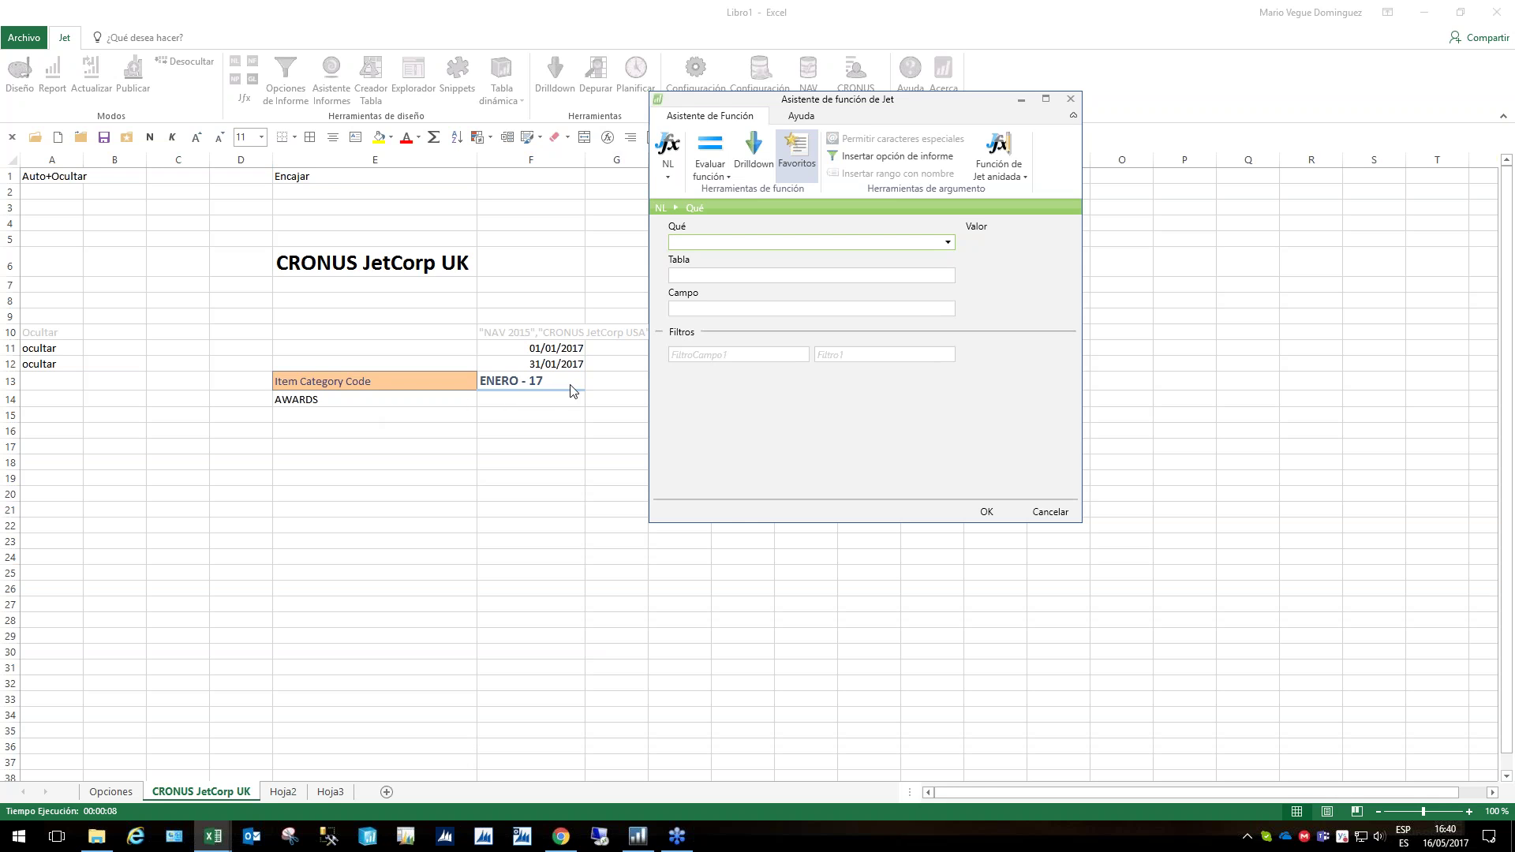
pyautogui.click(948, 242)
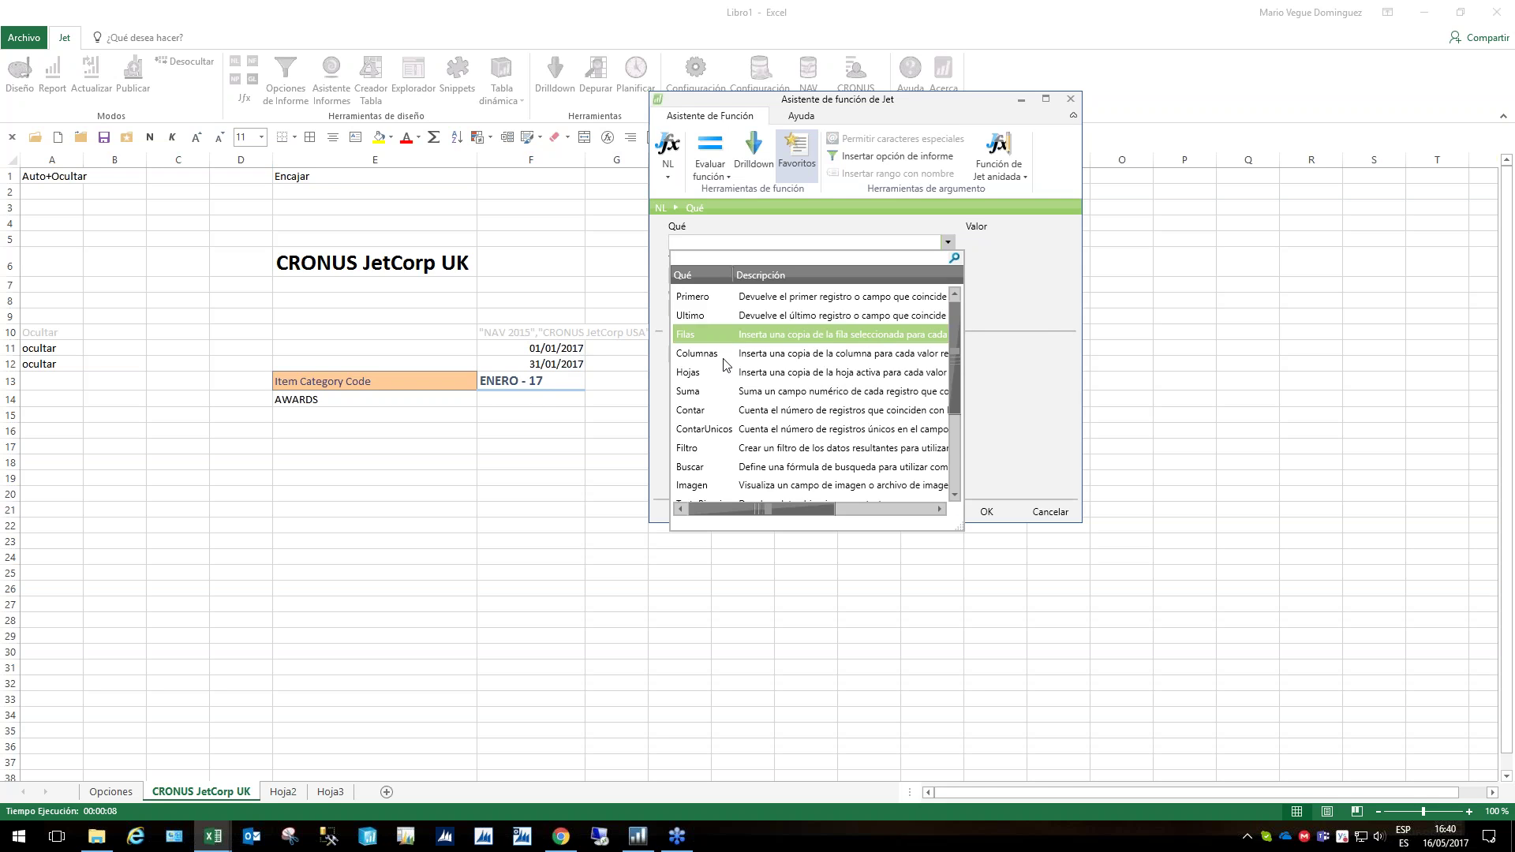
pyautogui.click(710, 391)
pyautogui.click(715, 276)
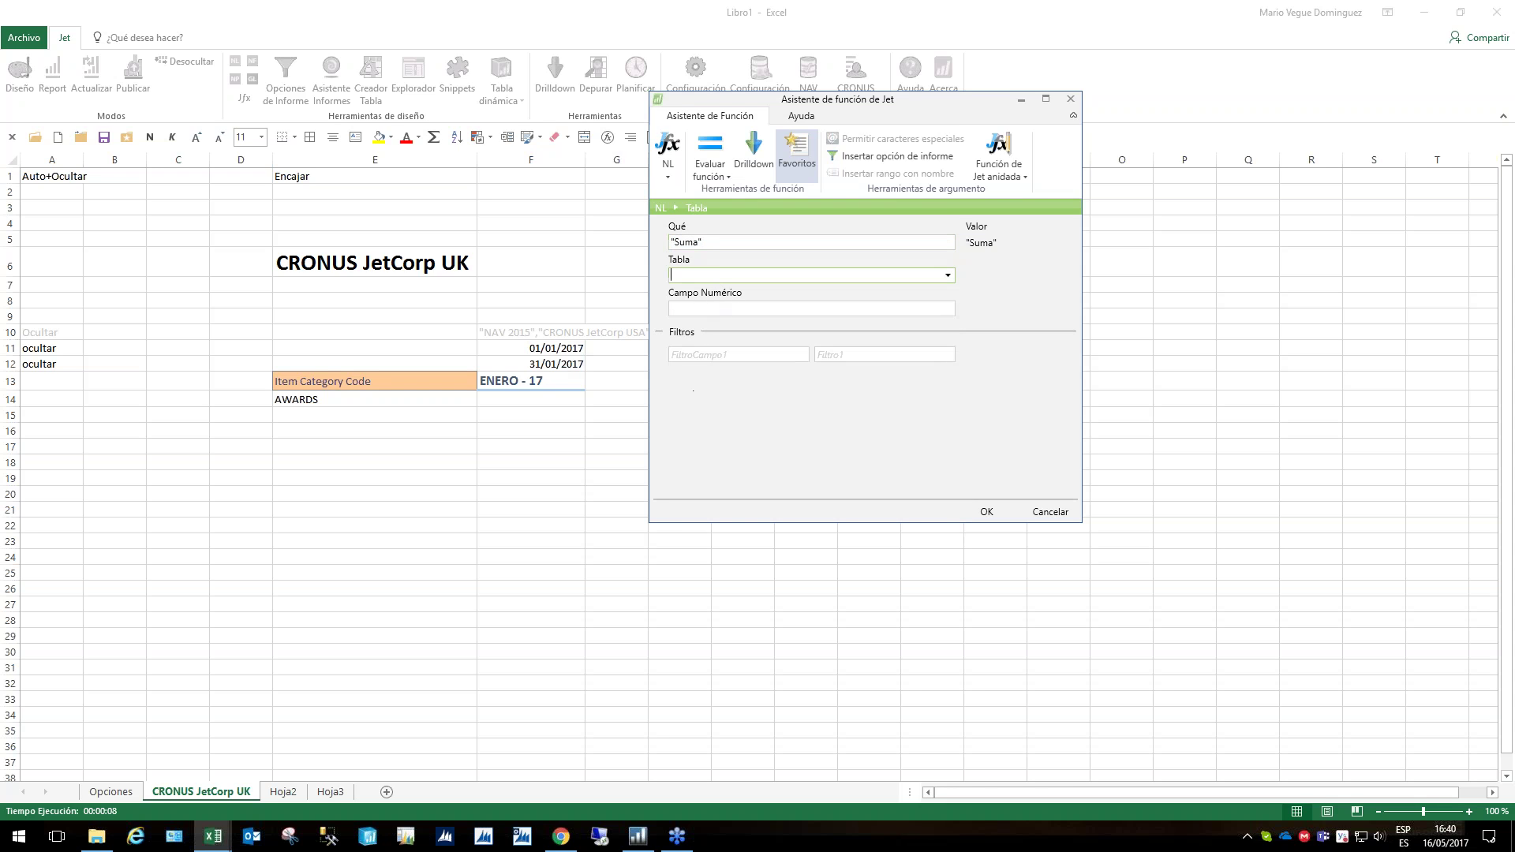
pyautogui.click(948, 274)
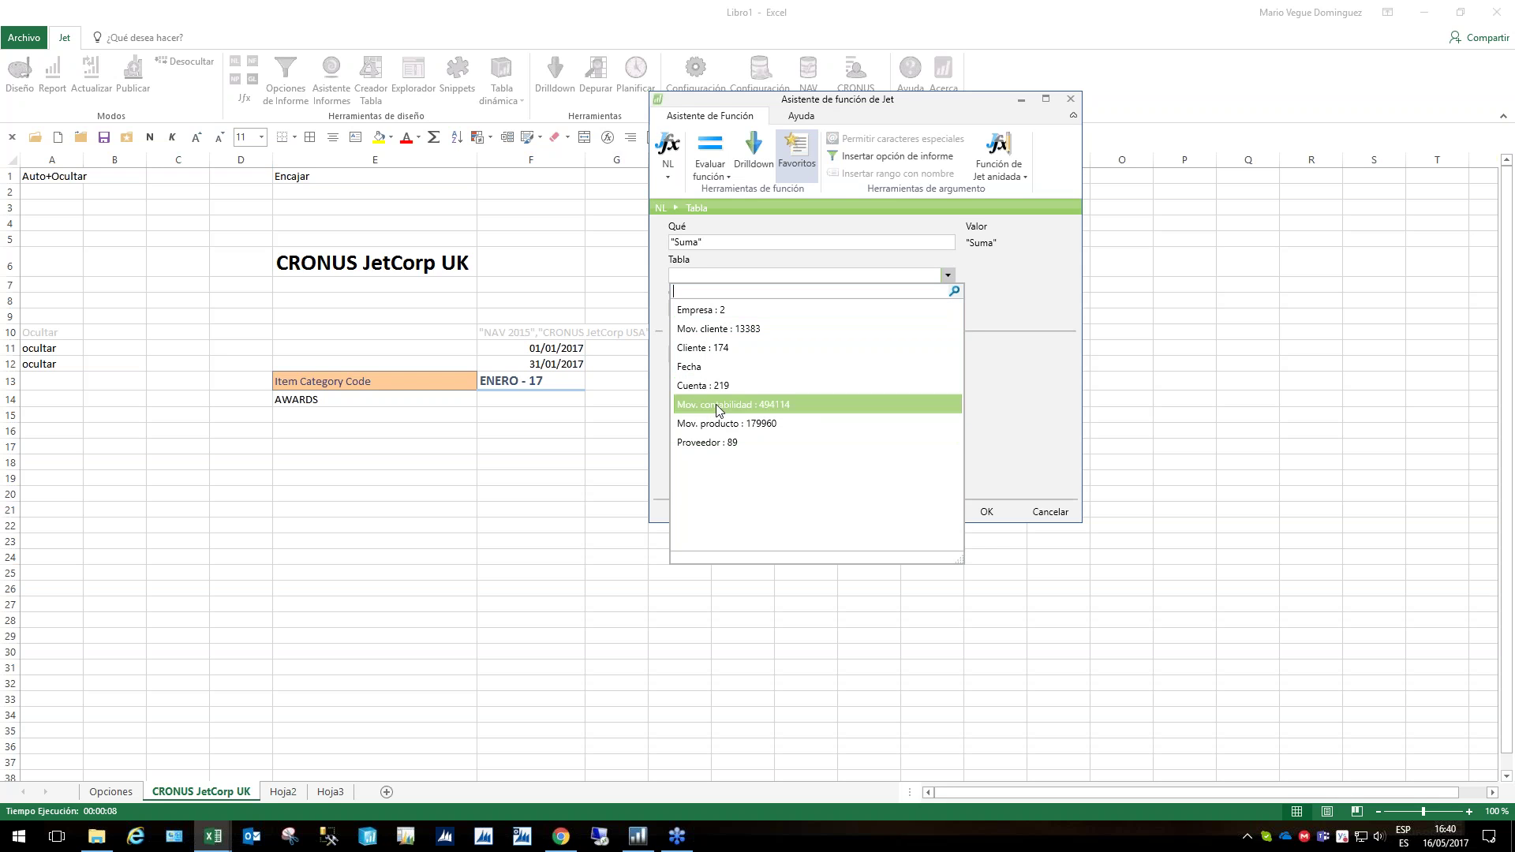
pyautogui.click(776, 404)
pyautogui.click(719, 309)
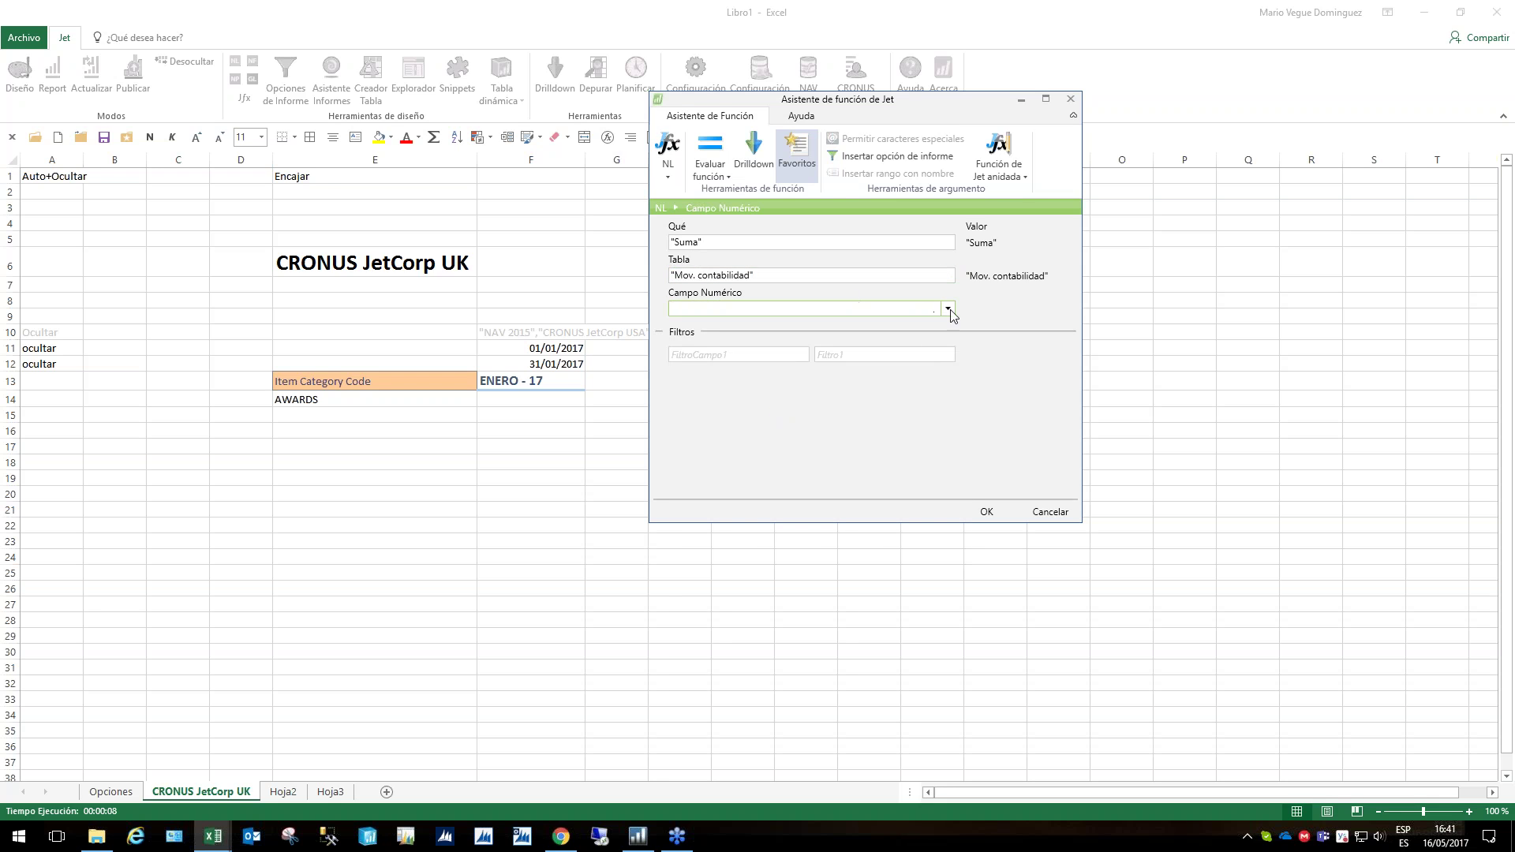
pyautogui.click(947, 308)
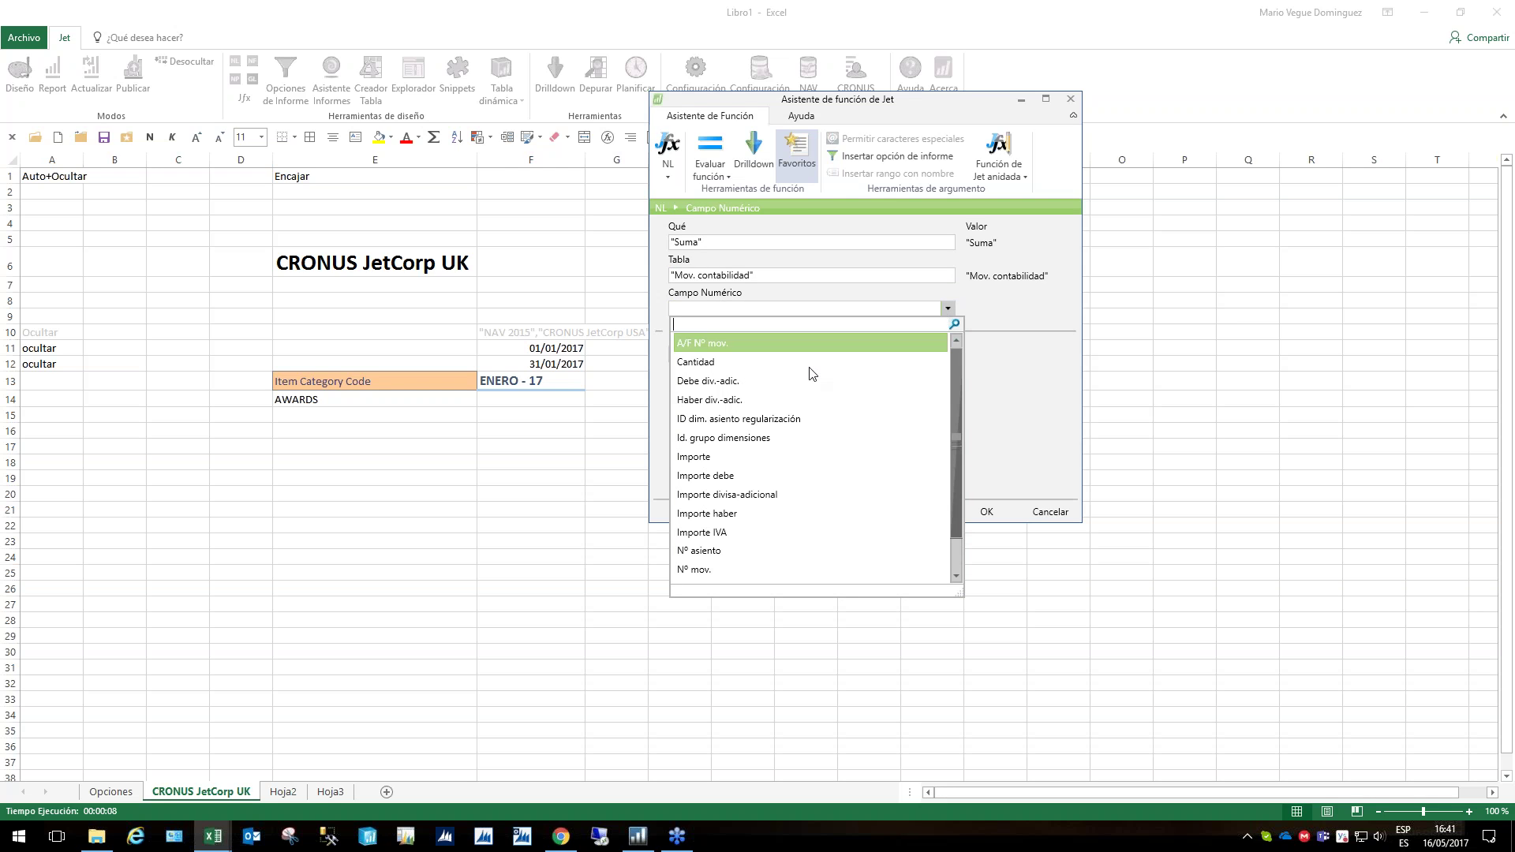
pyautogui.click(707, 457)
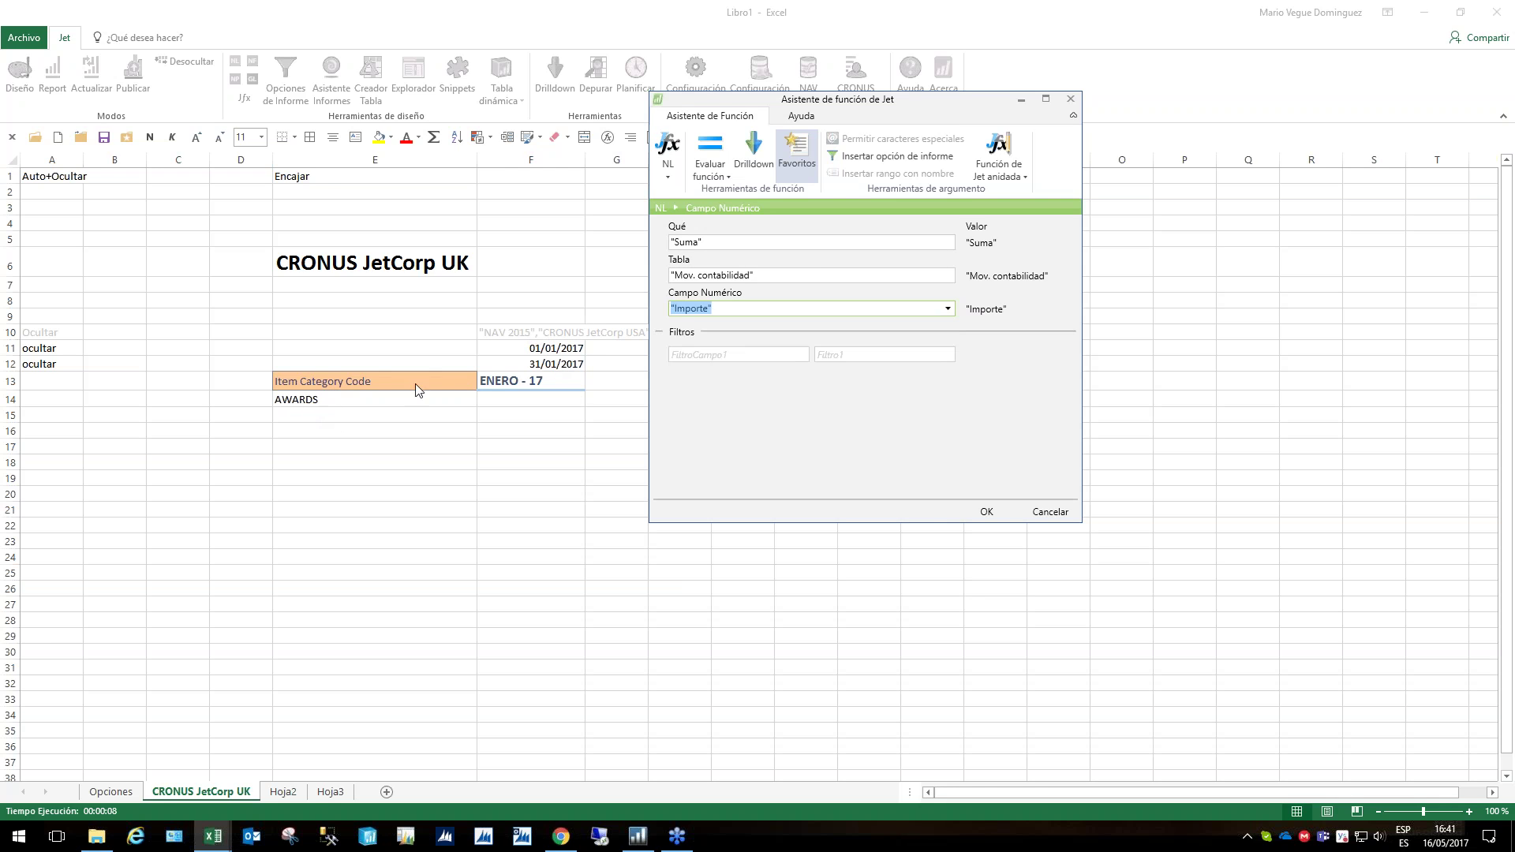
pyautogui.press('Tab')
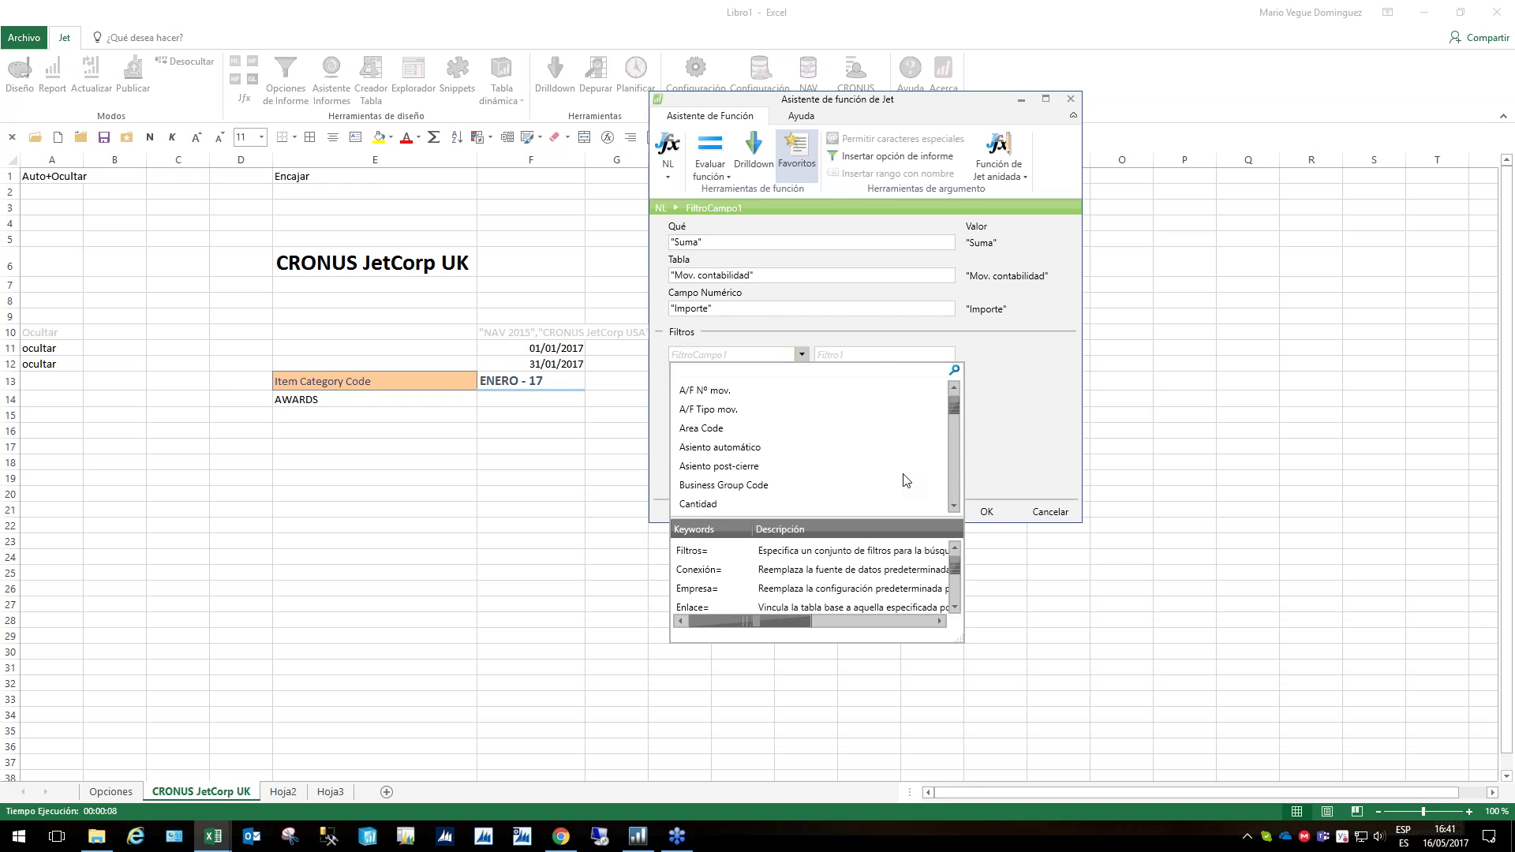
# Add filters Item Category Code = $E14 and Tipo documento = Factura to the sum
pyautogui.write('item')
pyautogui.press('Return')
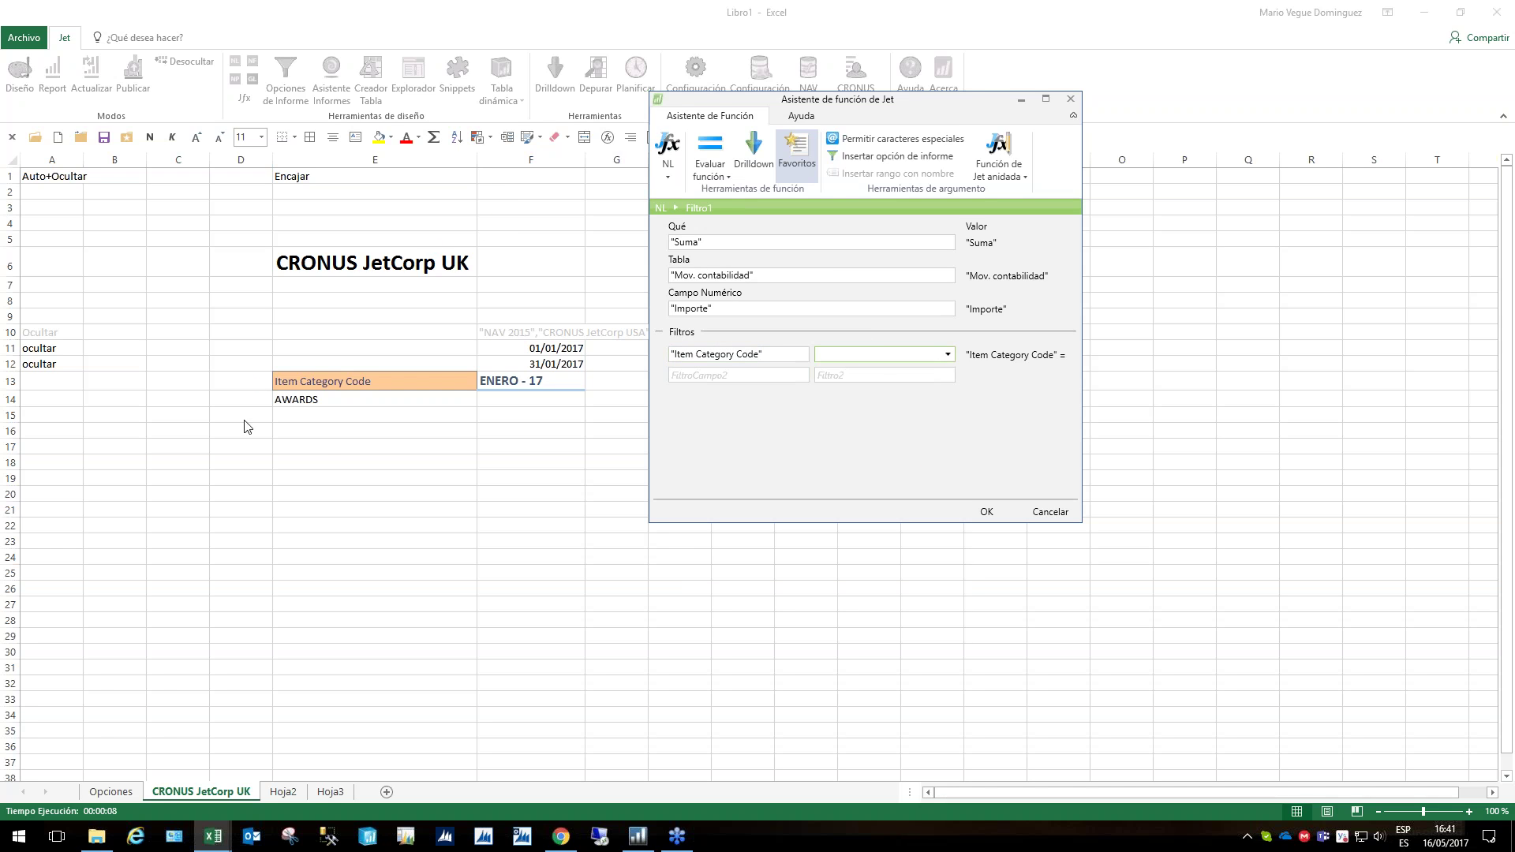
pyautogui.click(307, 402)
pyautogui.click(719, 378)
pyautogui.click(802, 376)
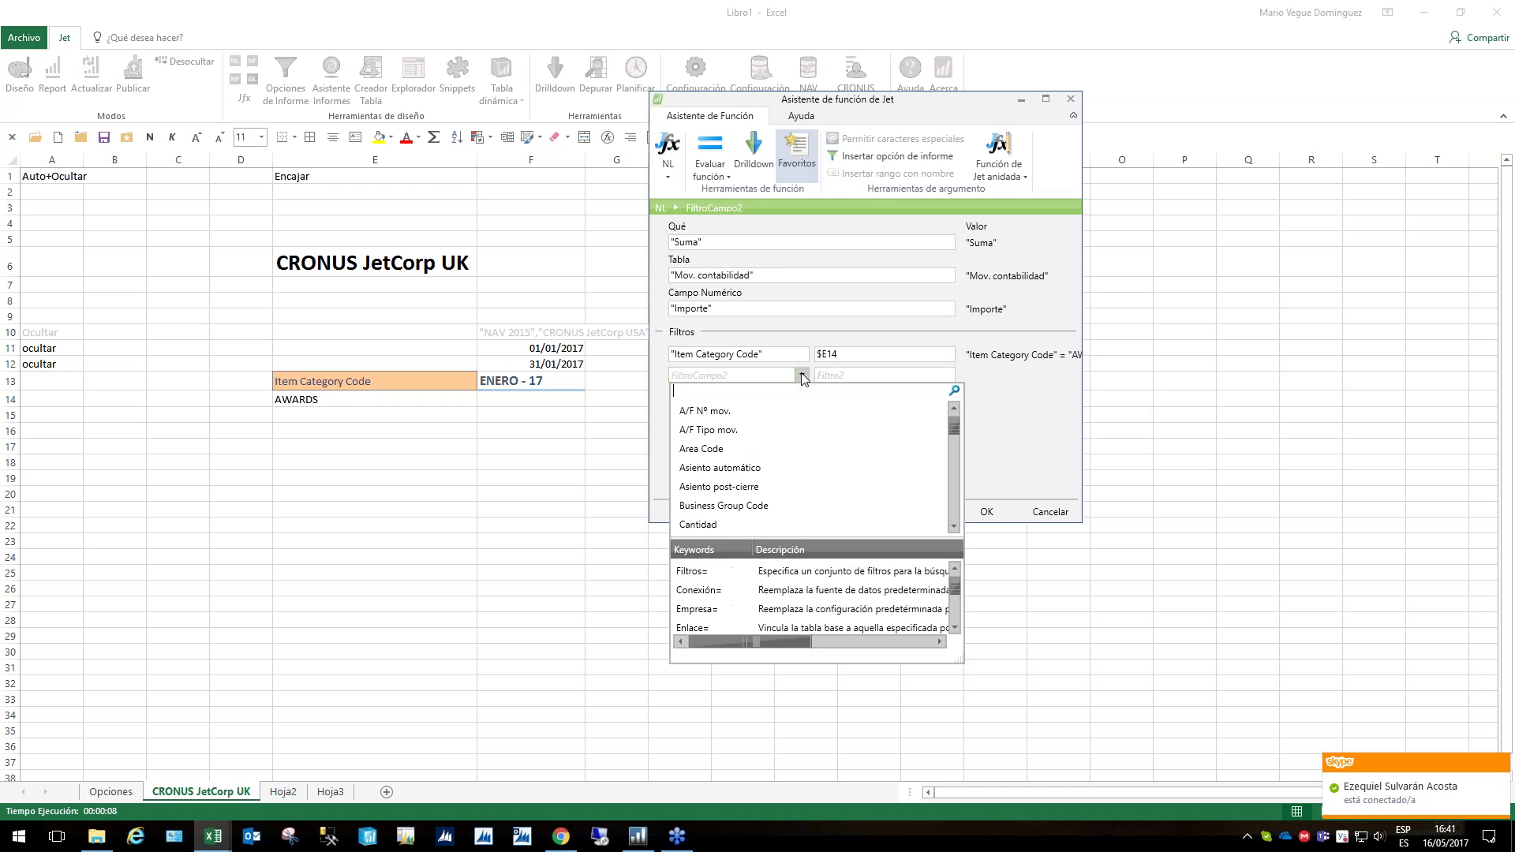
pyautogui.write('tip')
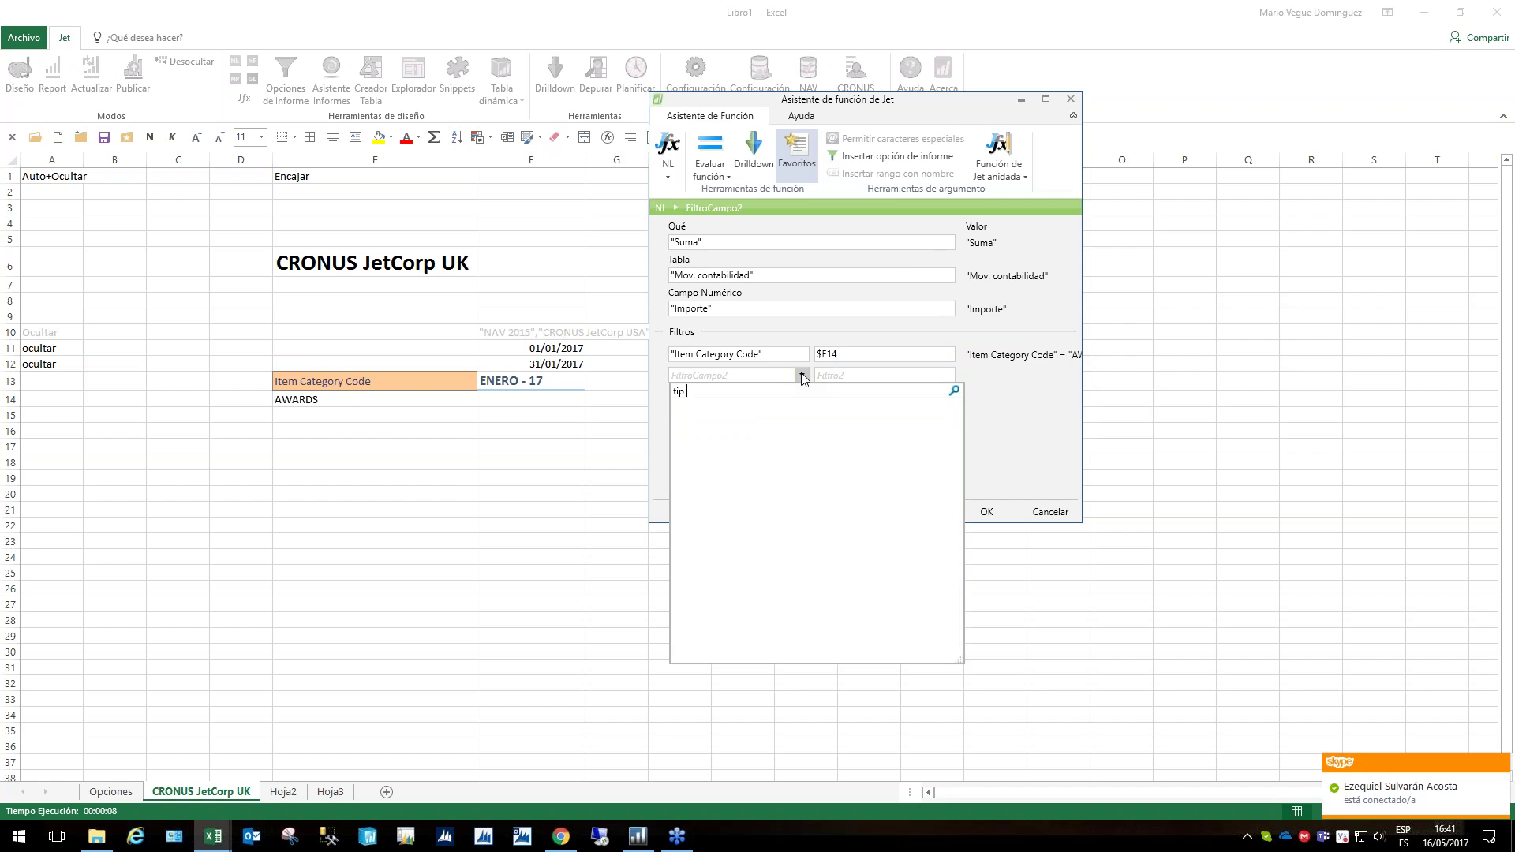
pyautogui.write(' oo d')
pyautogui.press('Return')
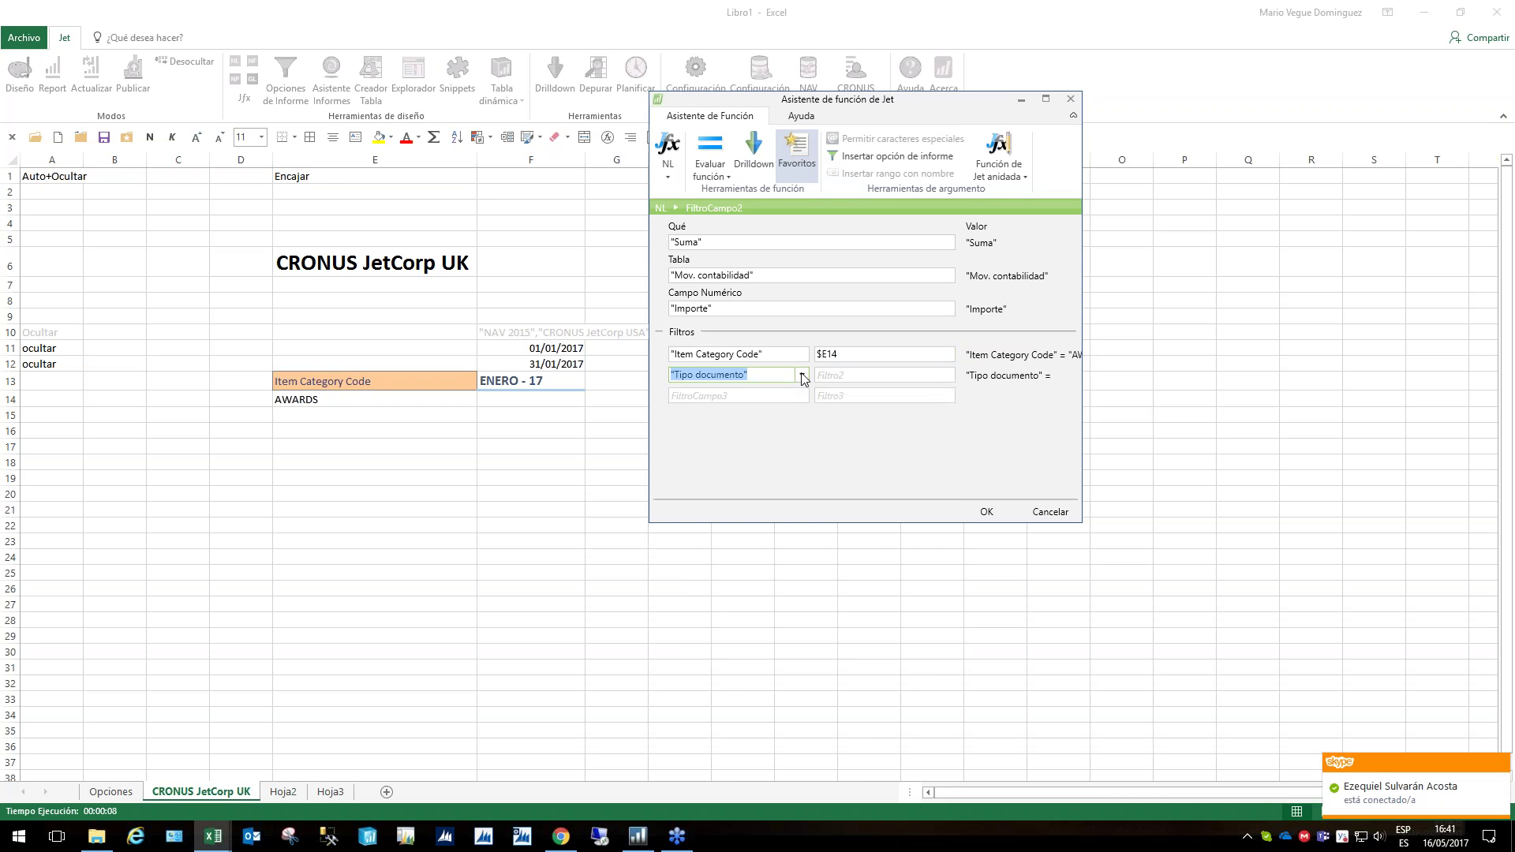
pyautogui.click(948, 377)
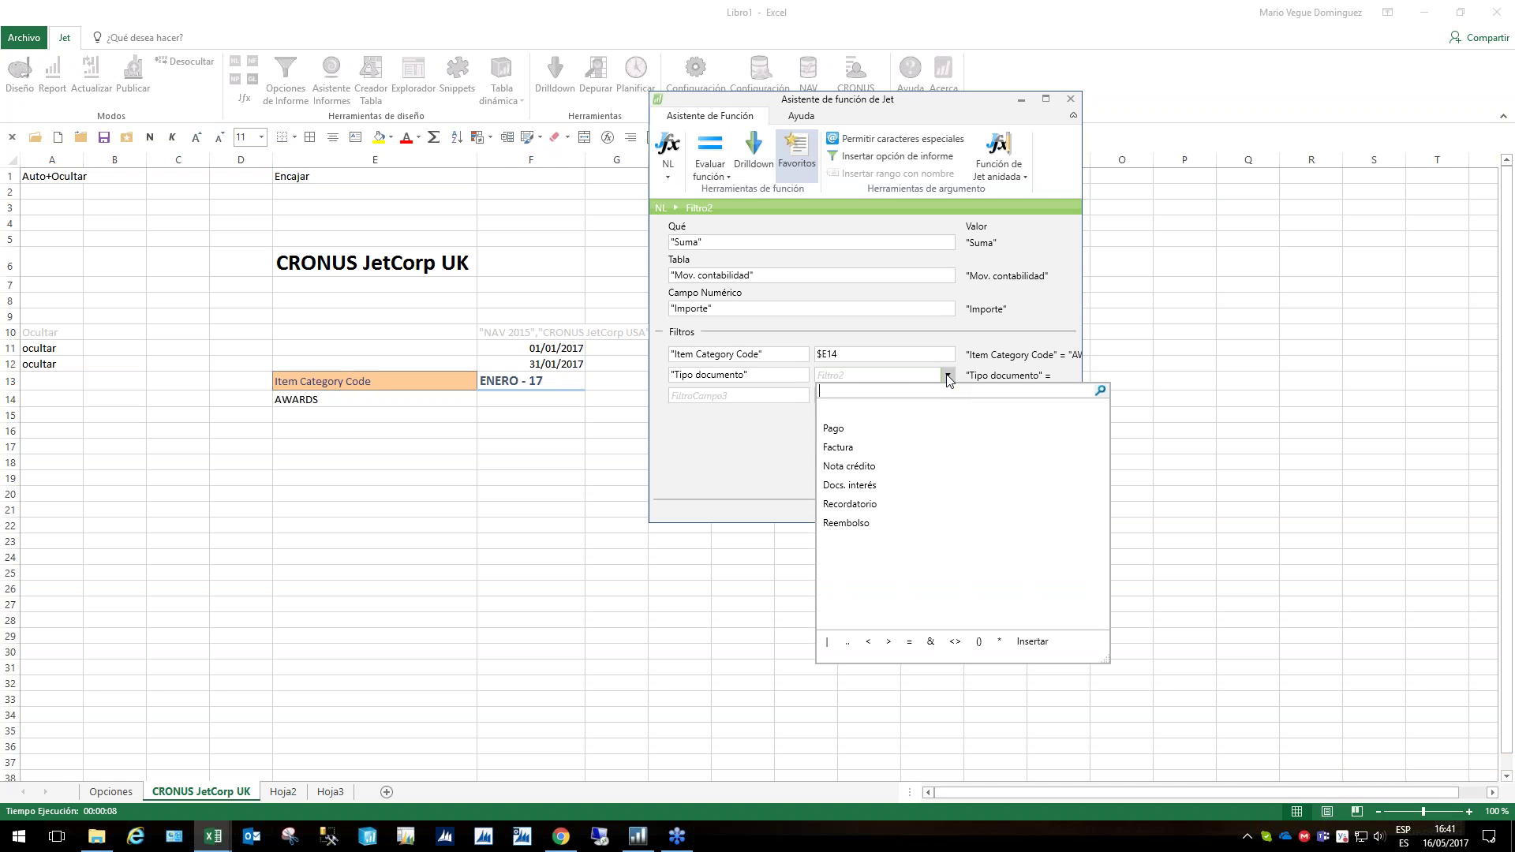
pyautogui.click(843, 447)
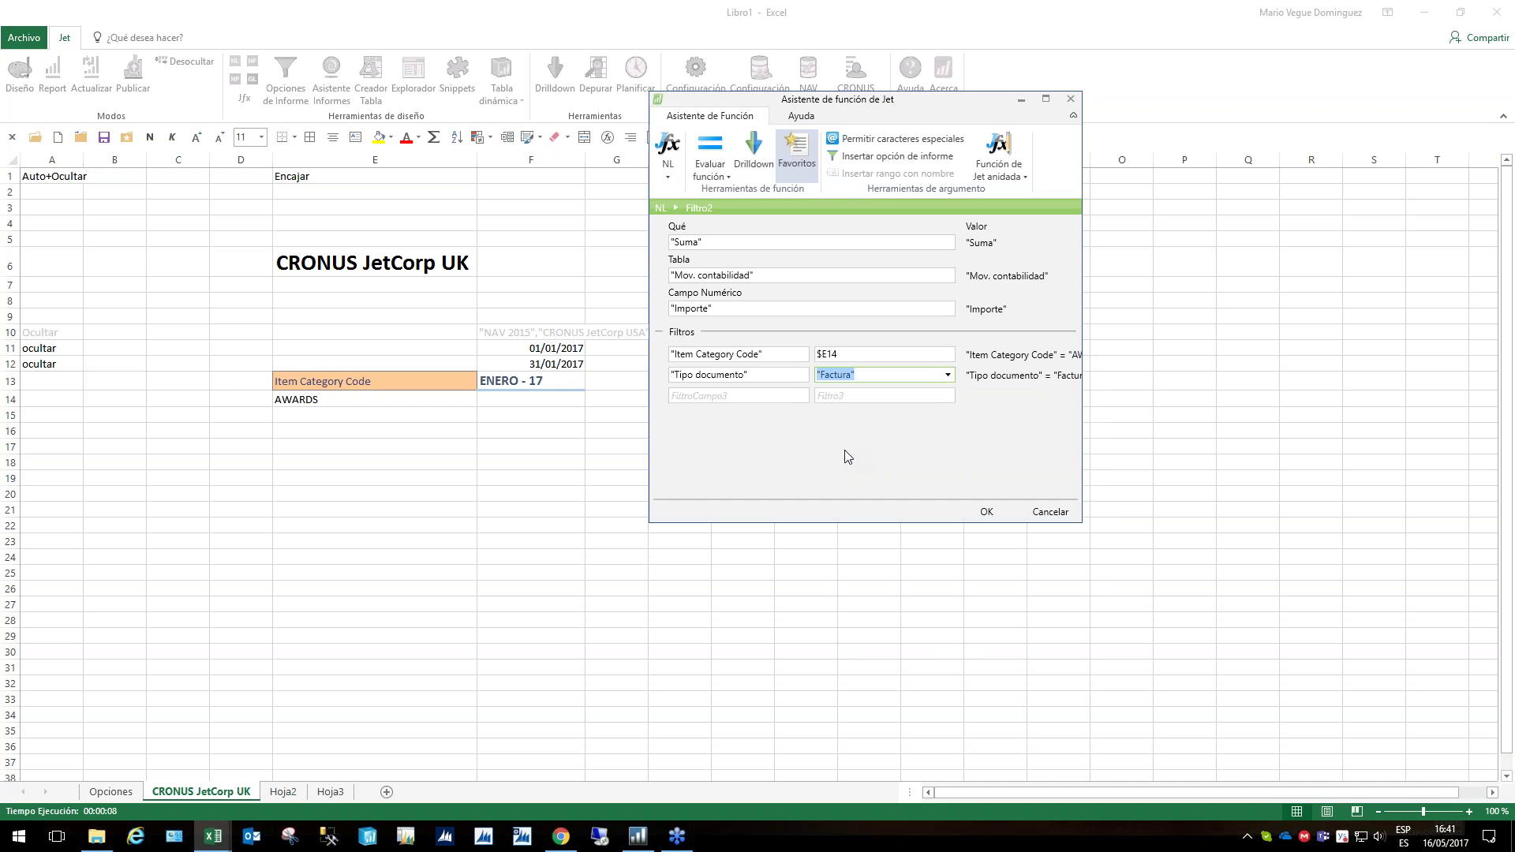
# Drop the extra Fecha registro filter and apply the formula, giving -15532879,07
pyautogui.click(742, 396)
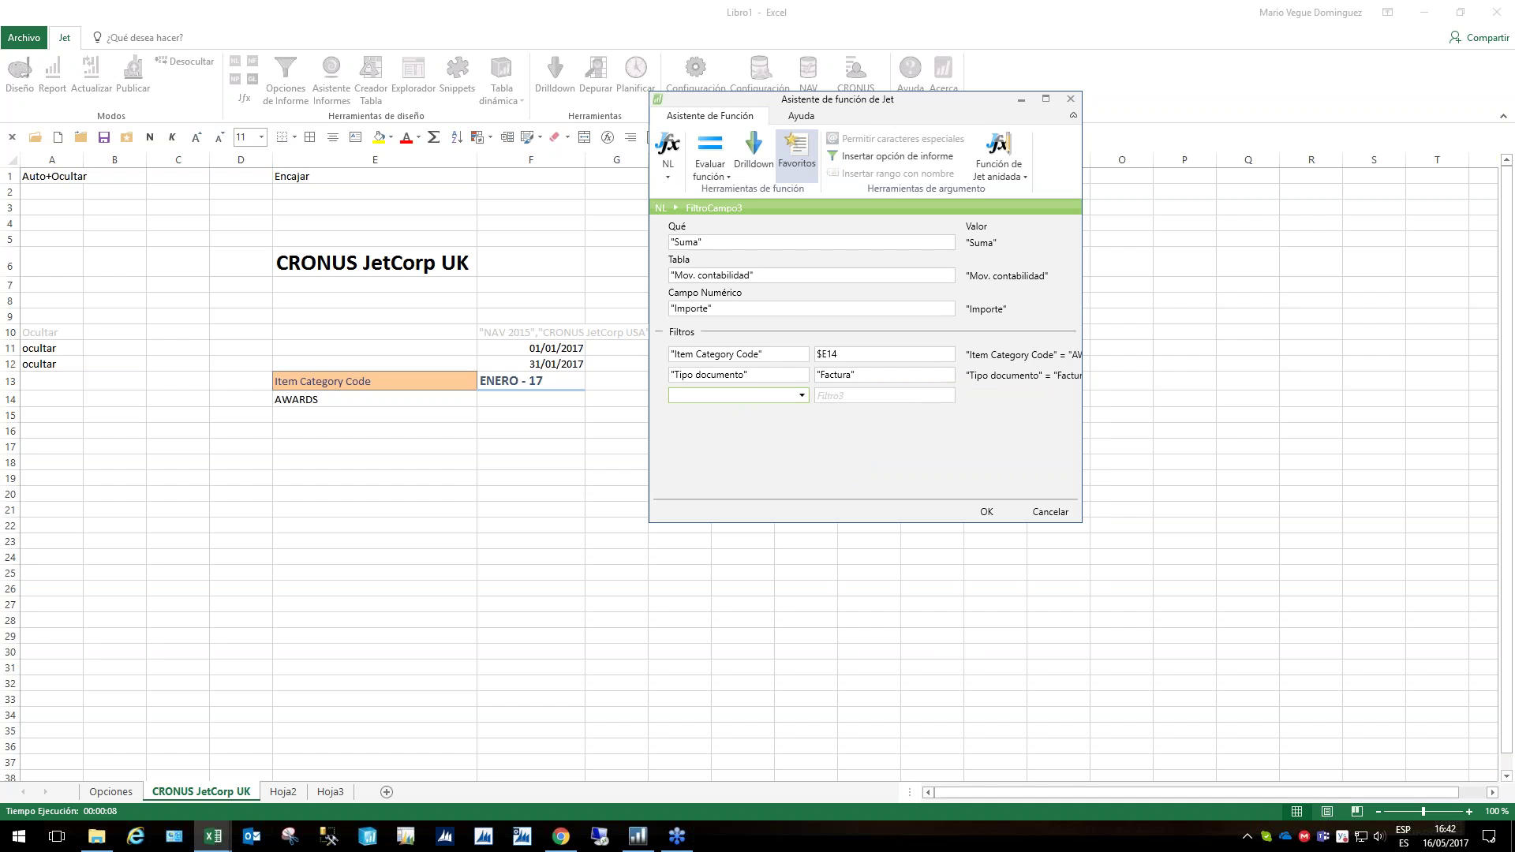
pyautogui.click(802, 397)
pyautogui.write('fecha r')
pyautogui.press('Tab')
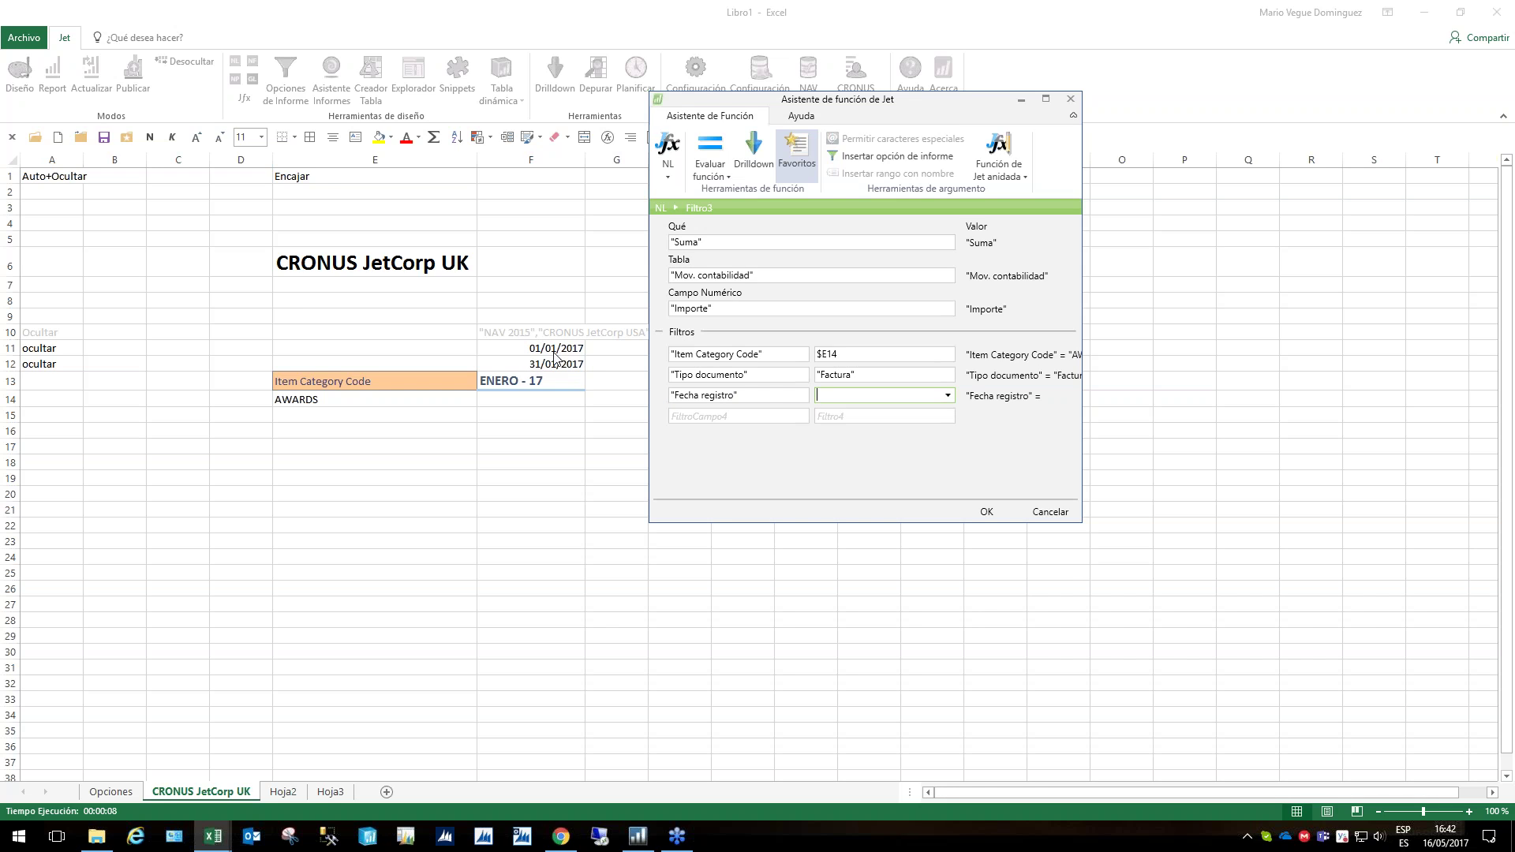
pyautogui.click(768, 395)
pyautogui.press('BackSpace')
pyautogui.click(986, 513)
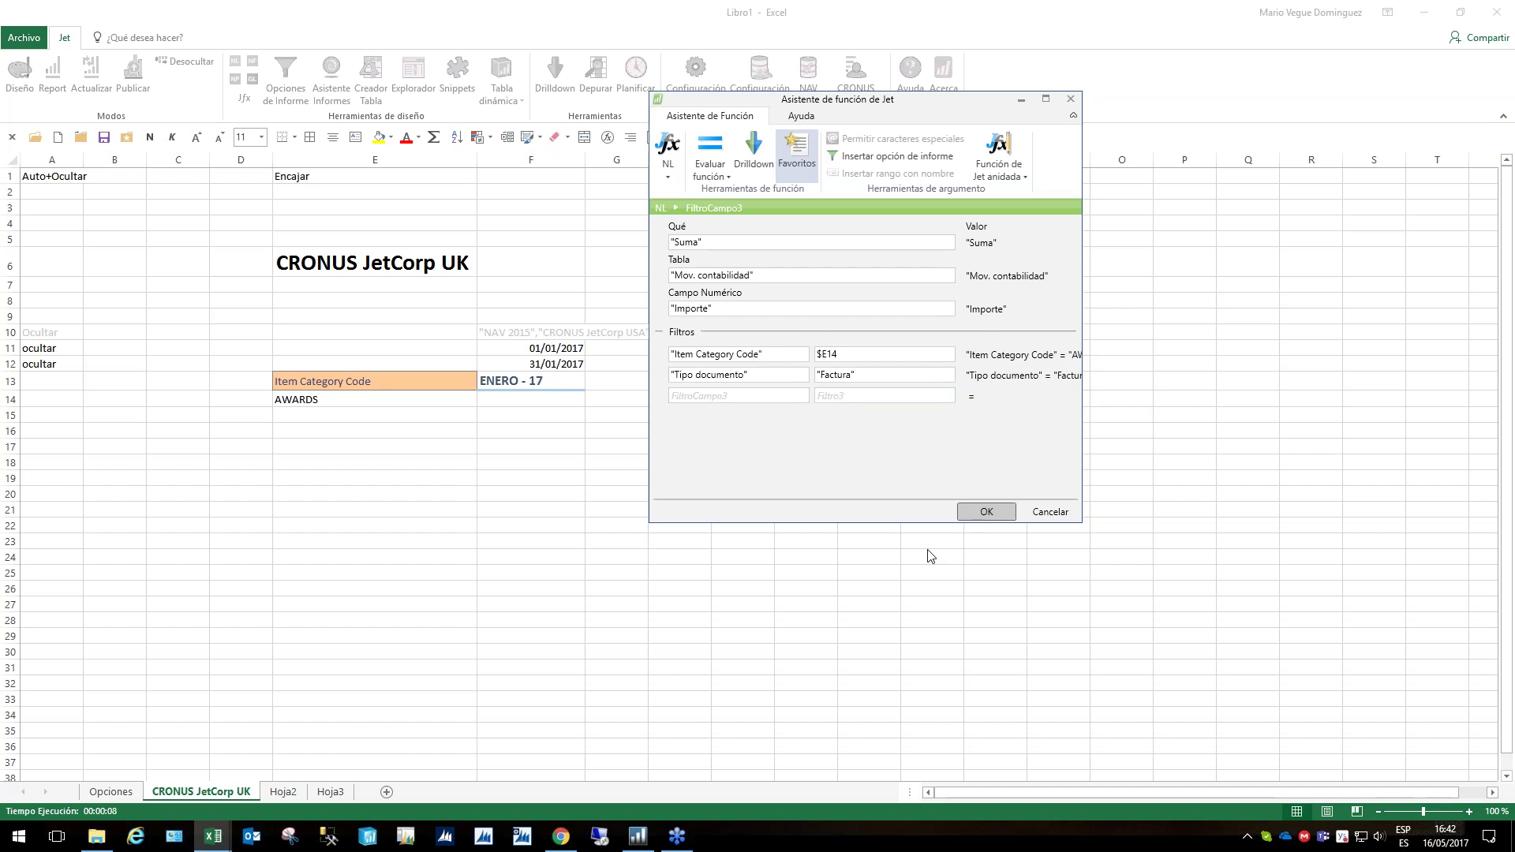
# Review the F11 and F12 date formulas, then start a new NP Jet function in F9
pyautogui.click(544, 385)
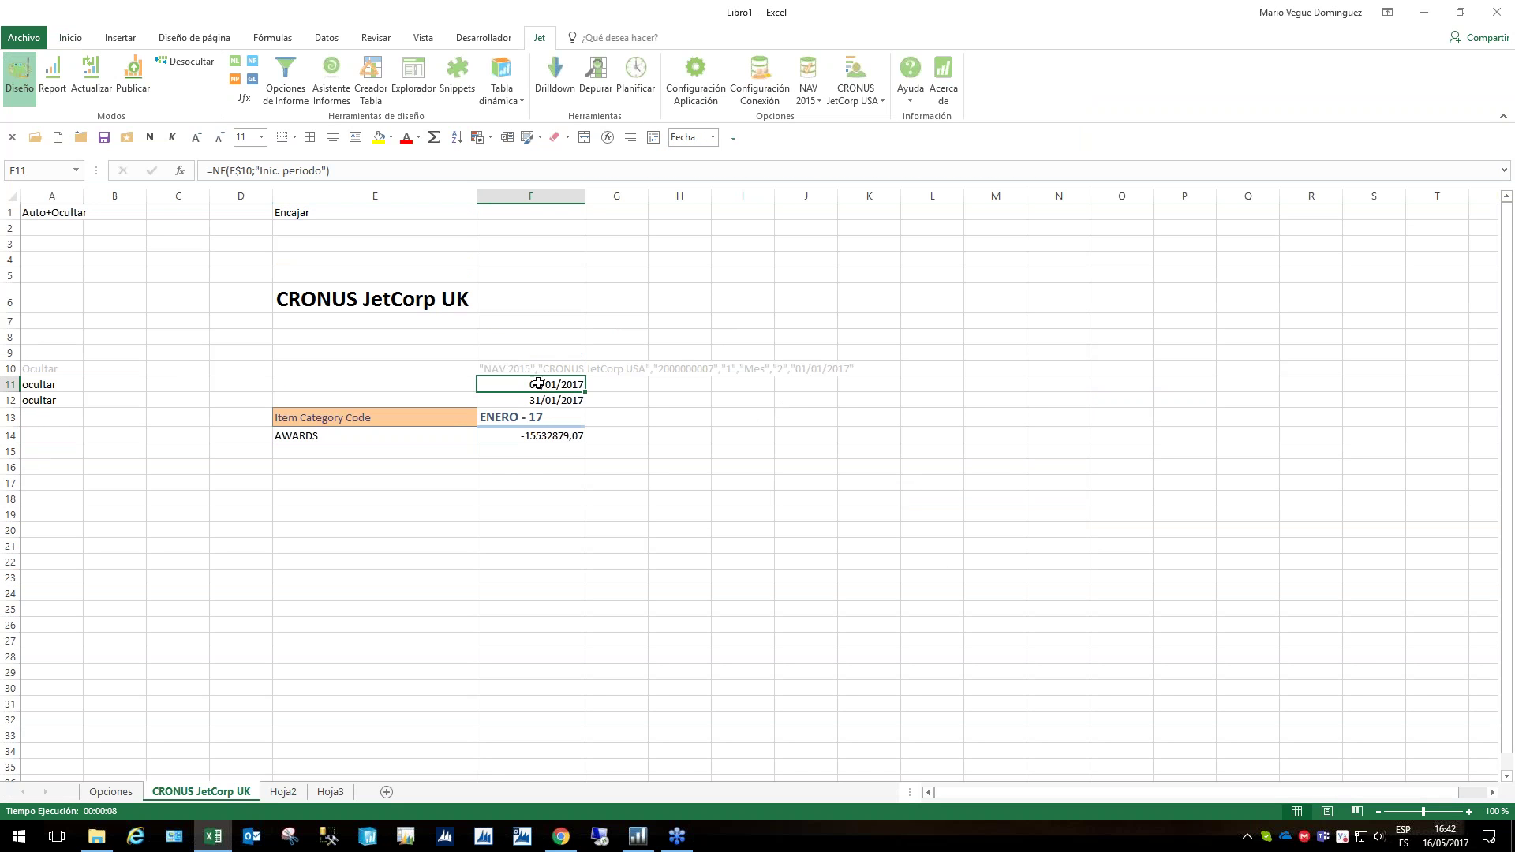
pyautogui.click(557, 402)
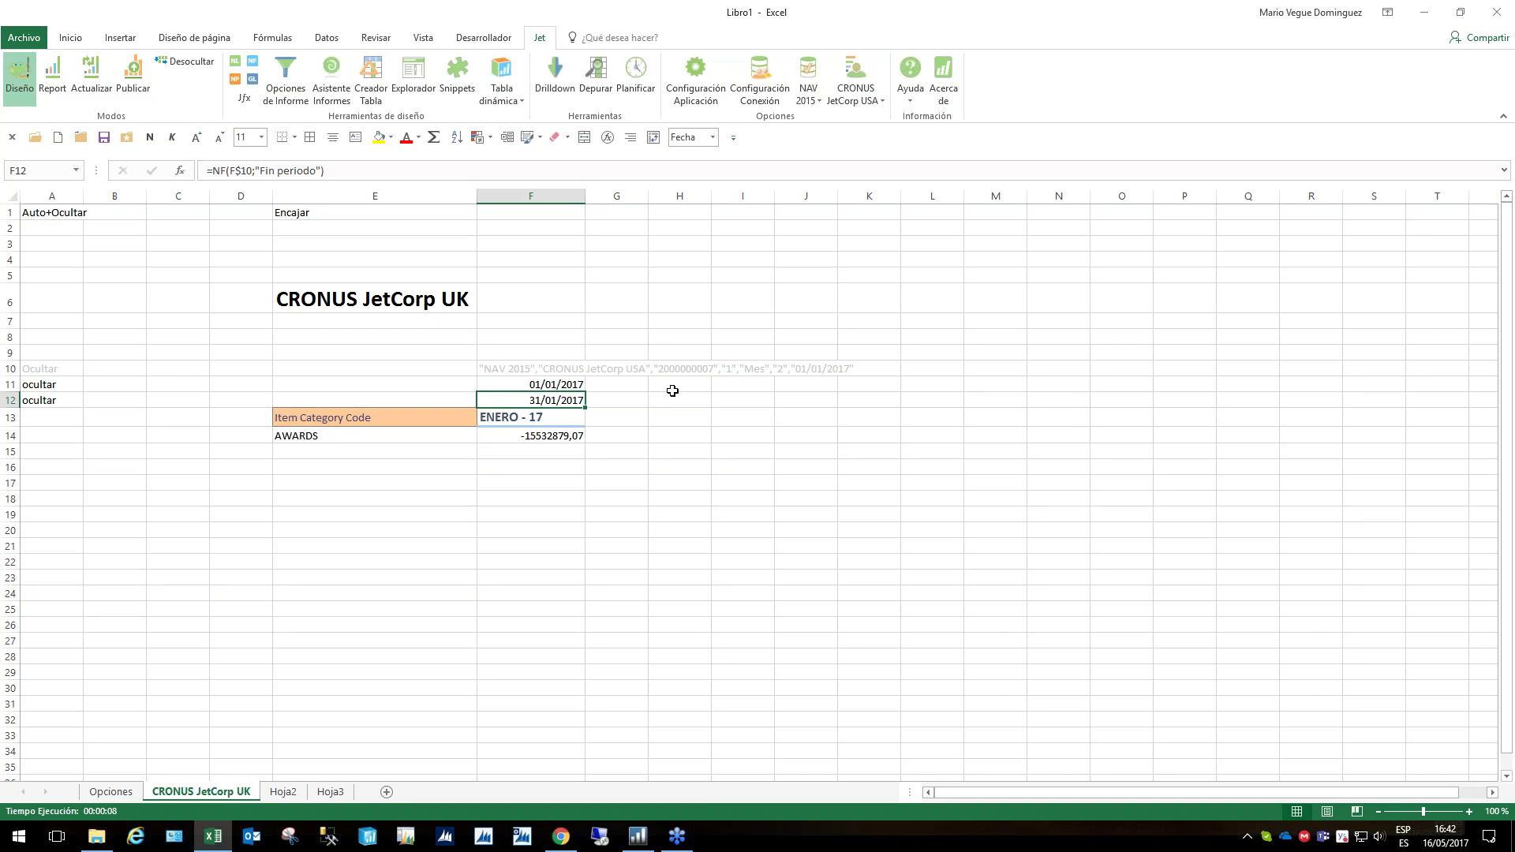
pyautogui.click(553, 380)
pyautogui.click(552, 399)
pyautogui.click(555, 353)
pyautogui.click(238, 78)
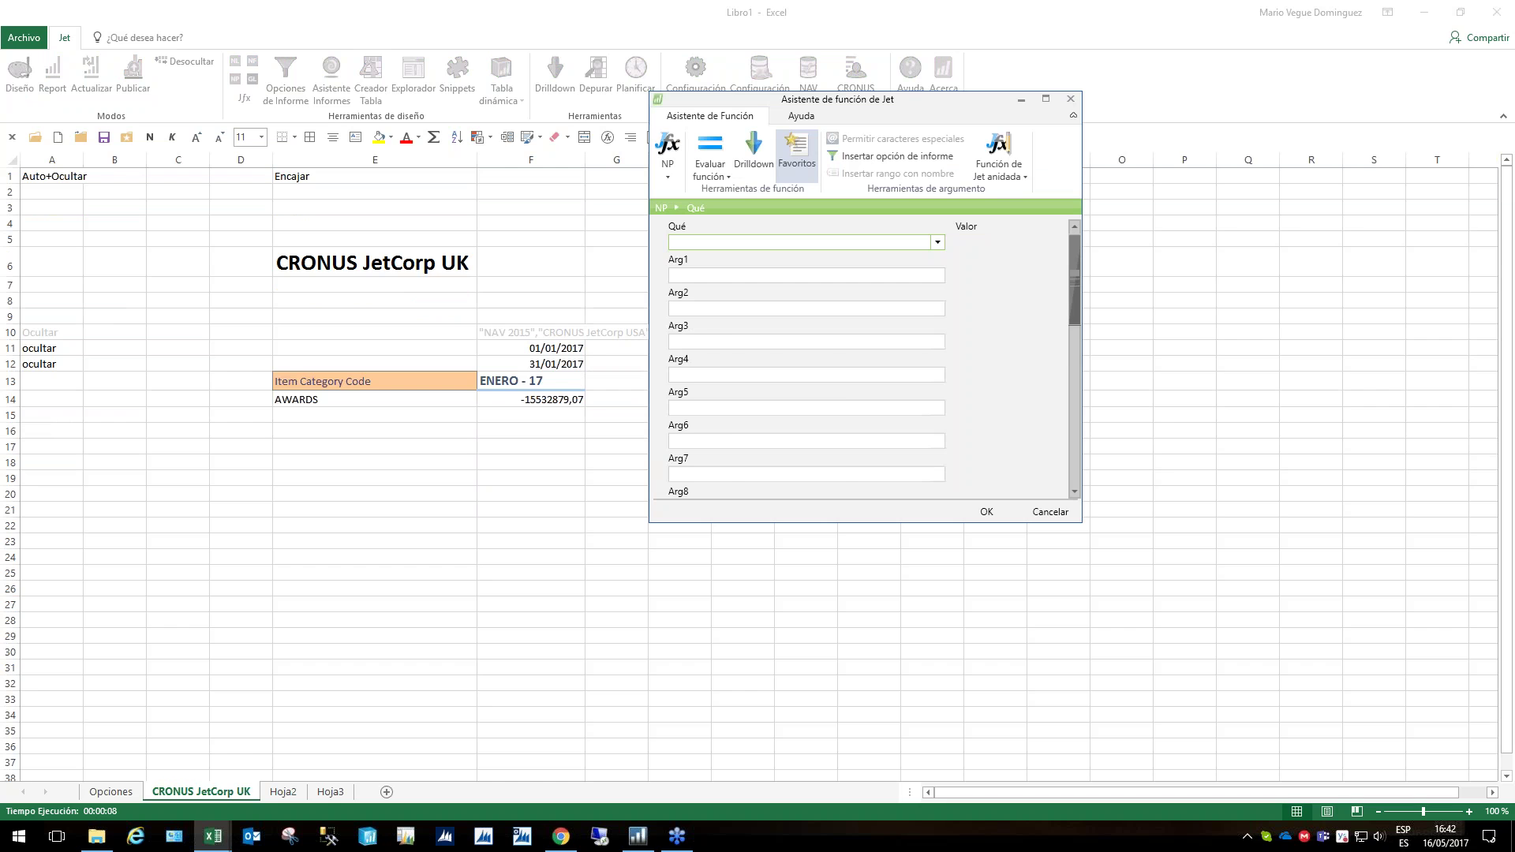
# Make F9 =NP("FiltroFecha";F$11;F$12), showing 01/01/2017..31/01/2017
pyautogui.click(937, 242)
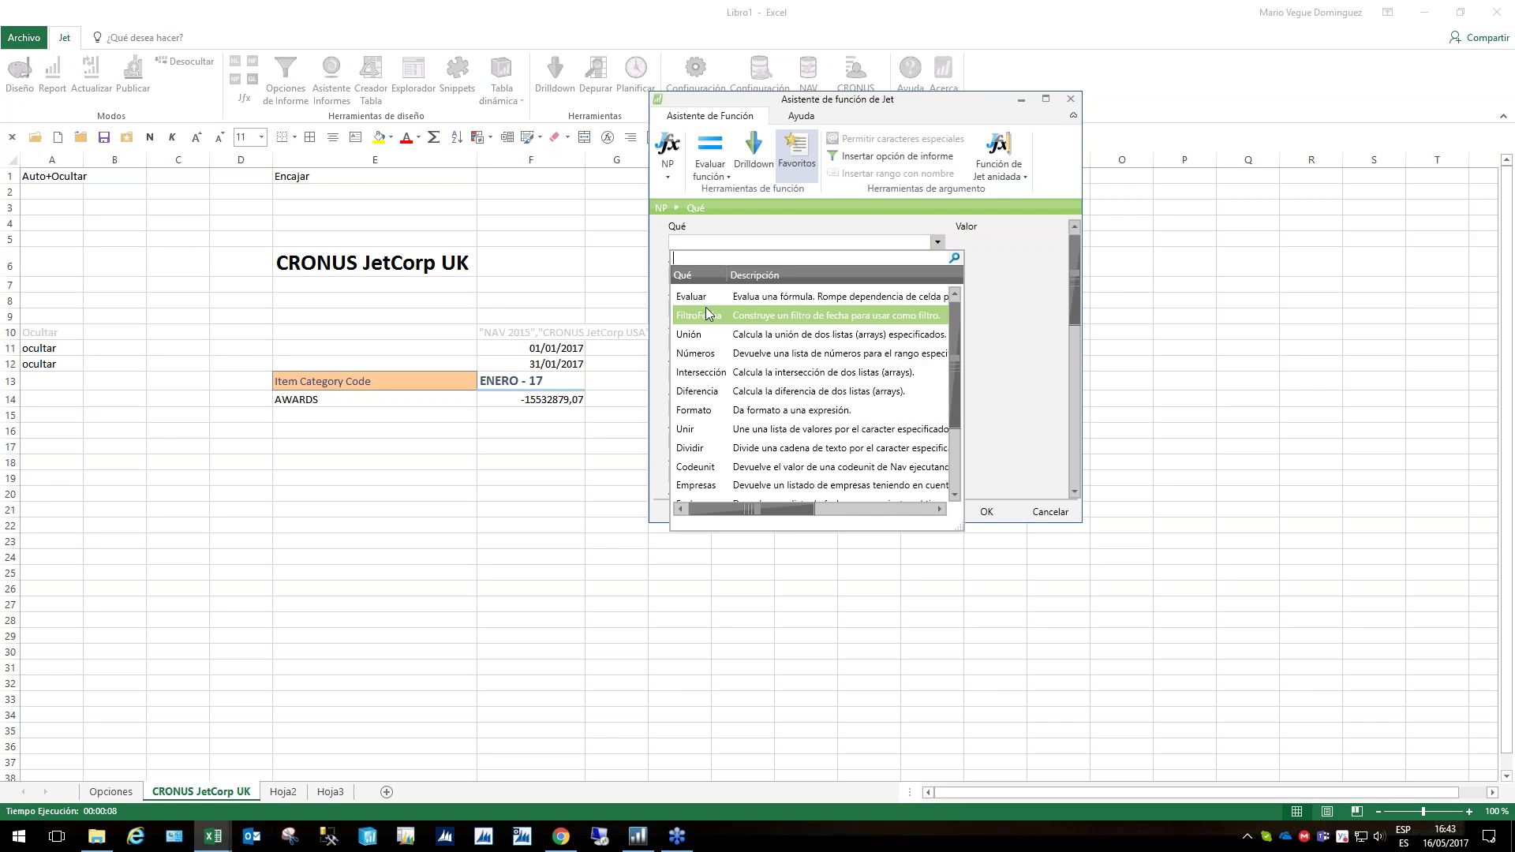
pyautogui.click(704, 316)
pyautogui.click(709, 275)
pyautogui.click(557, 348)
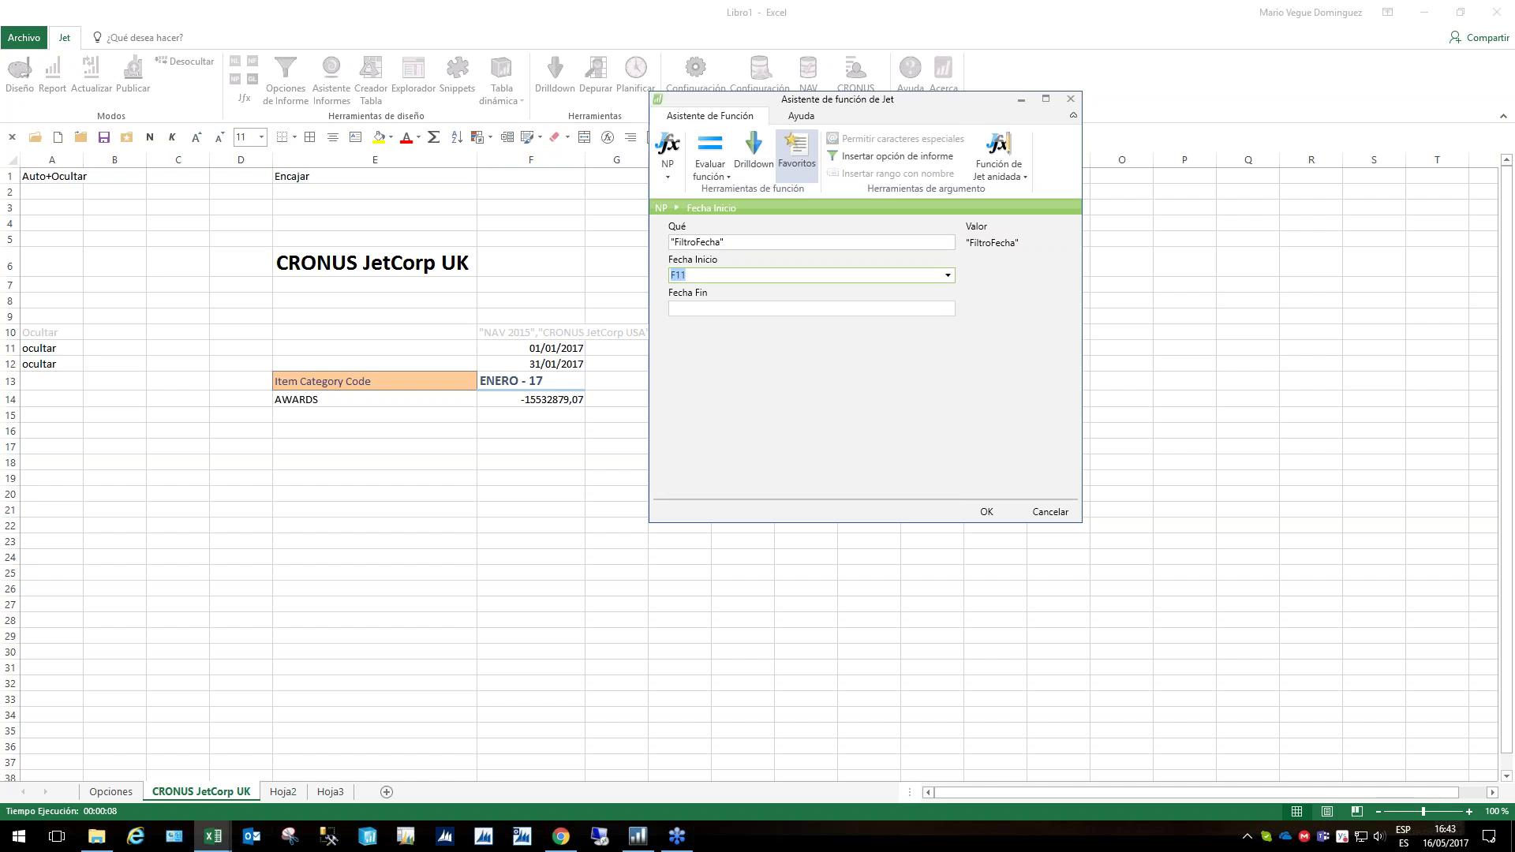
pyautogui.press('F4')
pyautogui.press('F4')
pyautogui.press('Tab')
pyautogui.click(558, 364)
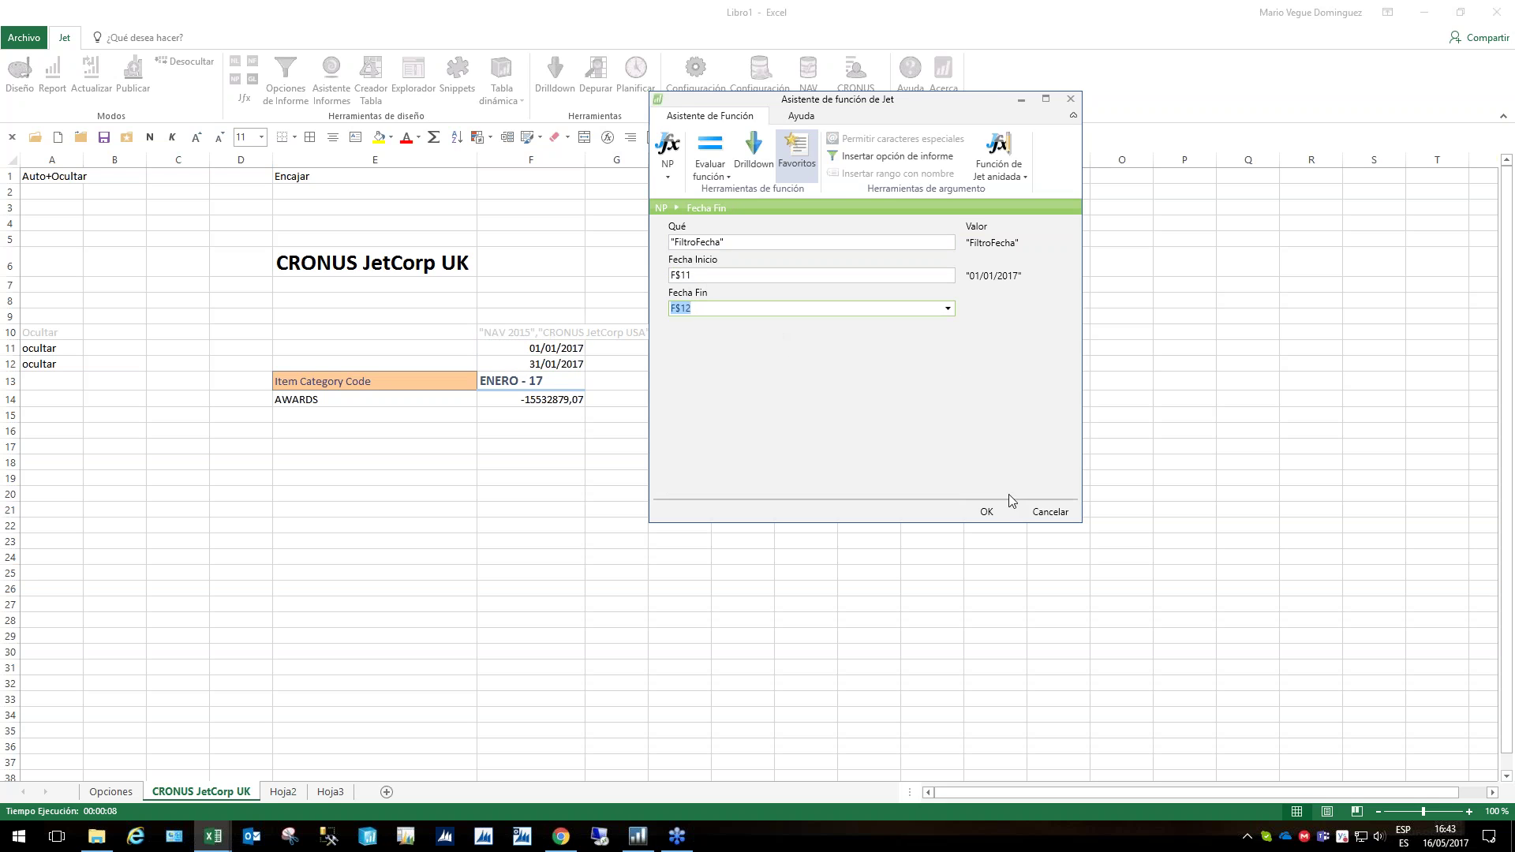
pyautogui.click(985, 511)
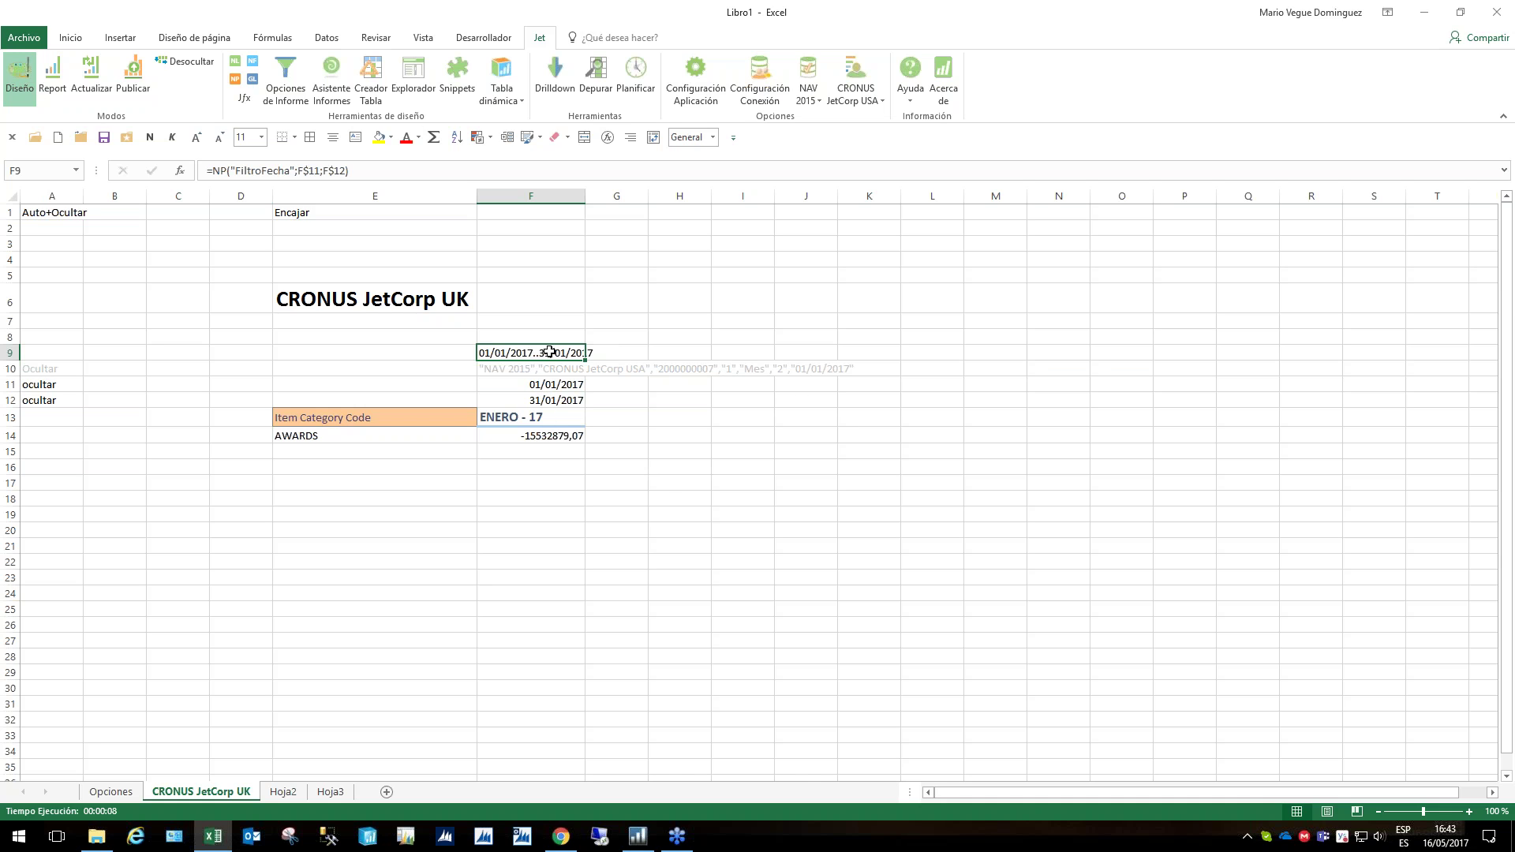
# Add a Fecha registro = F$9 filter to F14's sum, giving -513127,86 for AWARDS
pyautogui.click(546, 436)
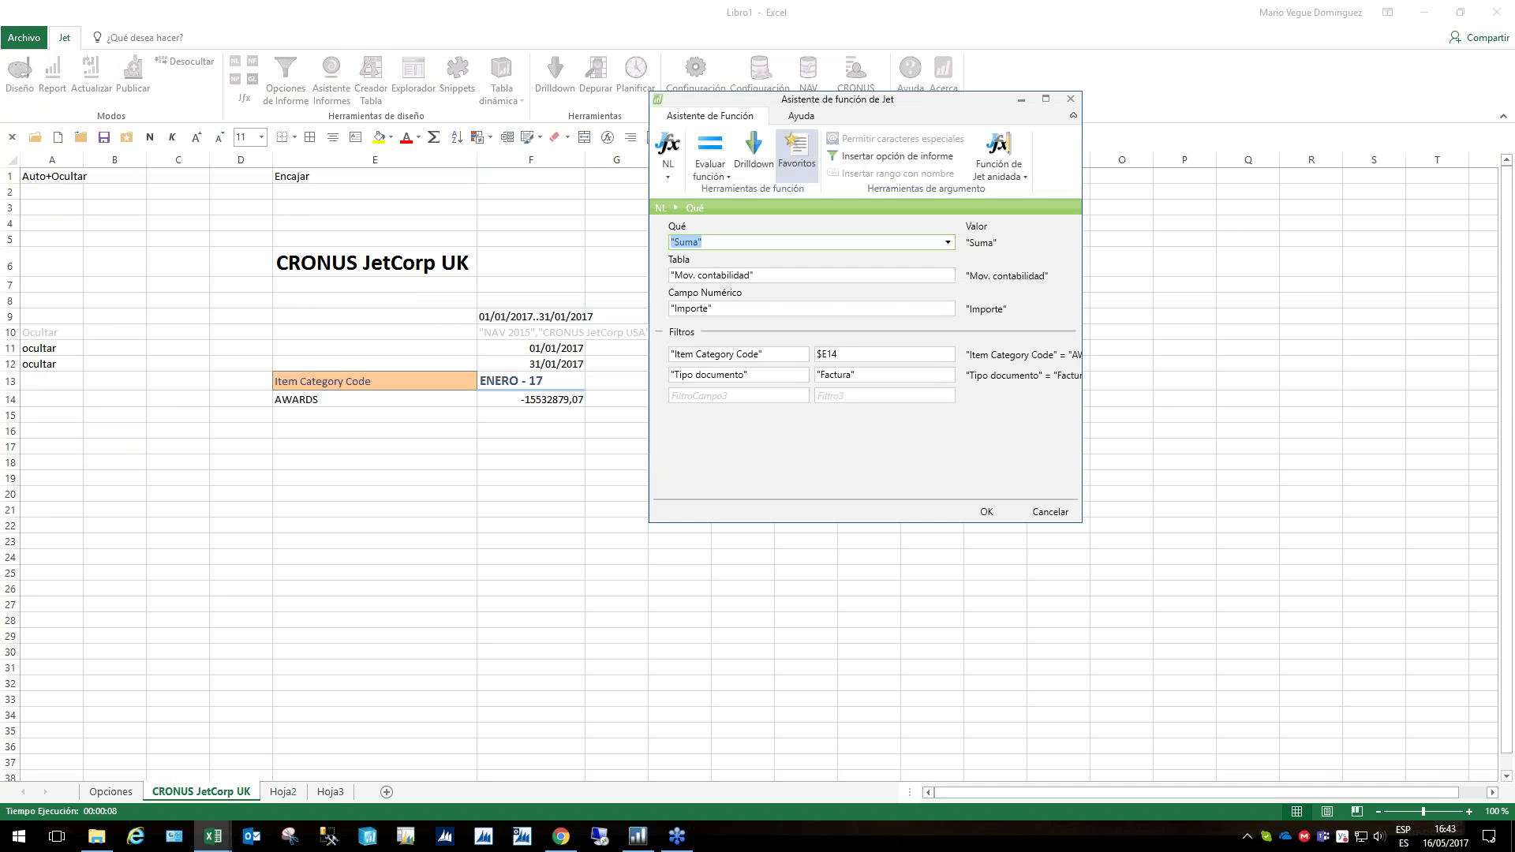
pyautogui.click(734, 395)
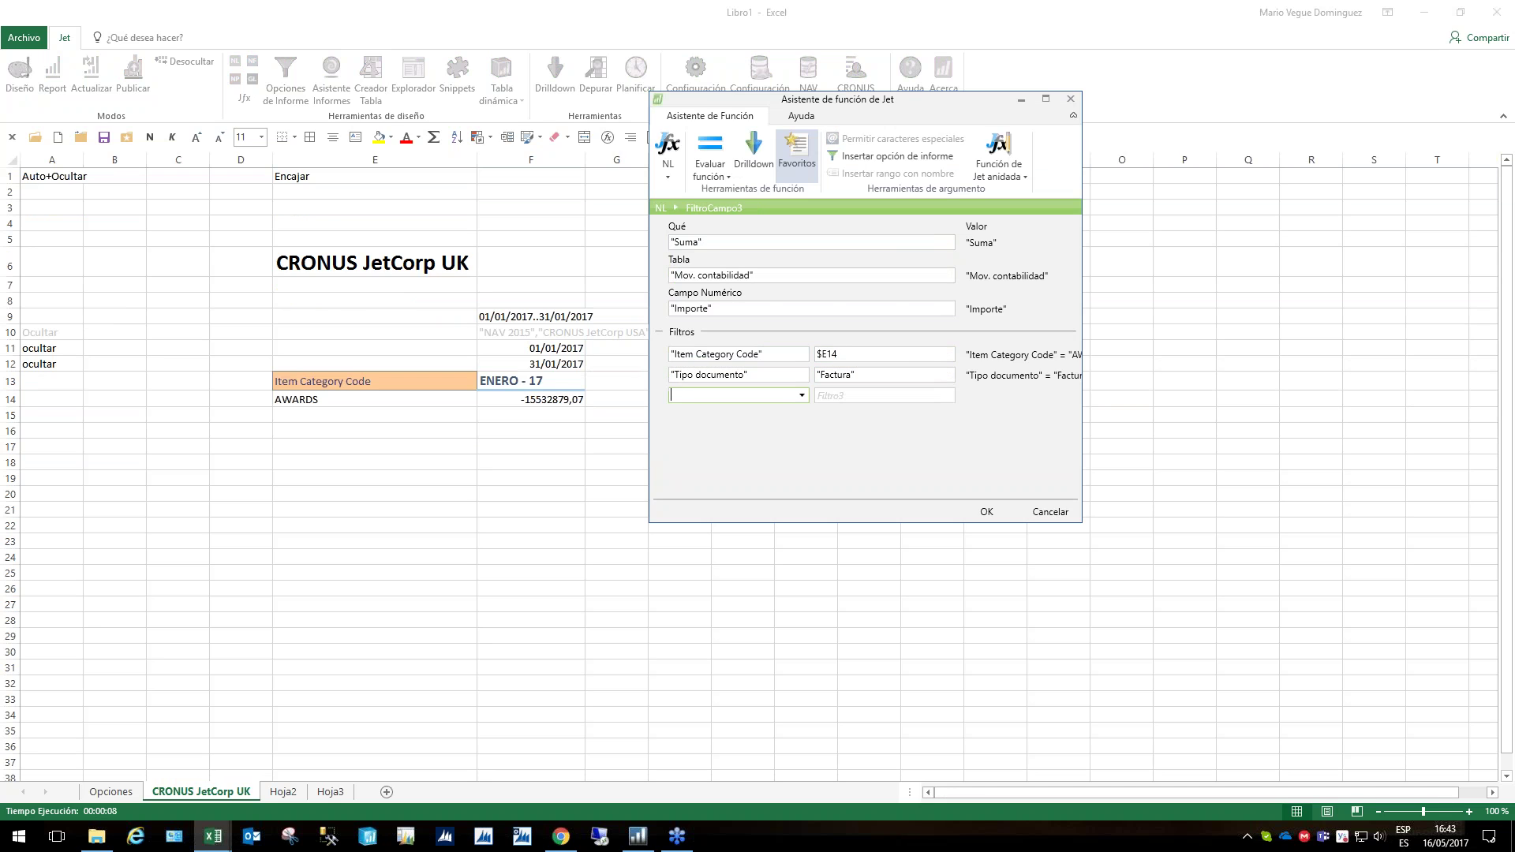
pyautogui.write('fecha re')
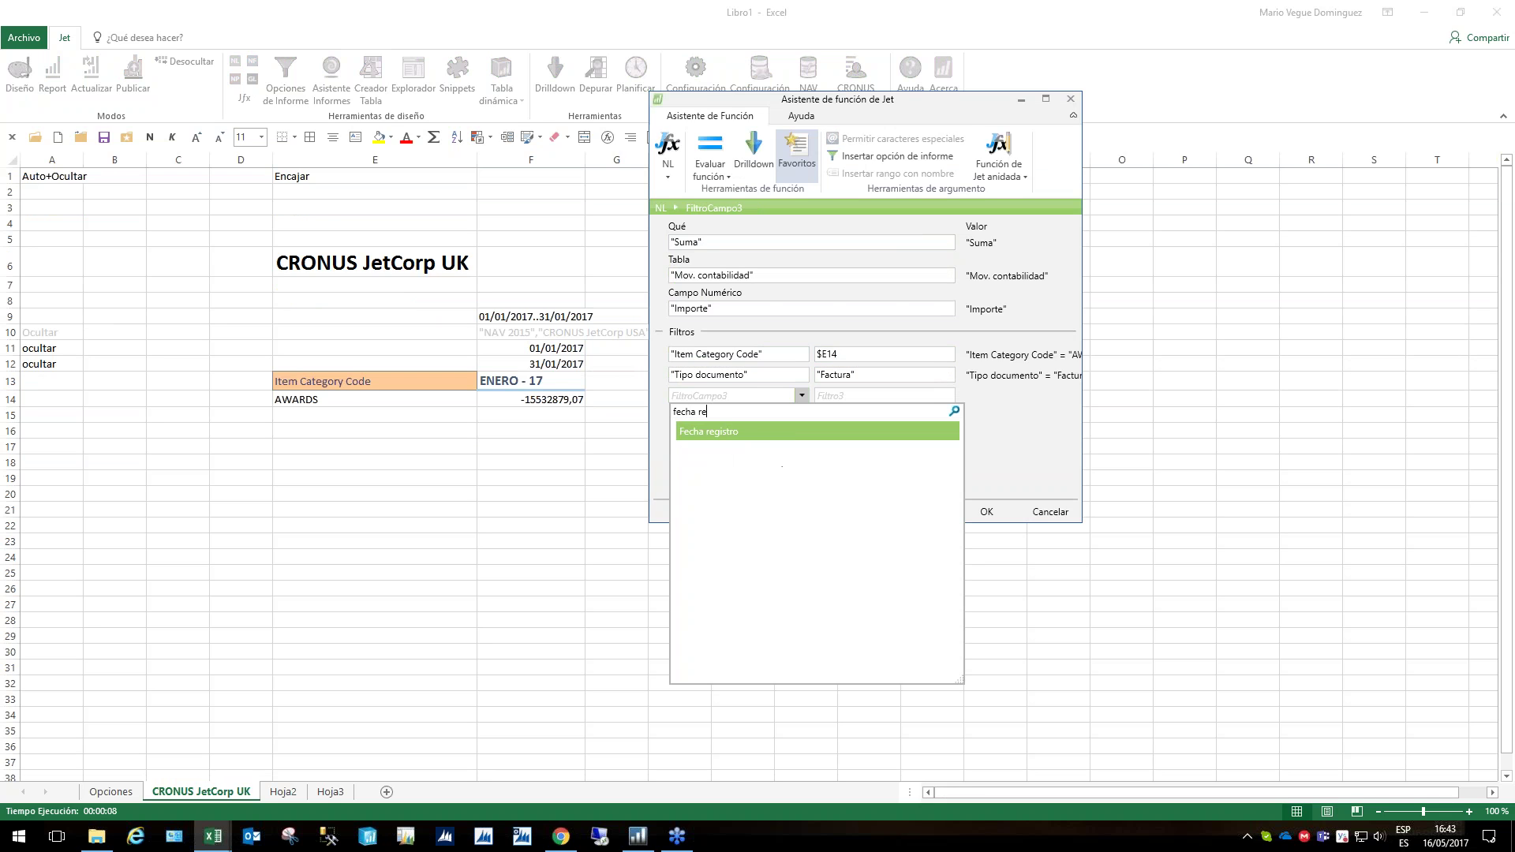
pyautogui.press('Return')
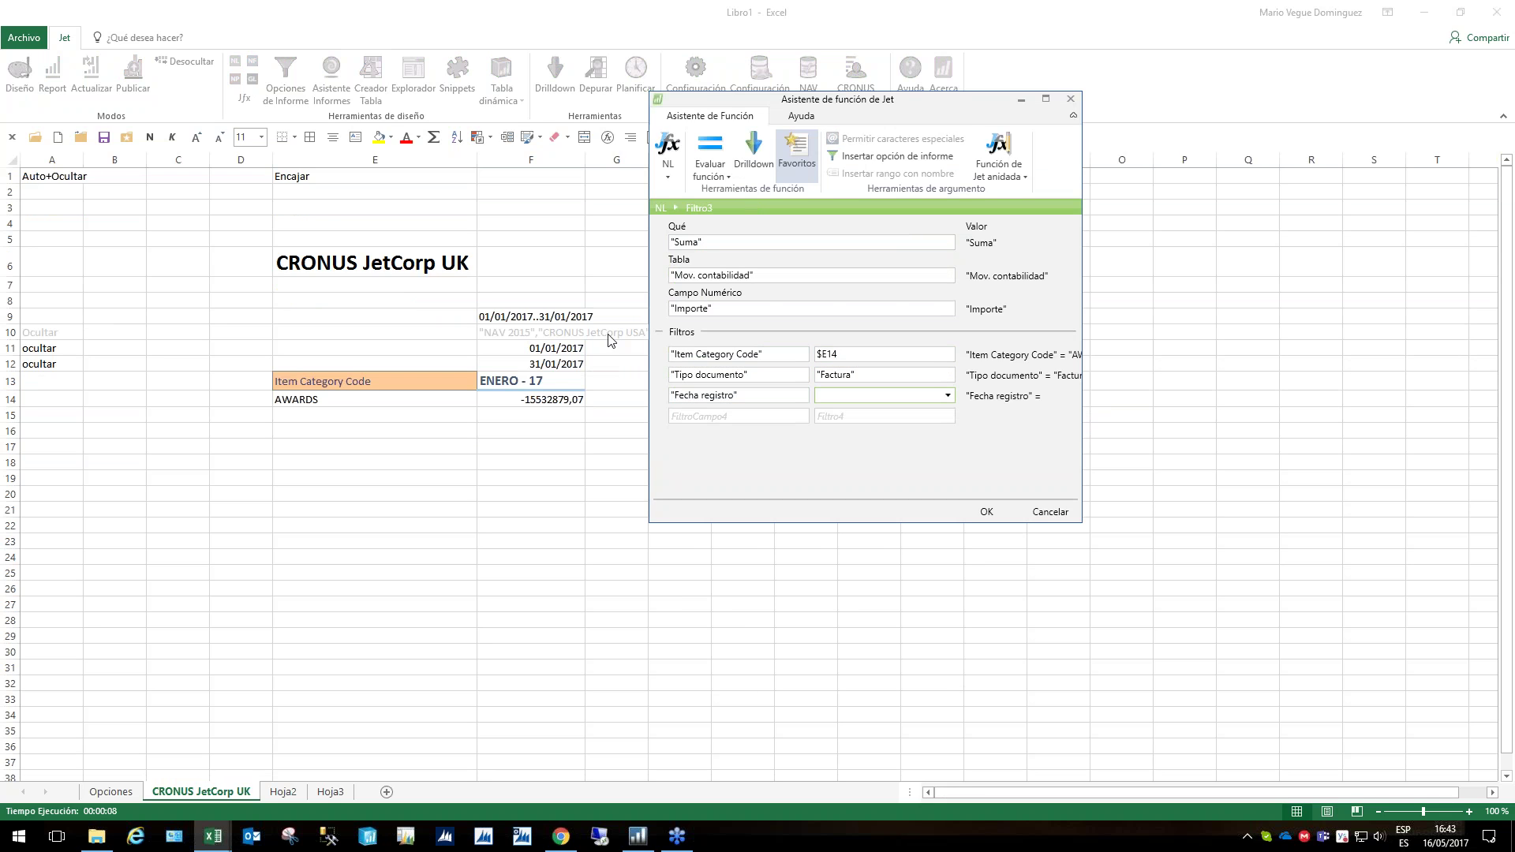
pyautogui.click(506, 319)
pyautogui.click(986, 511)
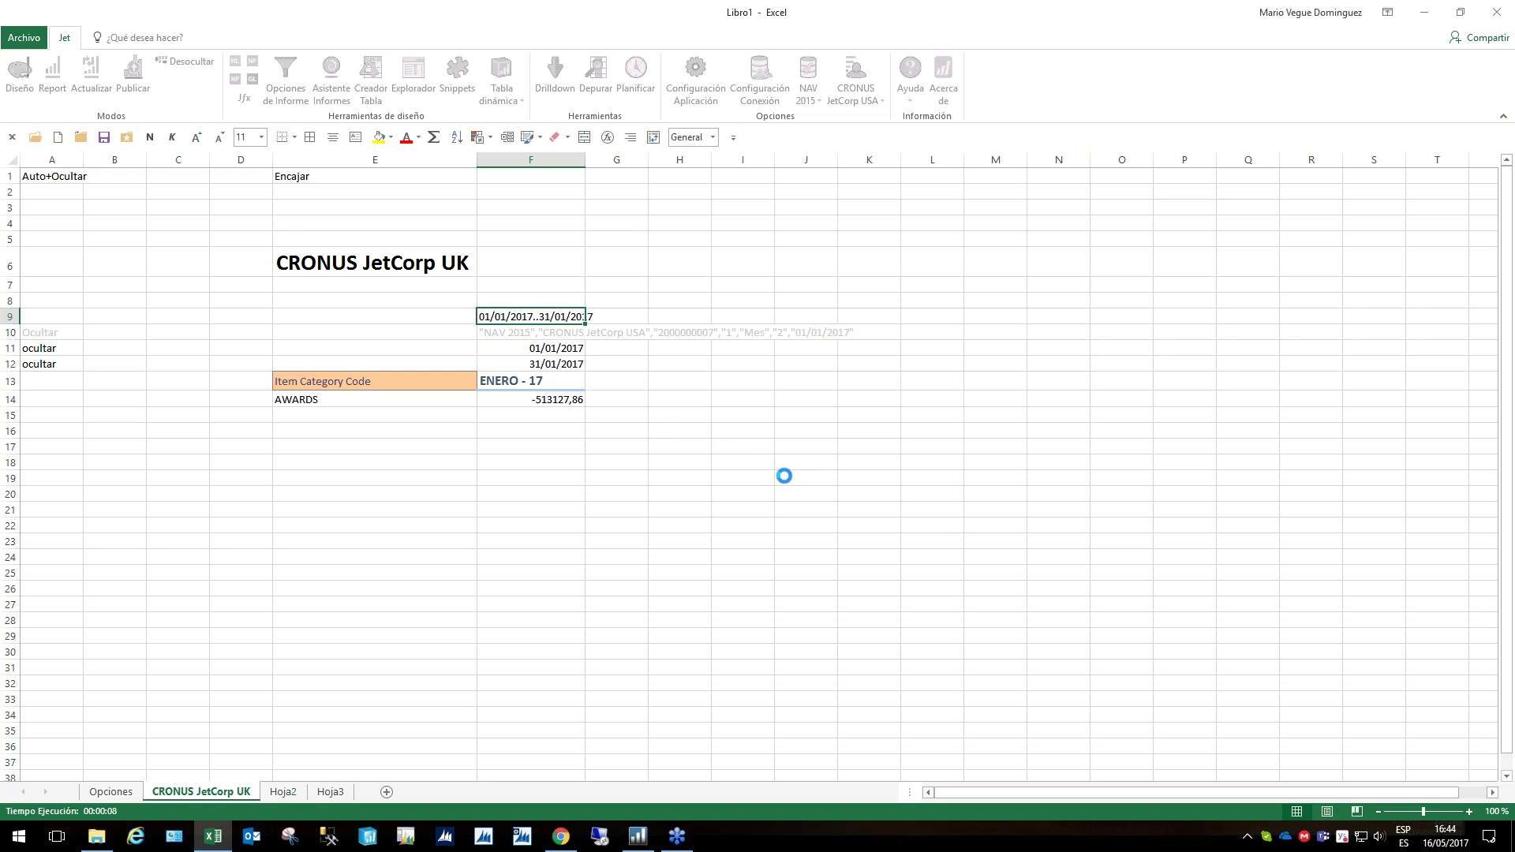
# Check the company name formula in E6 and reselect the AWARDS total in F14
pyautogui.moveTo(534, 433)
pyautogui.mouseDown()
pyautogui.moveTo(1298, 644)
pyautogui.moveTo(1322, 673)
pyautogui.mouseUp()
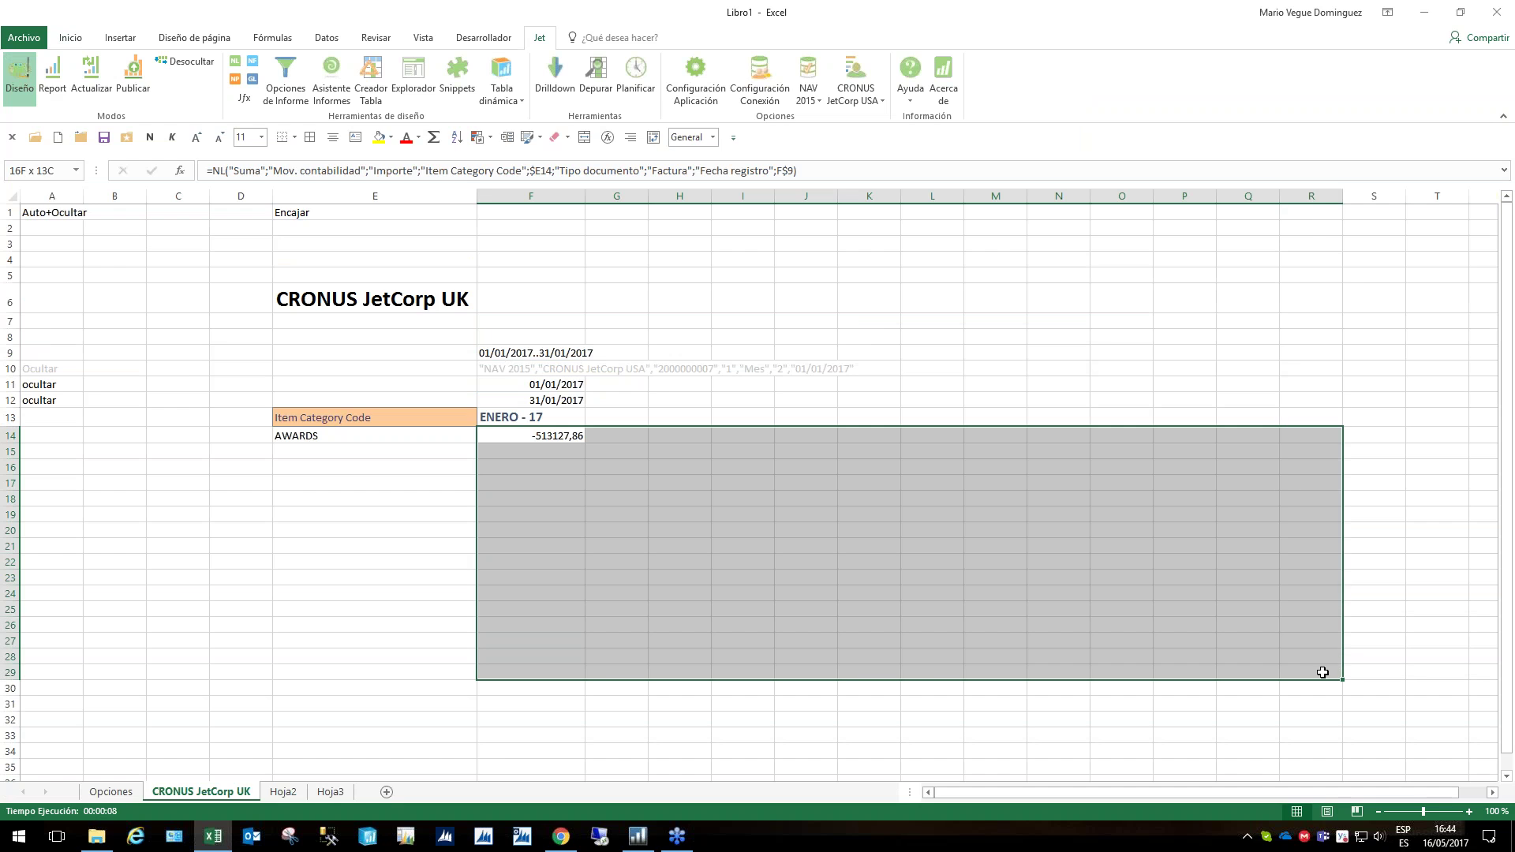
pyautogui.click(558, 438)
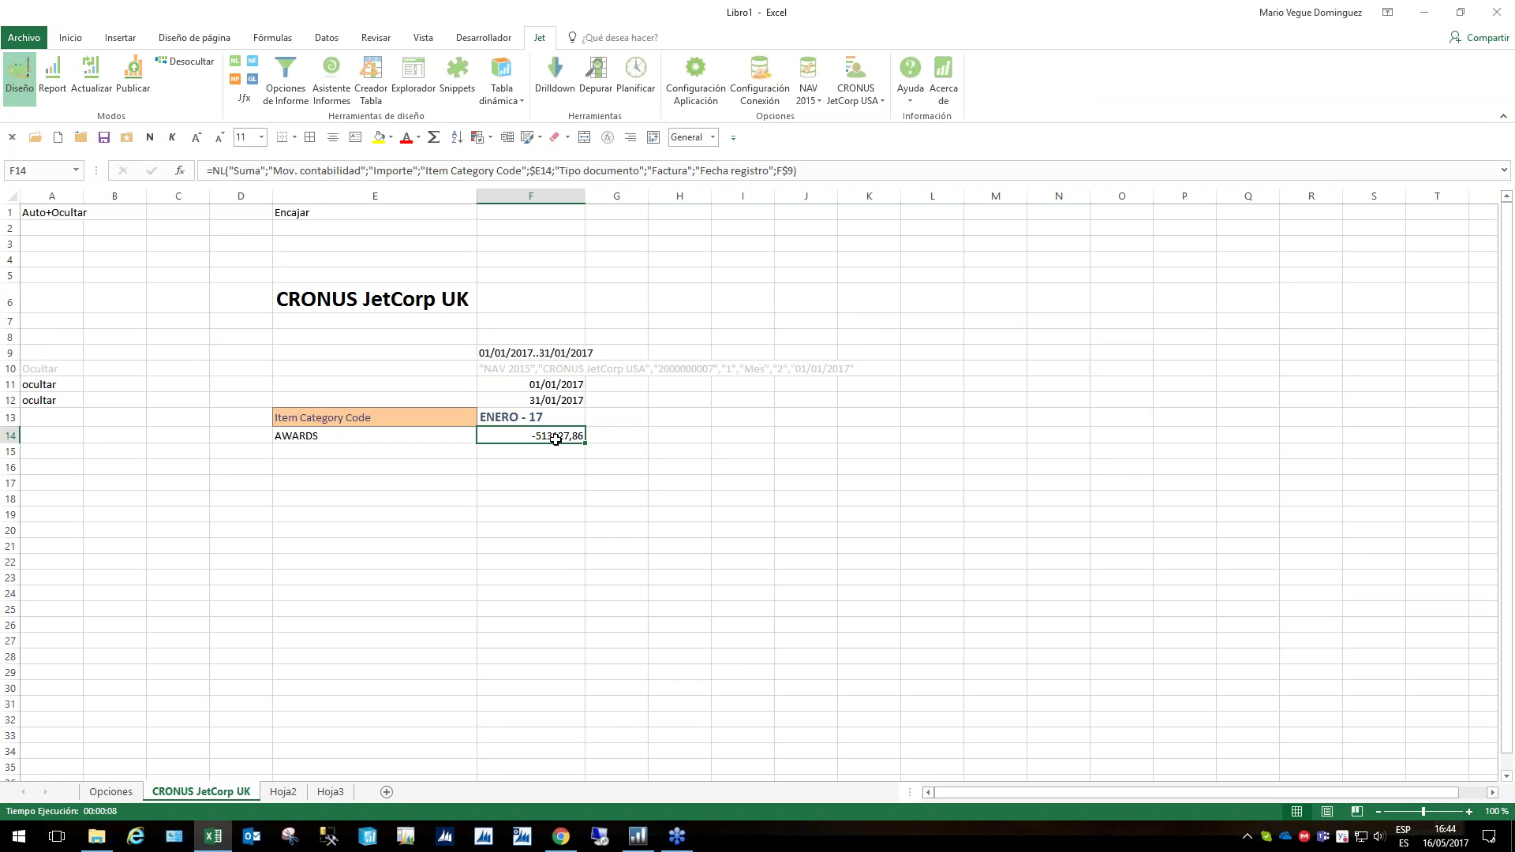
pyautogui.rightClick(561, 439)
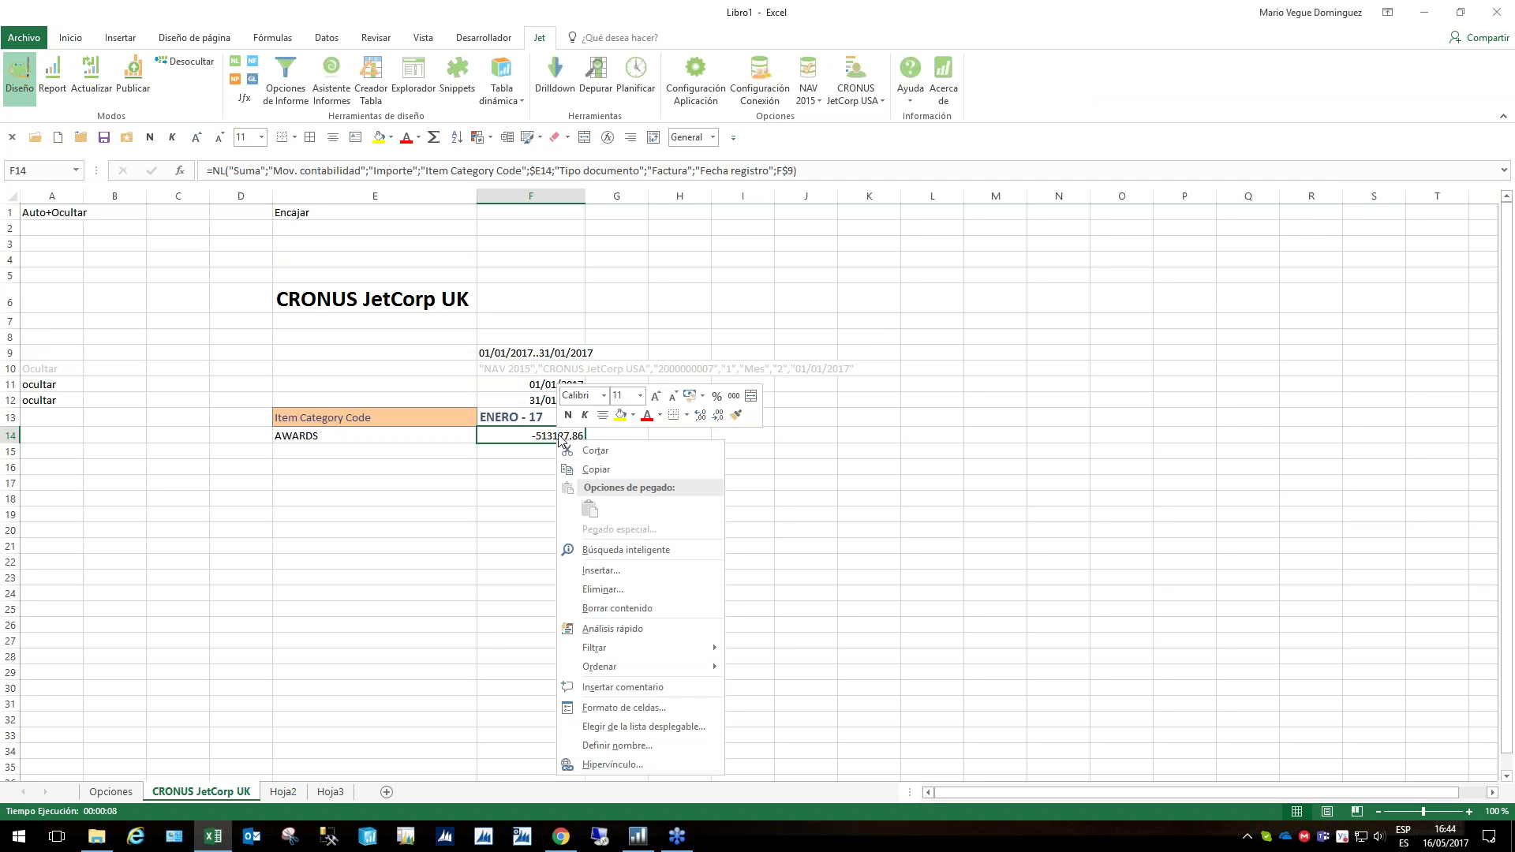
pyautogui.click(501, 435)
pyautogui.click(365, 298)
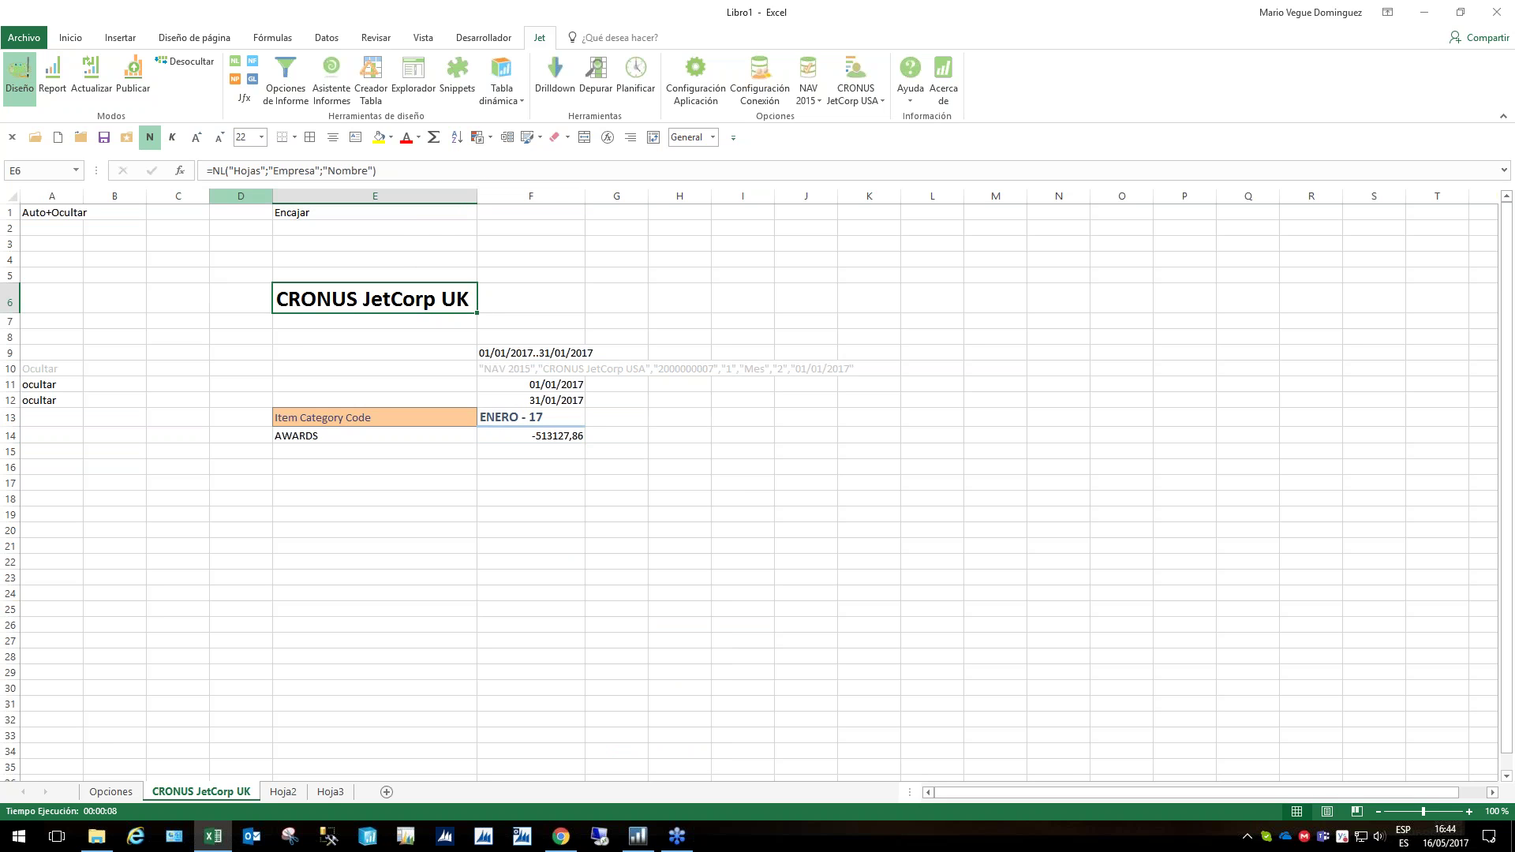
pyautogui.click(545, 436)
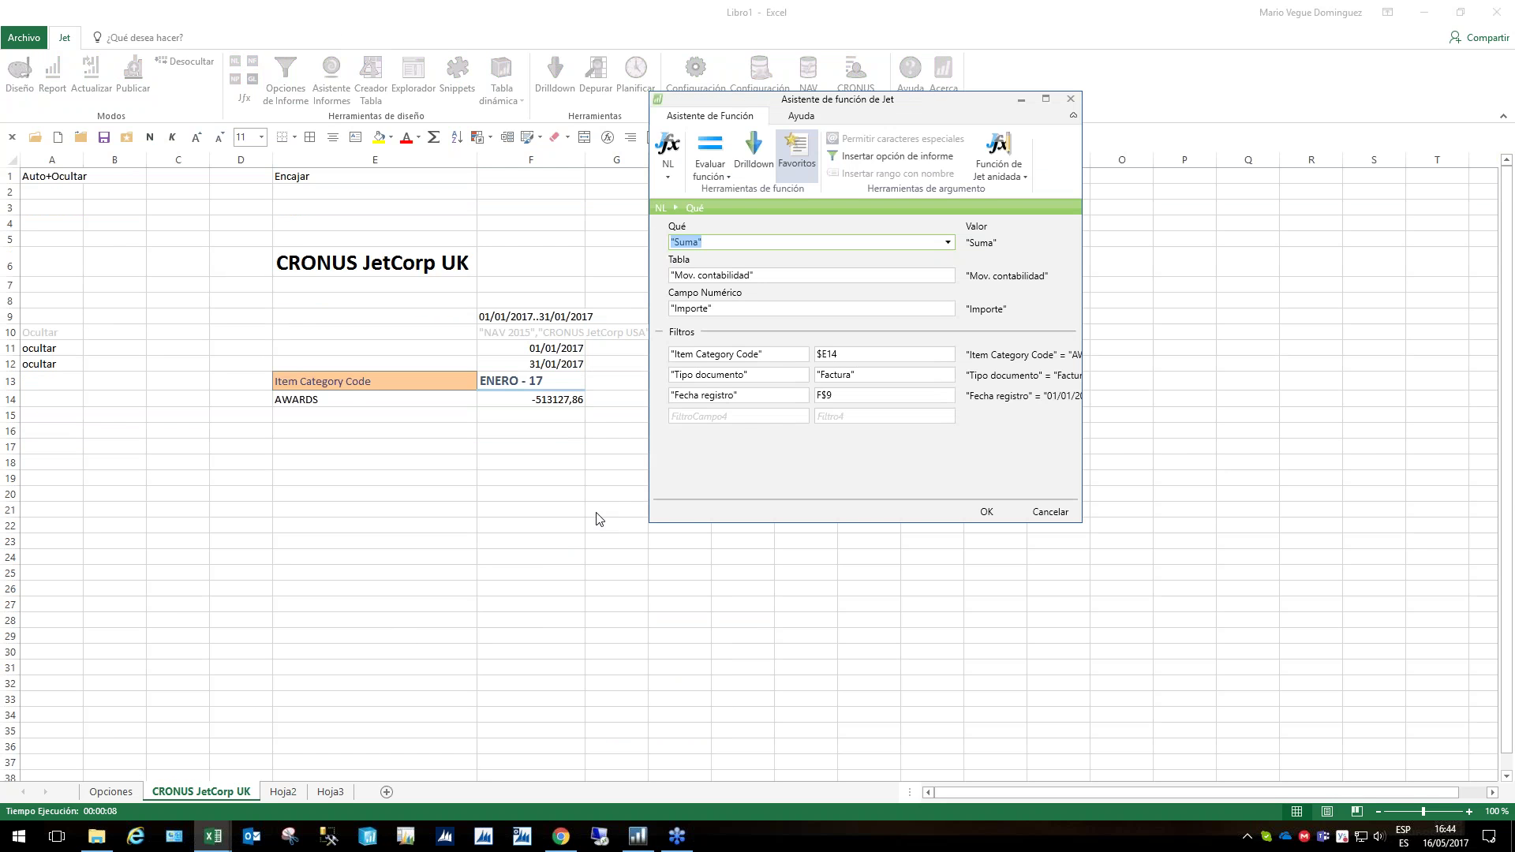
# Add an Empresa= filter with value $E$6 to F14's sum, giving -304051,01
pyautogui.click(773, 413)
pyautogui.click(802, 416)
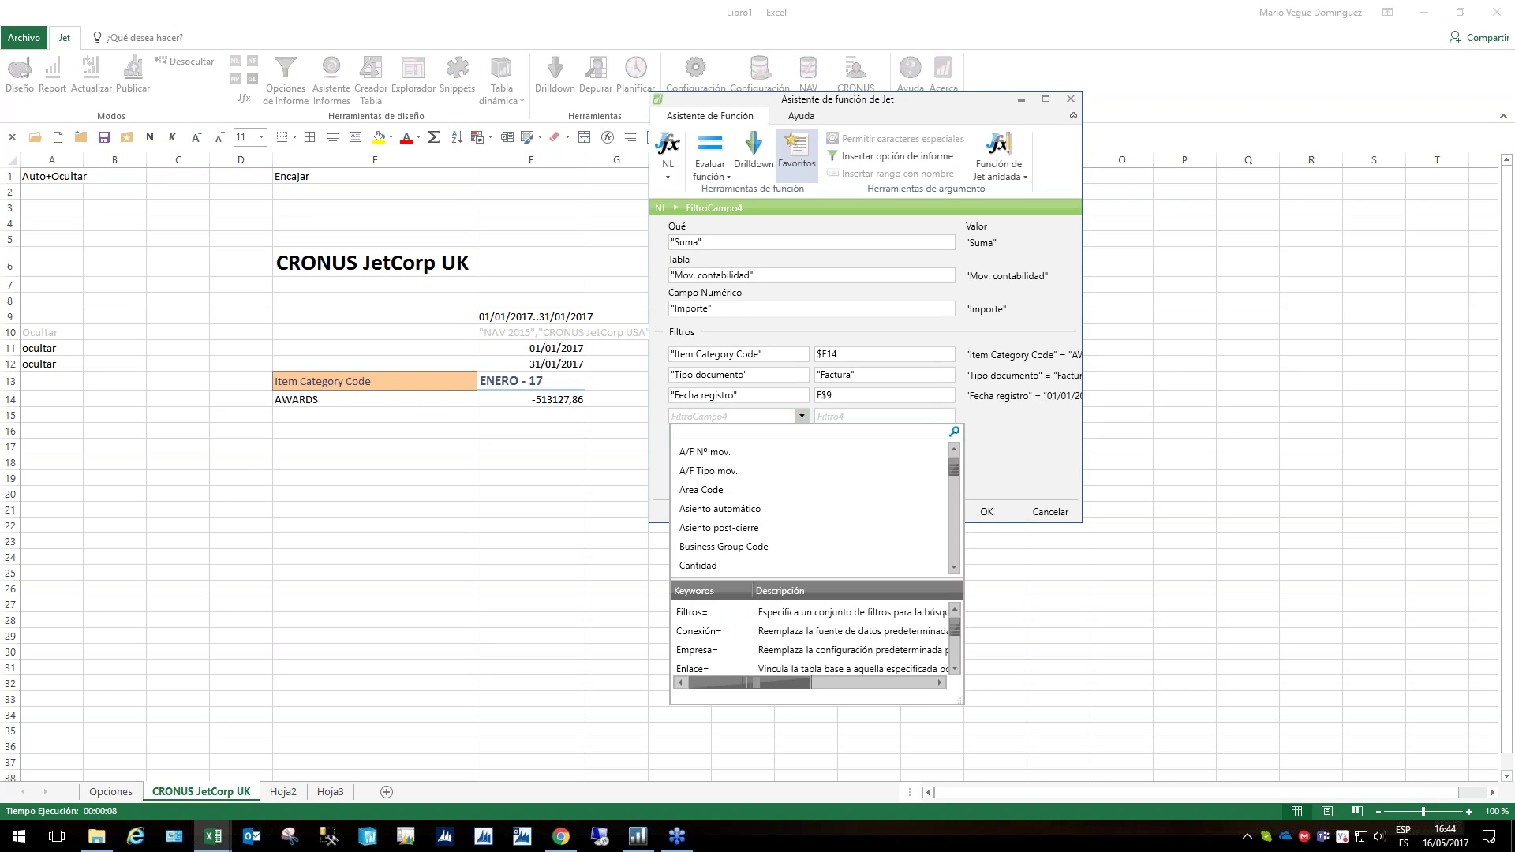
pyautogui.write('empresa')
pyautogui.press('Down')
pyautogui.press('Return')
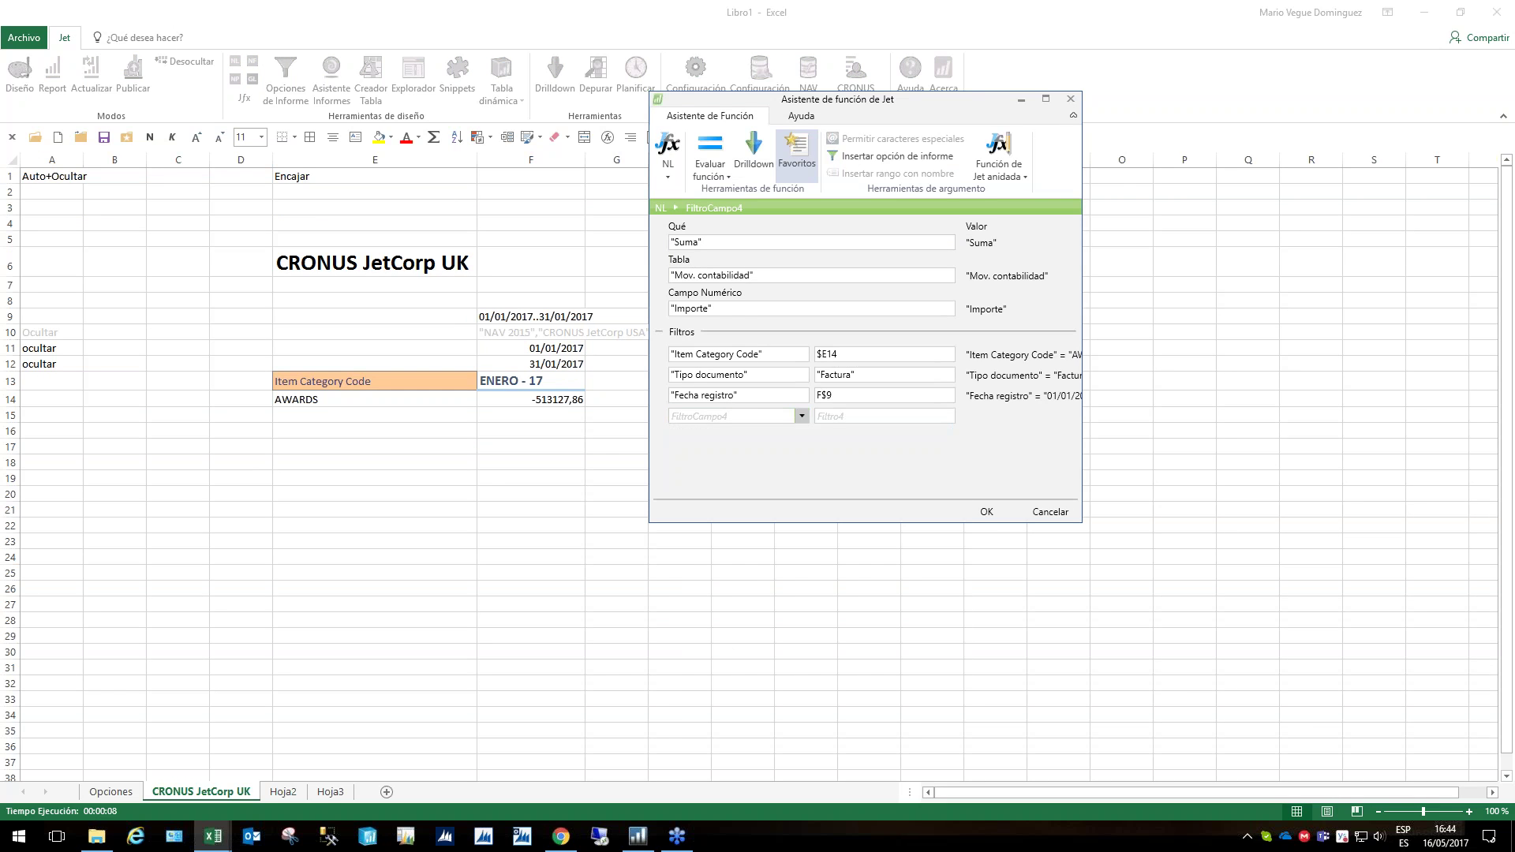
pyautogui.press('Tab')
pyautogui.click(947, 418)
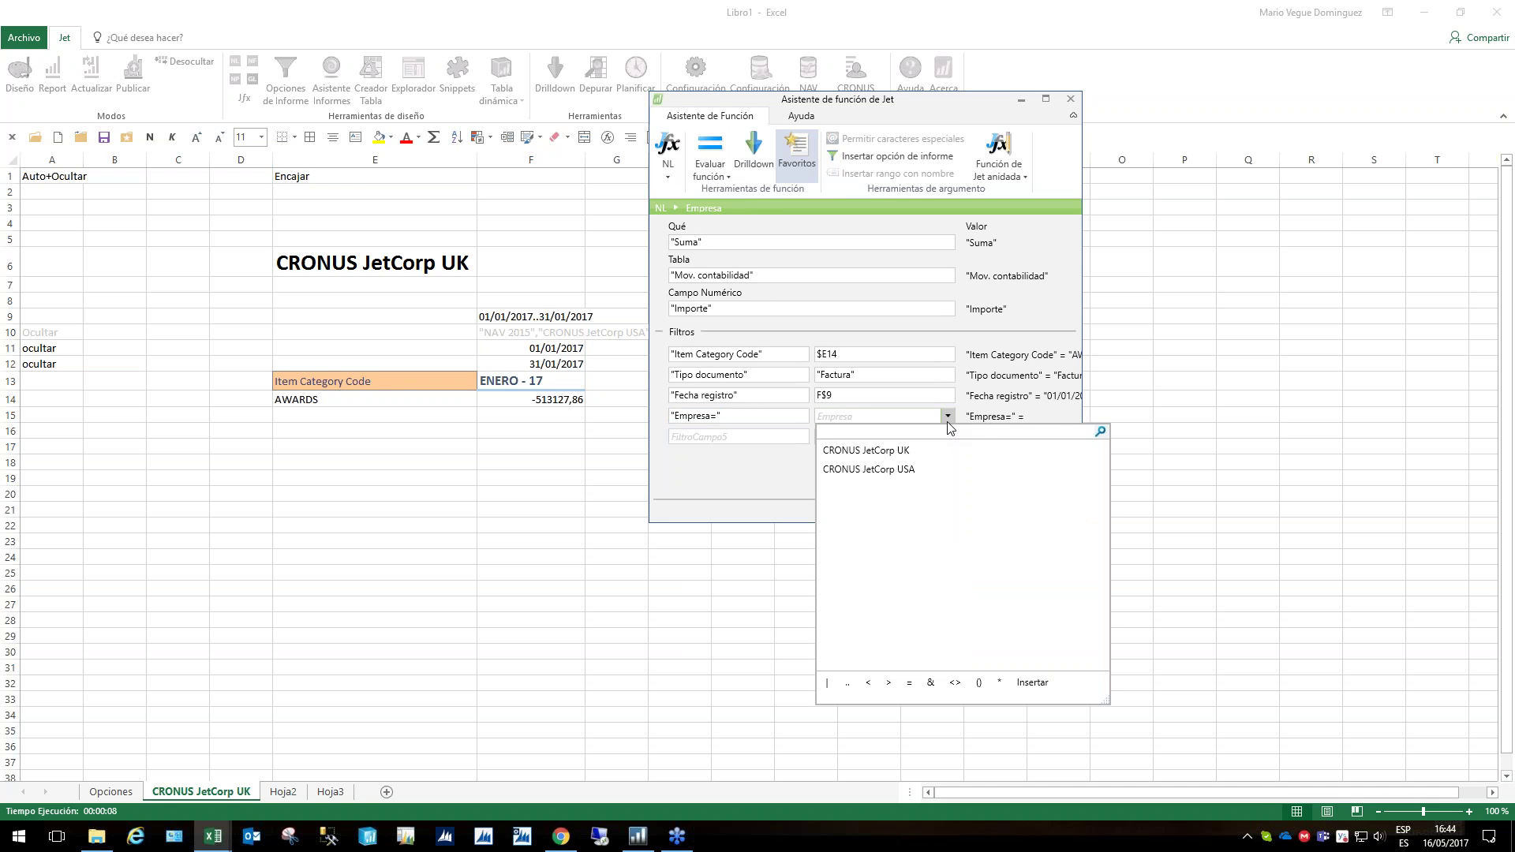
pyautogui.click(949, 427)
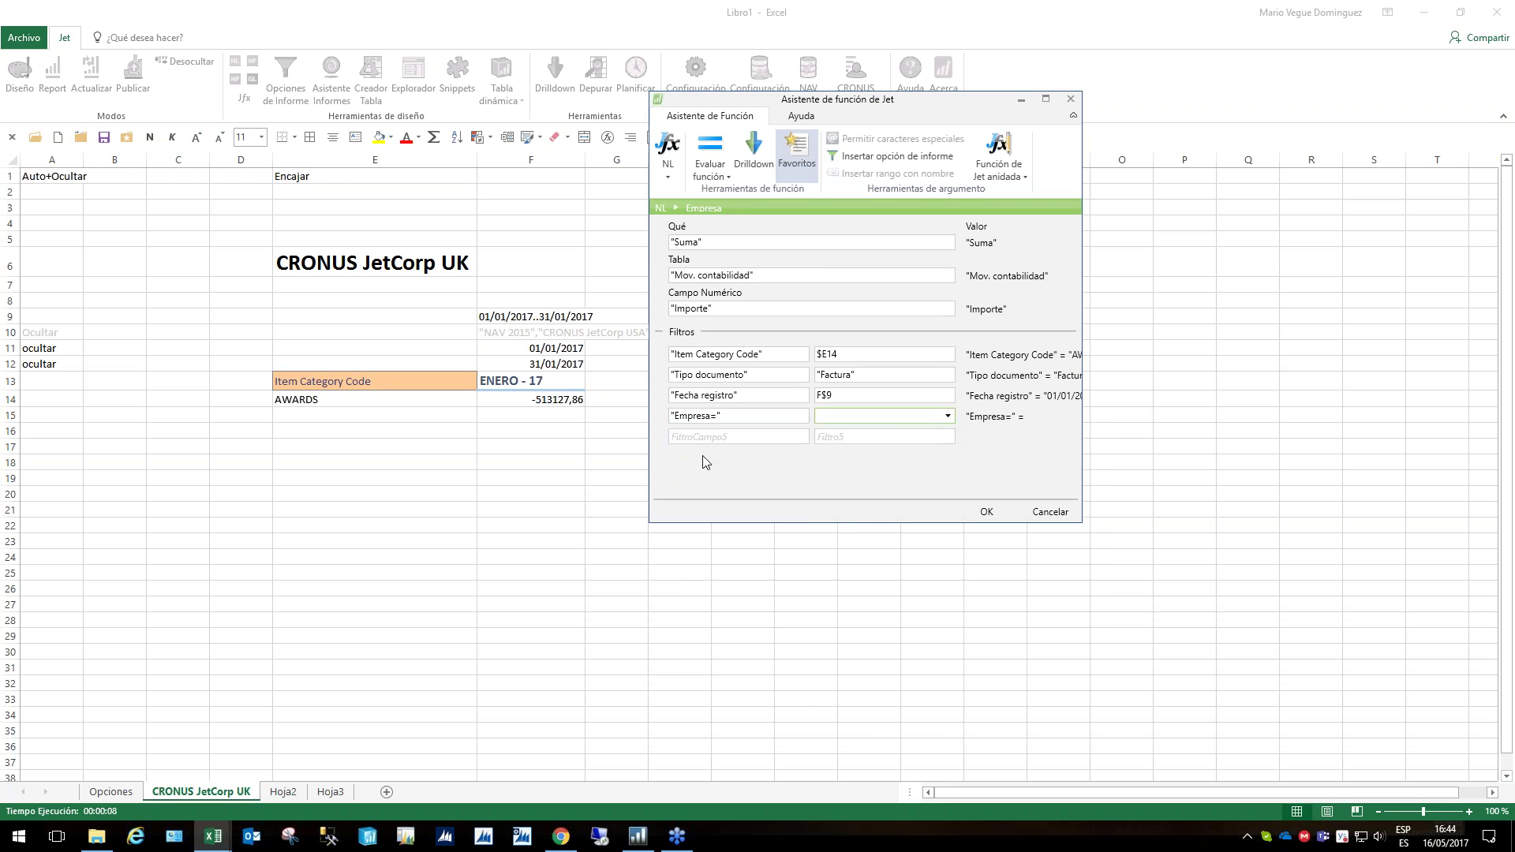
pyautogui.click(389, 268)
pyautogui.press('F4')
pyautogui.press('Tab')
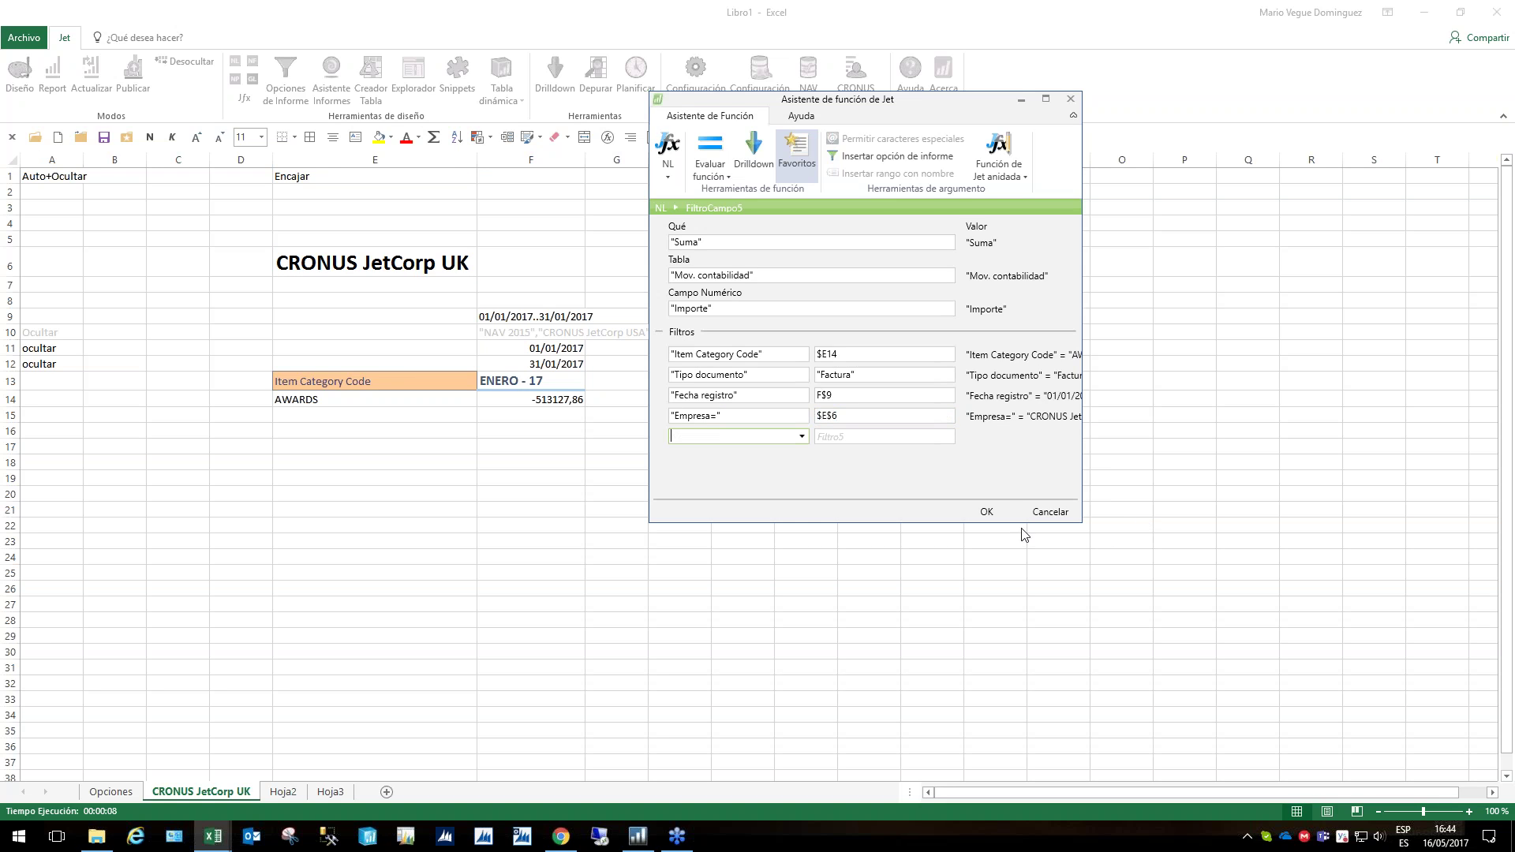
pyautogui.click(987, 510)
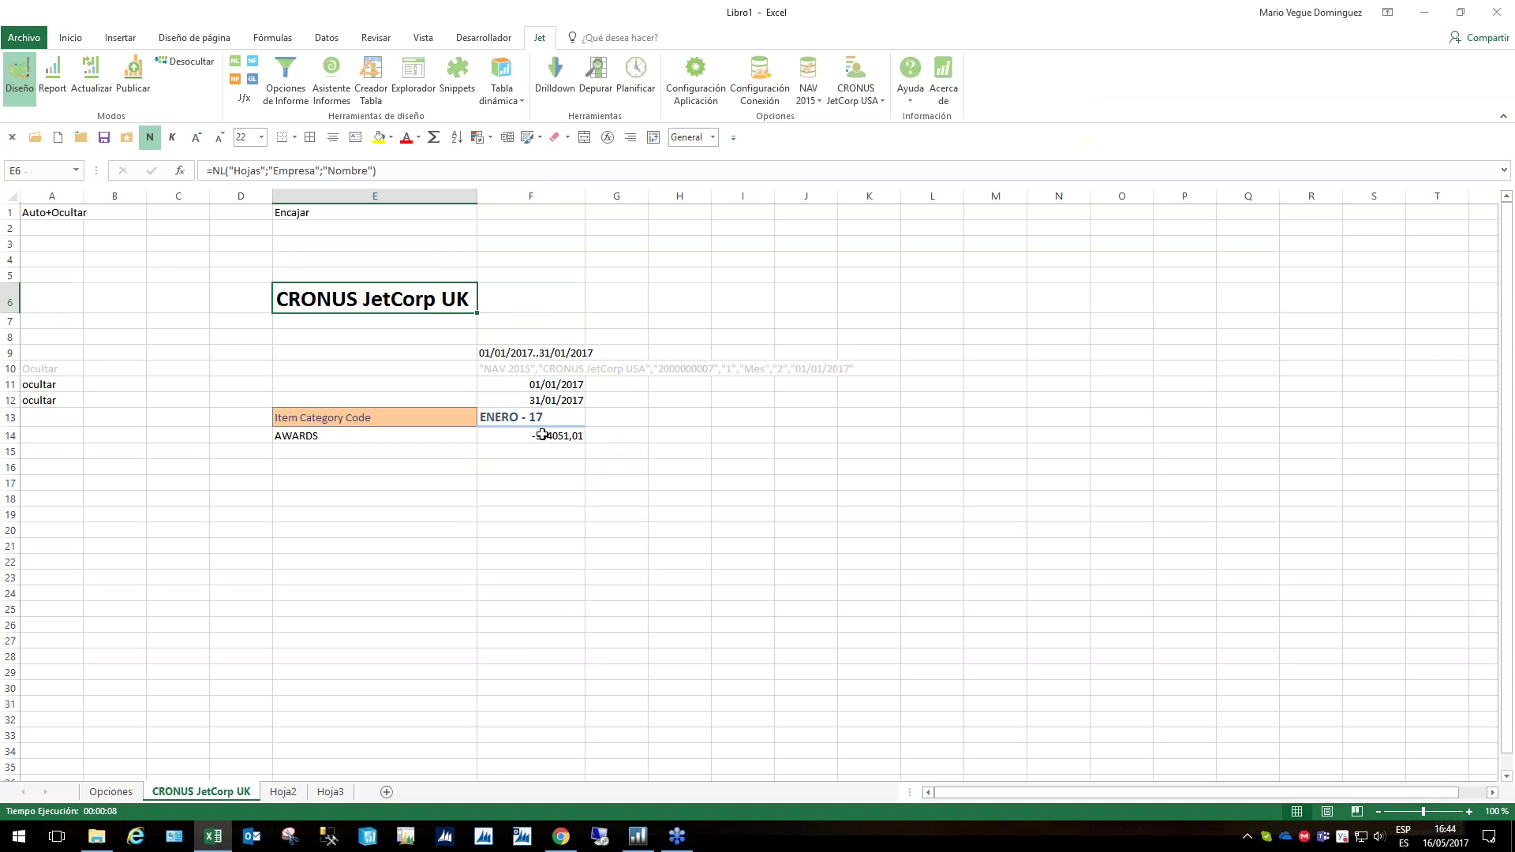
# Give the AWARDS total in F14 accounting number format
pyautogui.click(547, 435)
pyautogui.rightClick(547, 435)
pyautogui.click(680, 392)
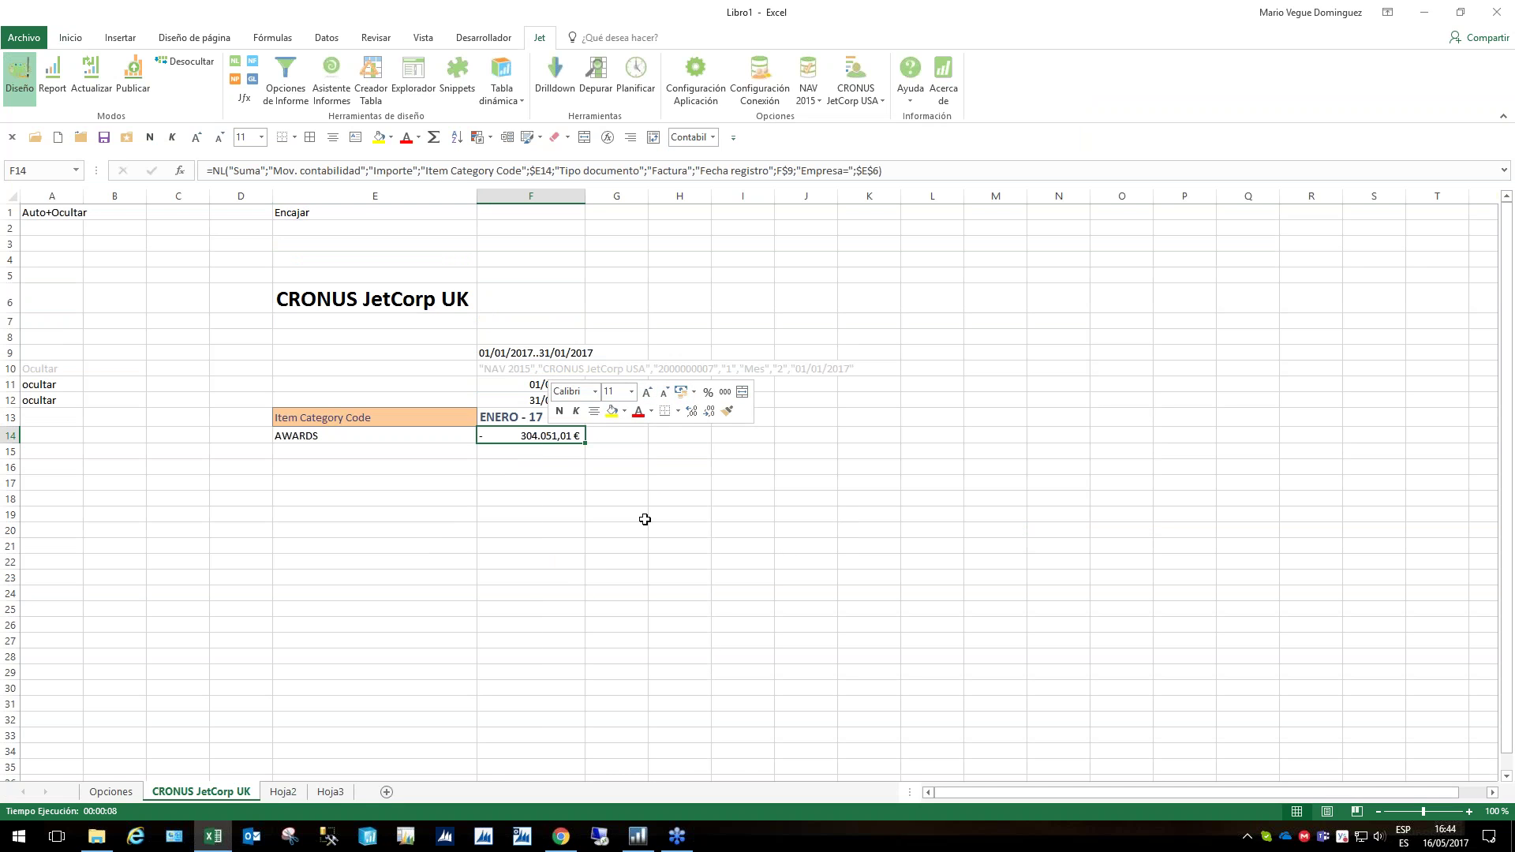
pyautogui.click(576, 518)
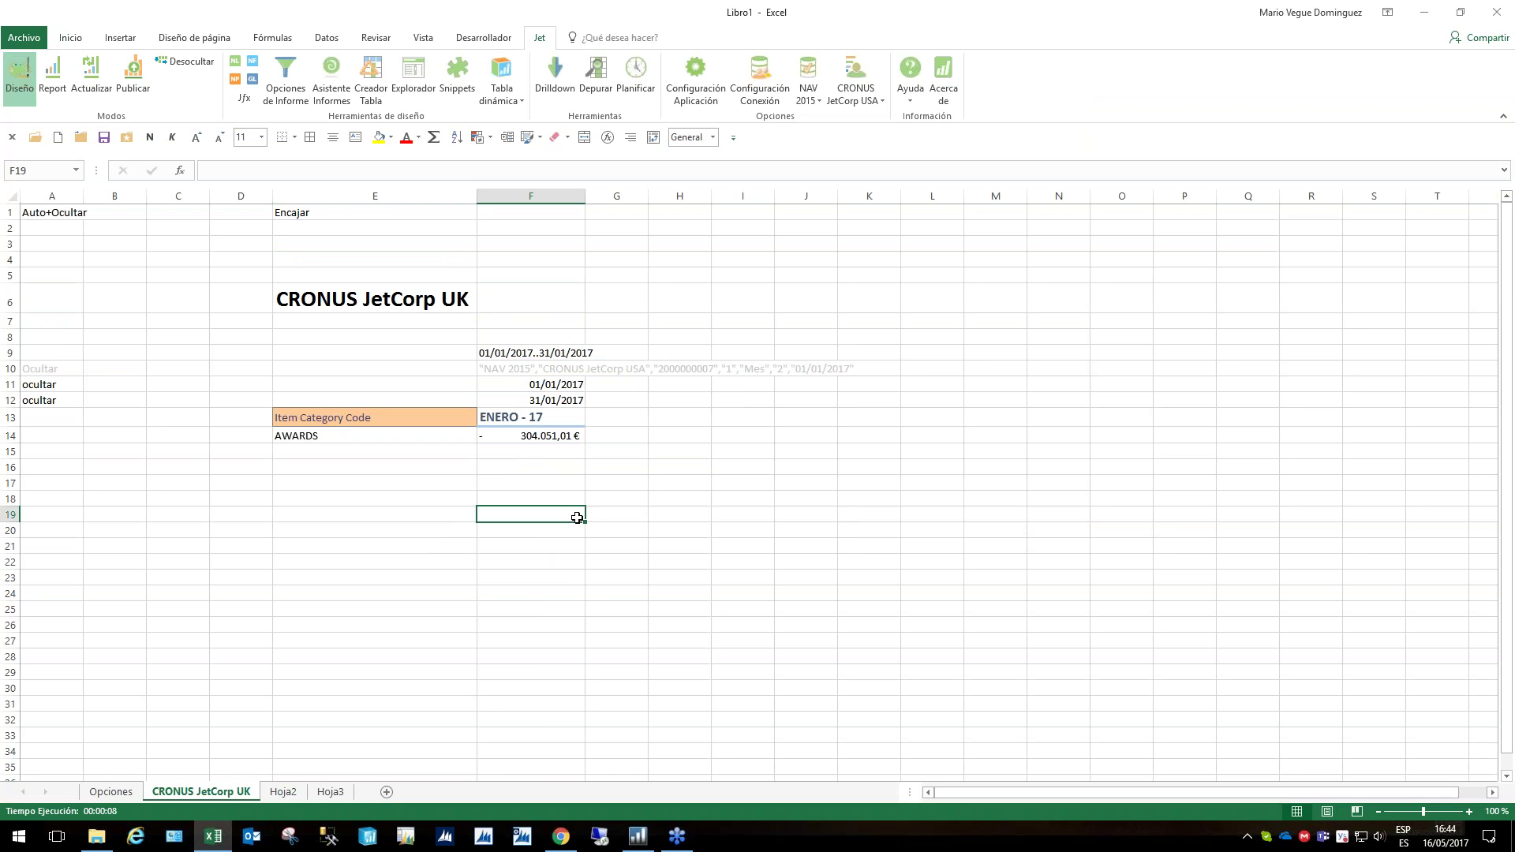
# Save the workbook as JetInforme in the desktop Temp folder
pyautogui.click(104, 137)
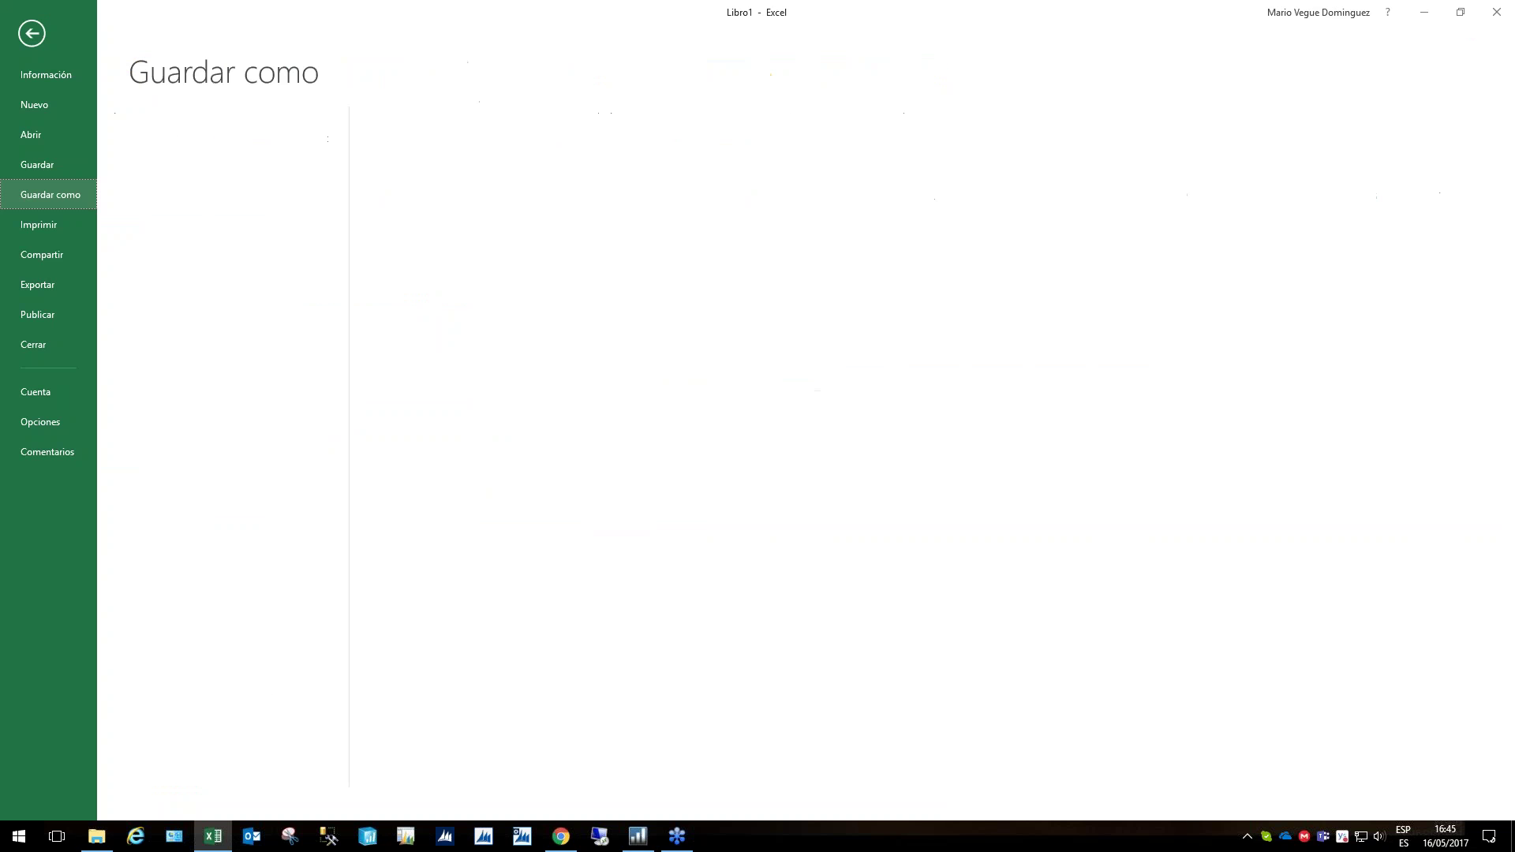
pyautogui.click(203, 362)
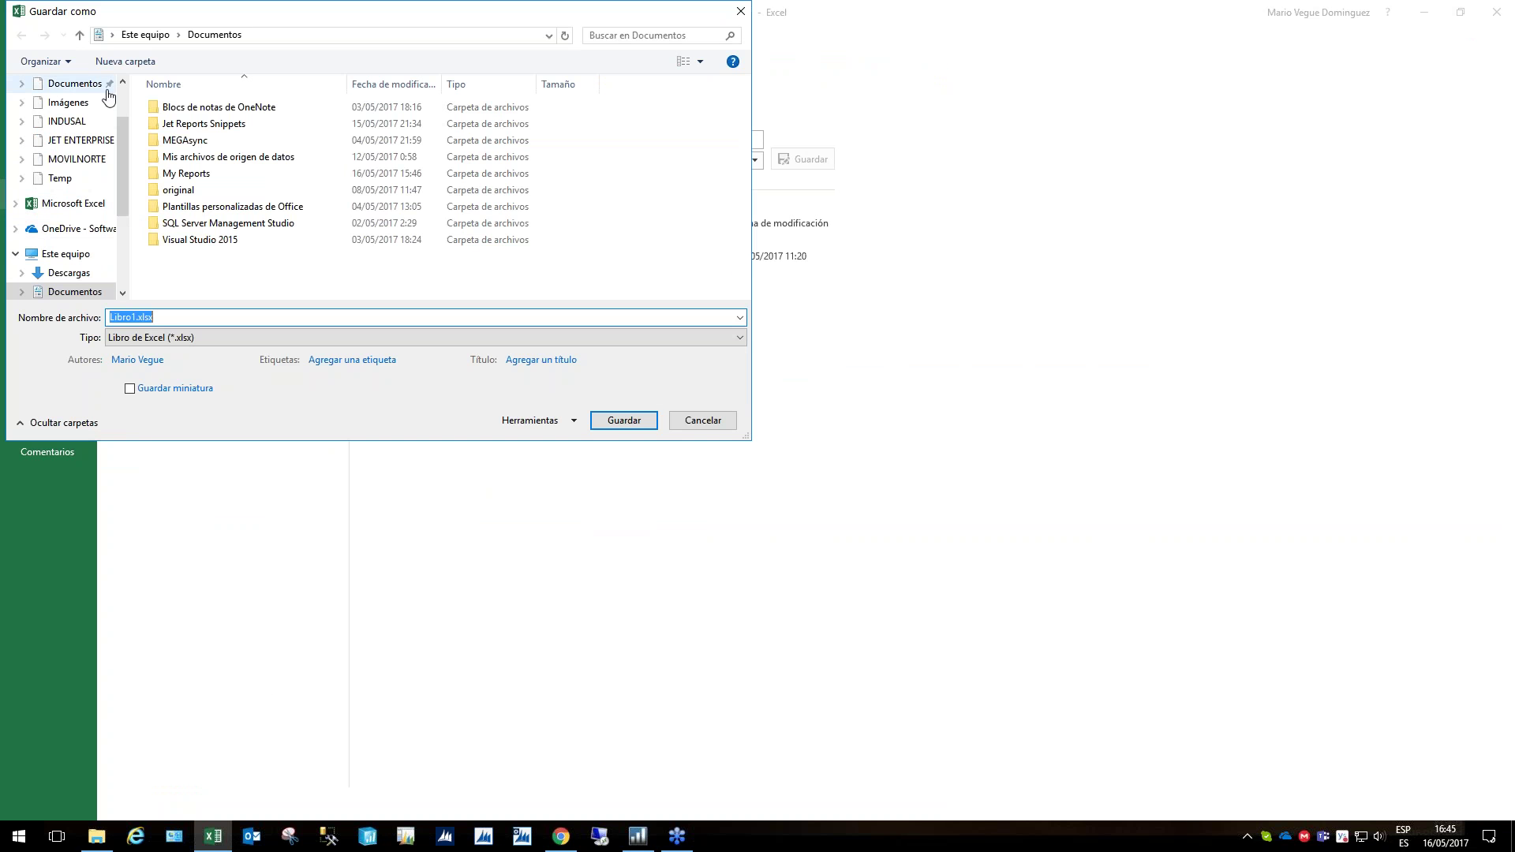
pyautogui.scroll(1, 94, 95)
pyautogui.click(60, 247)
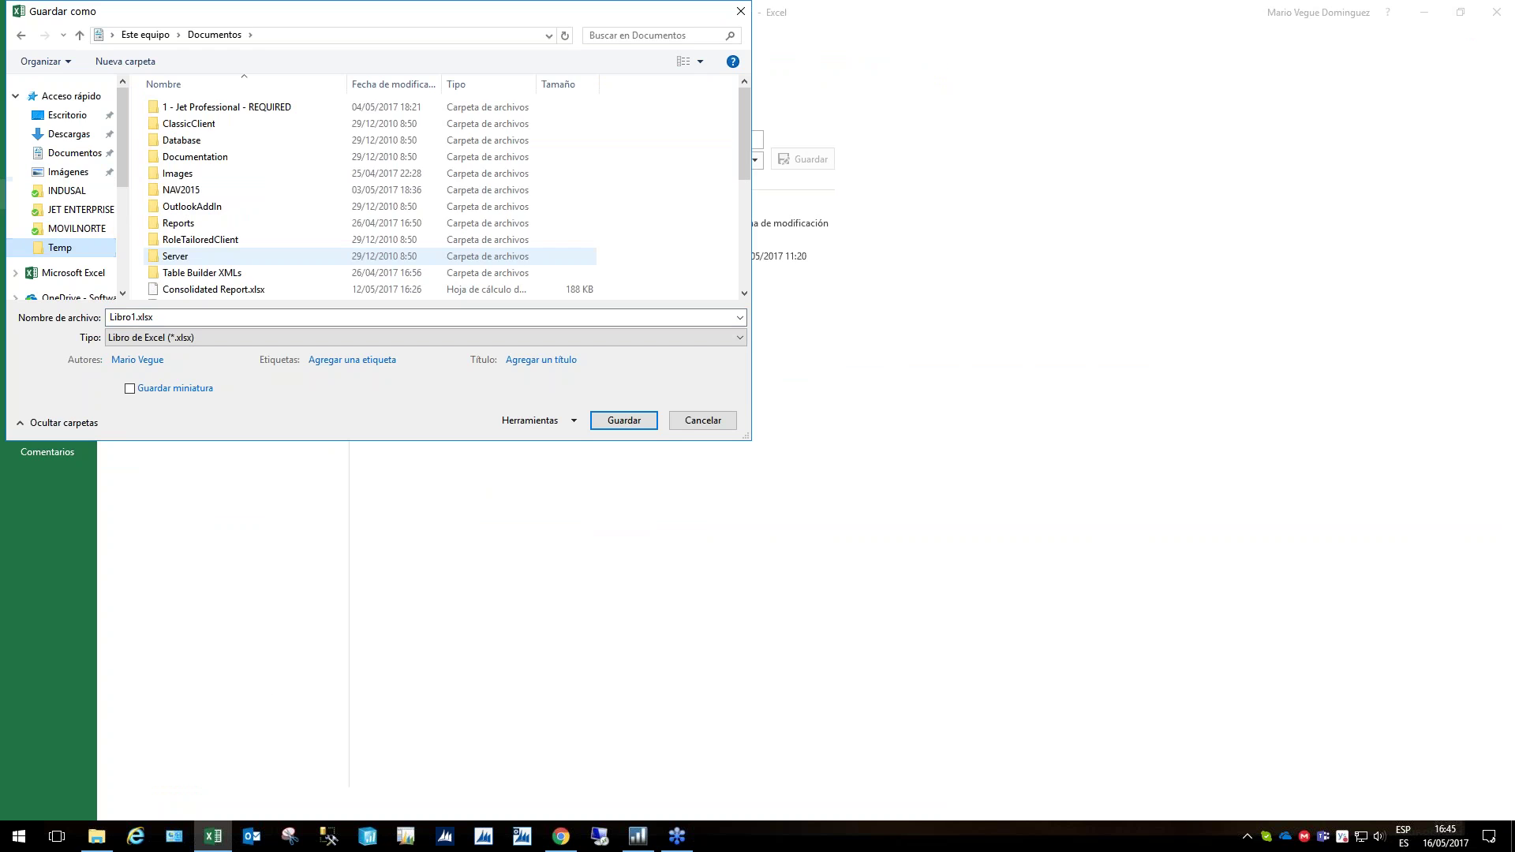
pyautogui.write('Jet')
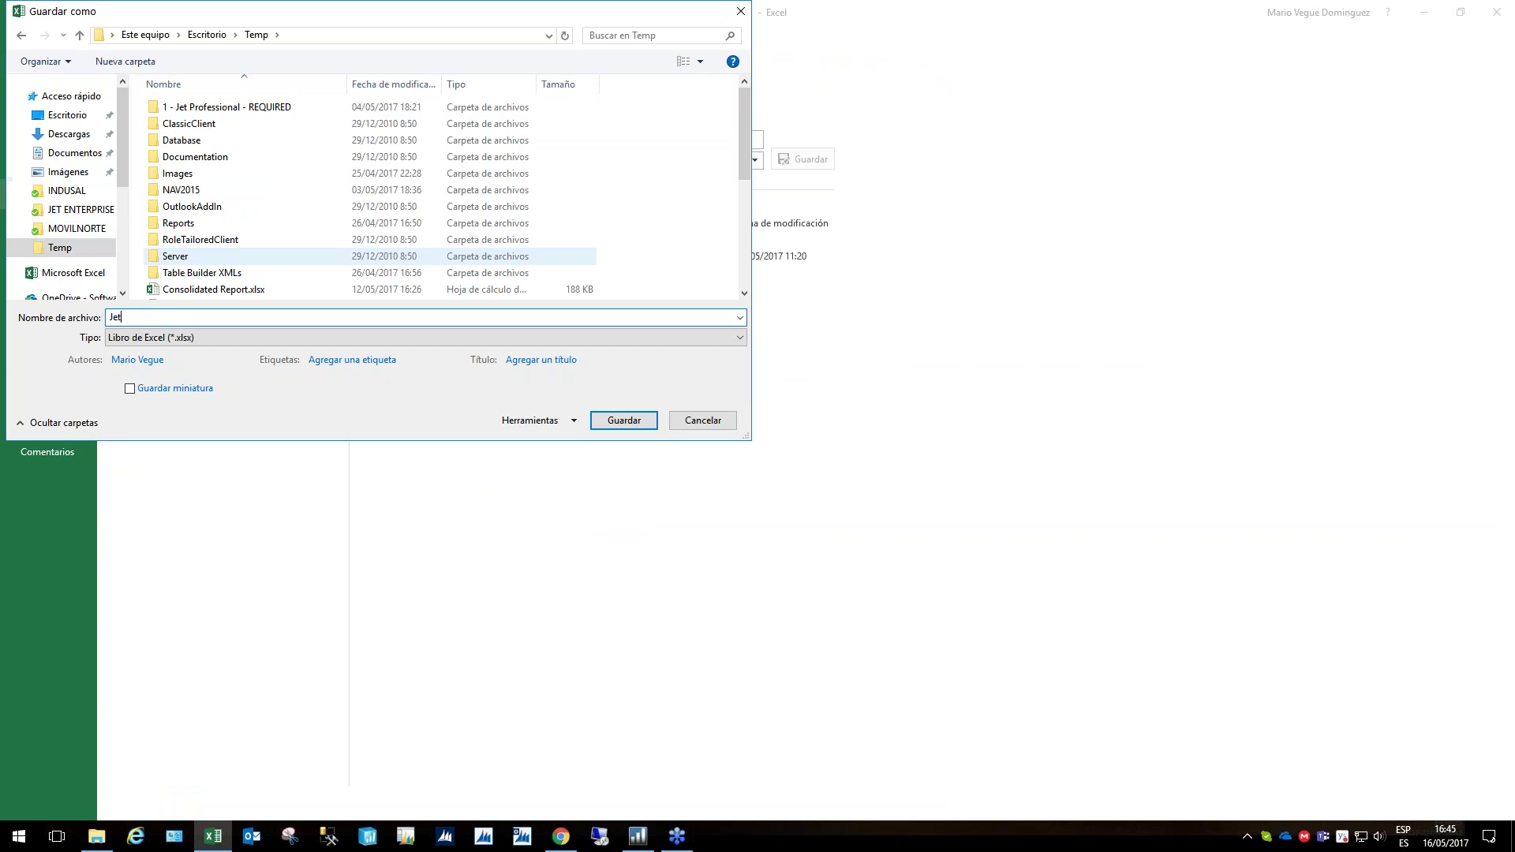
pyautogui.scroll(-1, 63, 189)
pyautogui.write('Informe')
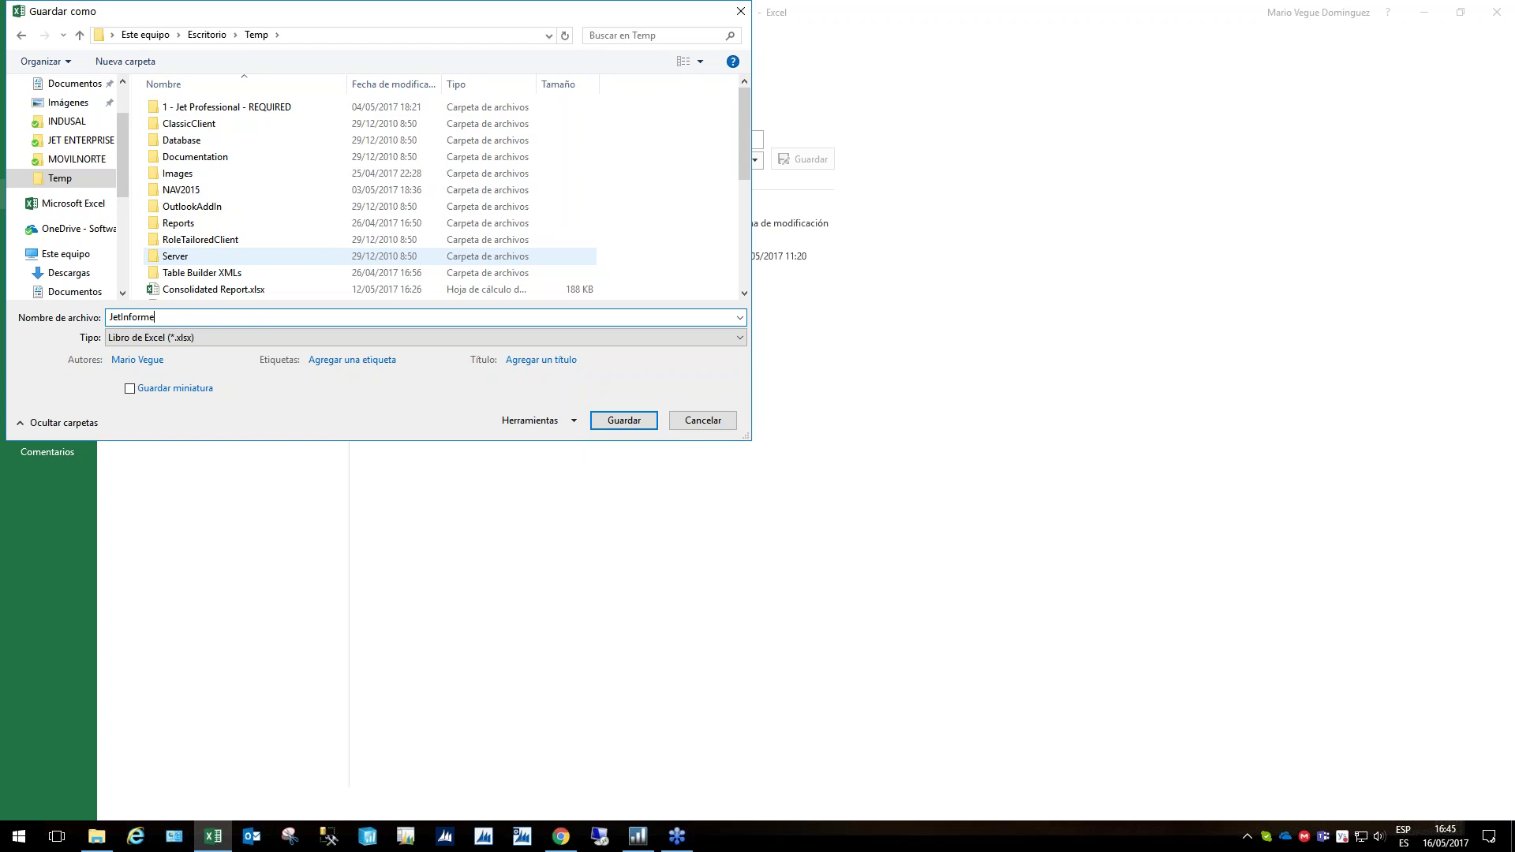
pyautogui.press('Return')
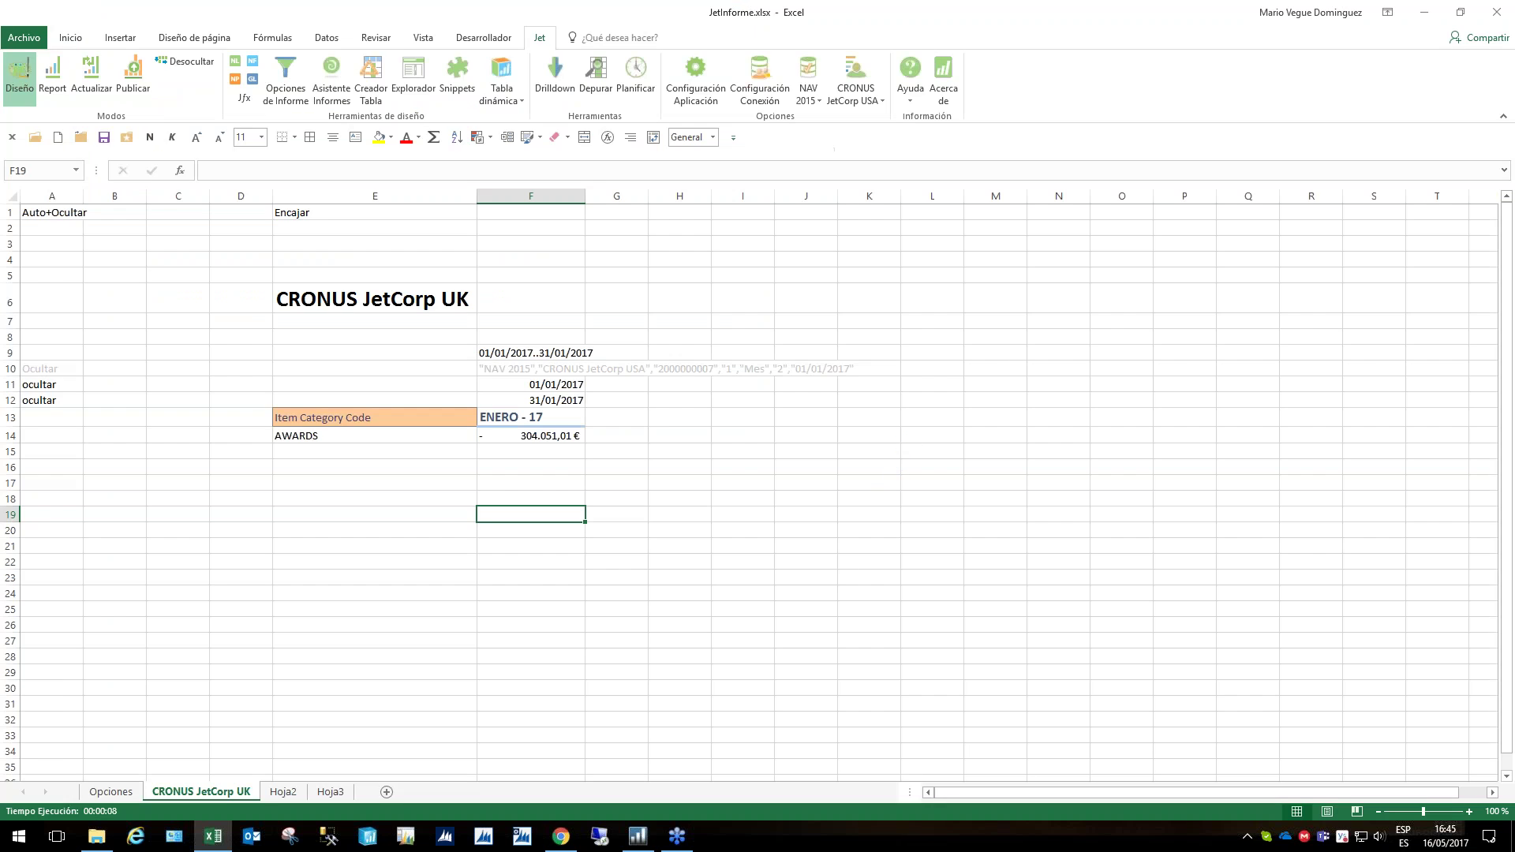
# Run the Jet report with date filter 01/01/17..31/12/17 and period type Mes
pyautogui.click(53, 87)
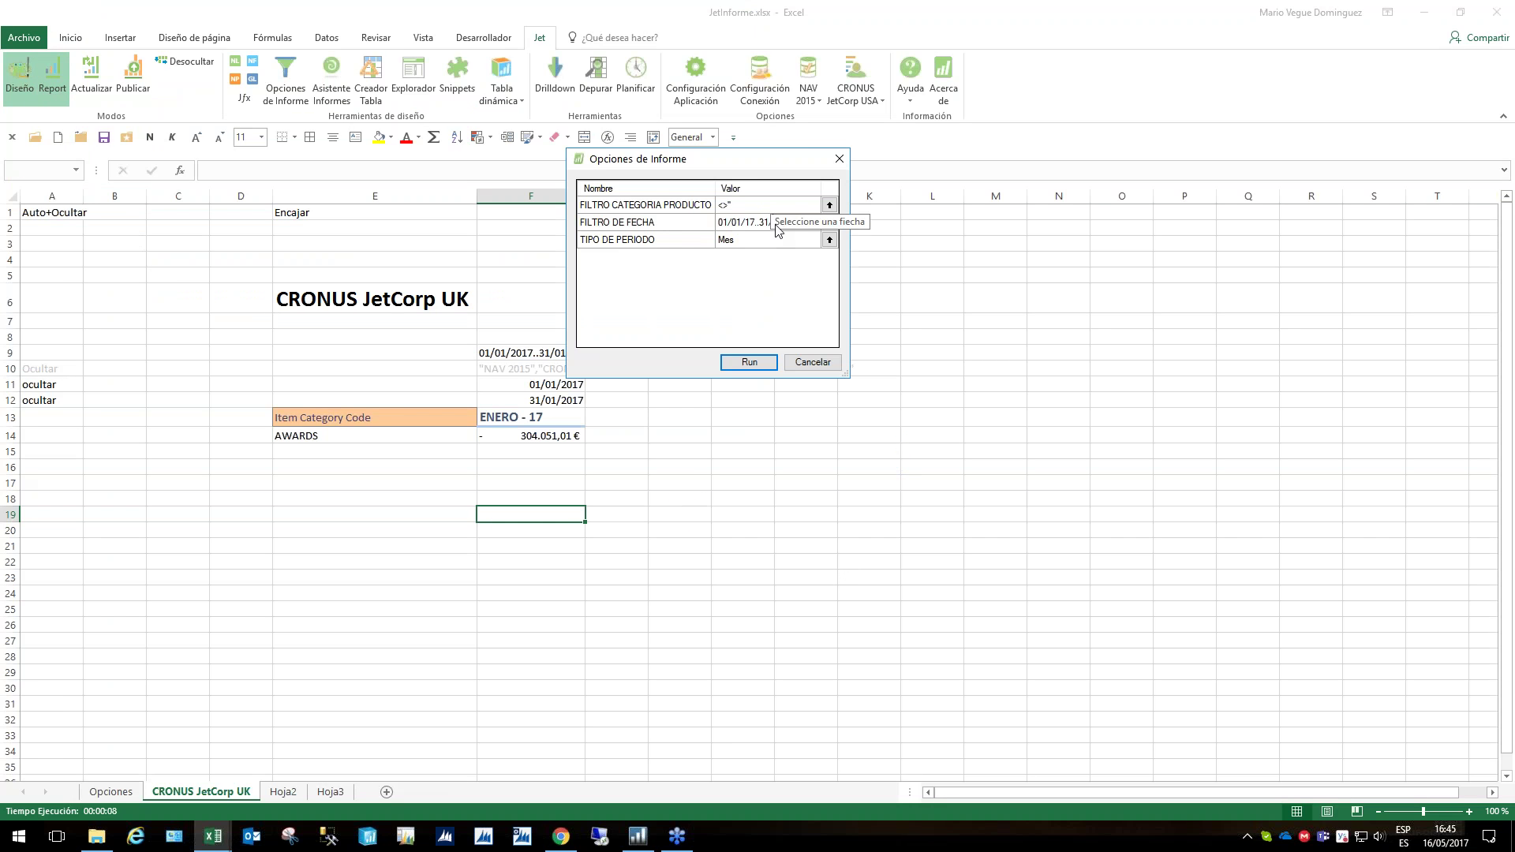
pyautogui.click(776, 226)
pyautogui.click(781, 240)
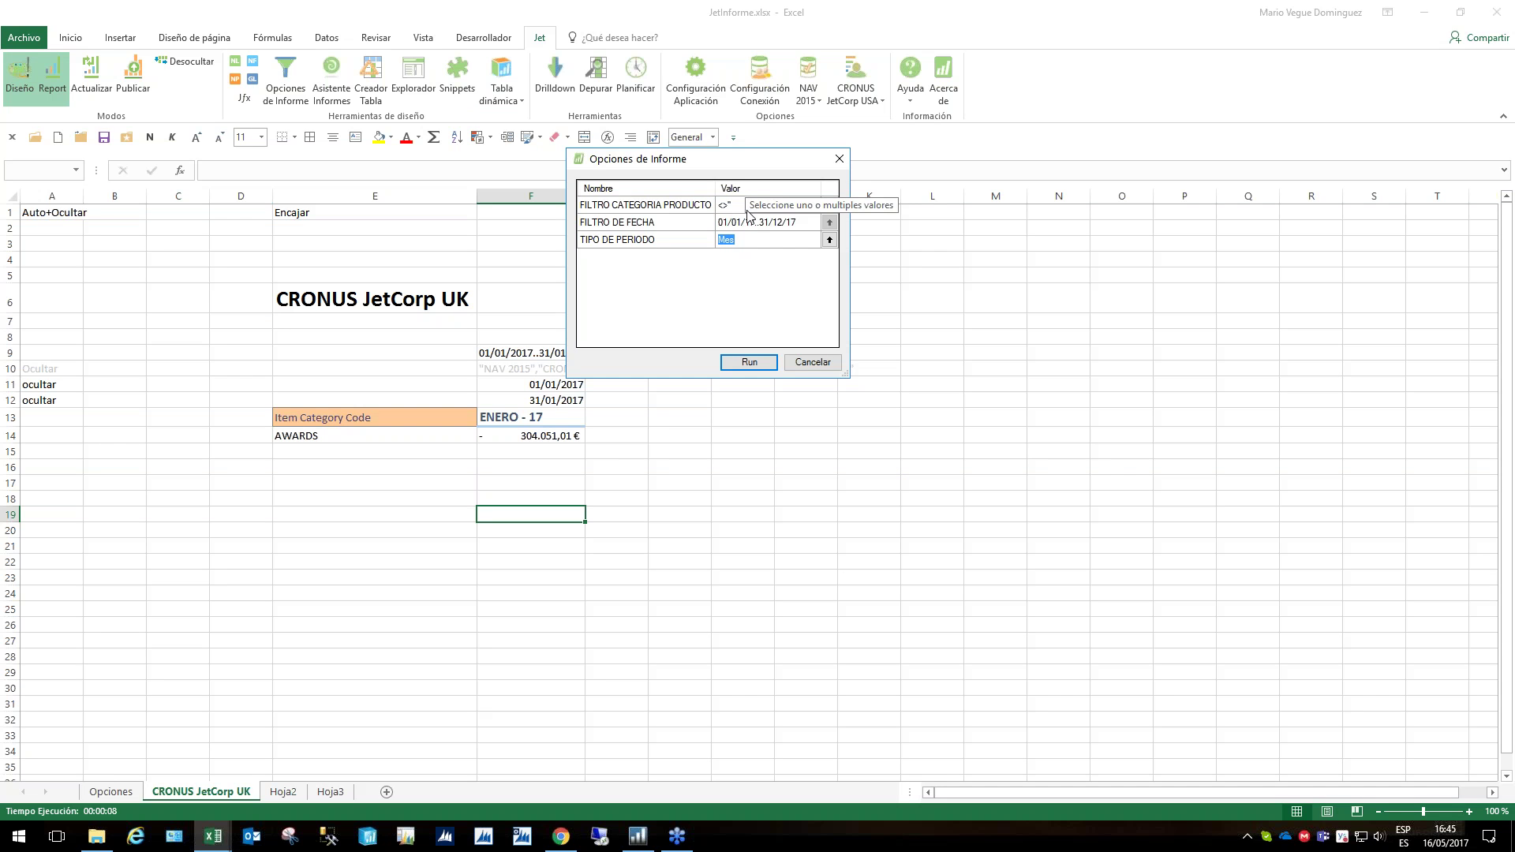
pyautogui.click(754, 366)
pyautogui.click(754, 366)
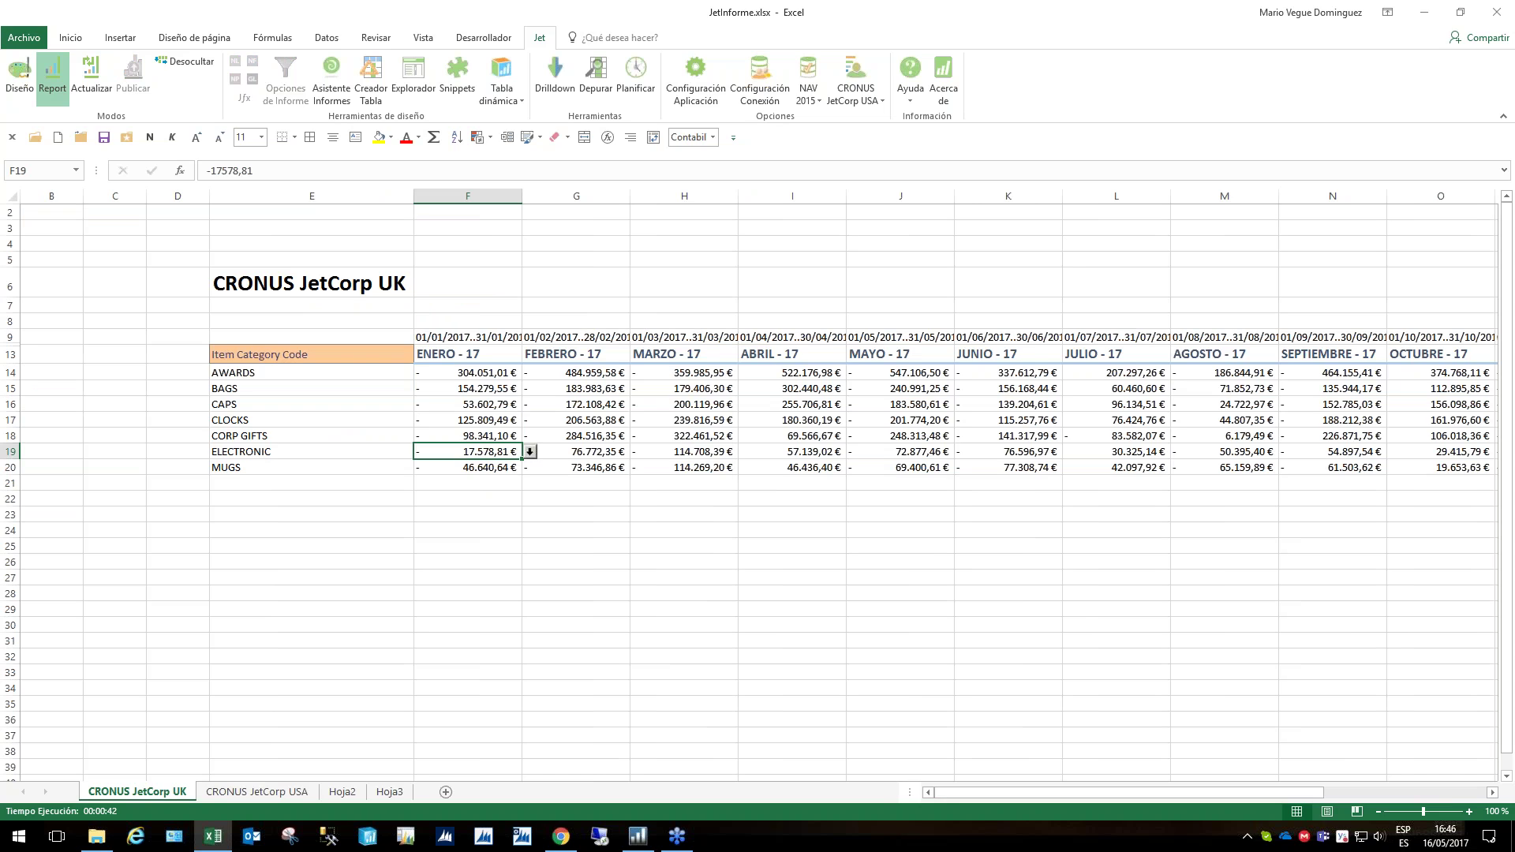
pyautogui.click(698, 435)
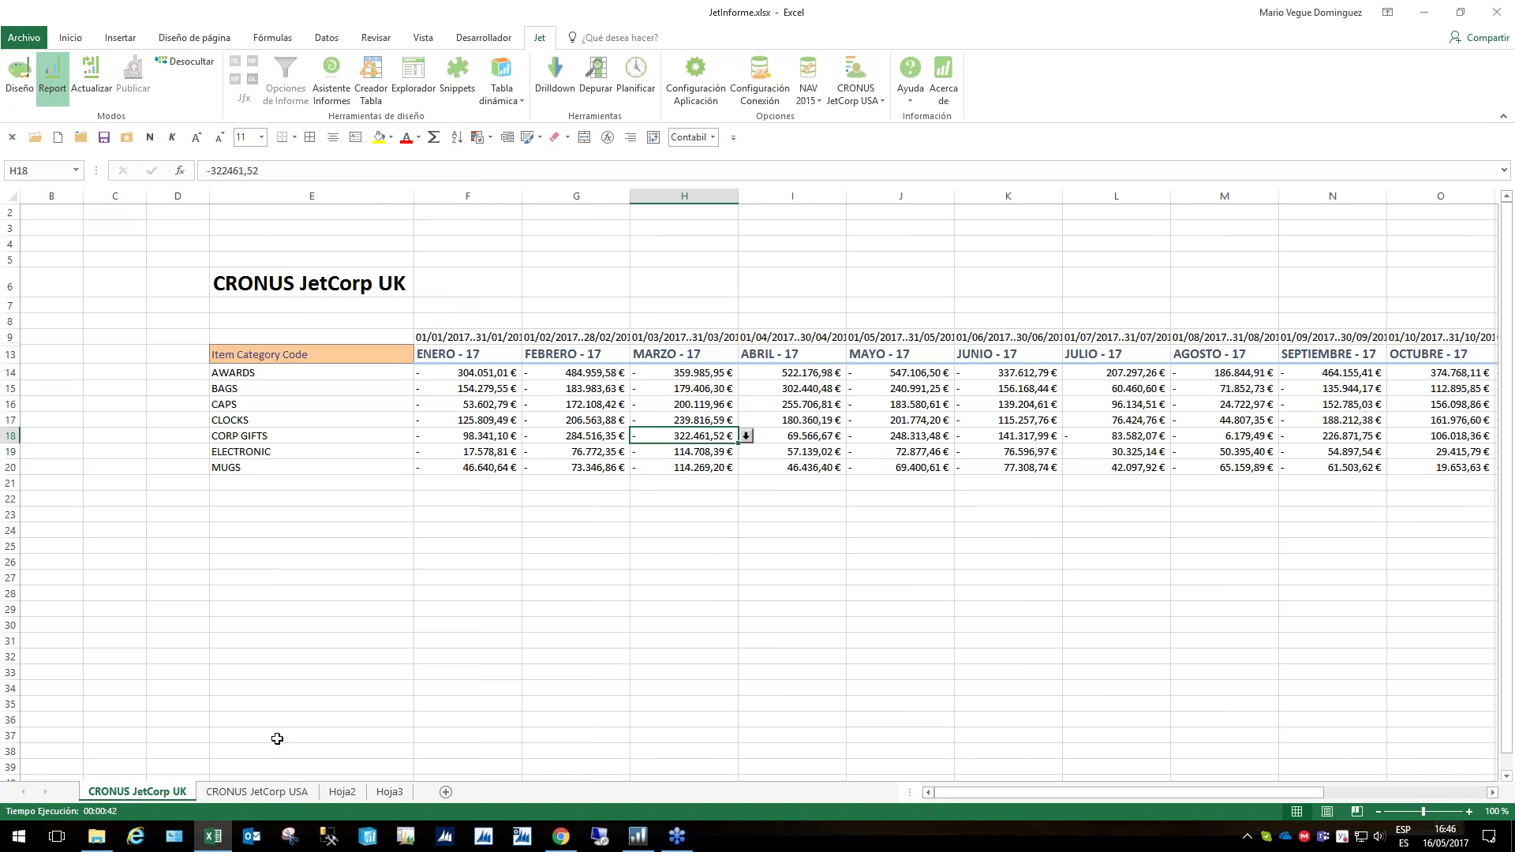
pyautogui.click(267, 793)
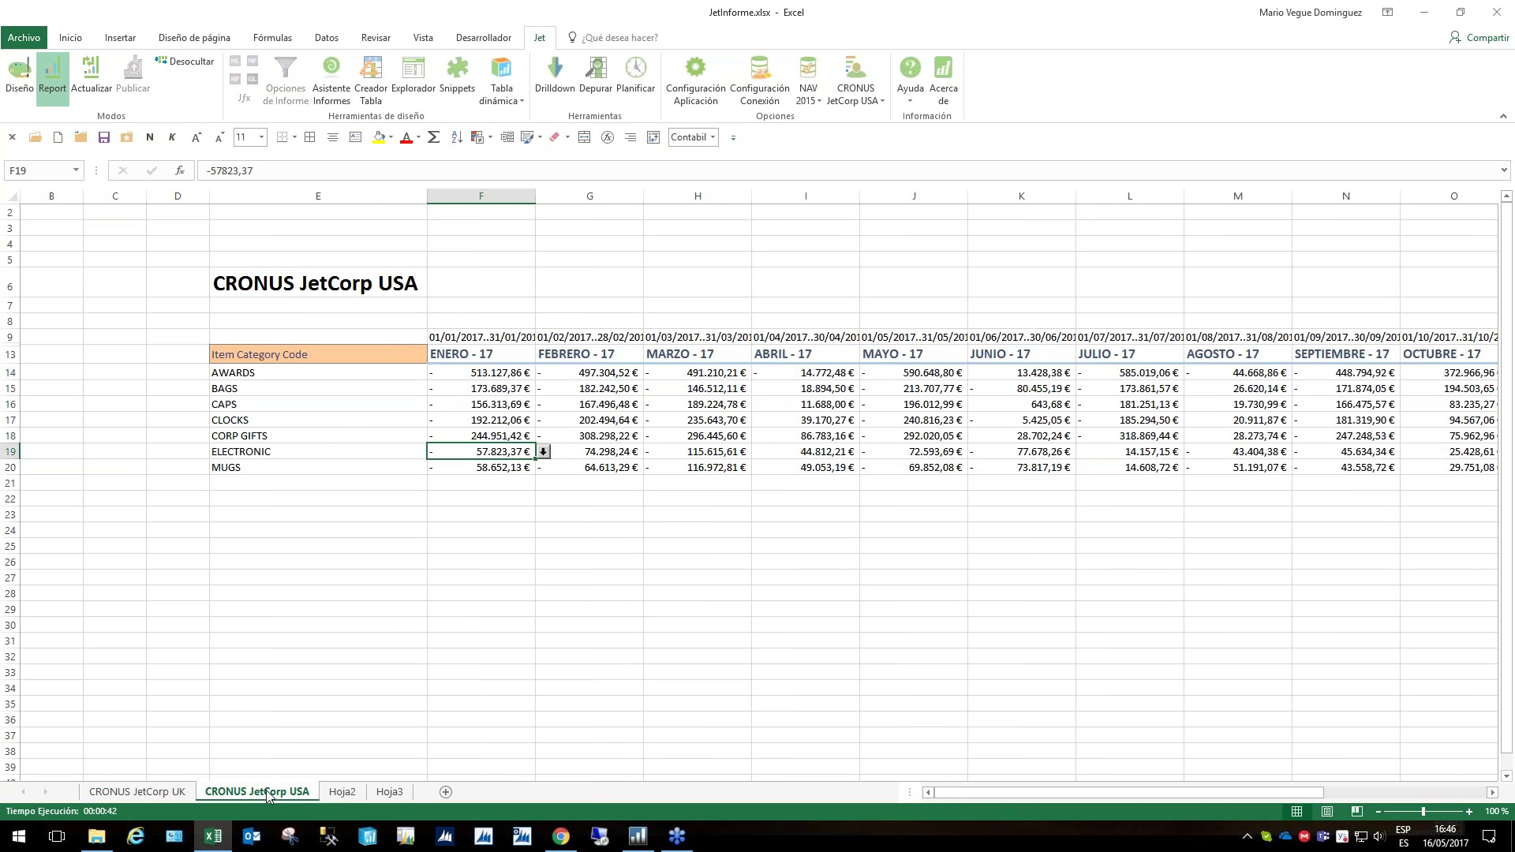
pyautogui.hotkey('ctrl', 'pageup')
pyautogui.click(222, 793)
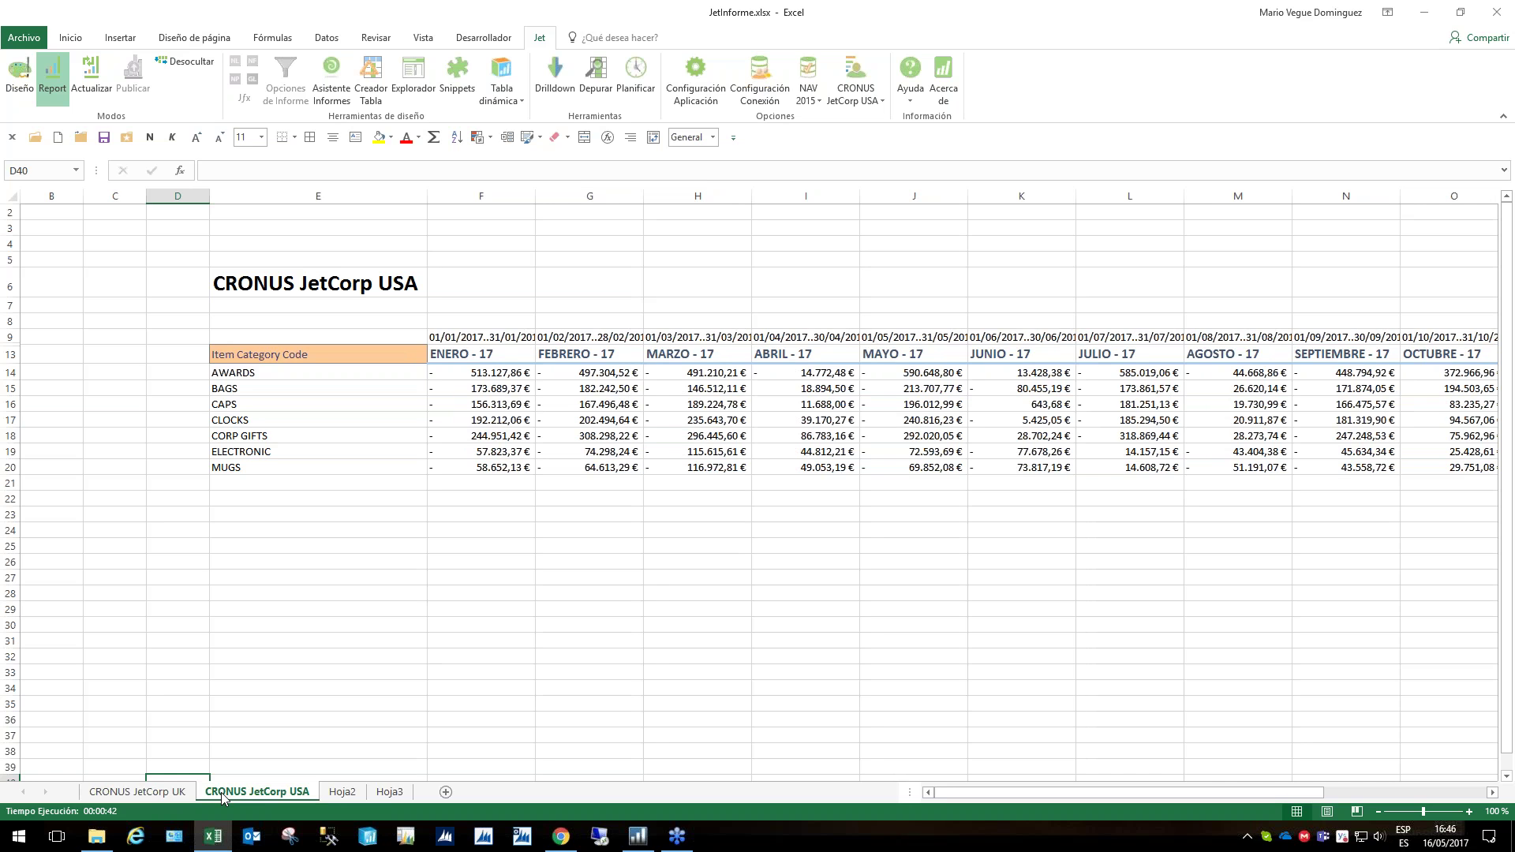
pyautogui.click(137, 792)
pyautogui.click(257, 791)
pyautogui.click(619, 417)
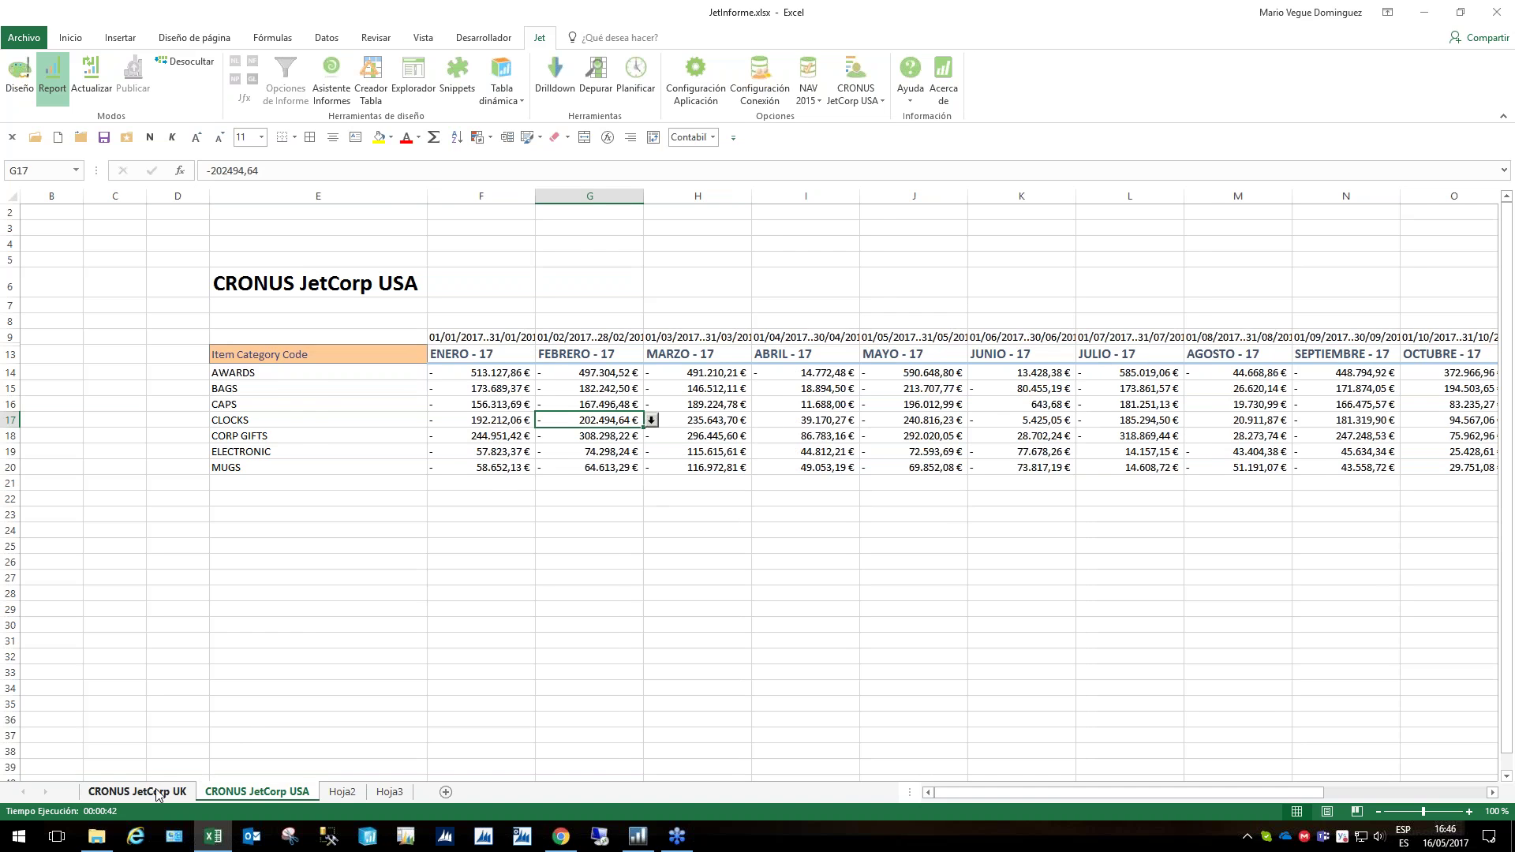
pyautogui.click(157, 792)
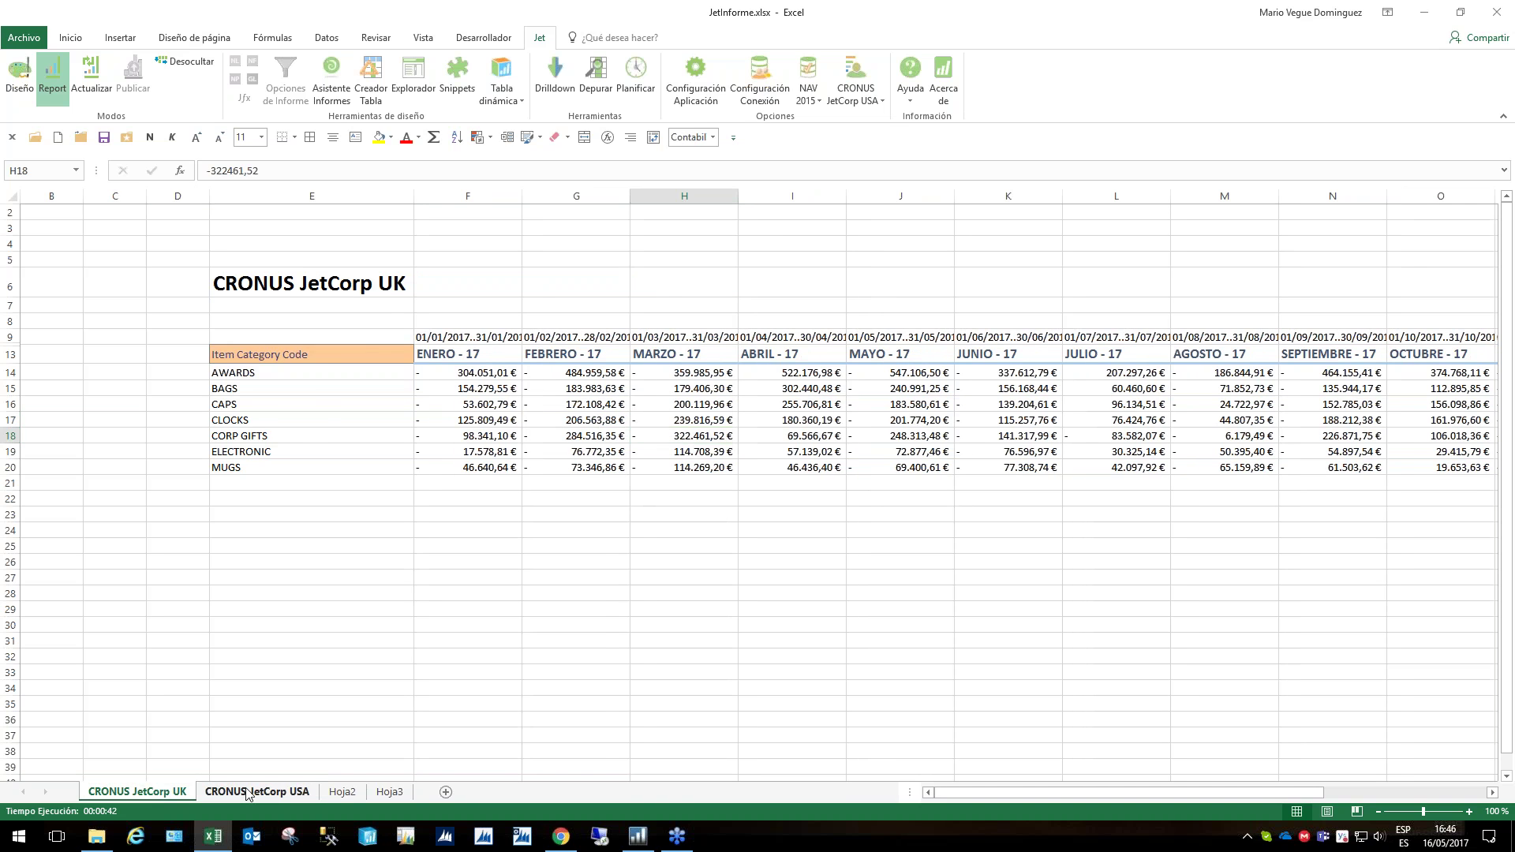
pyautogui.click(247, 792)
pyautogui.click(158, 793)
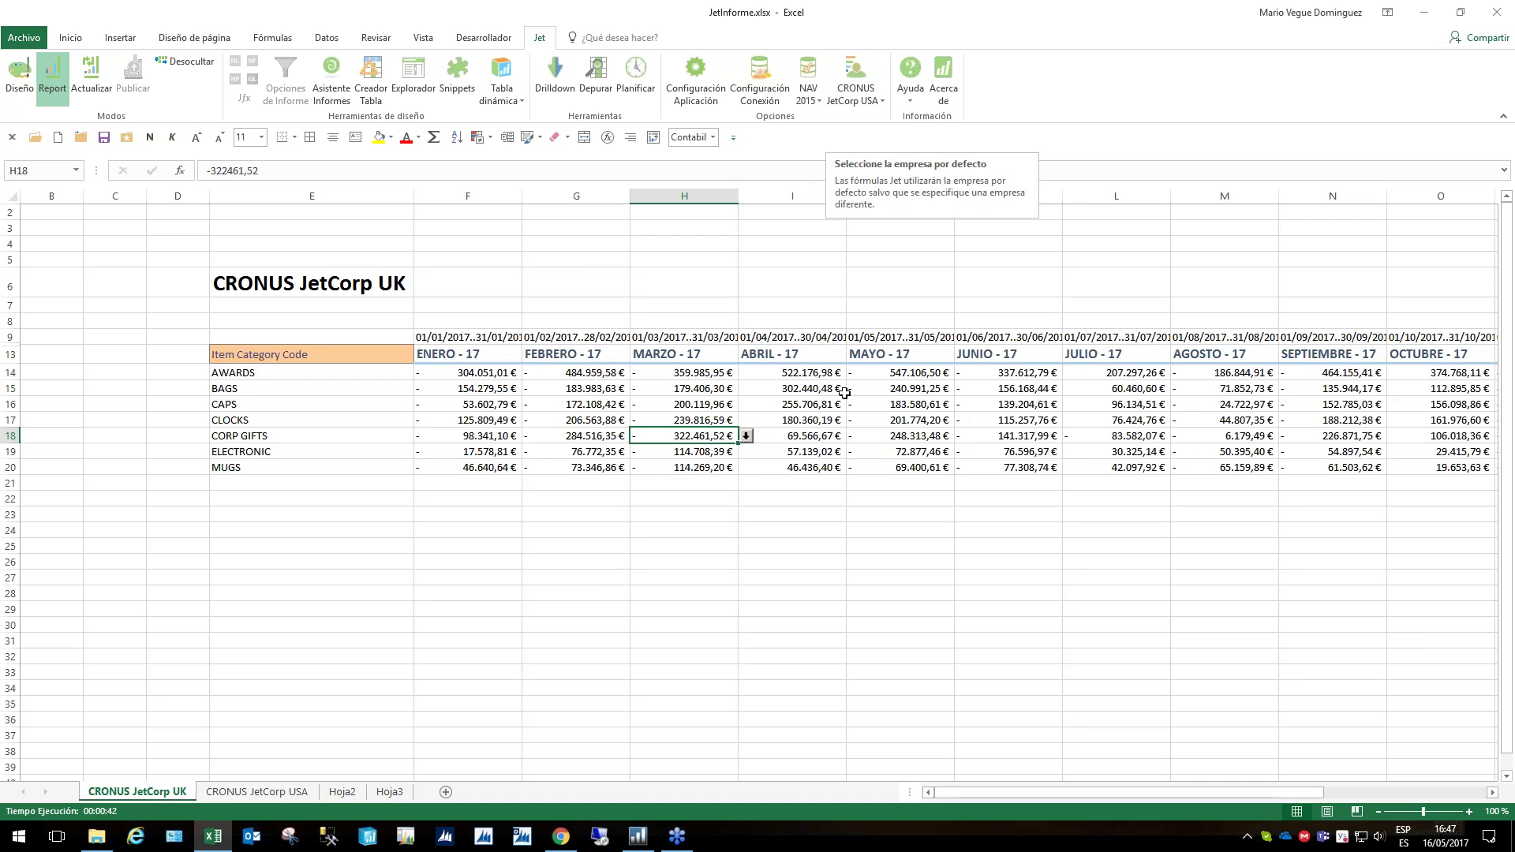
pyautogui.click(797, 404)
pyautogui.click(1107, 400)
pyautogui.click(808, 419)
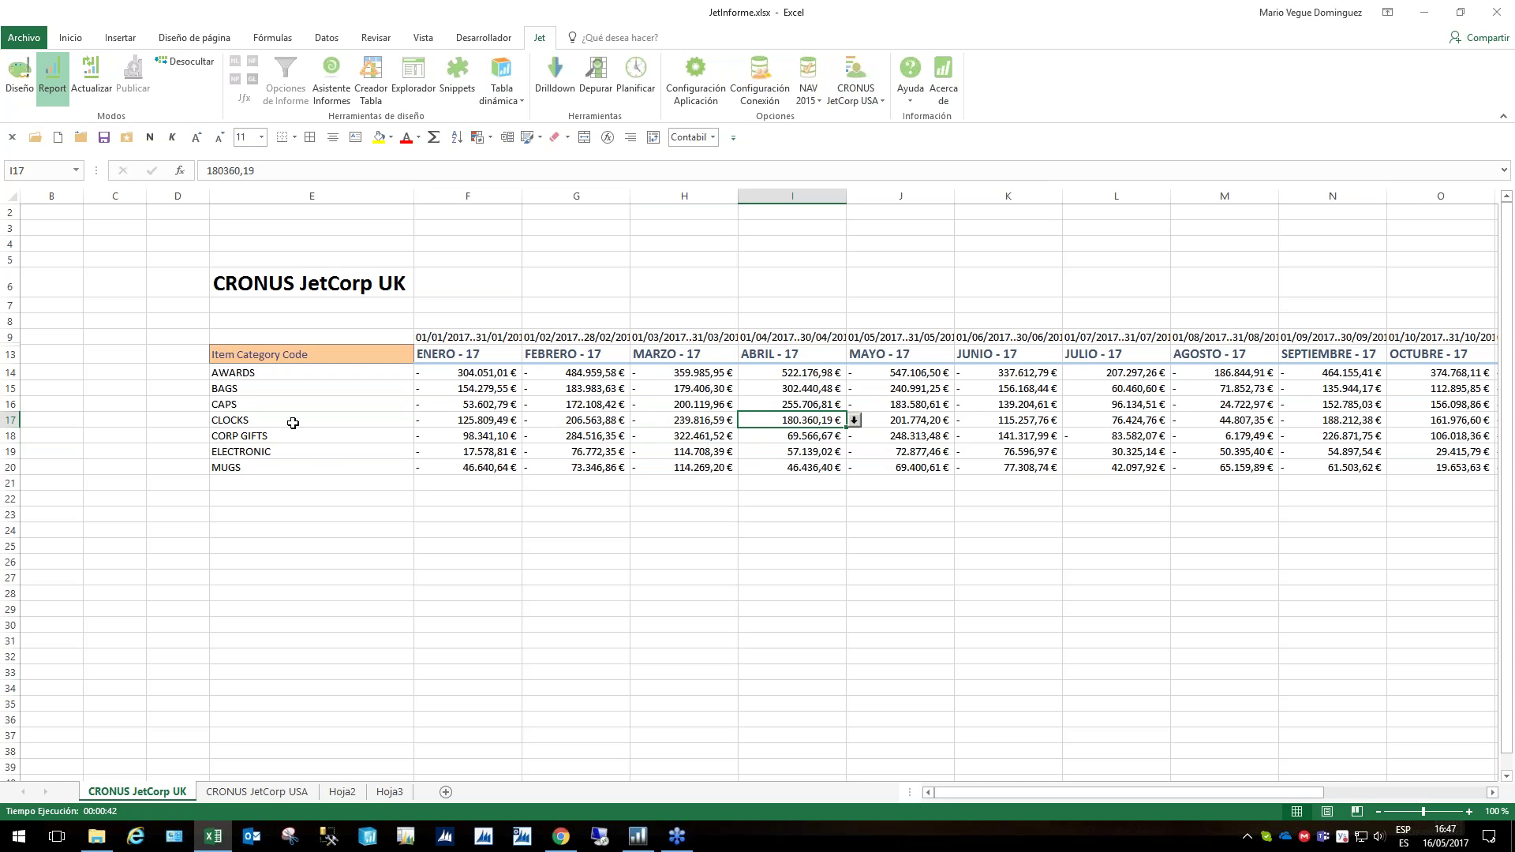
# Try drilling into the CLOCKS, ELECTRONIC and CORP GIFTS amounts, dismiss the errors, then switch to design mode
pyautogui.click(855, 423)
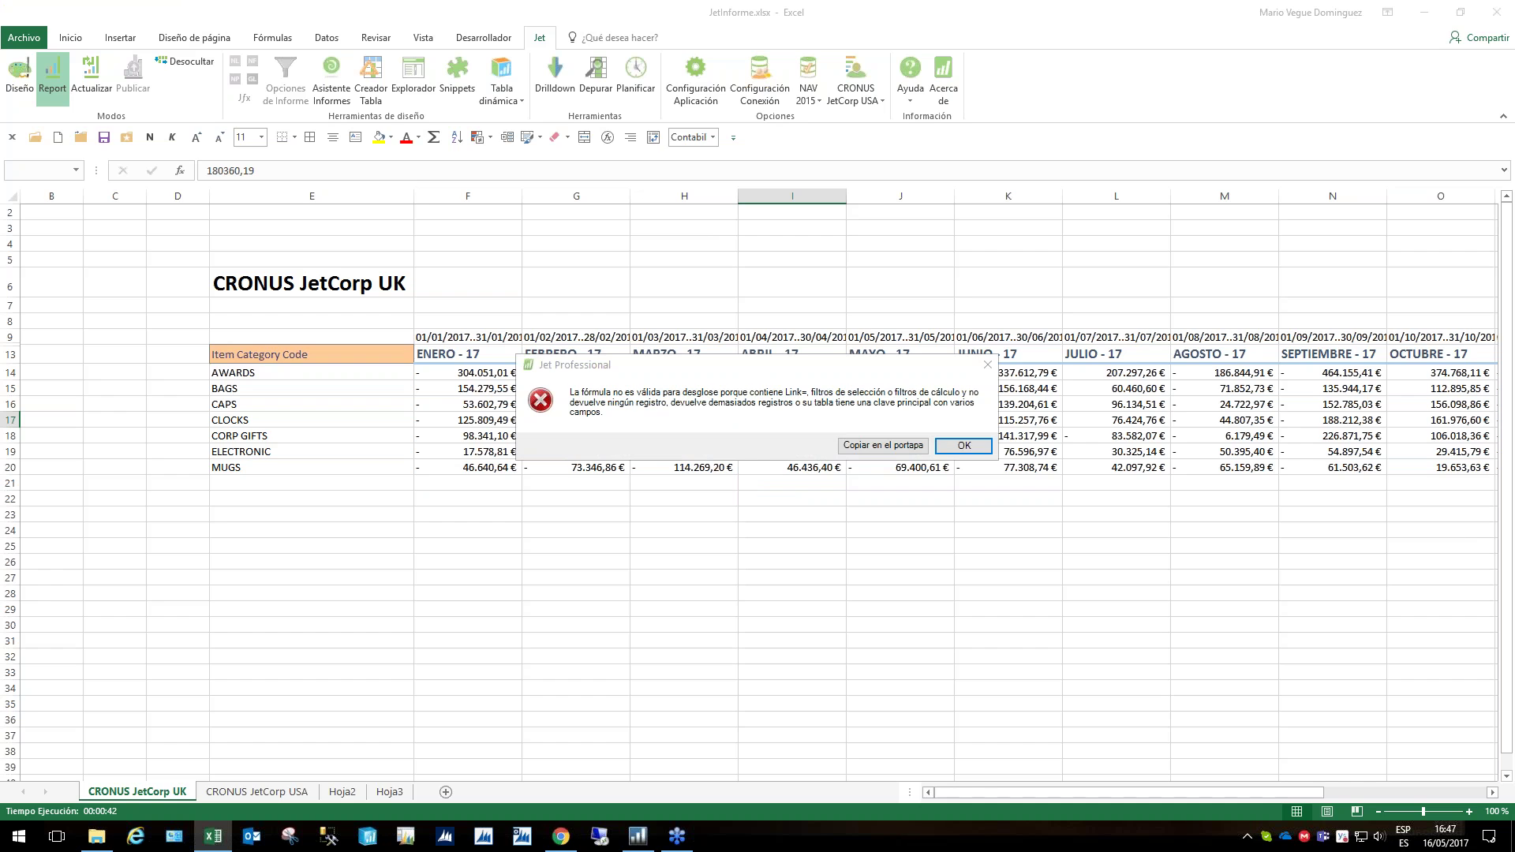
pyautogui.click(971, 447)
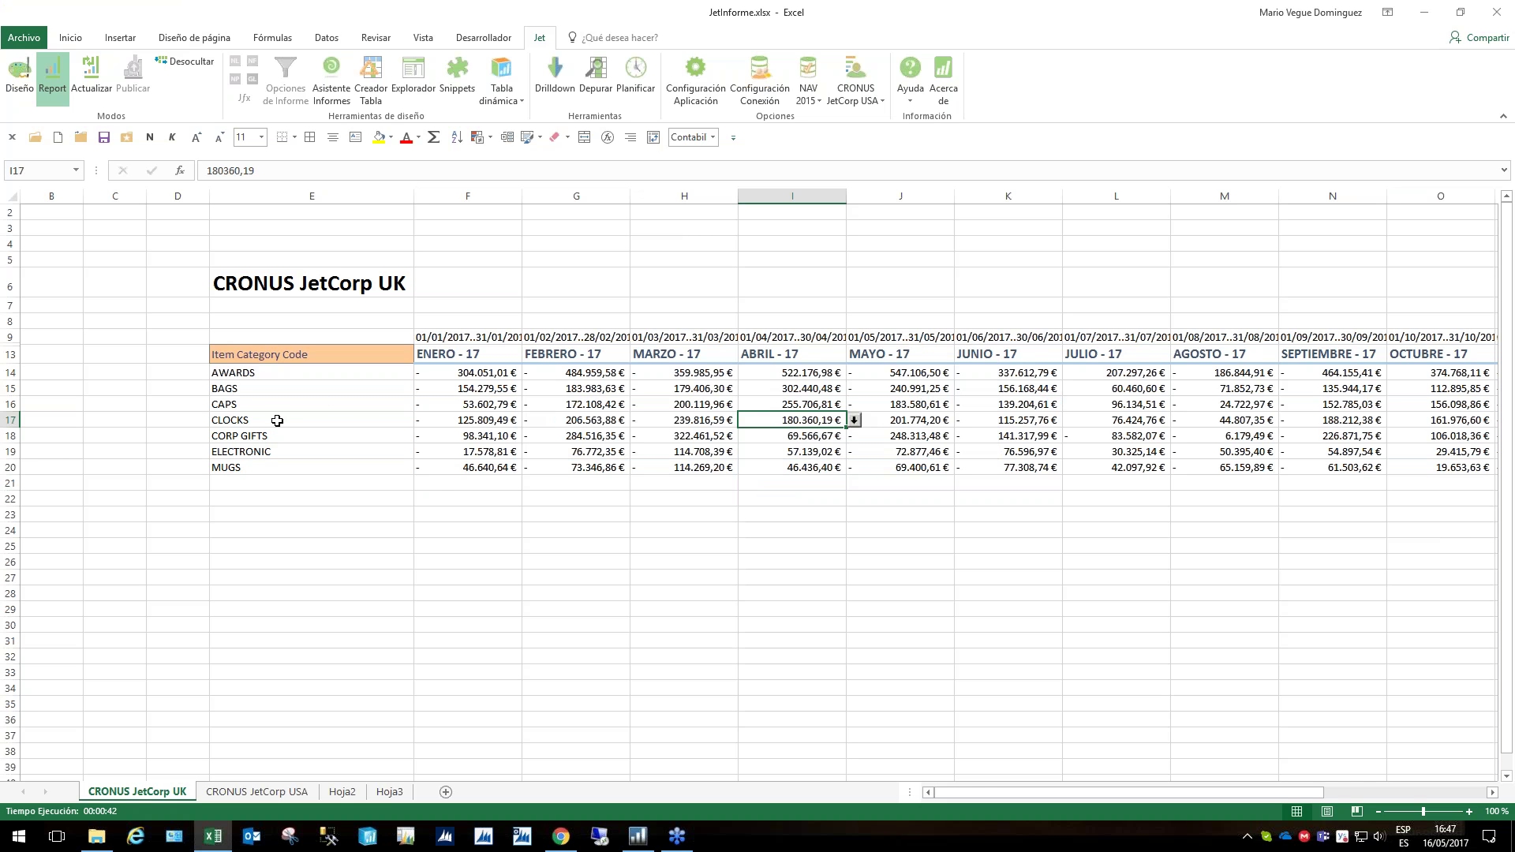
pyautogui.click(278, 419)
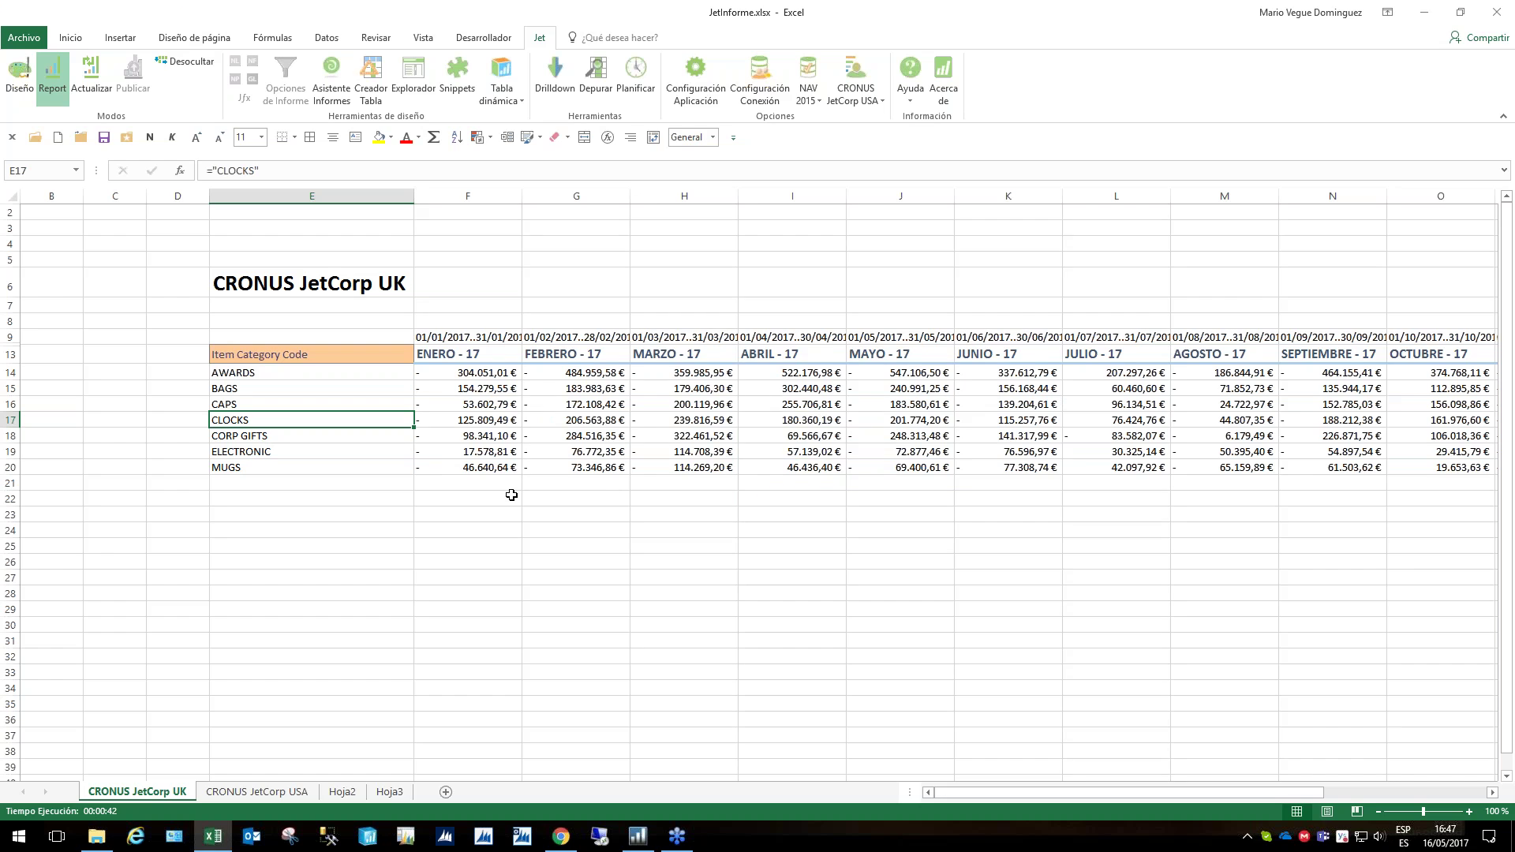
pyautogui.click(485, 452)
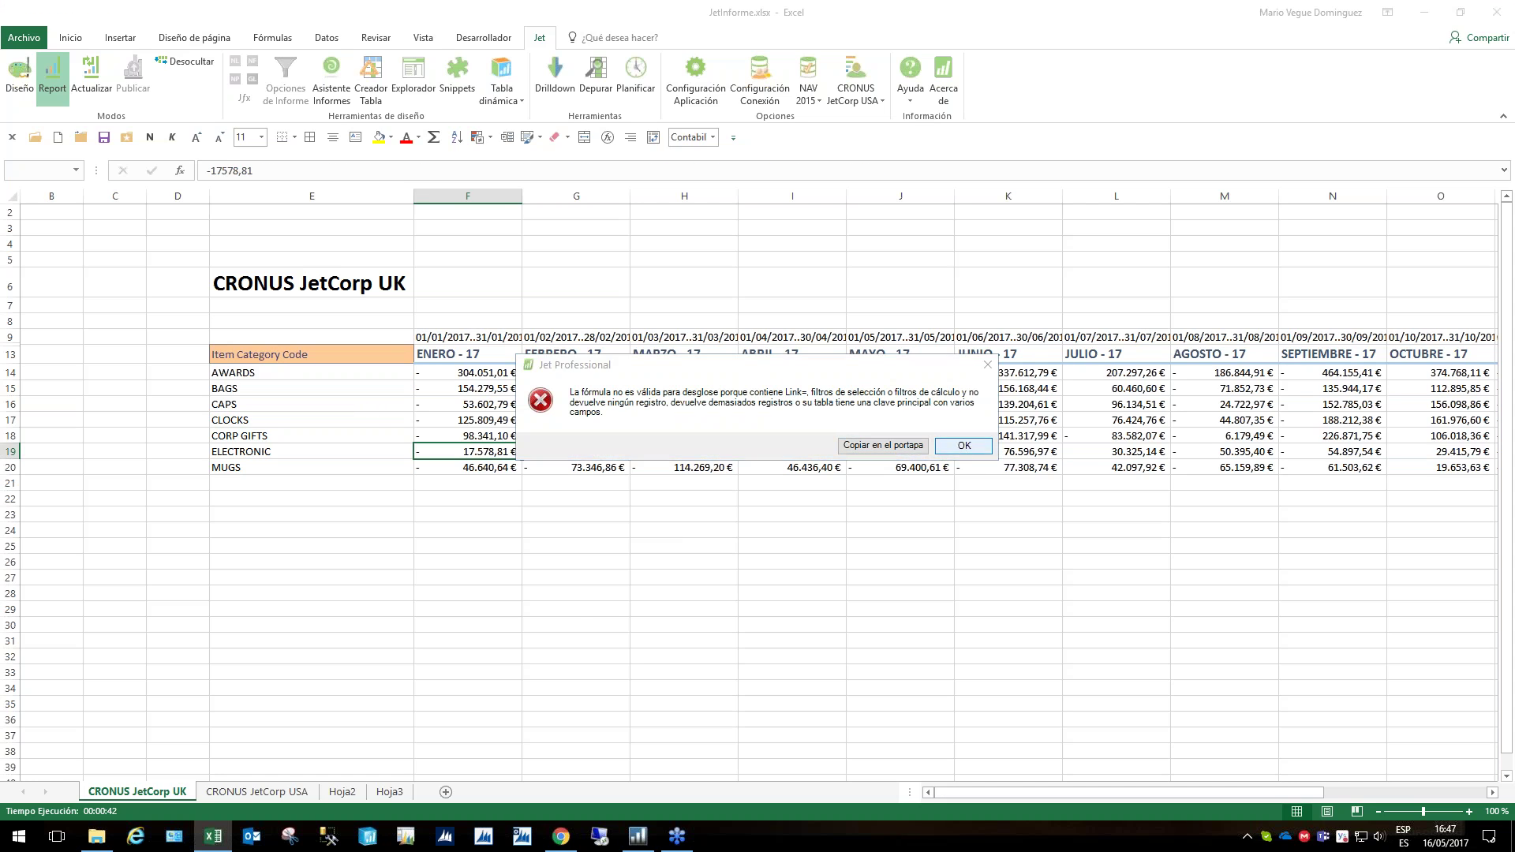
pyautogui.click(964, 446)
pyautogui.click(483, 525)
pyautogui.click(562, 440)
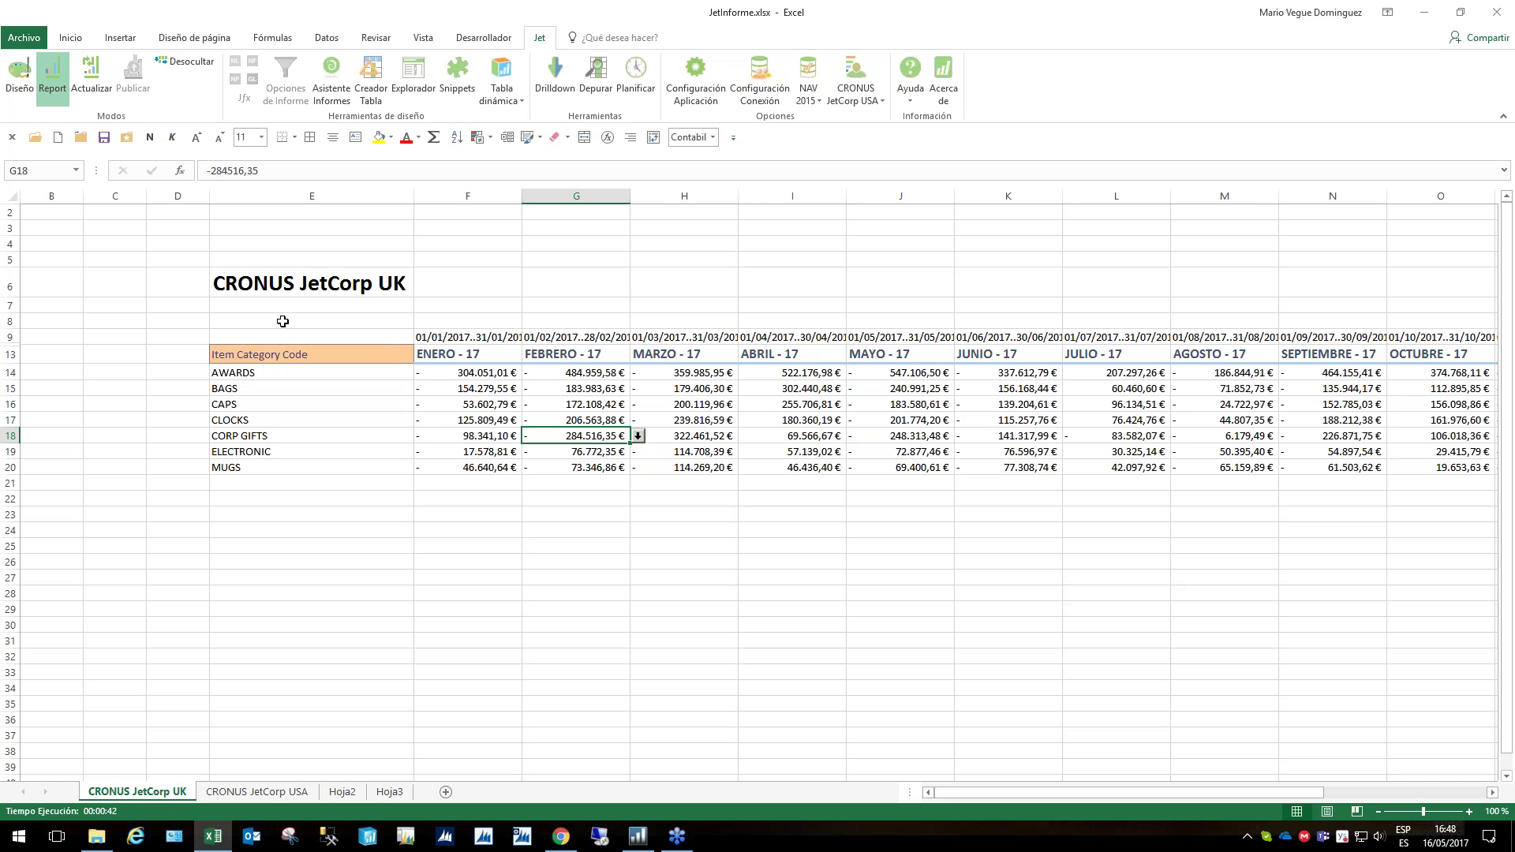
pyautogui.click(24, 78)
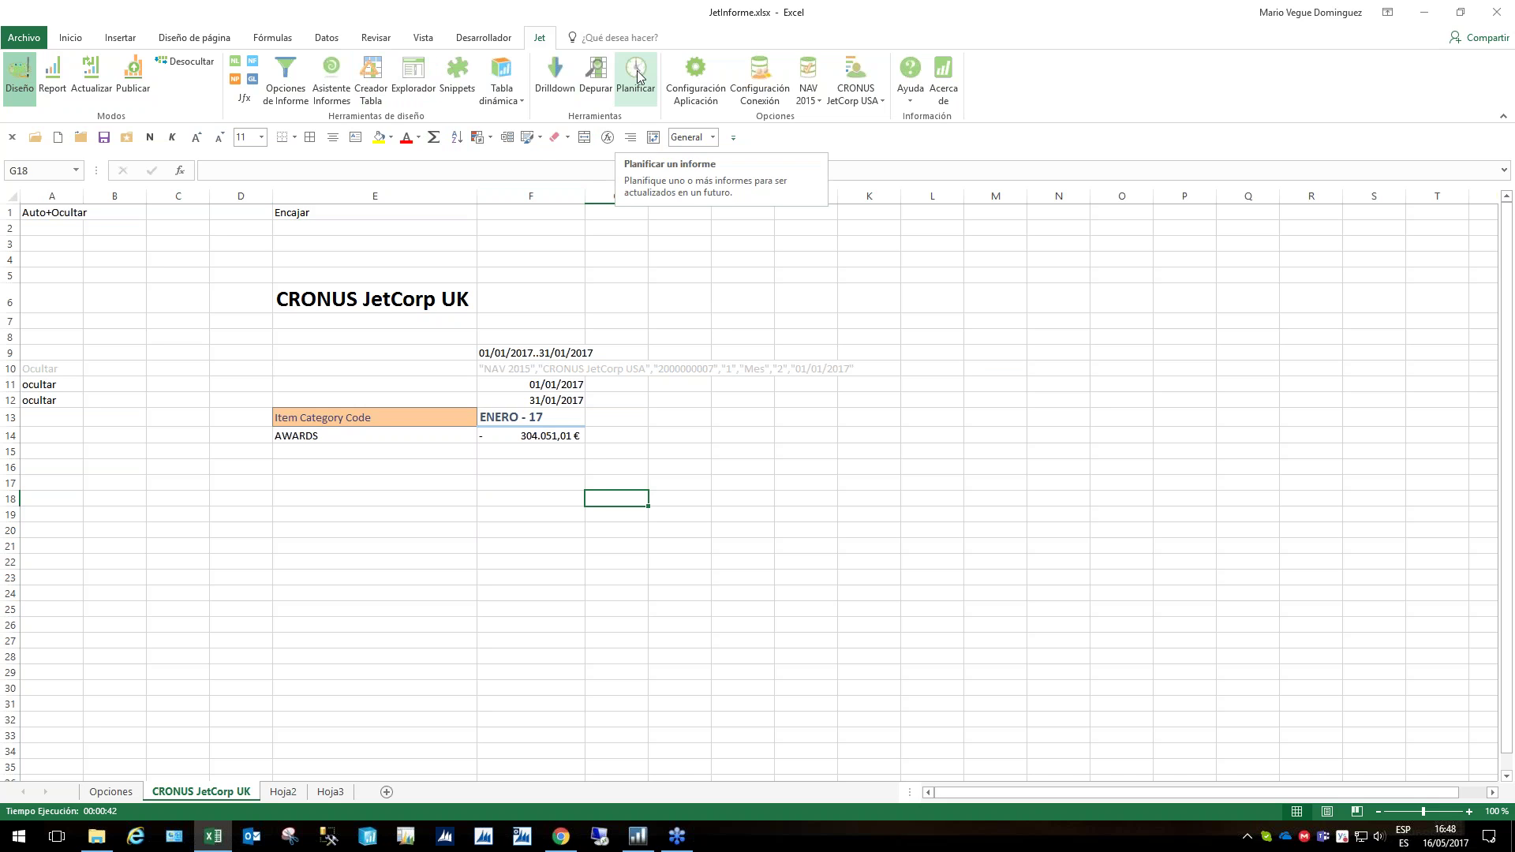
# Copy the Ocultar marker from A10 up into A9 to hide row 9, and save the workbook
pyautogui.click(52, 373)
pyautogui.moveTo(83, 376); pyautogui.dragTo(79, 353)
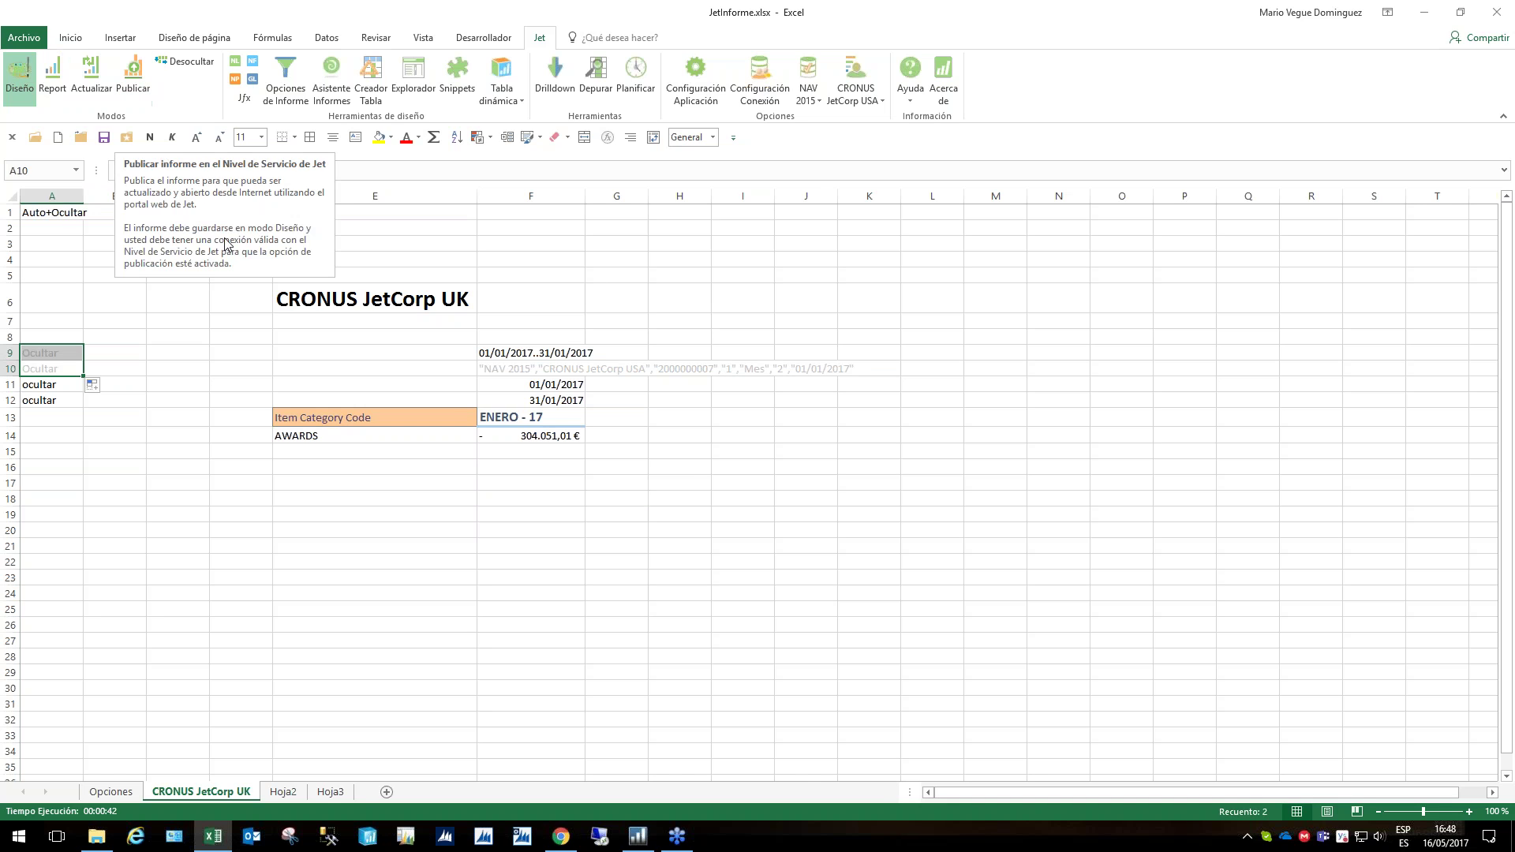
pyautogui.click(677, 298)
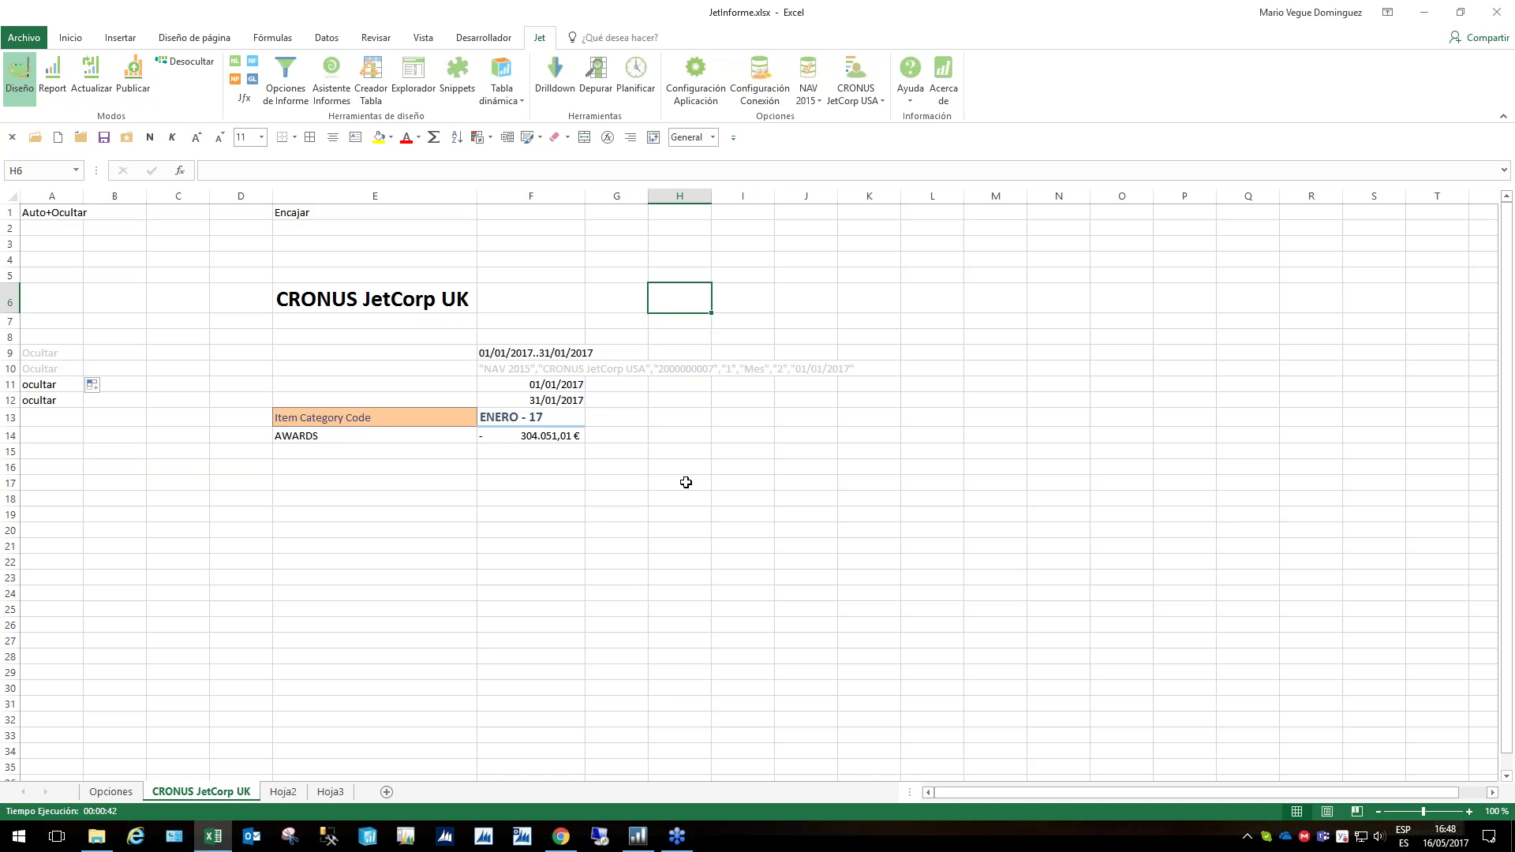
pyautogui.click(103, 139)
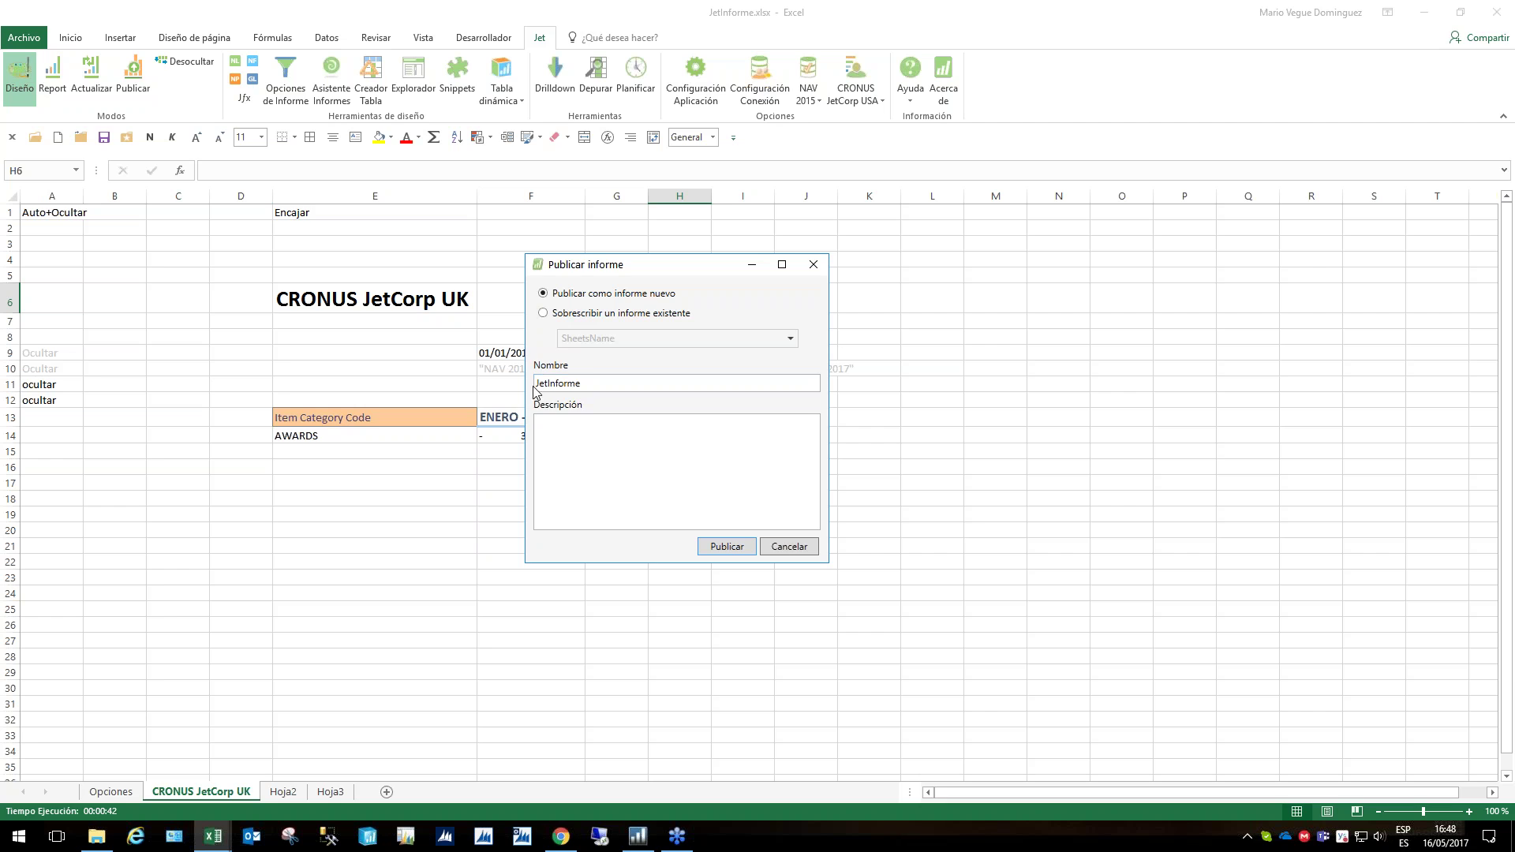
# Publish the report as new under the name JetInforme, leaving the description empty
pyautogui.click(589, 383)
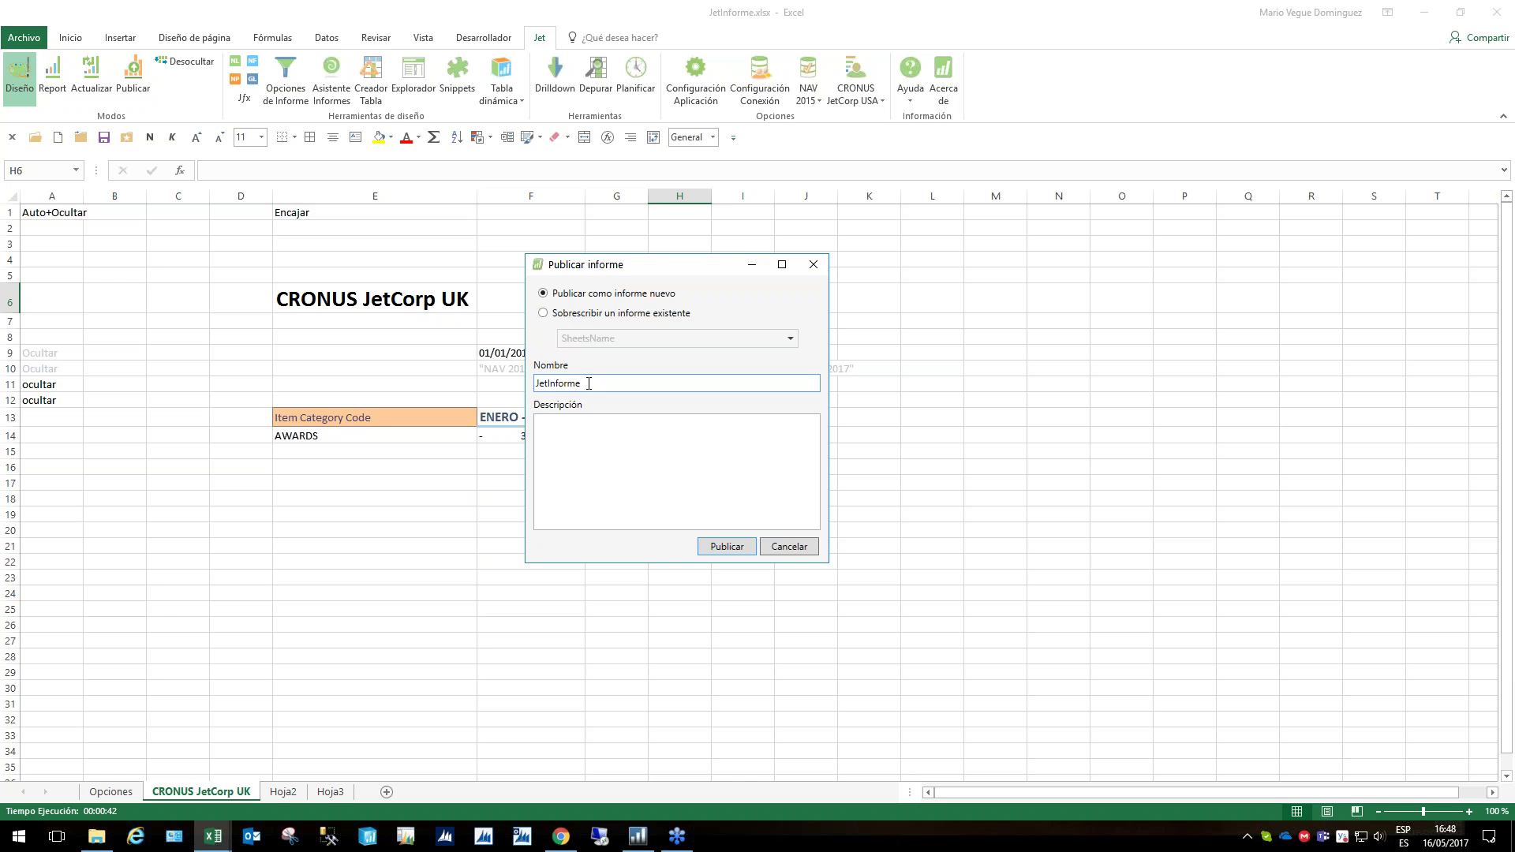
pyautogui.click(611, 430)
pyautogui.click(724, 546)
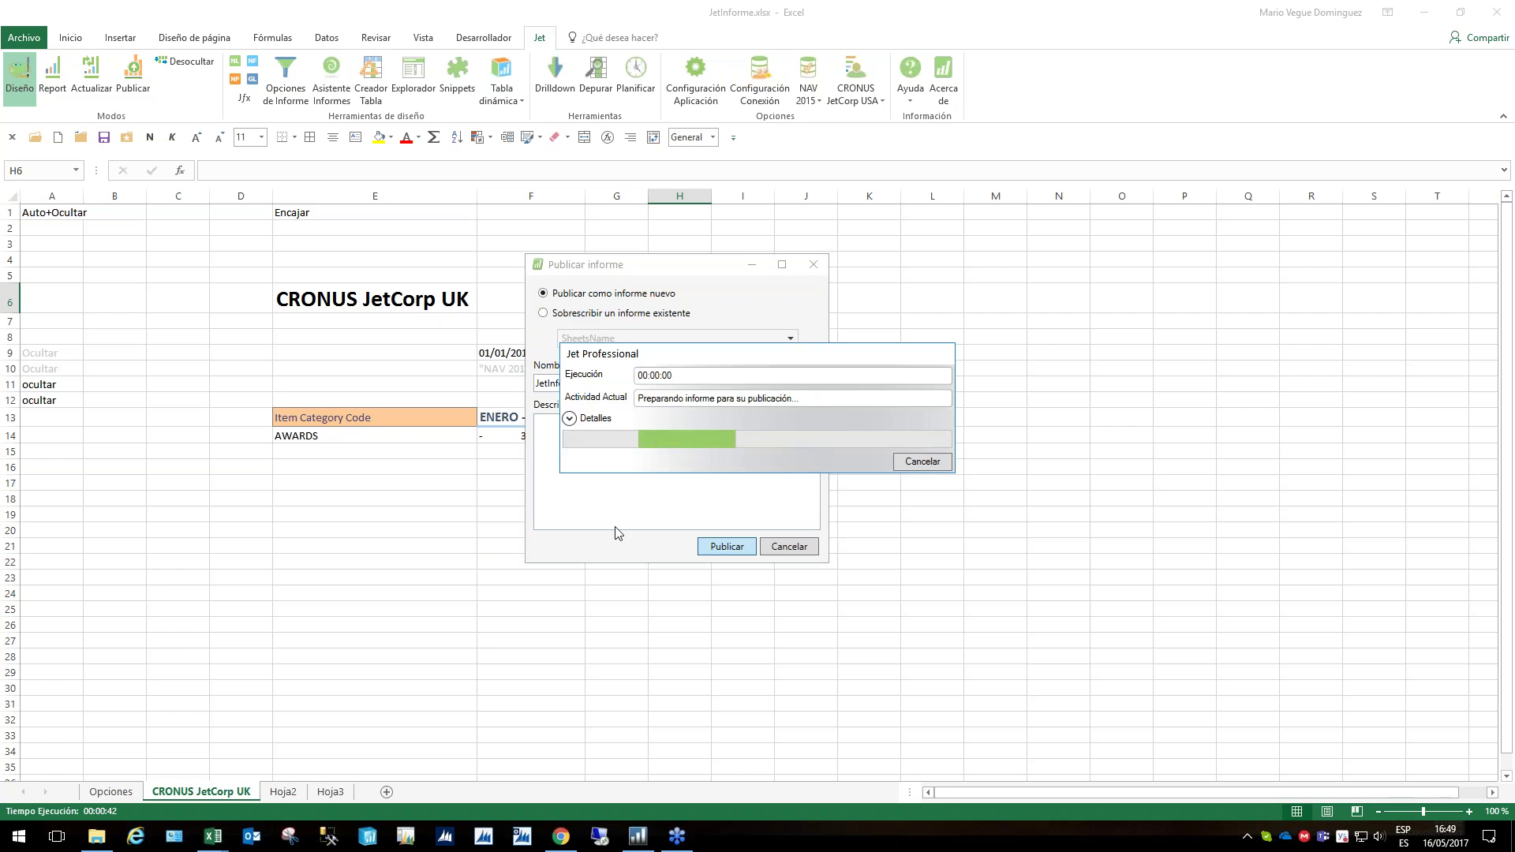
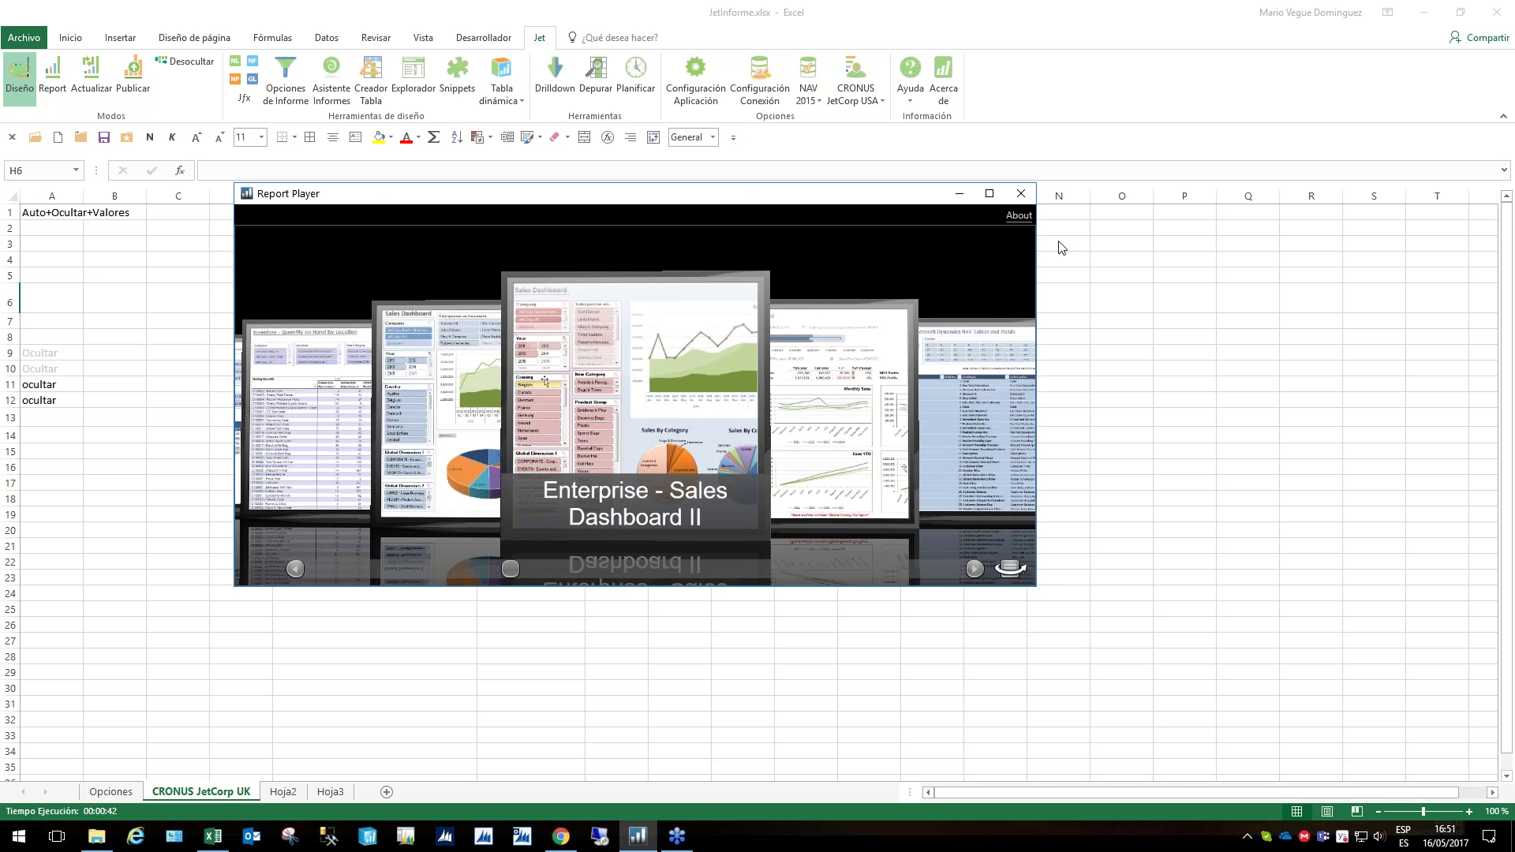
# Close the Report Player gallery to reveal the filled CRONUS JetCorp UK report sheet
pyautogui.click(959, 193)
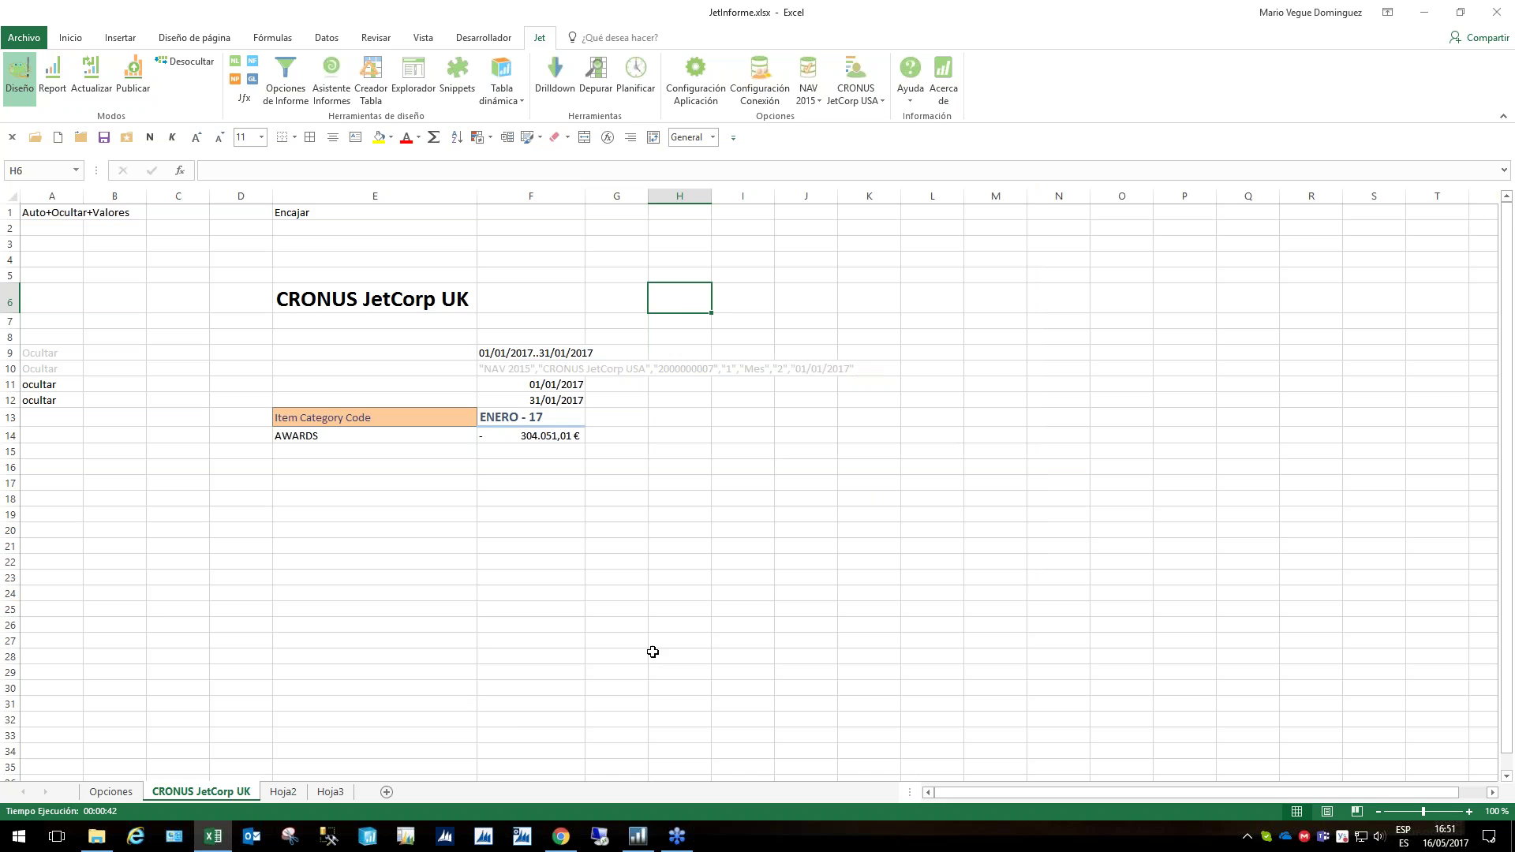
# Go to the Jet Web Portal server address in Chrome
pyautogui.click(561, 838)
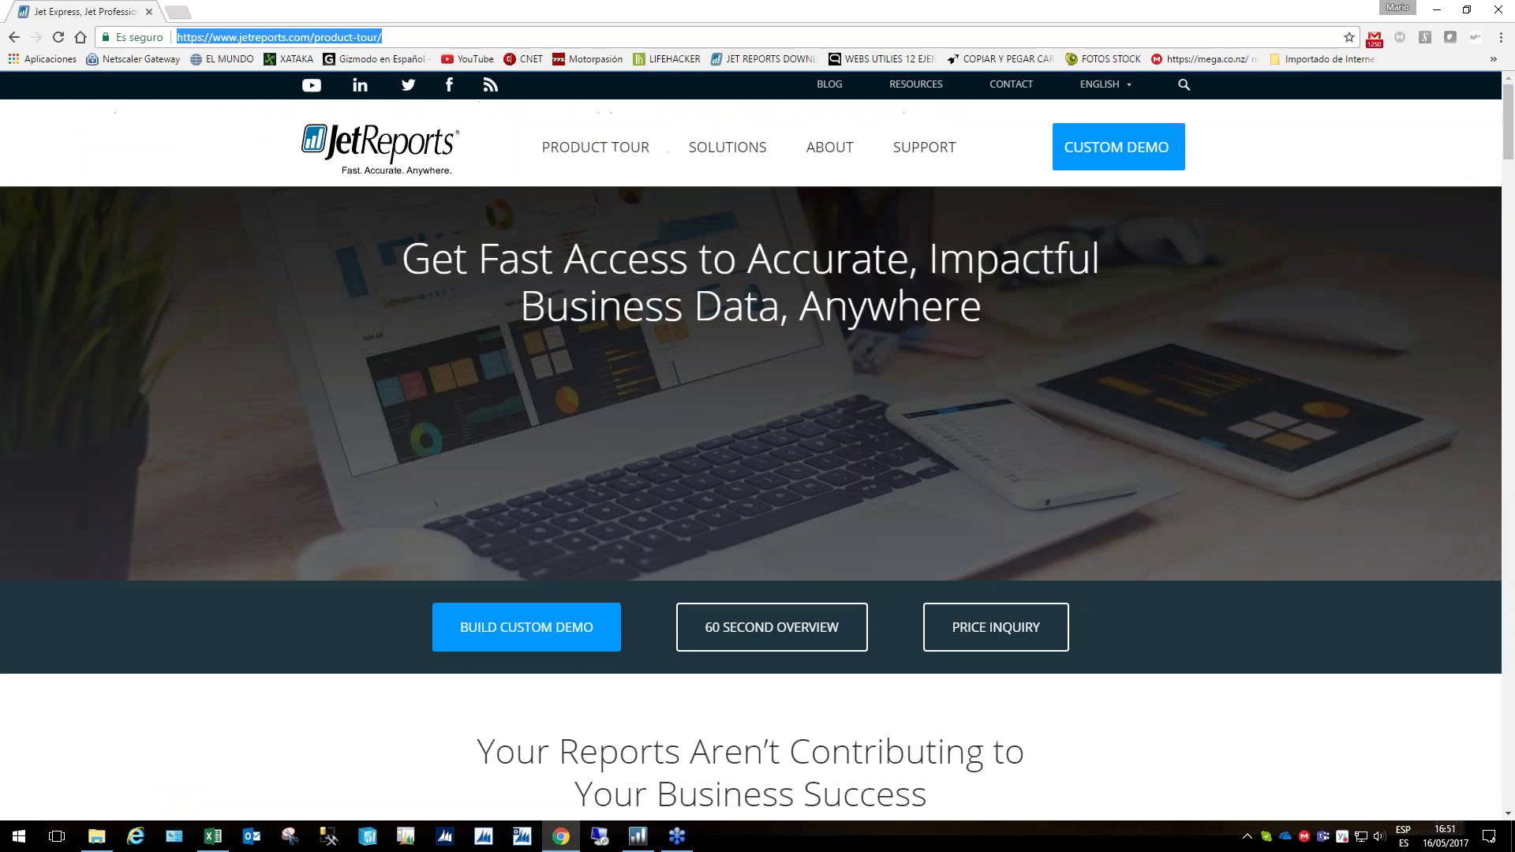
pyautogui.write('mariopc')
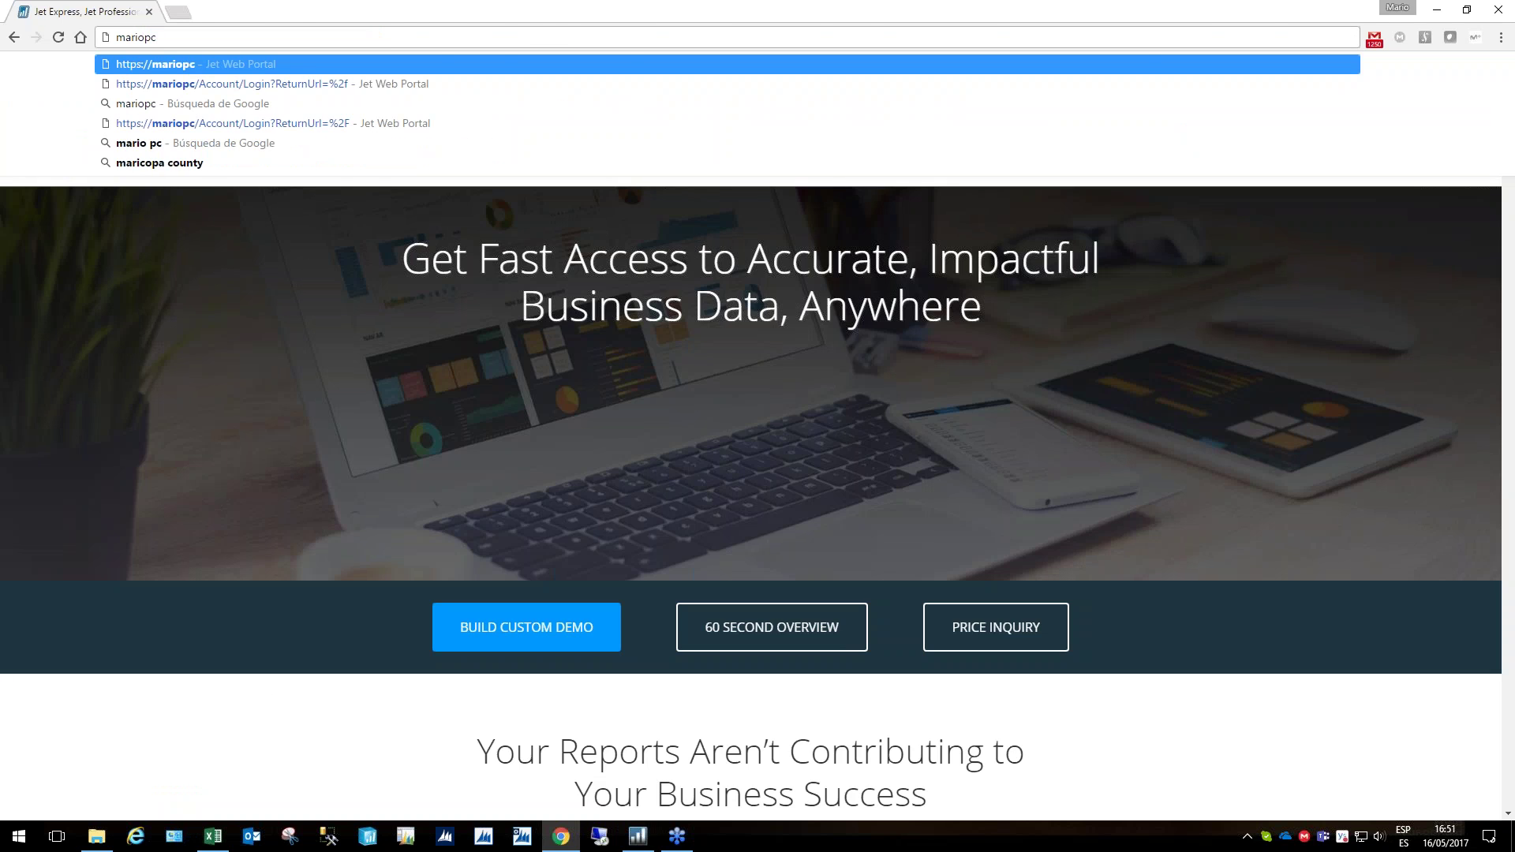
pyautogui.press('Return')
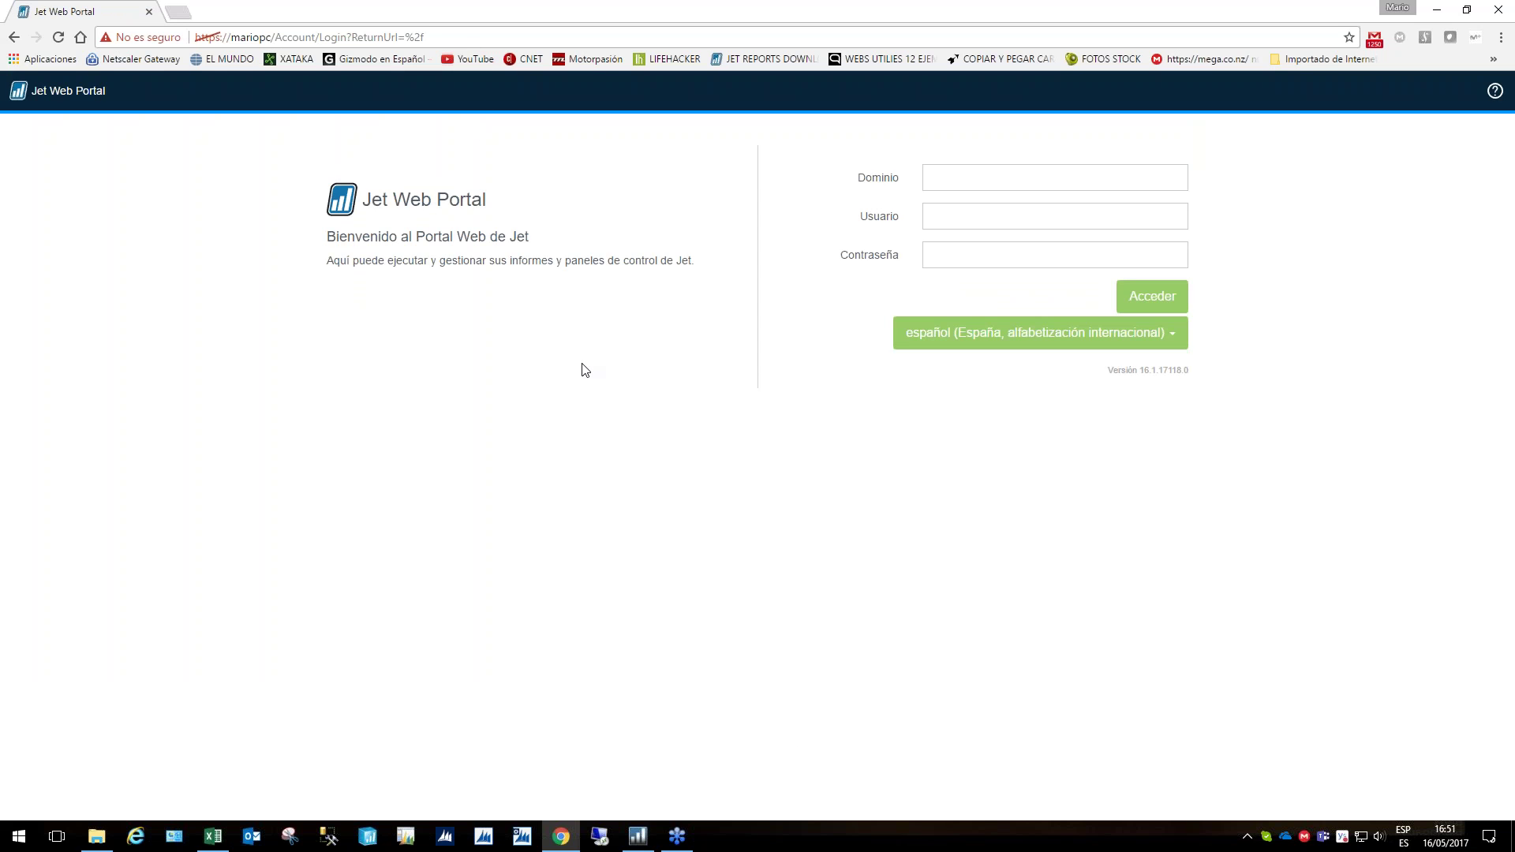
# Sign in with the saved Dominio and Usuario and the account password, then choose Acceder
pyautogui.click(971, 175)
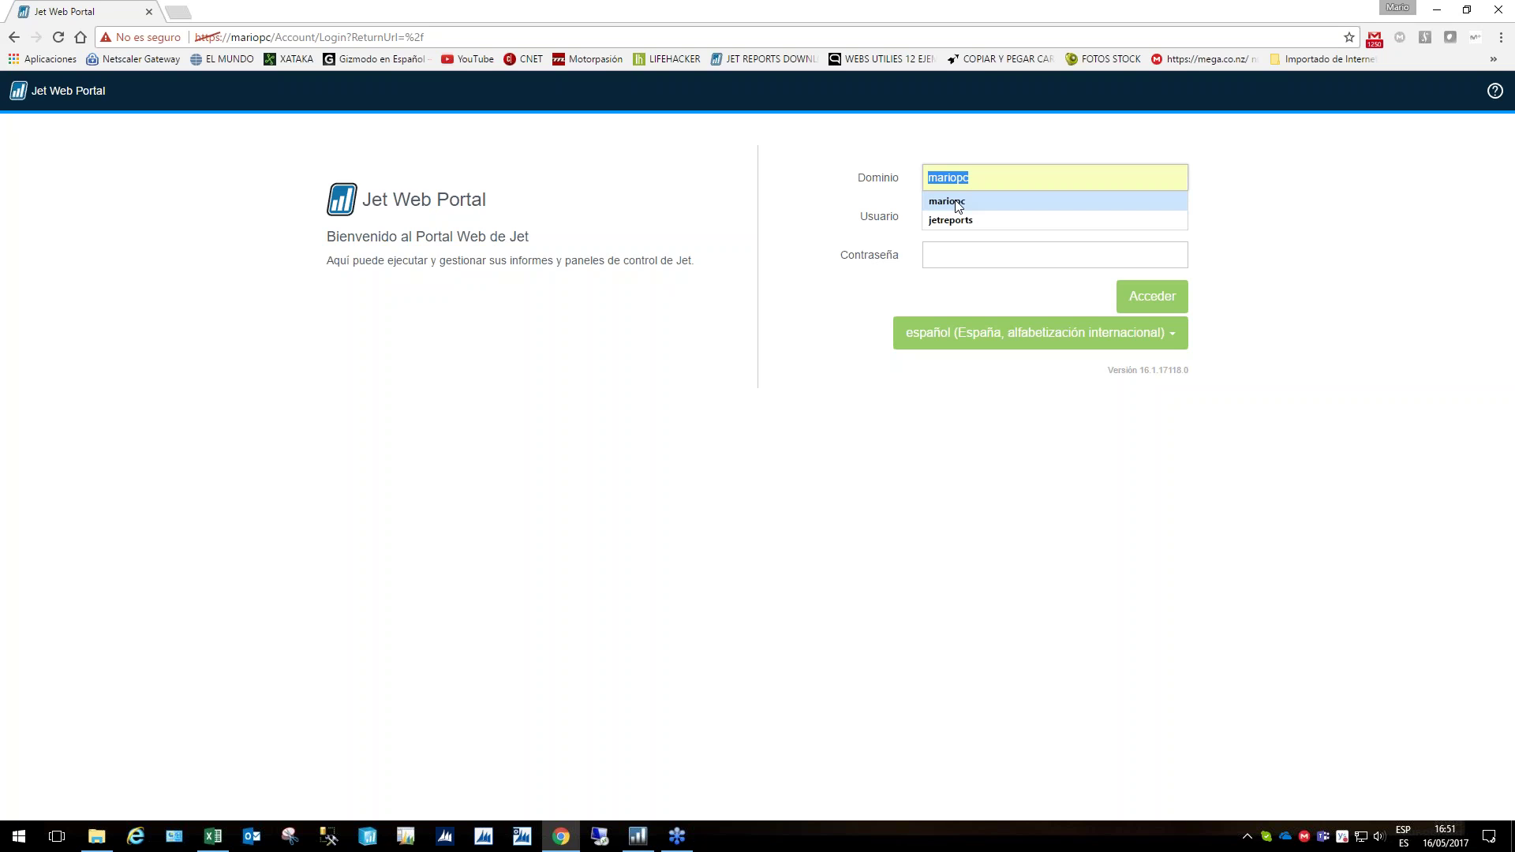
pyautogui.click(957, 202)
pyautogui.click(969, 215)
pyautogui.click(970, 238)
pyautogui.click(970, 251)
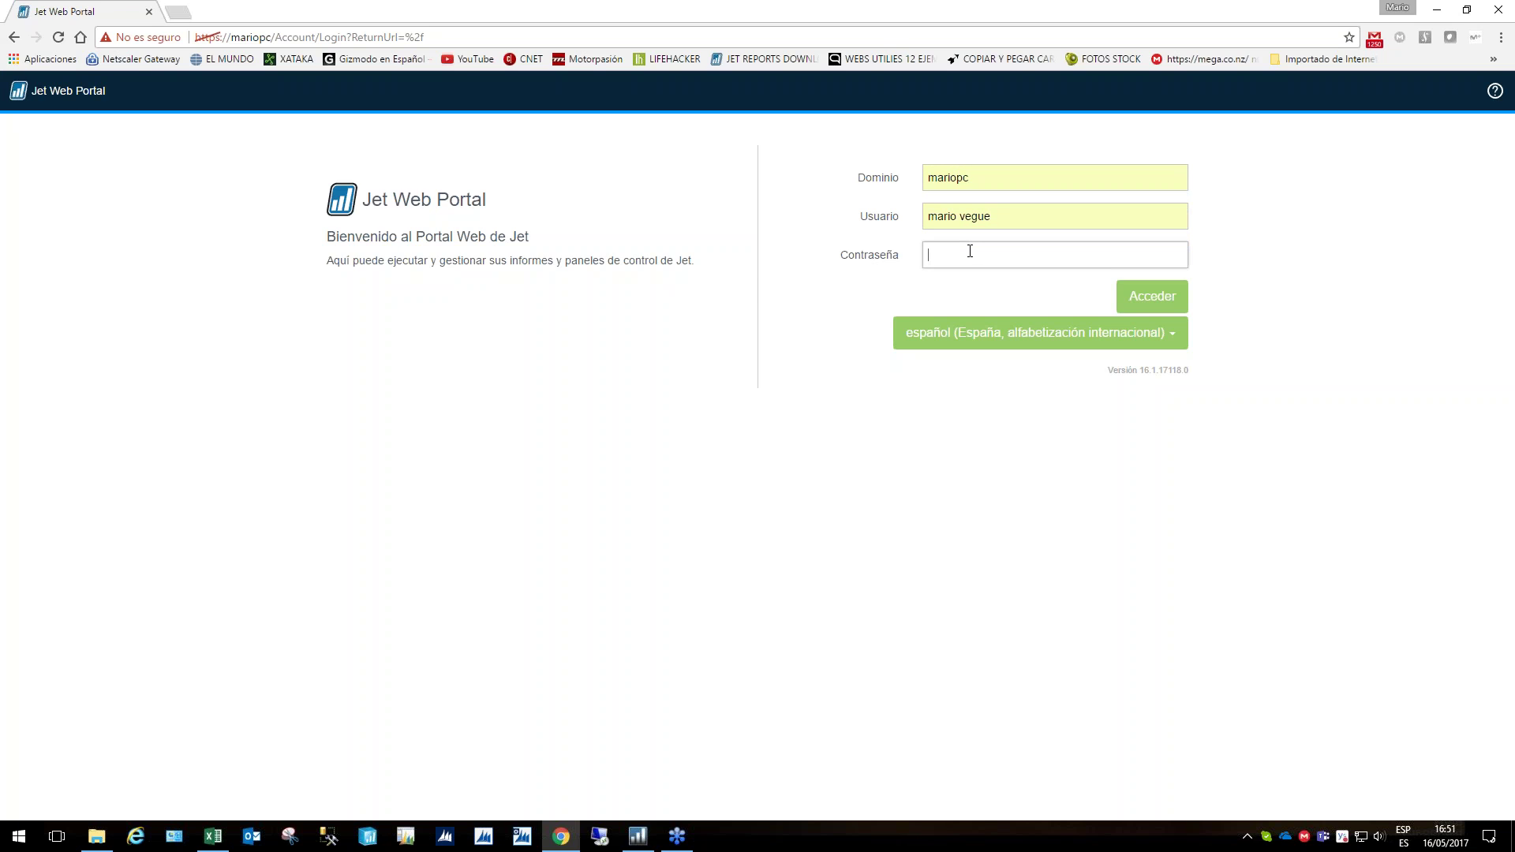
pyautogui.press('capslock')
pyautogui.press('capslock')
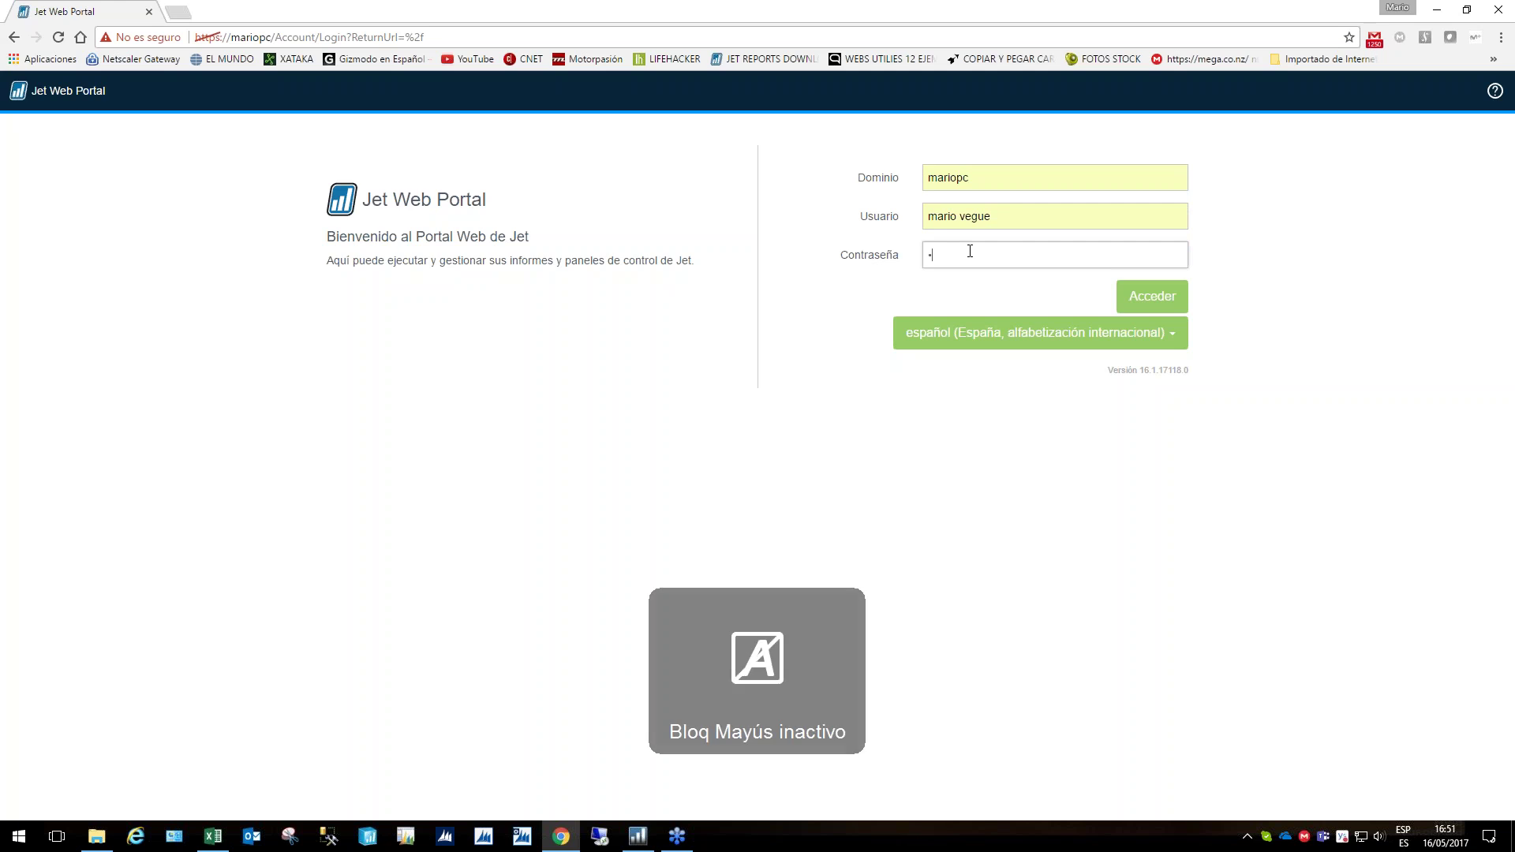
pyautogui.write('**')
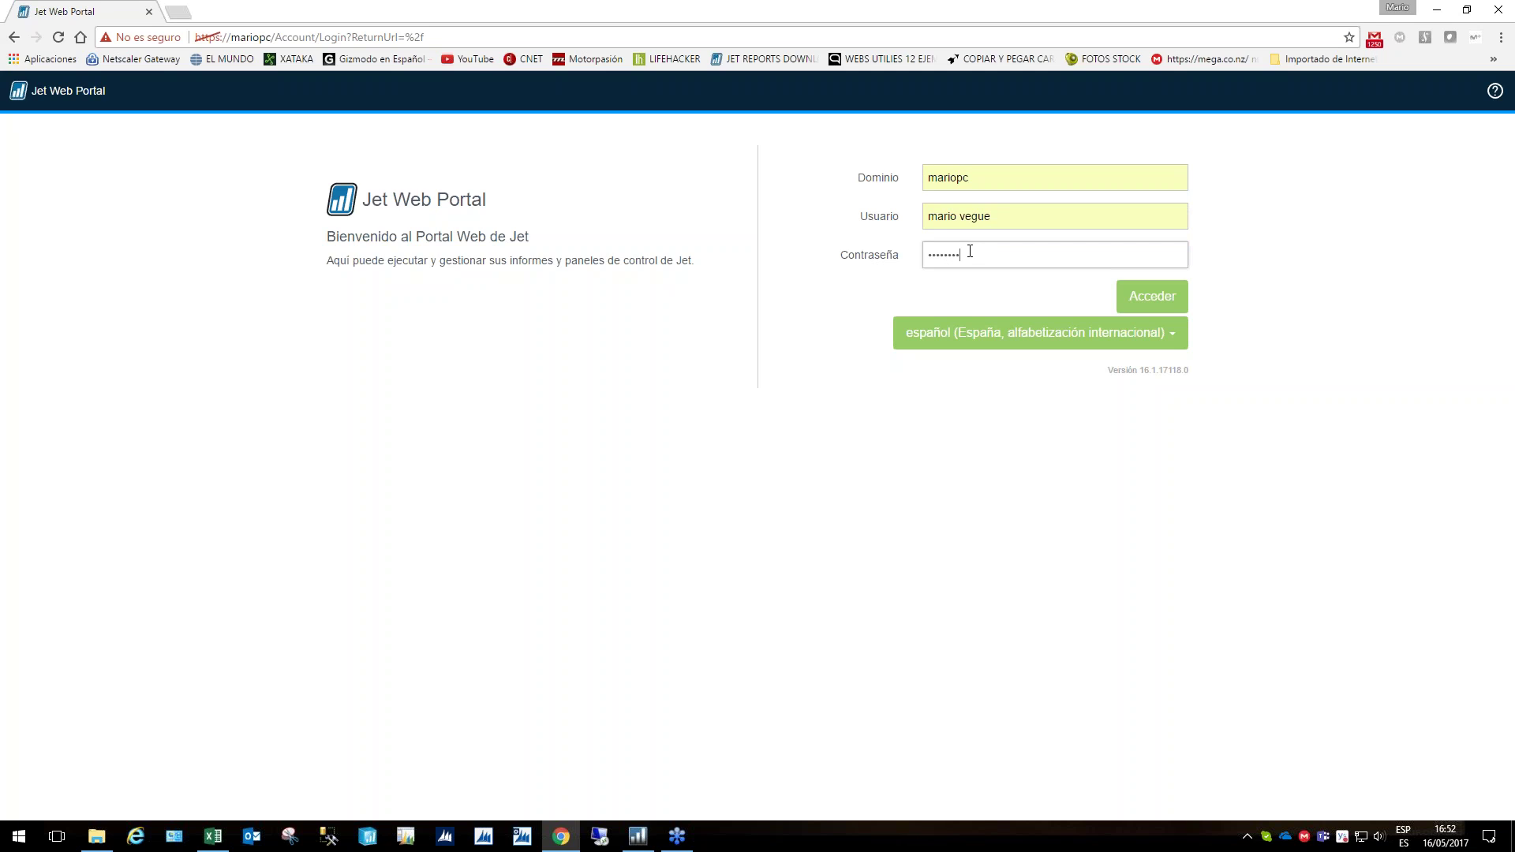
pyautogui.click(1151, 297)
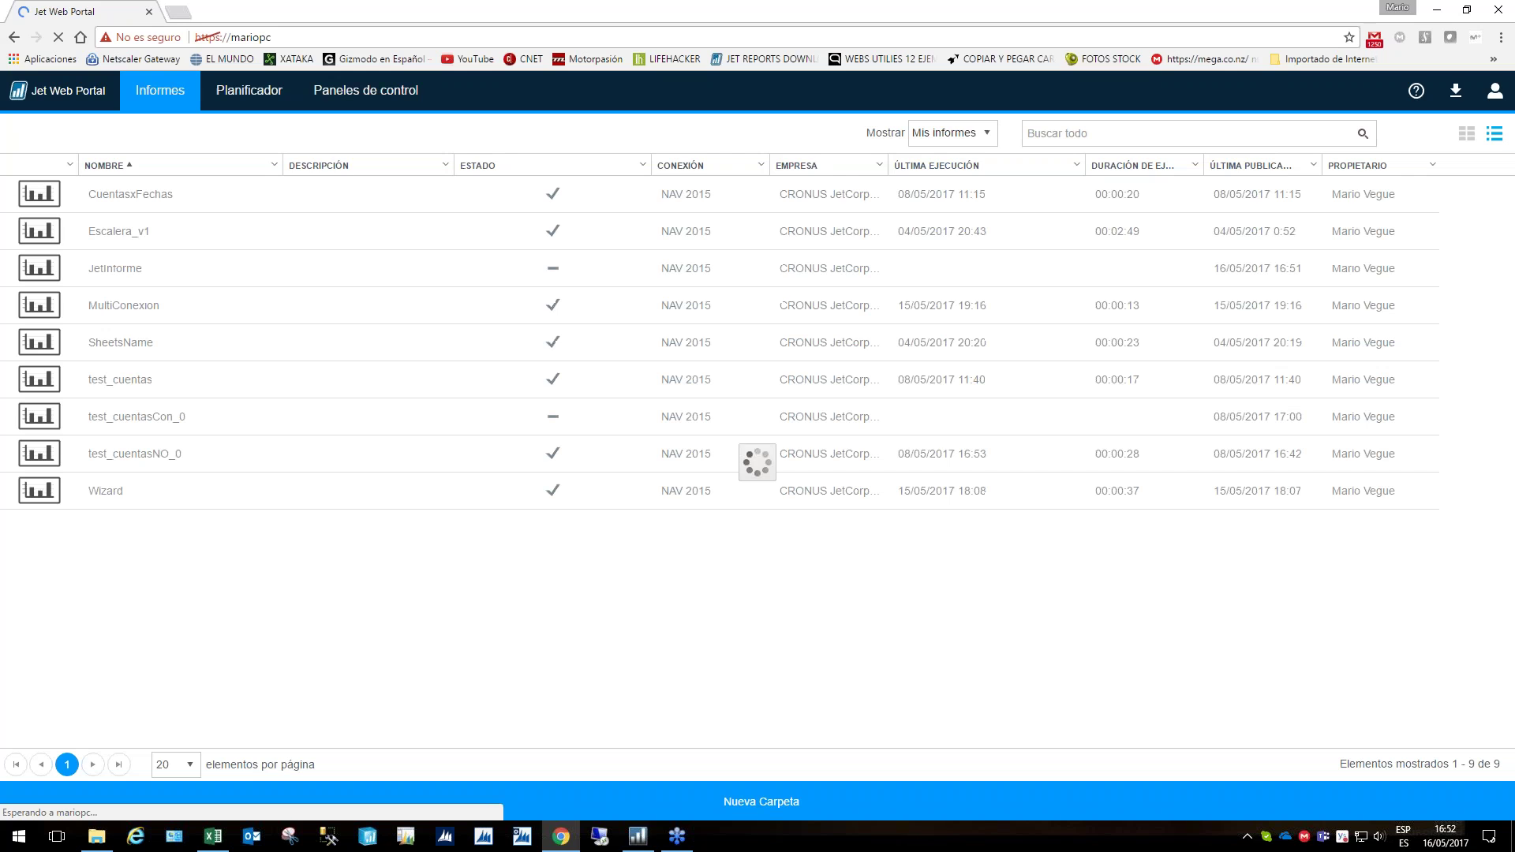
# Review JetInforme's run options and TIPO DE PERIODO list (Mes) without running, then open its Detalles page
pyautogui.click(381, 269)
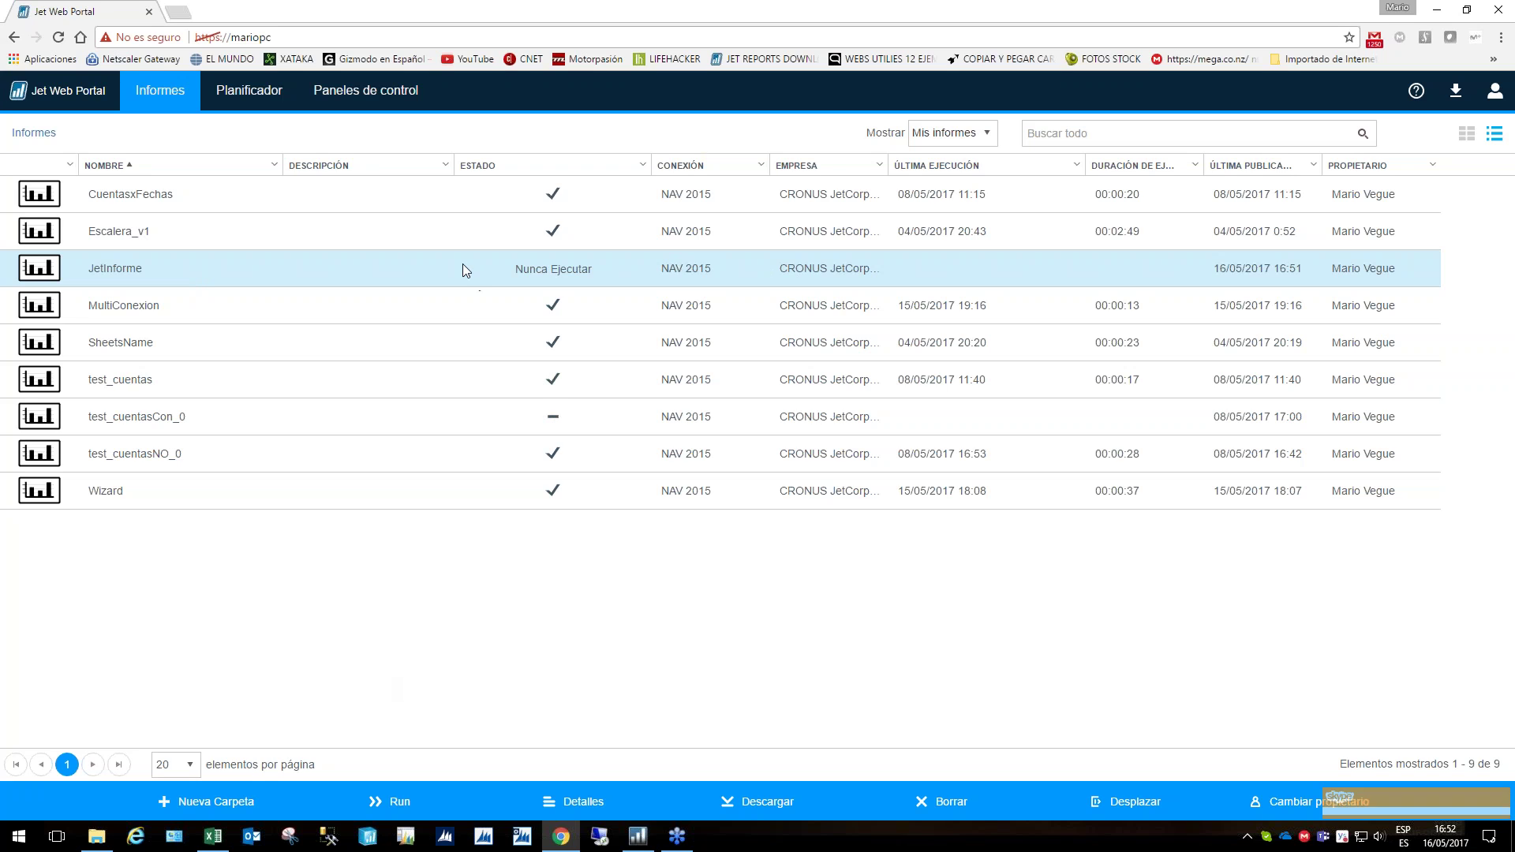
pyautogui.click(398, 805)
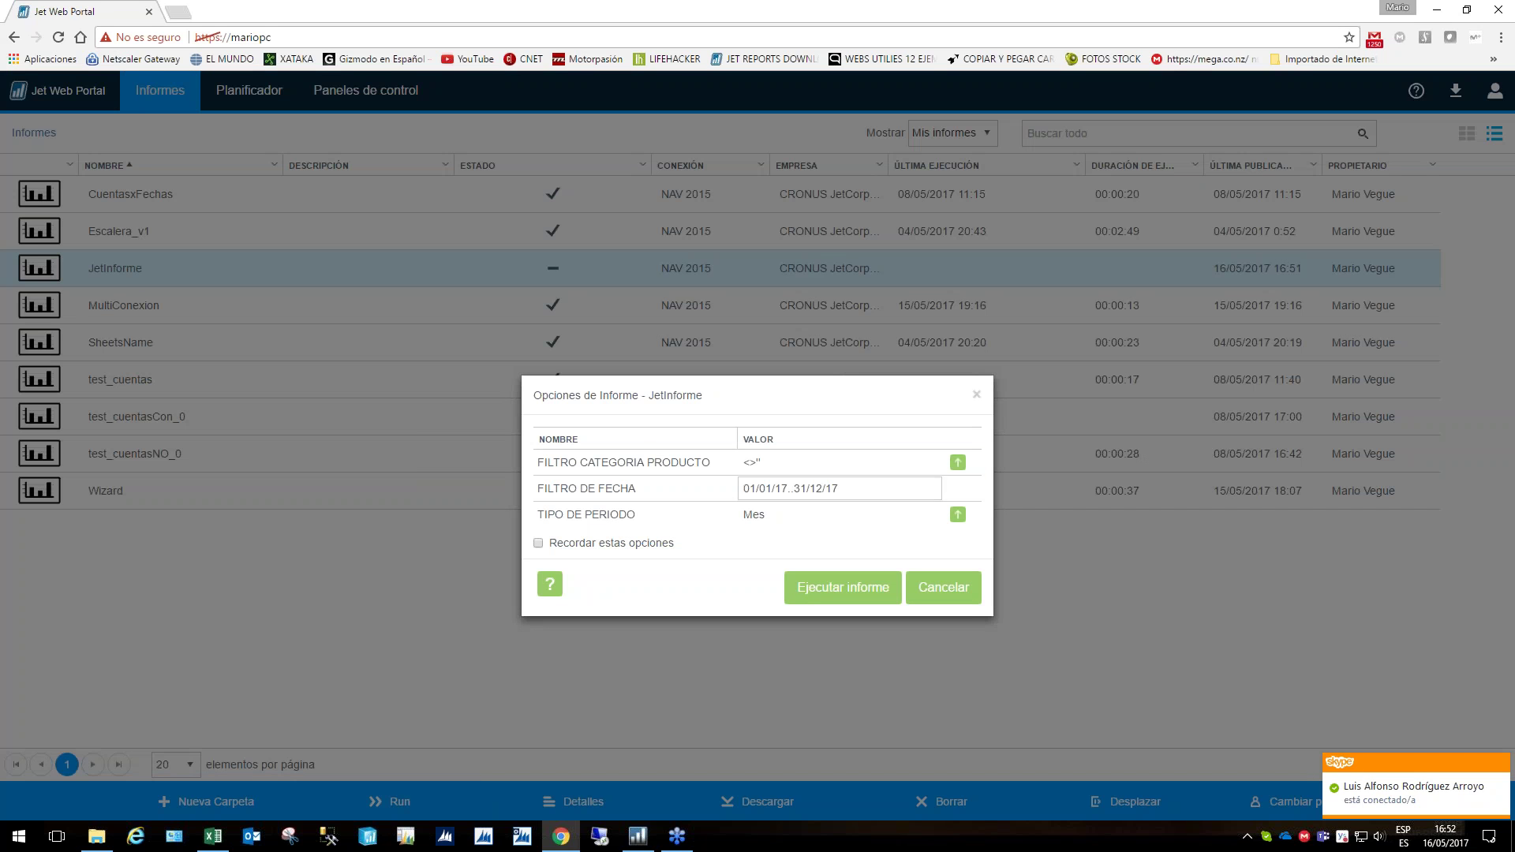
pyautogui.click(822, 461)
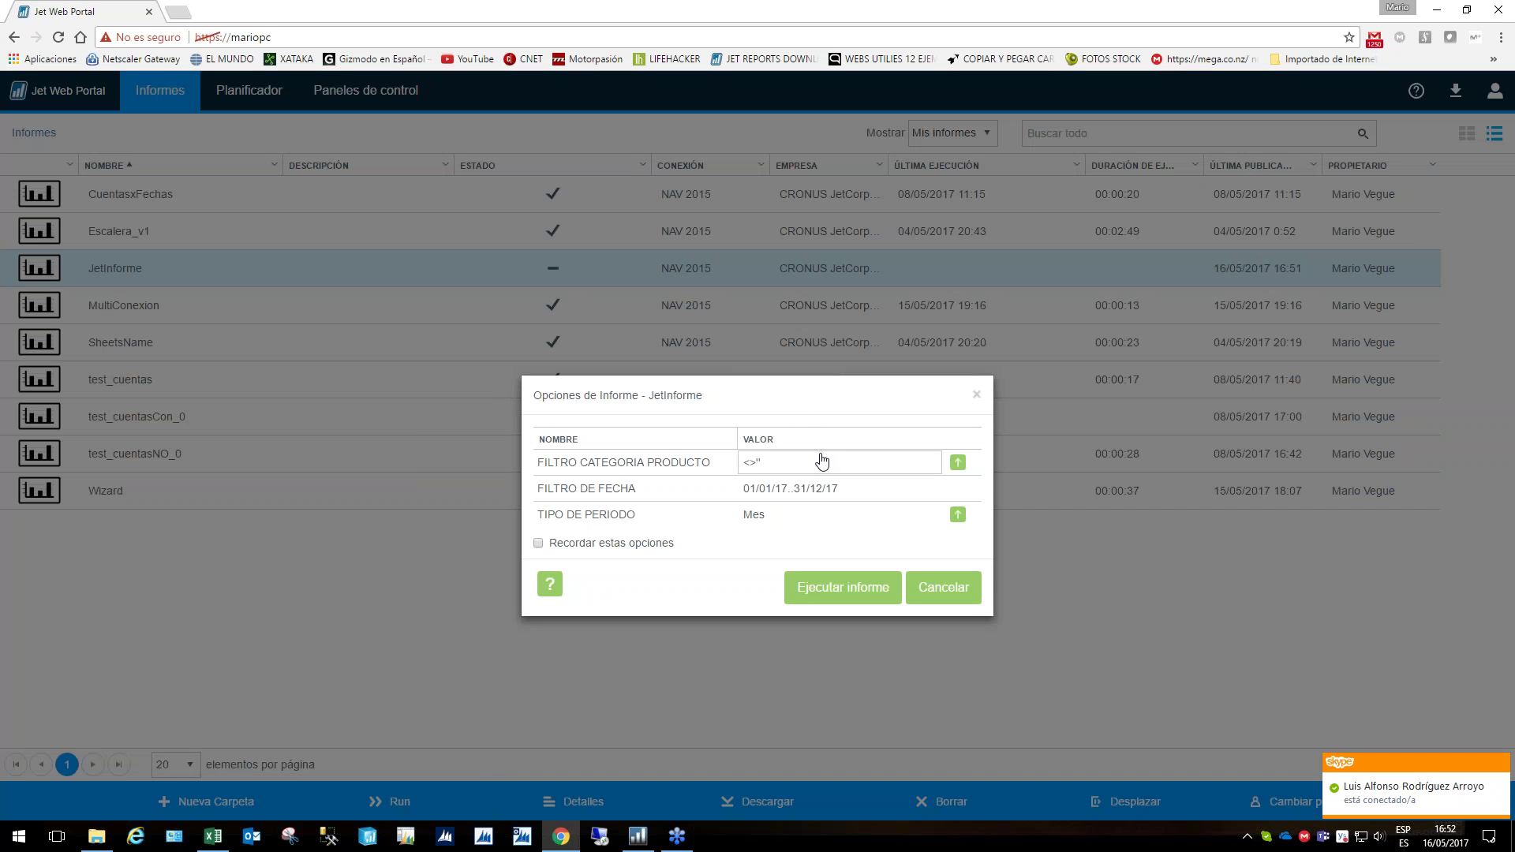
pyautogui.click(957, 514)
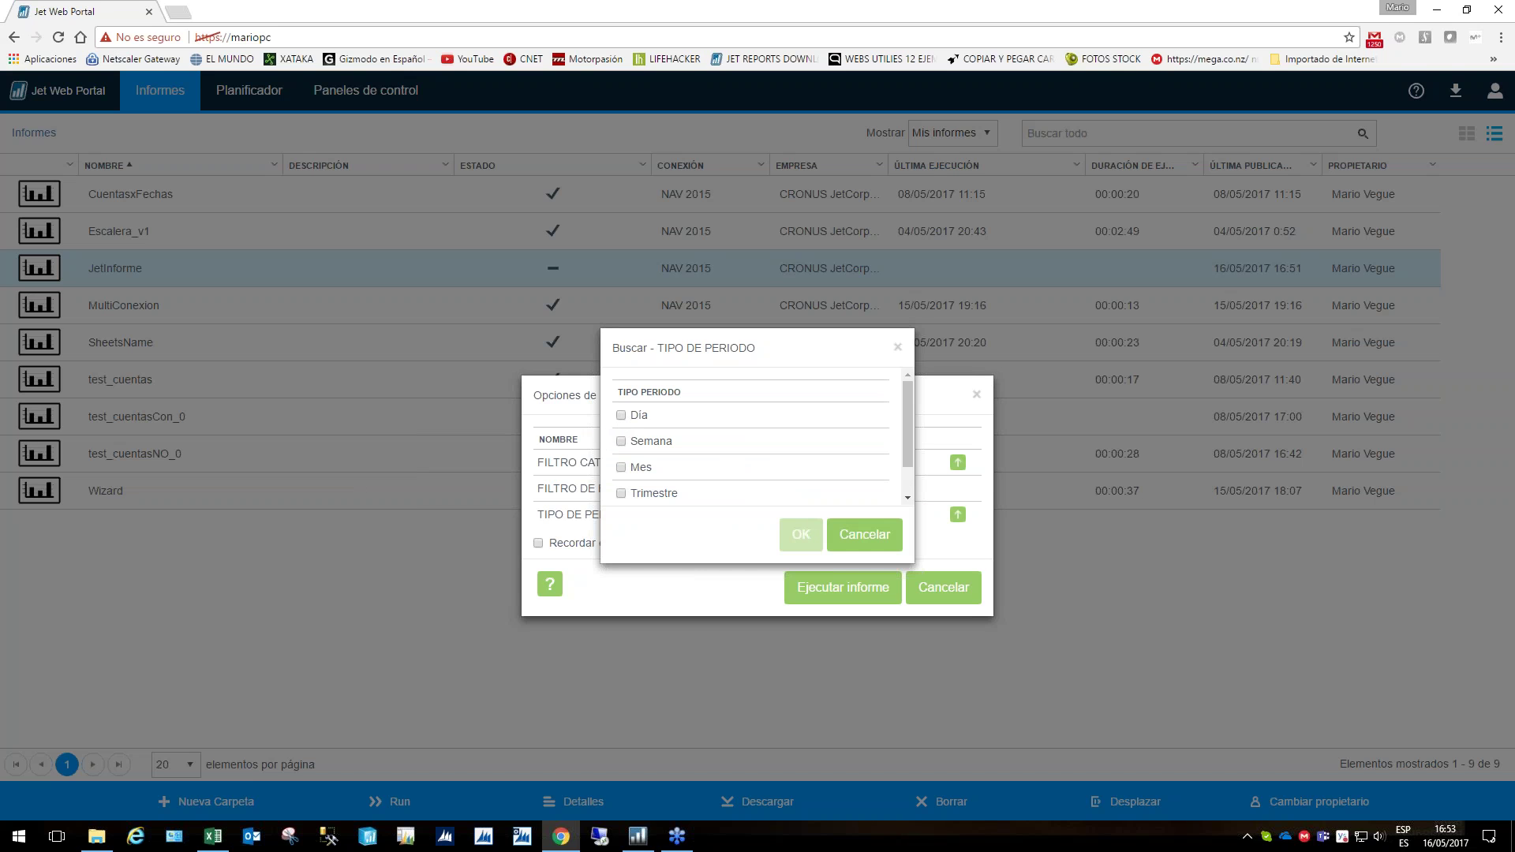
pyautogui.click(867, 536)
pyautogui.click(950, 588)
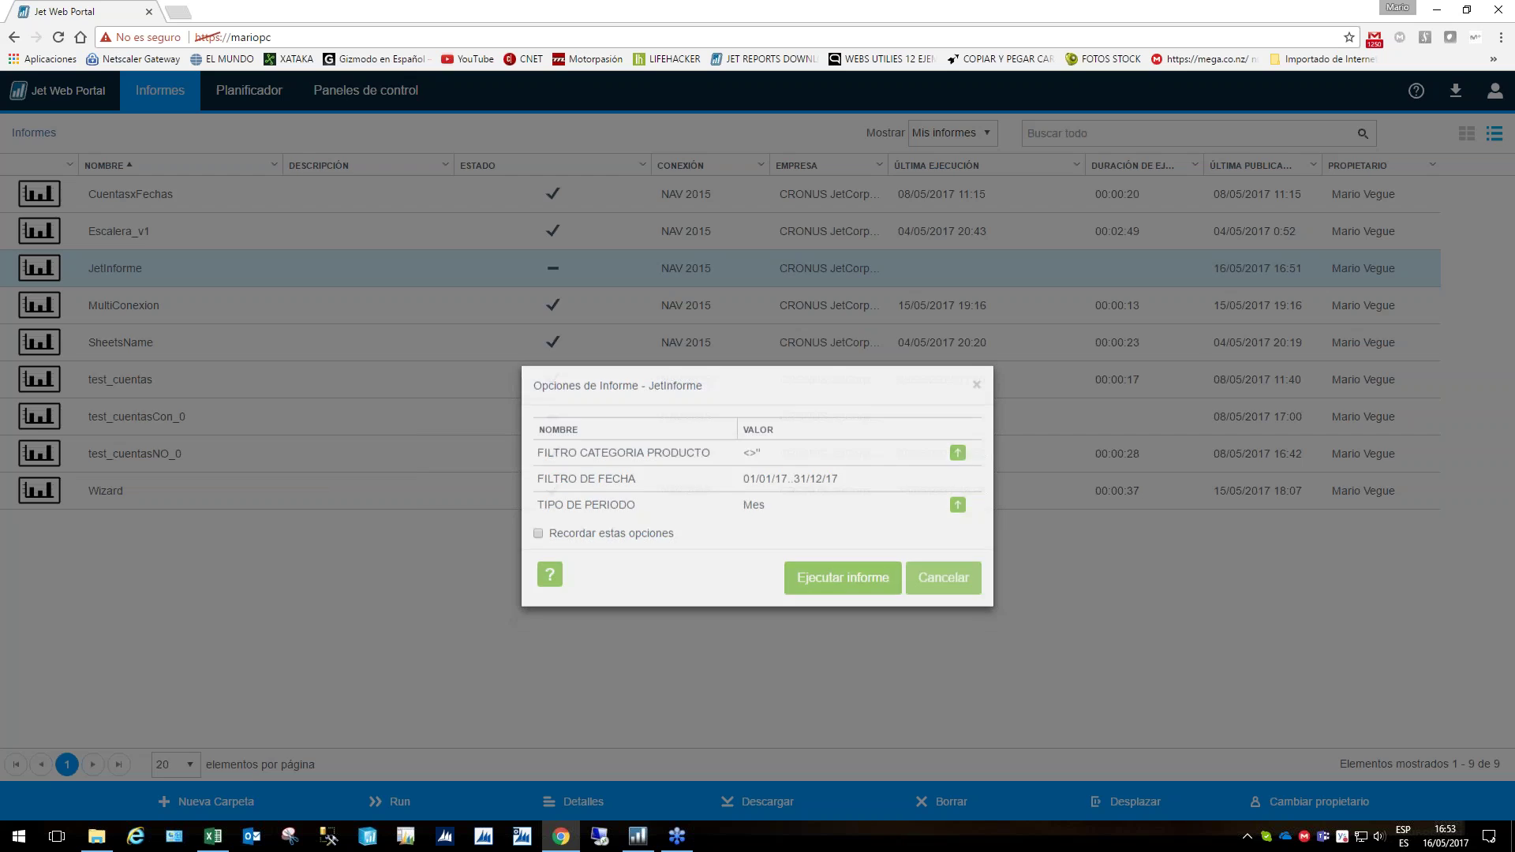
pyautogui.click(595, 811)
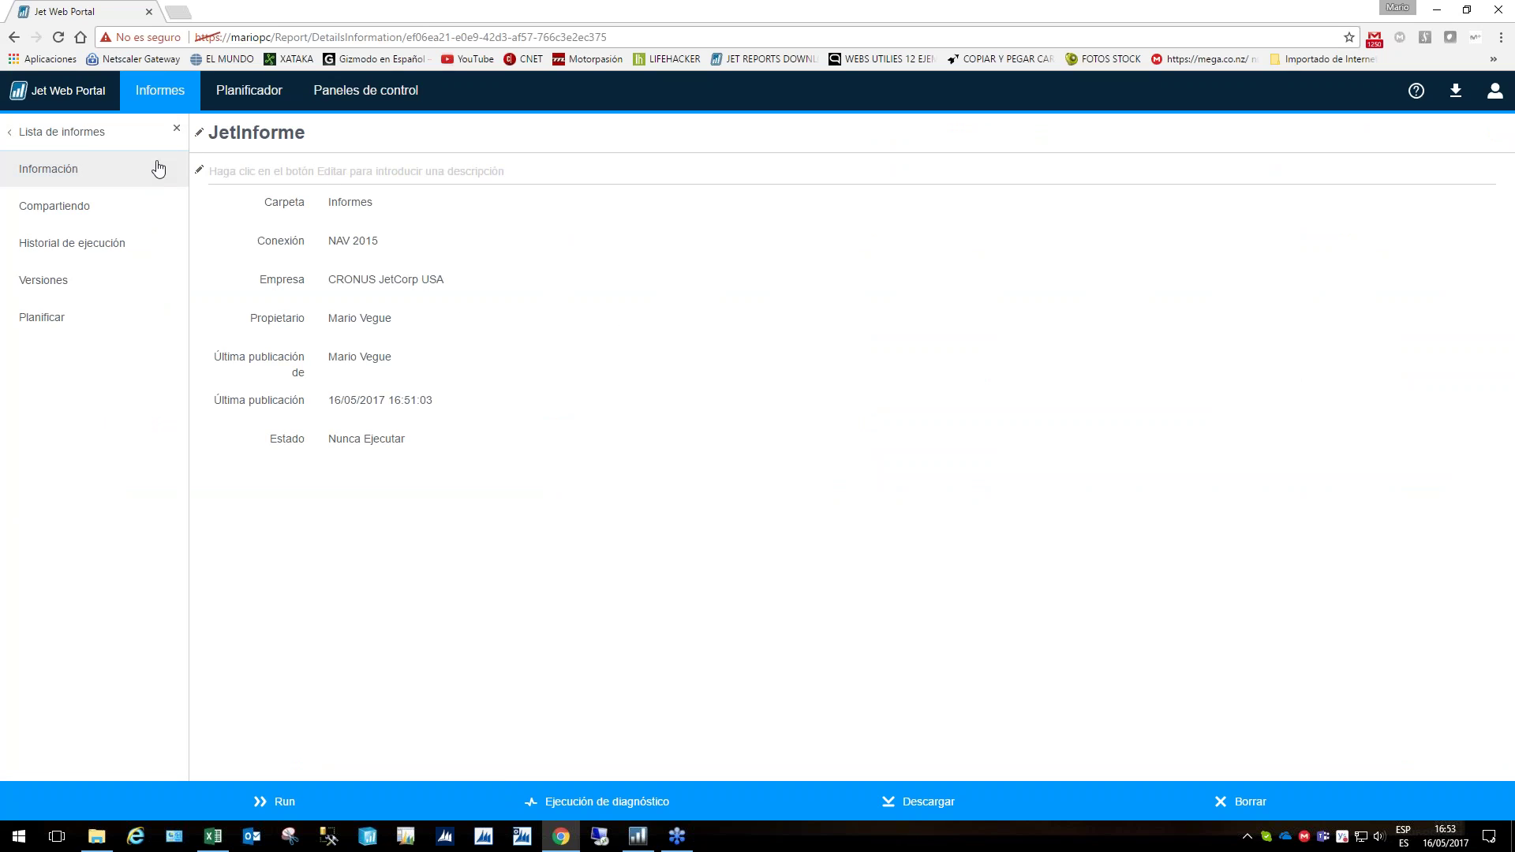
# Check JetInforme's Compartiendo settings and cancel adding a user or group
pyautogui.click(82, 210)
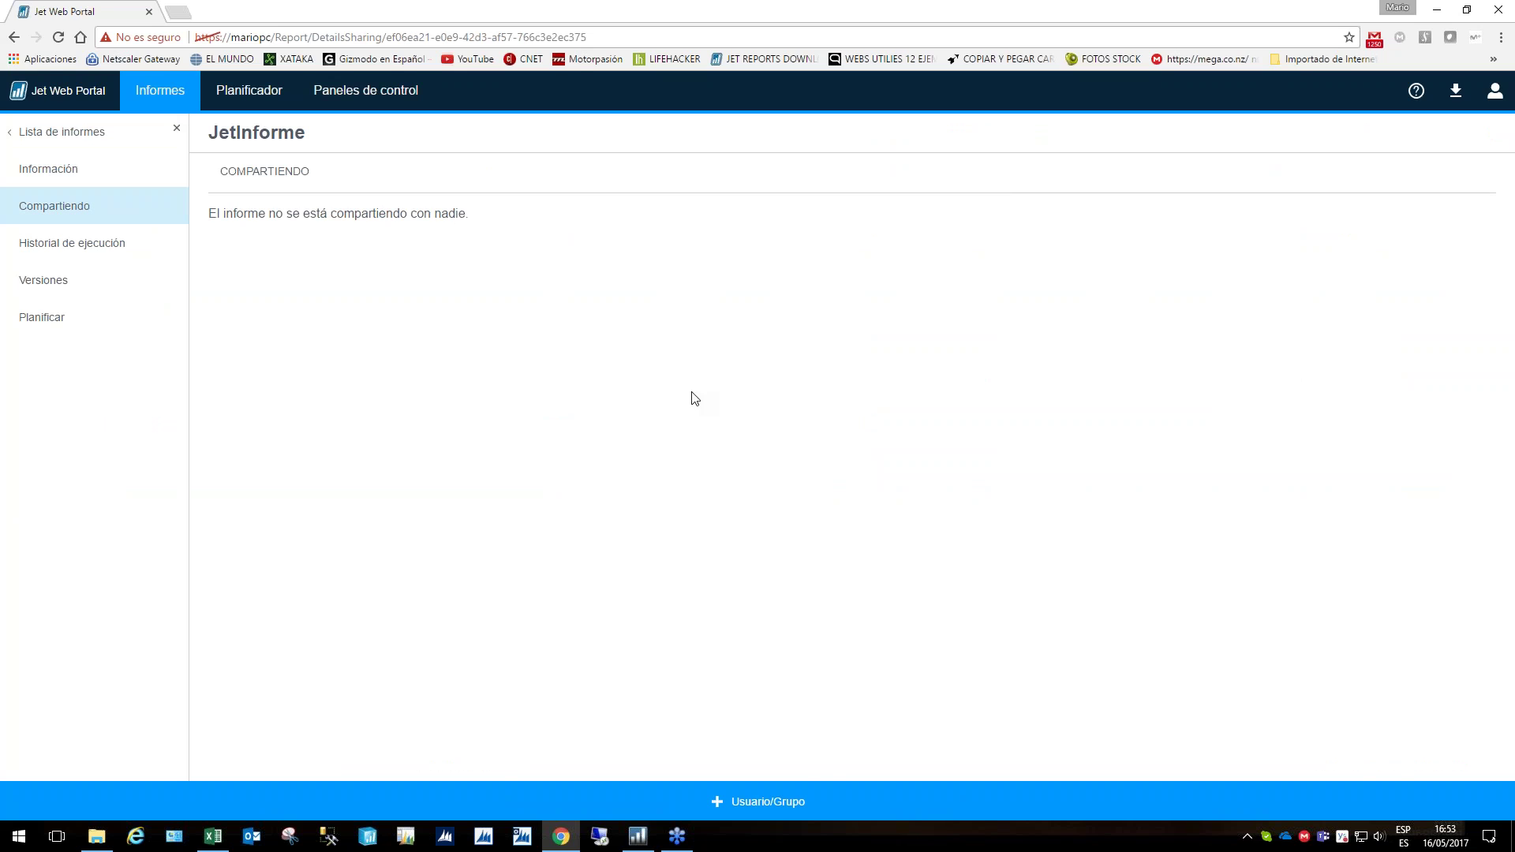
pyautogui.click(771, 801)
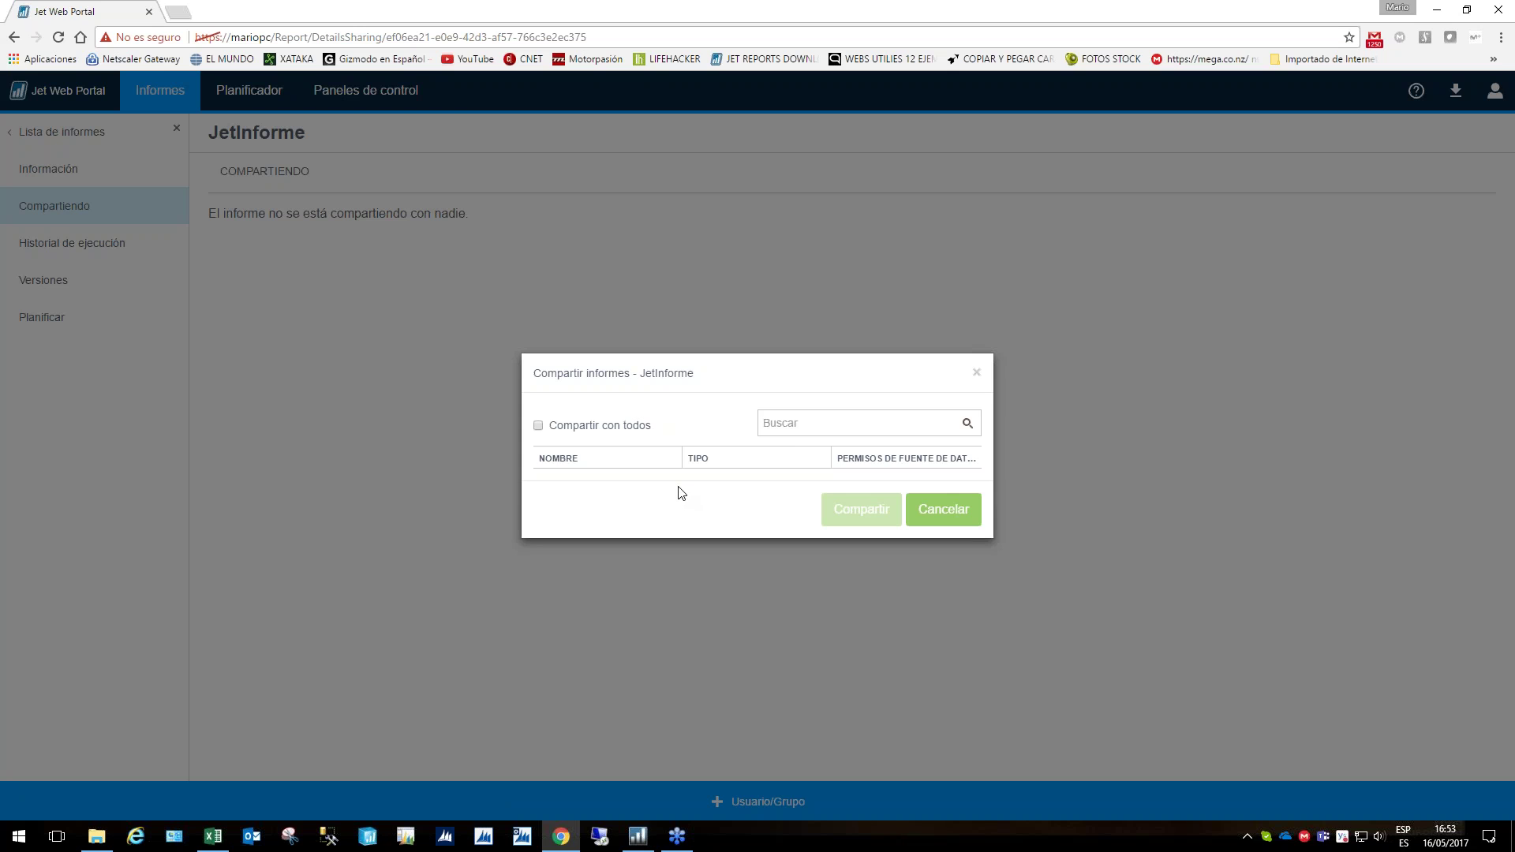
pyautogui.click(958, 509)
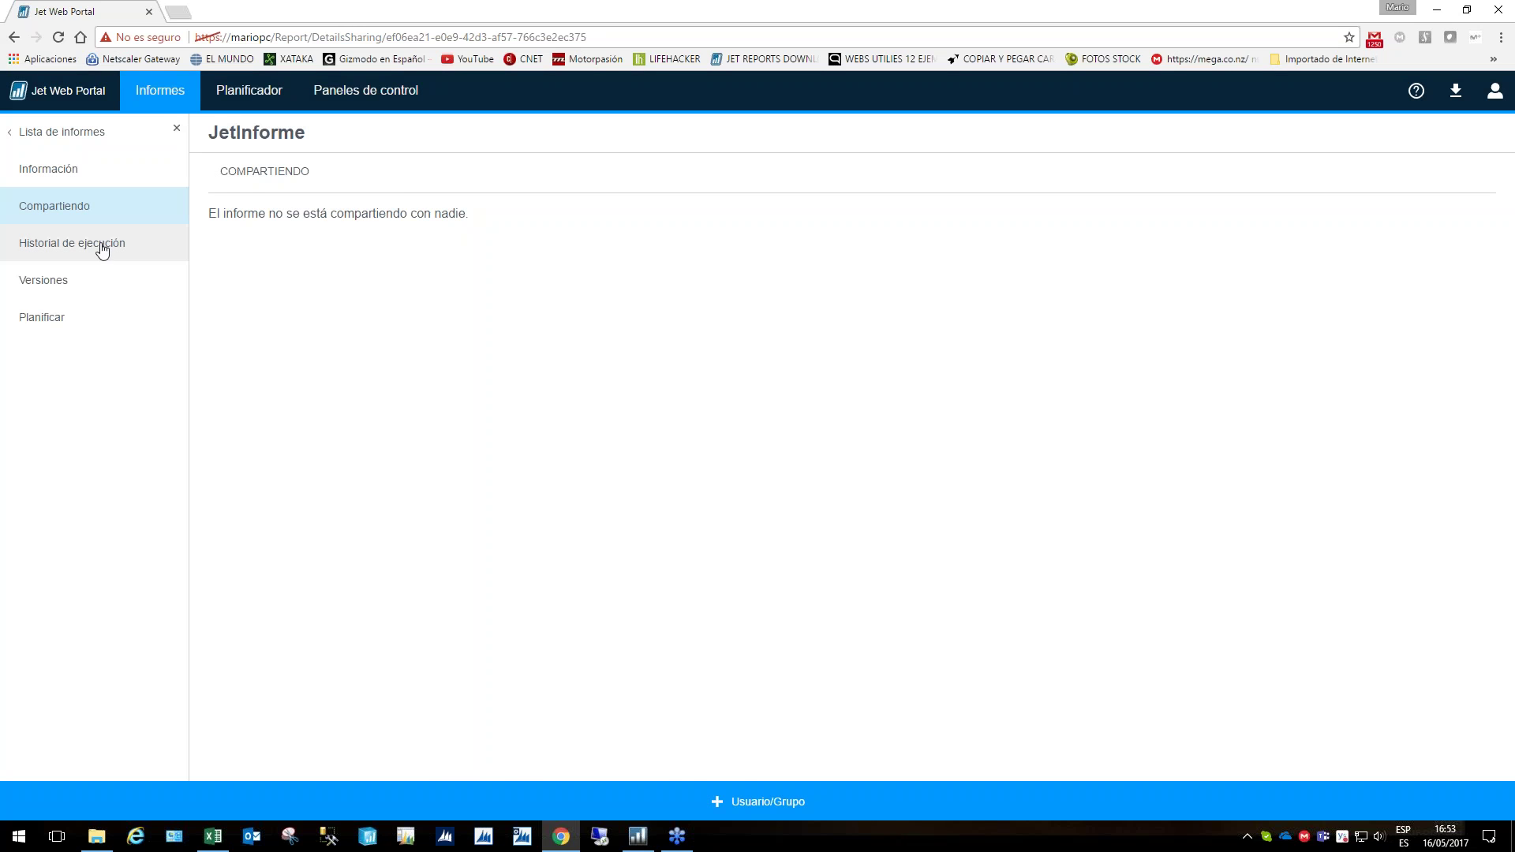
# Look over the run history, versions, version 1 run options and scheduled tasks, then return to the report list
pyautogui.click(103, 246)
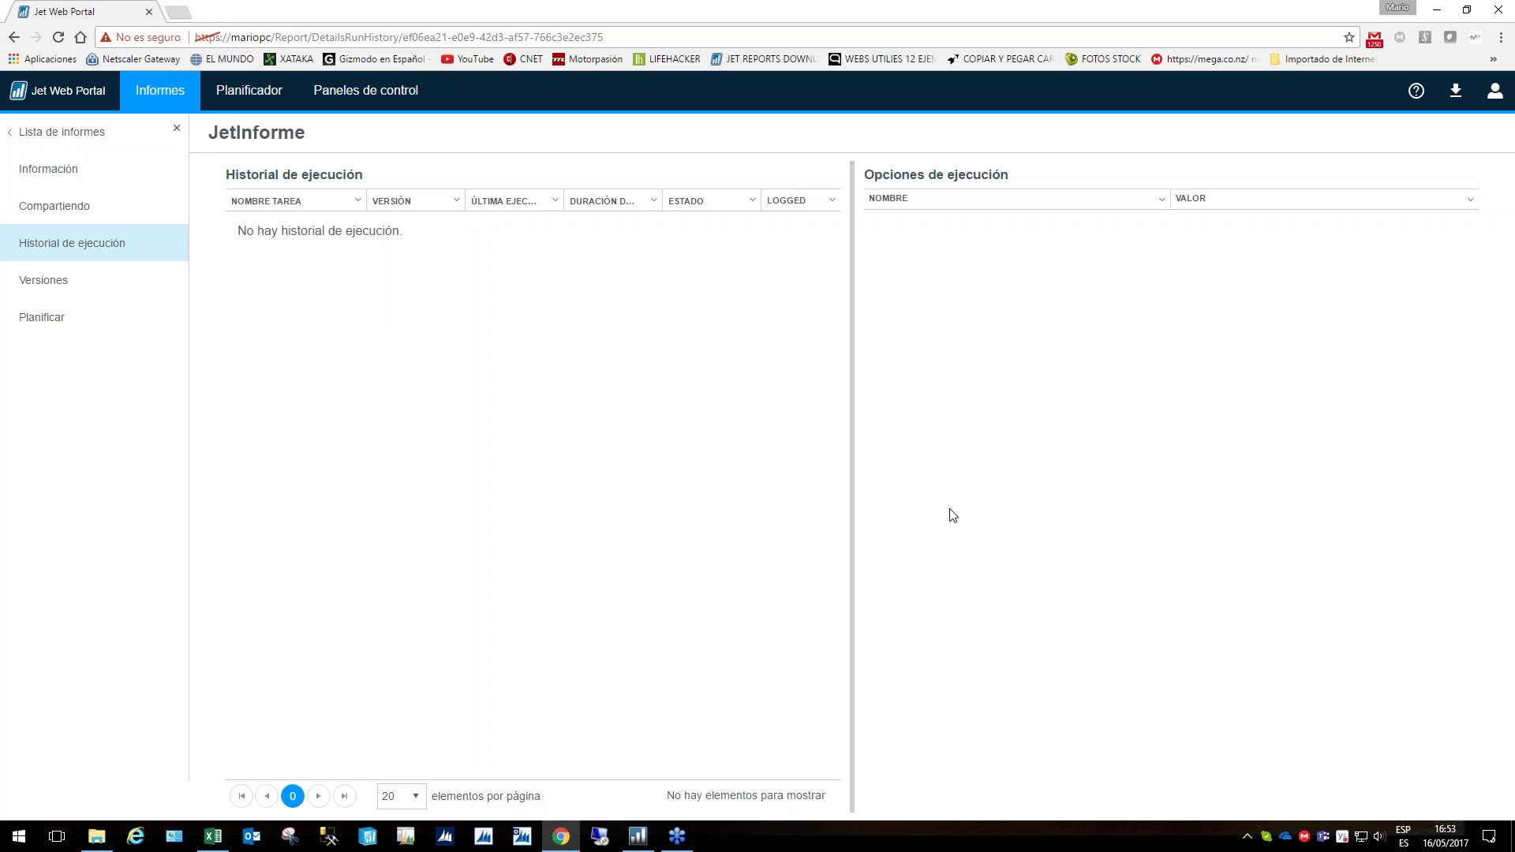
pyautogui.click(27, 292)
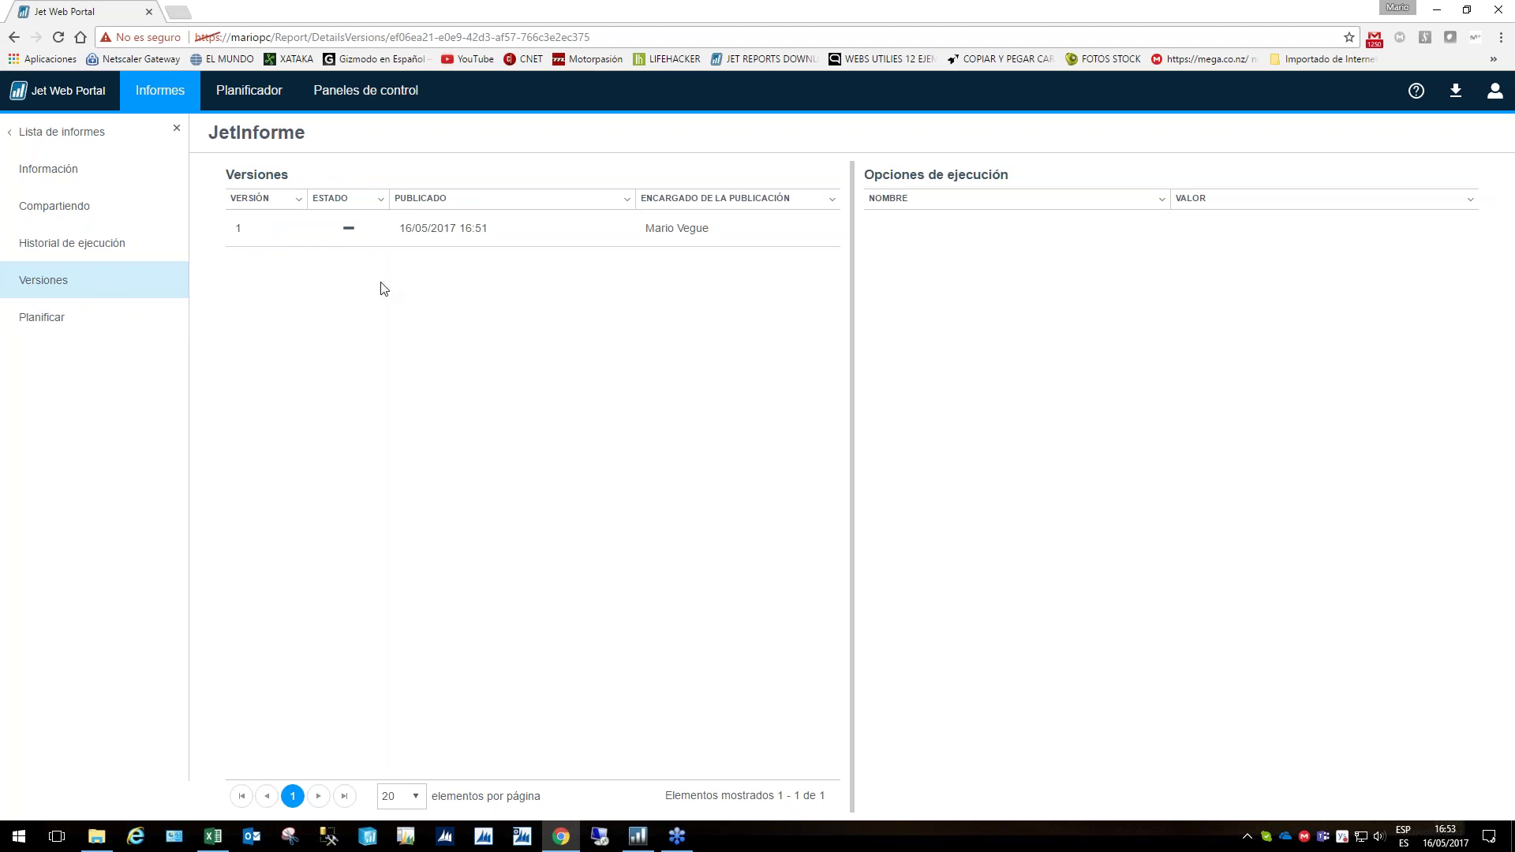
pyautogui.click(211, 840)
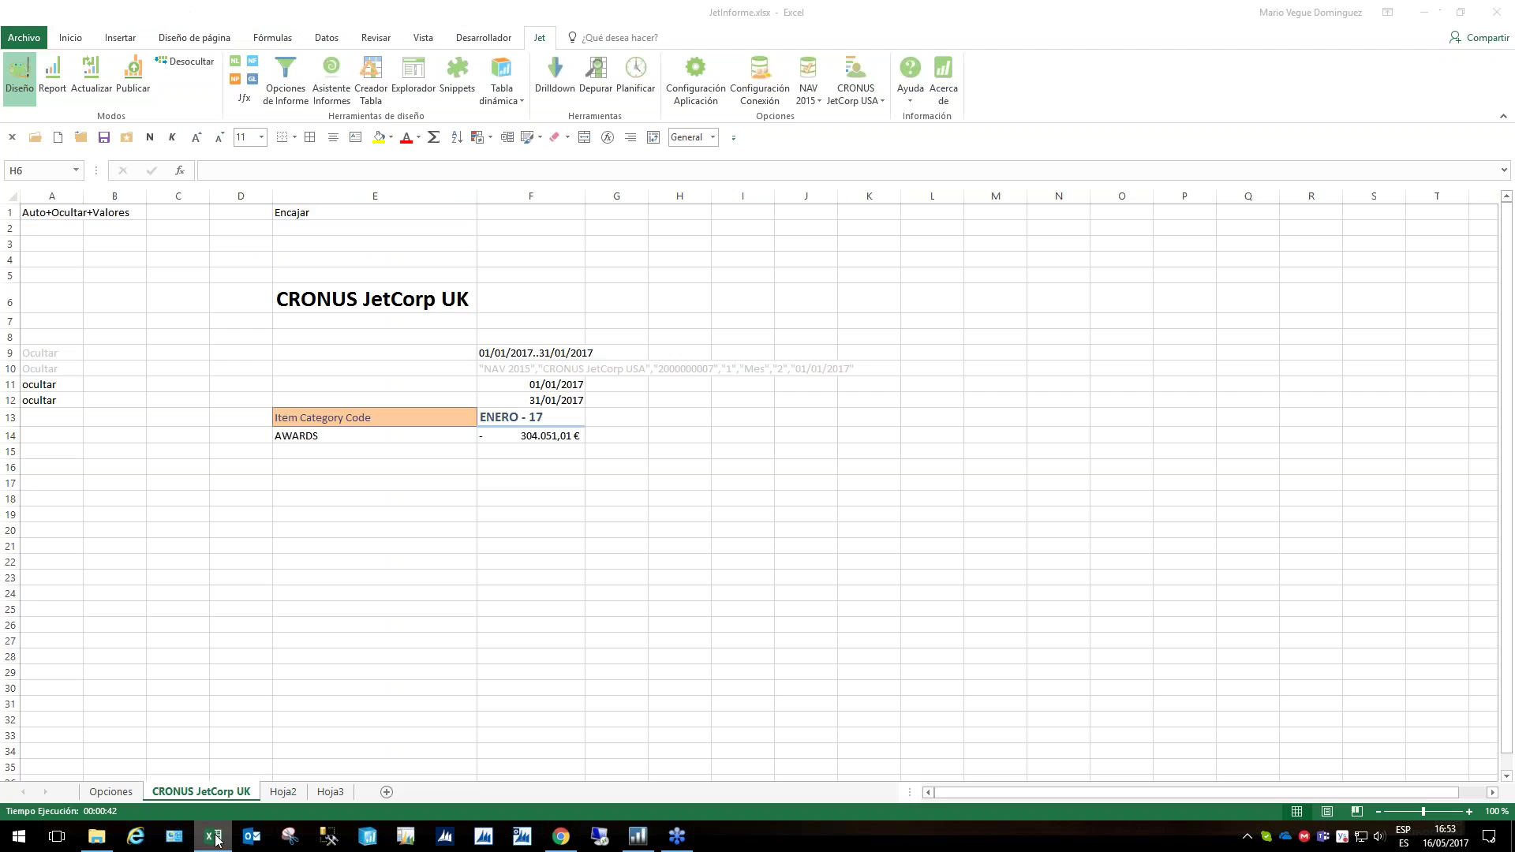
pyautogui.click(560, 836)
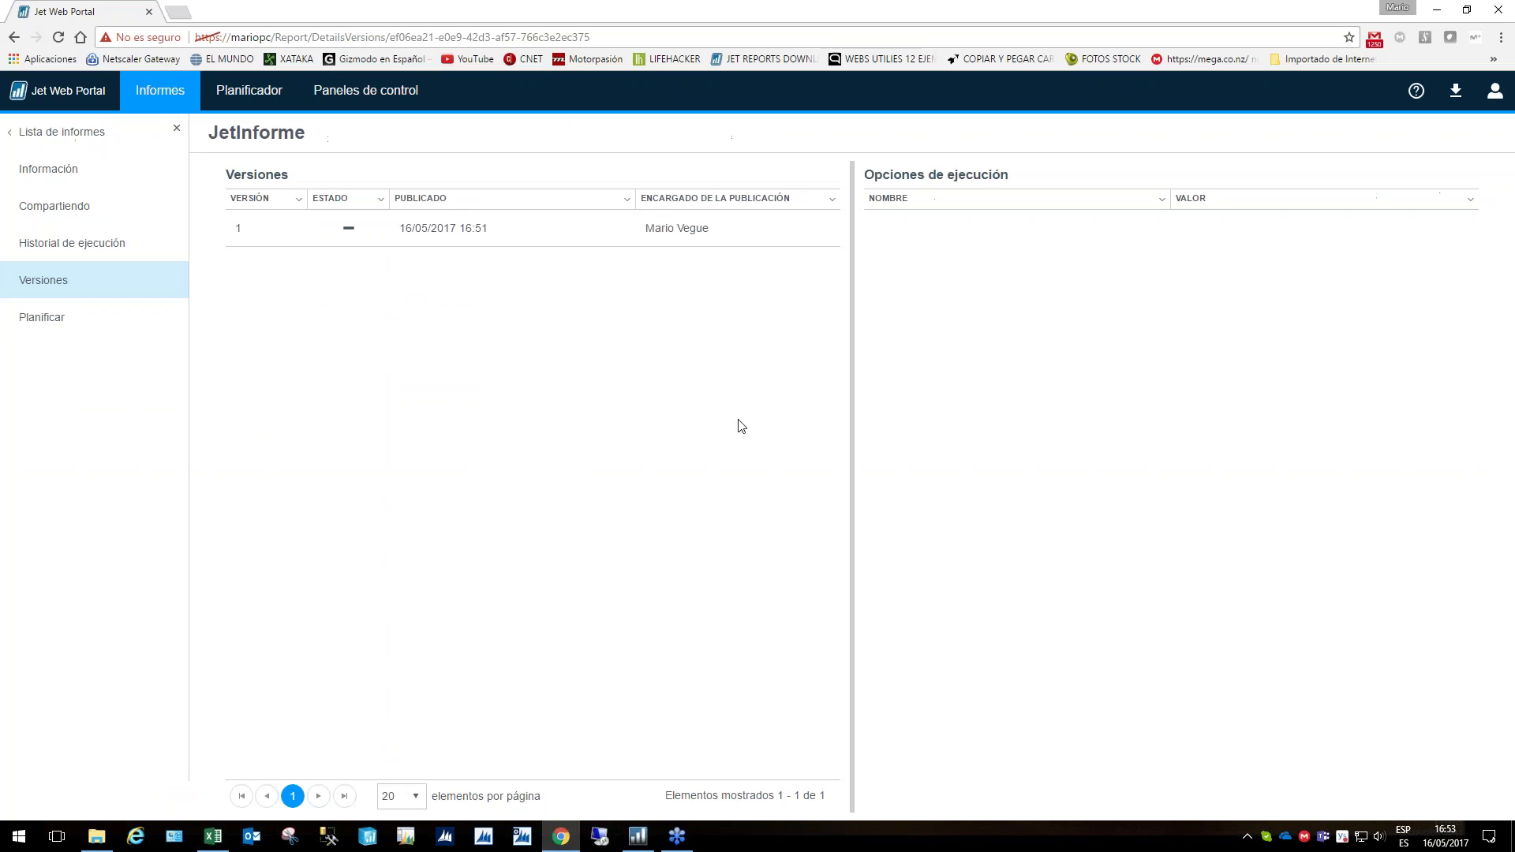
pyautogui.click(276, 241)
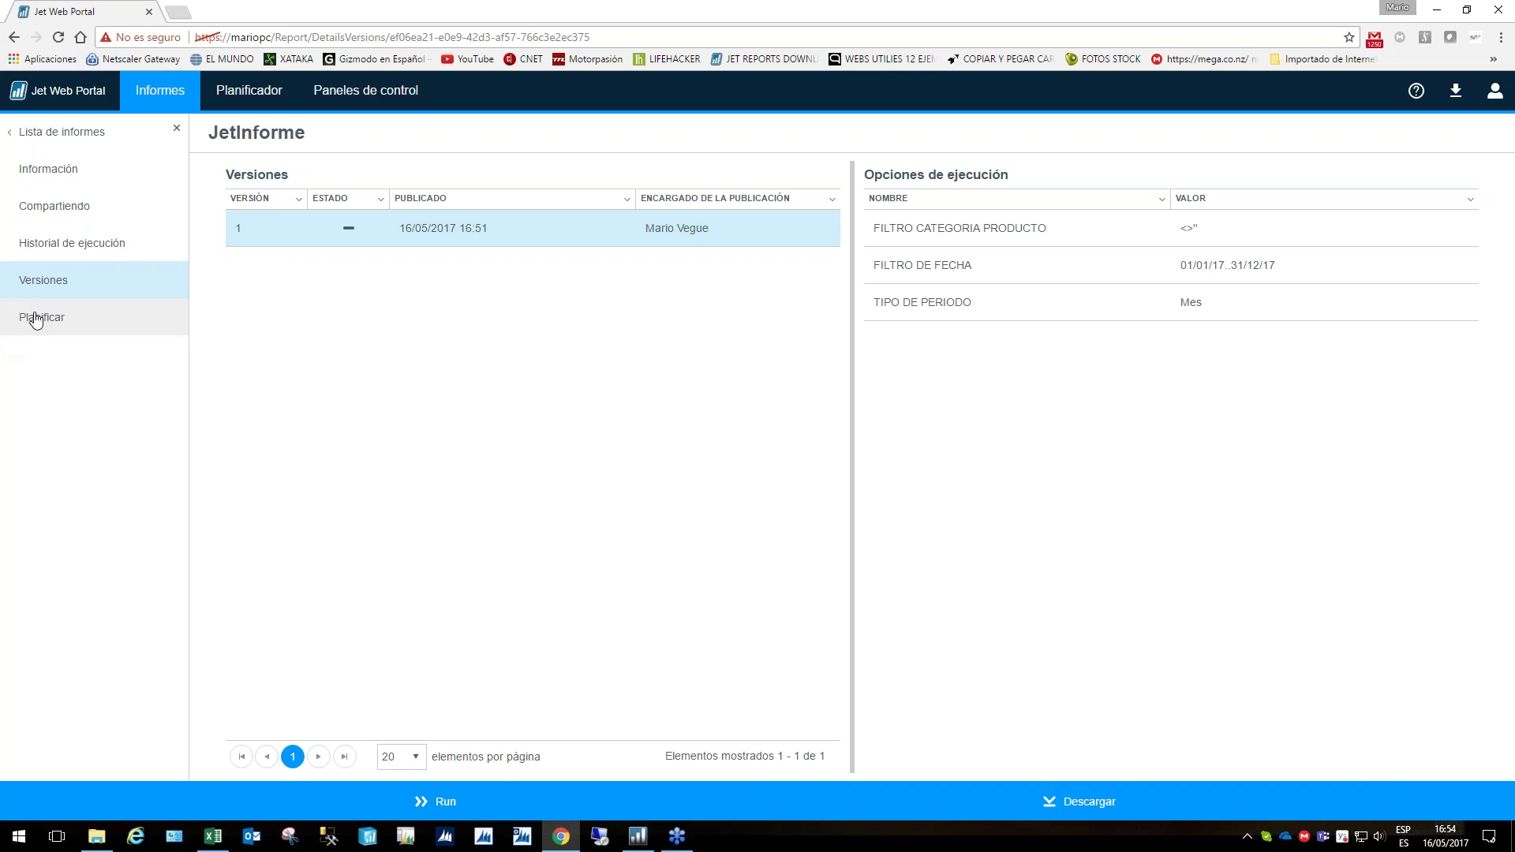
pyautogui.click(67, 330)
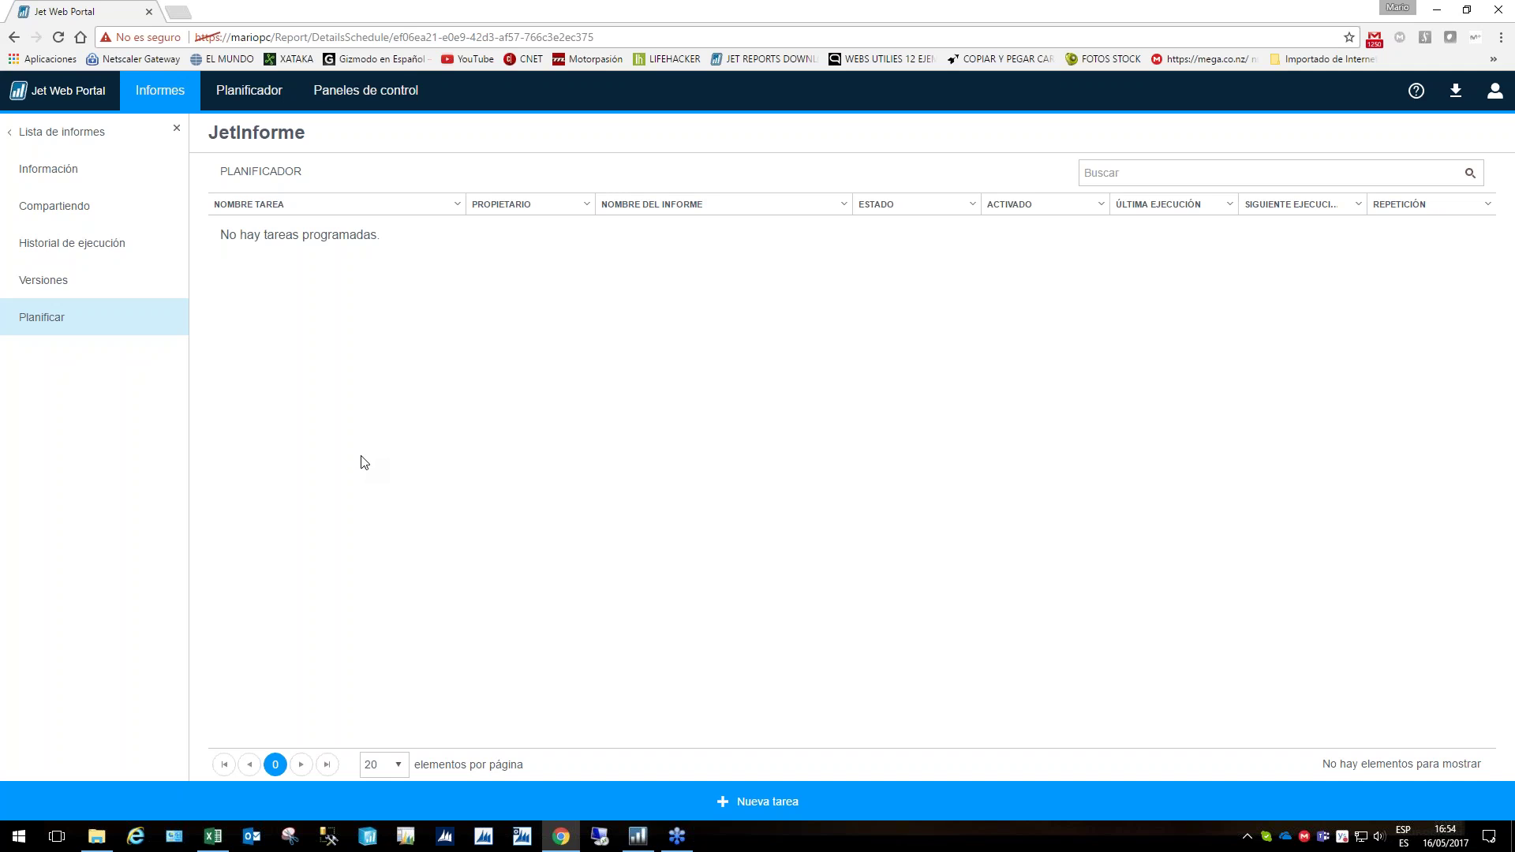
pyautogui.click(72, 156)
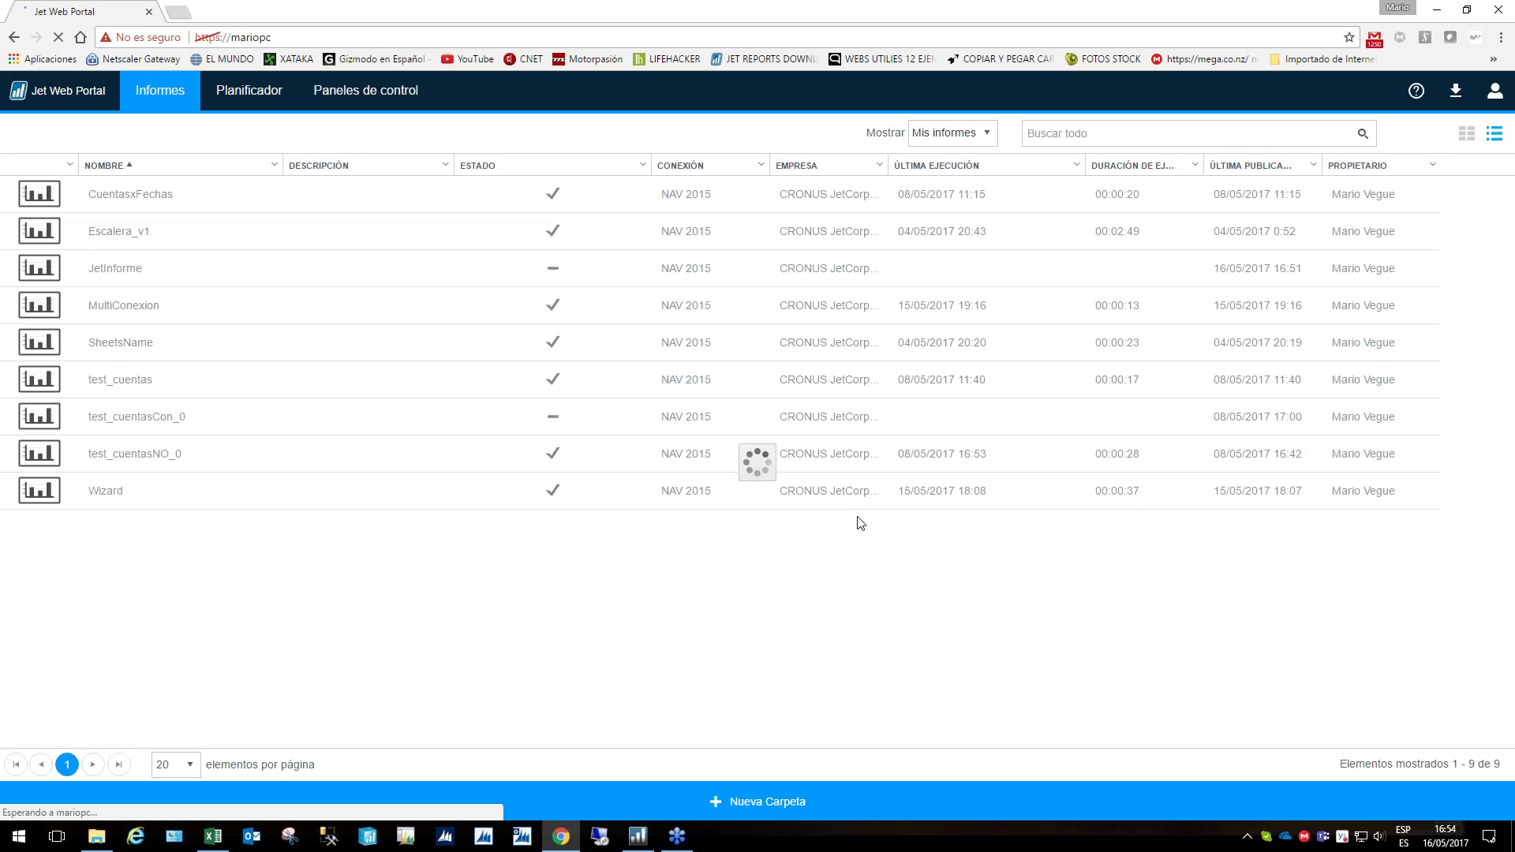
# Run JetInforme with Ejecutar informe in Opciones de Informe, then select the Escalera_v1 report
pyautogui.click(404, 268)
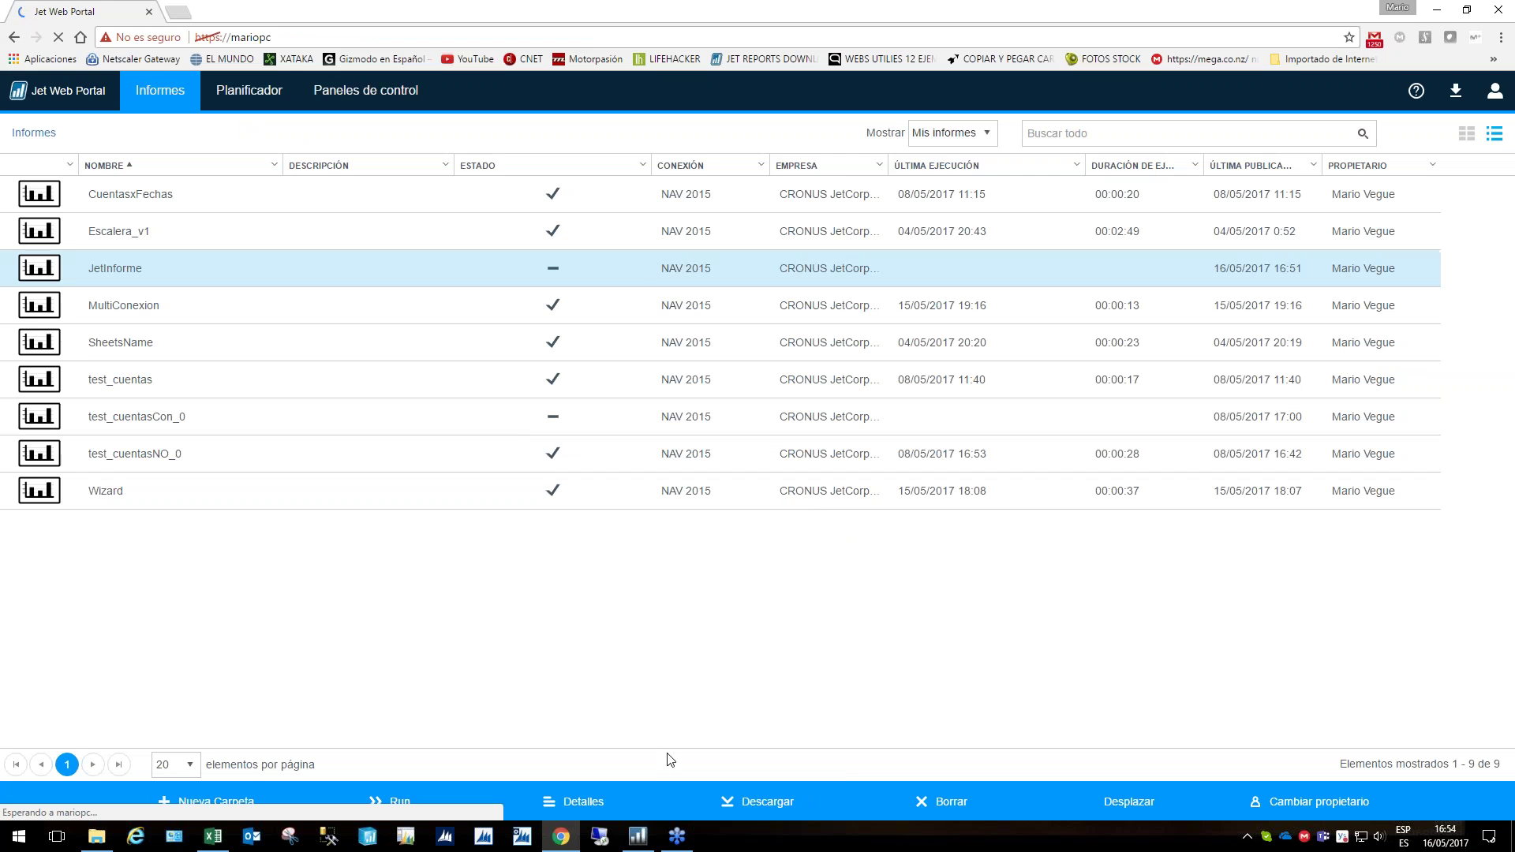
pyautogui.click(396, 801)
pyautogui.click(832, 594)
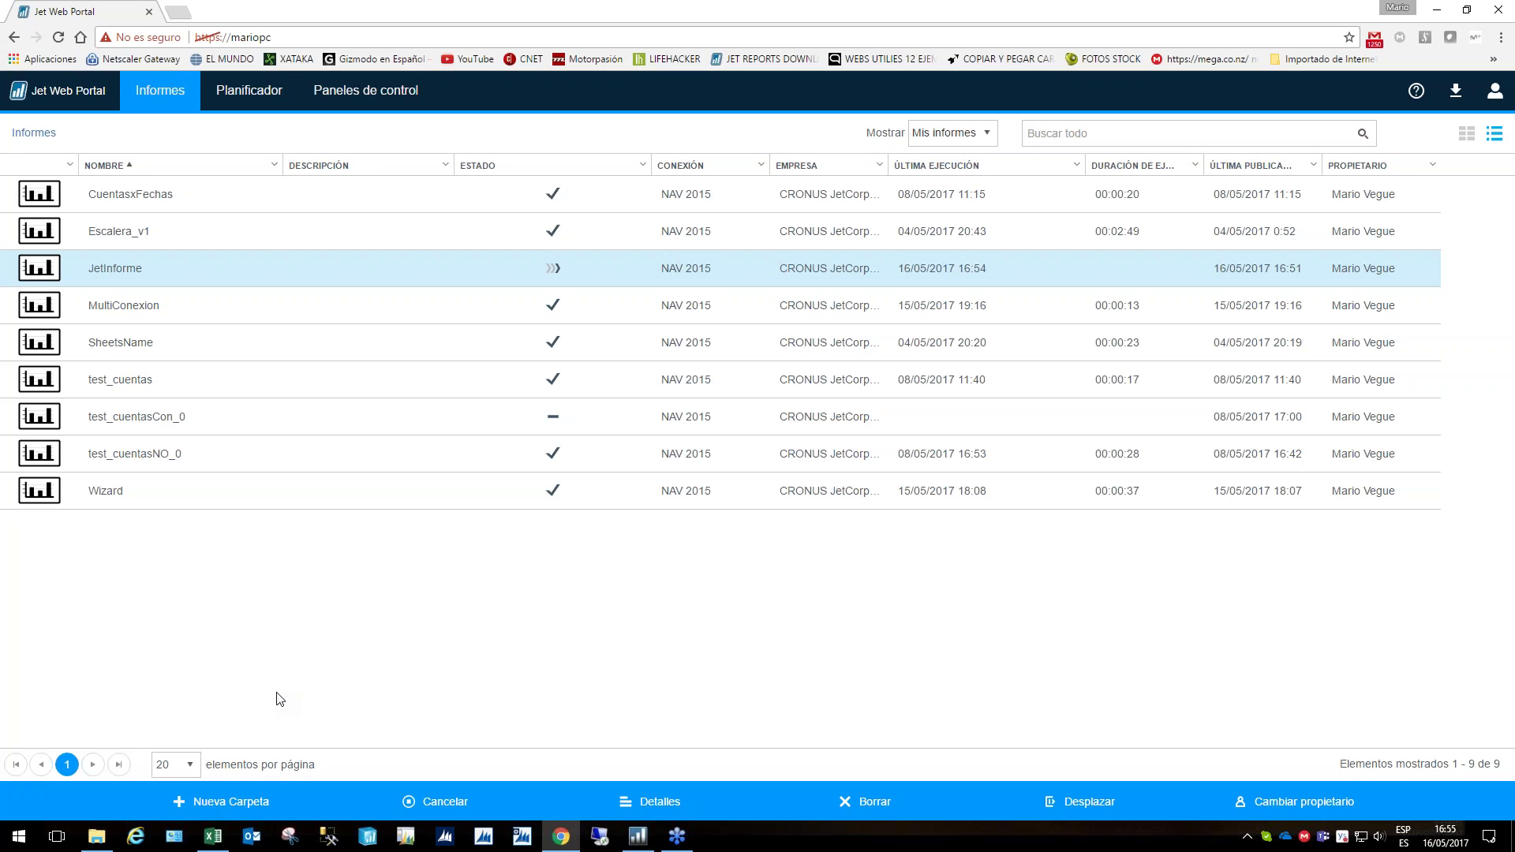
pyautogui.click(687, 235)
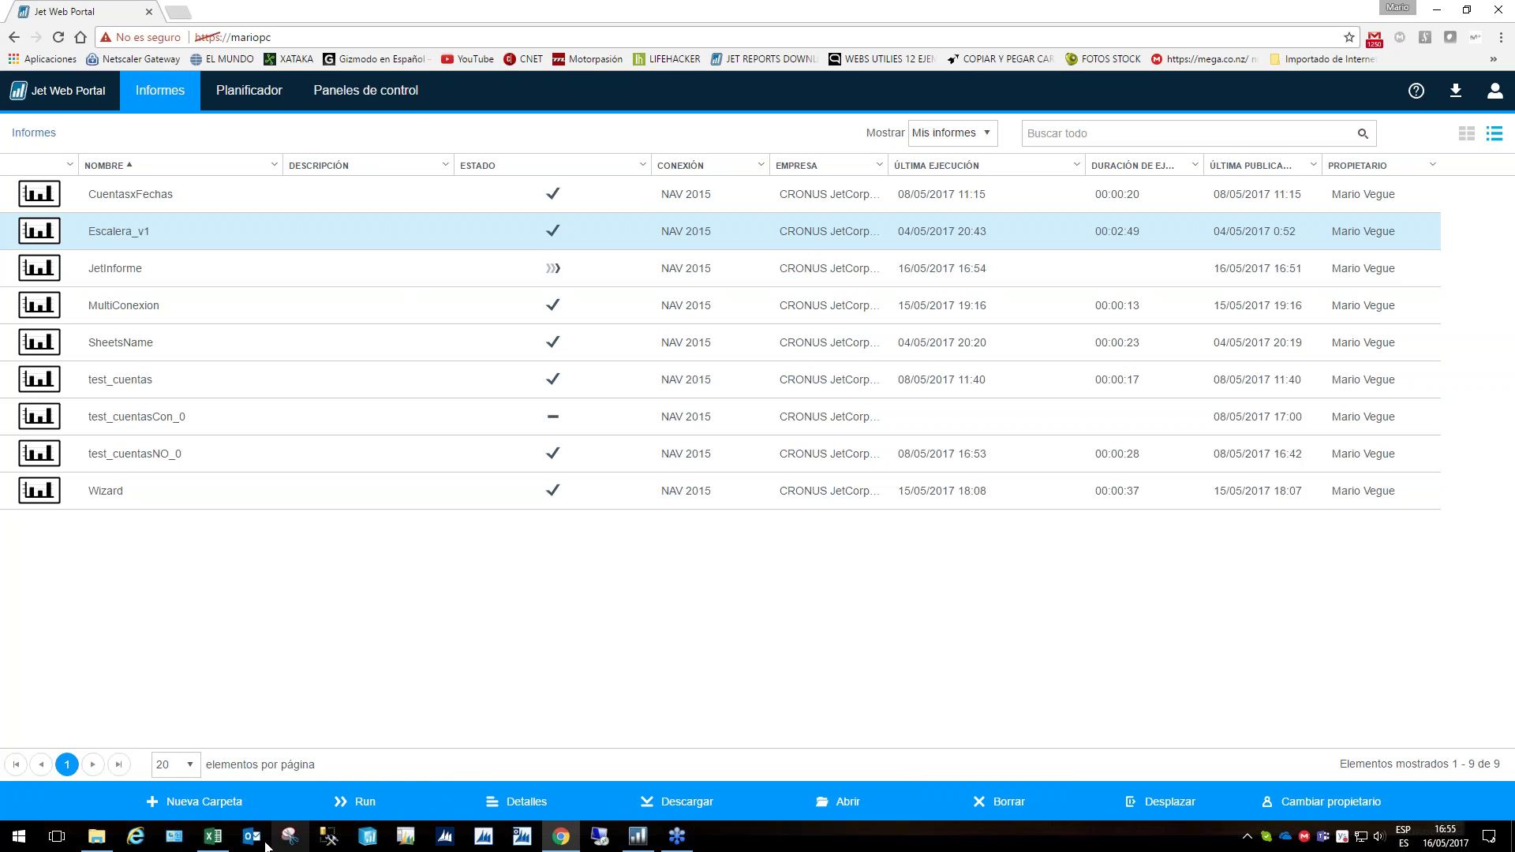
# Open Escalera_v1's Hoja1 in Excel Online at outline level 2, collapsing the groups at rows 15 and 31
pyautogui.click(840, 802)
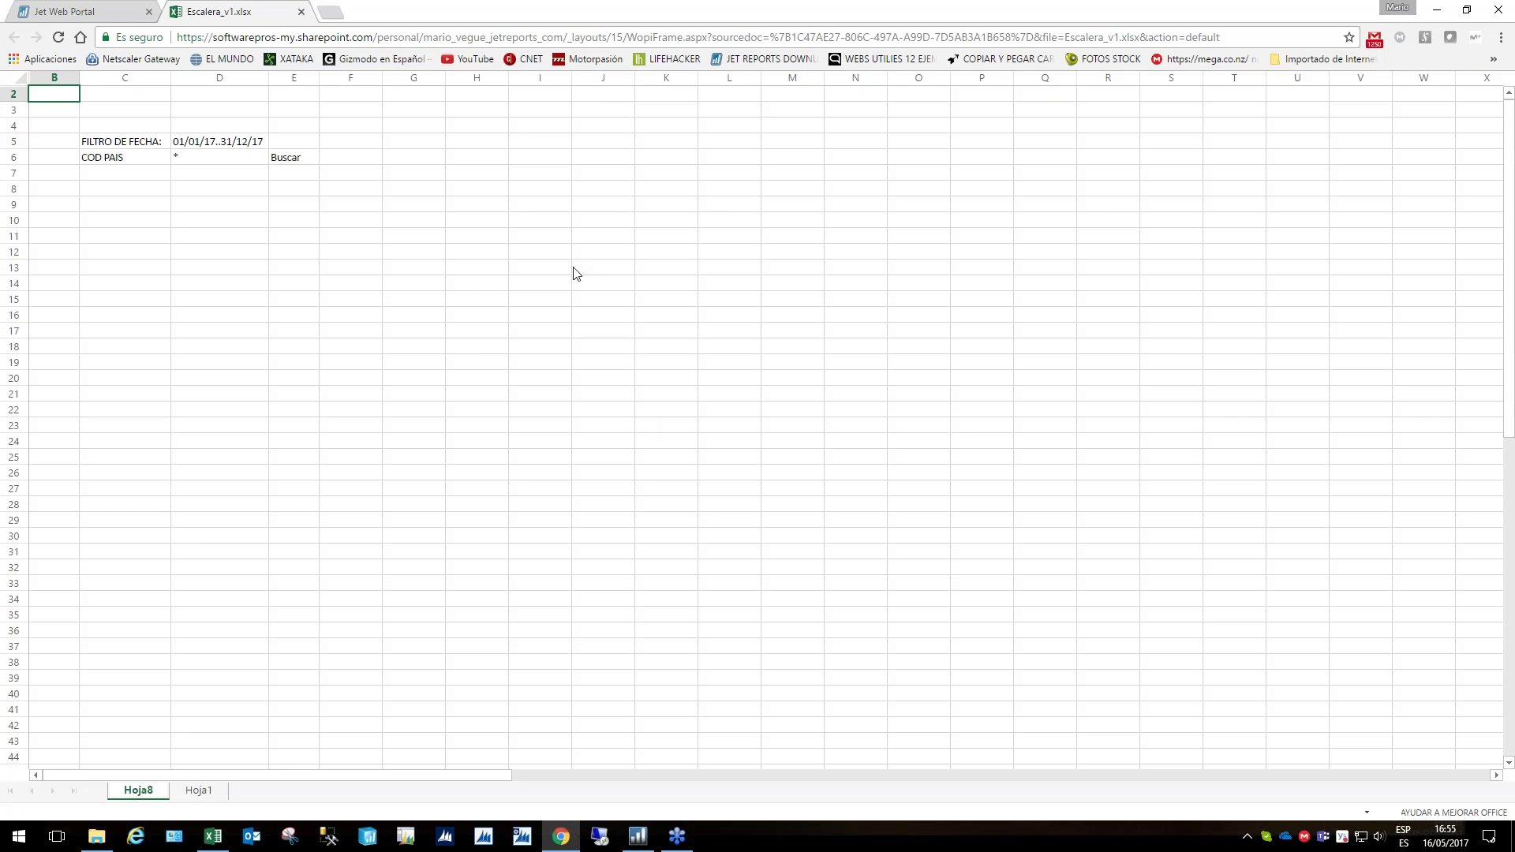
pyautogui.click(192, 792)
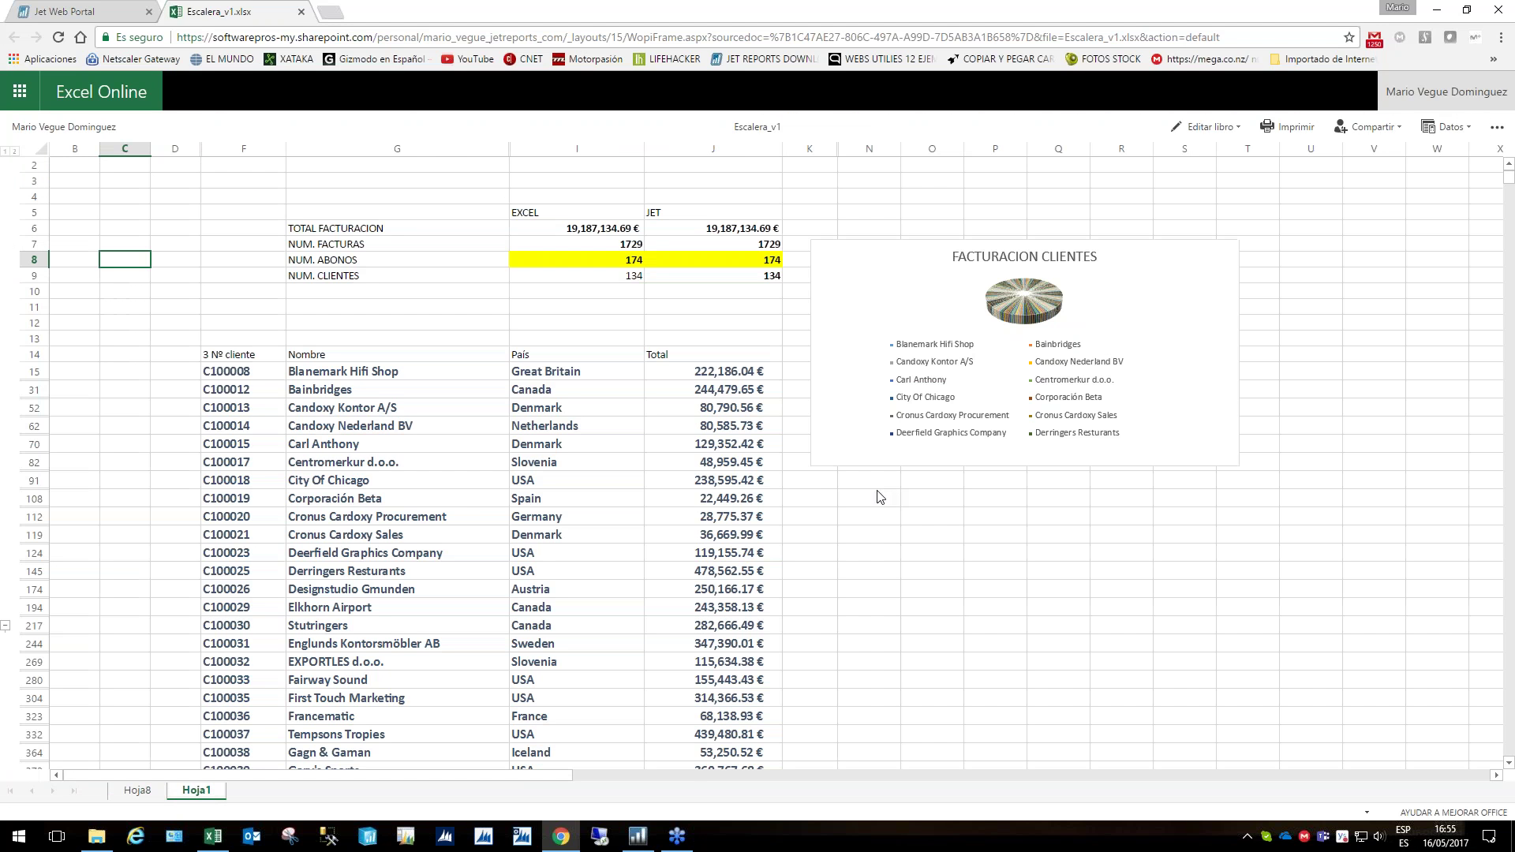
pyautogui.click(15, 153)
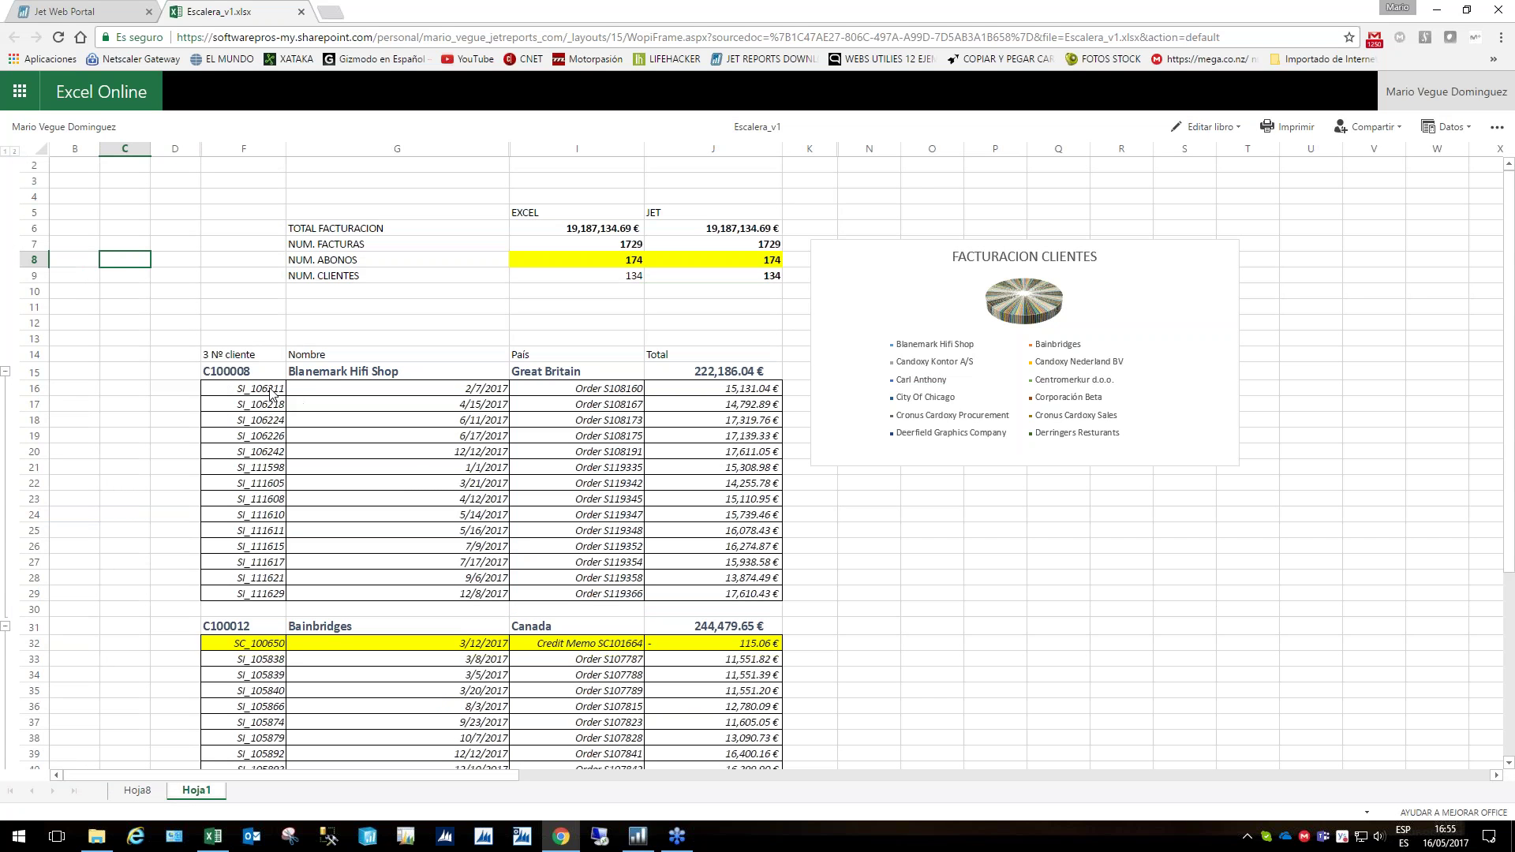
pyautogui.click(5, 374)
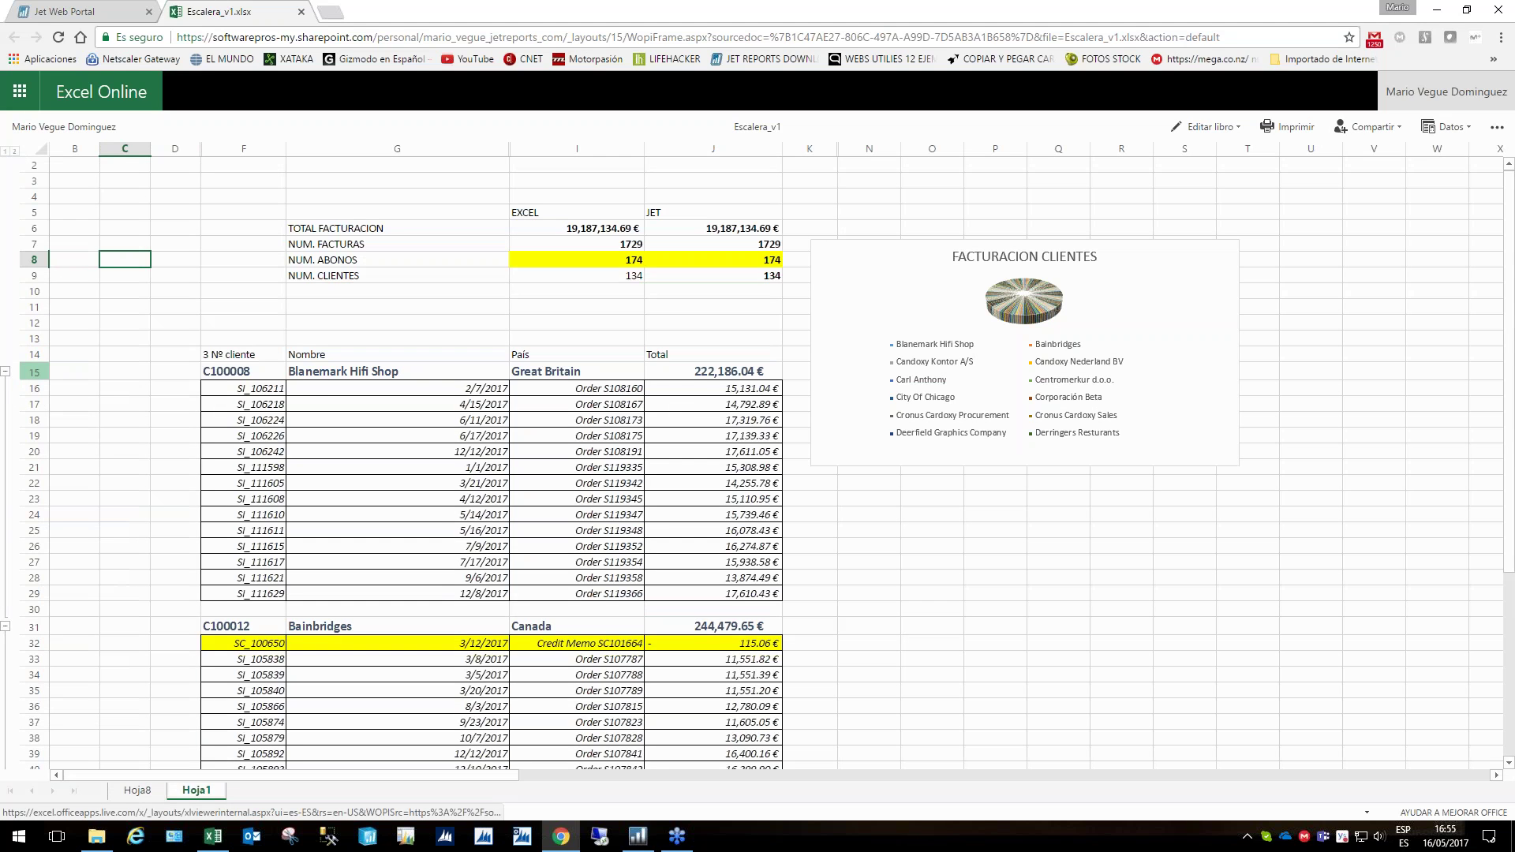
pyautogui.click(6, 394)
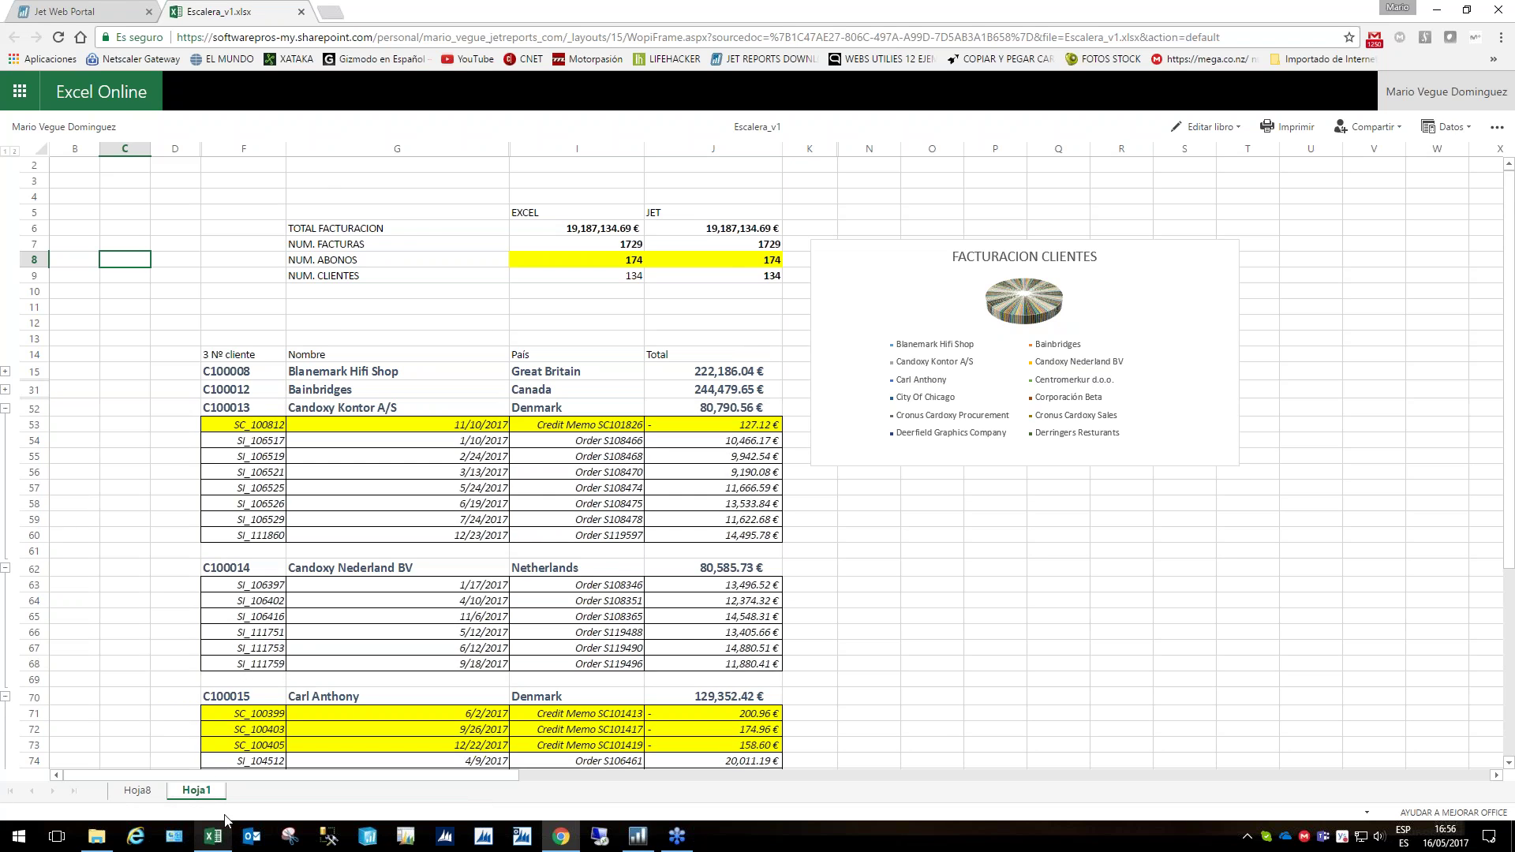
pyautogui.click(77, 13)
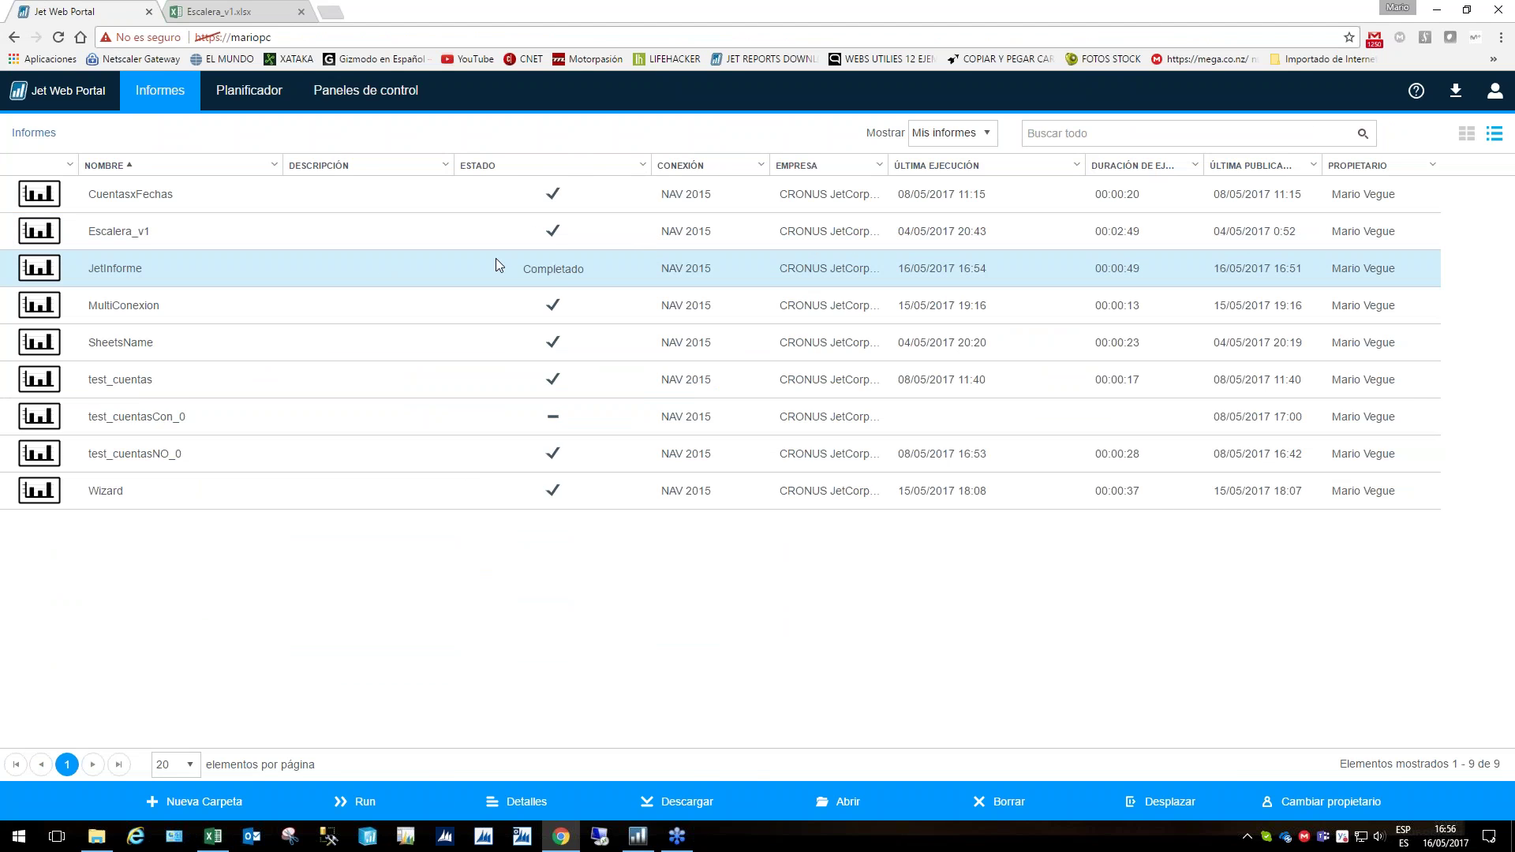
# View the completed JetInforme in Excel Online, then download JetInforme.xlsx and go to Paneles de control
pyautogui.click(837, 800)
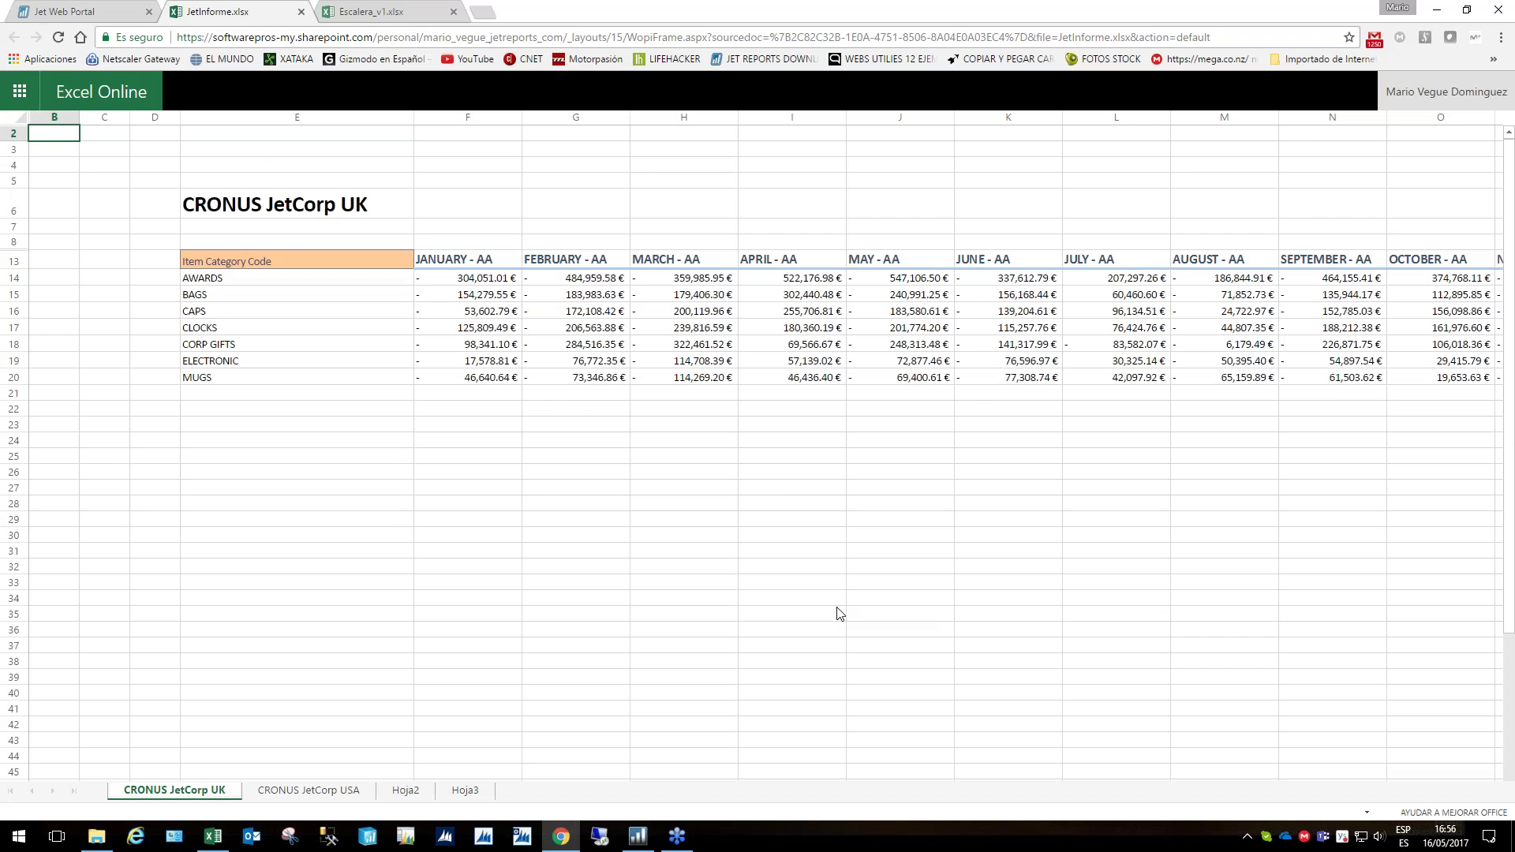
pyautogui.click(66, 13)
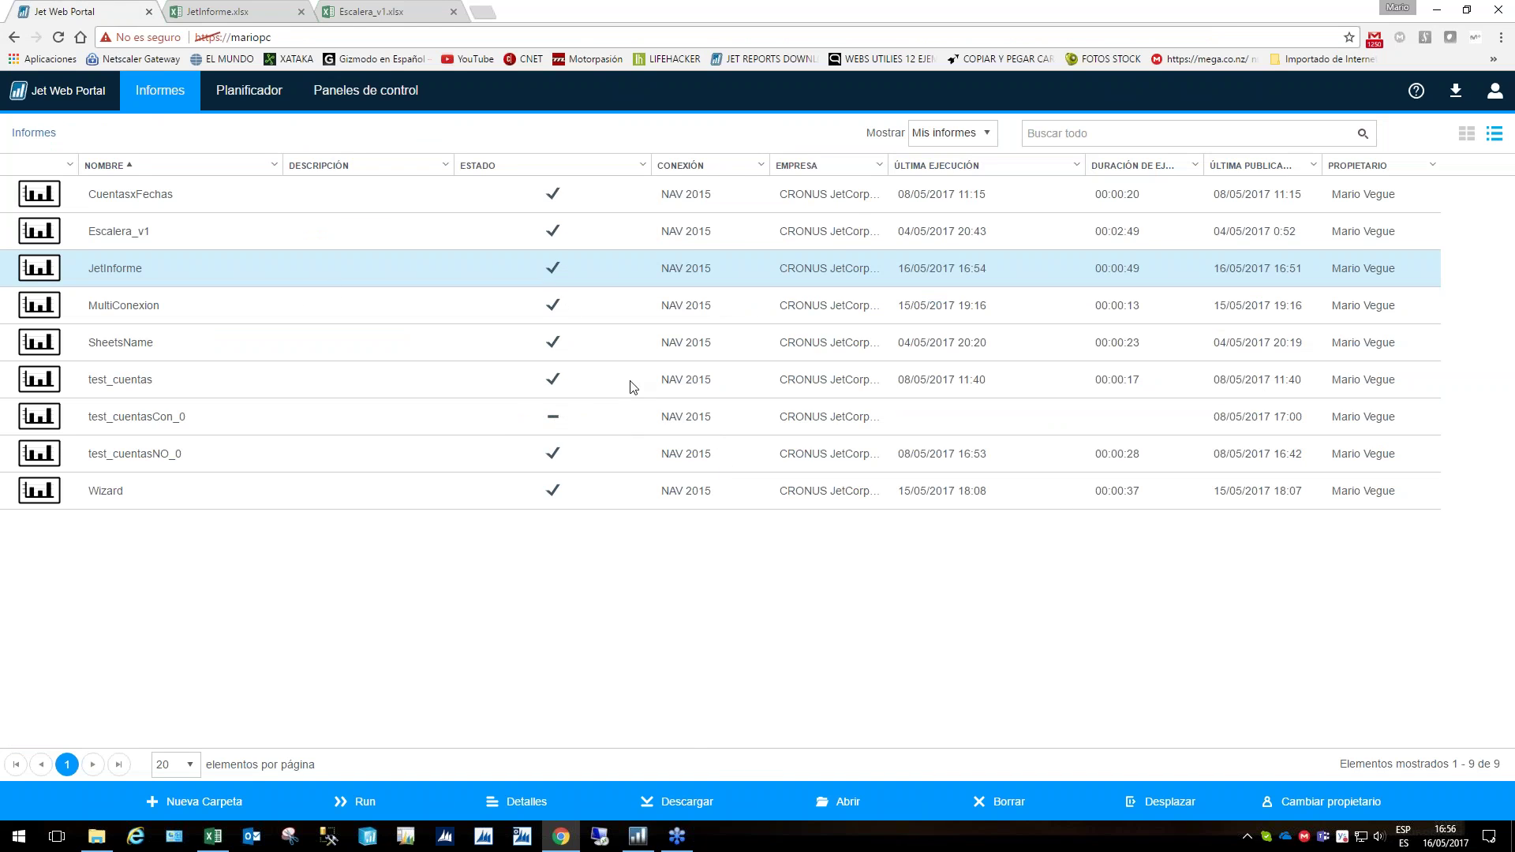
pyautogui.click(698, 802)
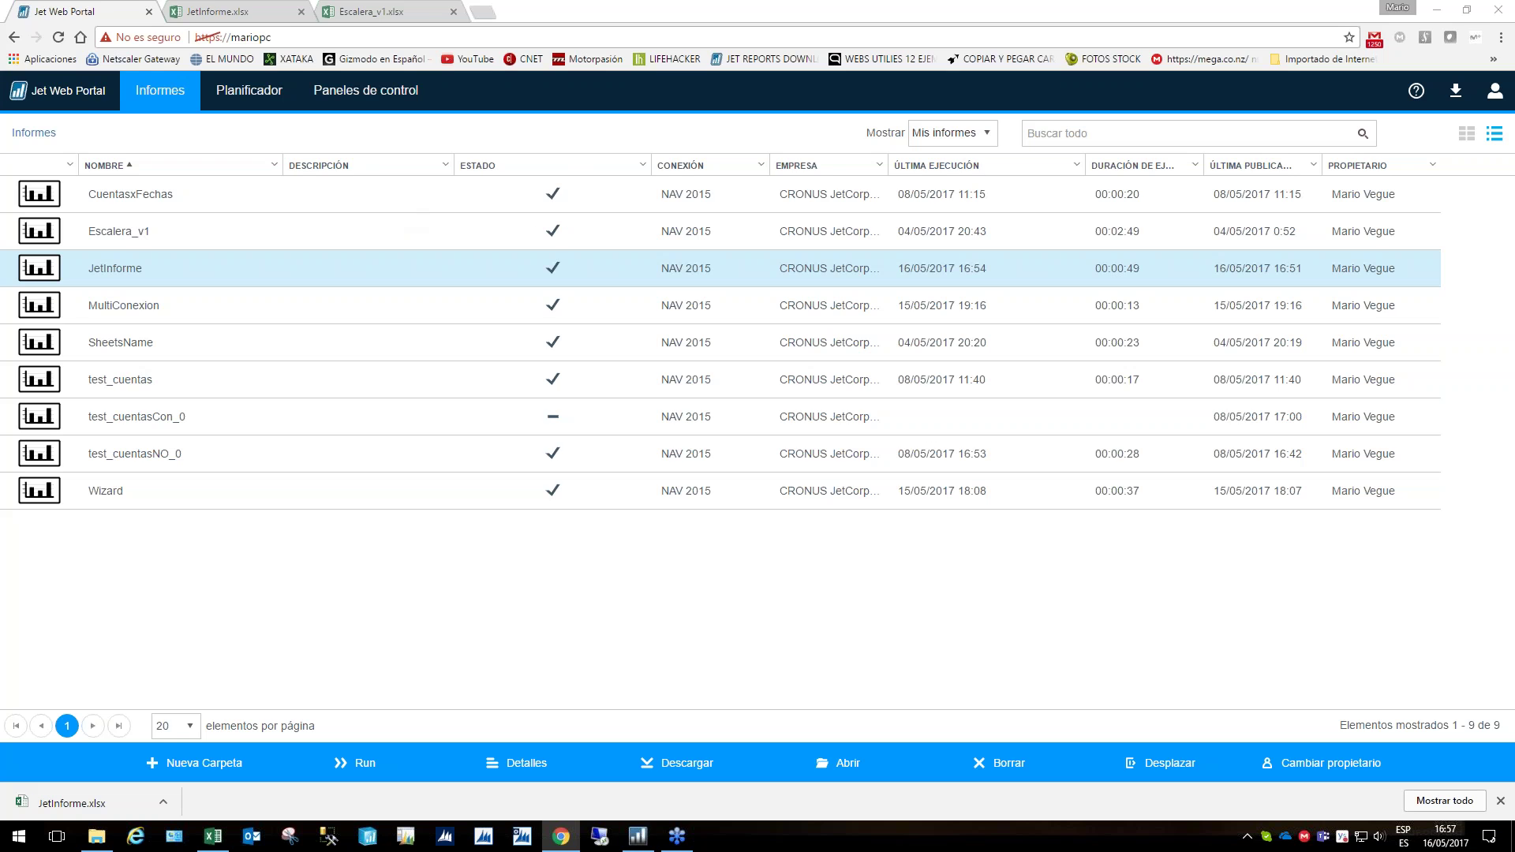
pyautogui.click(362, 93)
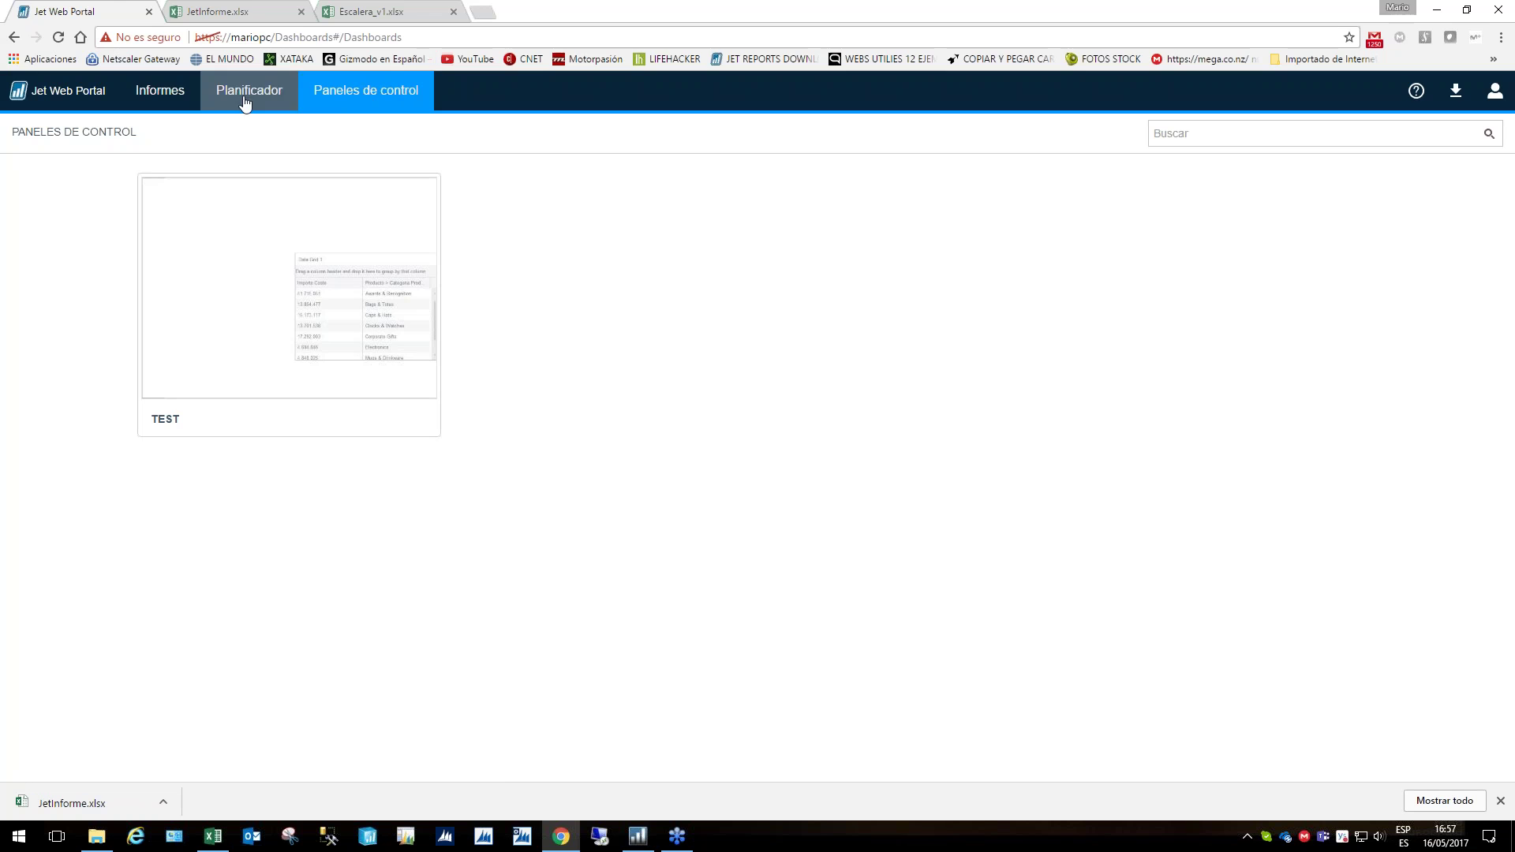
# Leave the Paneles de control page with its TEST dashboard and return to the Informes list
pyautogui.click(159, 91)
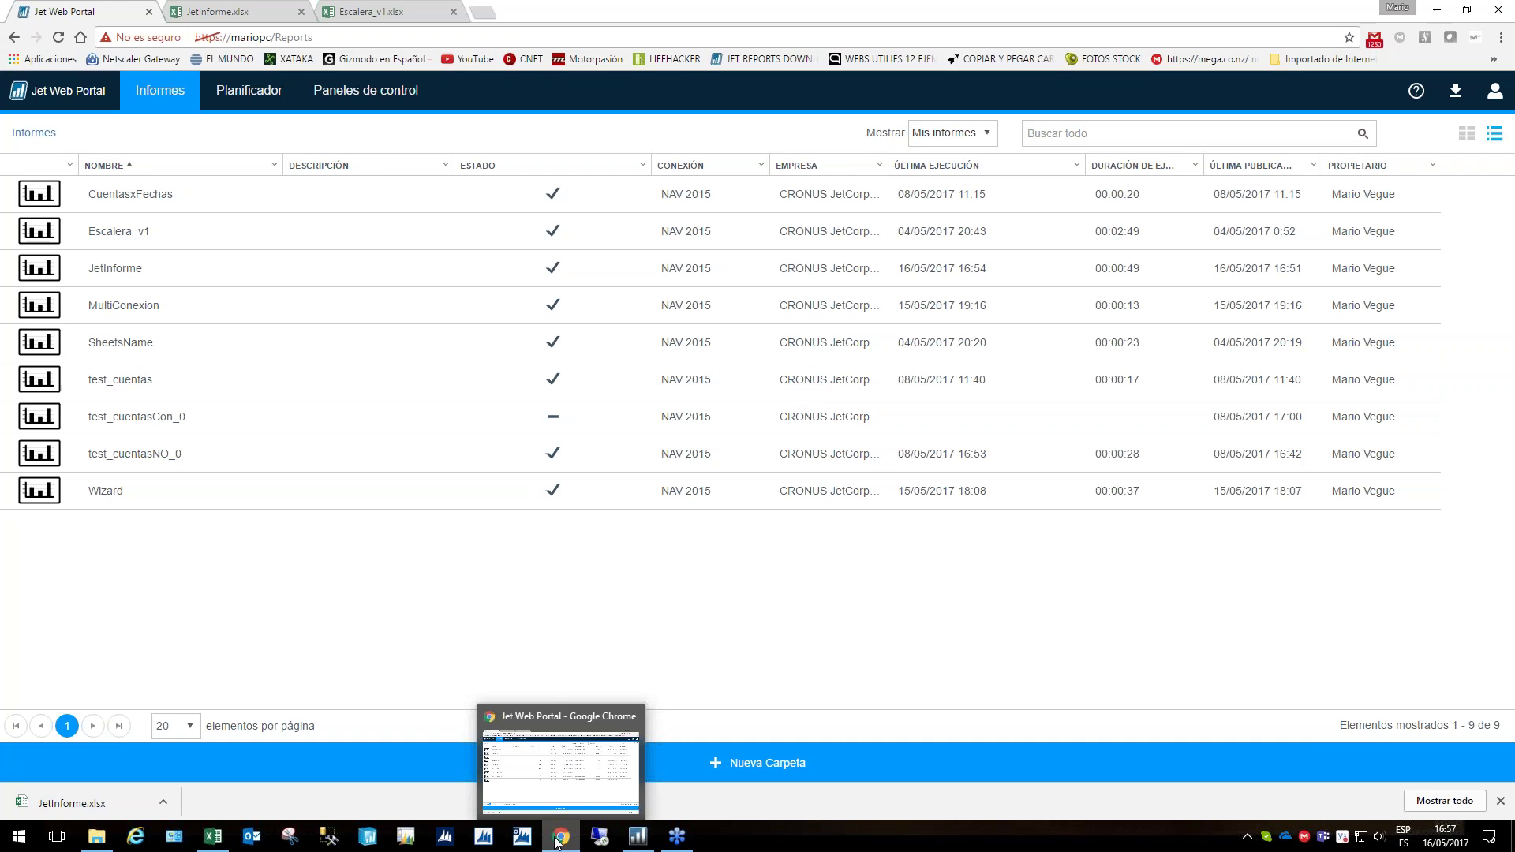
# Bring JetInforme.xlsx forward in Excel and select E14:E24 together with the month header cells
pyautogui.moveTo(212, 835)
pyautogui.click(224, 757)
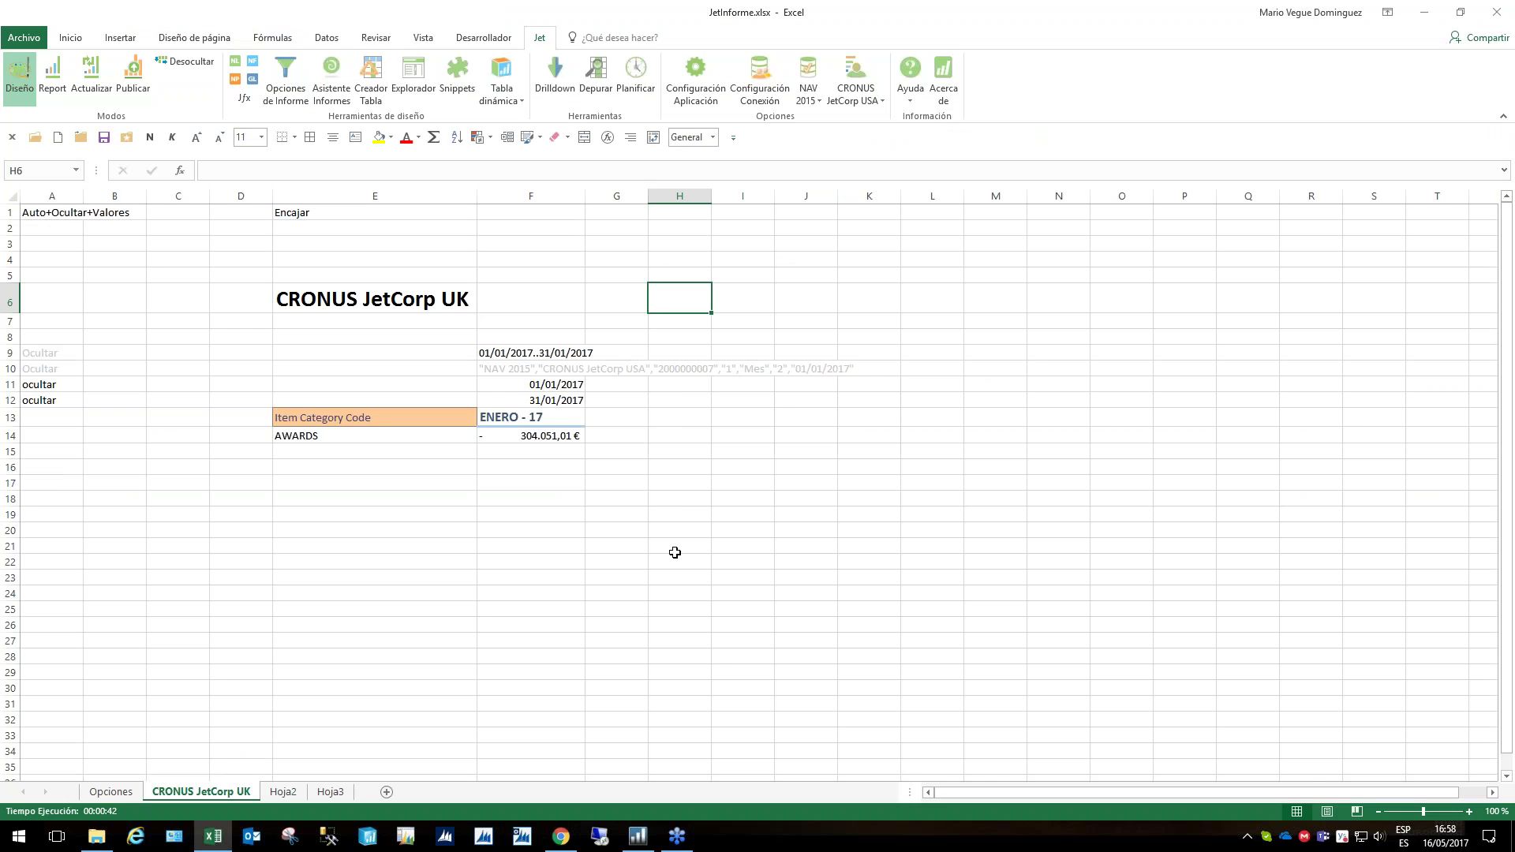
pyautogui.moveTo(352, 432); pyautogui.dragTo(351, 589)
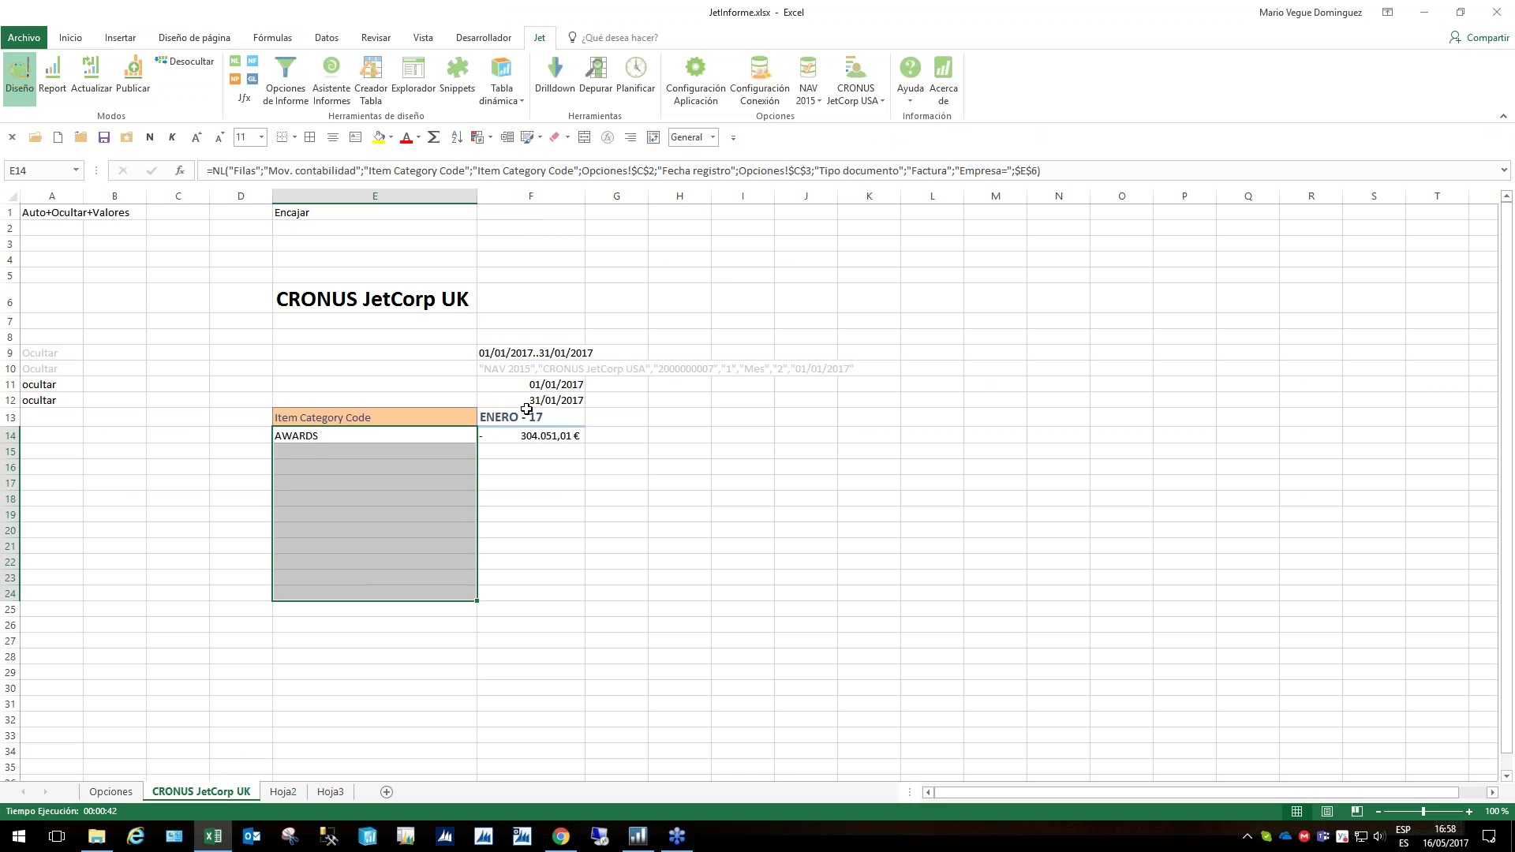
pyautogui.moveTo(527, 409); pyautogui.dragTo(931, 417)
pyautogui.keyDown('ctrl'); pyautogui.click(547, 435); pyautogui.keyUp('ctrl')
pyautogui.keyDown('ctrl'); pyautogui.click(579, 530); pyautogui.keyUp('ctrl')
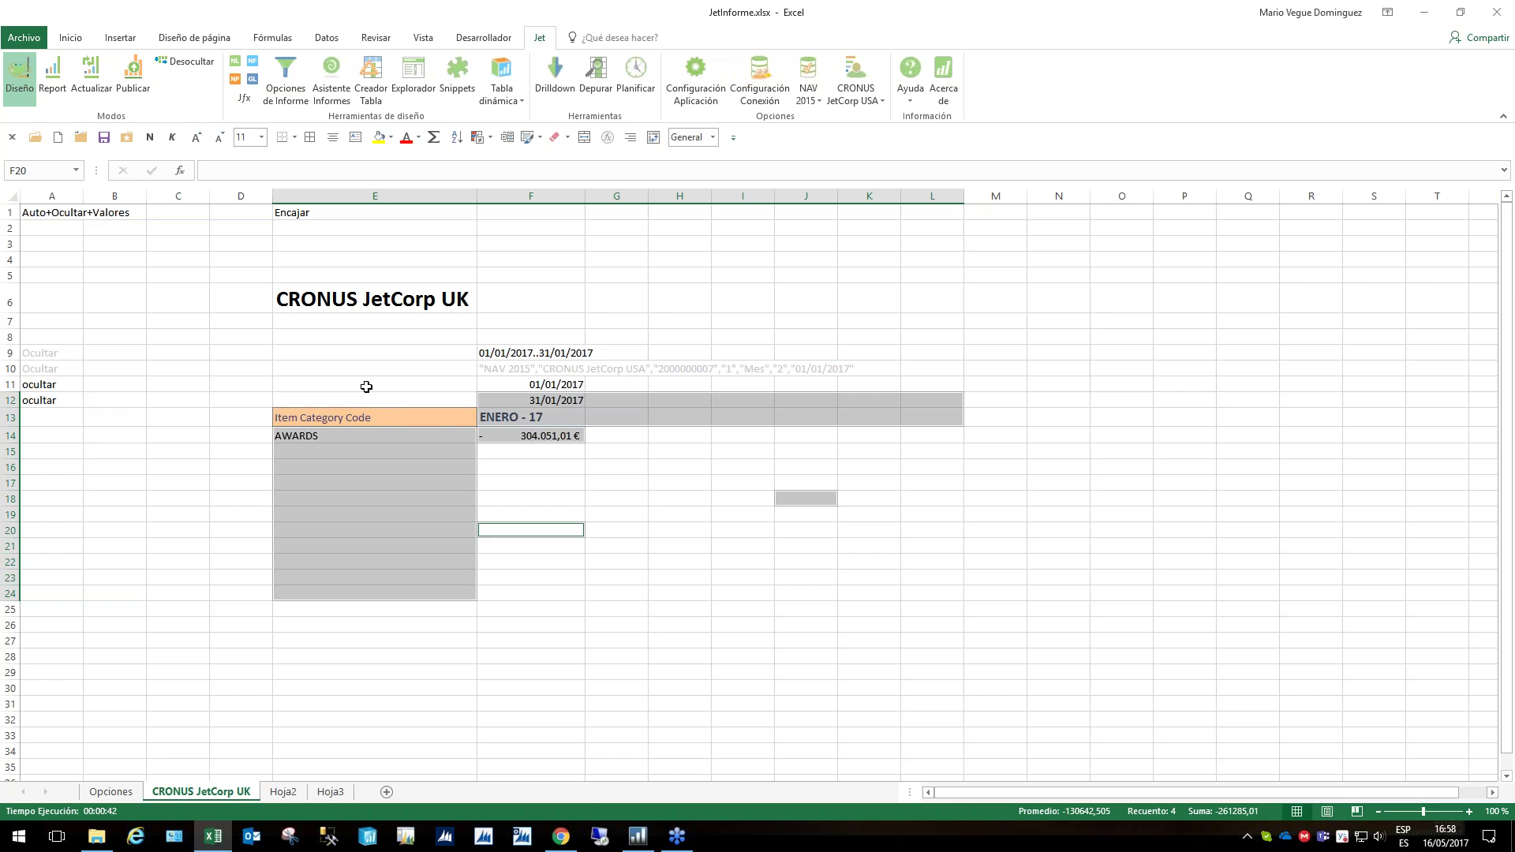
# Inspect the Jet formulas in F11 (period start), E6 (company name) and F14 (AWARDS sales sum)
pyautogui.click(540, 386)
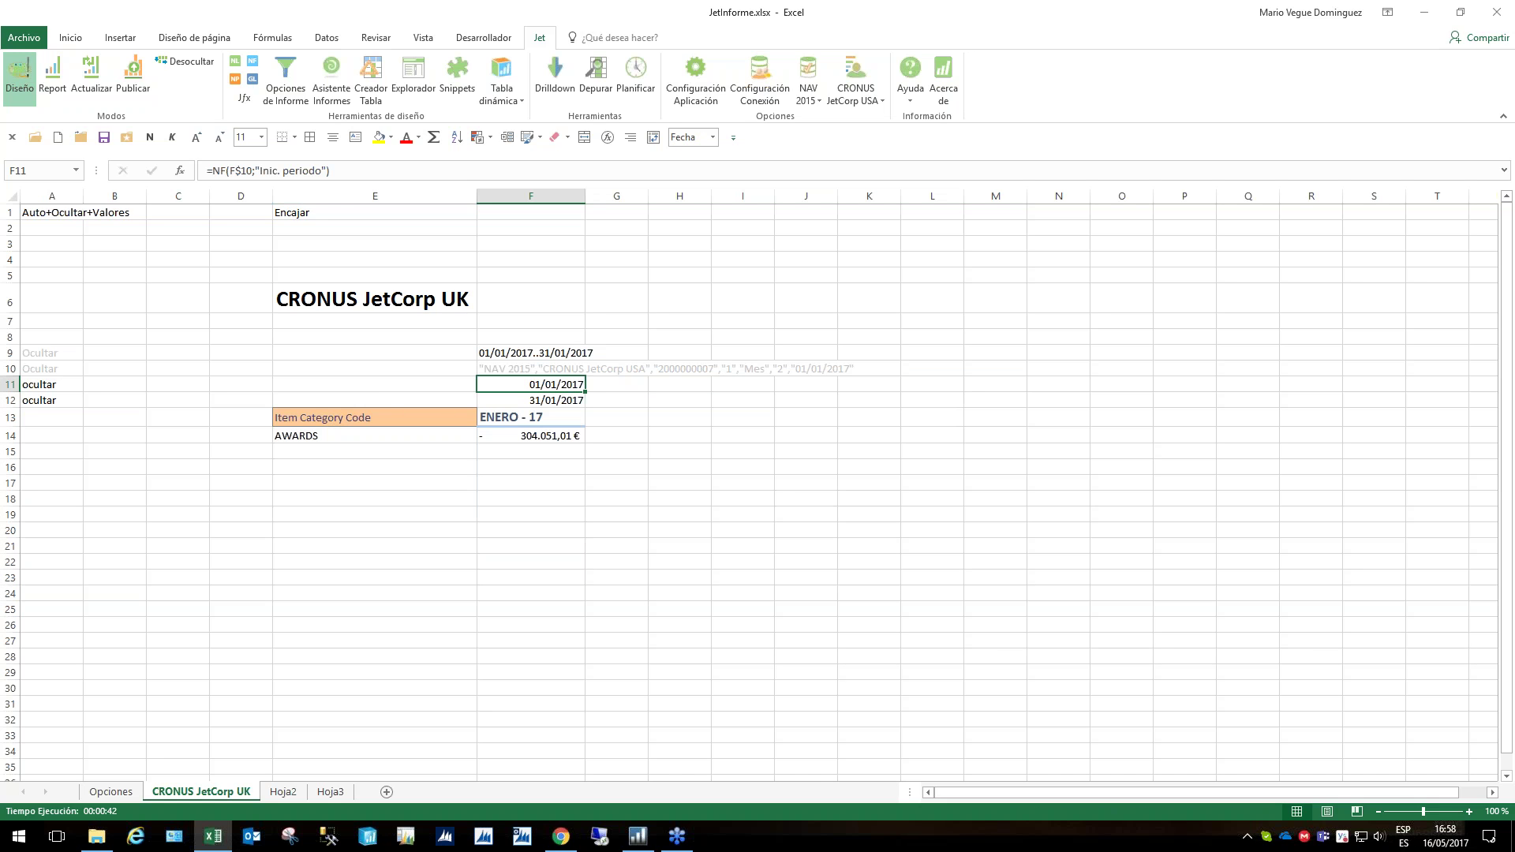
pyautogui.click(385, 303)
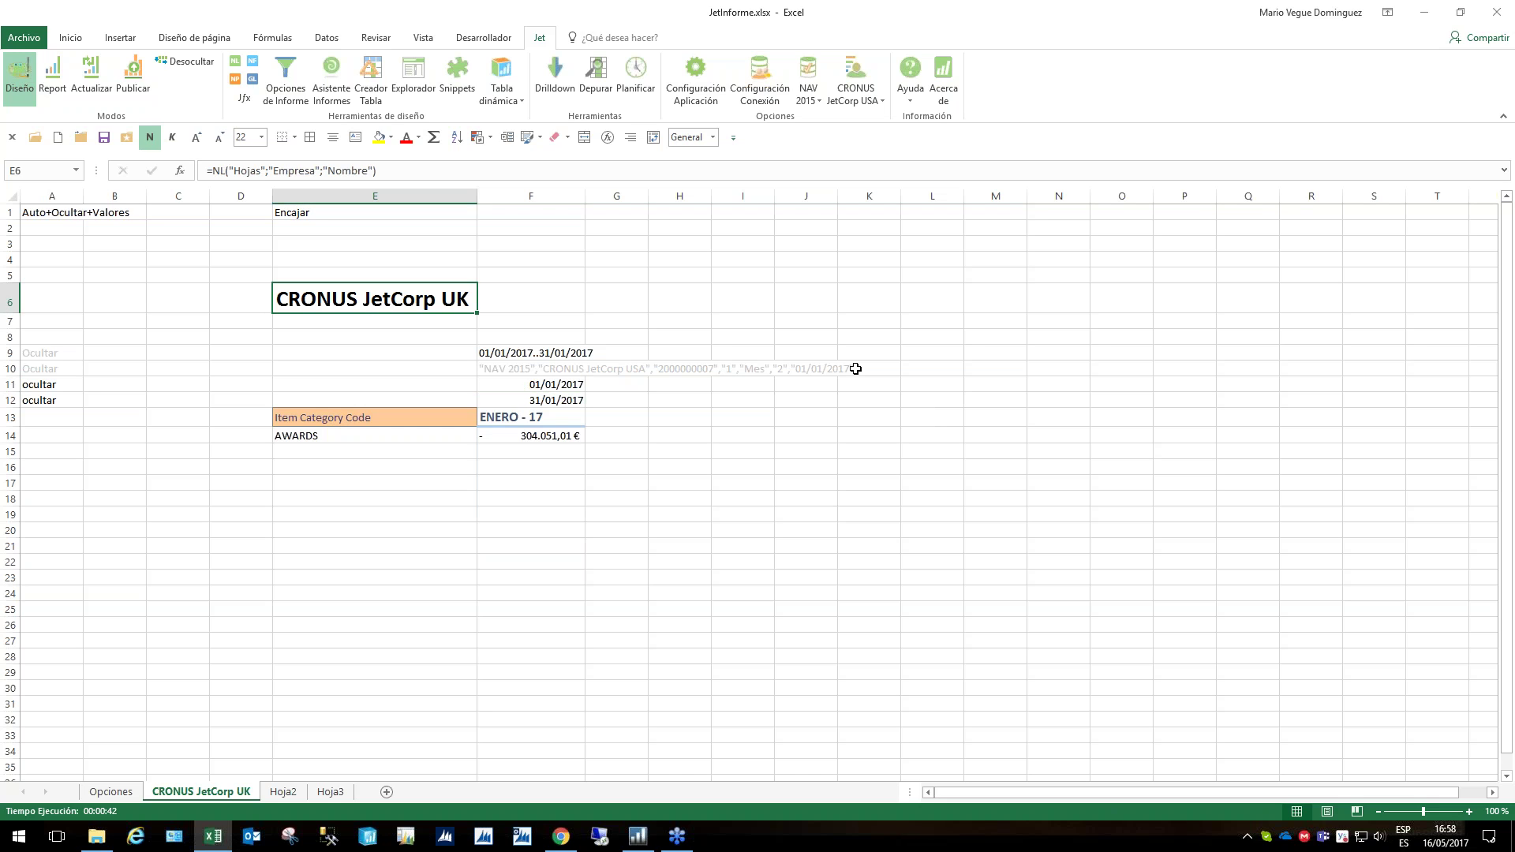
pyautogui.click(542, 435)
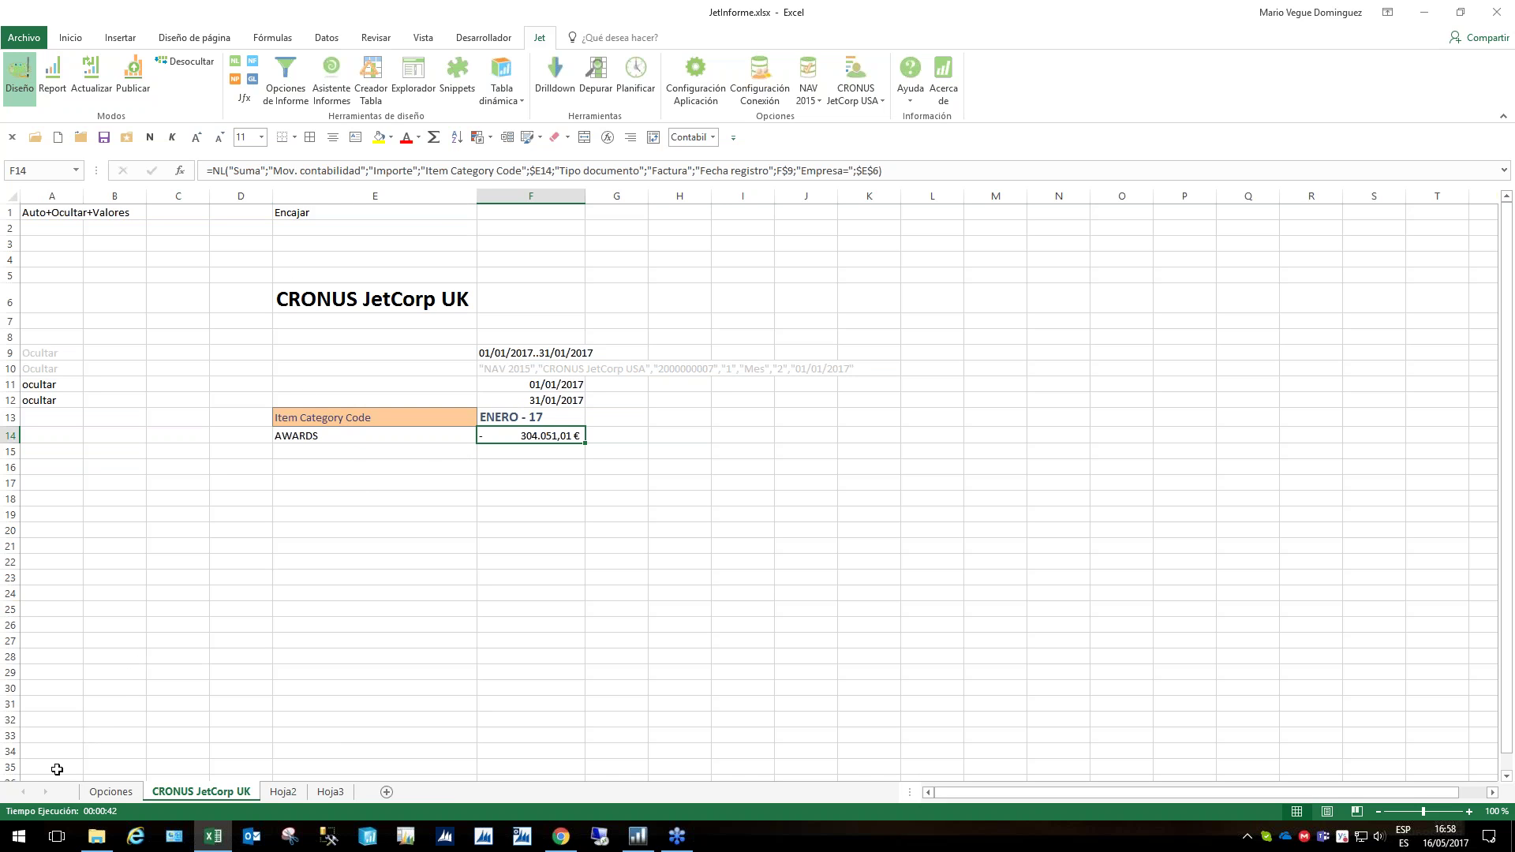
pyautogui.click(19, 836)
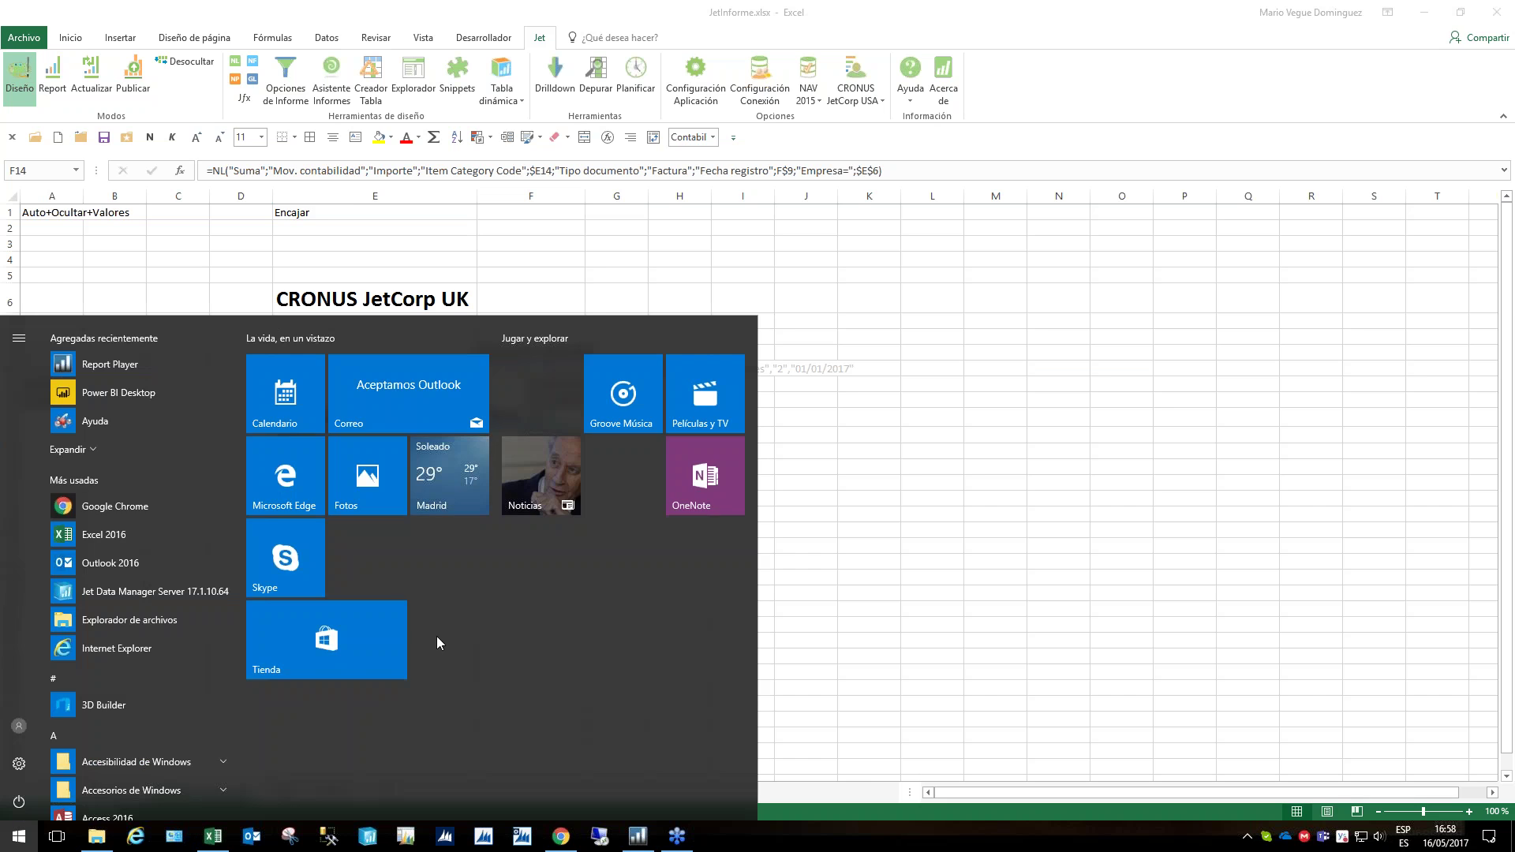
# Search the Start menu for 'dash' and launch Jet Dashboard Builder
pyautogui.write('dash')
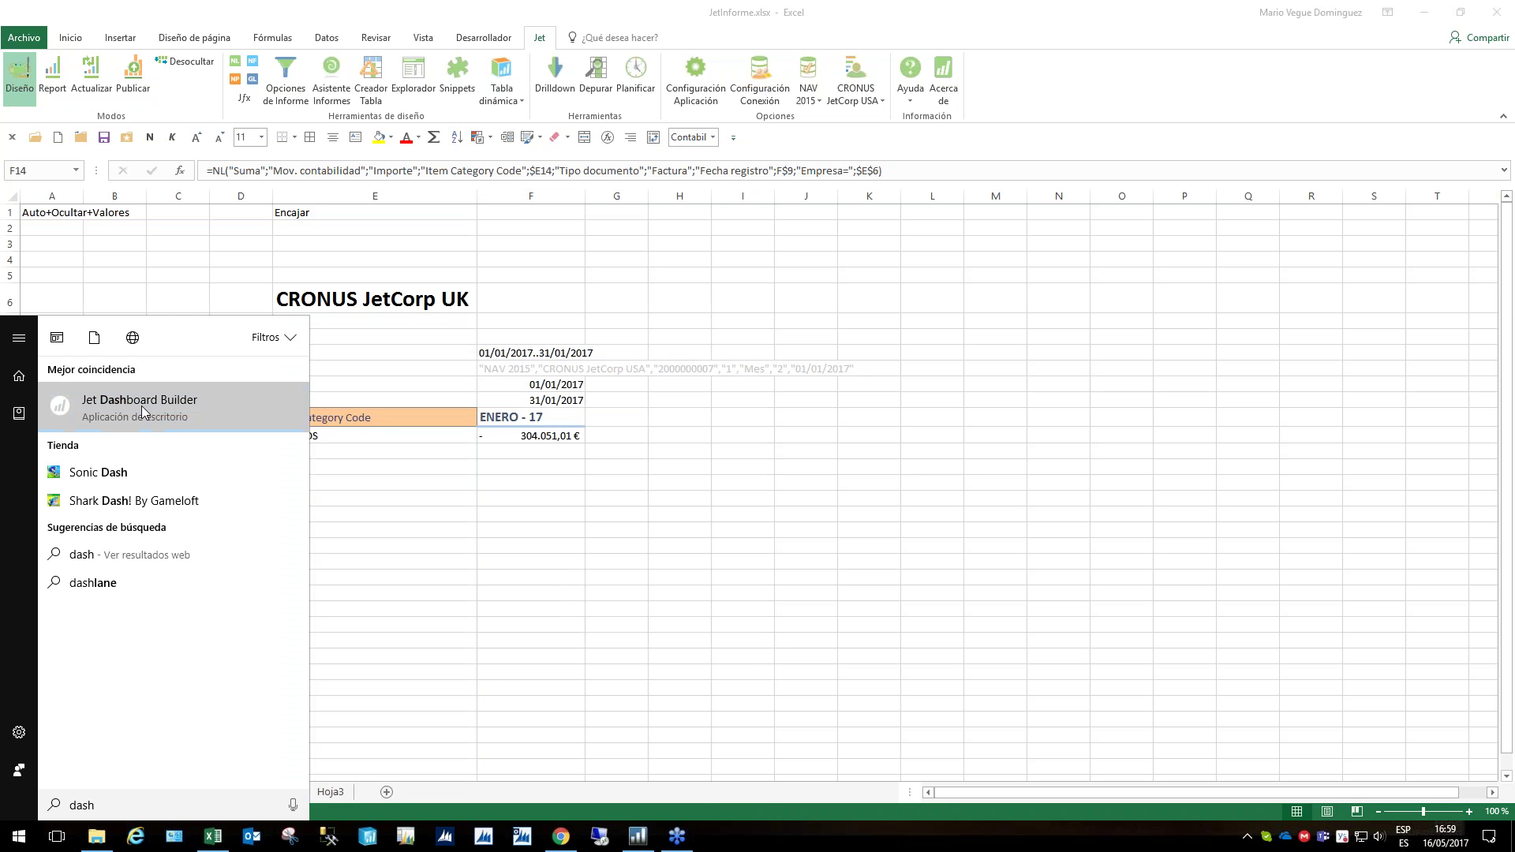
pyautogui.click(140, 406)
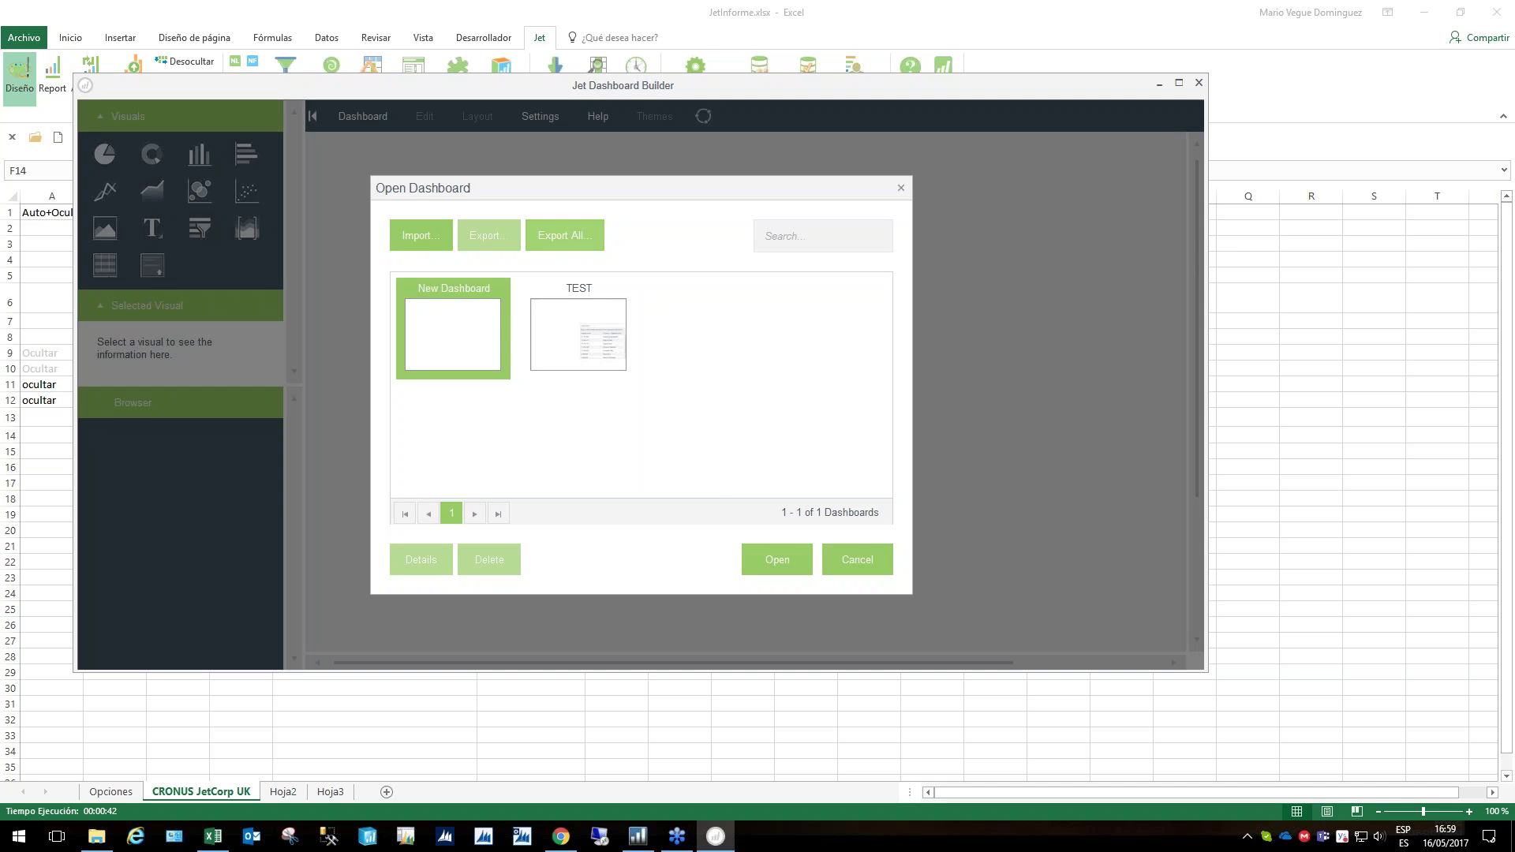
# Start a new blank dashboard and name it 'Ventas'
pyautogui.click(782, 568)
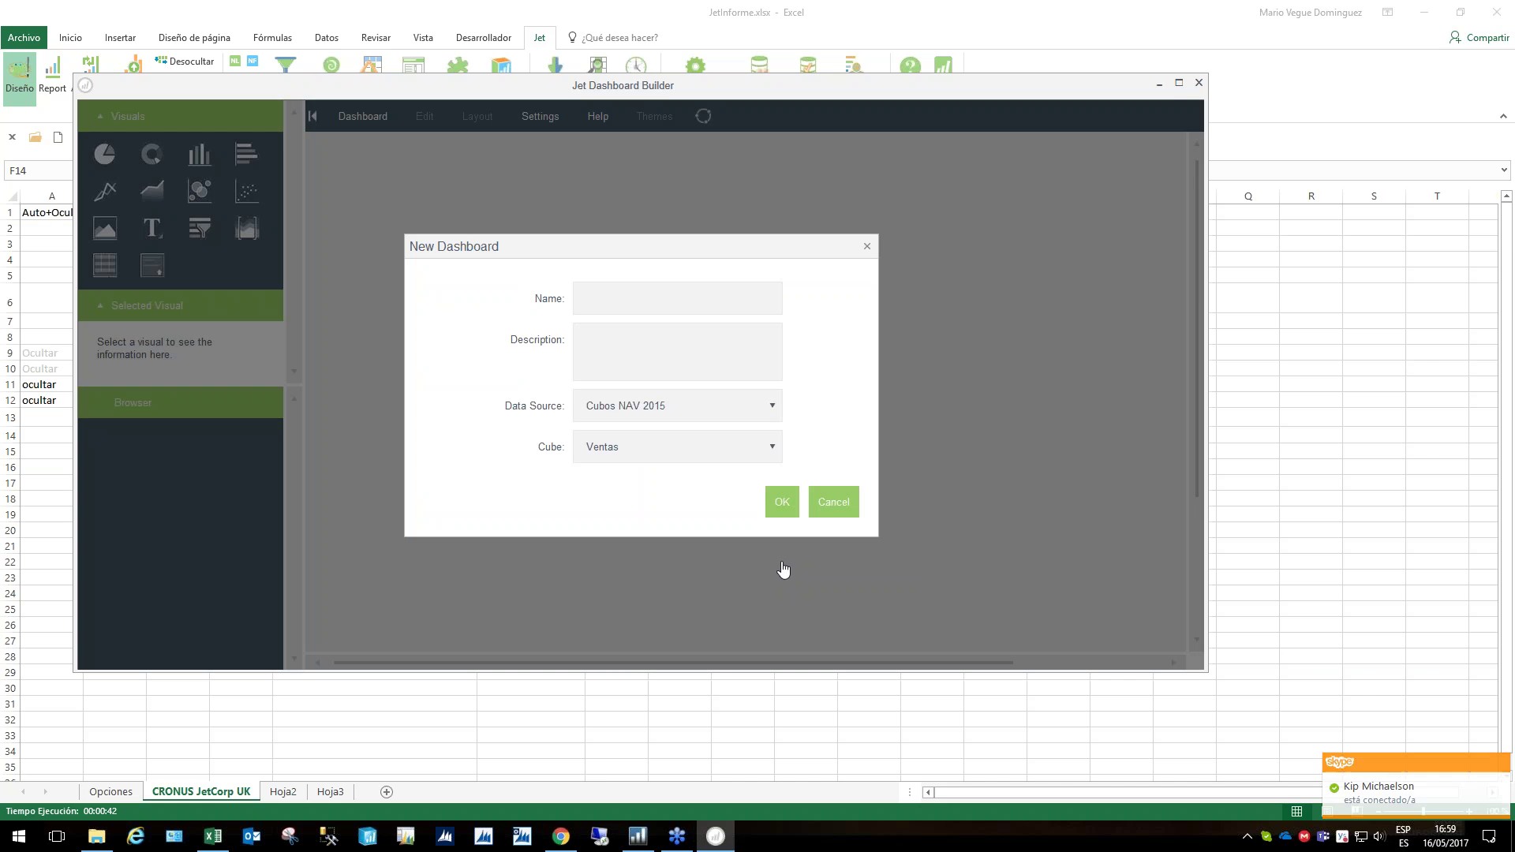
pyautogui.press('Tab')
pyautogui.write('Ventas')
pyautogui.press('BackSpace')
pyautogui.press('BackSpace')
pyautogui.press('BackSpace')
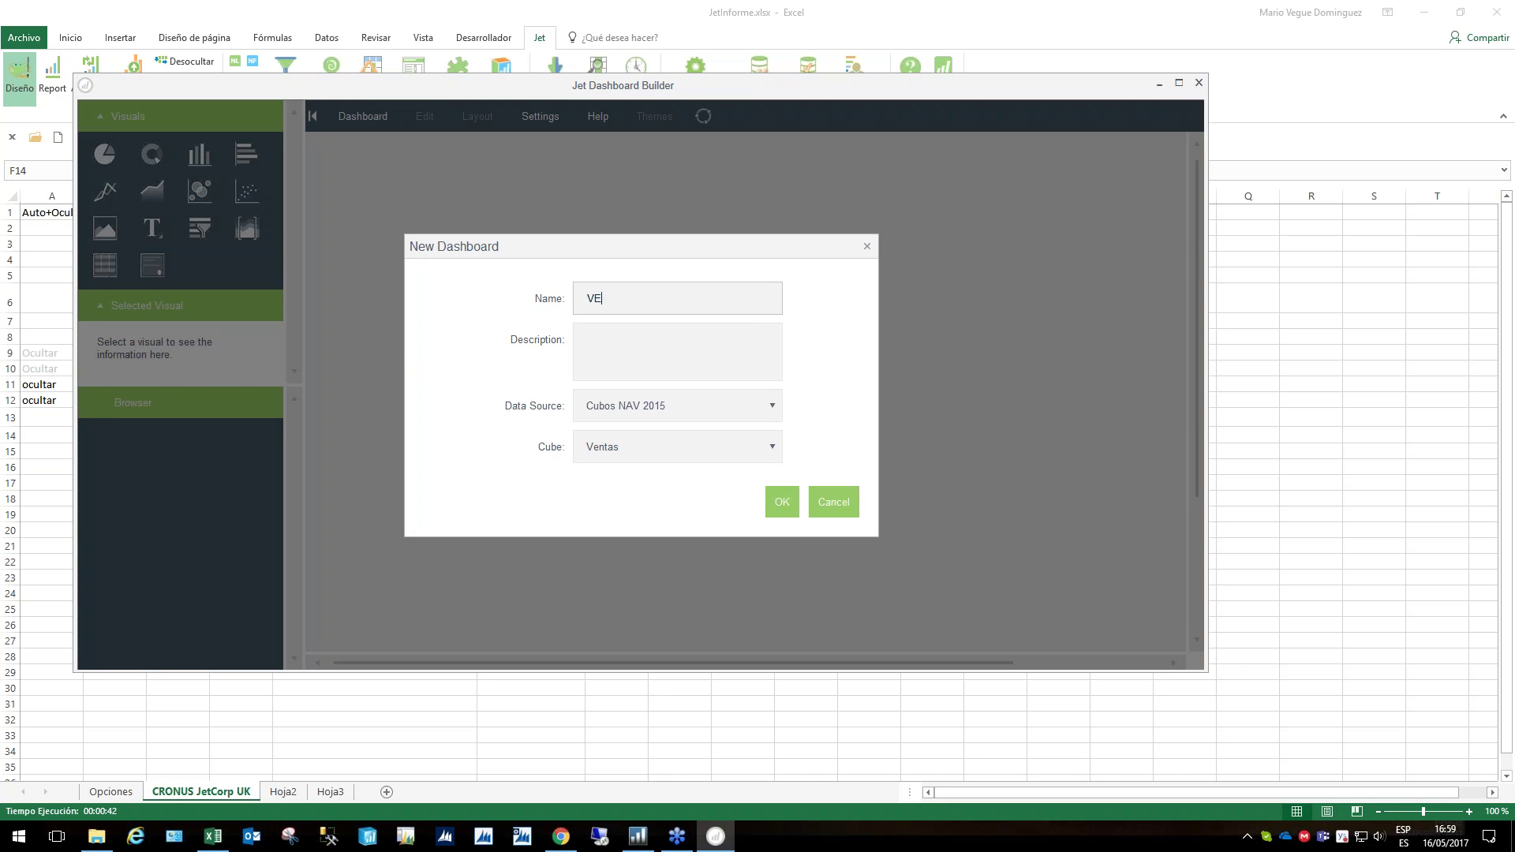
pyautogui.write('entas')
# Keep data source Cubos NAV 2015, choose cube Ventas, and create the dashboard
pyautogui.click(773, 405)
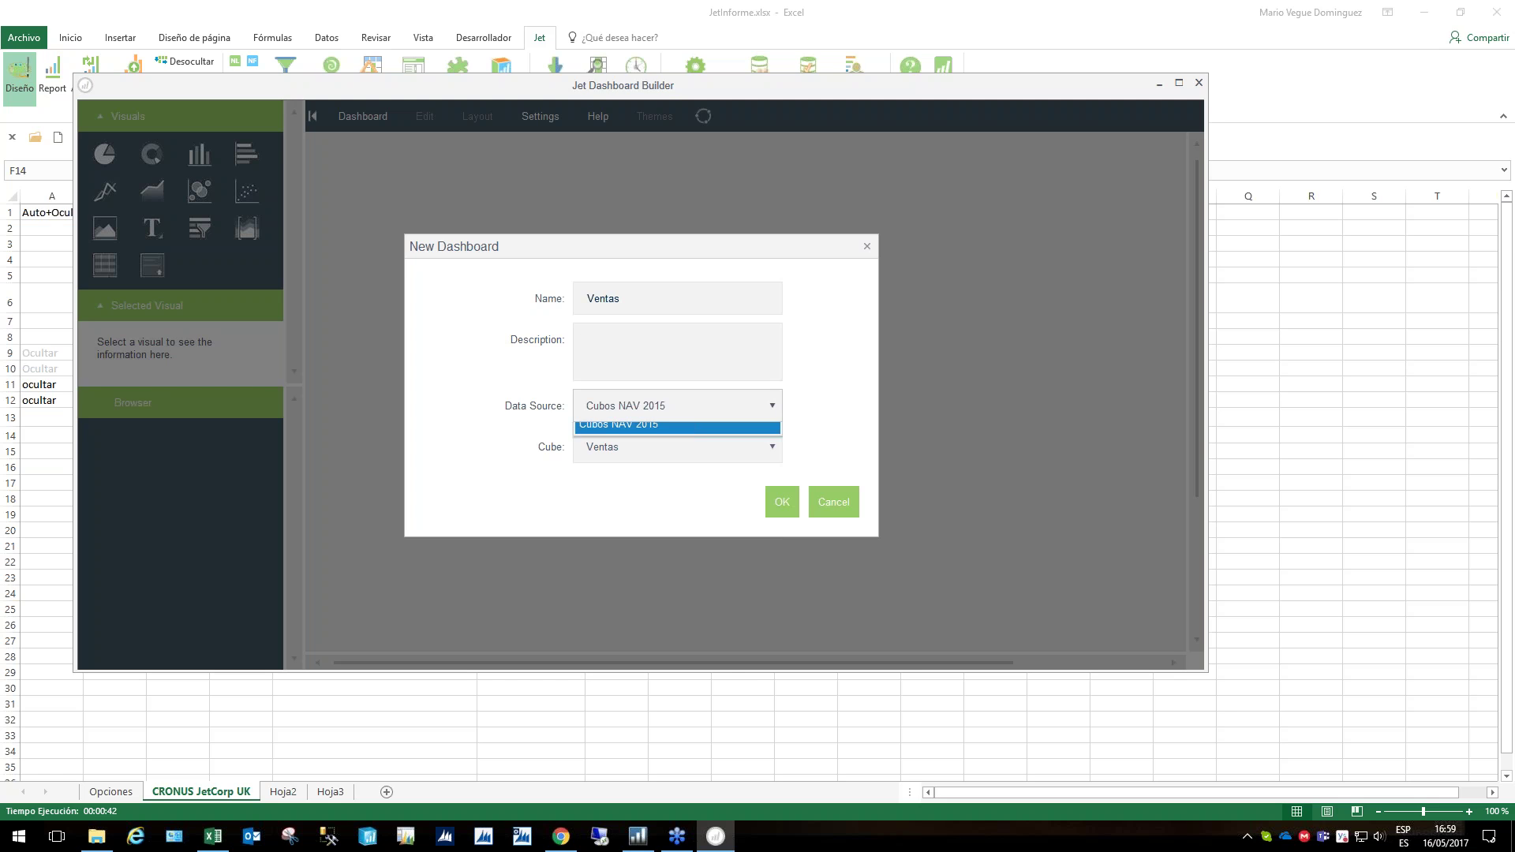
pyautogui.click(617, 403)
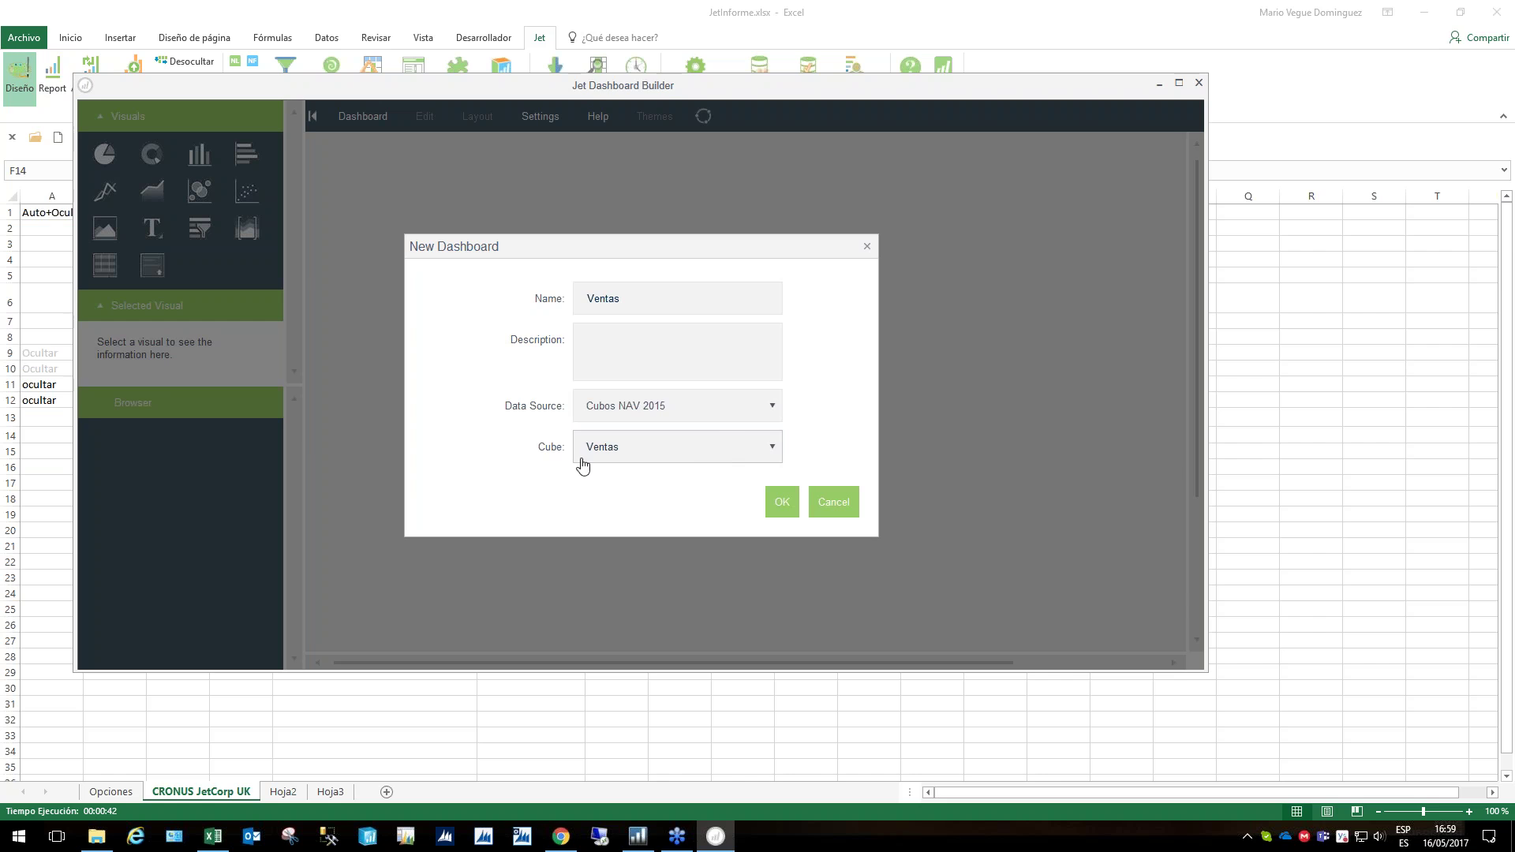
pyautogui.click(772, 447)
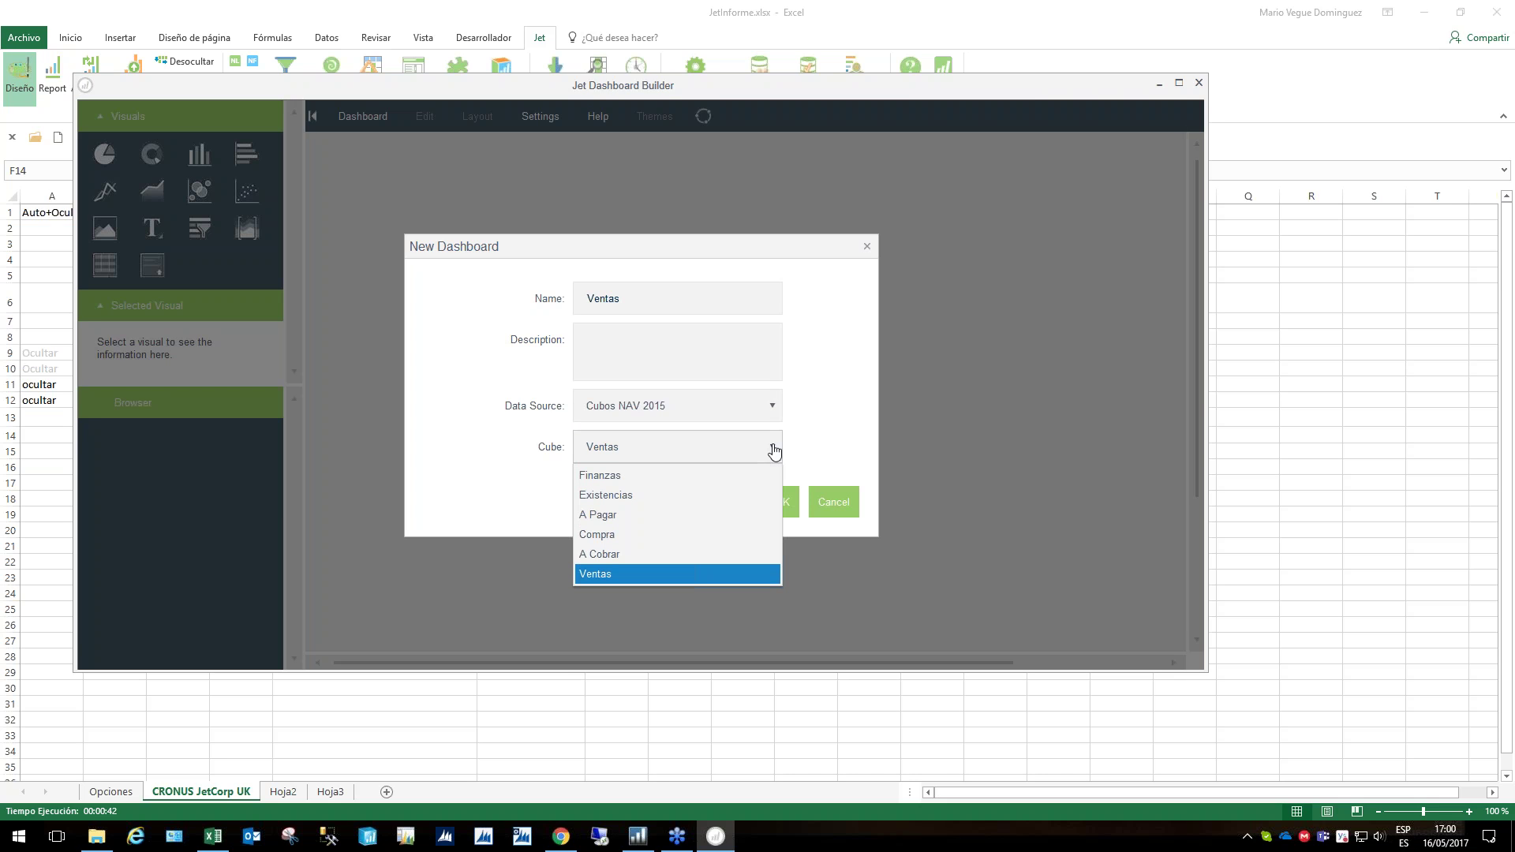
pyautogui.click(773, 449)
pyautogui.click(781, 504)
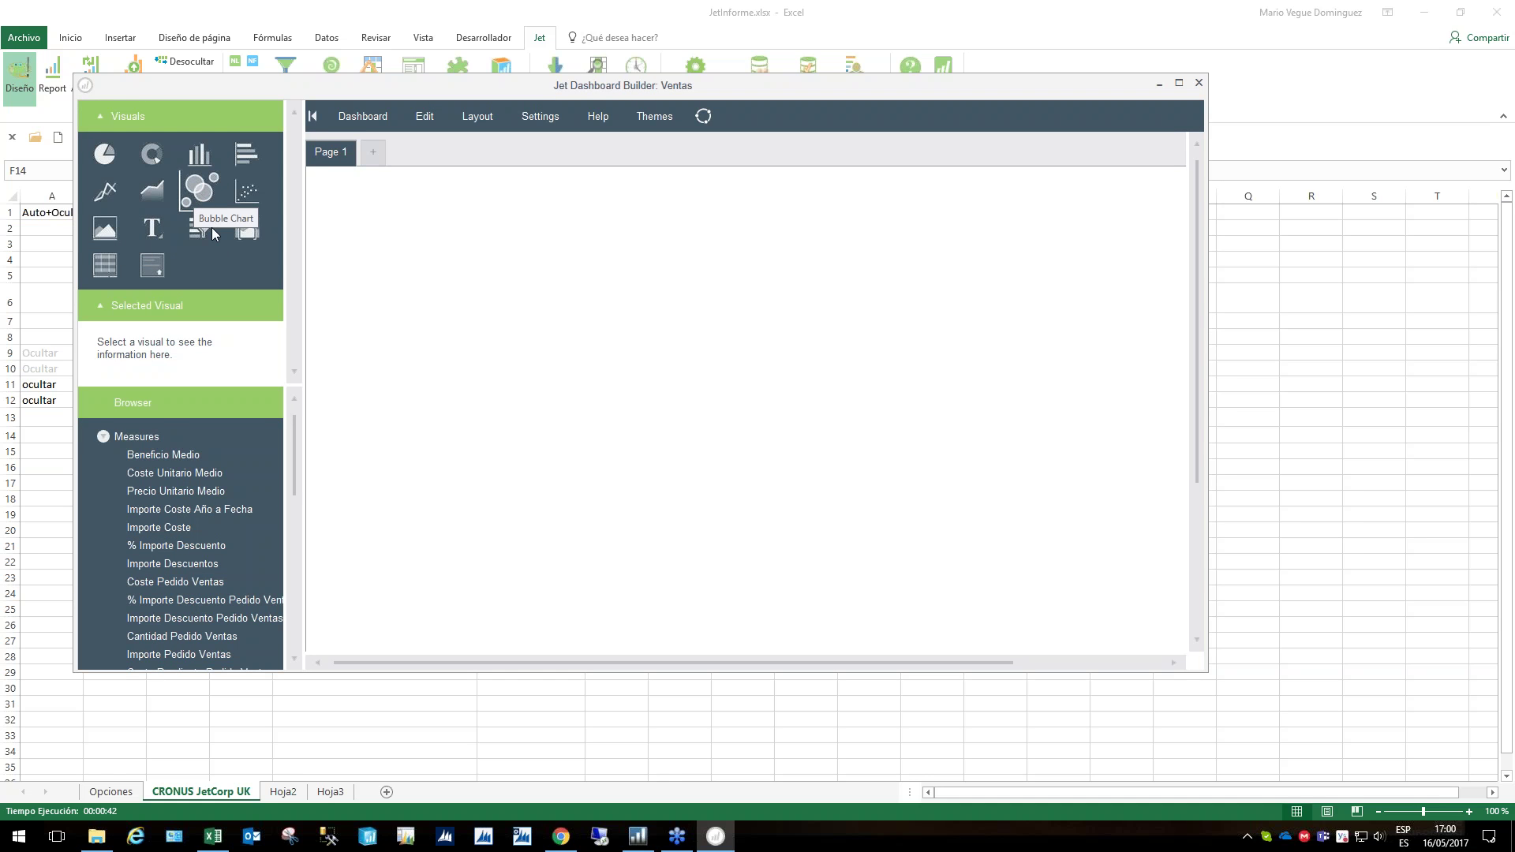
# Add a range slicer charting Importe Ventas by Año from the Fecha Registro dimension
pyautogui.moveTo(247, 229); pyautogui.dragTo(560, 400)
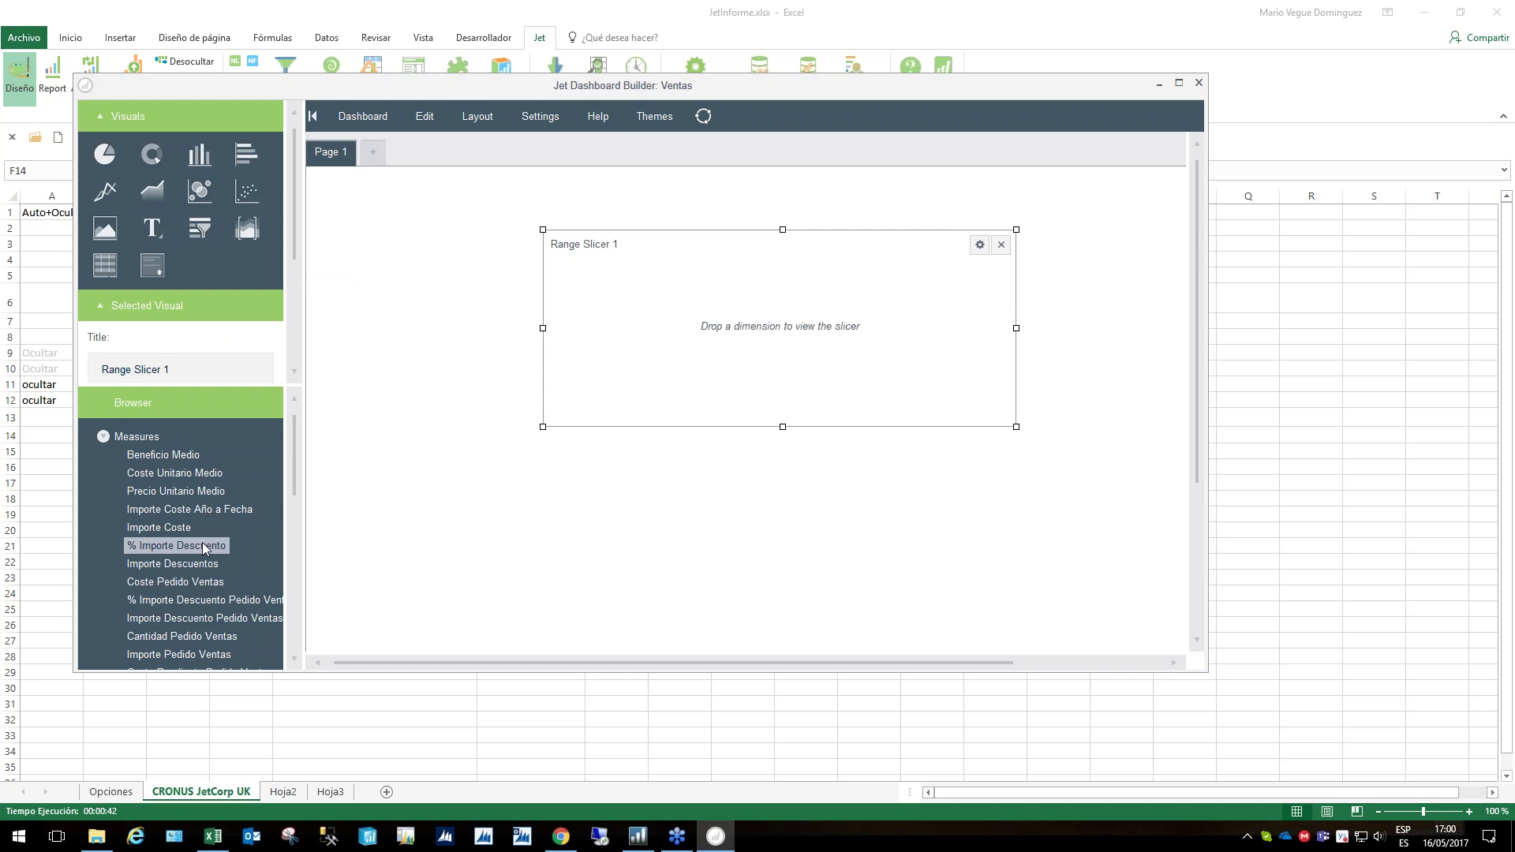
pyautogui.scroll(-3, 202, 542)
pyautogui.scroll(-5, 202, 542)
pyautogui.moveTo(191, 566)
pyautogui.mouseDown()
pyautogui.moveTo(591, 400)
pyautogui.moveTo(865, 345)
pyautogui.mouseUp()
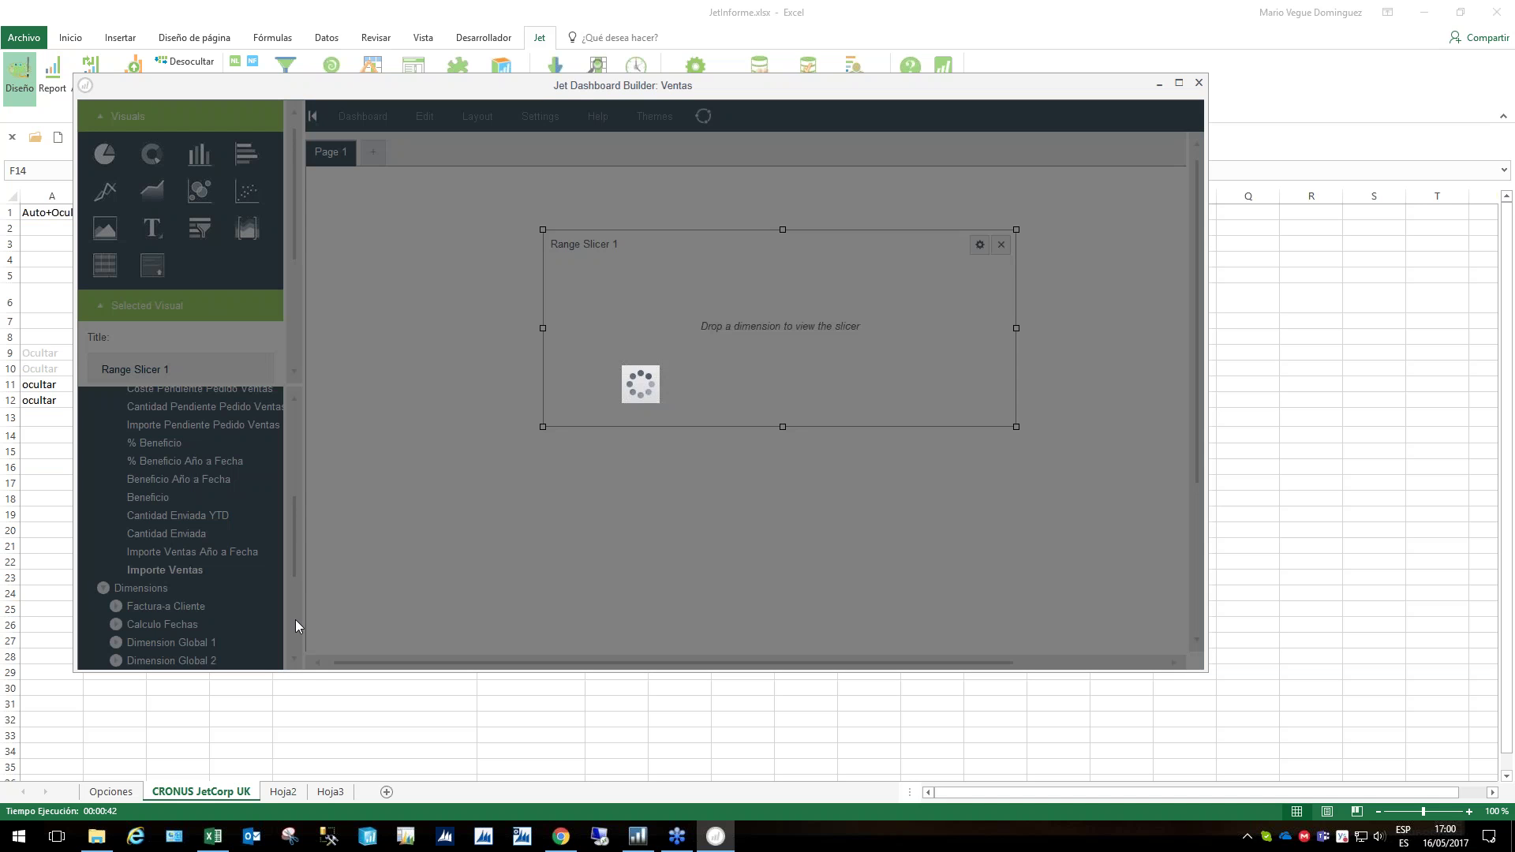
pyautogui.scroll(-5, 296, 618)
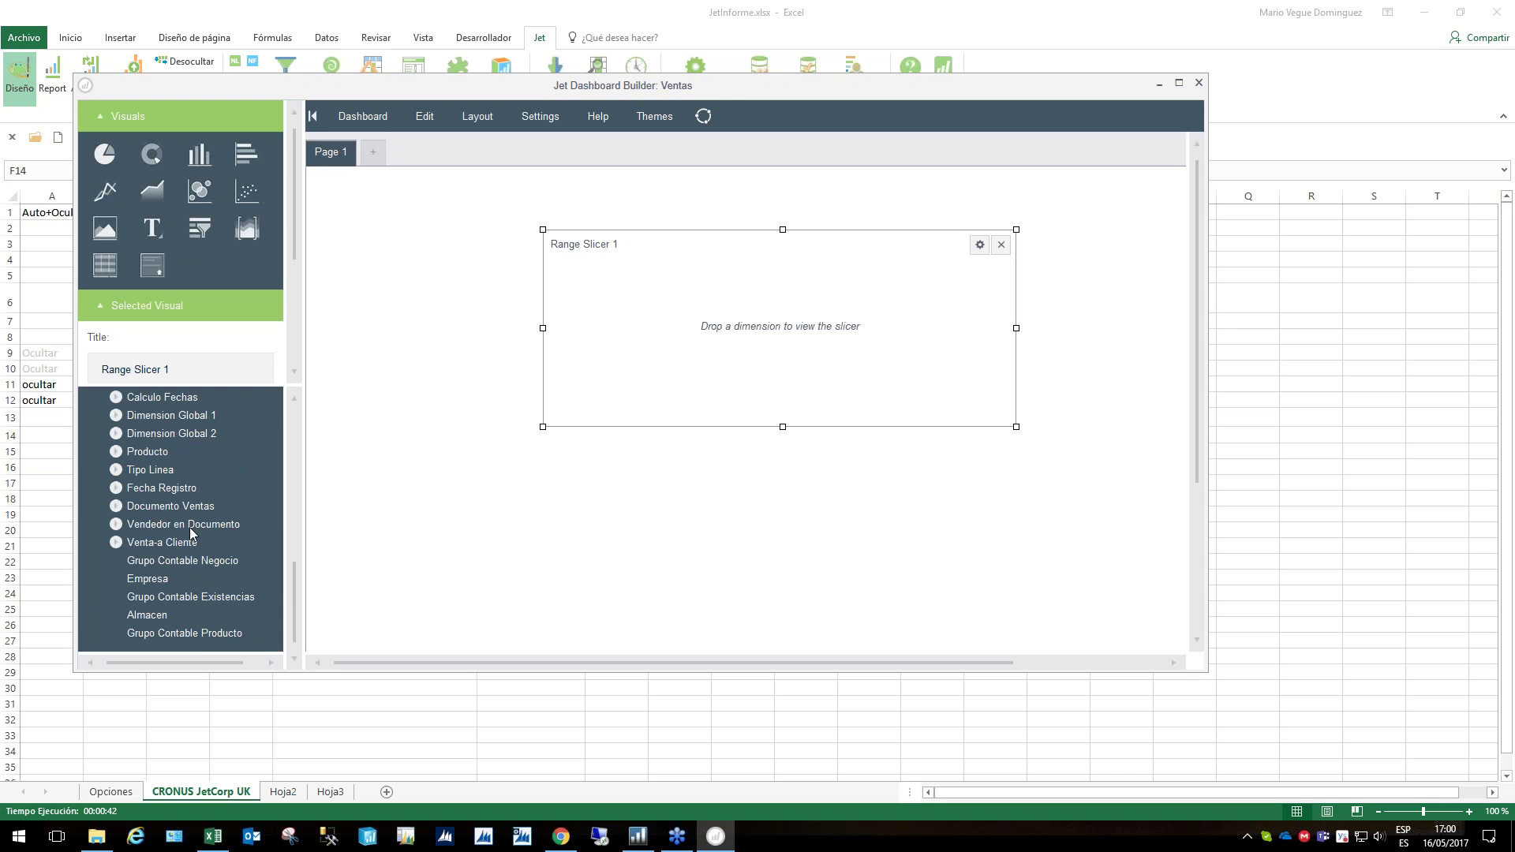
pyautogui.click(116, 488)
pyautogui.moveTo(161, 488); pyautogui.dragTo(705, 343)
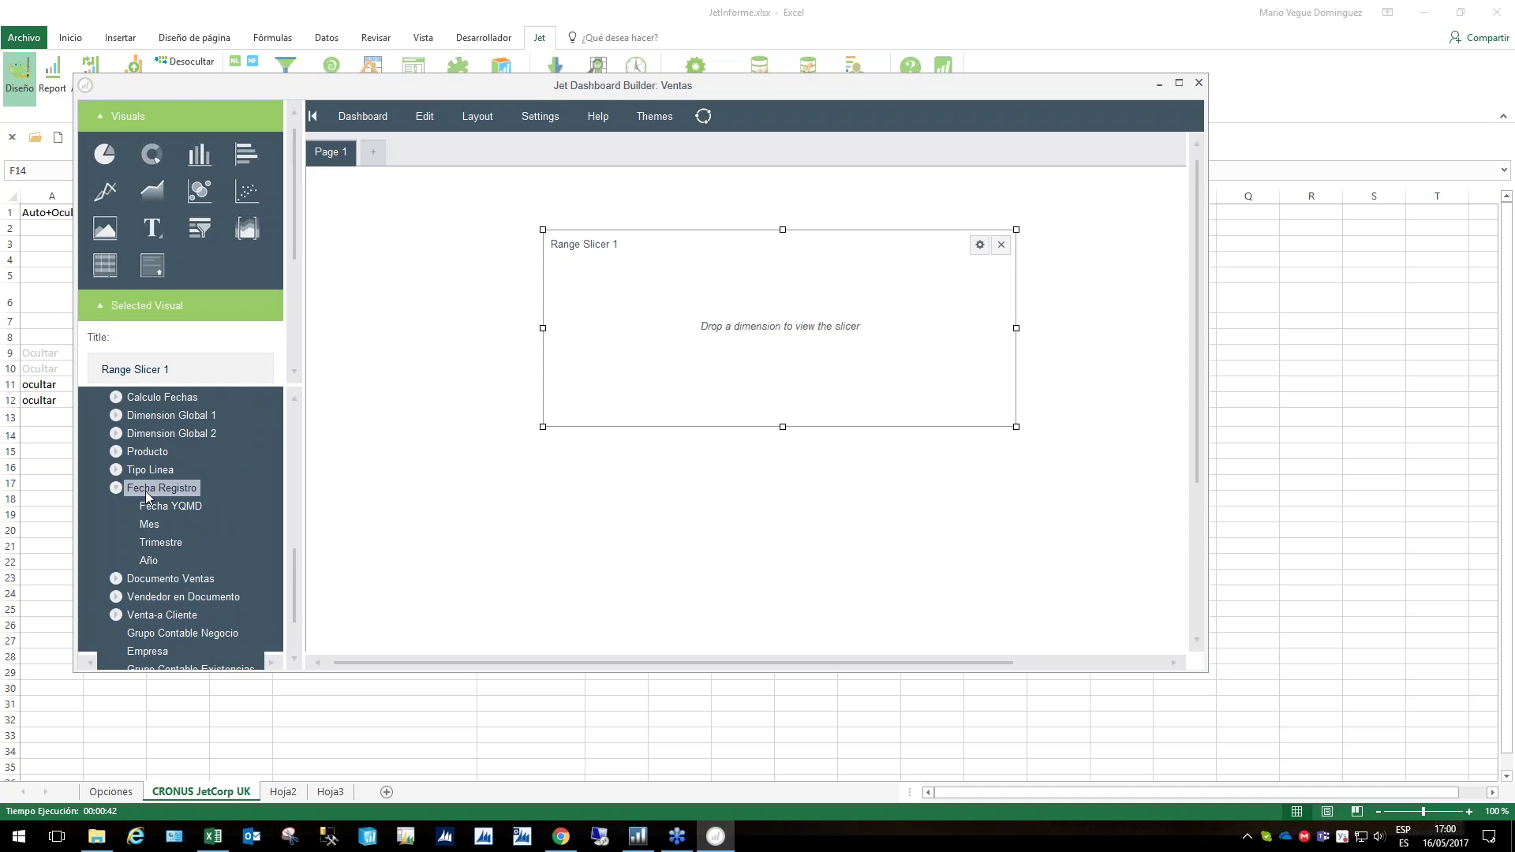
pyautogui.scroll(-3, 170, 560)
pyautogui.scroll(-10, 143, 490)
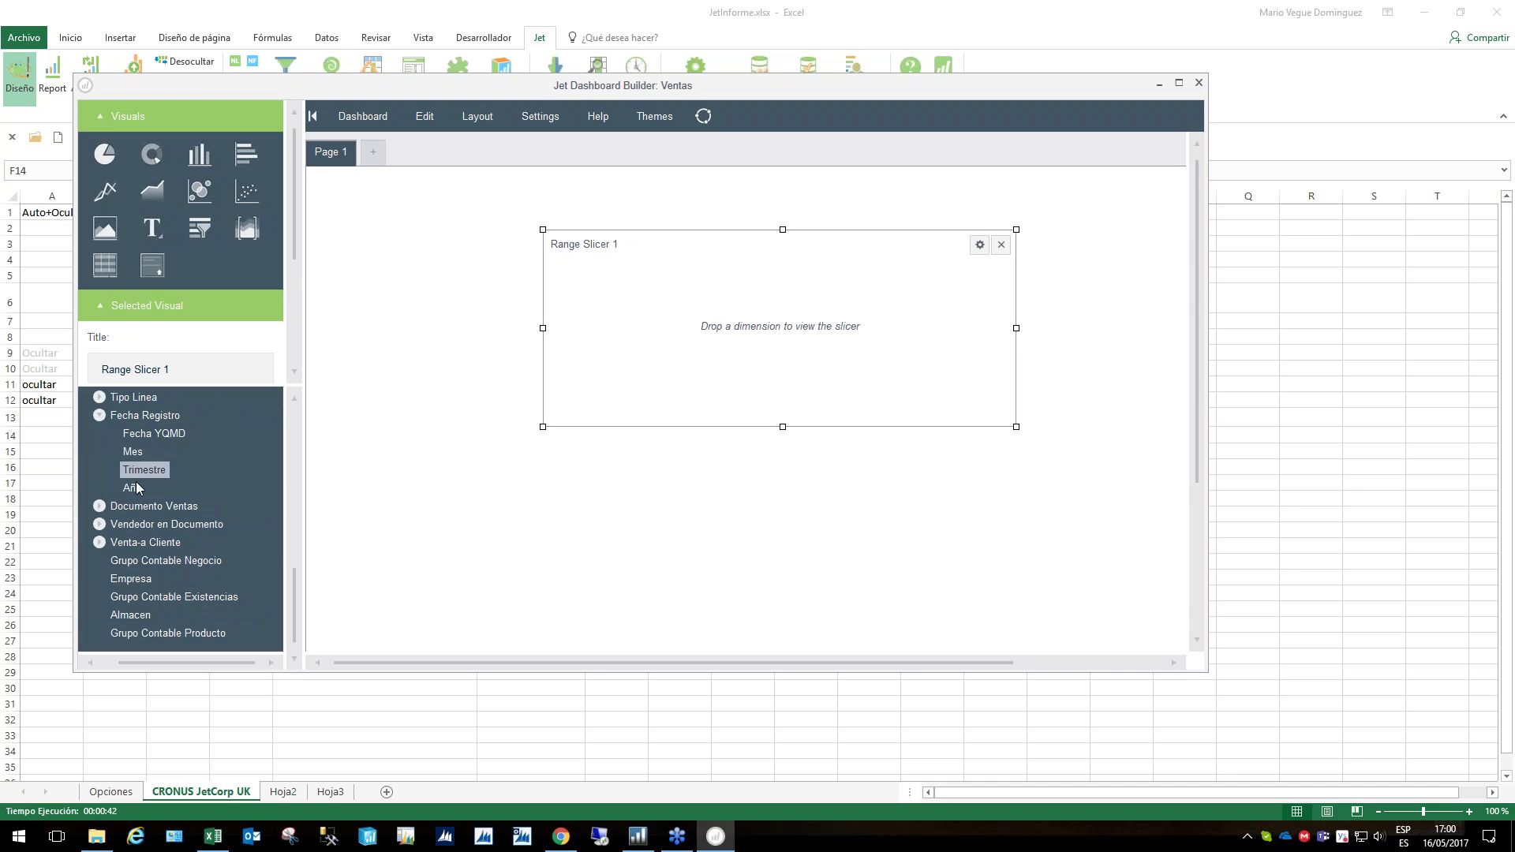
pyautogui.moveTo(134, 486)
pyautogui.mouseDown()
pyautogui.moveTo(521, 390)
pyautogui.moveTo(772, 356)
pyautogui.mouseUp()
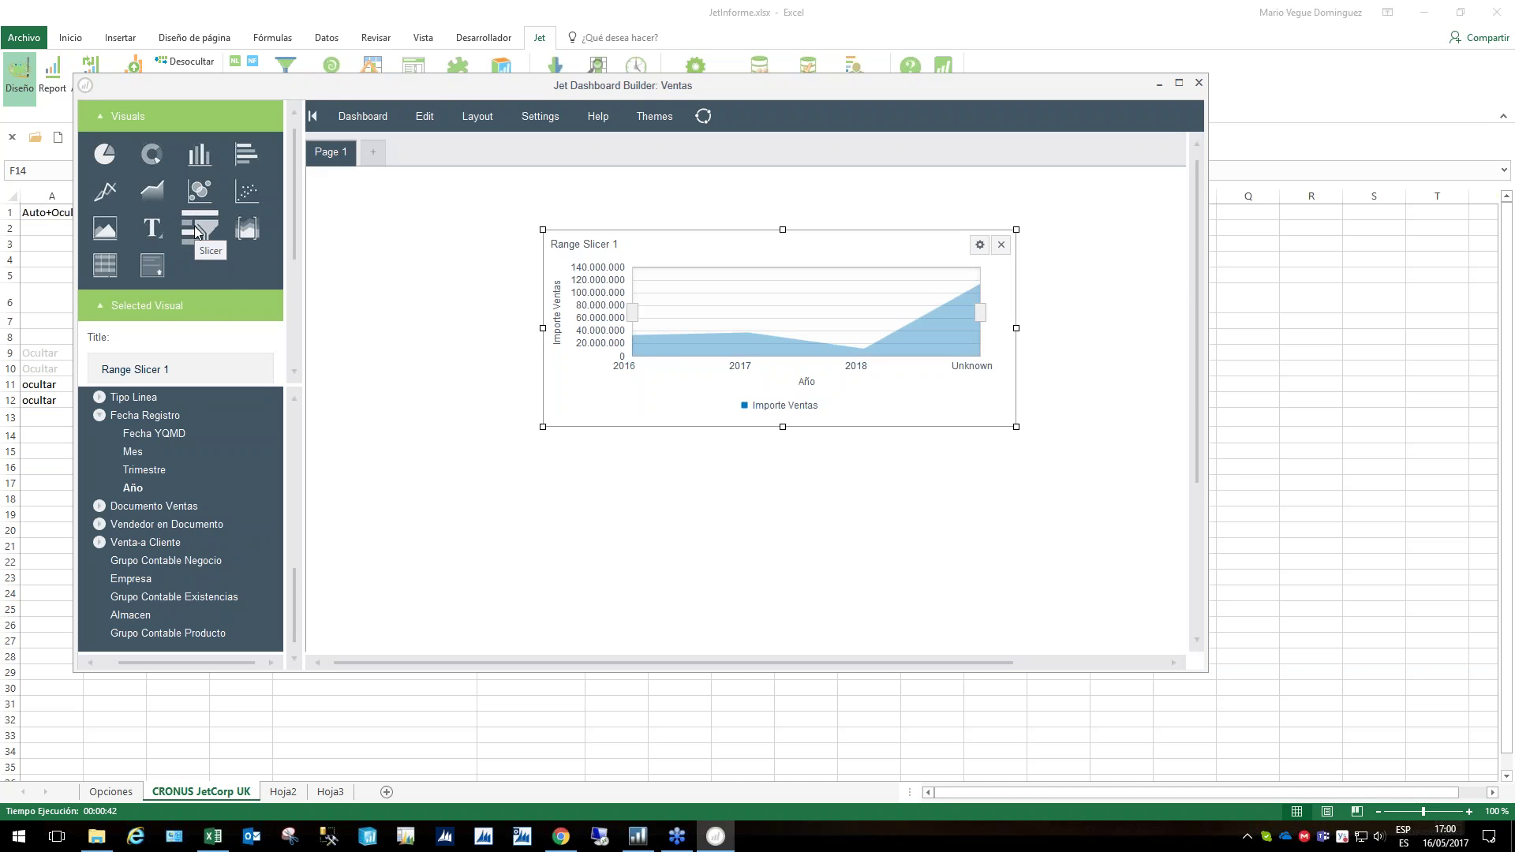
# Add an Empresa slicer below the chart, save the Ventas dashboard, and return to the Jet Web Portal
pyautogui.moveTo(200, 229); pyautogui.dragTo(443, 513)
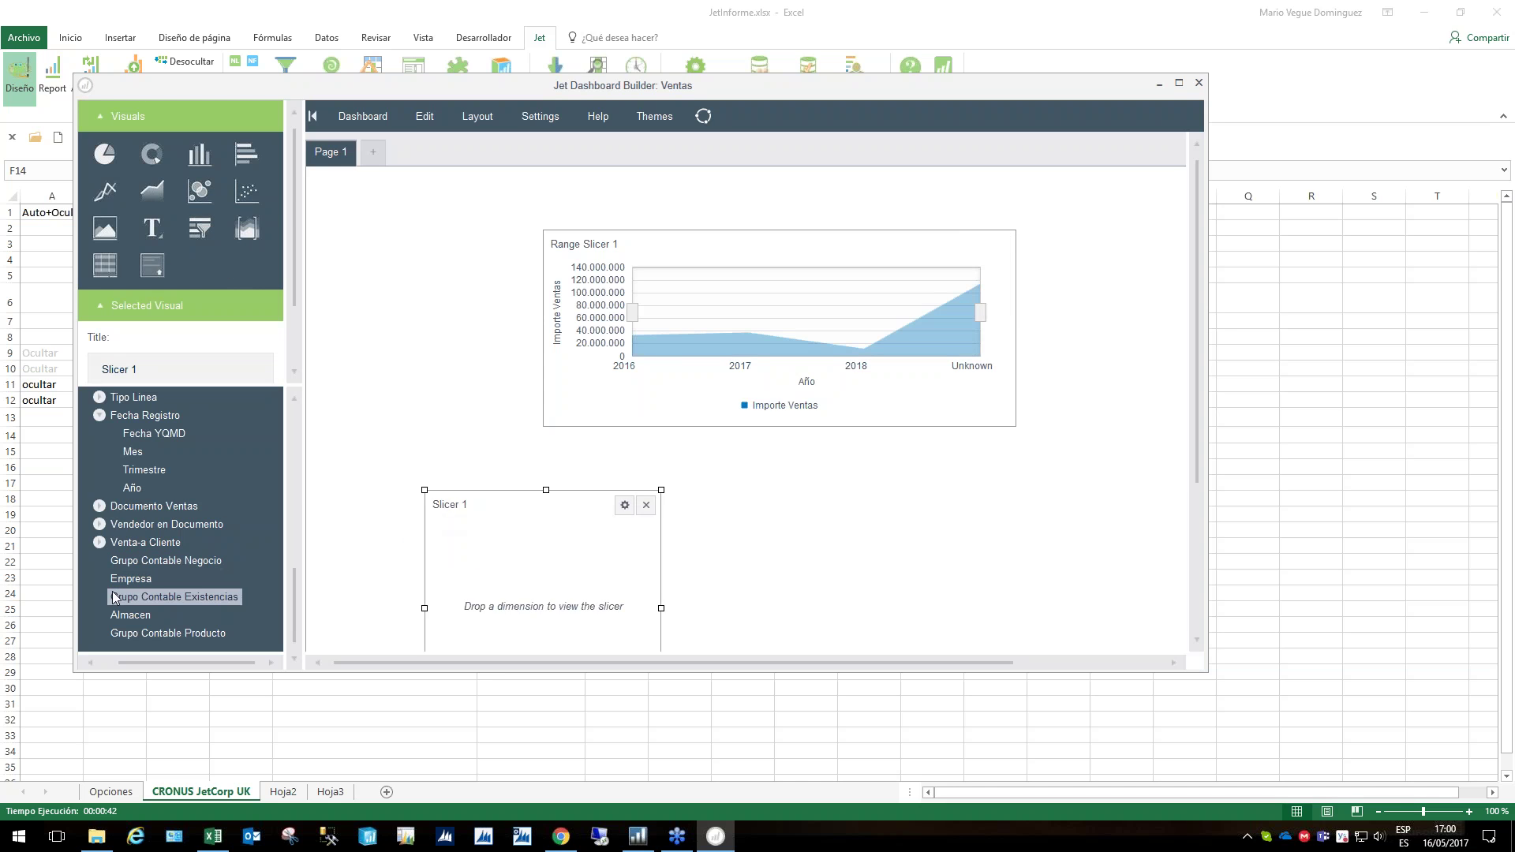
pyautogui.moveTo(127, 581)
pyautogui.mouseDown()
pyautogui.moveTo(557, 569)
pyautogui.moveTo(552, 551)
pyautogui.mouseUp()
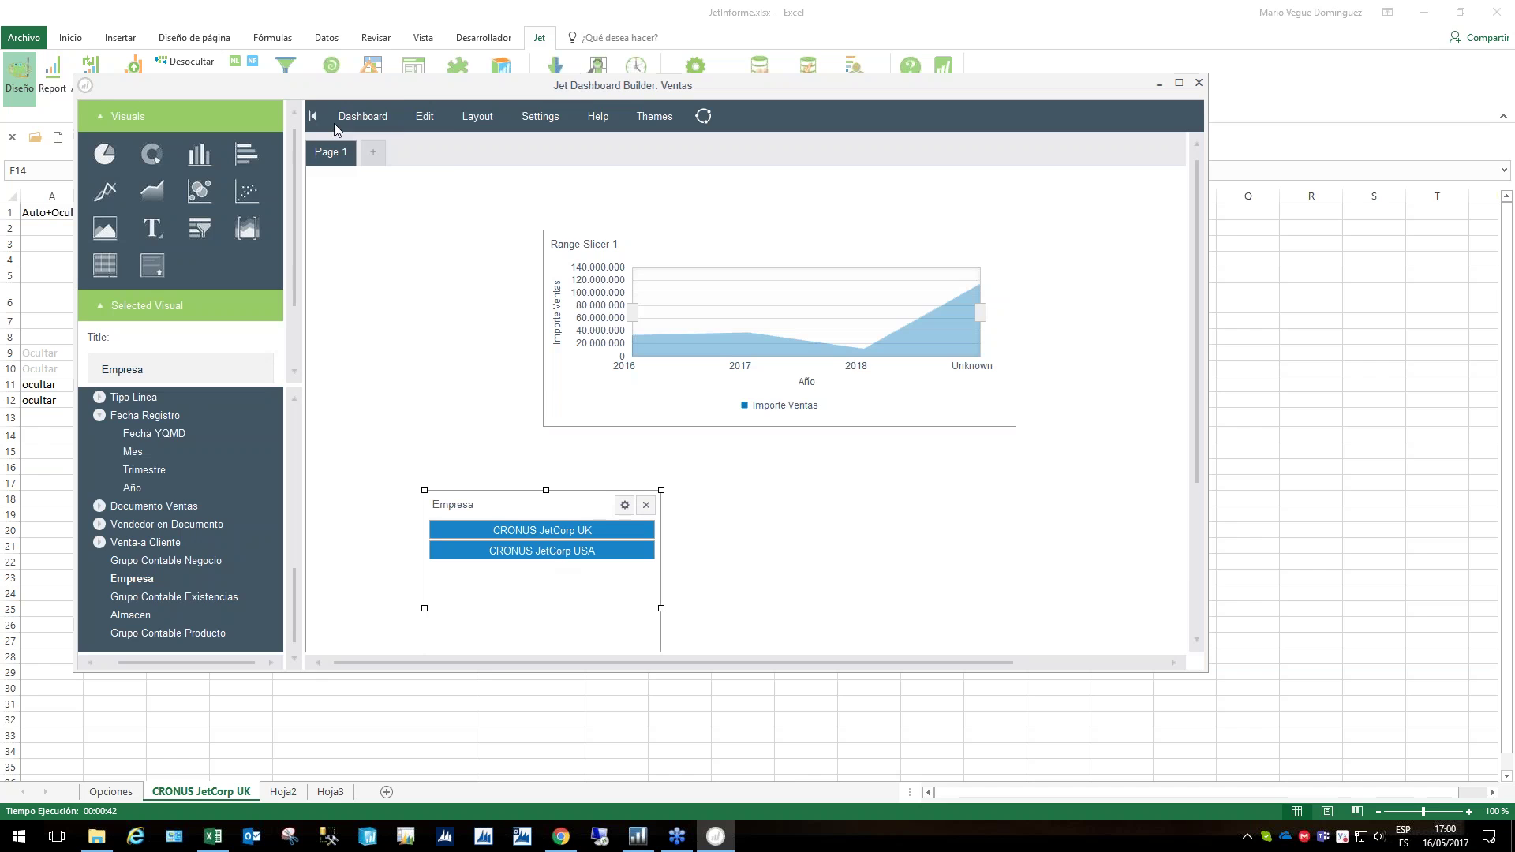
pyautogui.click(359, 117)
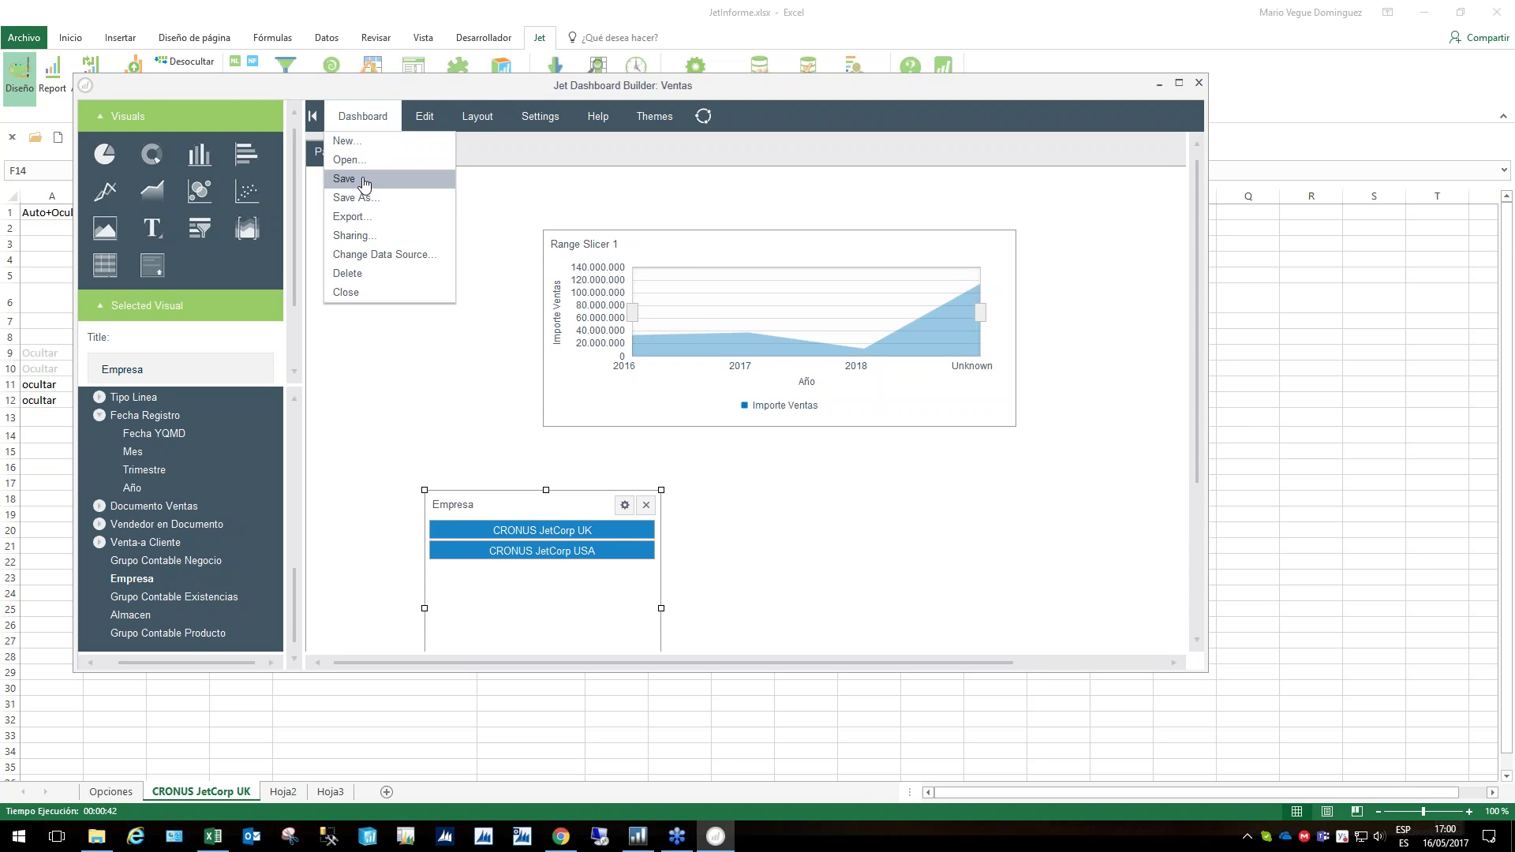
pyautogui.click(345, 179)
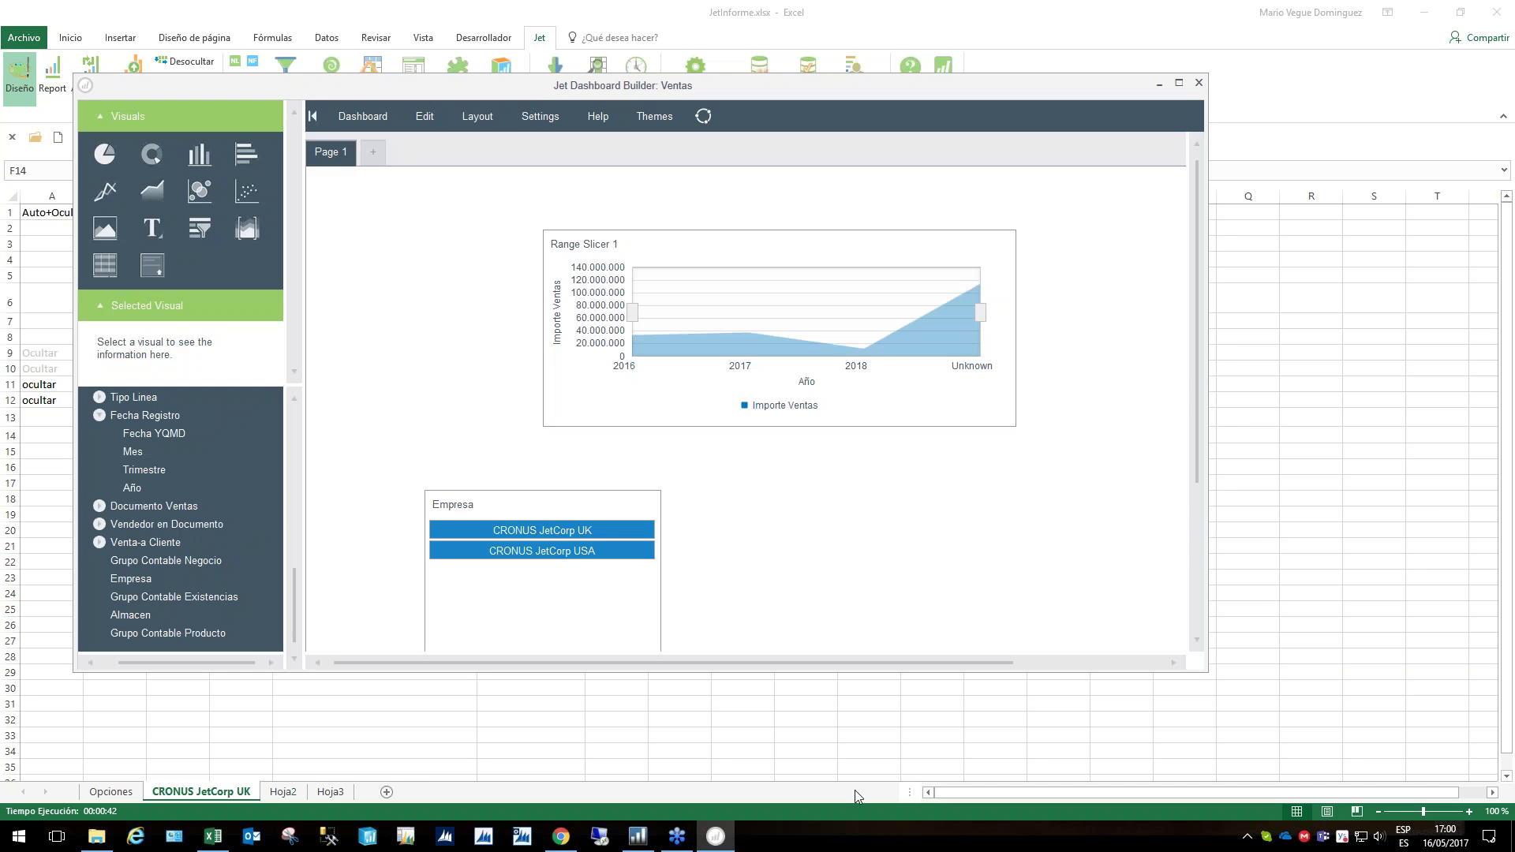
pyautogui.click(560, 837)
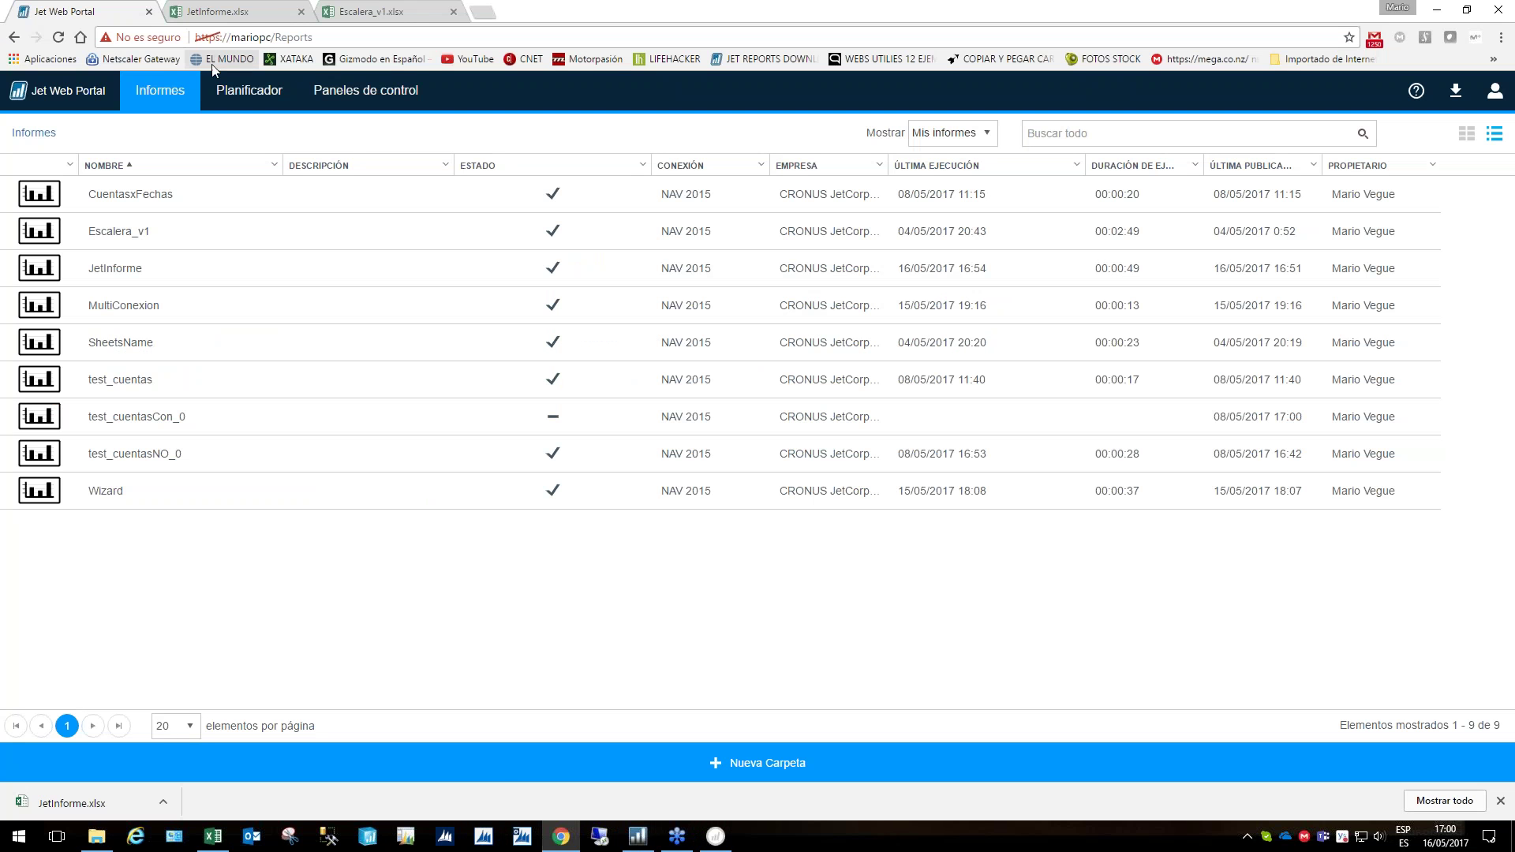
pyautogui.click(344, 92)
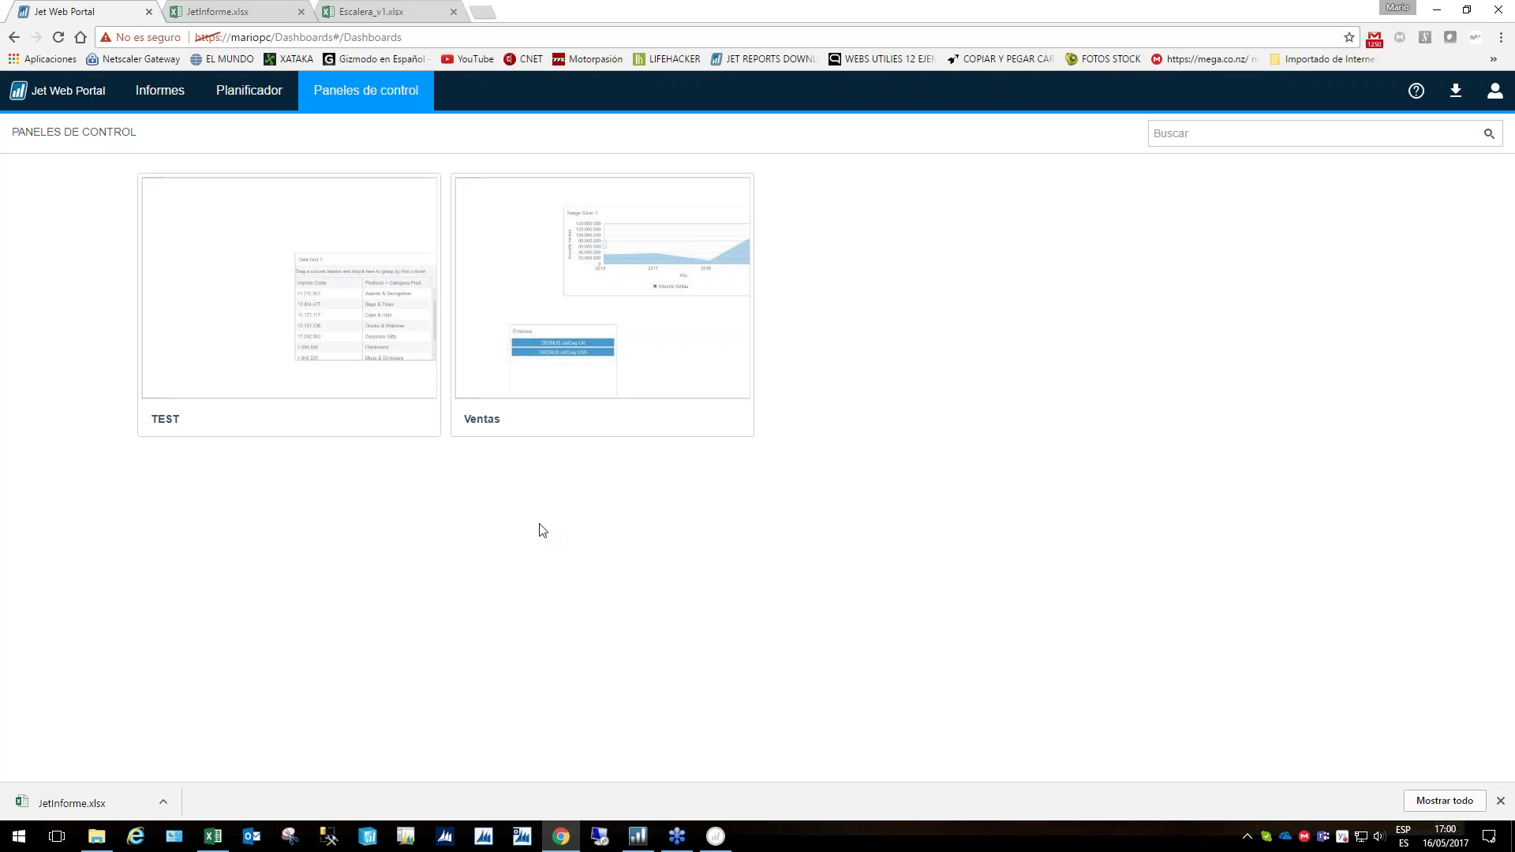
pyautogui.click(637, 328)
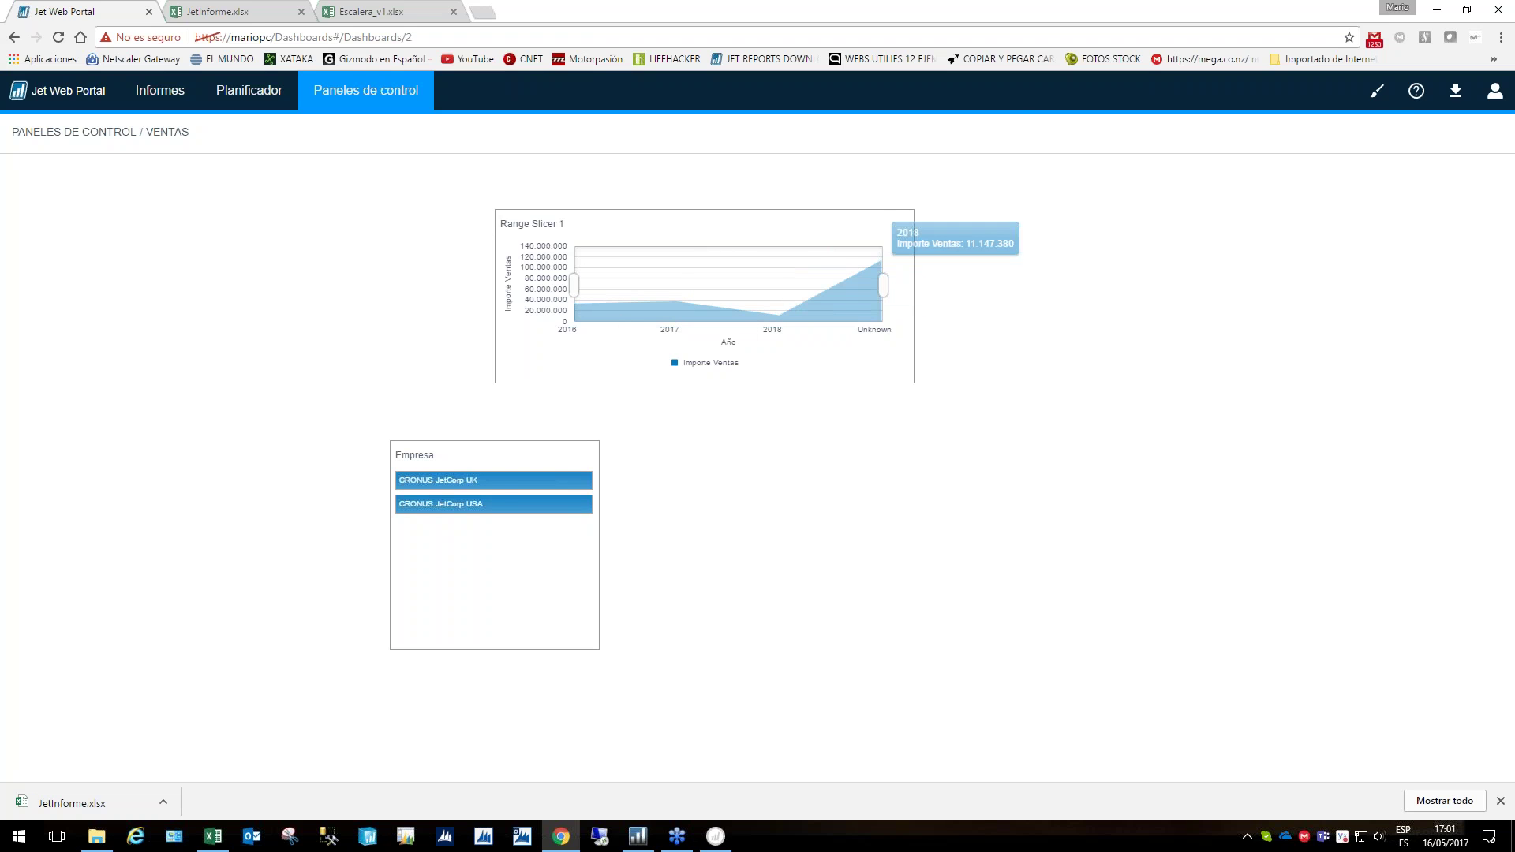
pyautogui.click(496, 482)
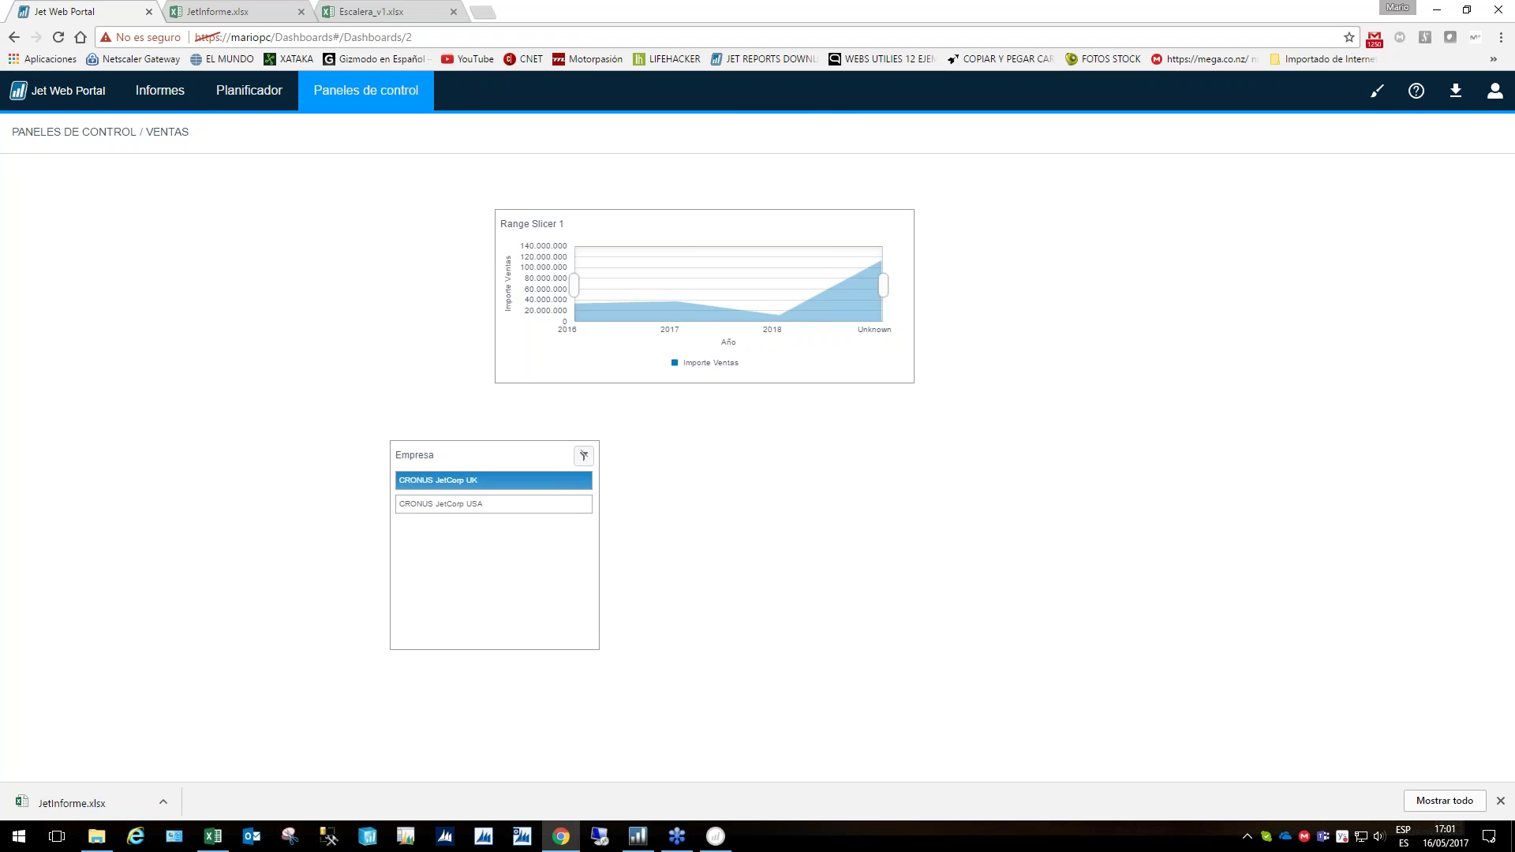
pyautogui.click(532, 505)
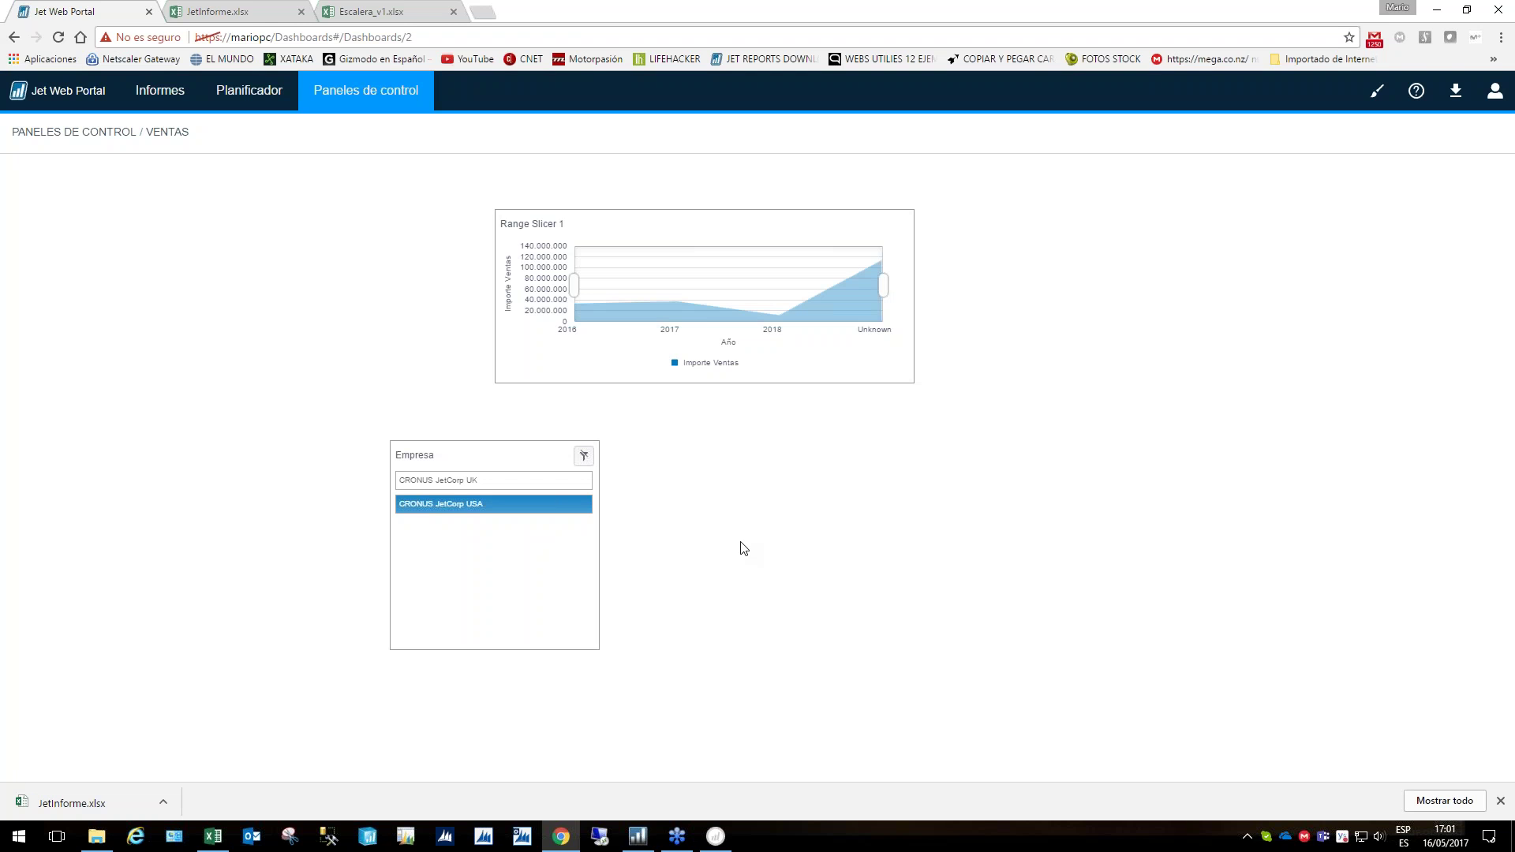
pyautogui.click(584, 455)
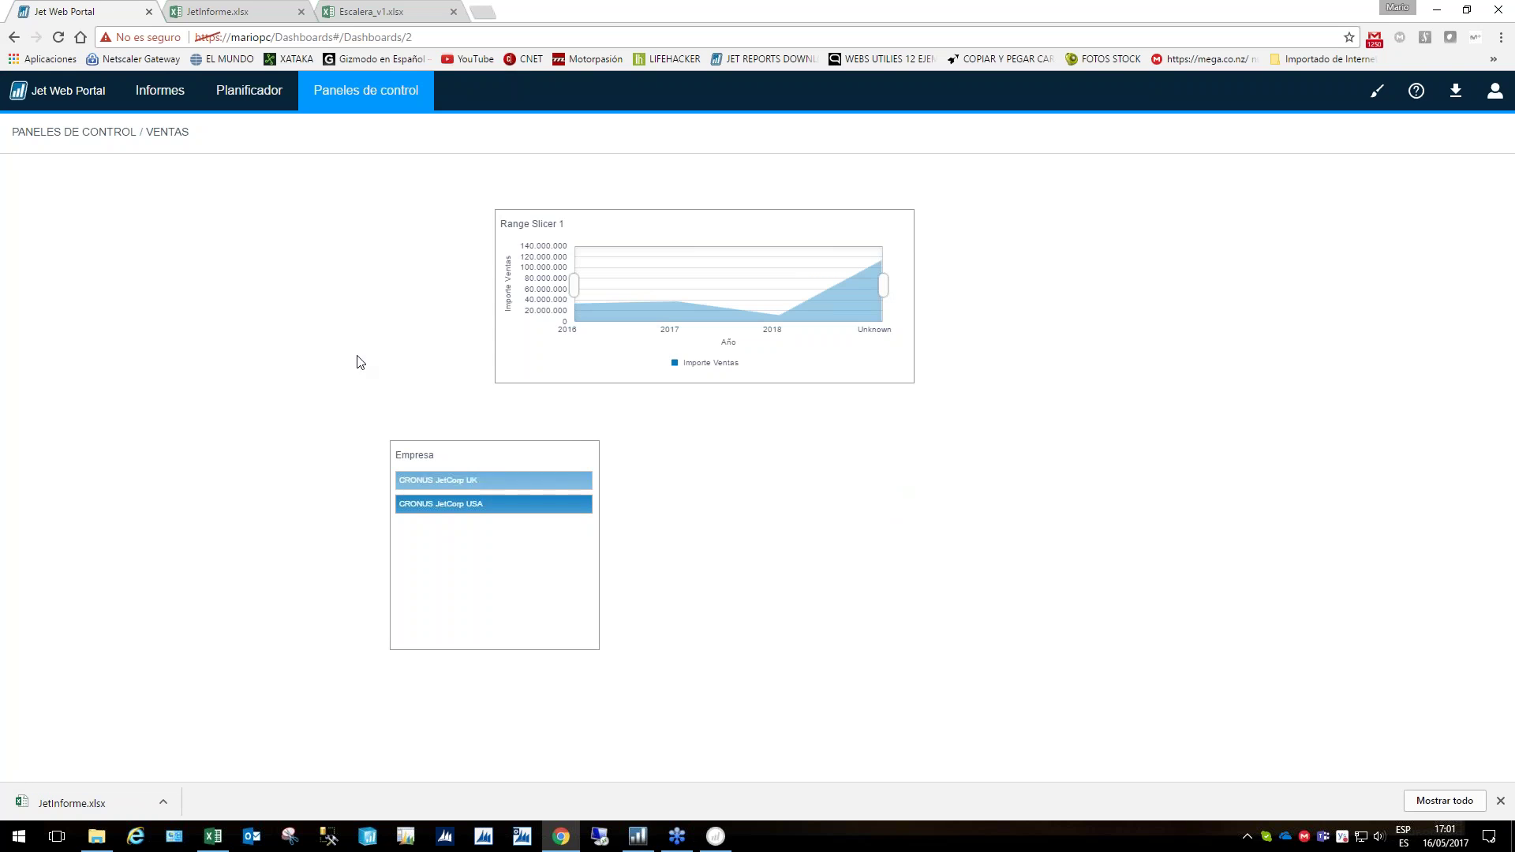
pyautogui.click(160, 90)
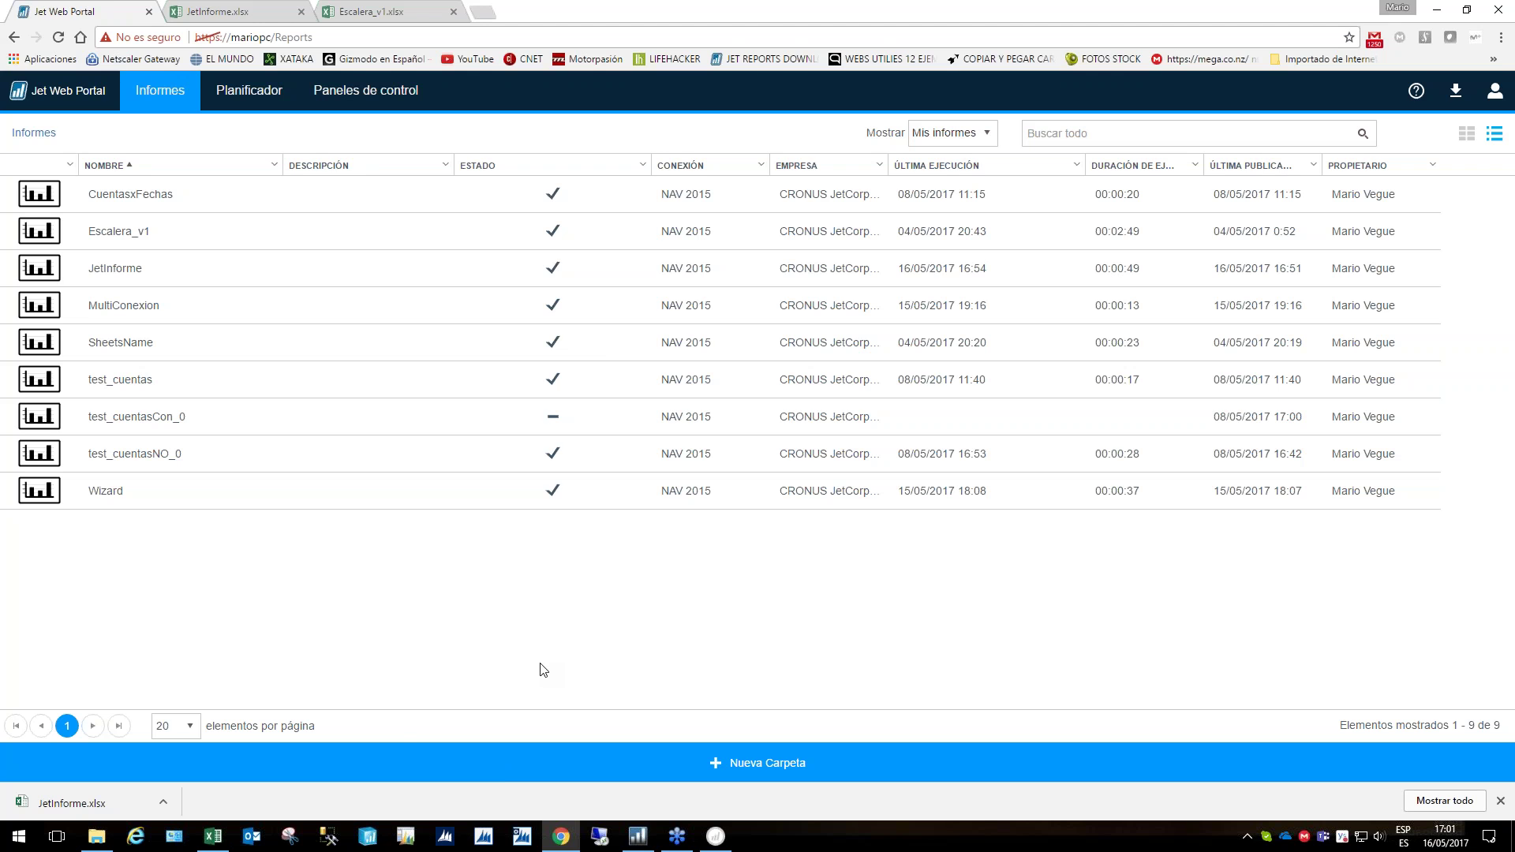
# Return to JetInforme.xlsx, view the NAV 2015 connection list, then select cells F14, G14 and G20
pyautogui.click(213, 838)
pyautogui.click(741, 298)
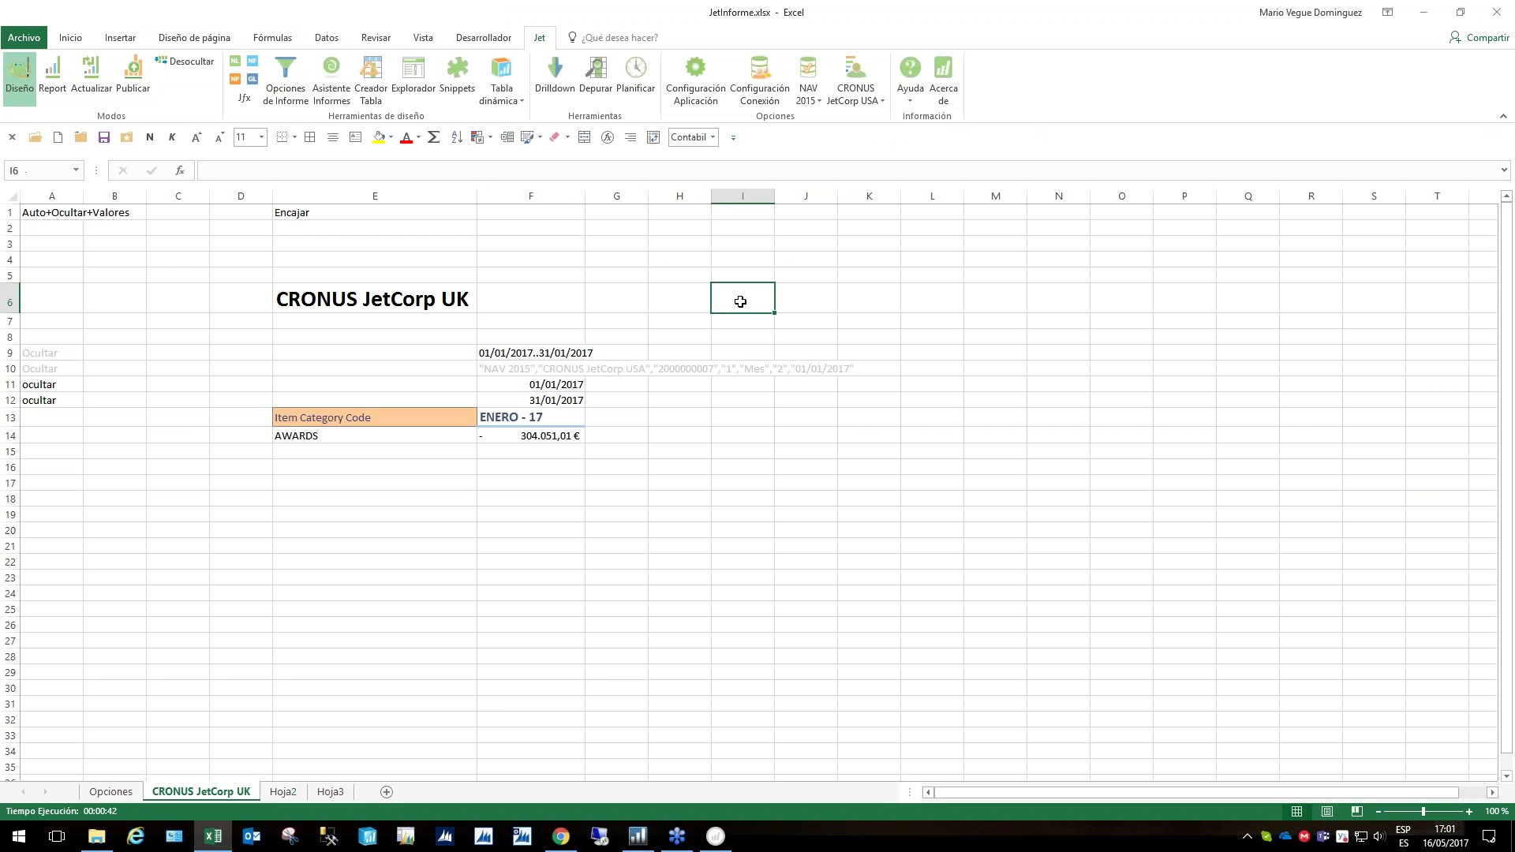
pyautogui.click(807, 86)
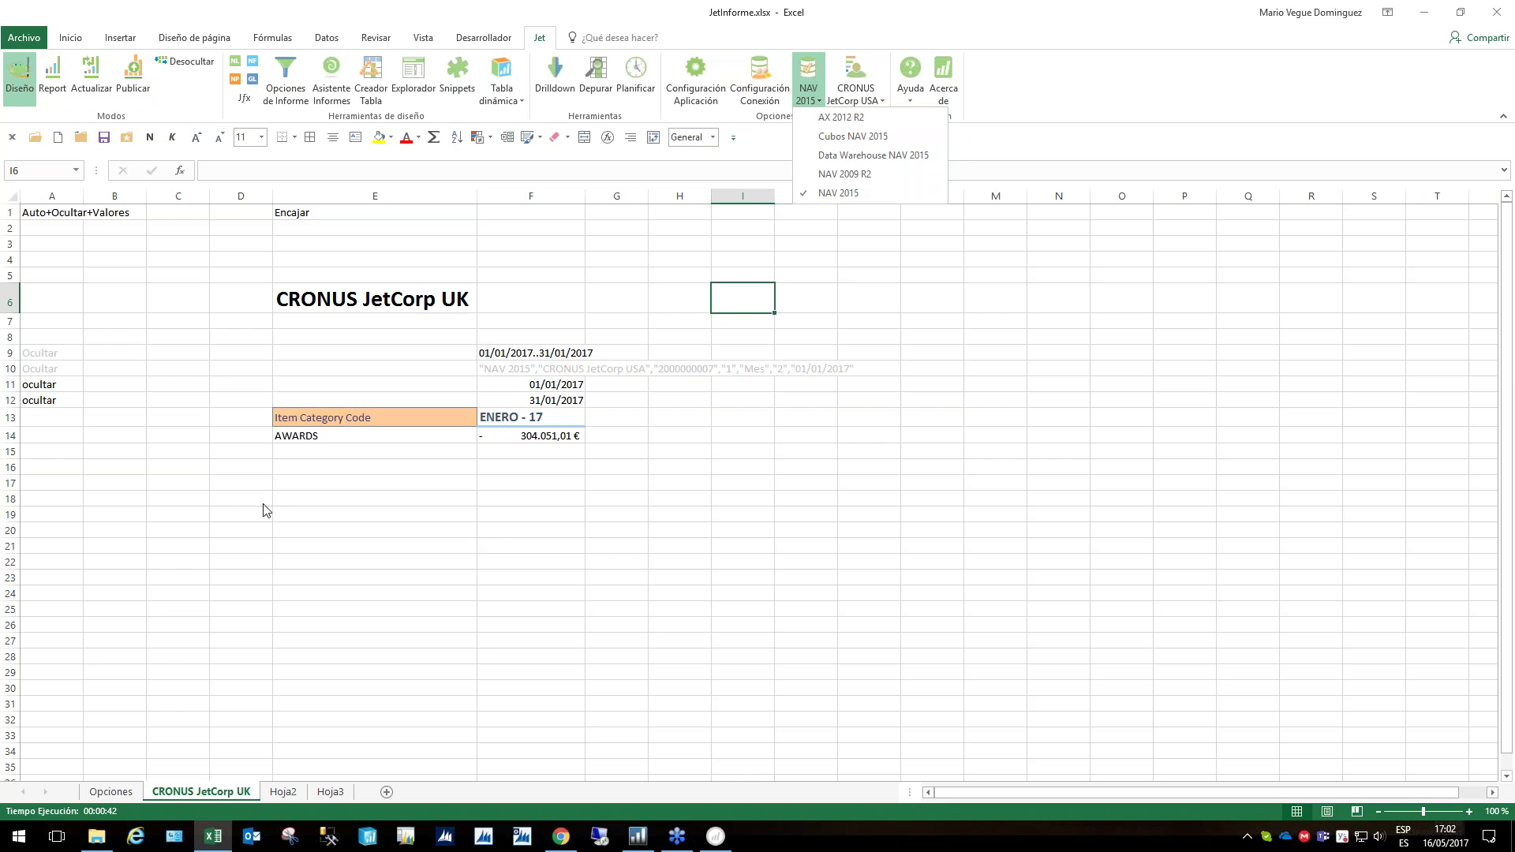
pyautogui.click(547, 448)
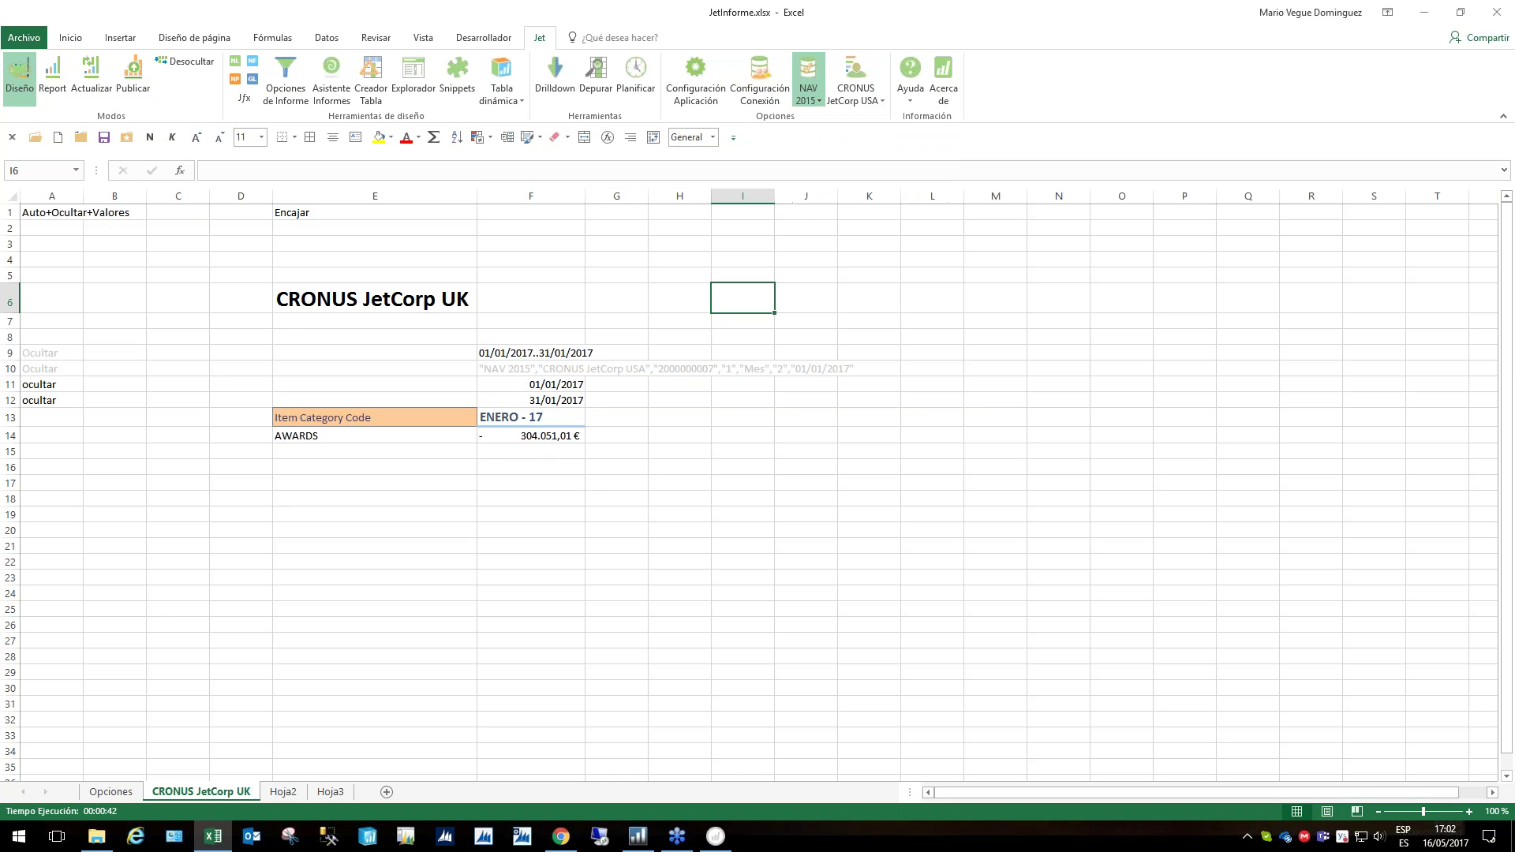
pyautogui.click(553, 438)
pyautogui.keyDown('ctrl'); pyautogui.click(613, 434); pyautogui.keyUp('ctrl')
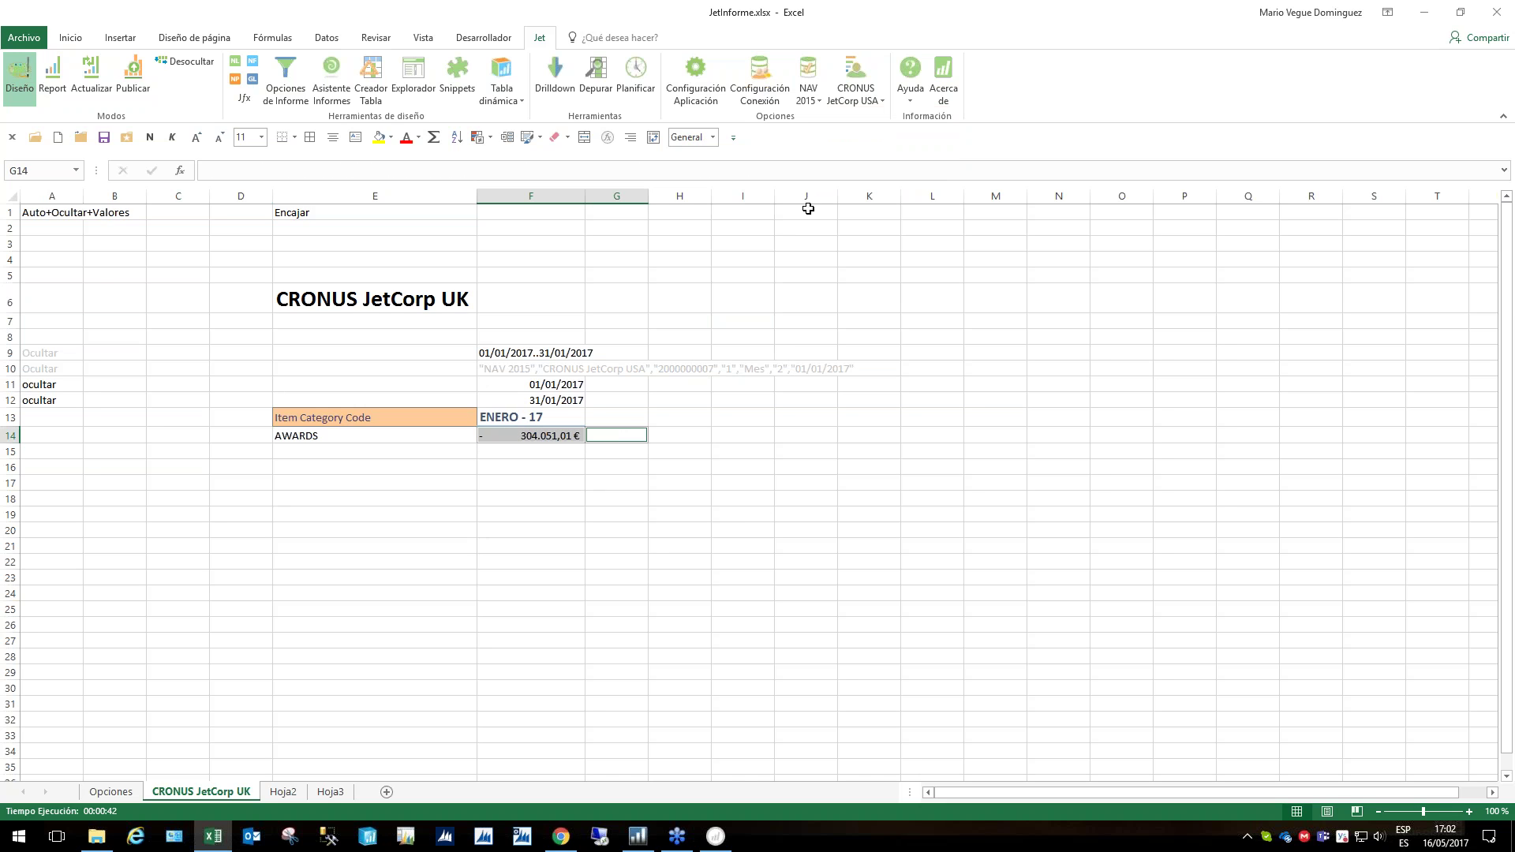
pyautogui.click(611, 529)
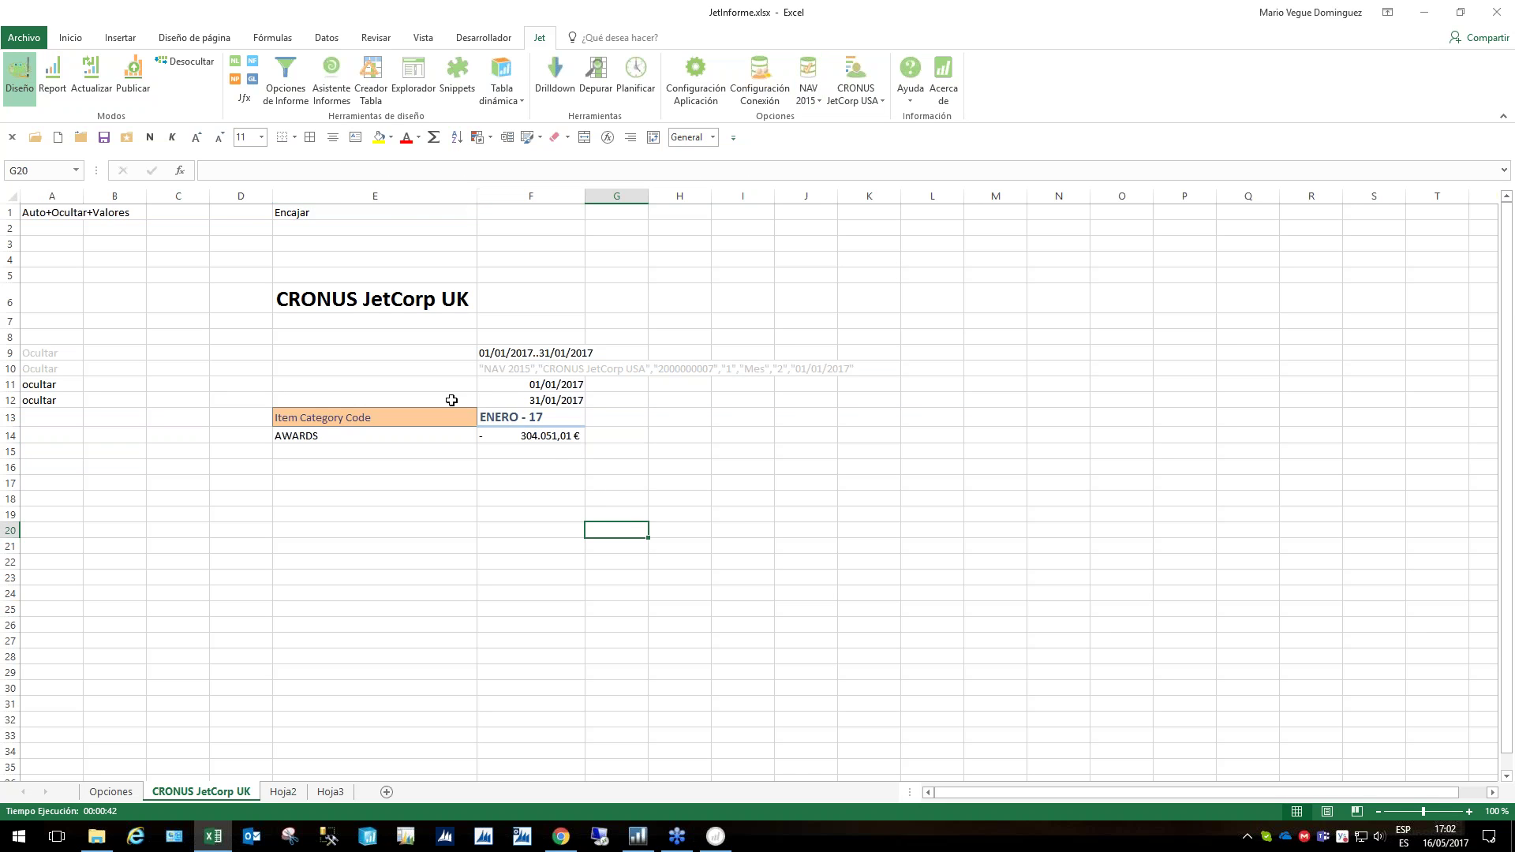
# Start a new Jet NL formula with a Conexión= filter and list the available connections
pyautogui.click(236, 69)
pyautogui.click(745, 356)
pyautogui.click(801, 356)
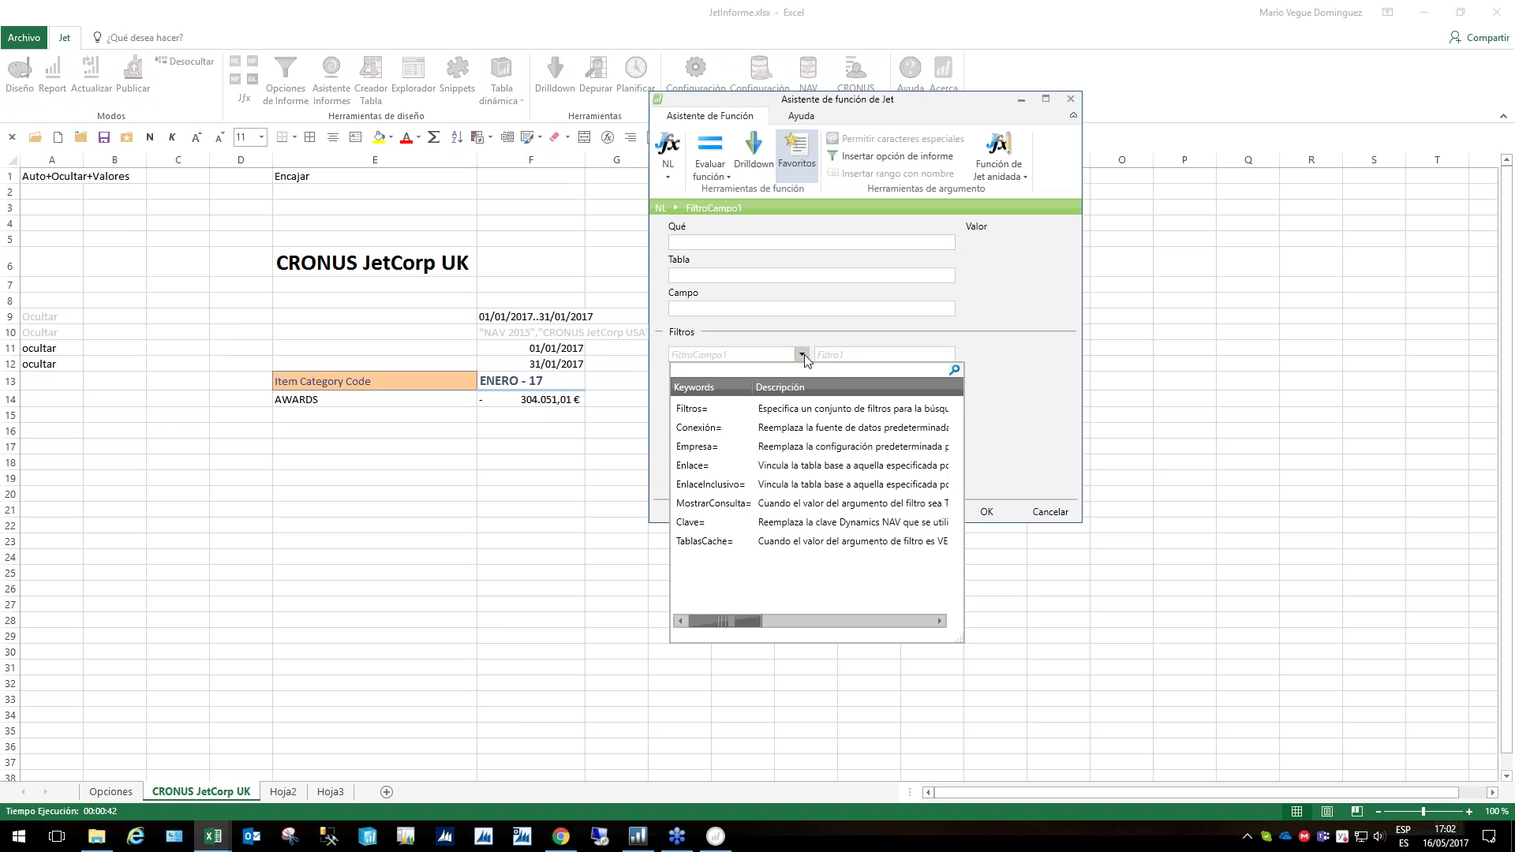
pyautogui.press('Down')
pyautogui.press('Down')
pyautogui.press('Return')
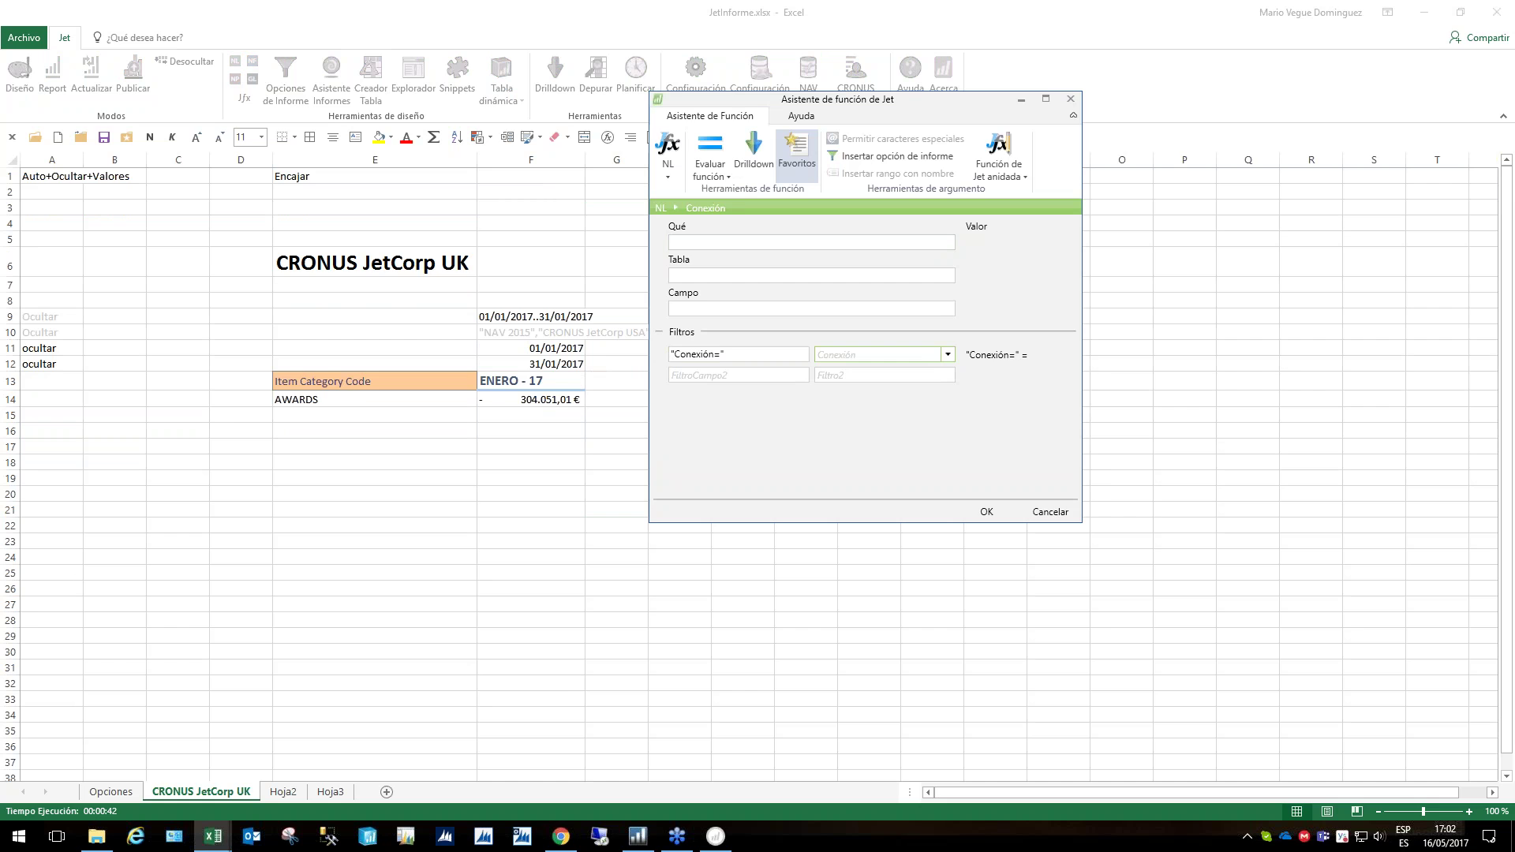
pyautogui.hotkey('alt', 'Down')
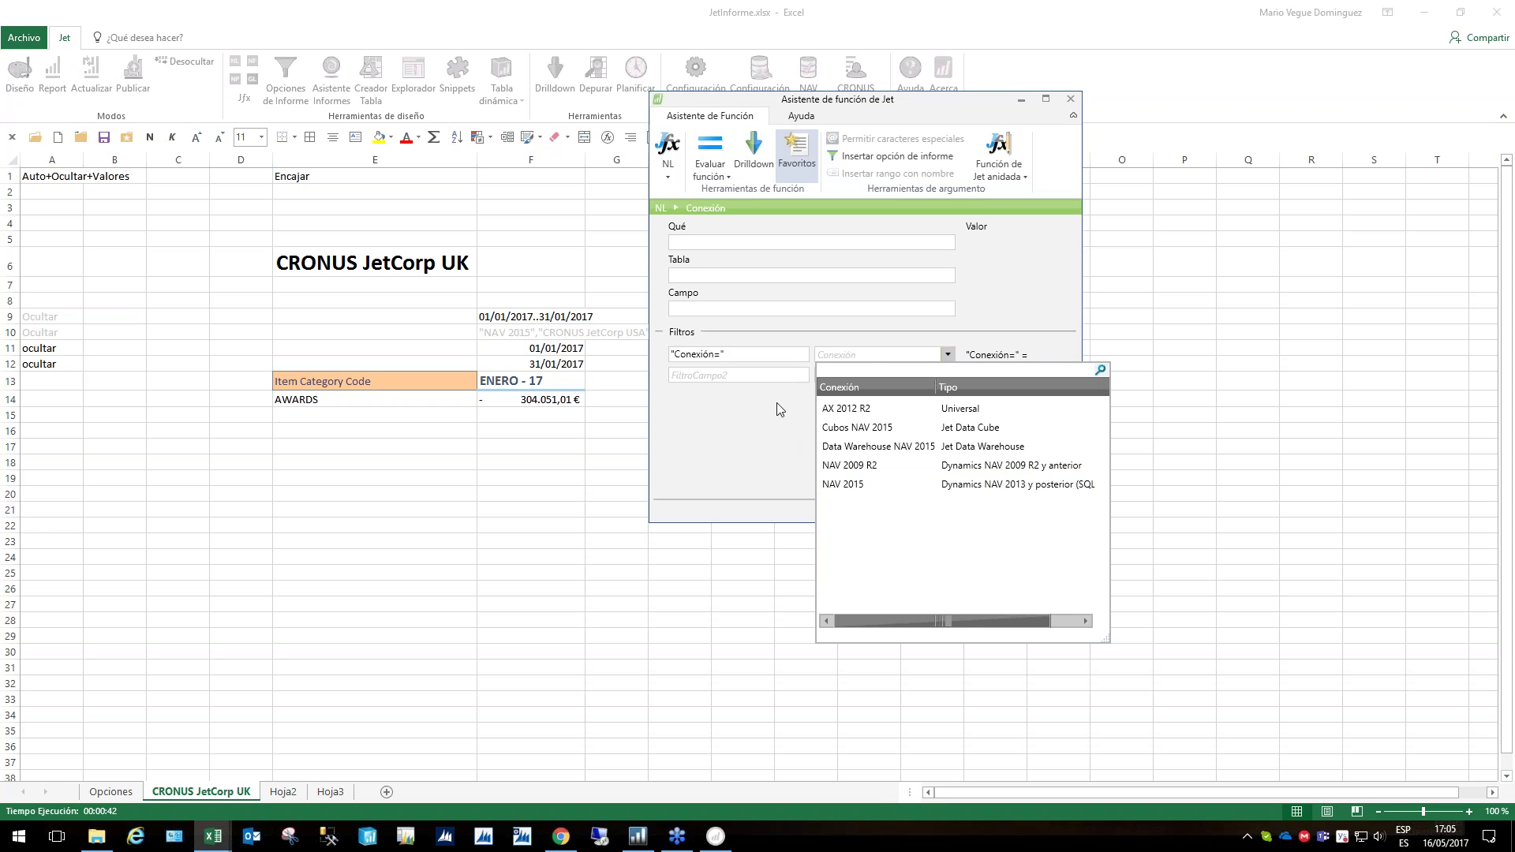
# Dismiss the connection list, clear the Conexión= filter, and close the wizard without adding a formula
pyautogui.press('Escape')
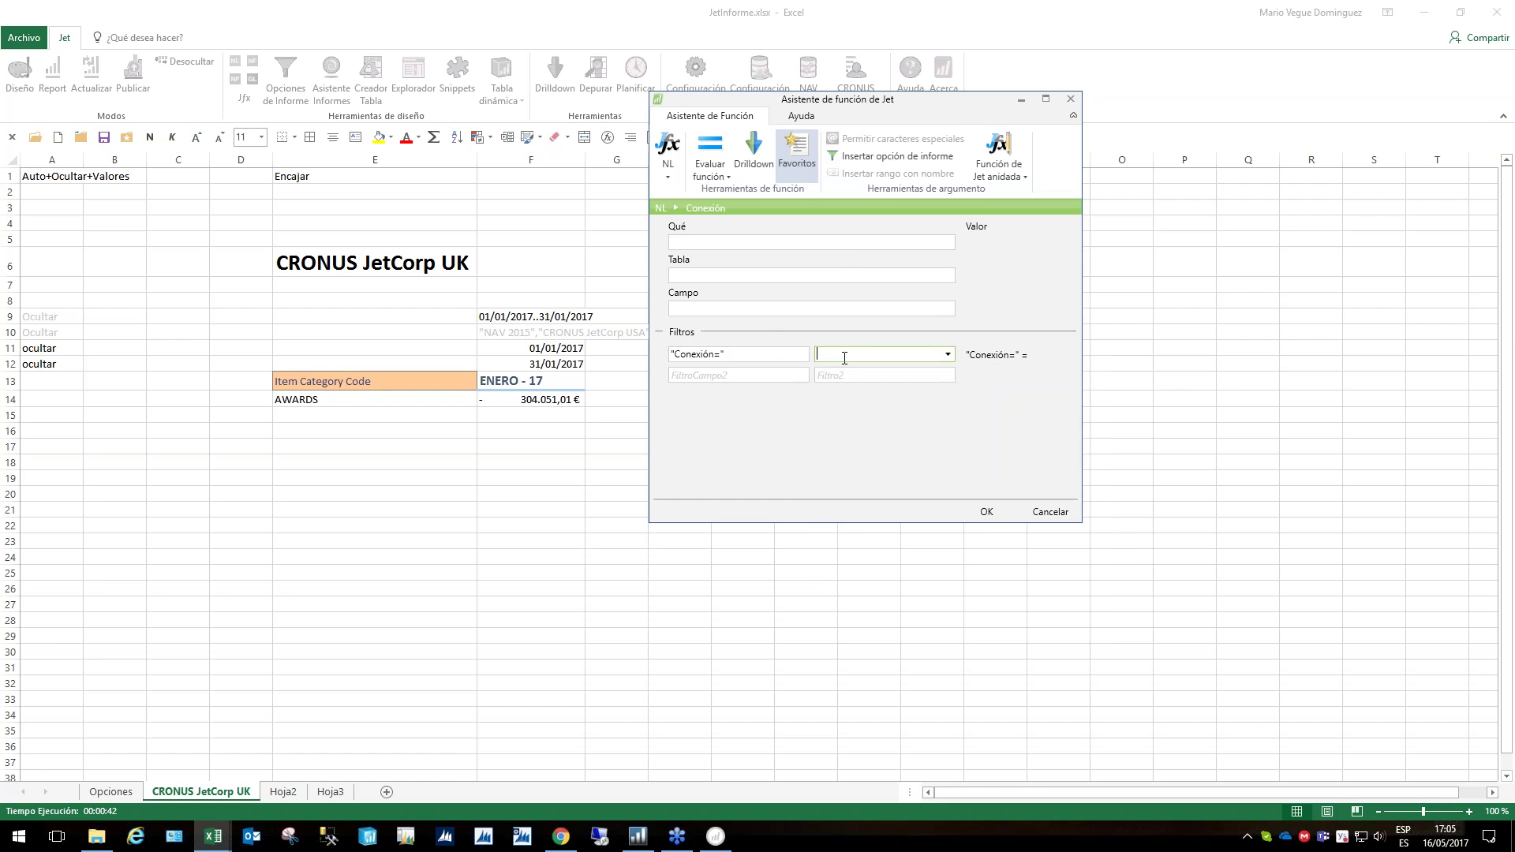
pyautogui.click(753, 353)
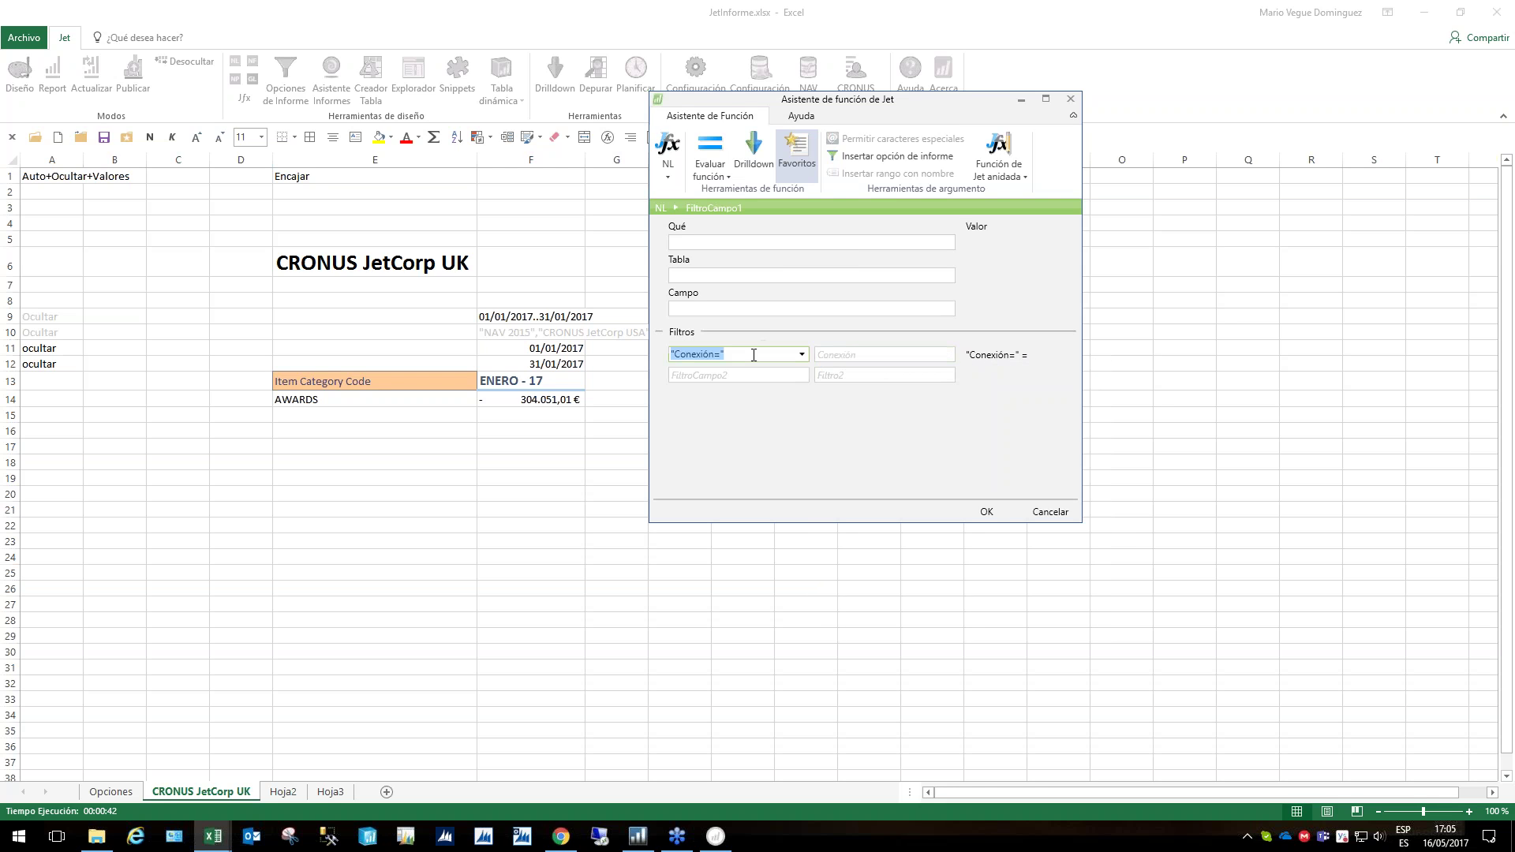
pyautogui.press('BackSpace')
pyautogui.press('Escape')
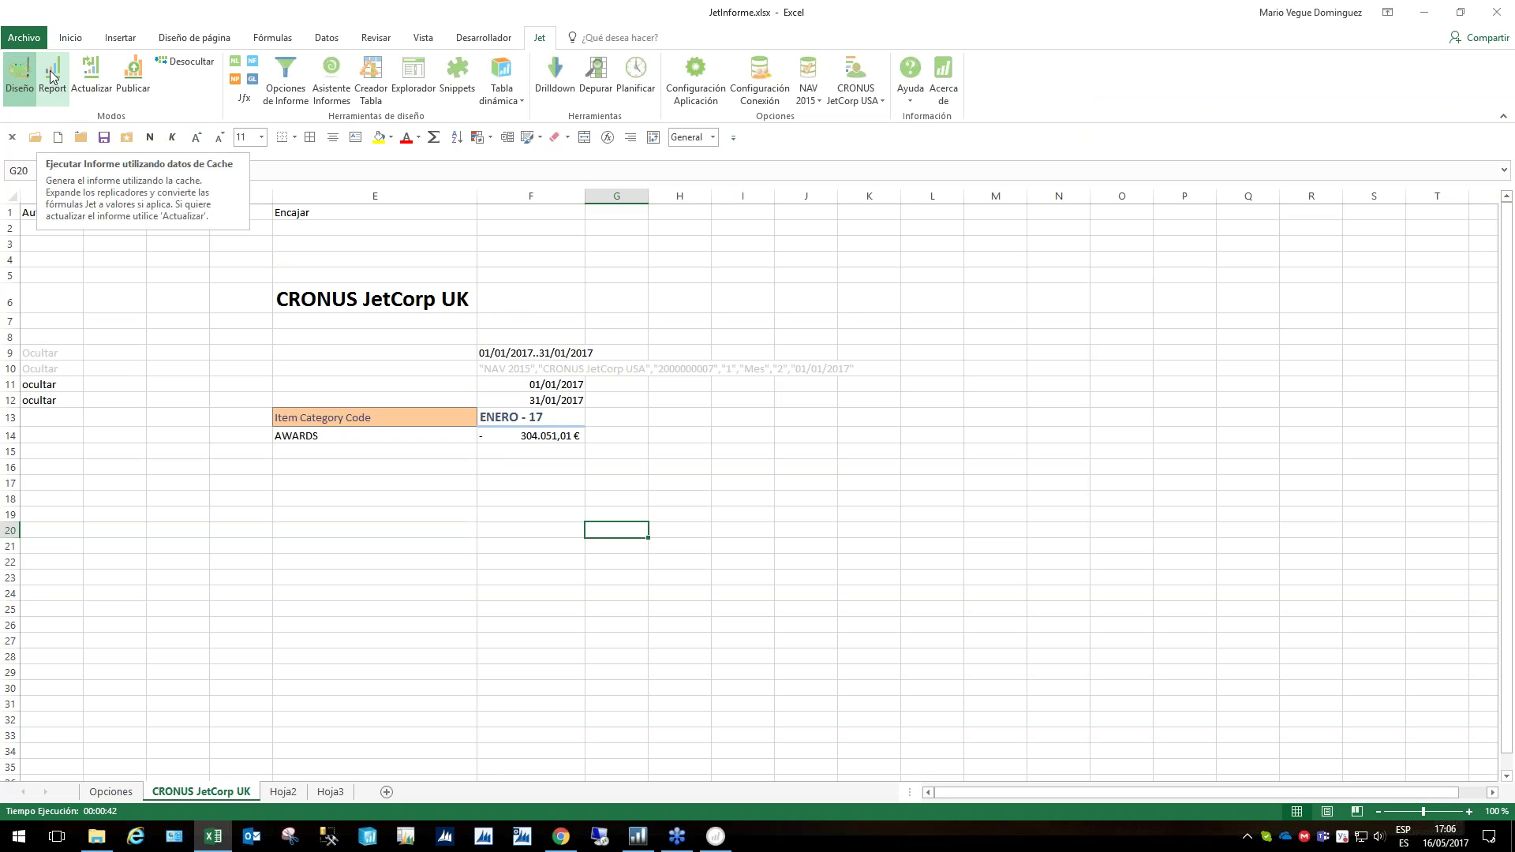
# Run the report with TIPO DE PERIODO set to Trimestre, then switch to Jet Data Manager
pyautogui.click(51, 75)
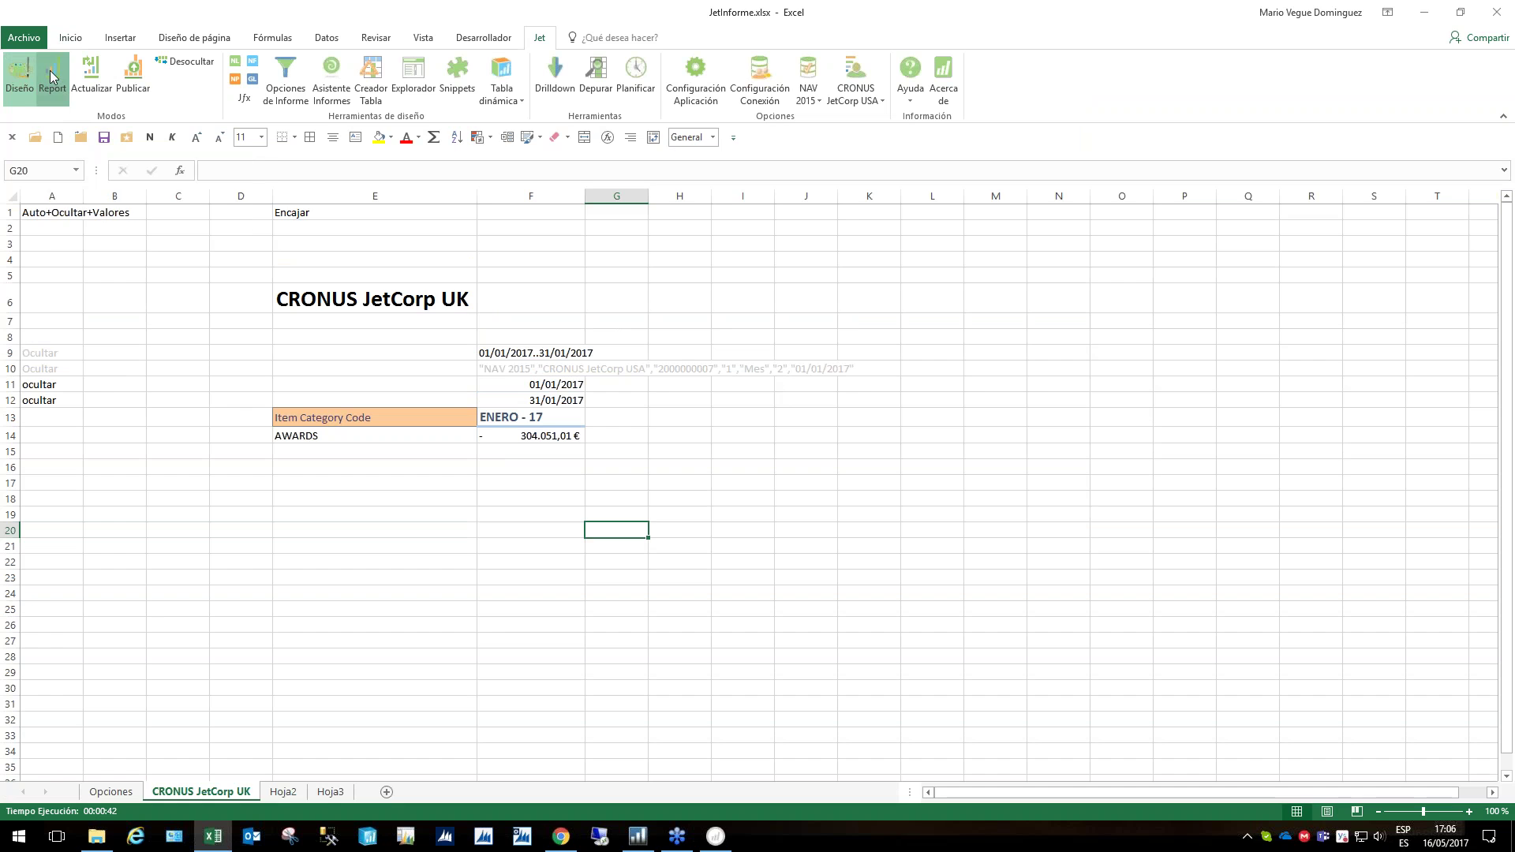
pyautogui.click(830, 240)
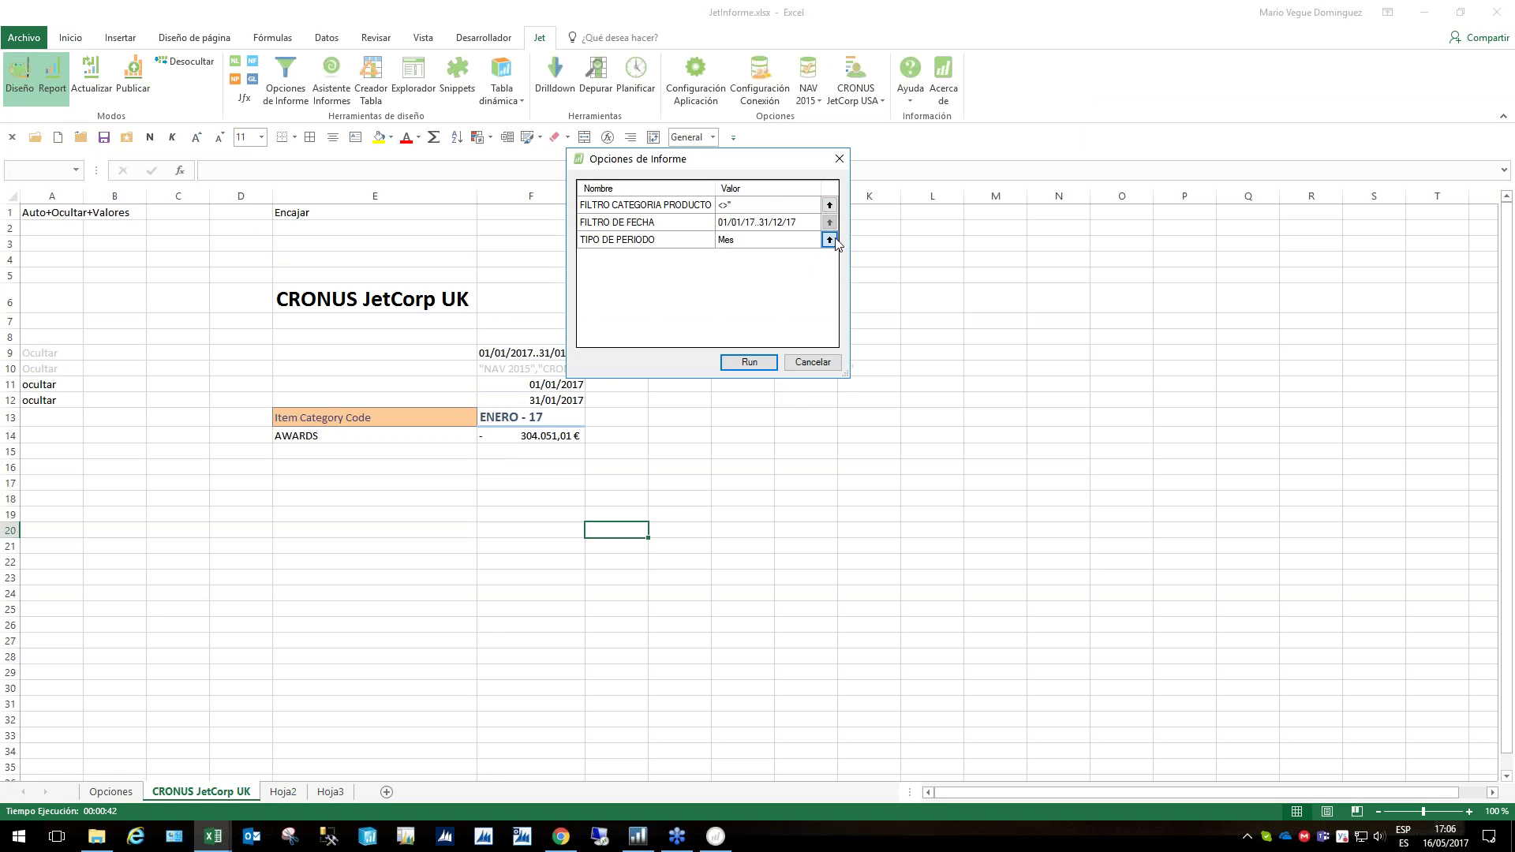
pyautogui.doubleClick(584, 188)
pyautogui.click(750, 362)
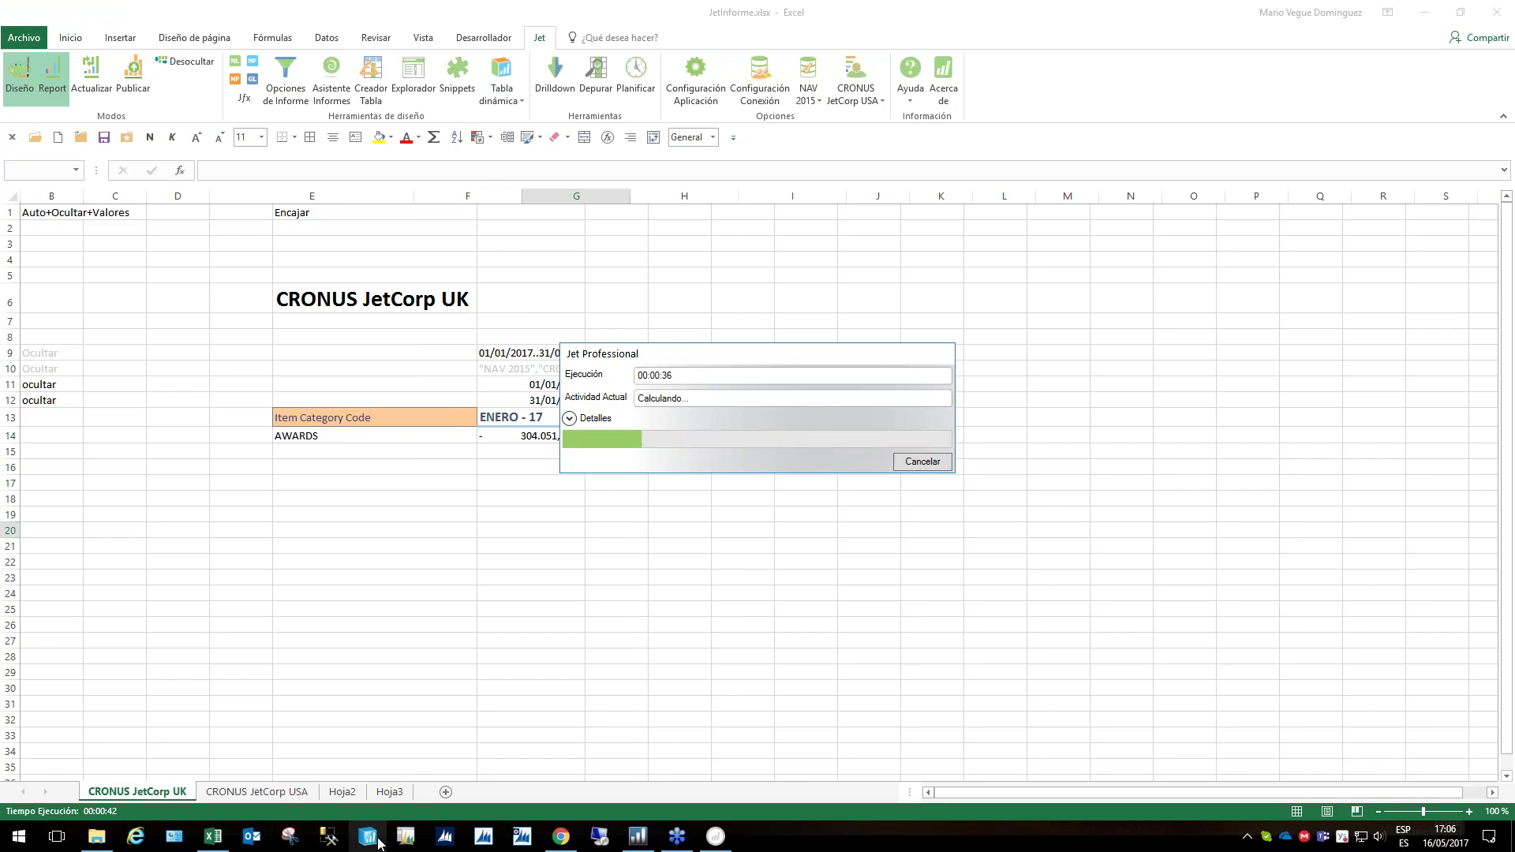
pyautogui.click(378, 843)
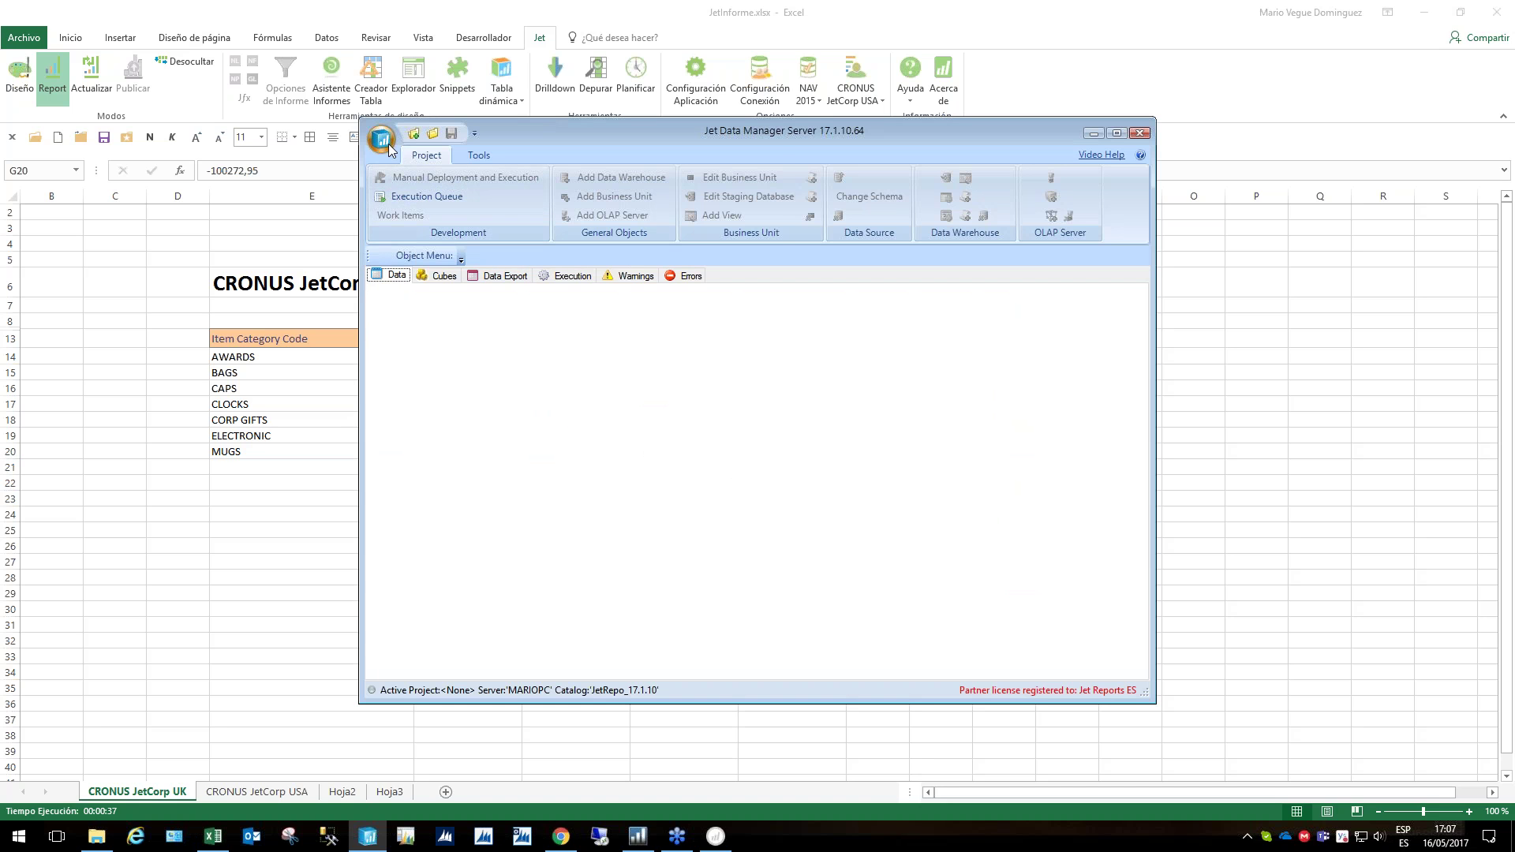
# Open the NAV 2013 - 2017 v4.0 project, Latest version, from the application menu
pyautogui.click(382, 139)
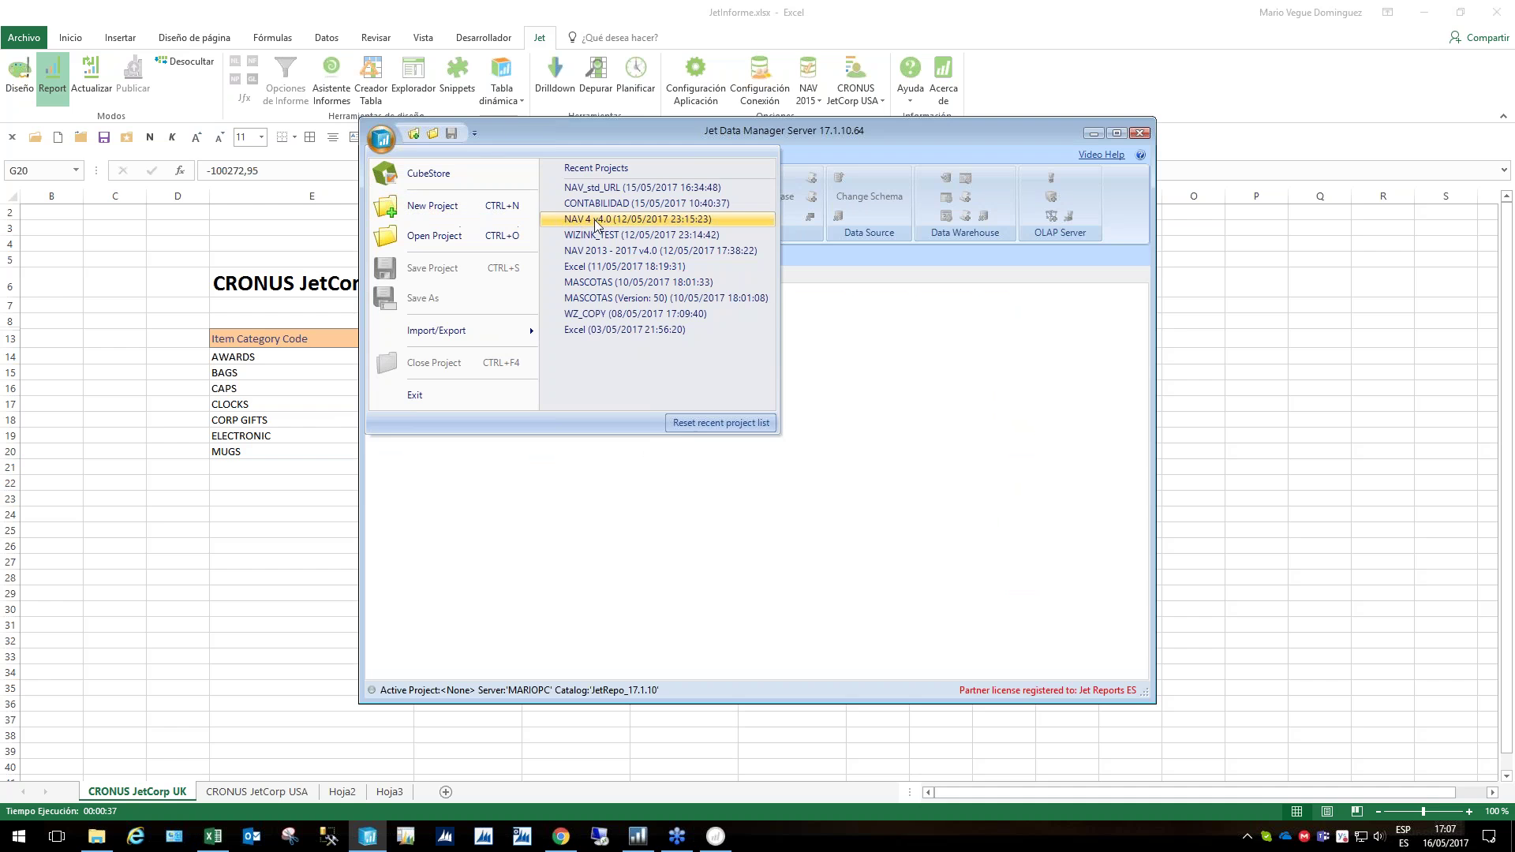
pyautogui.click(434, 236)
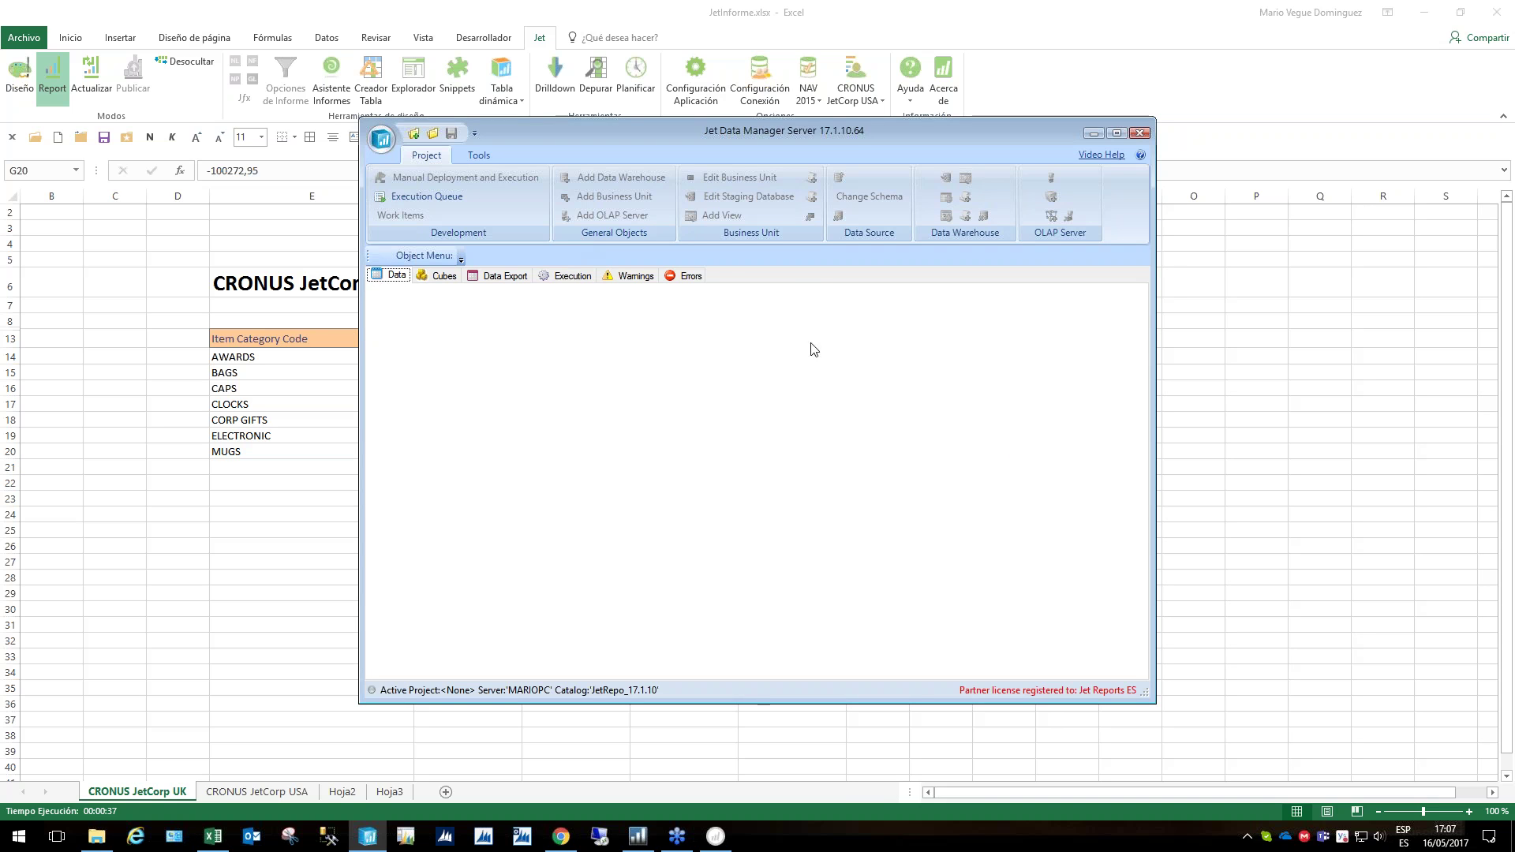
pyautogui.click(799, 393)
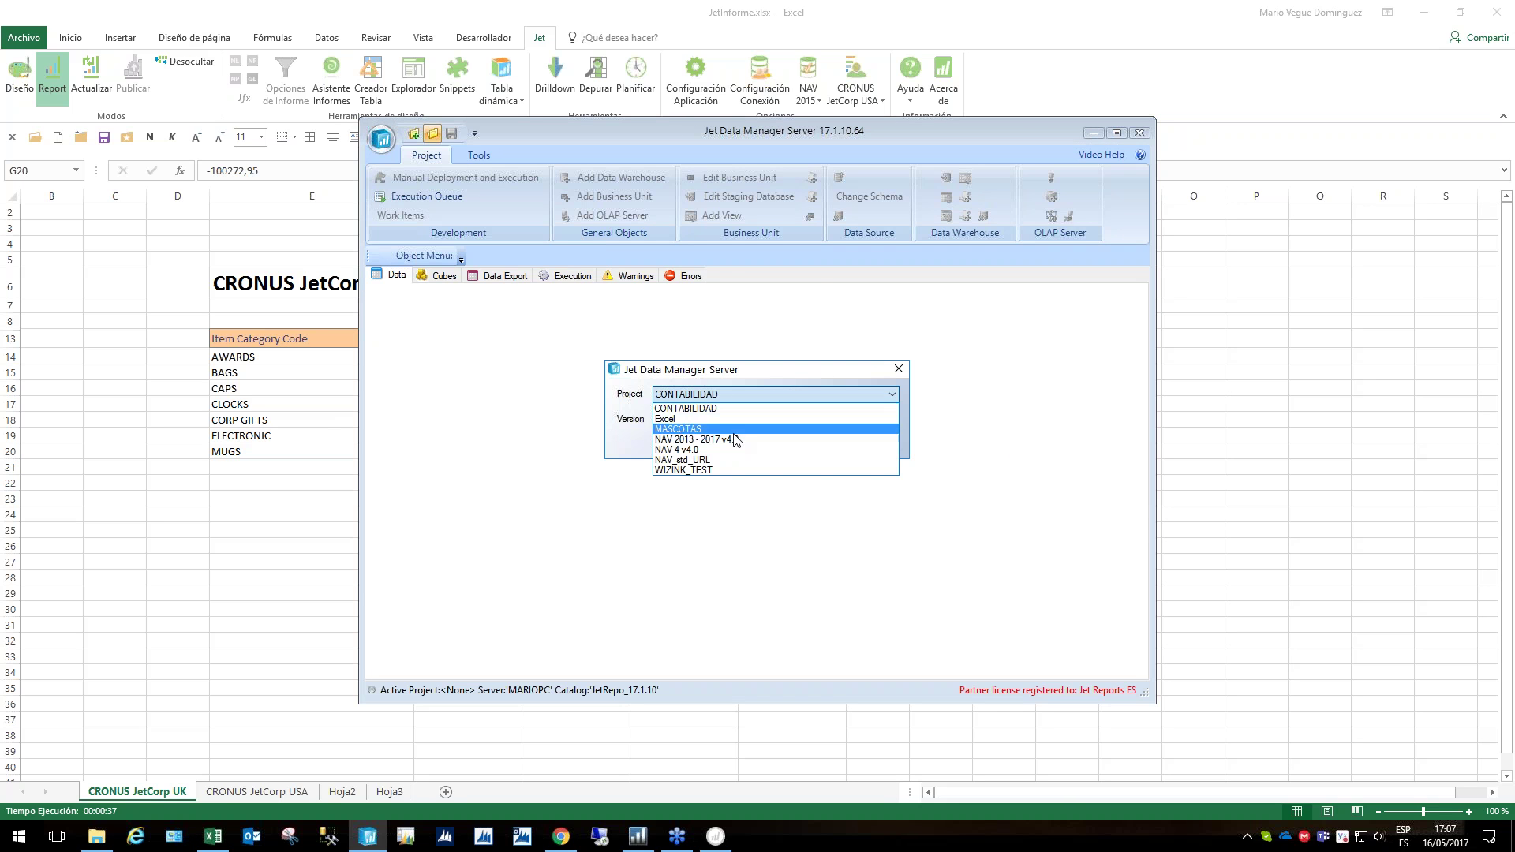
pyautogui.click(785, 432)
pyautogui.click(807, 441)
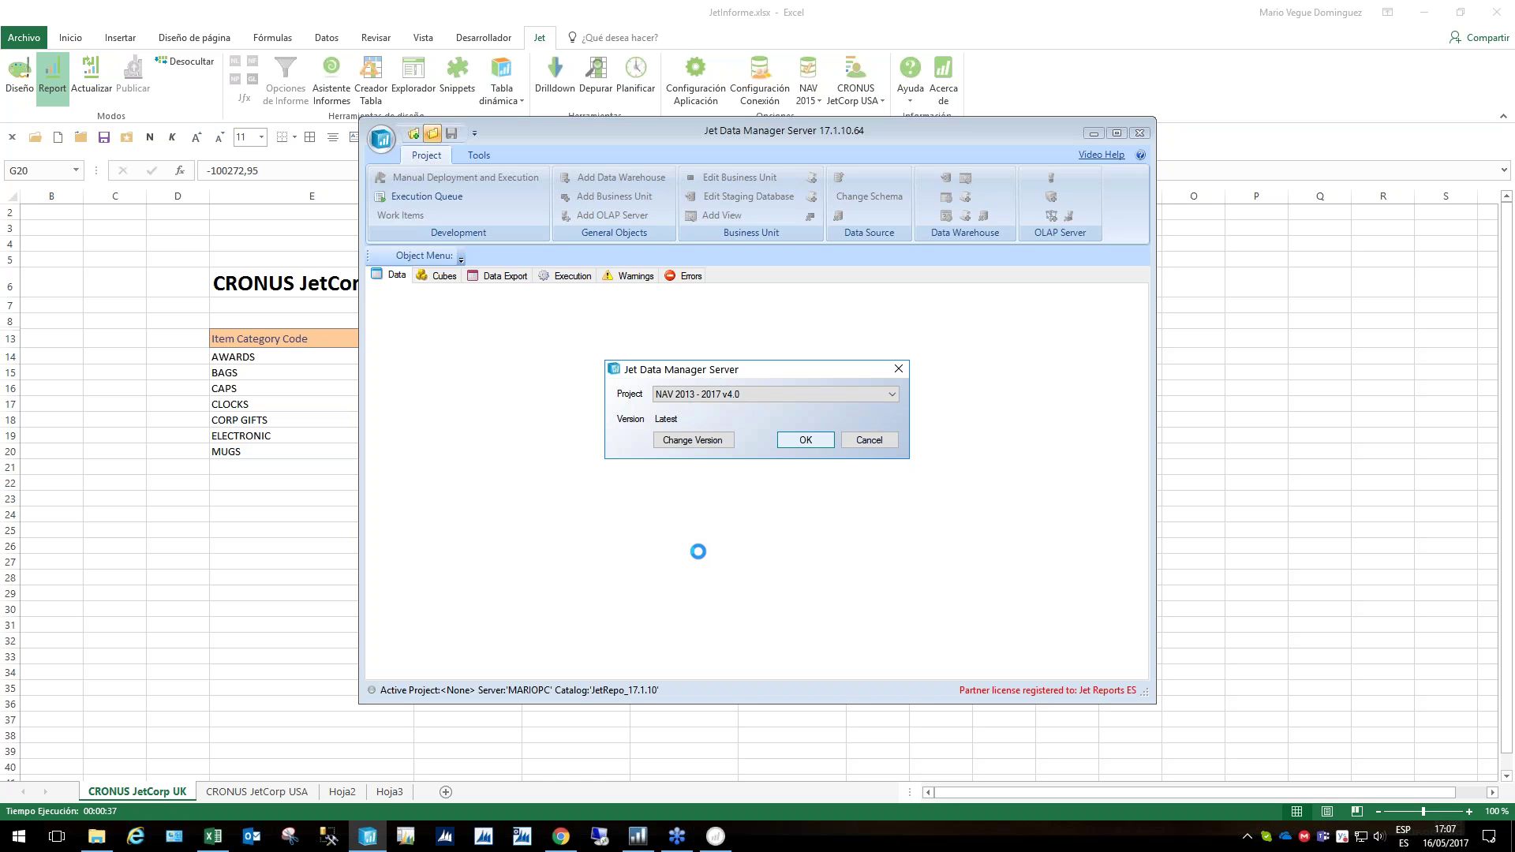
pyautogui.press('Return')
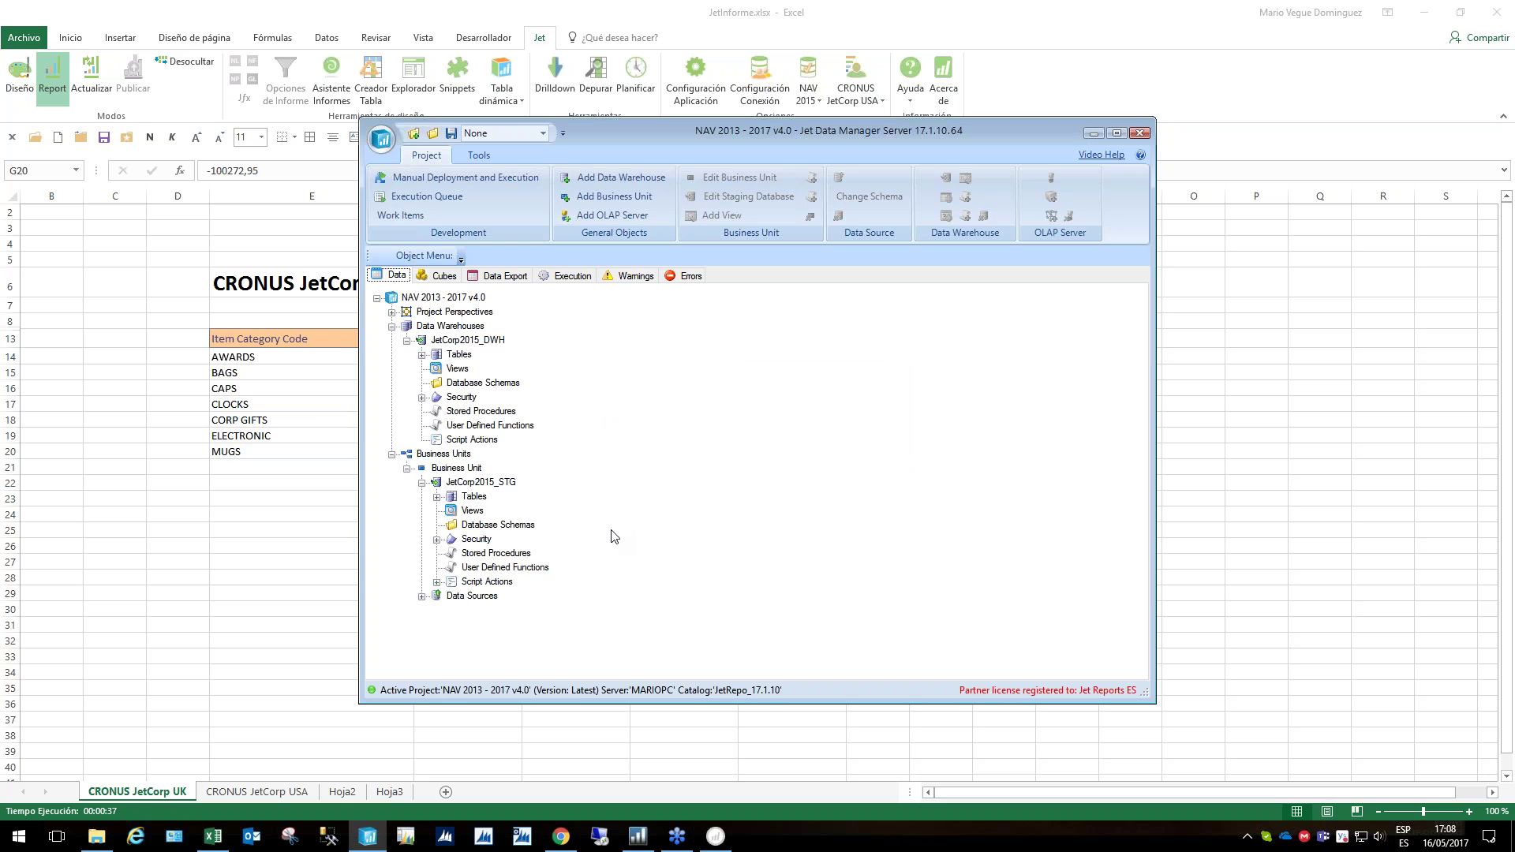
# Expand JetCor2015_OLAP > Cubes > Sales to review its measures, then collapse them
pyautogui.click(444, 280)
pyautogui.click(392, 307)
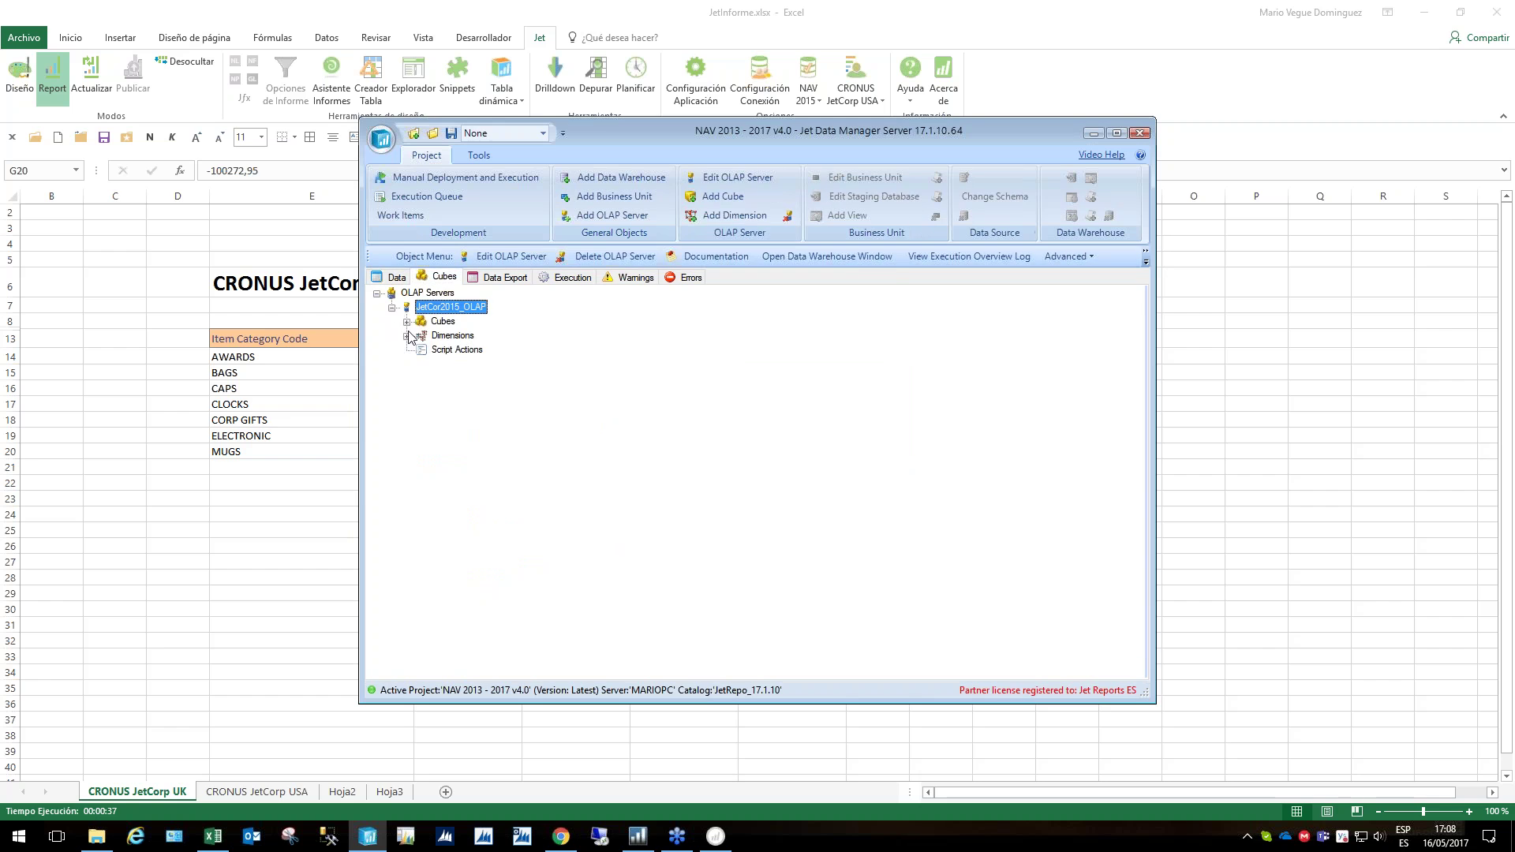
pyautogui.click(407, 322)
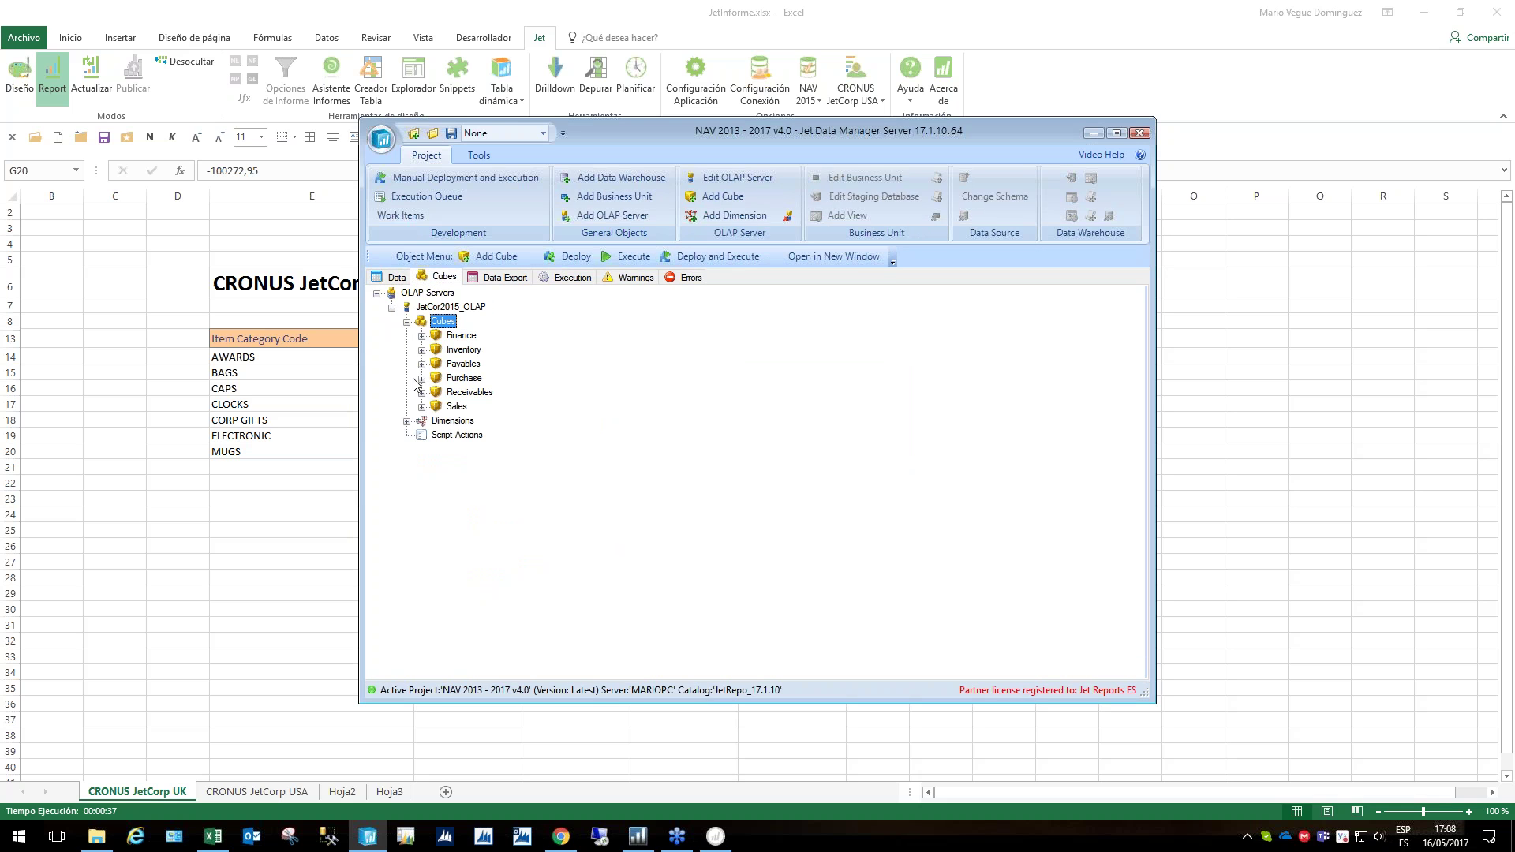
pyautogui.click(421, 407)
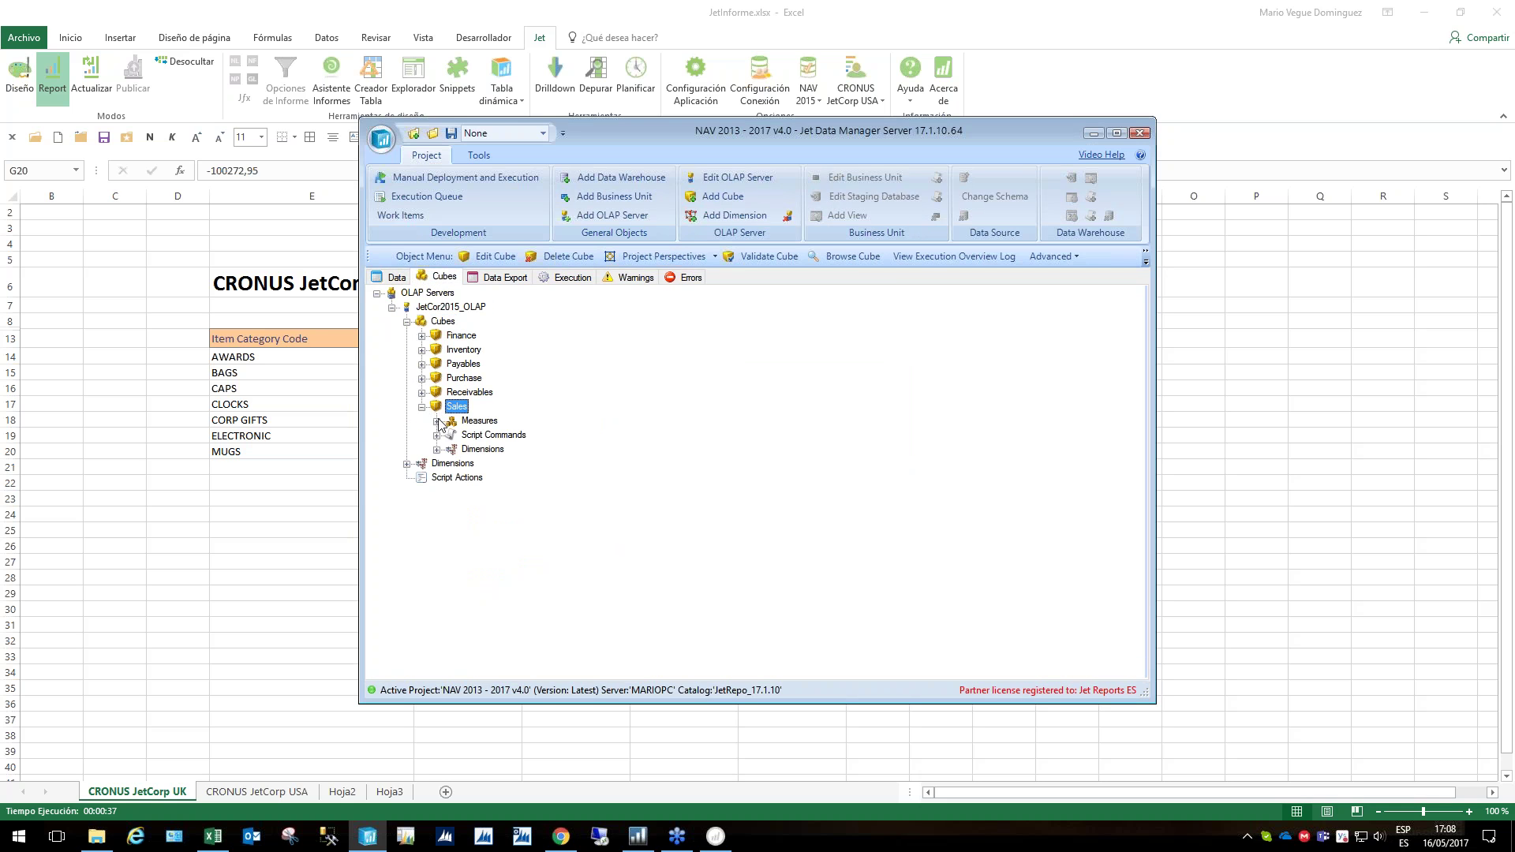
pyautogui.click(436, 423)
pyautogui.click(436, 422)
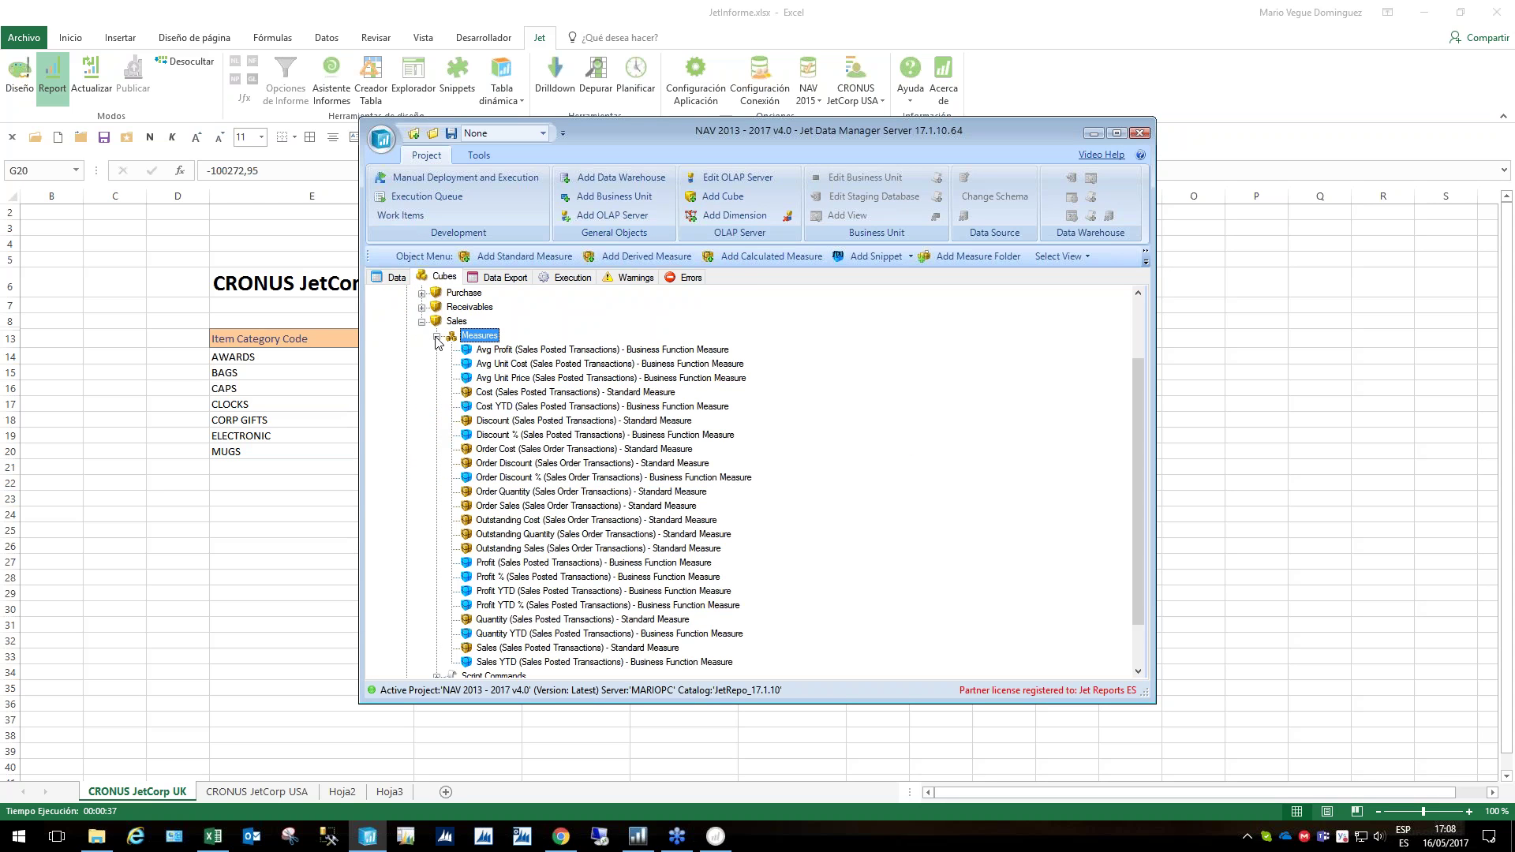
pyautogui.click(436, 338)
pyautogui.click(422, 407)
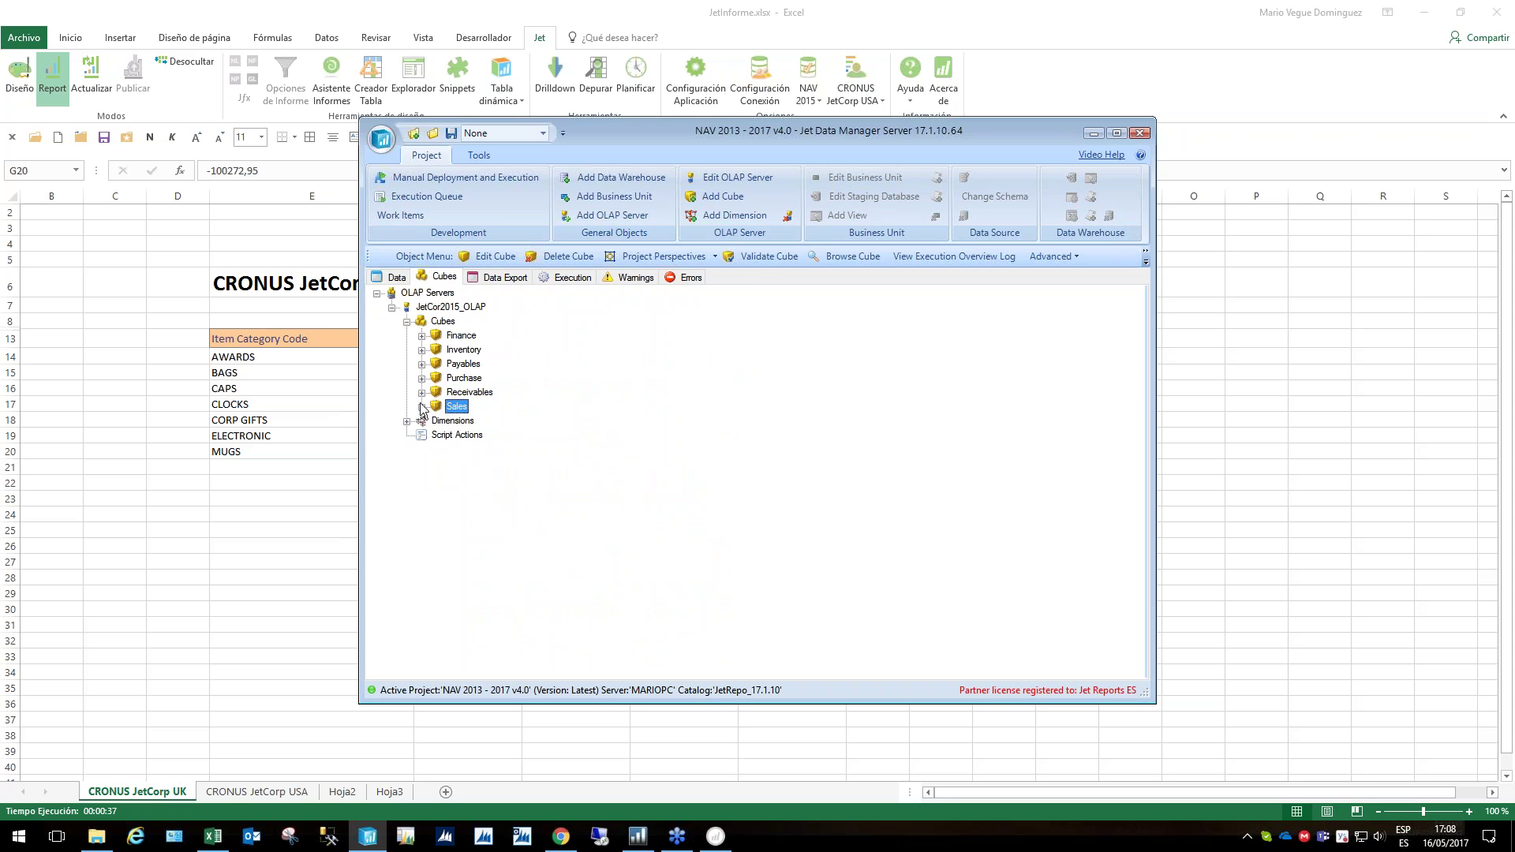
# Expand and collapse the data warehouse Tables, then bring up Jet Reports Report Player
pyautogui.click(392, 281)
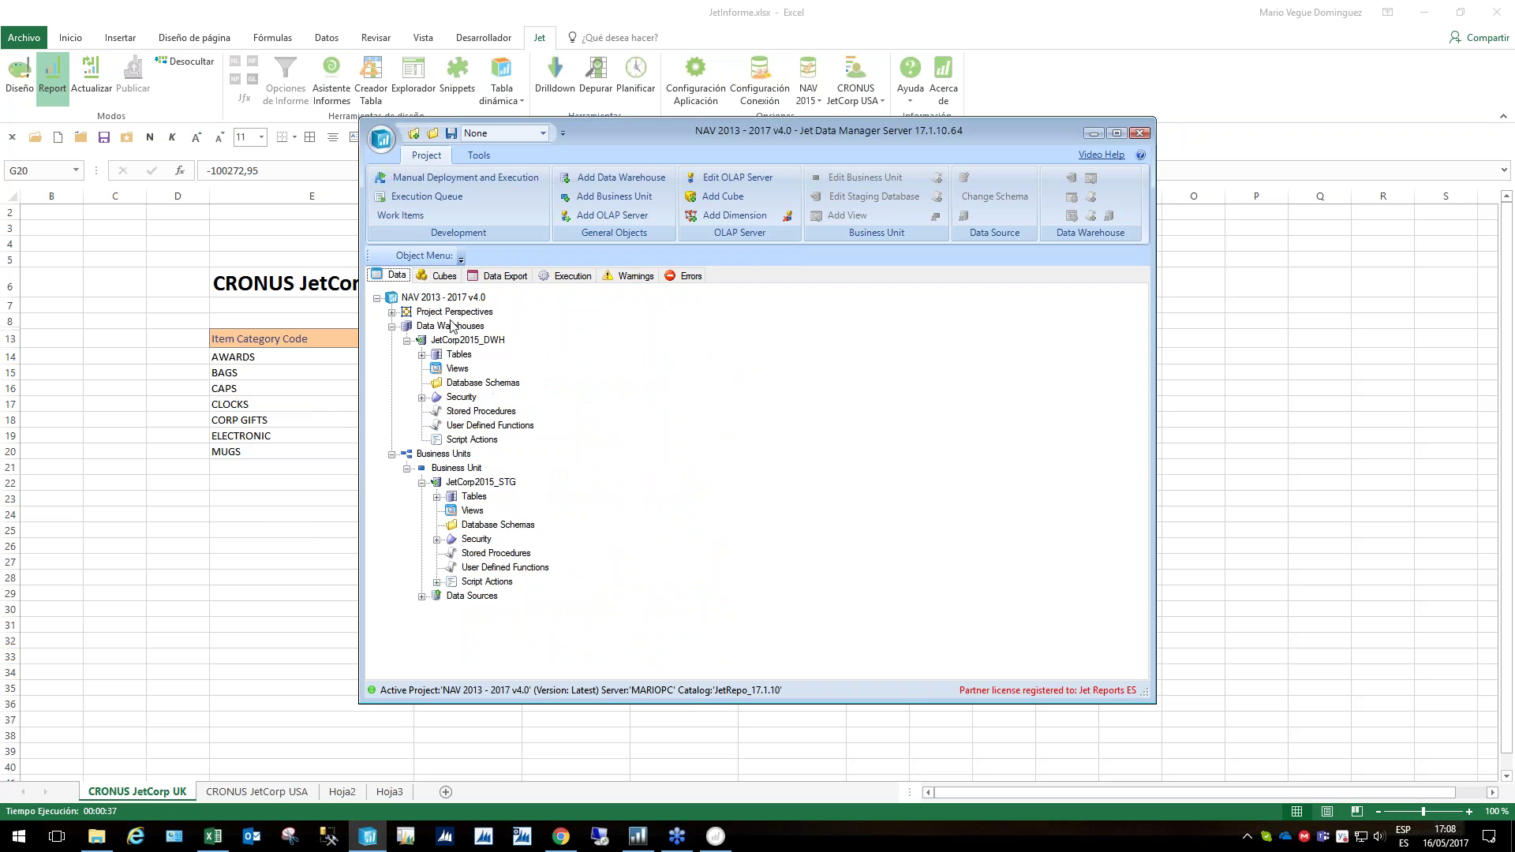
pyautogui.click(421, 357)
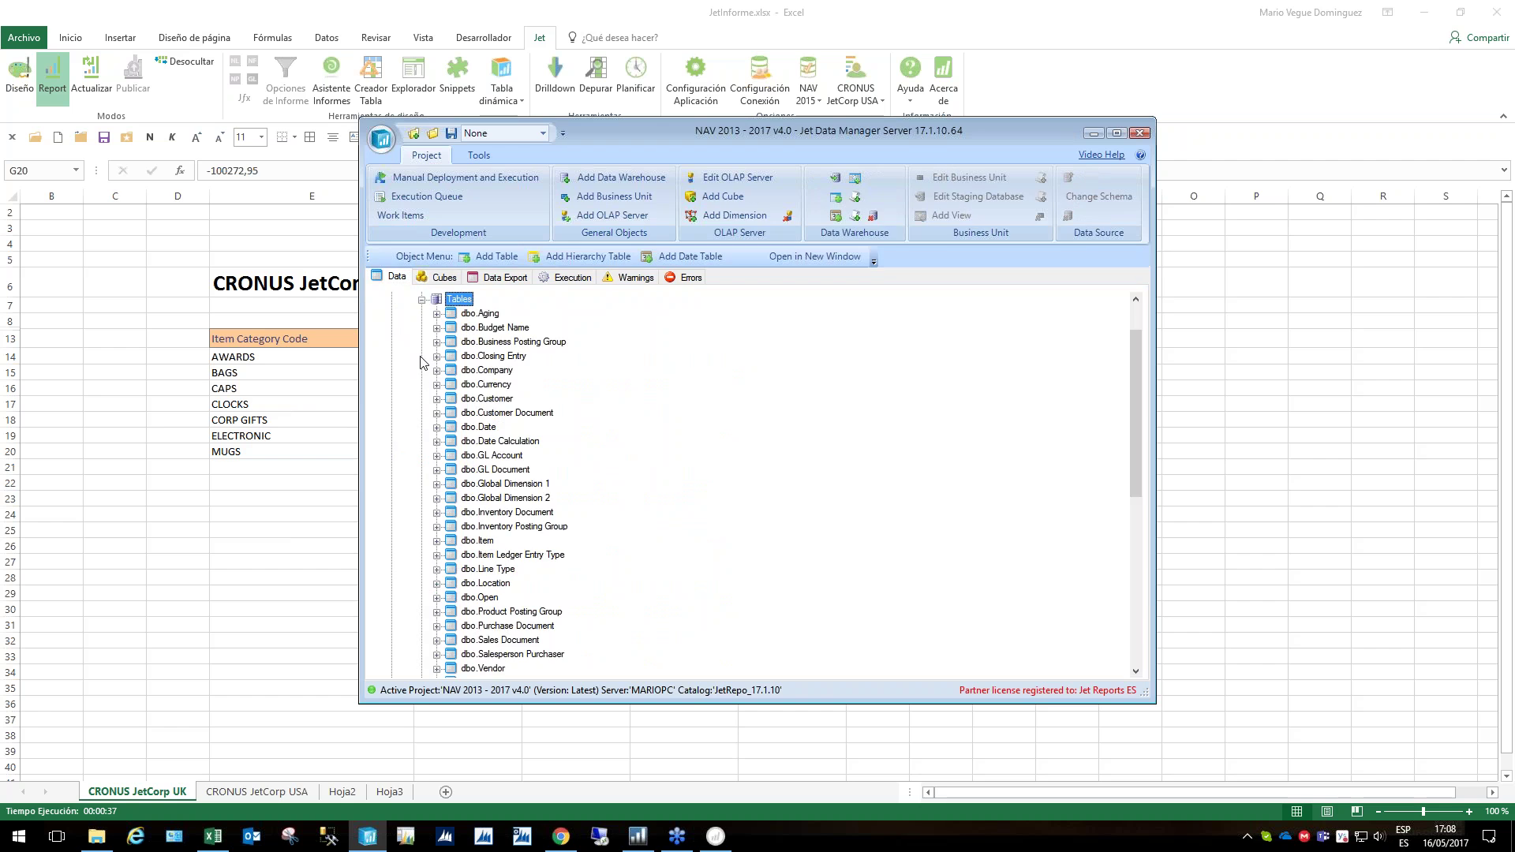
pyautogui.click(420, 299)
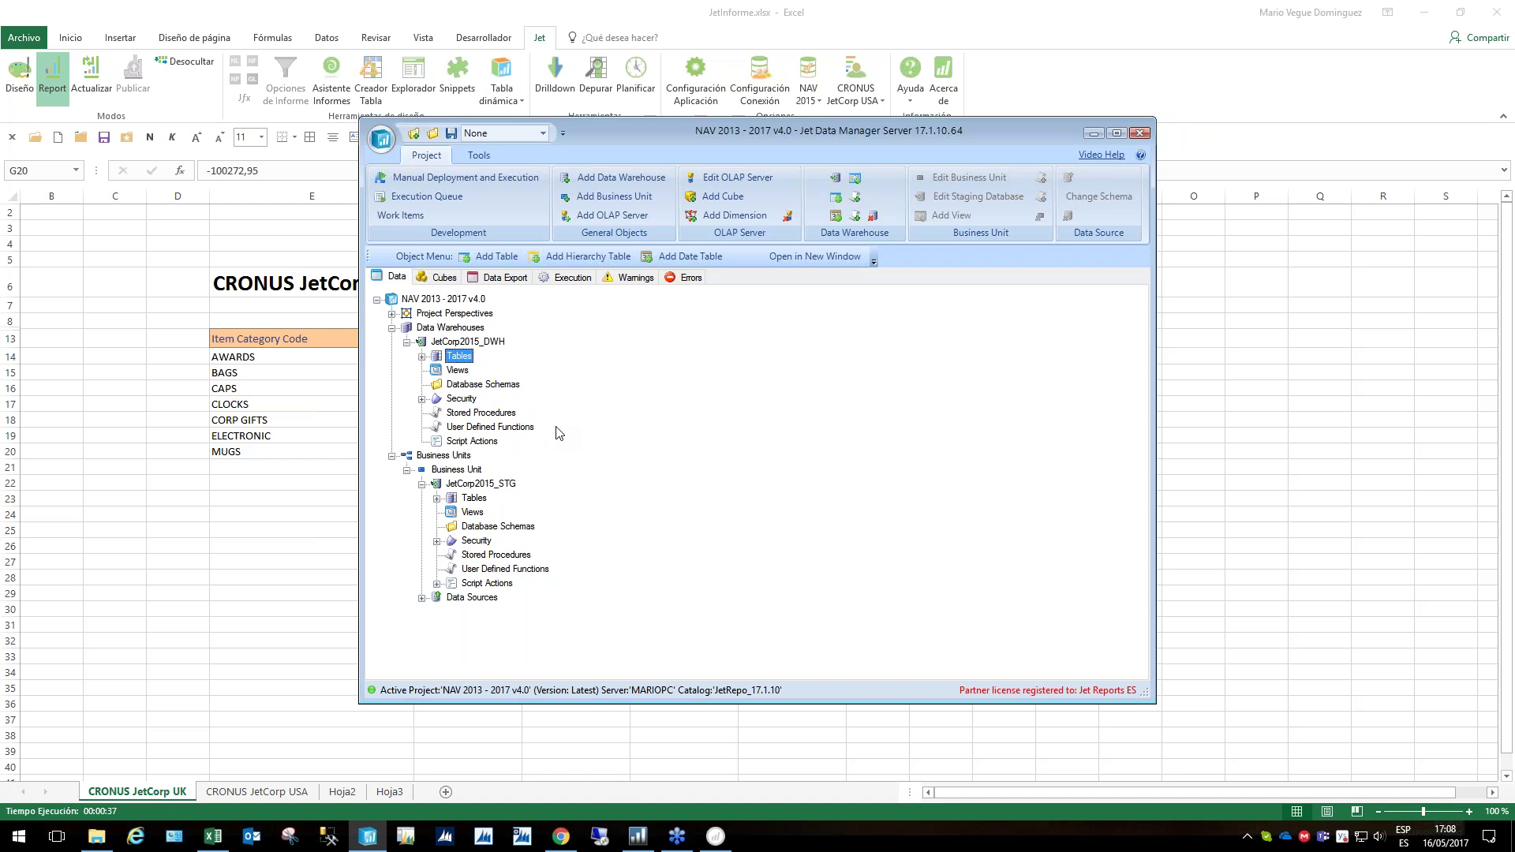
pyautogui.click(633, 837)
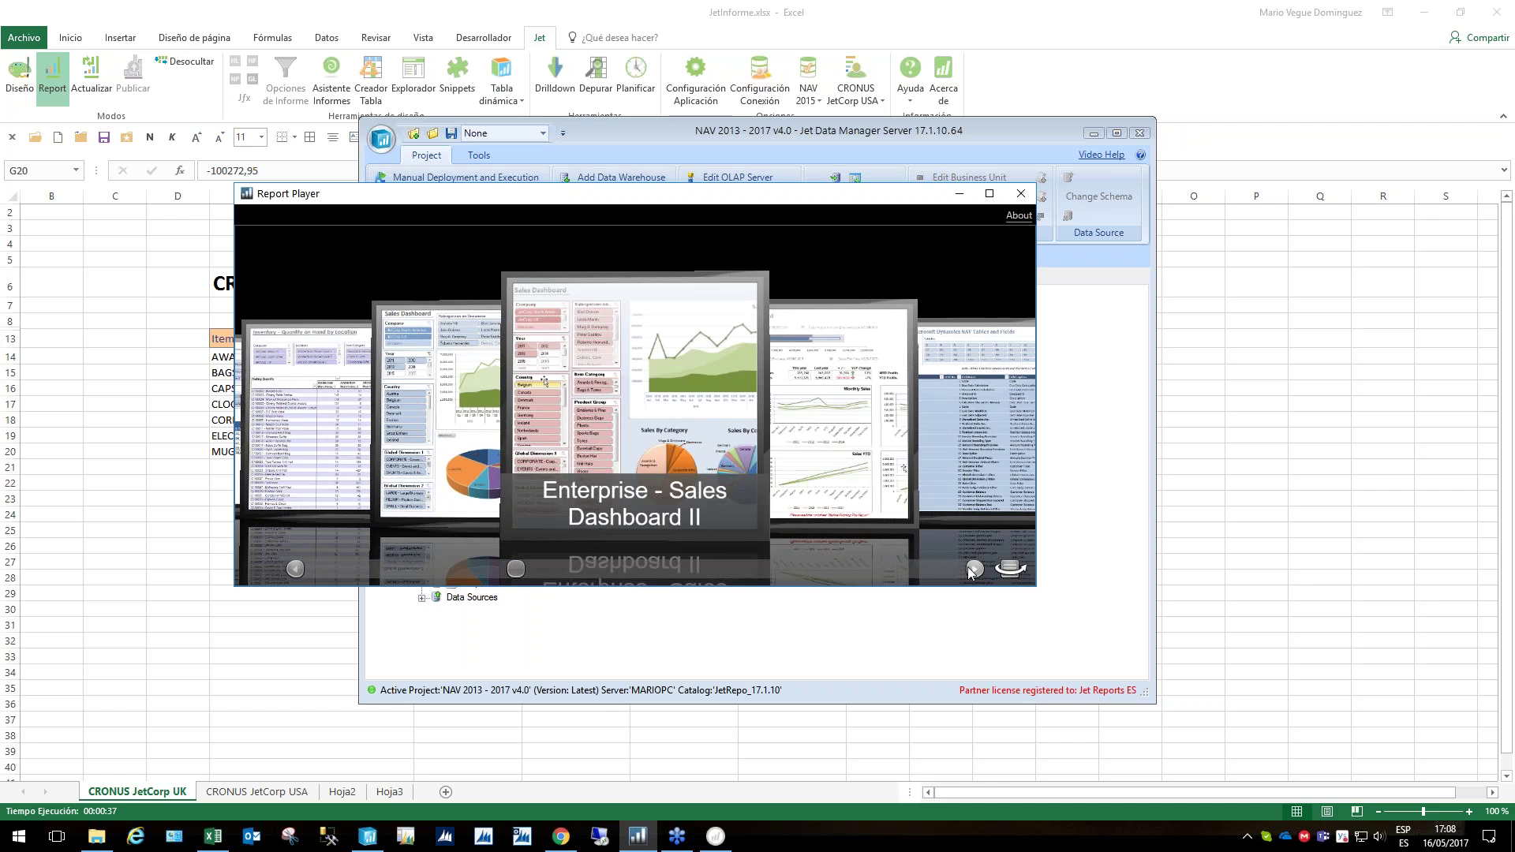
# Page forward through the sample reports, past Data Dictionary and Product Sheet, to Enterprise - Top 5 Sales
pyautogui.click(973, 569)
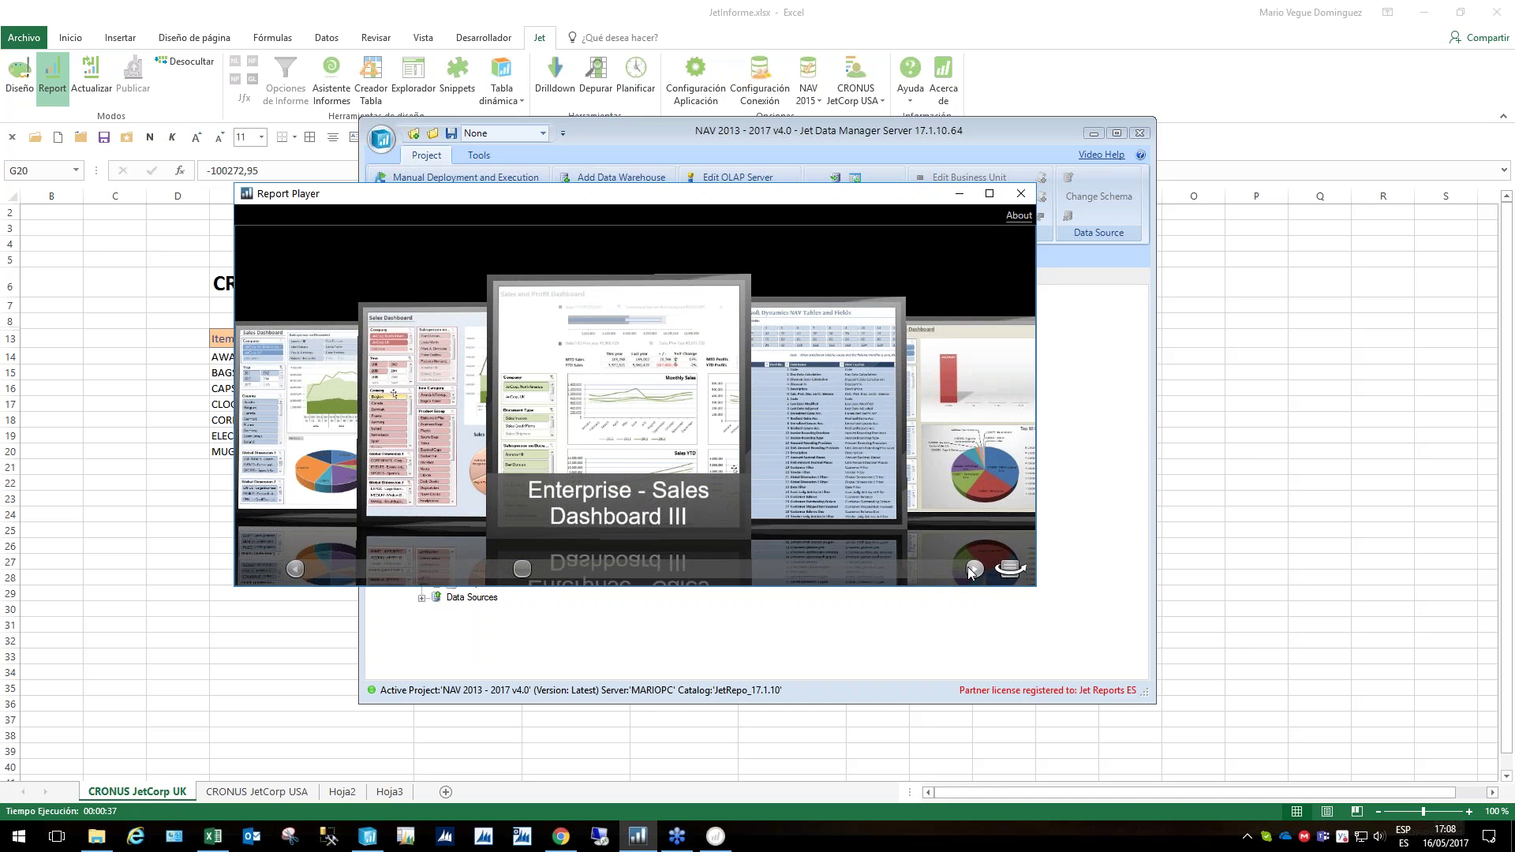
pyautogui.click(973, 569)
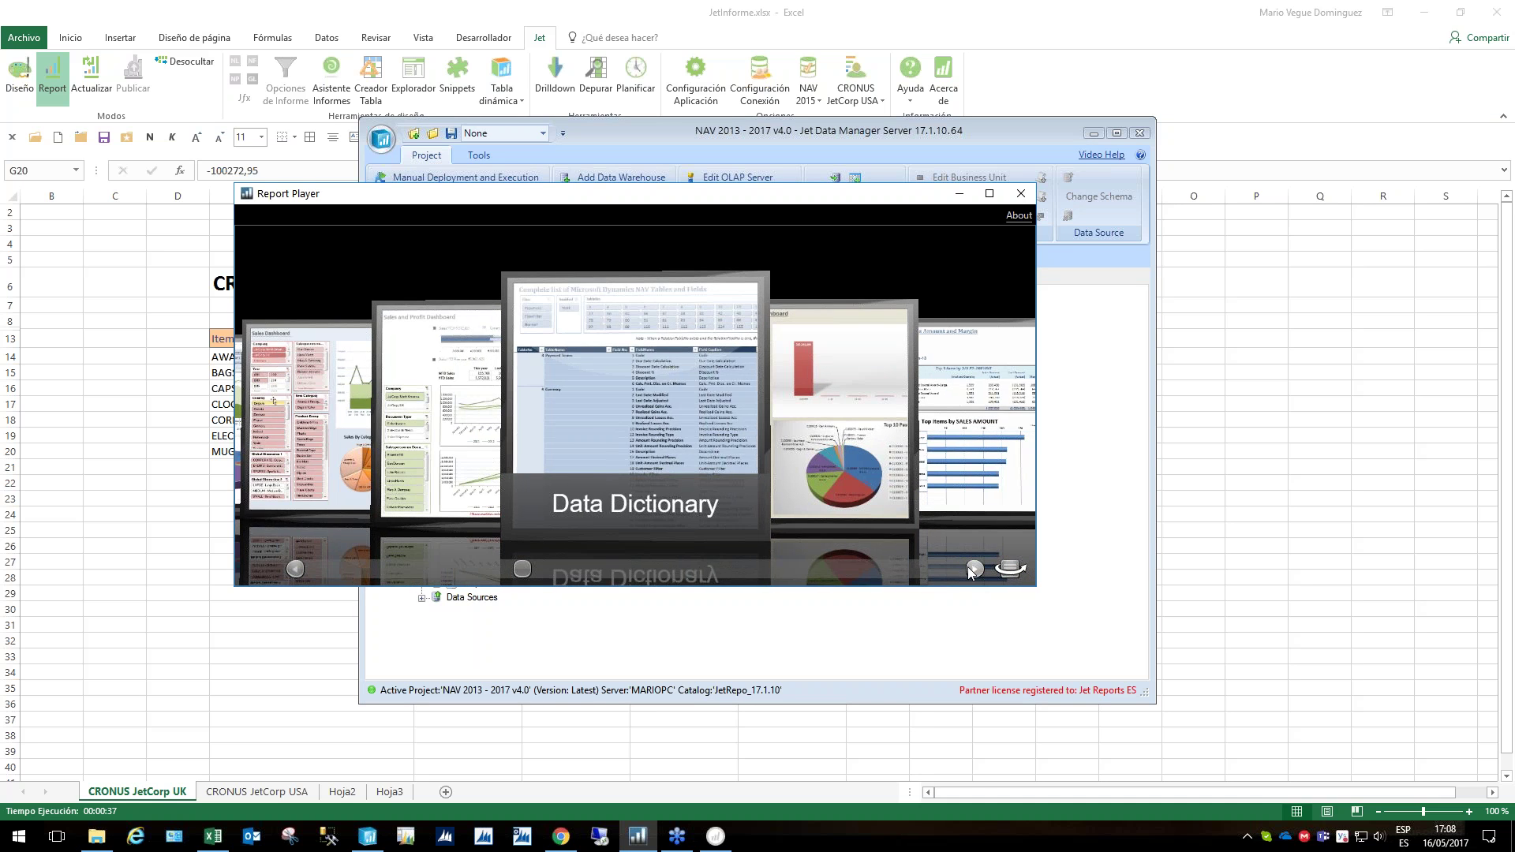
pyautogui.click(972, 569)
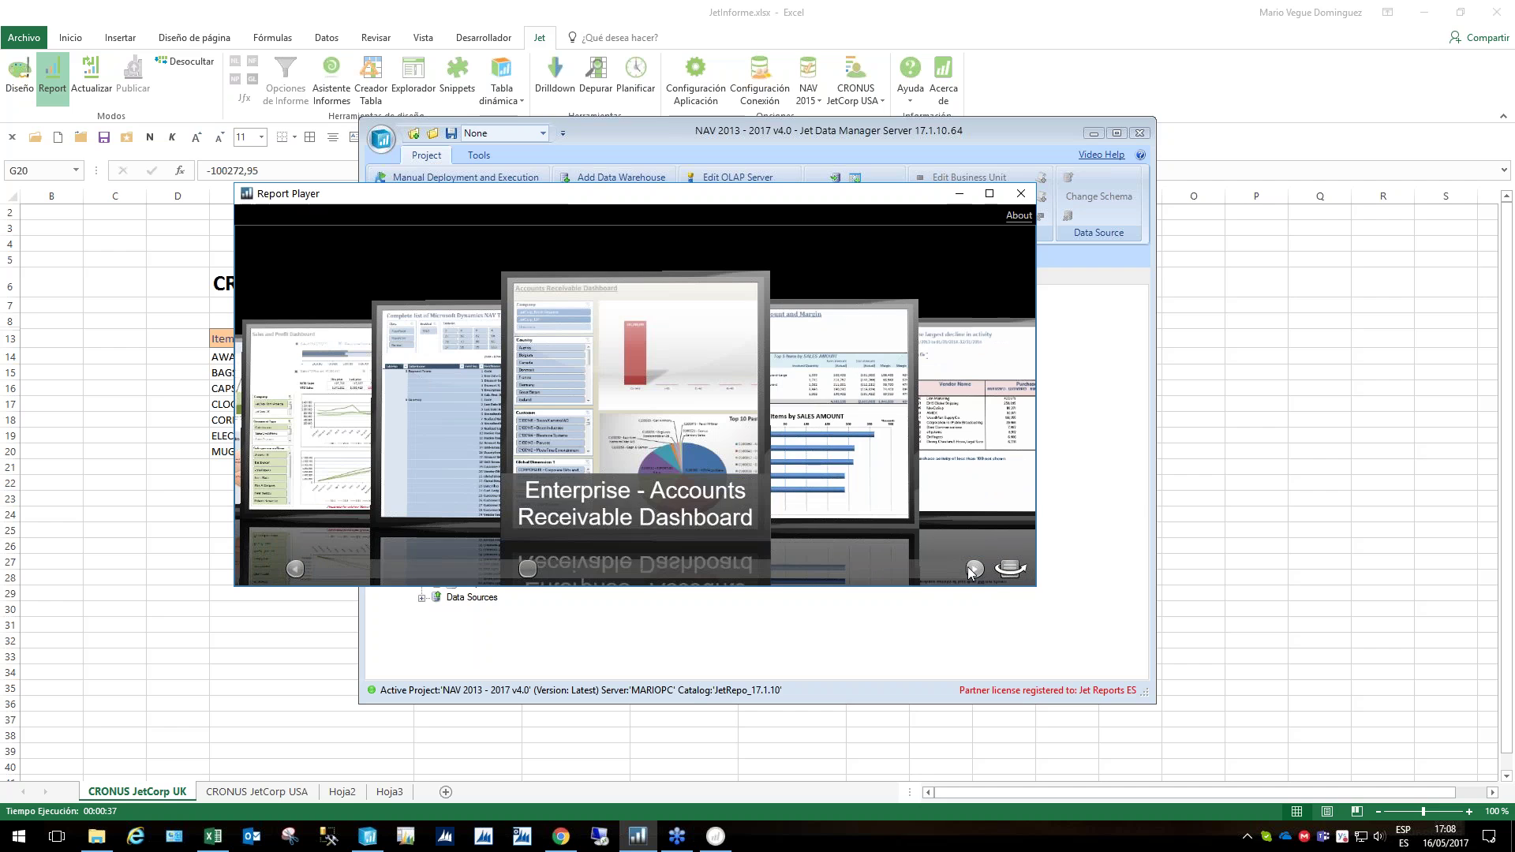
pyautogui.click(971, 570)
pyautogui.click(970, 569)
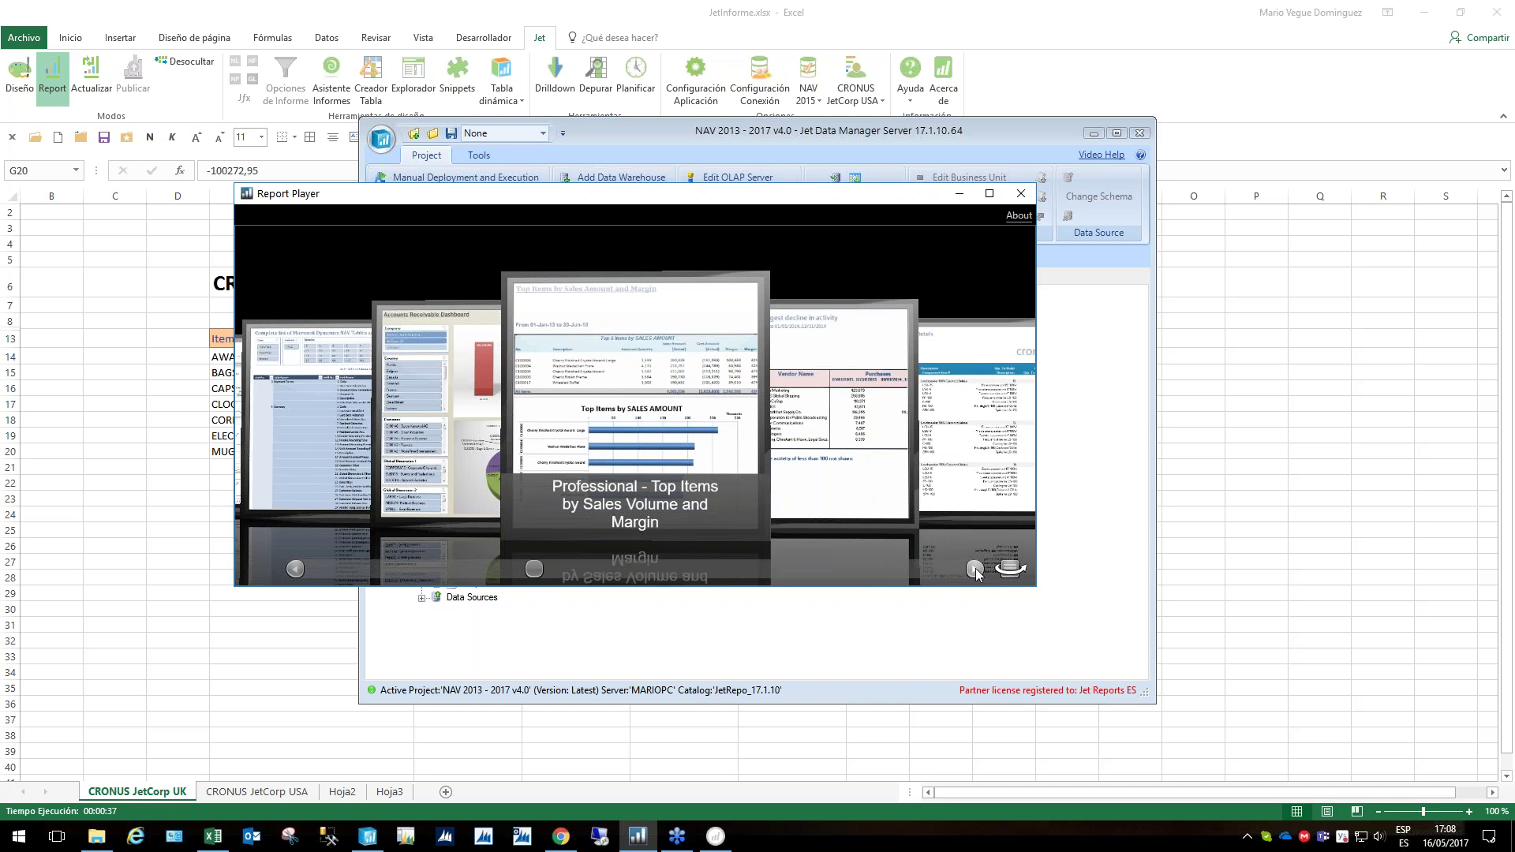
pyautogui.click(975, 570)
pyautogui.click(976, 570)
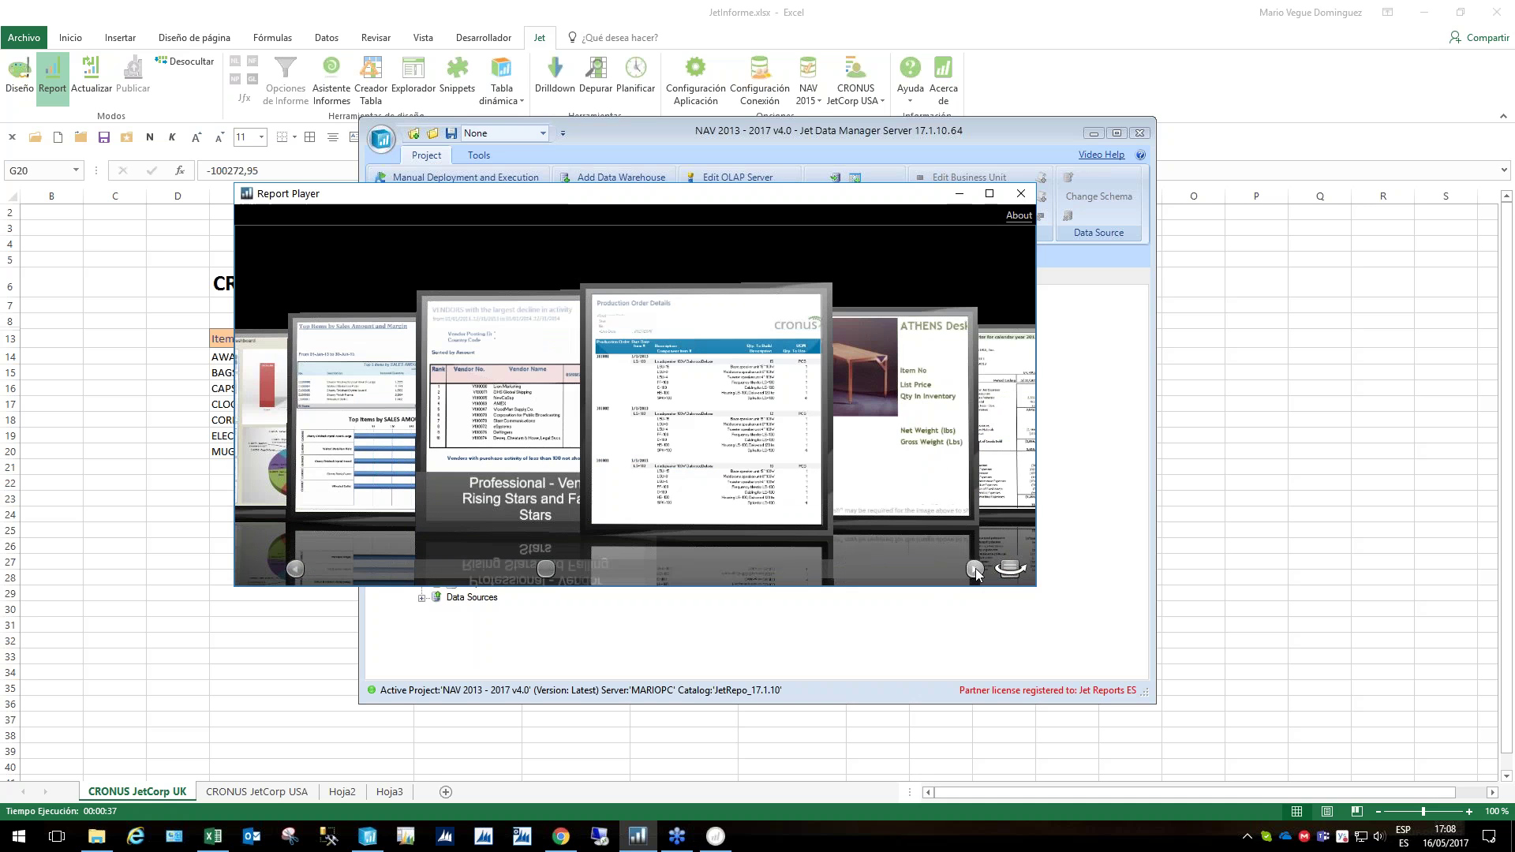
pyautogui.click(975, 570)
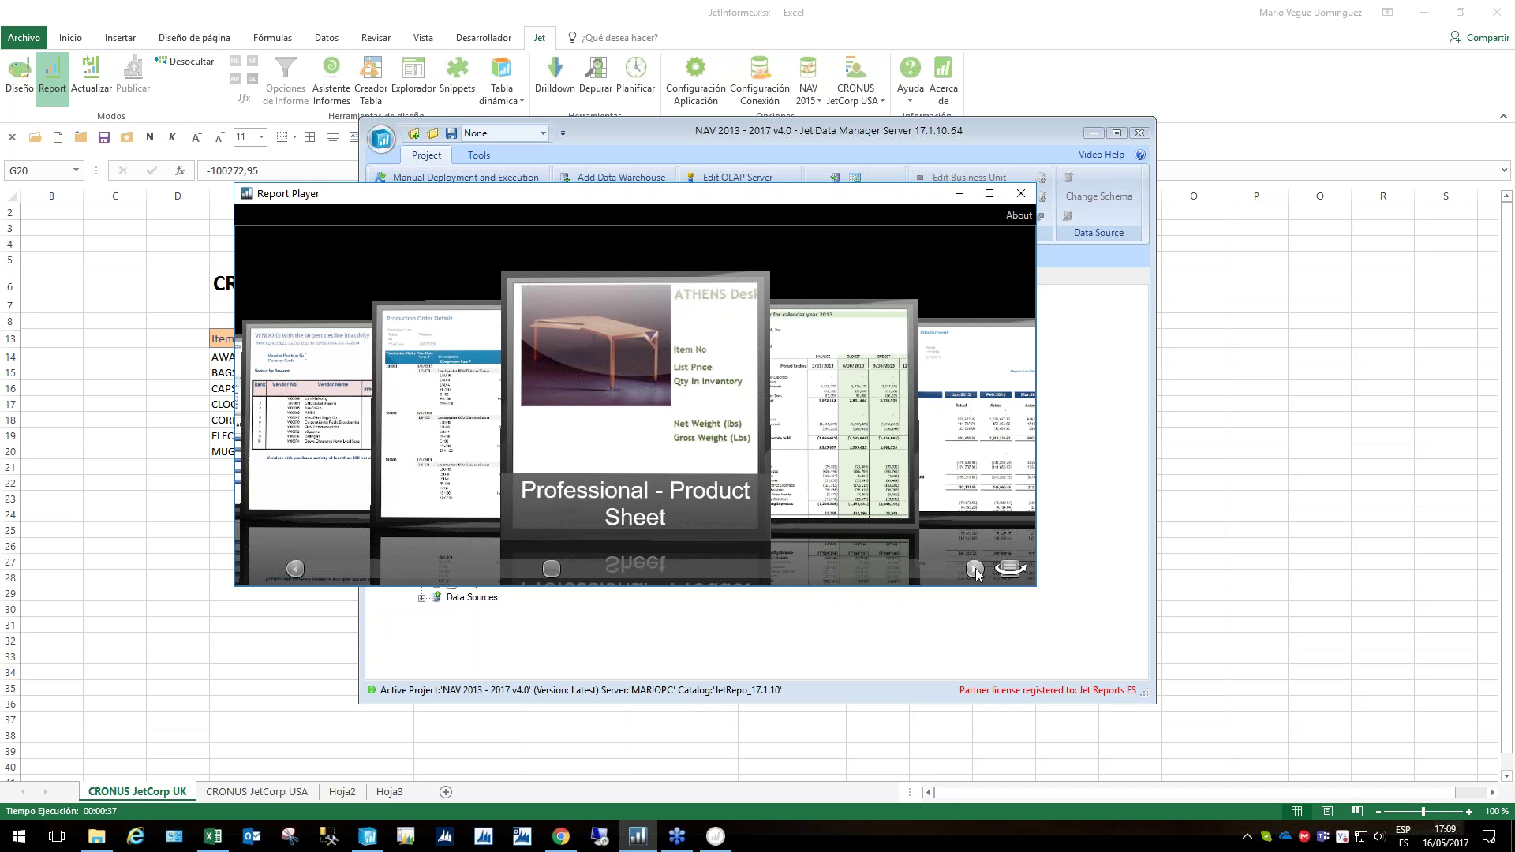
pyautogui.click(975, 569)
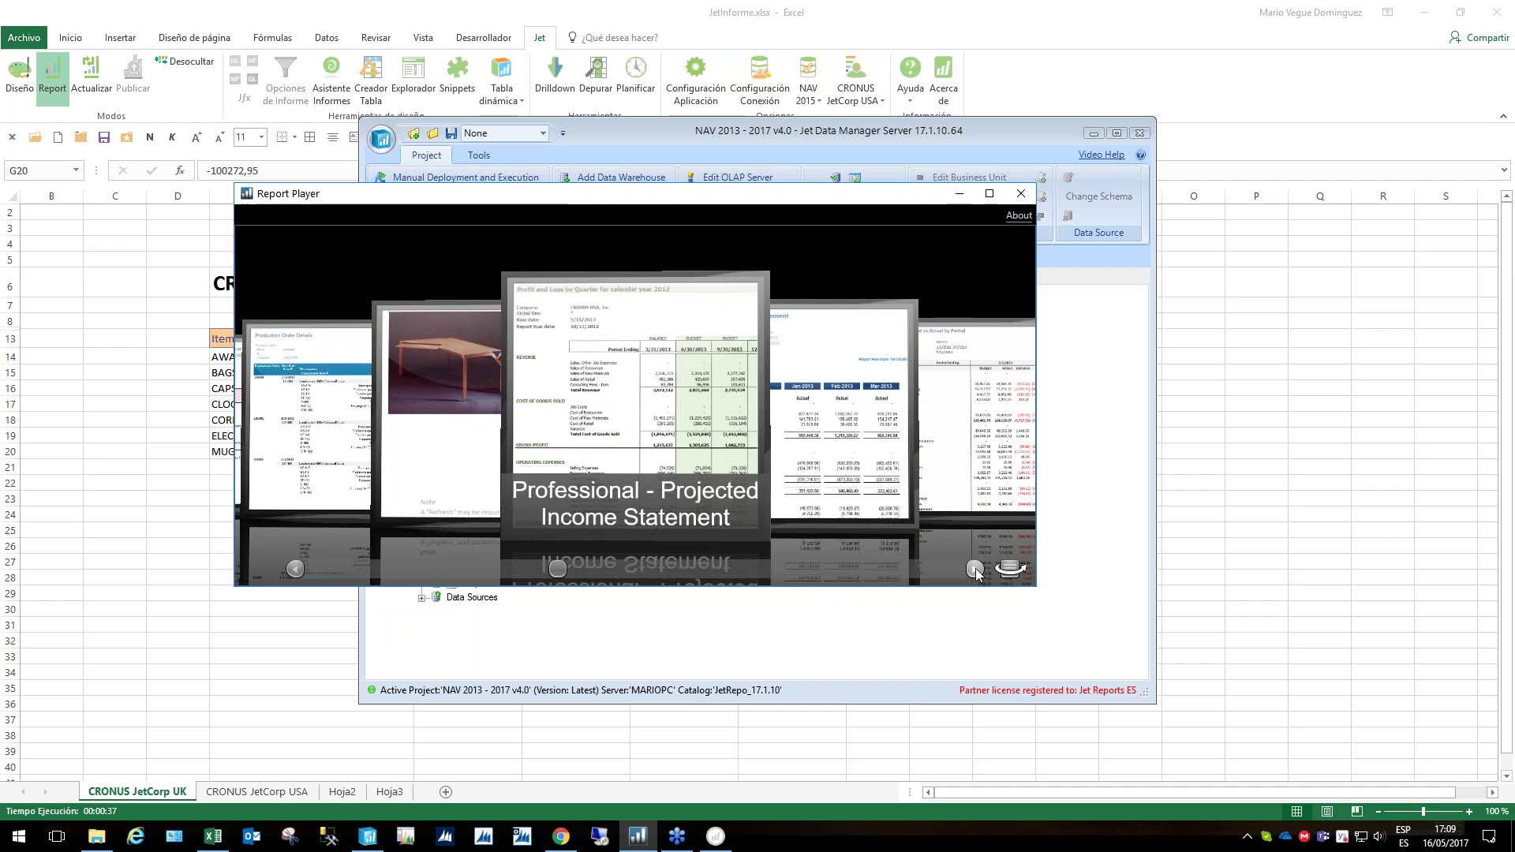
pyautogui.click(975, 569)
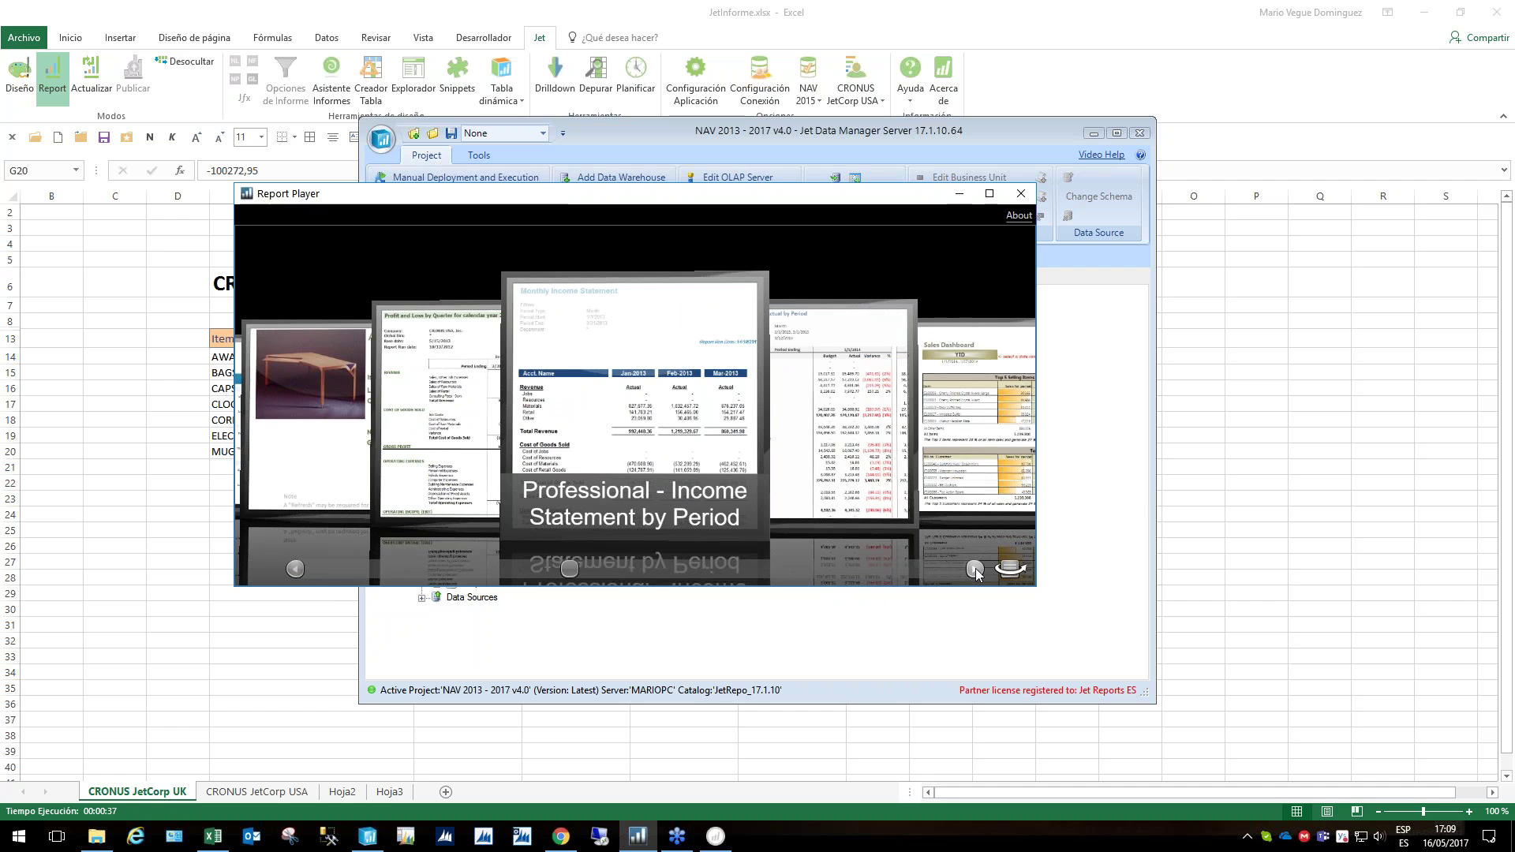
pyautogui.click(975, 568)
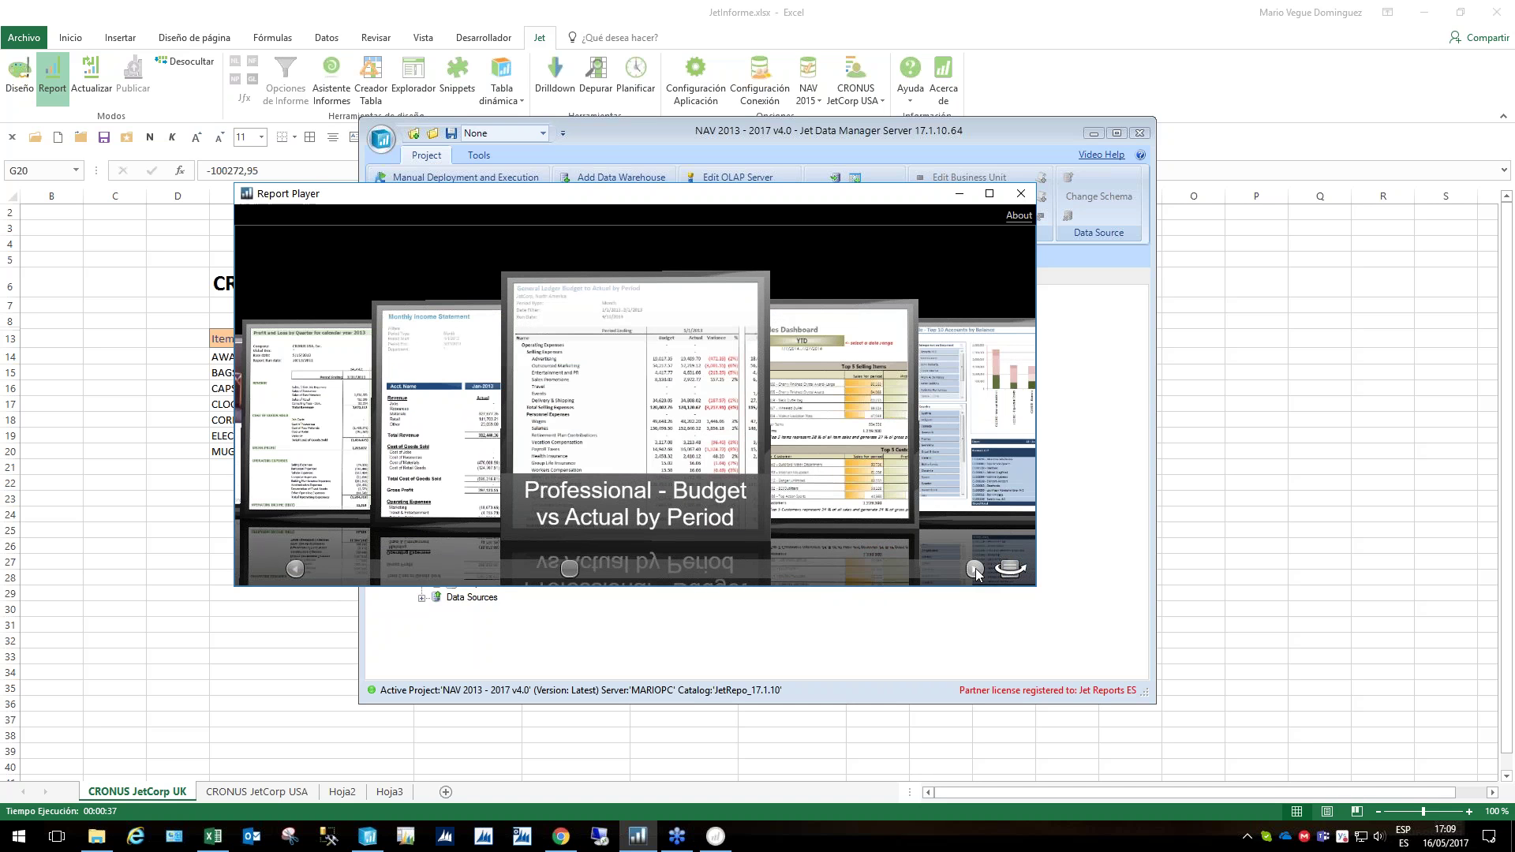
pyautogui.click(975, 569)
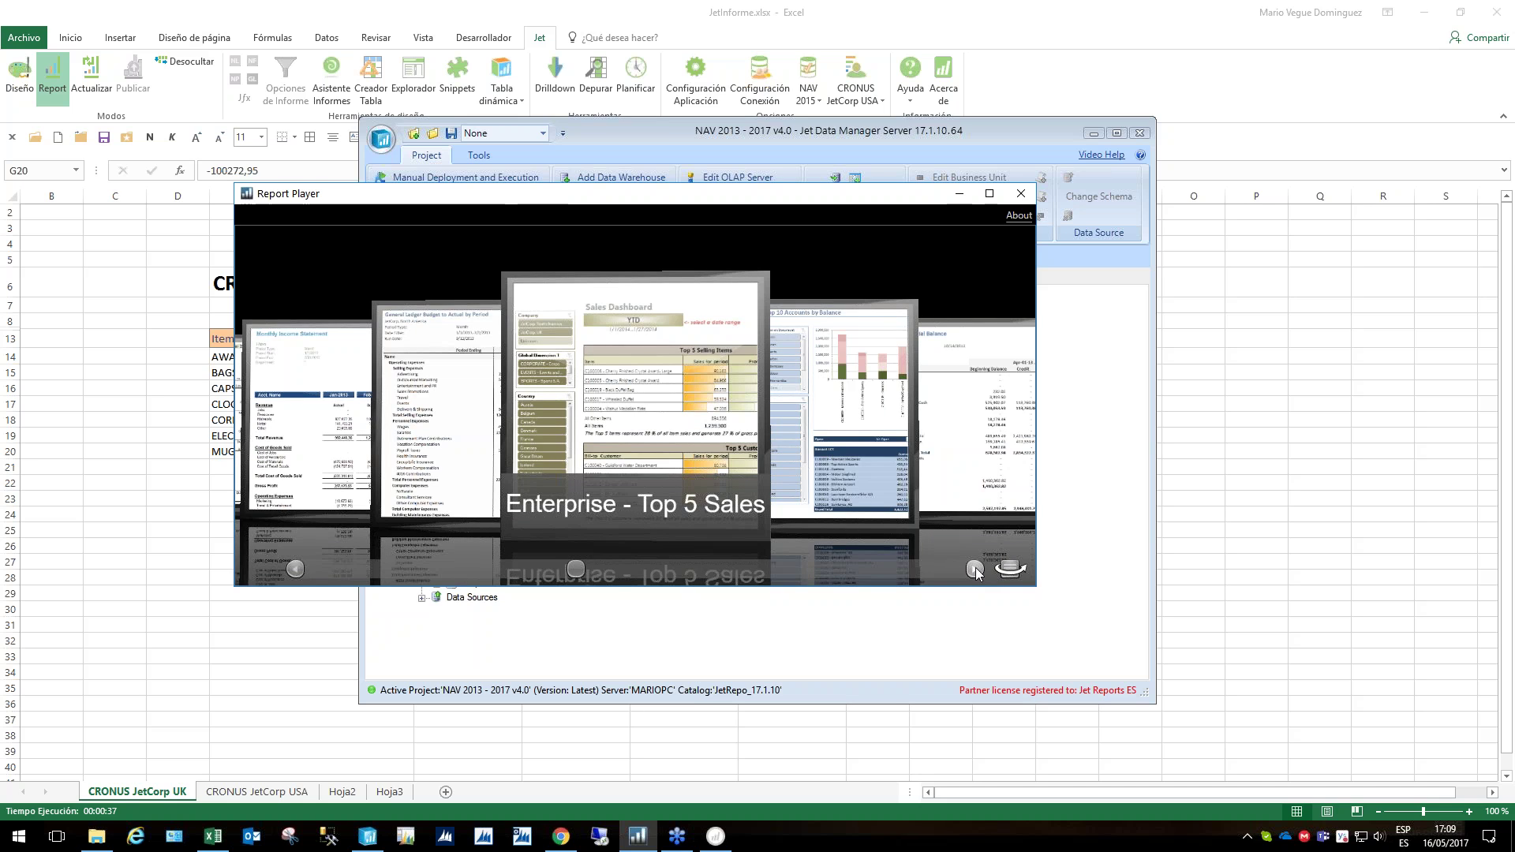
# Browse on to Accounts Receivable with KPIs, launch it, then continue browsing the gallery
pyautogui.click(975, 569)
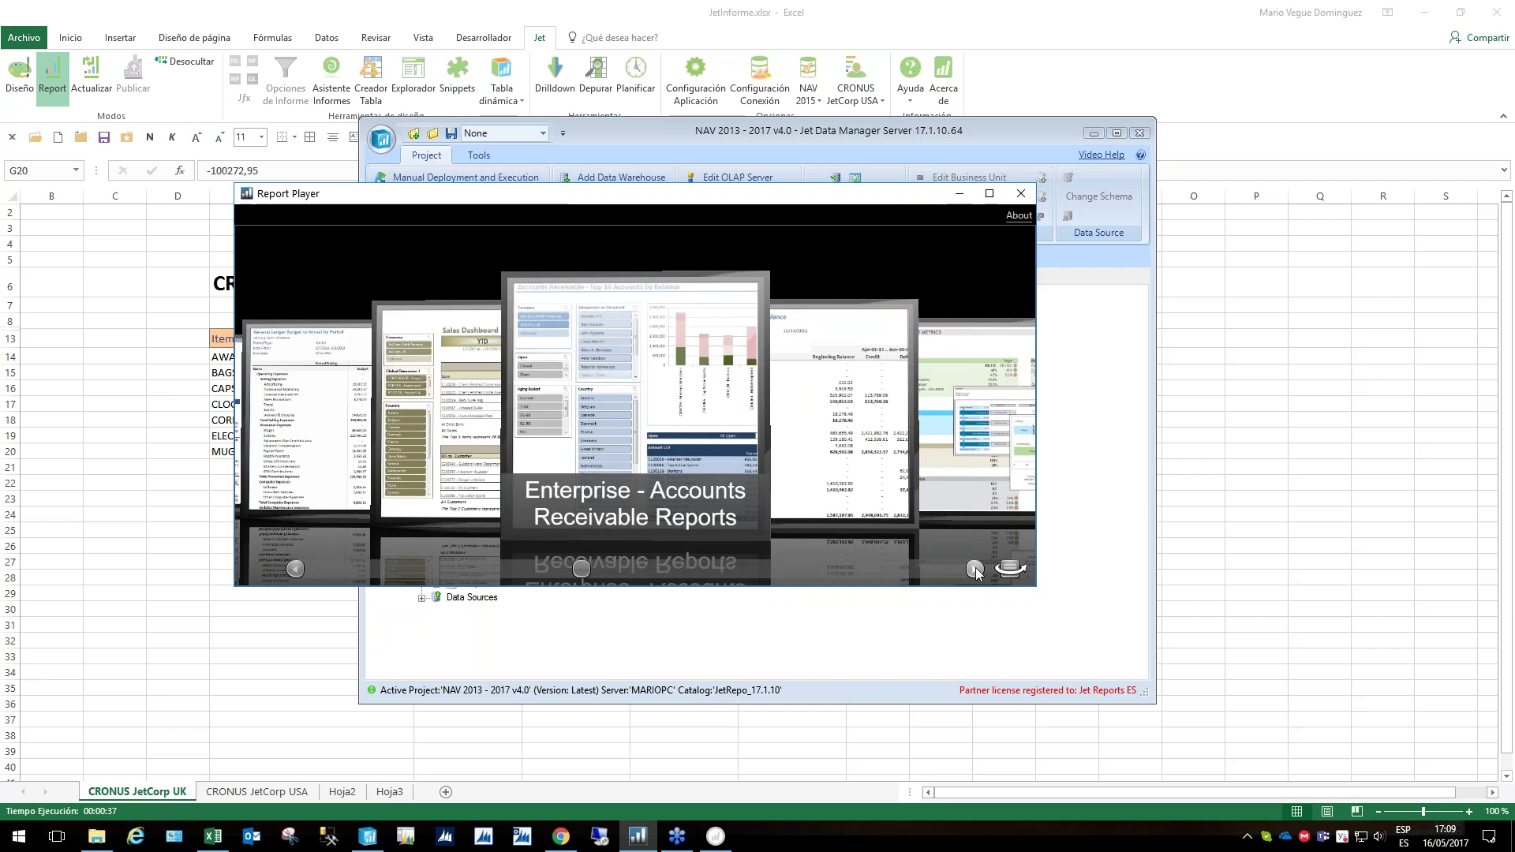
pyautogui.click(975, 569)
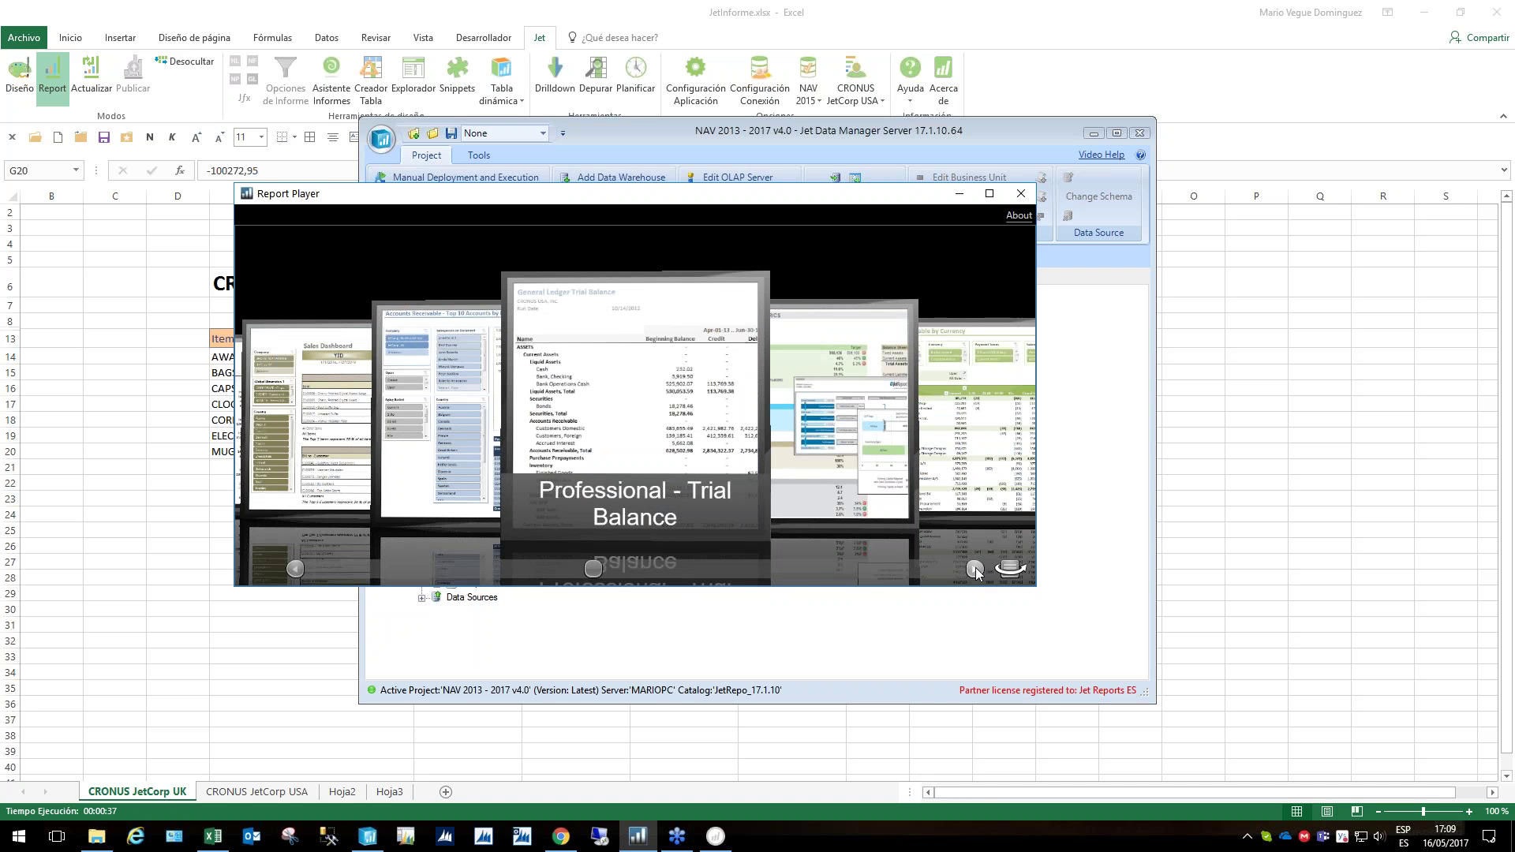
pyautogui.click(975, 569)
pyautogui.click(975, 569)
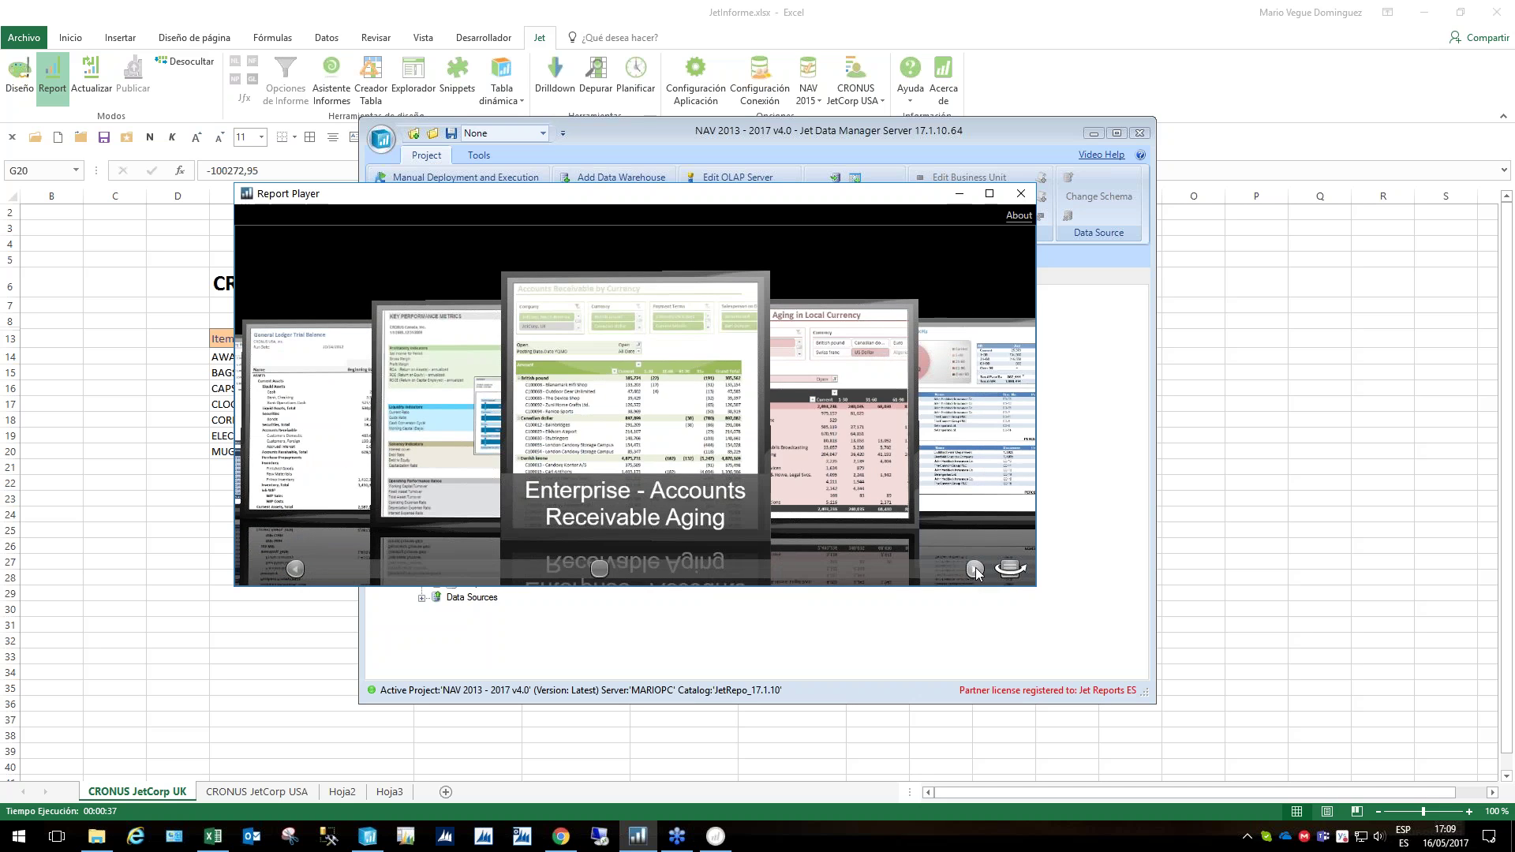
pyautogui.click(975, 569)
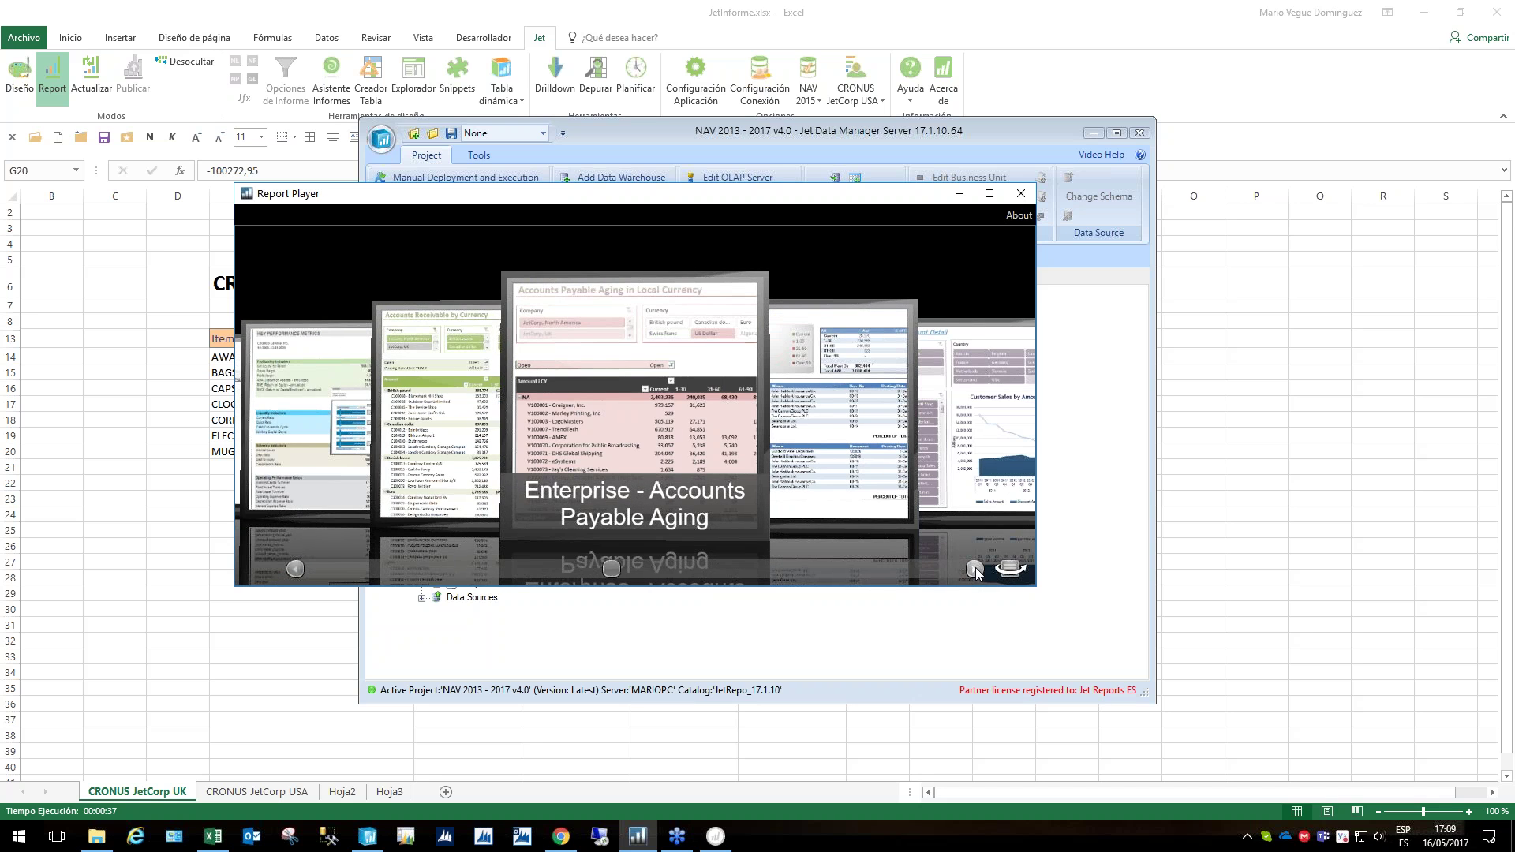
pyautogui.click(975, 569)
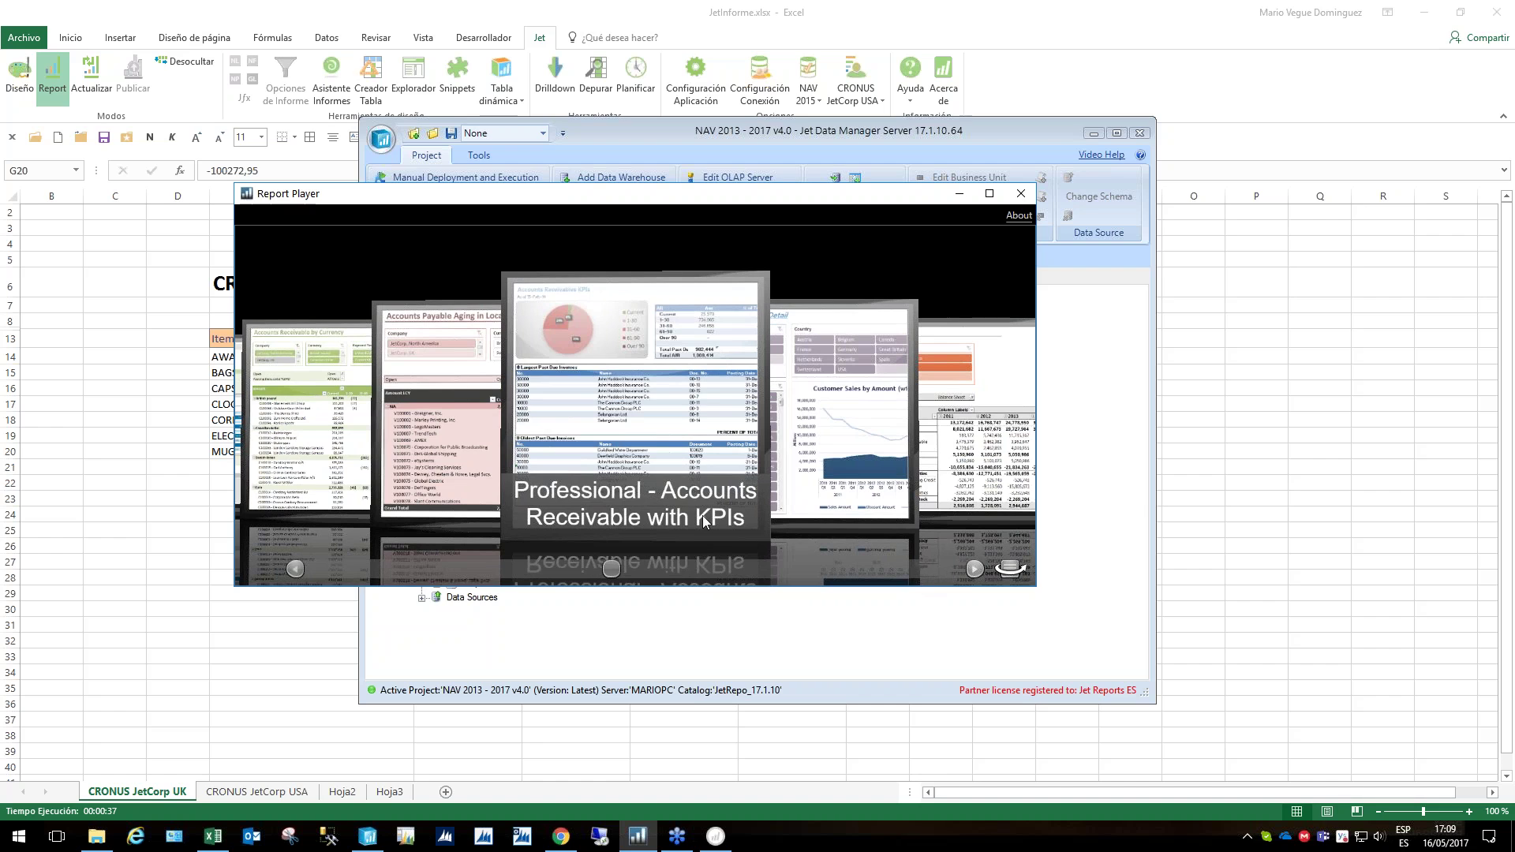
pyautogui.click(641, 431)
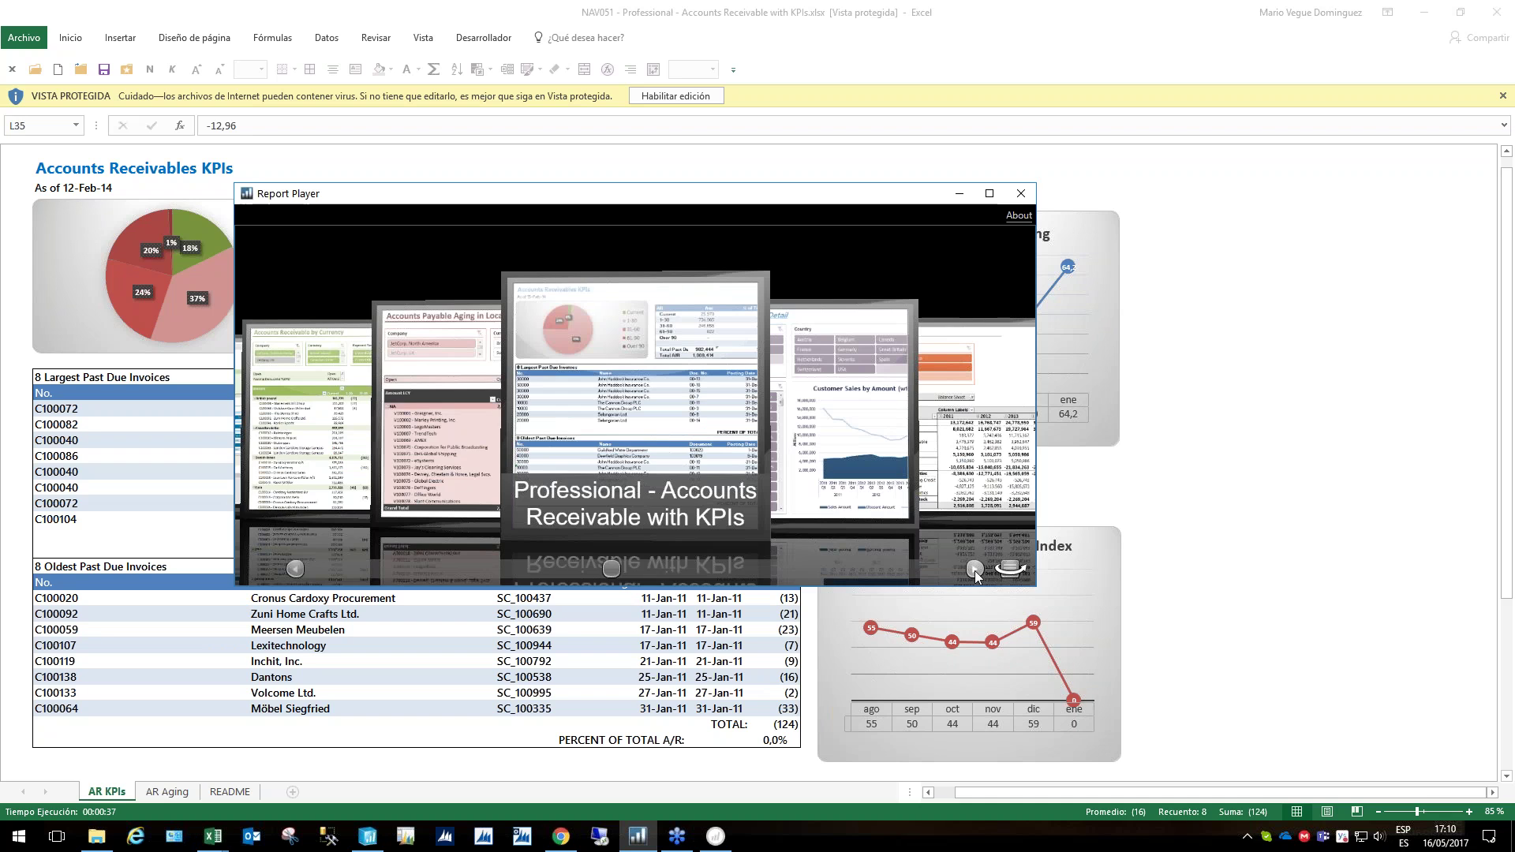
pyautogui.click(973, 569)
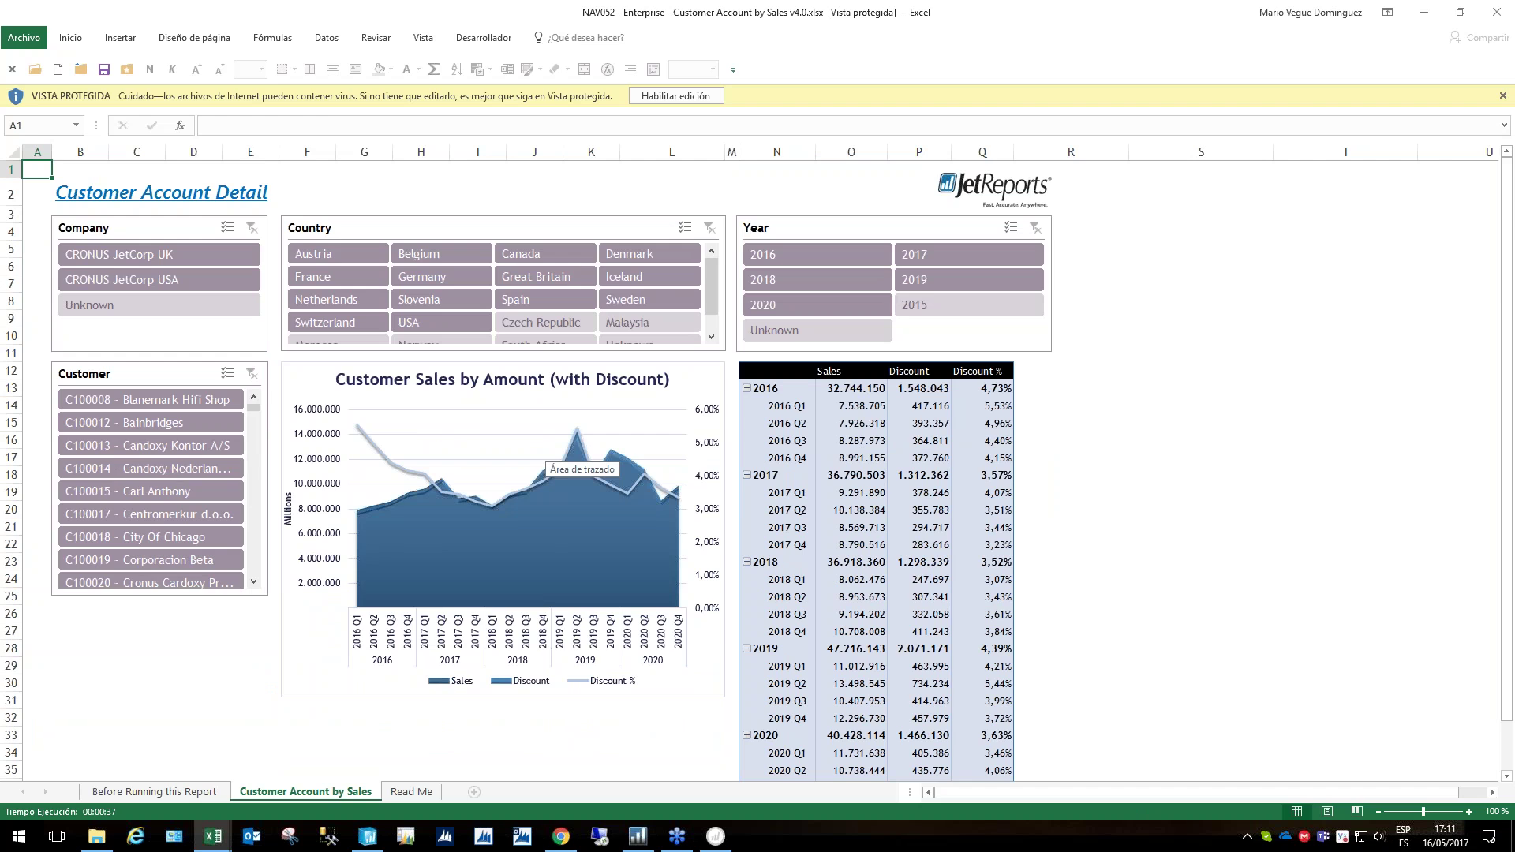
# Page through the Report Player carousel to Item Sales and Profitability and launch that sample
pyautogui.click(637, 836)
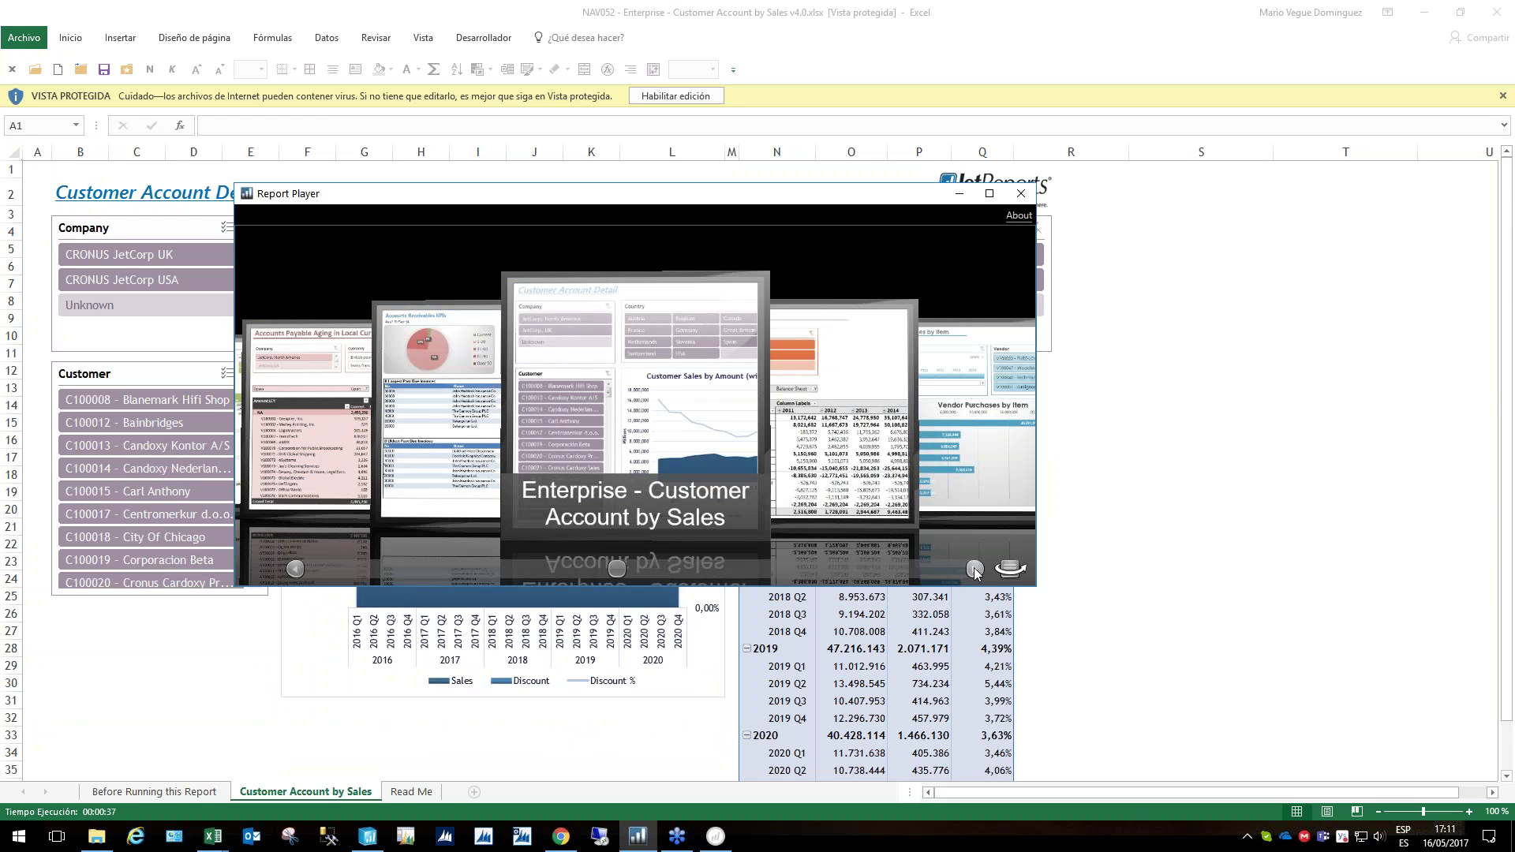
pyautogui.click(975, 568)
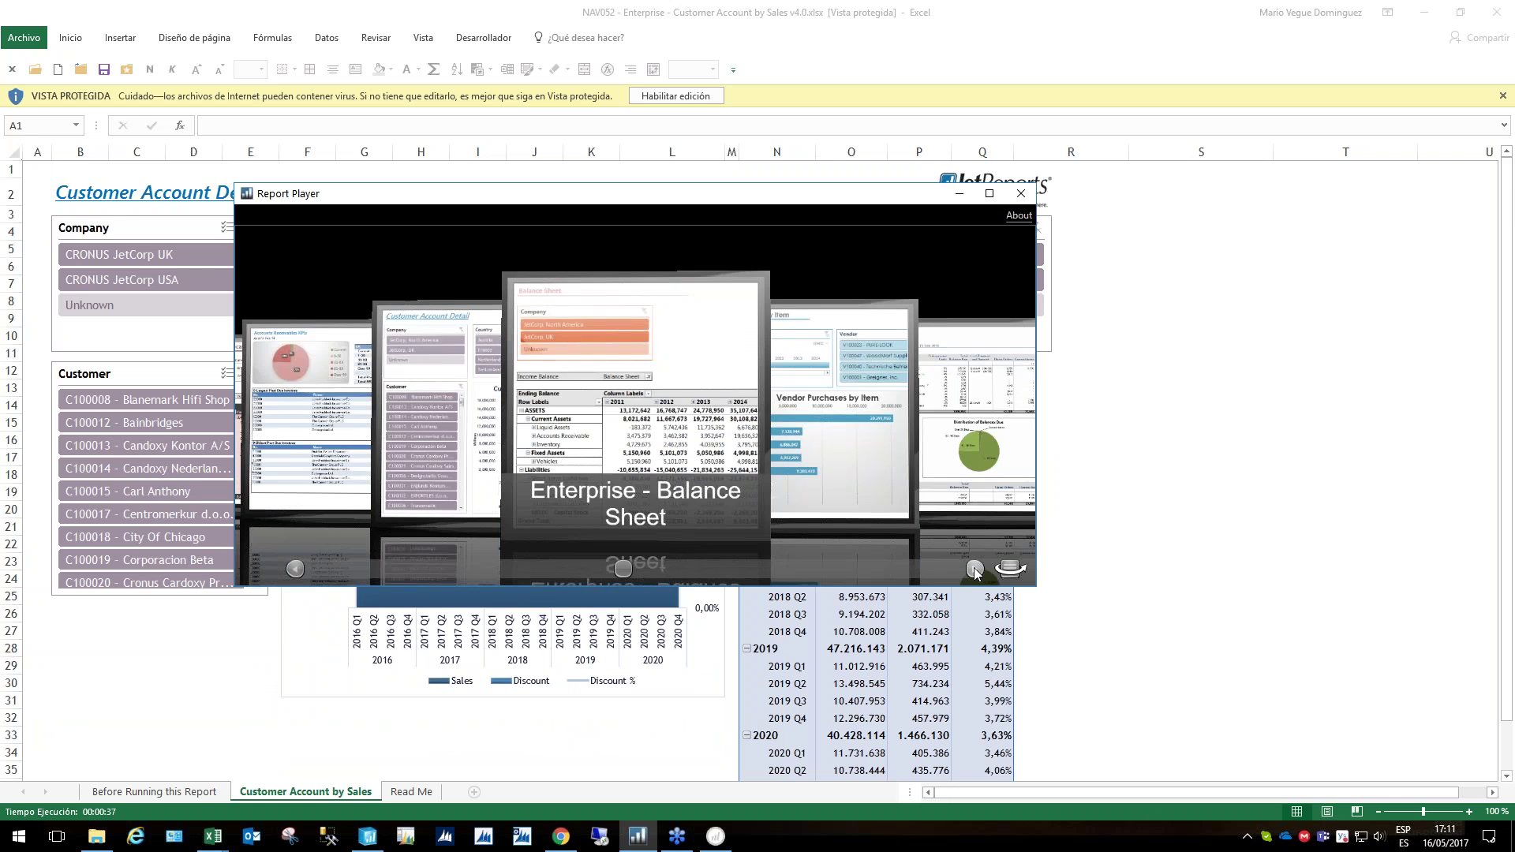
pyautogui.click(975, 569)
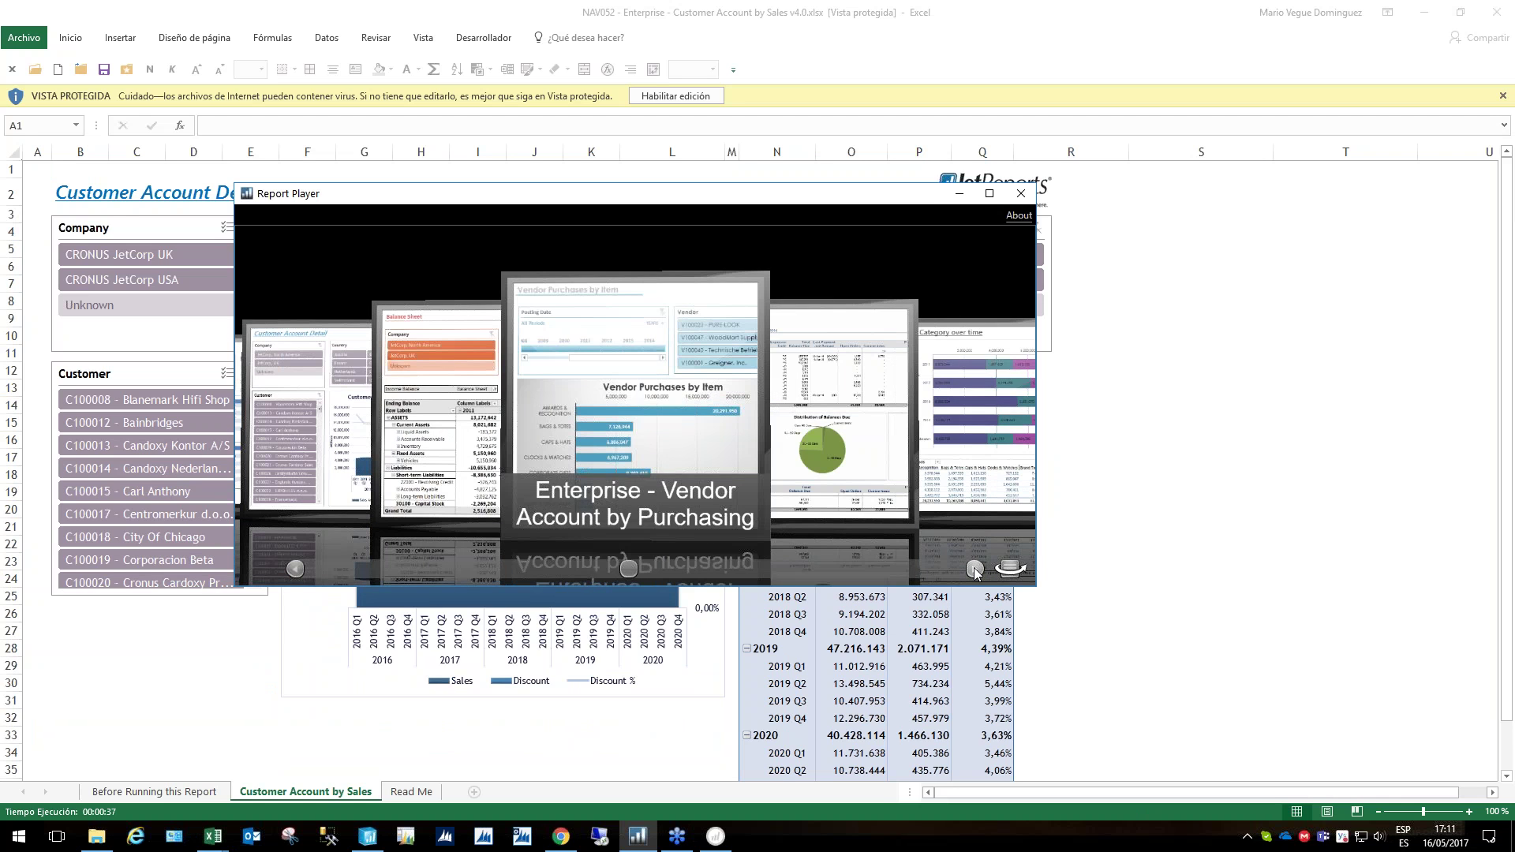
pyautogui.click(975, 569)
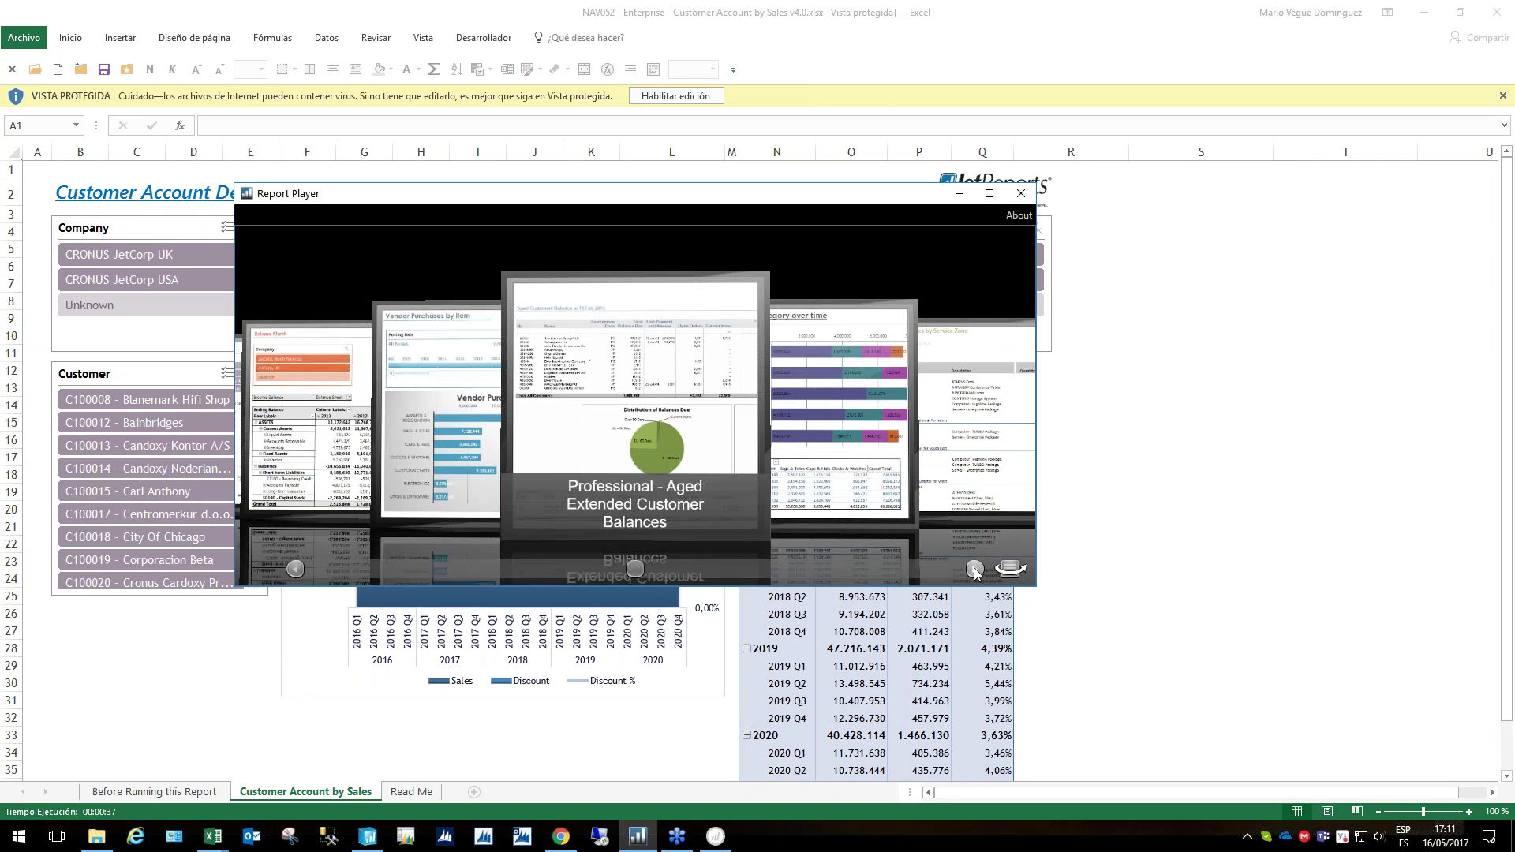
pyautogui.click(976, 569)
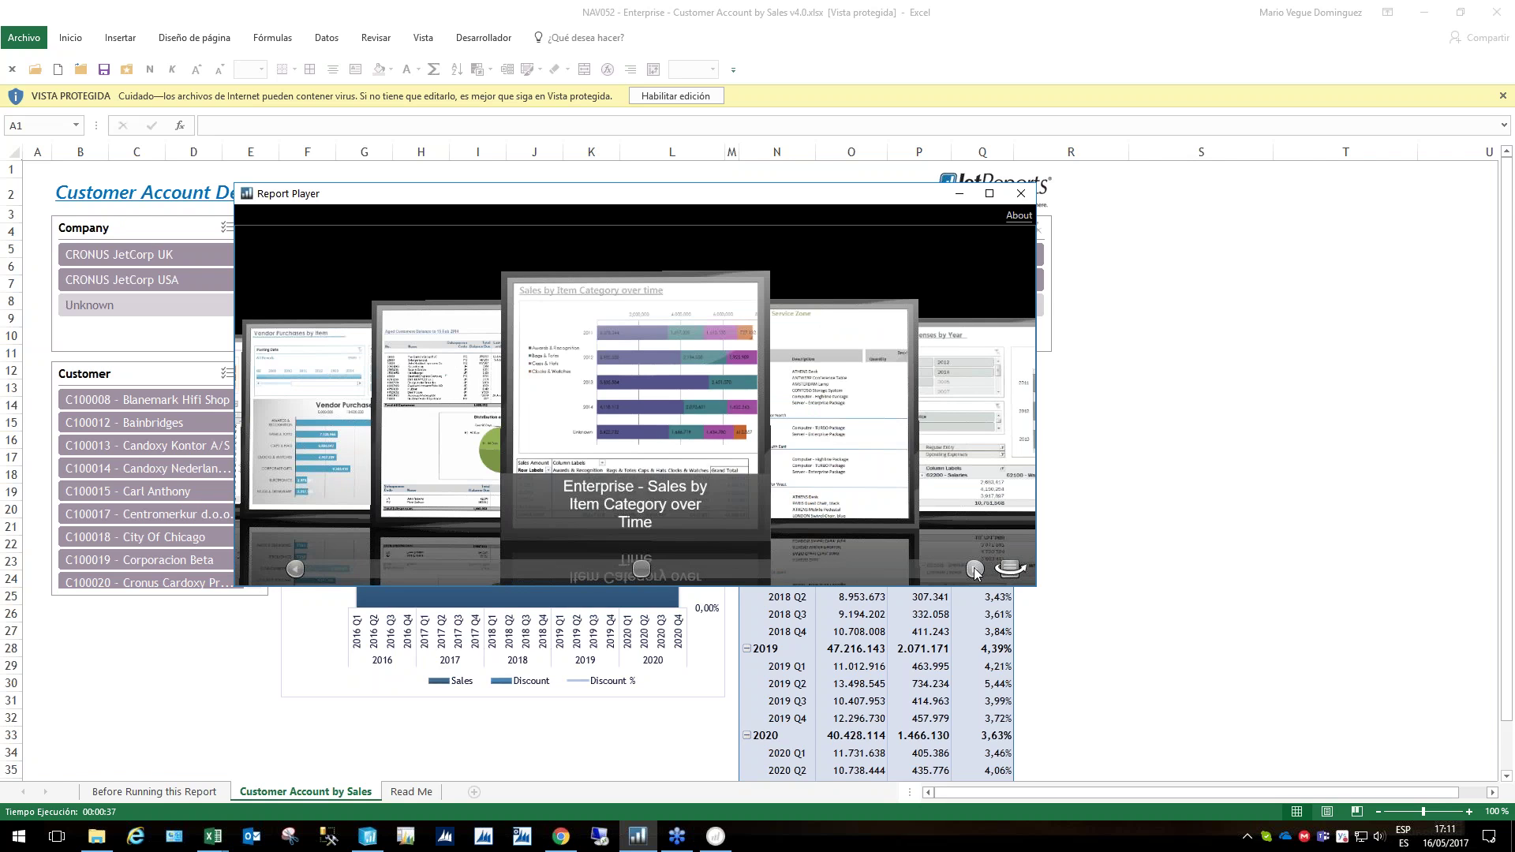
pyautogui.click(975, 569)
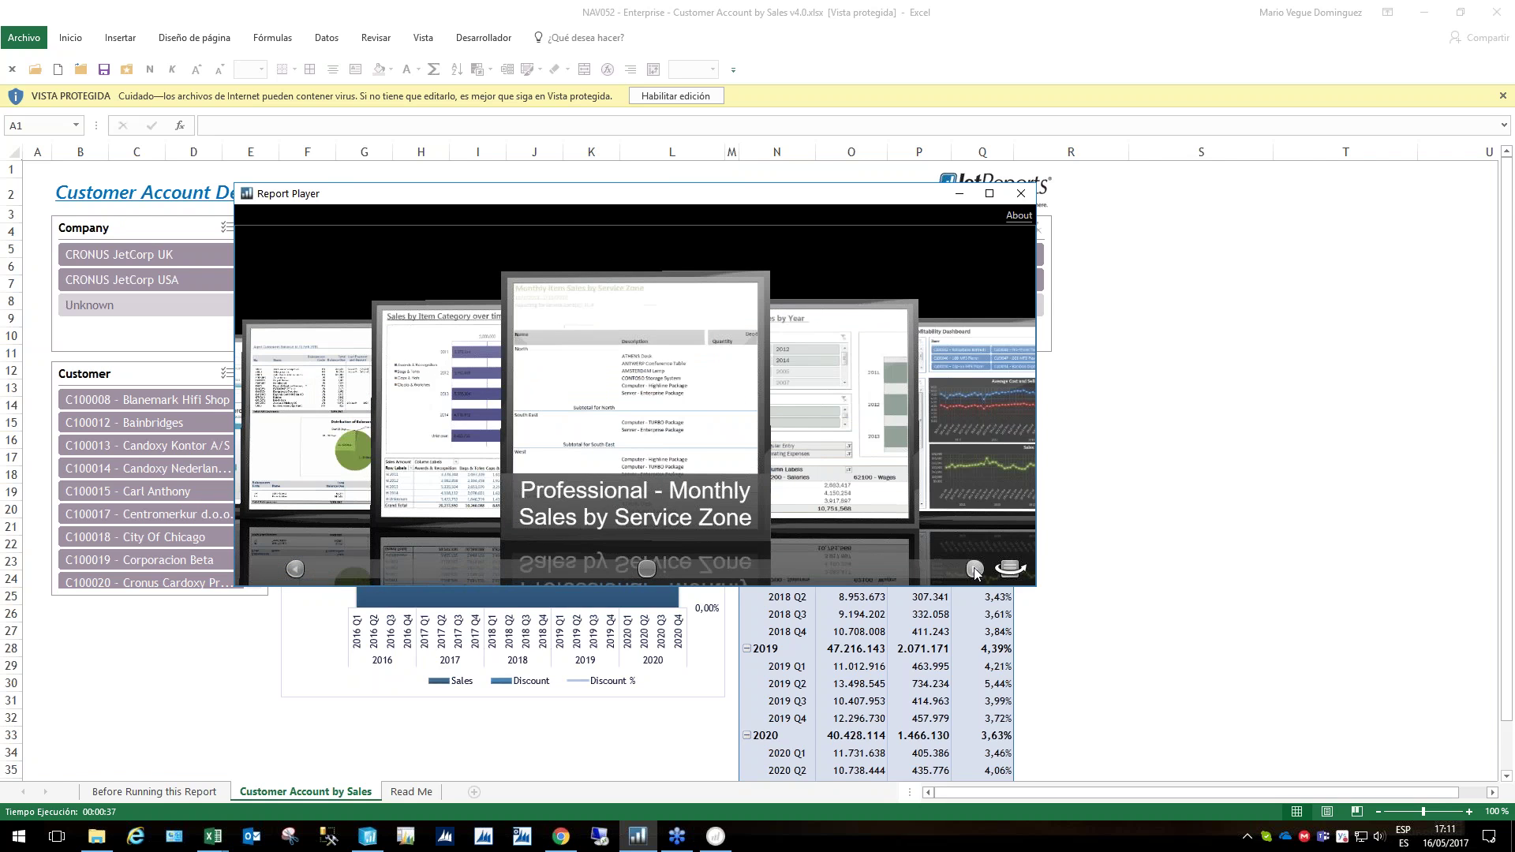
pyautogui.click(975, 569)
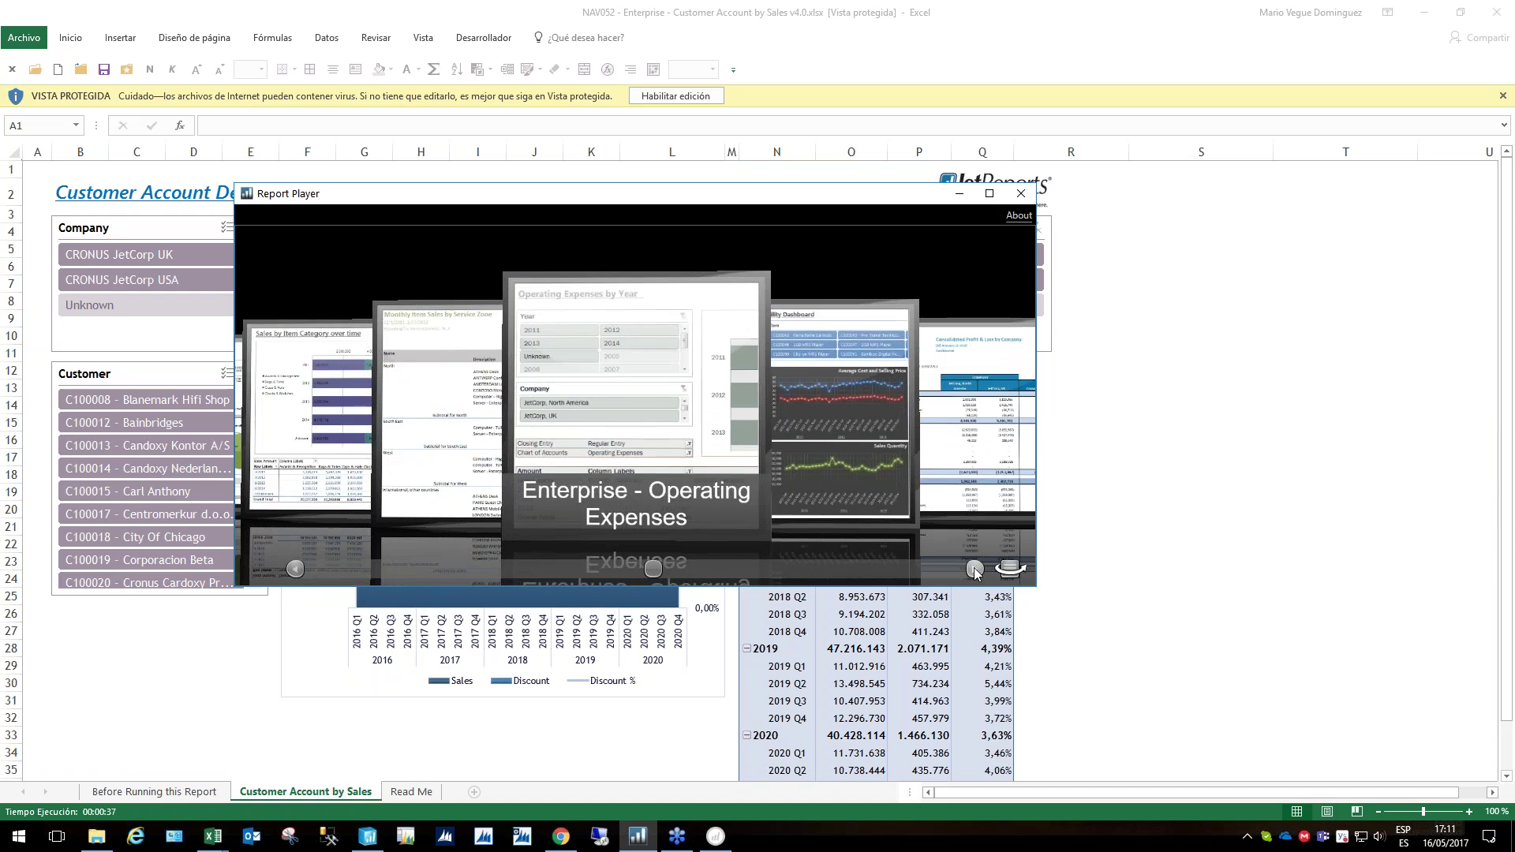
pyautogui.click(975, 569)
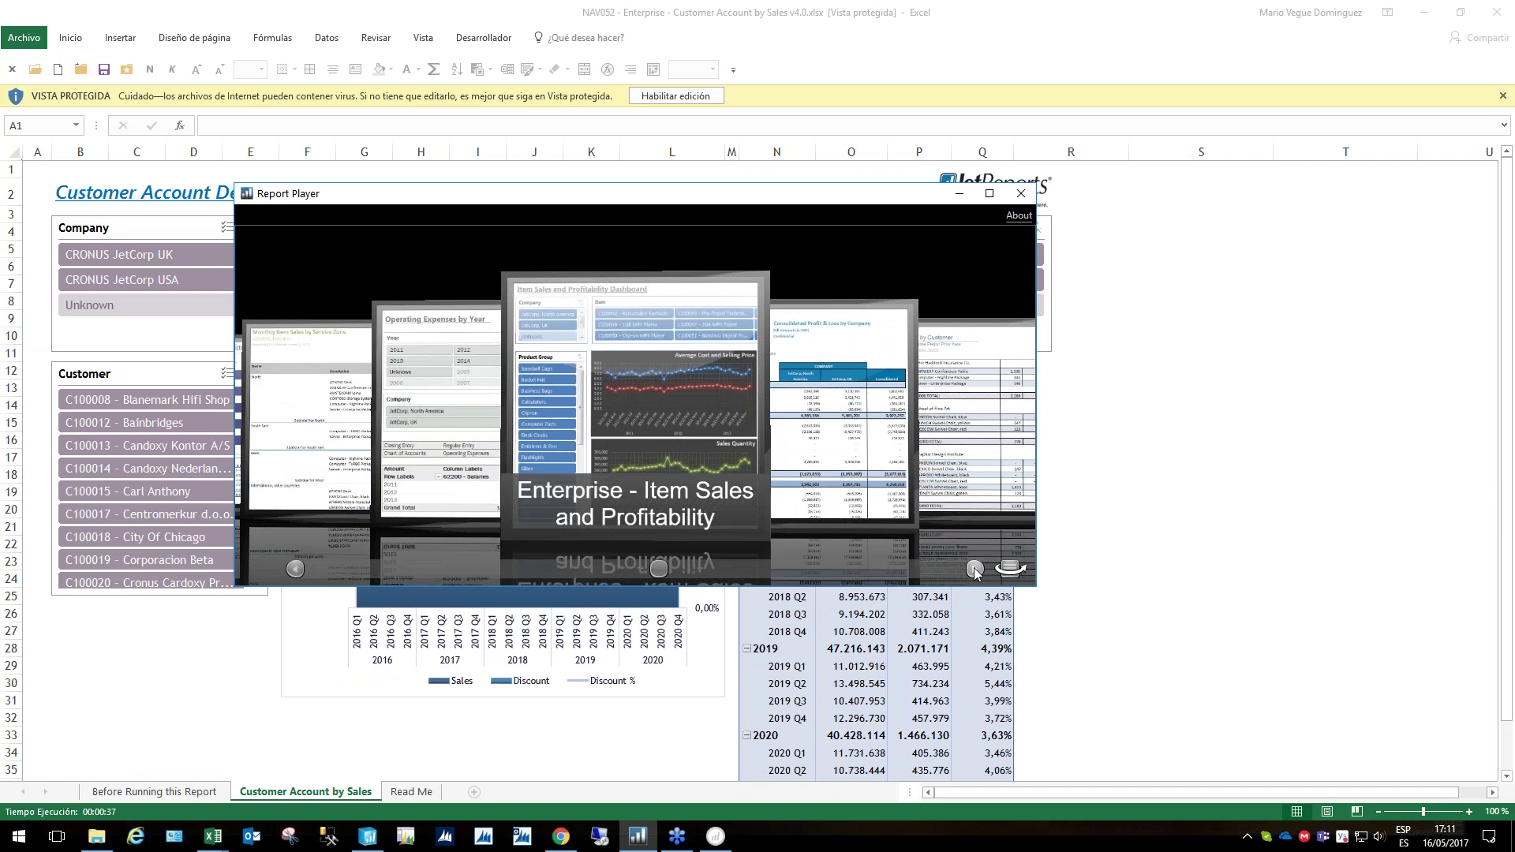
pyautogui.click(634, 423)
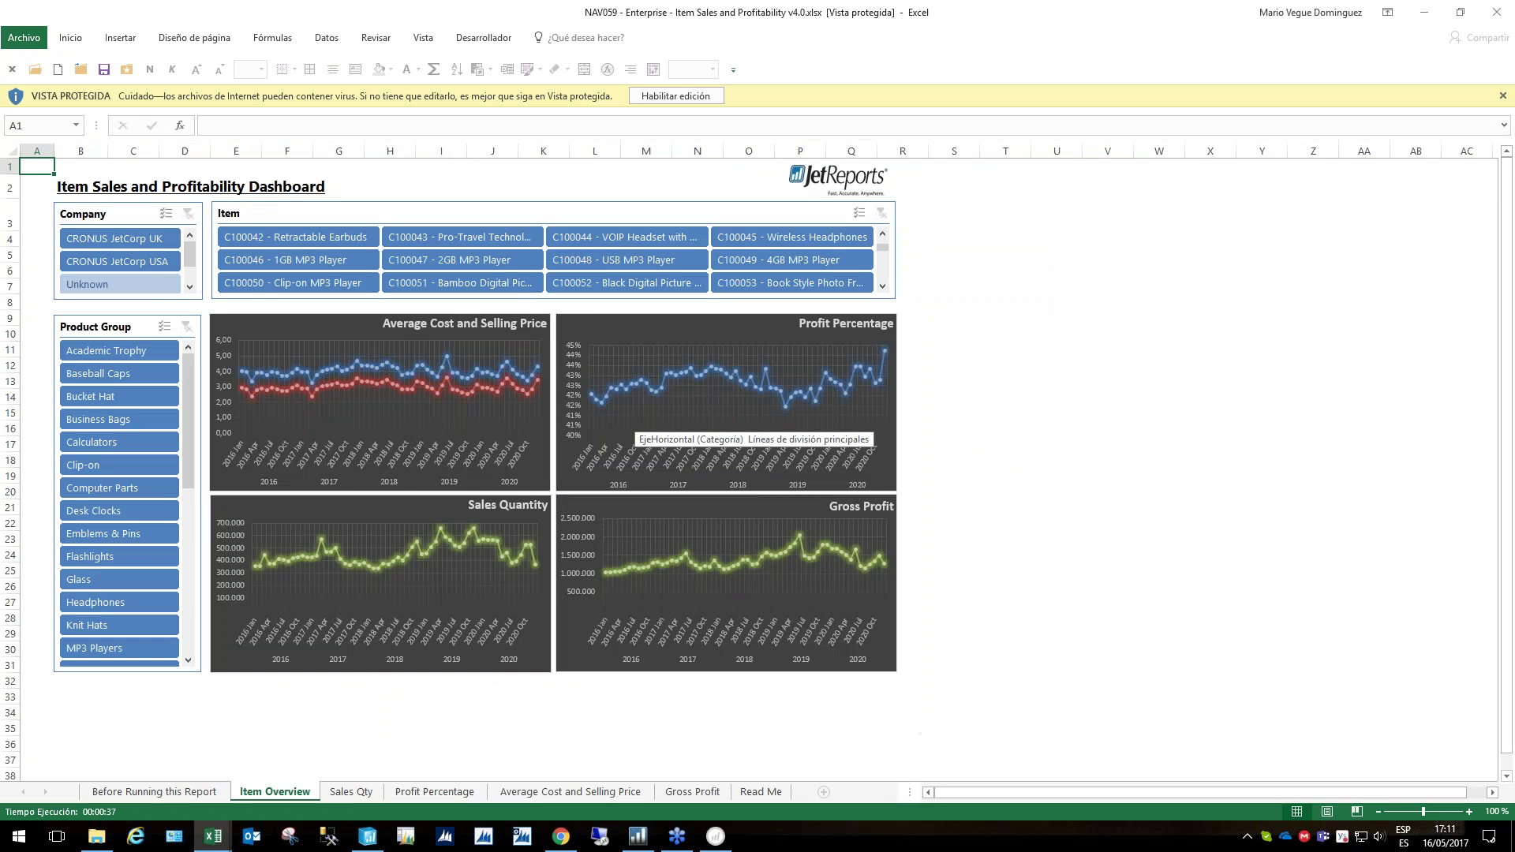
# Zoom the dashboard, then create a new blank workbook, Libro11
pyautogui.keyDown('ctrl'); pyautogui.scroll(1, 634, 426); pyautogui.keyUp('ctrl')
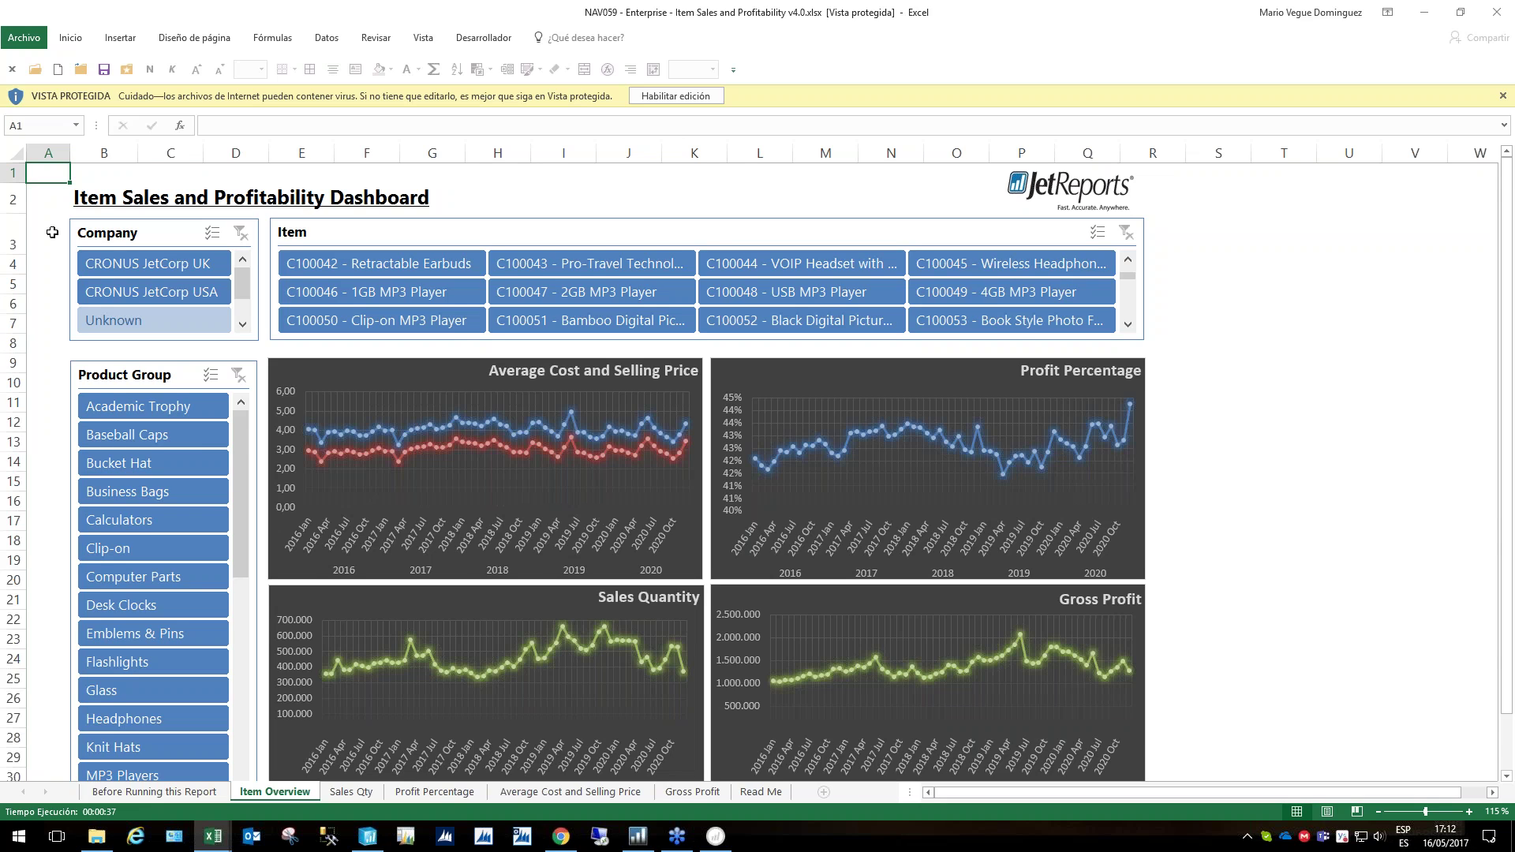
pyautogui.click(59, 69)
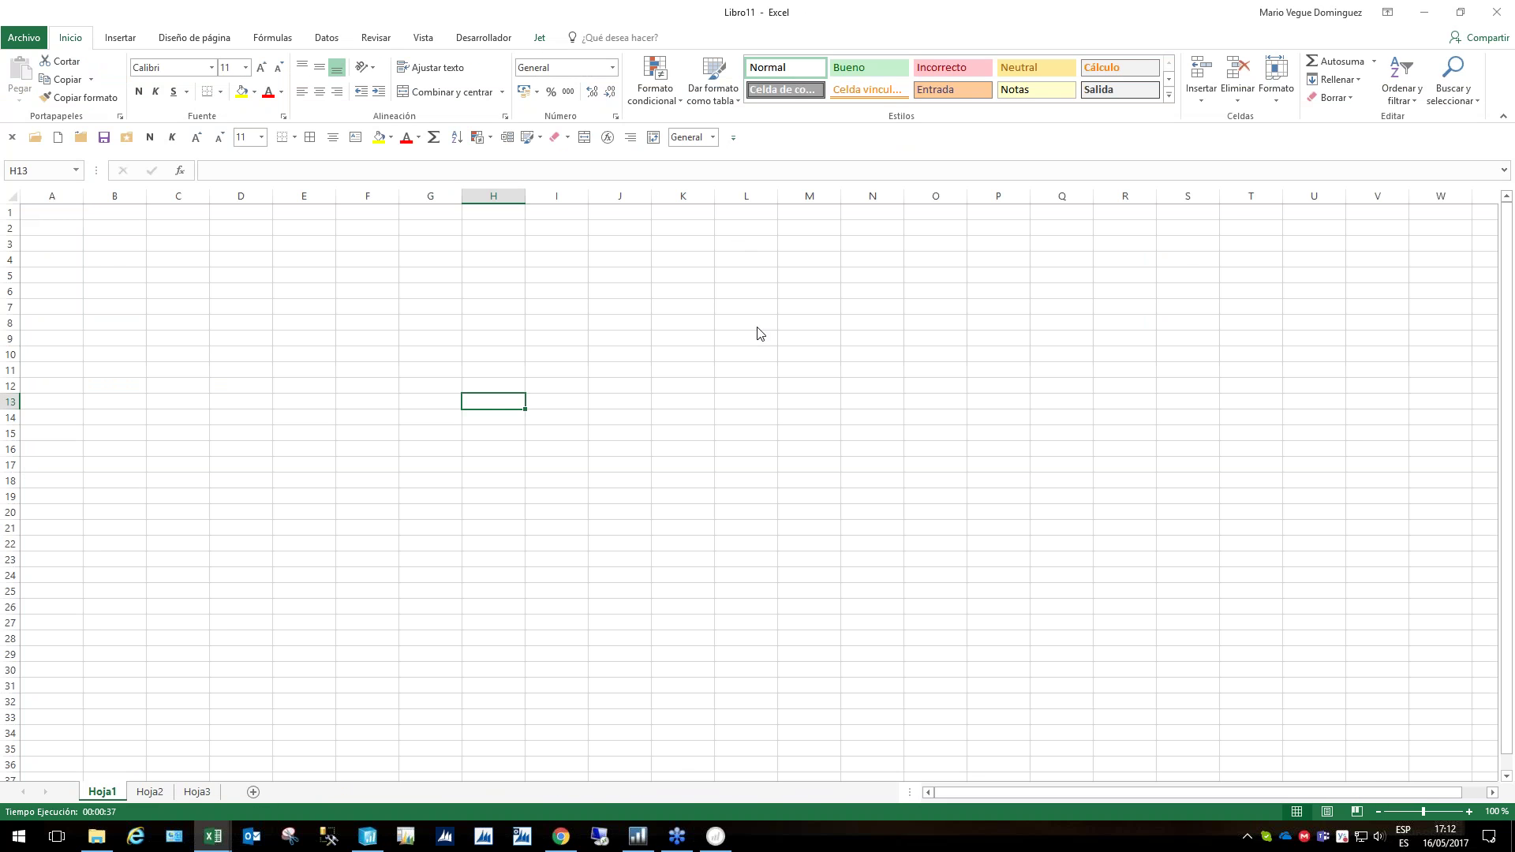
# In Jet Explorador, load the Cliente table and select the Nº and Nombre fields
pyautogui.click(414, 79)
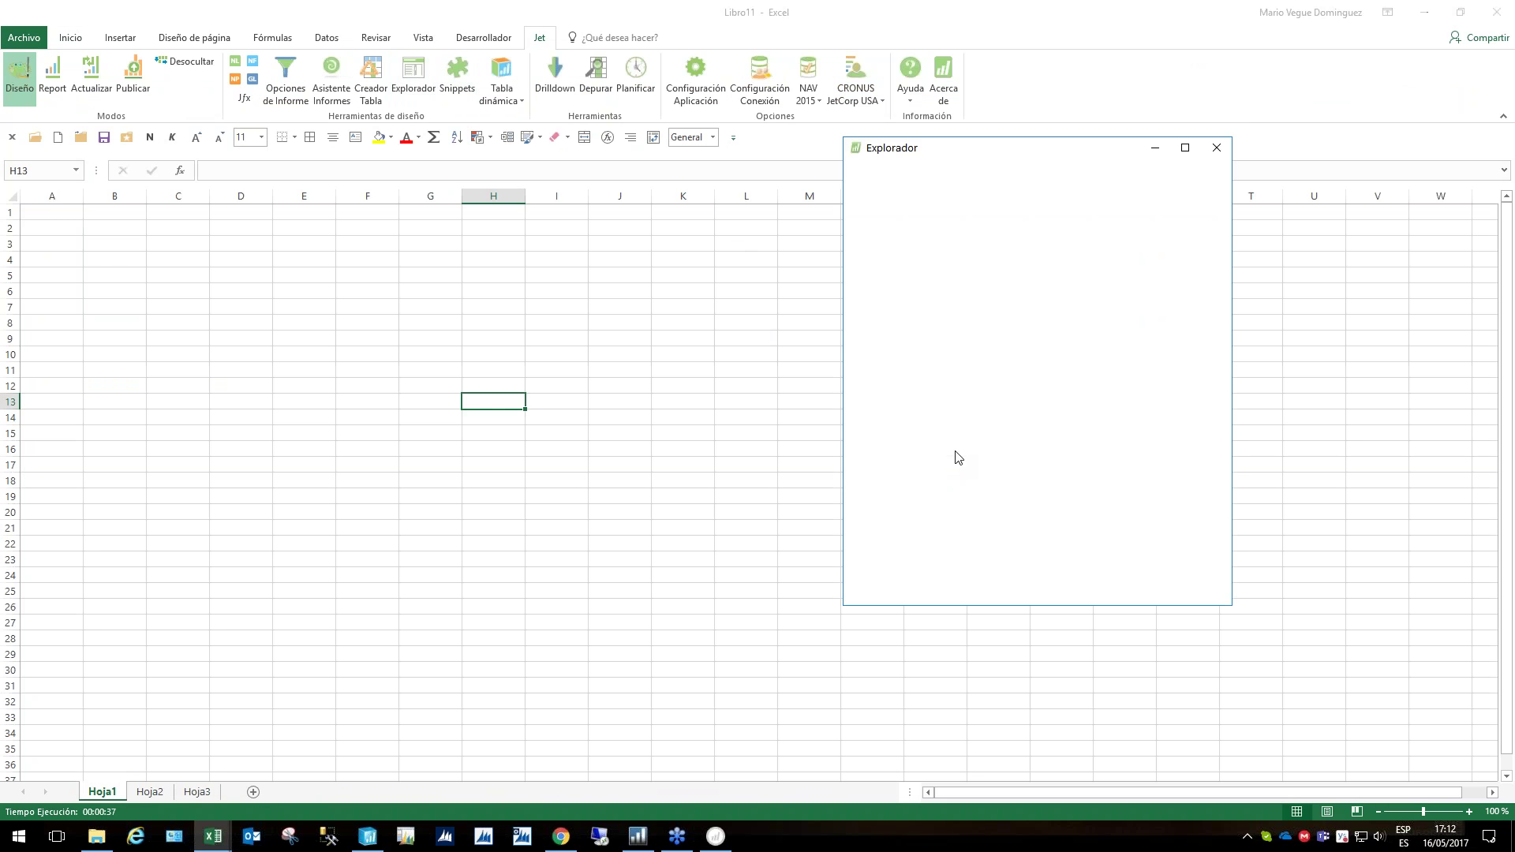
pyautogui.click(867, 205)
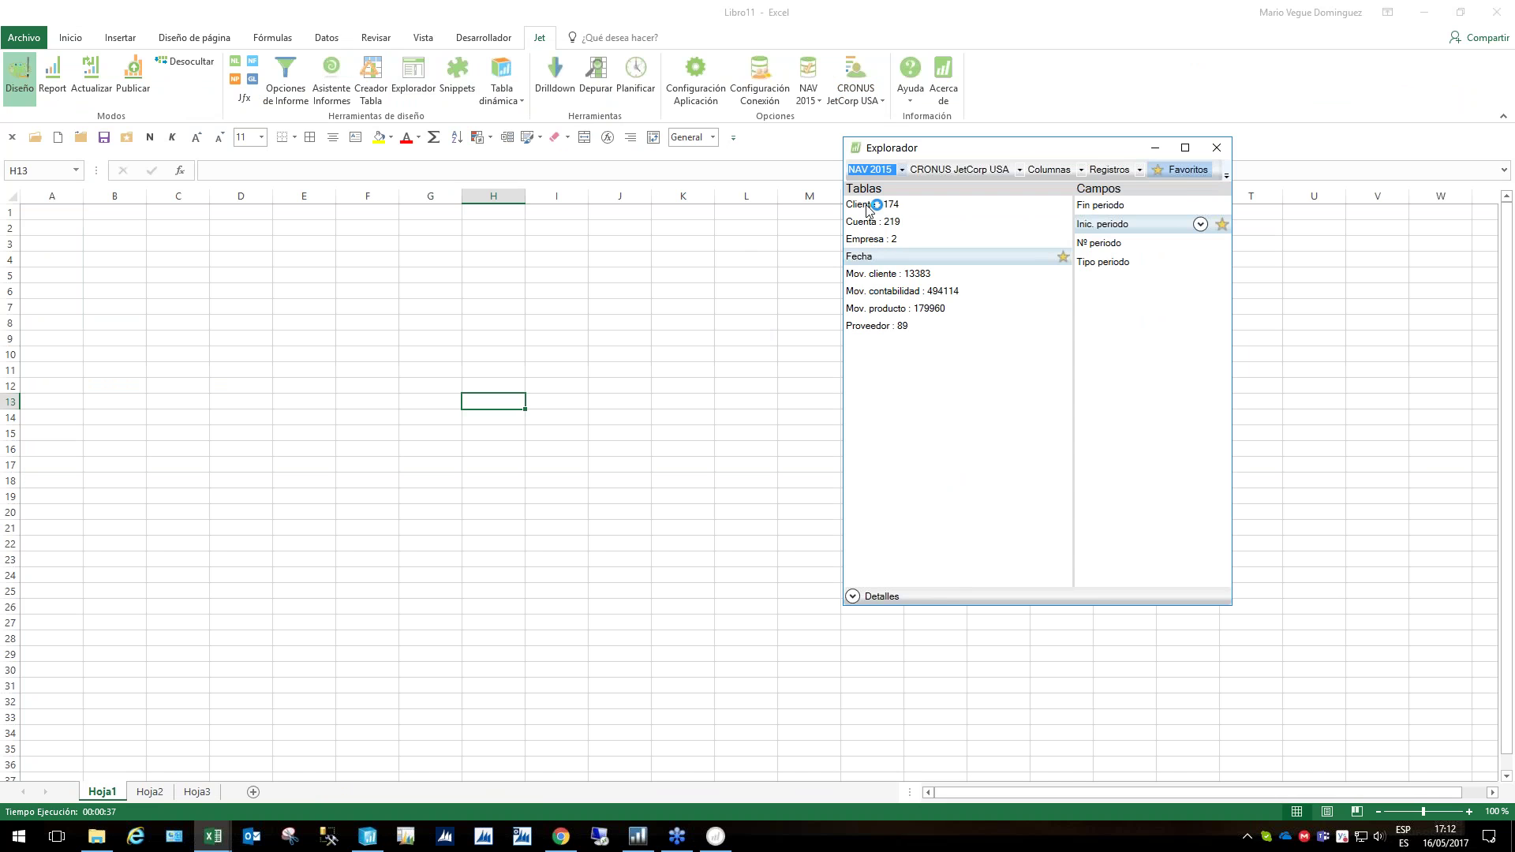
pyautogui.click(1115, 281)
pyautogui.press('n')
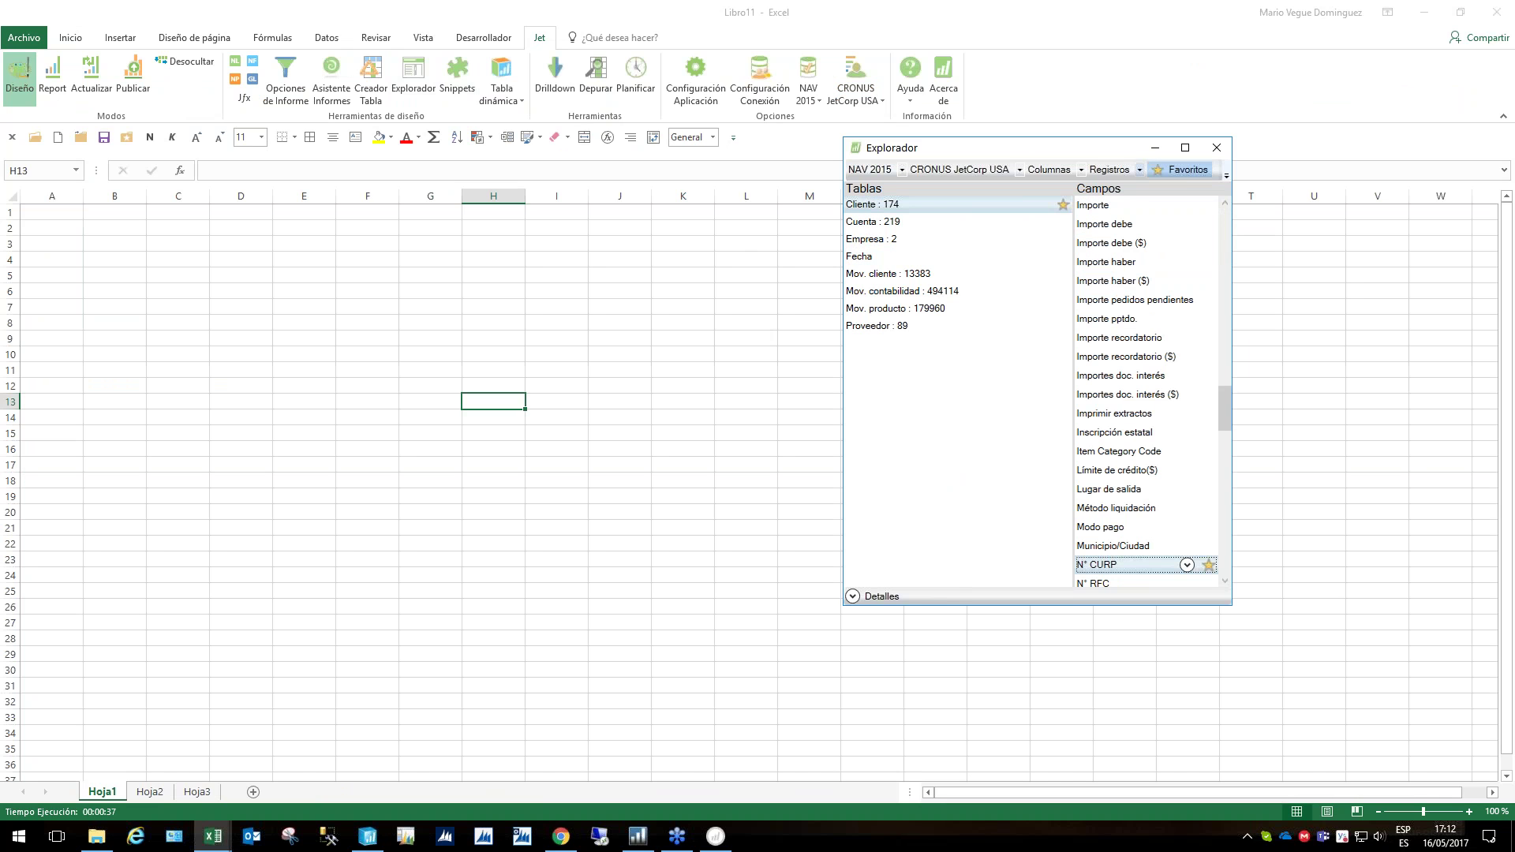
pyautogui.scroll(-3, 1204, 411)
pyautogui.scroll(-2, 1168, 378)
pyautogui.click(1097, 319)
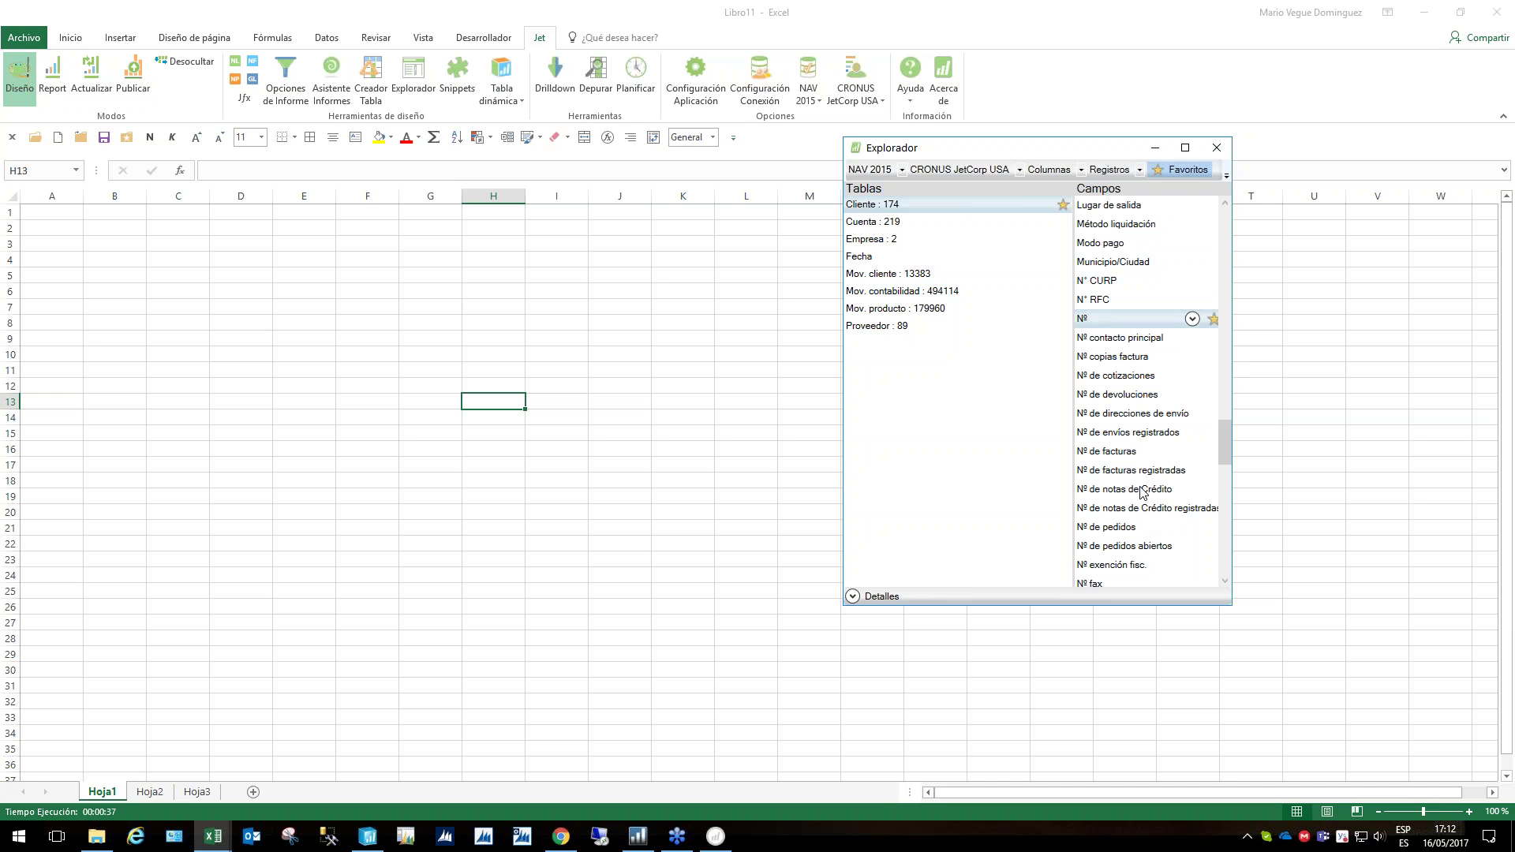
pyautogui.scroll(-1, 1143, 492)
pyautogui.scroll(-1, 1142, 492)
pyautogui.click(1103, 470)
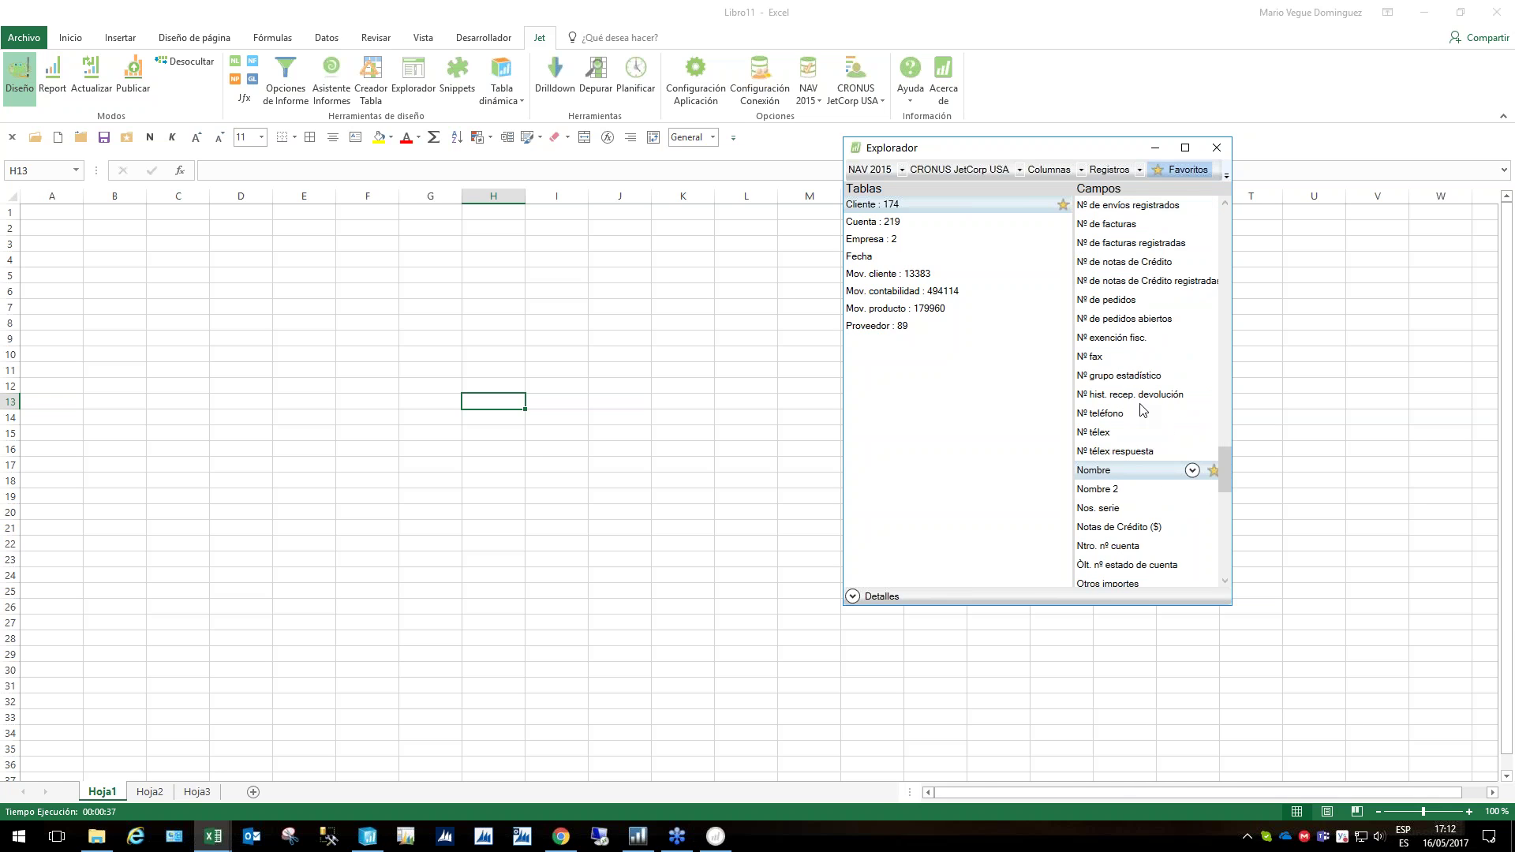
# Add the Ventas ($) field and place it into column E as a test
pyautogui.scroll(-2, 1142, 410)
pyautogui.scroll(-1, 1142, 409)
pyautogui.scroll(-4, 1141, 410)
pyautogui.scroll(-4, 1140, 408)
pyautogui.scroll(-1, 1141, 407)
pyautogui.click(1103, 533)
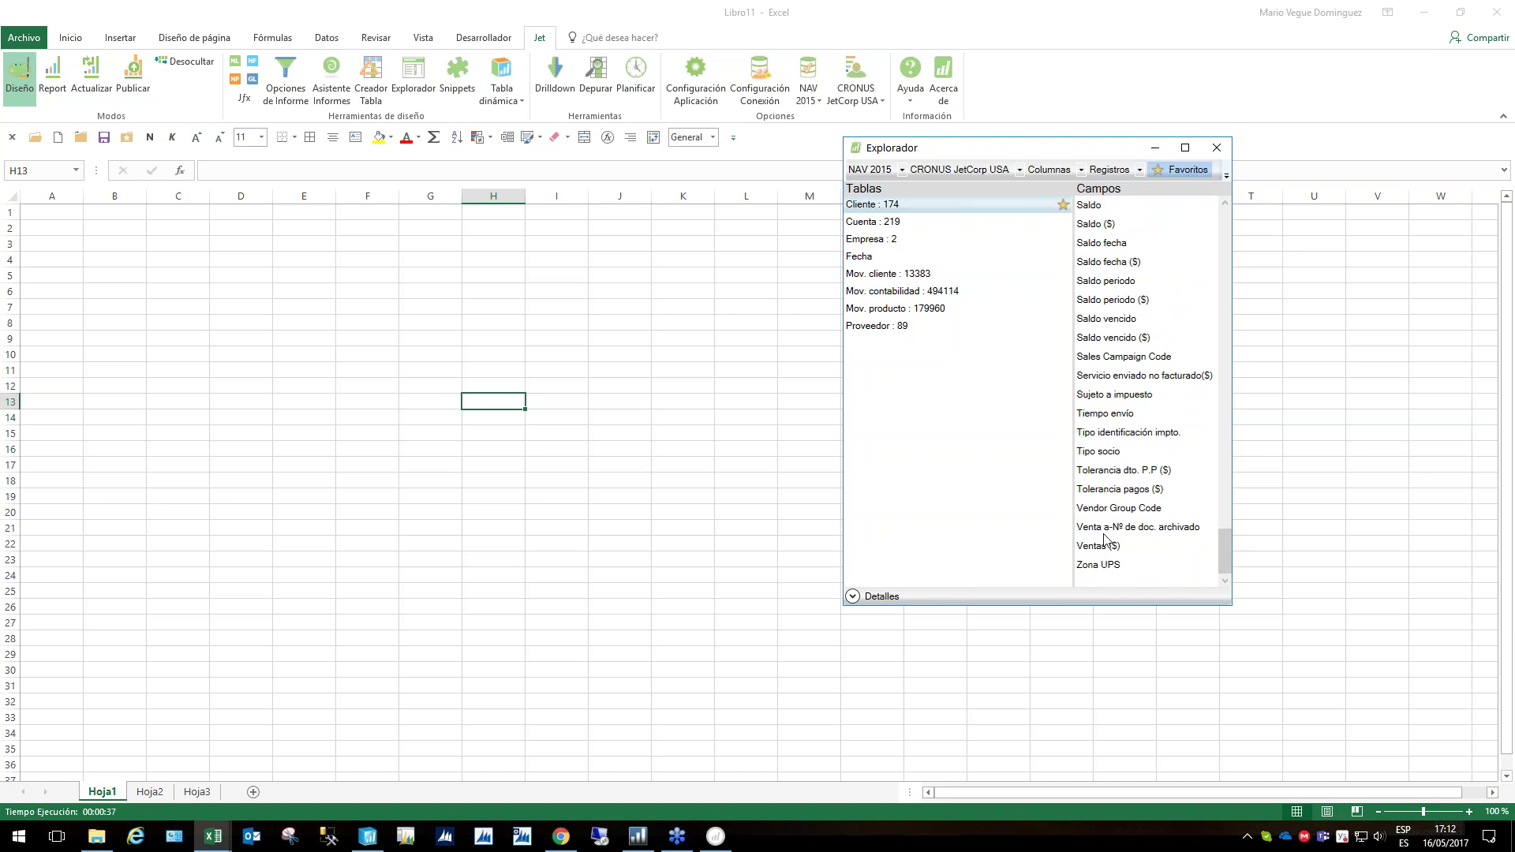
pyautogui.moveTo(1103, 548); pyautogui.dragTo(315, 403)
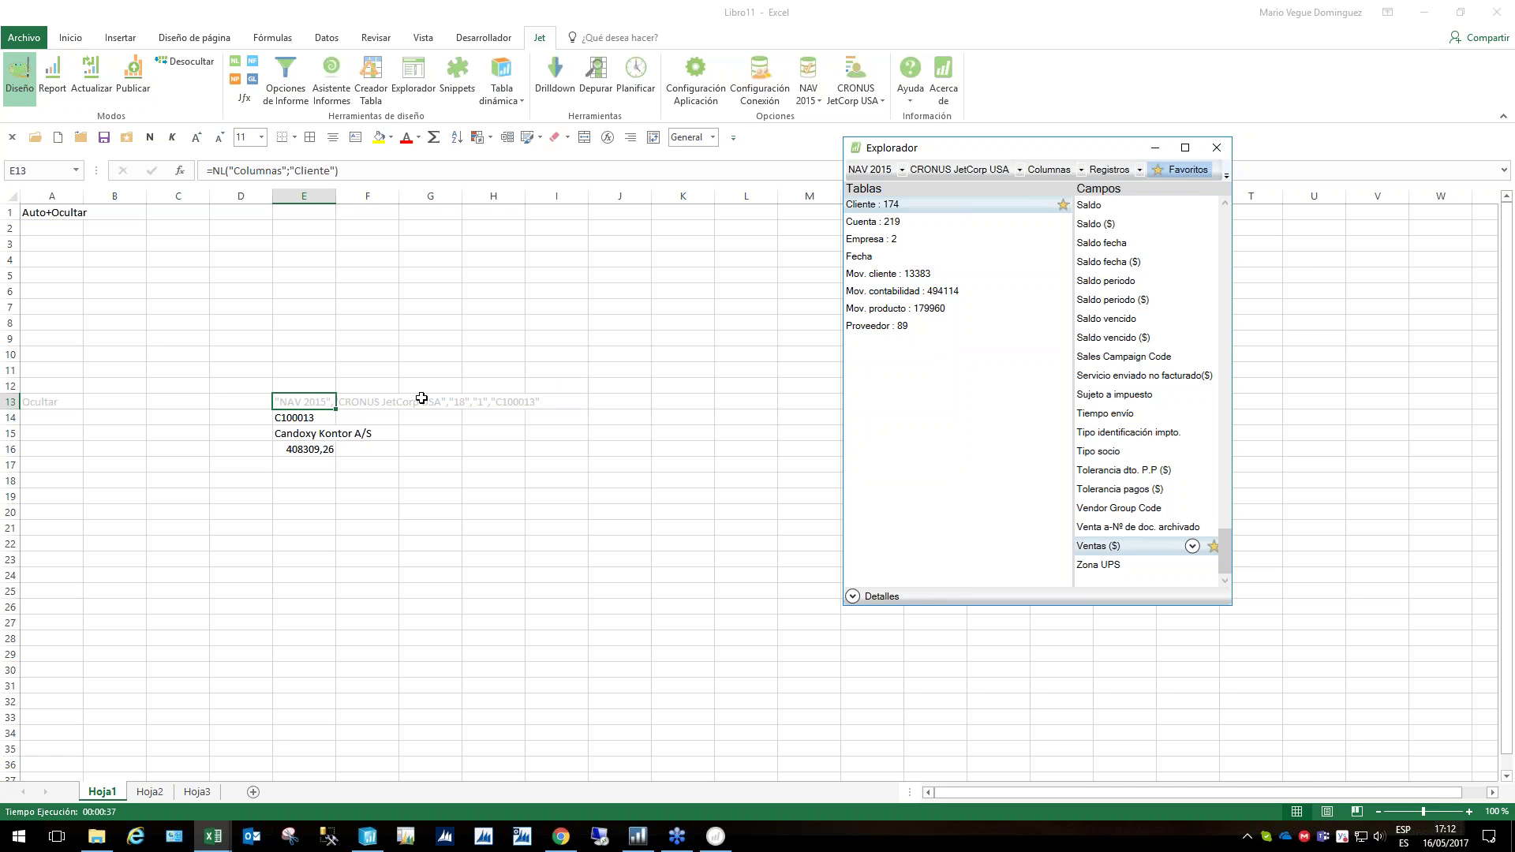
# Clear column E, switch insertion to Filas, and insert Nº, Nombre, Ventas ($) at F11
pyautogui.click(303, 195)
pyautogui.rightClick(303, 195)
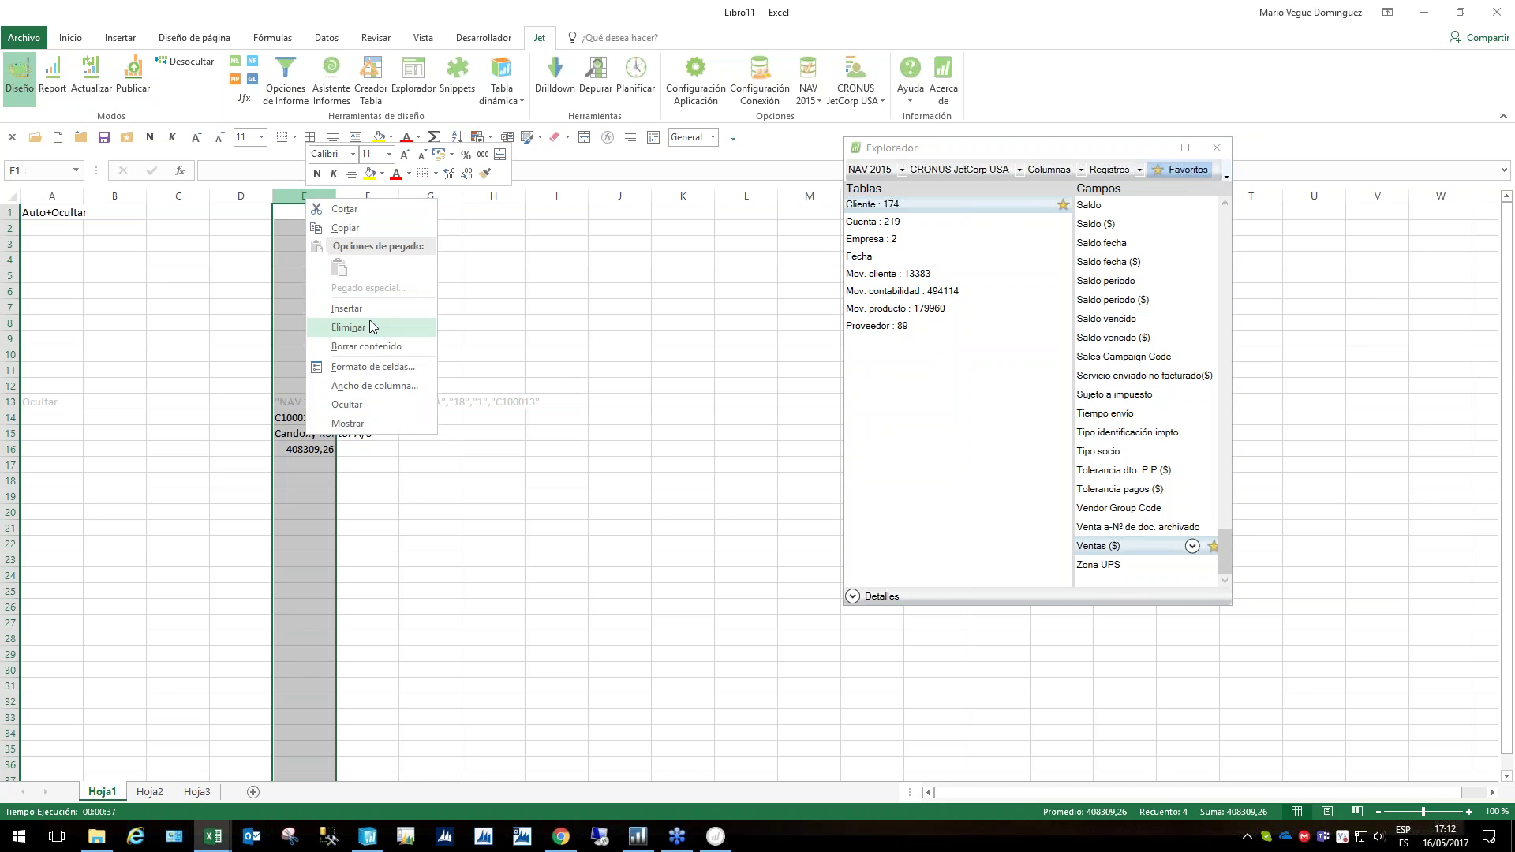
pyautogui.click(355, 328)
pyautogui.click(1074, 170)
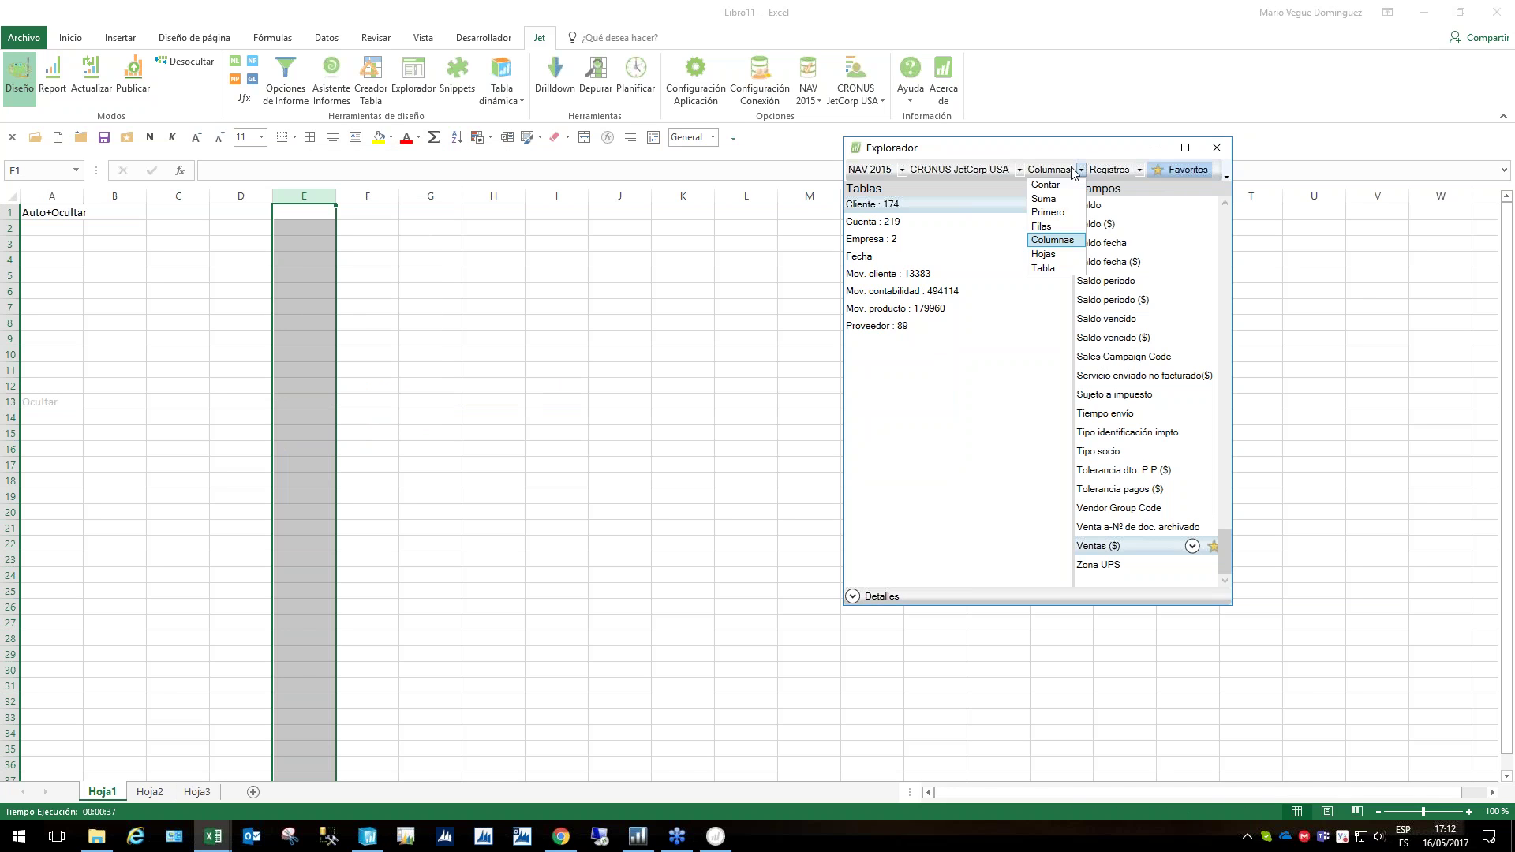
pyautogui.click(1056, 228)
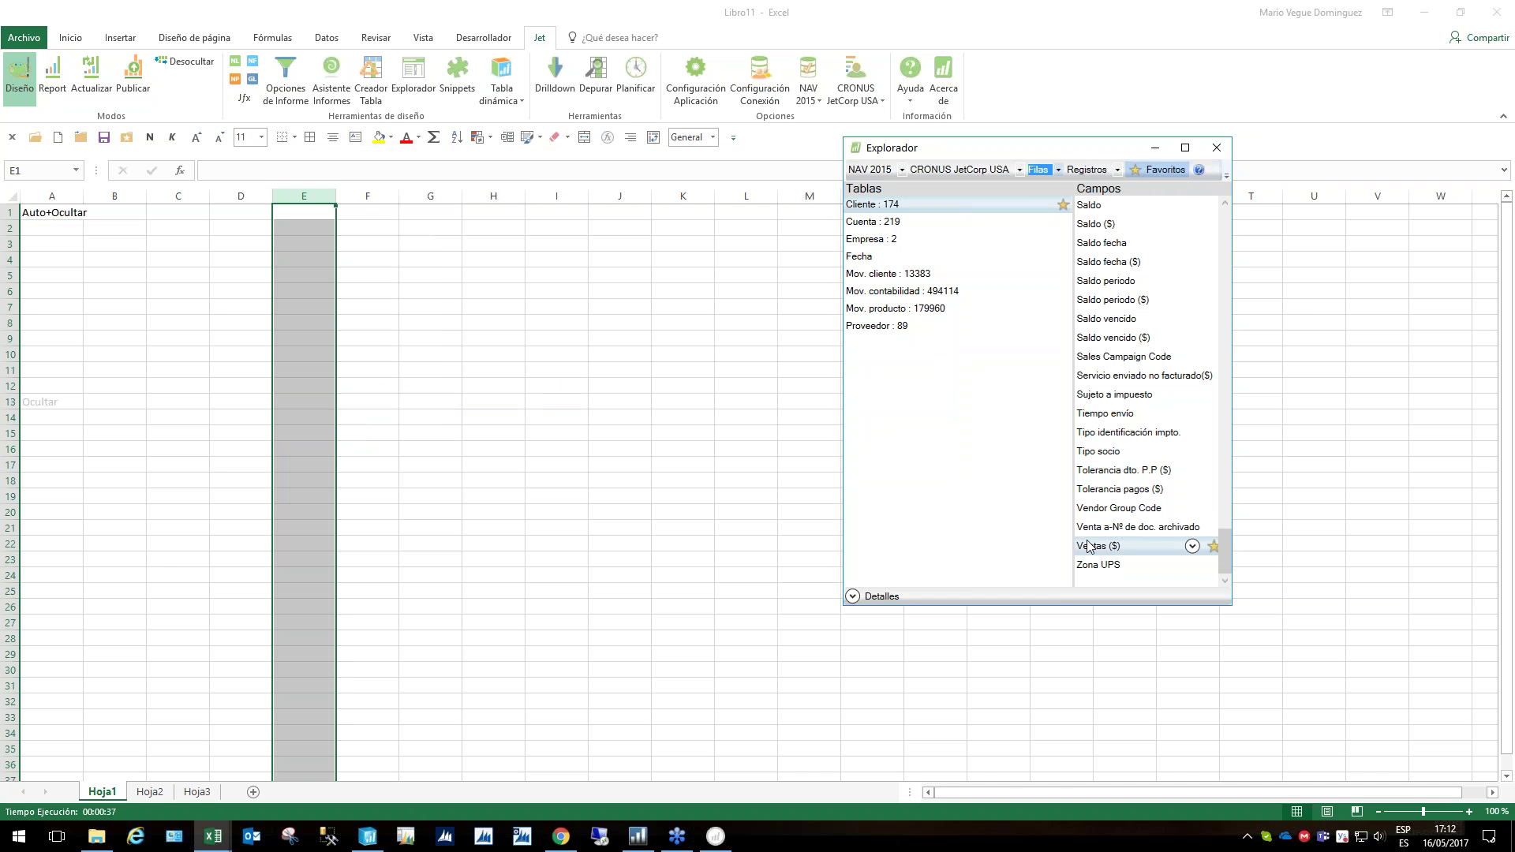
pyautogui.moveTo(1089, 546); pyautogui.dragTo(389, 378)
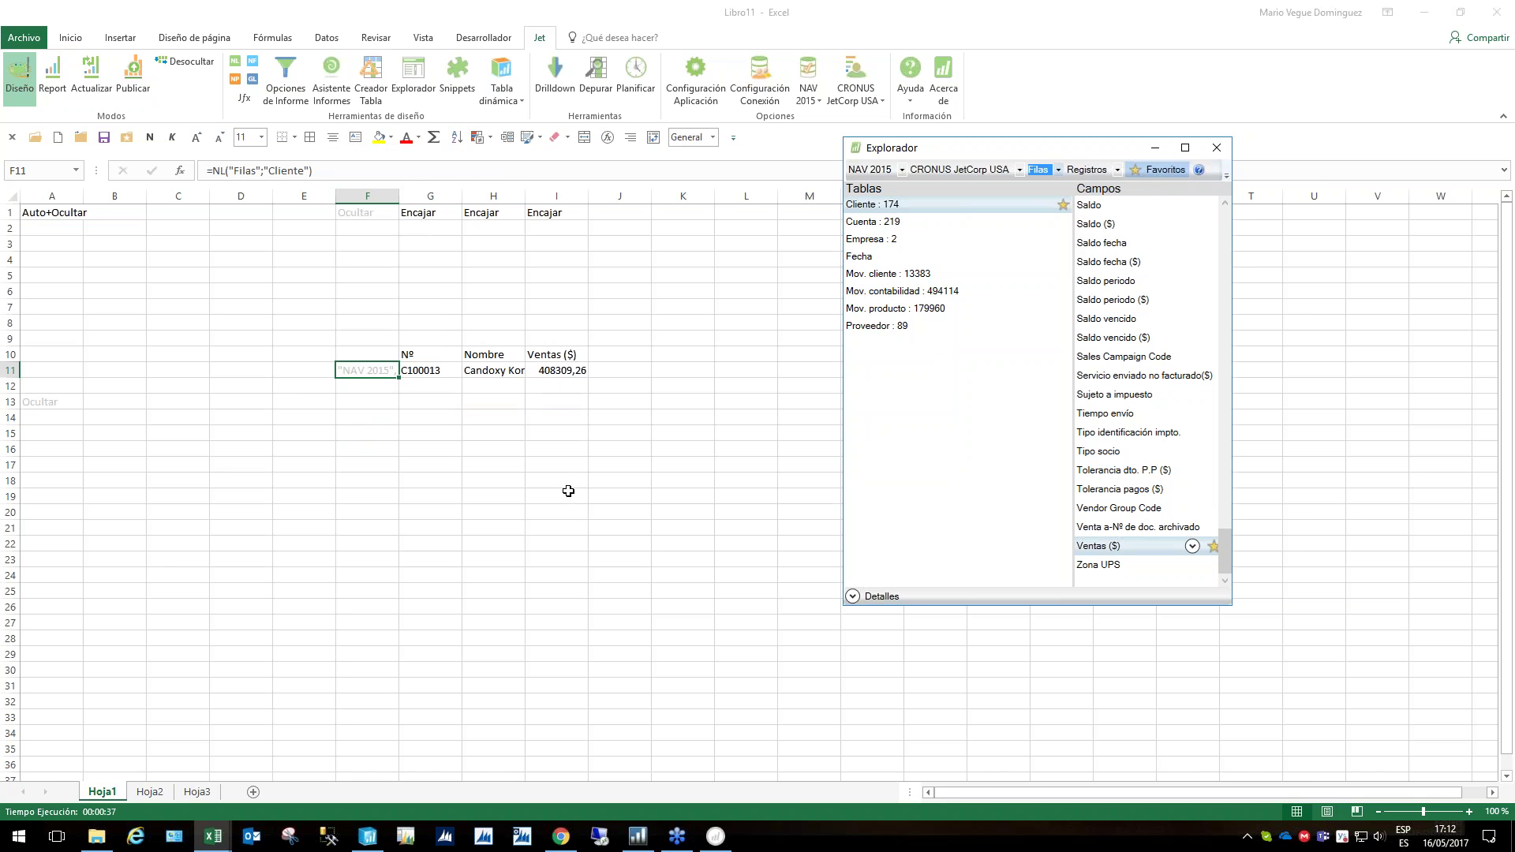
# Run the report to list every customer's number, name and sales
pyautogui.click(52, 75)
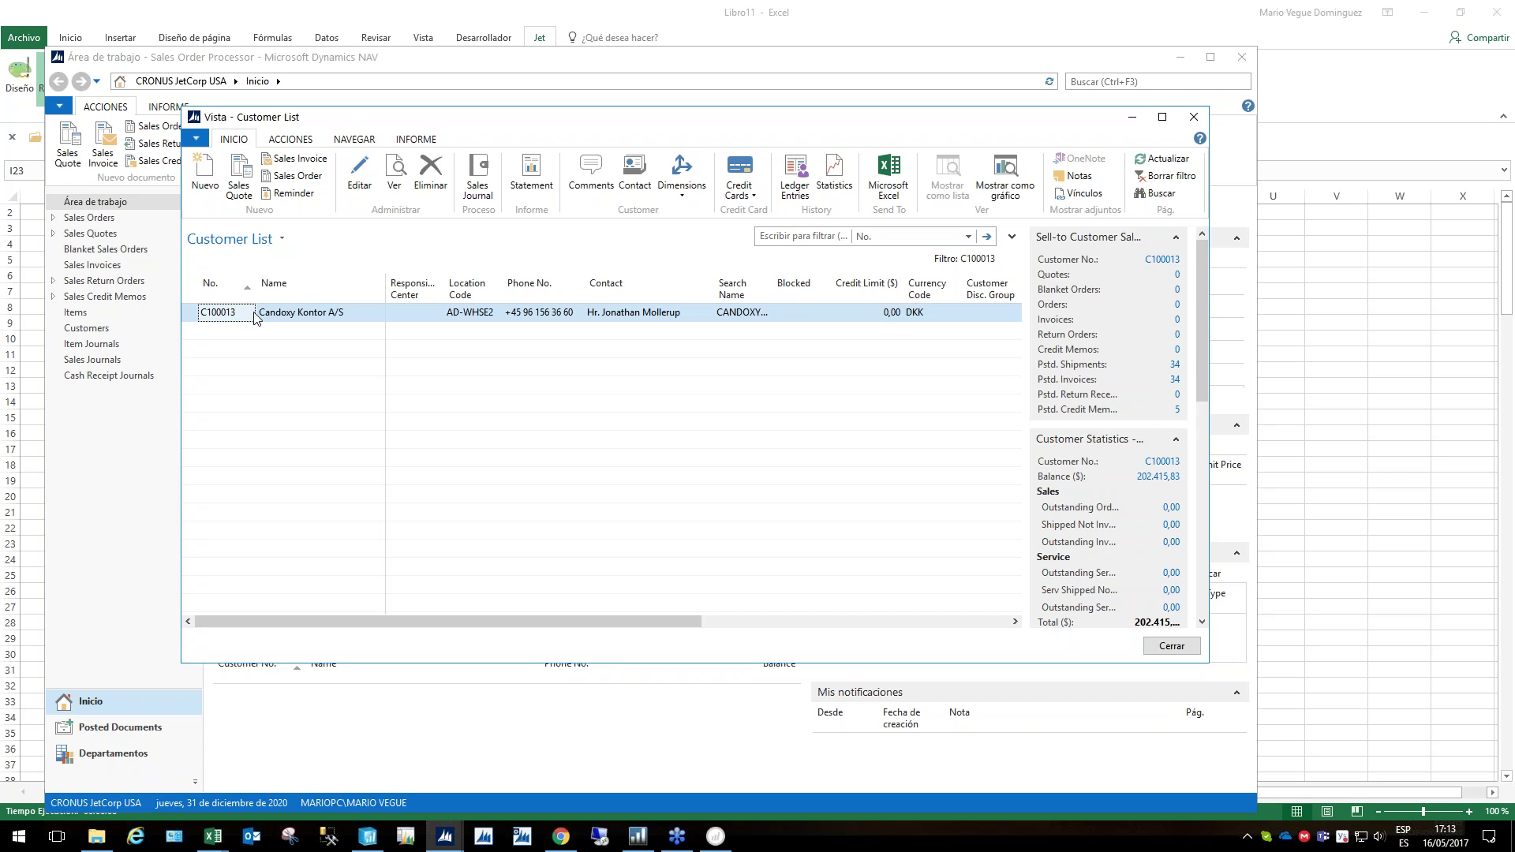
# Drill into City Of Chicago's sales in Dynamics NAV, then close the Customer List window
pyautogui.hotkey('alt', 'Tab')
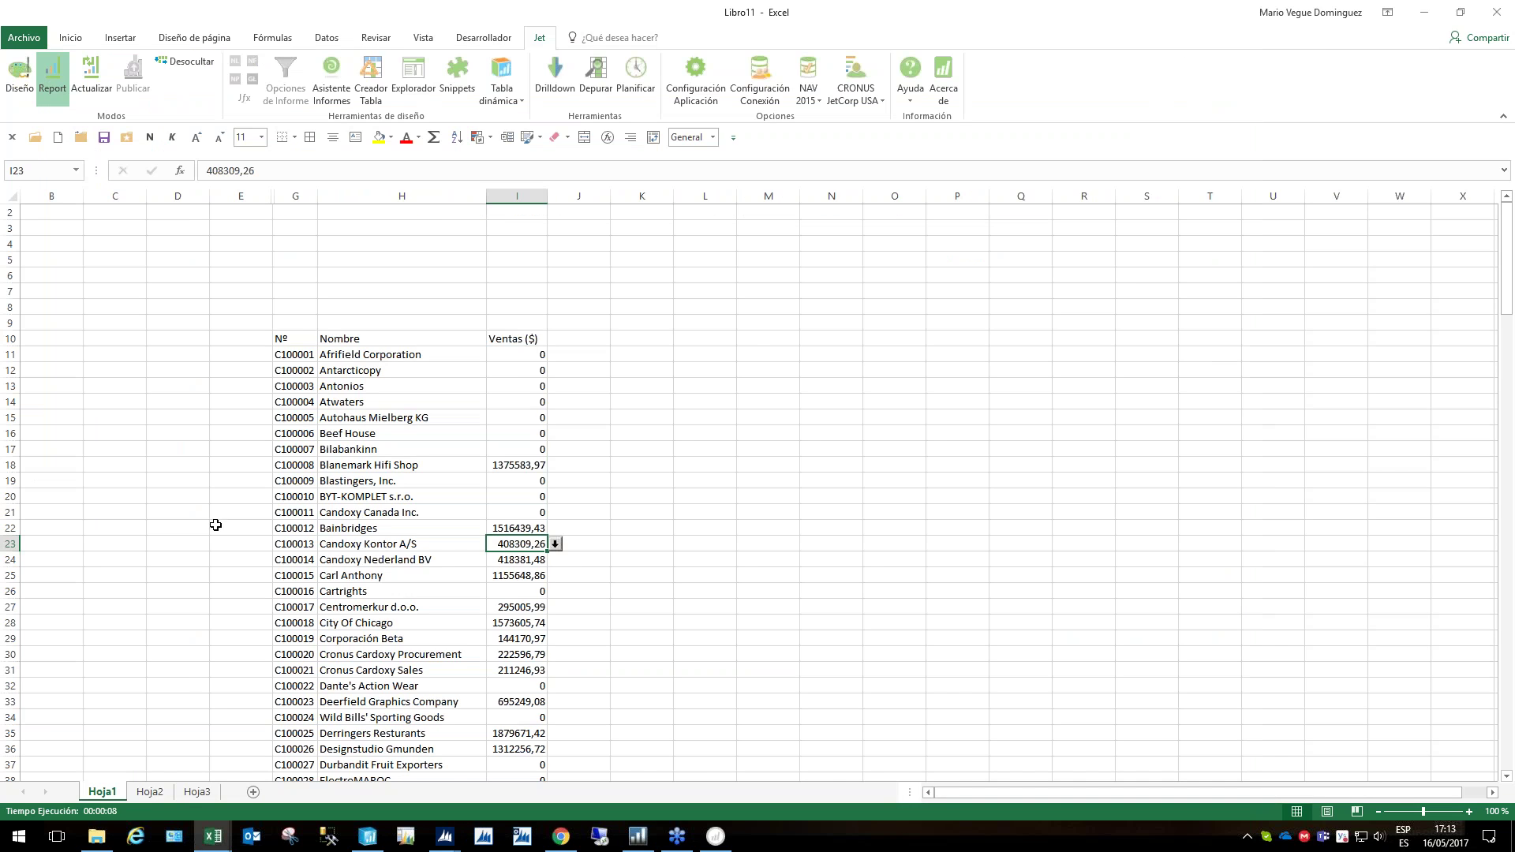
pyautogui.click(517, 619)
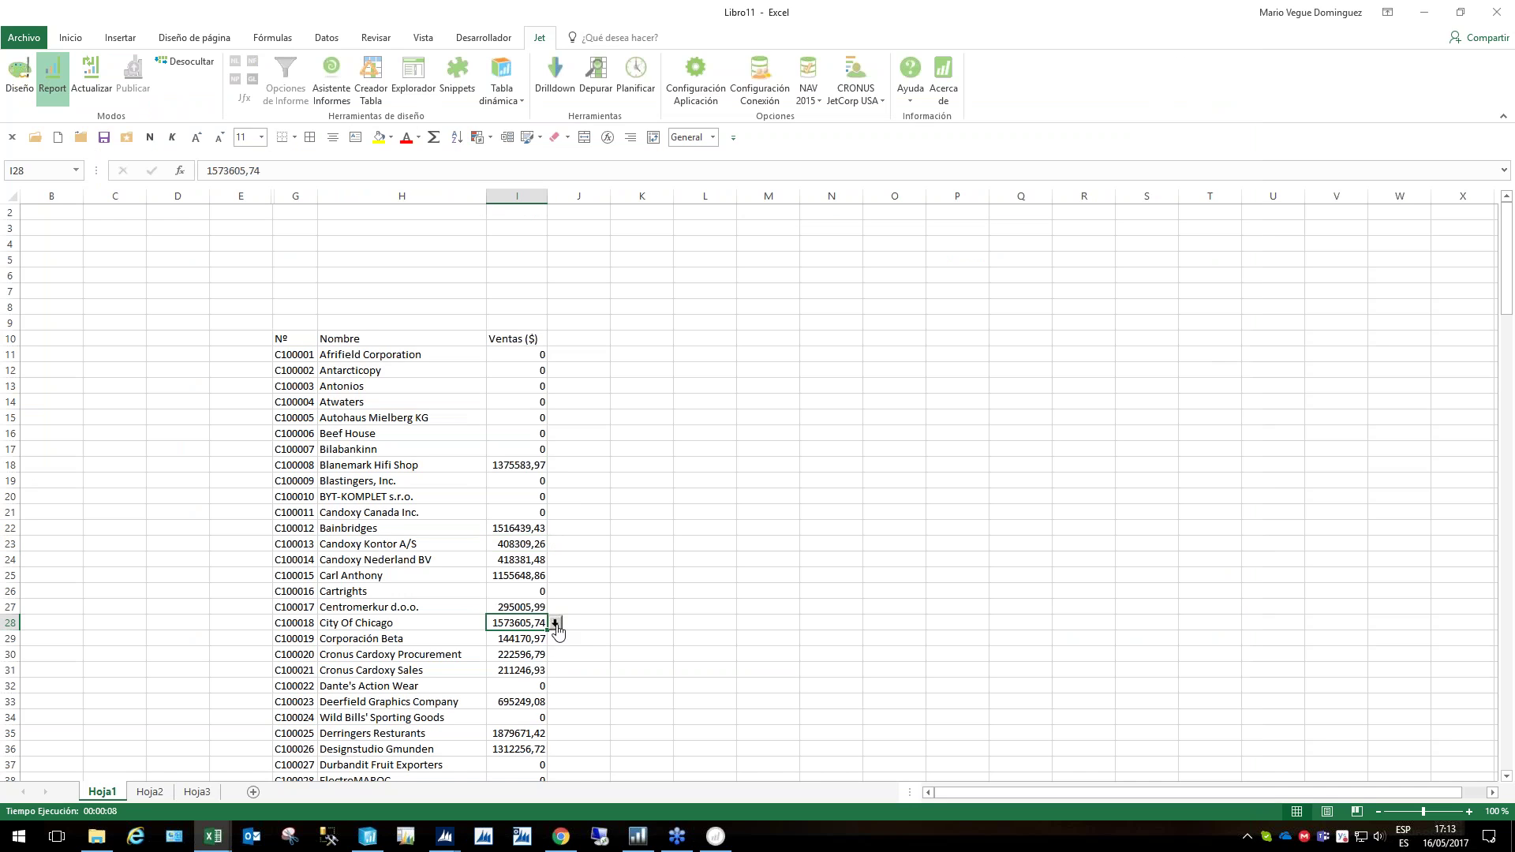
pyautogui.click(556, 624)
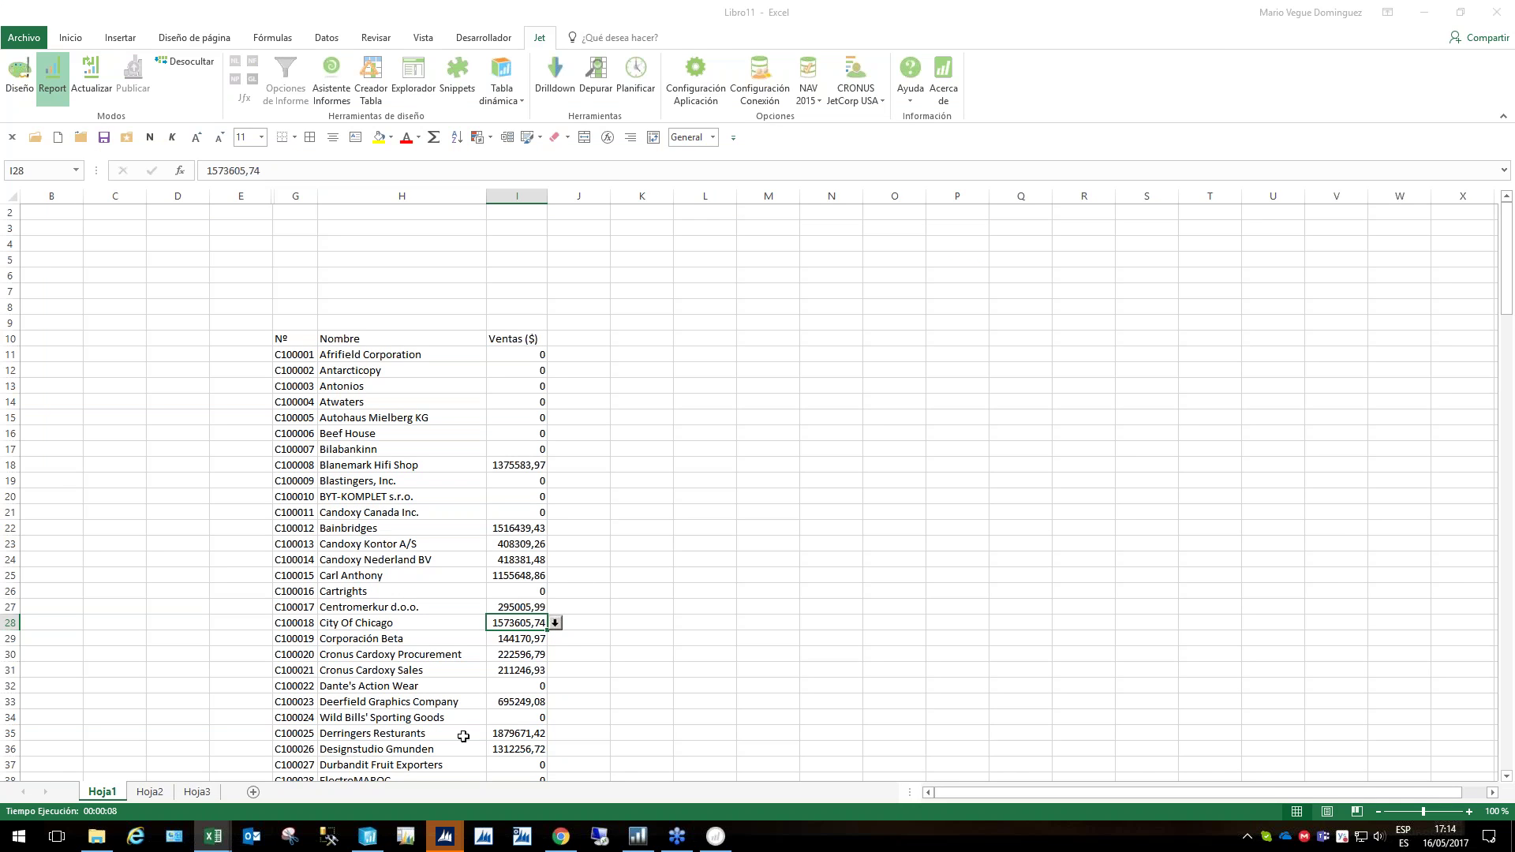
pyautogui.moveTo(445, 837)
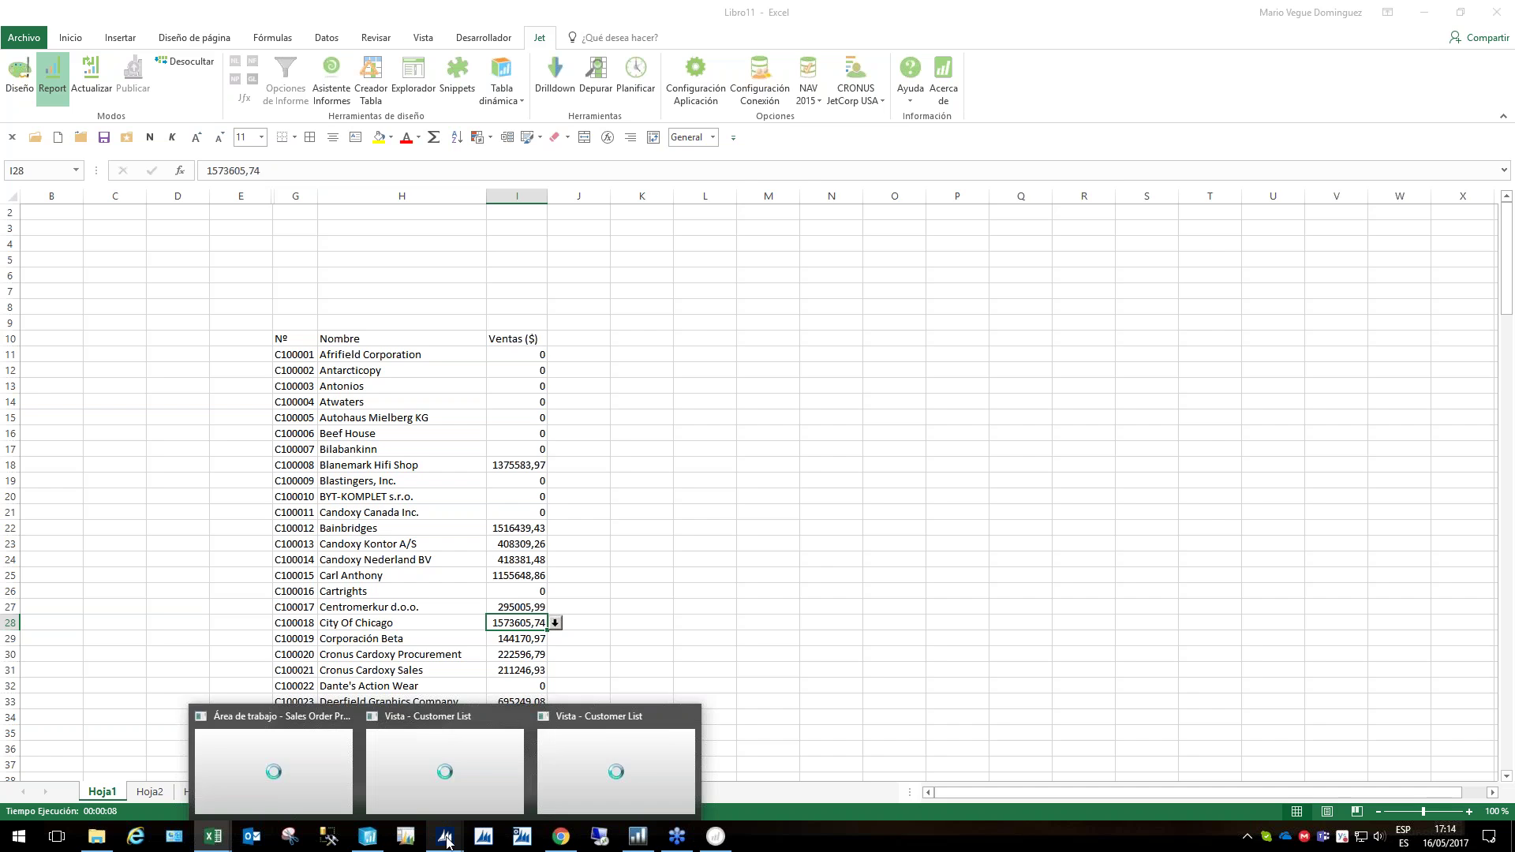
pyautogui.click(445, 769)
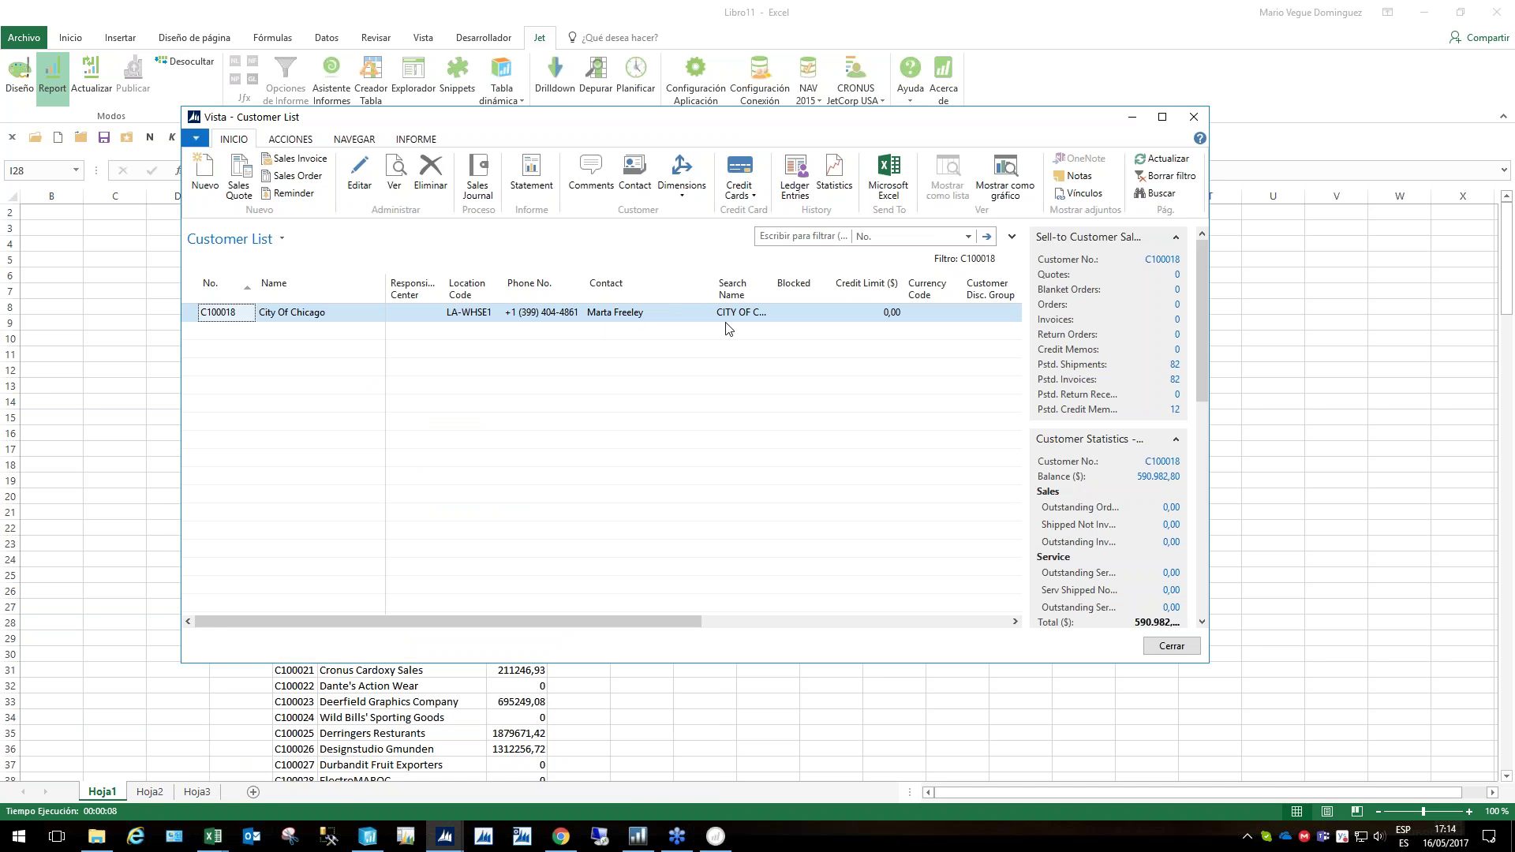
pyautogui.click(1195, 118)
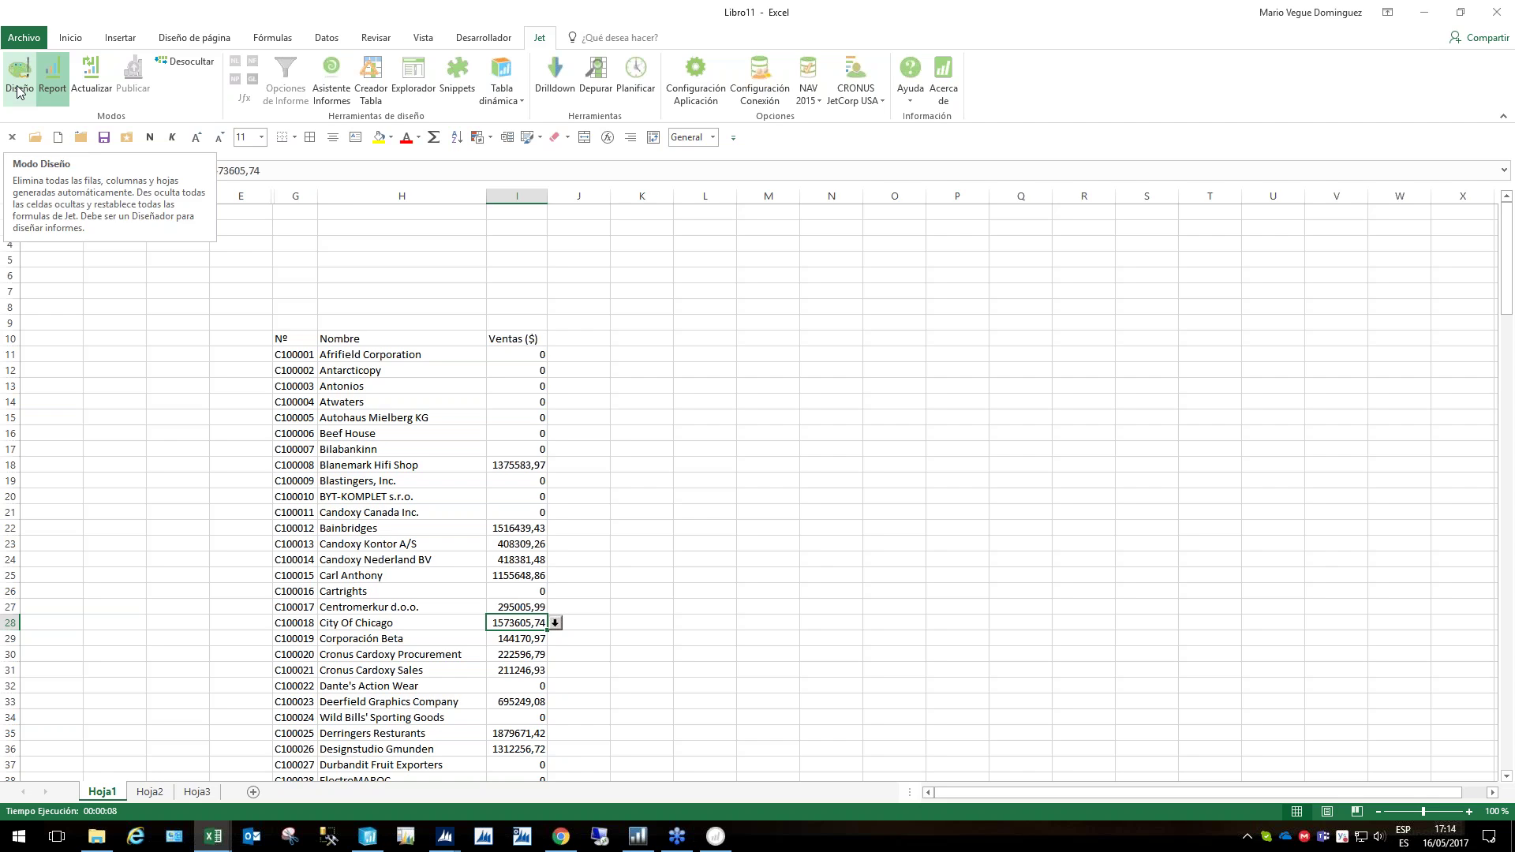
# Return to design mode and give sales cell I11 the Contabilidad accounting format
pyautogui.click(19, 91)
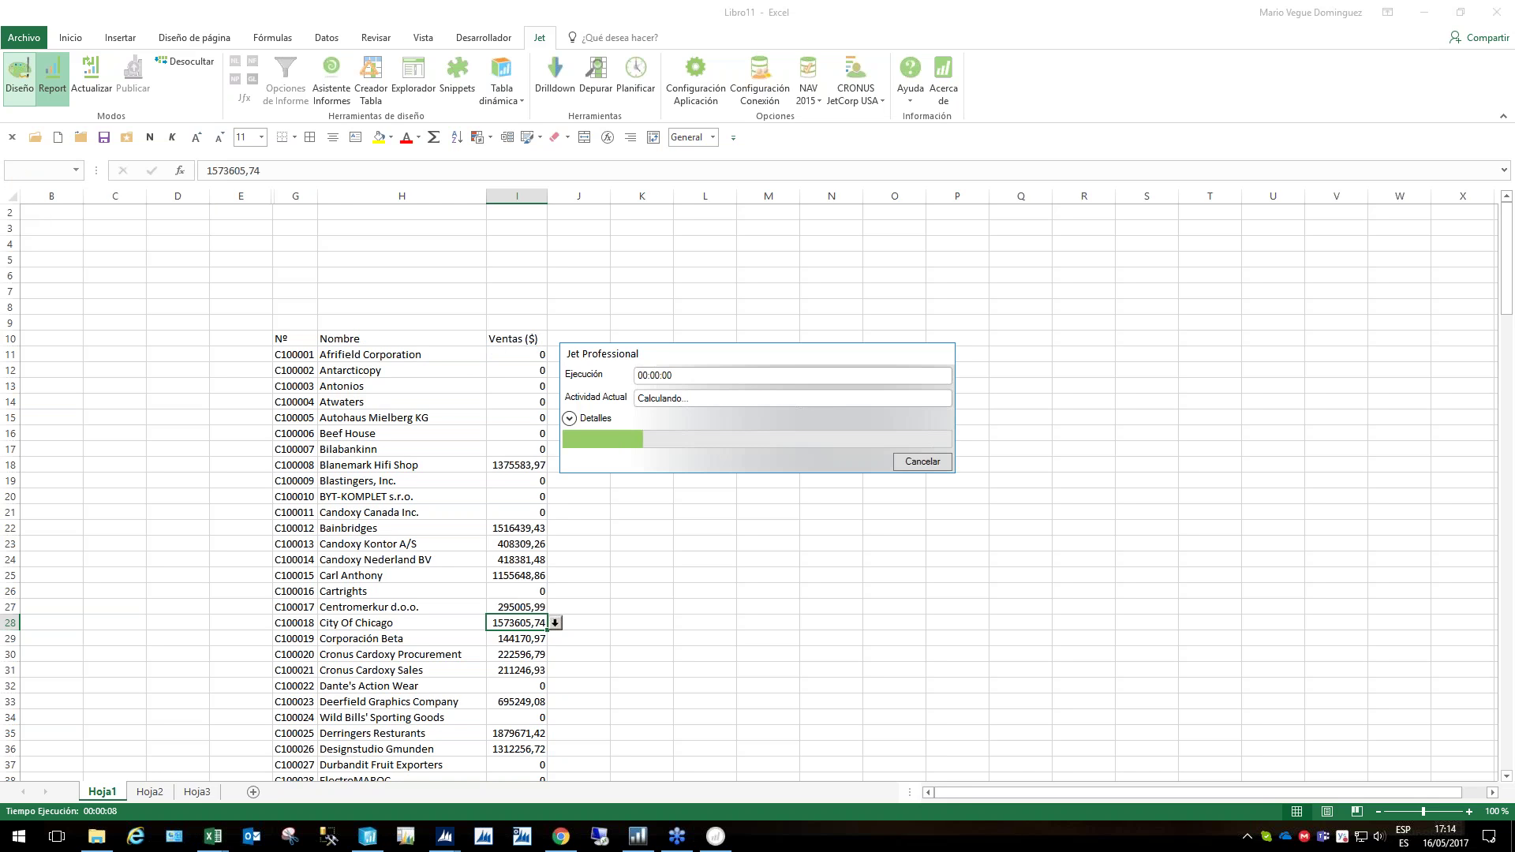
pyautogui.rightClick(645, 370)
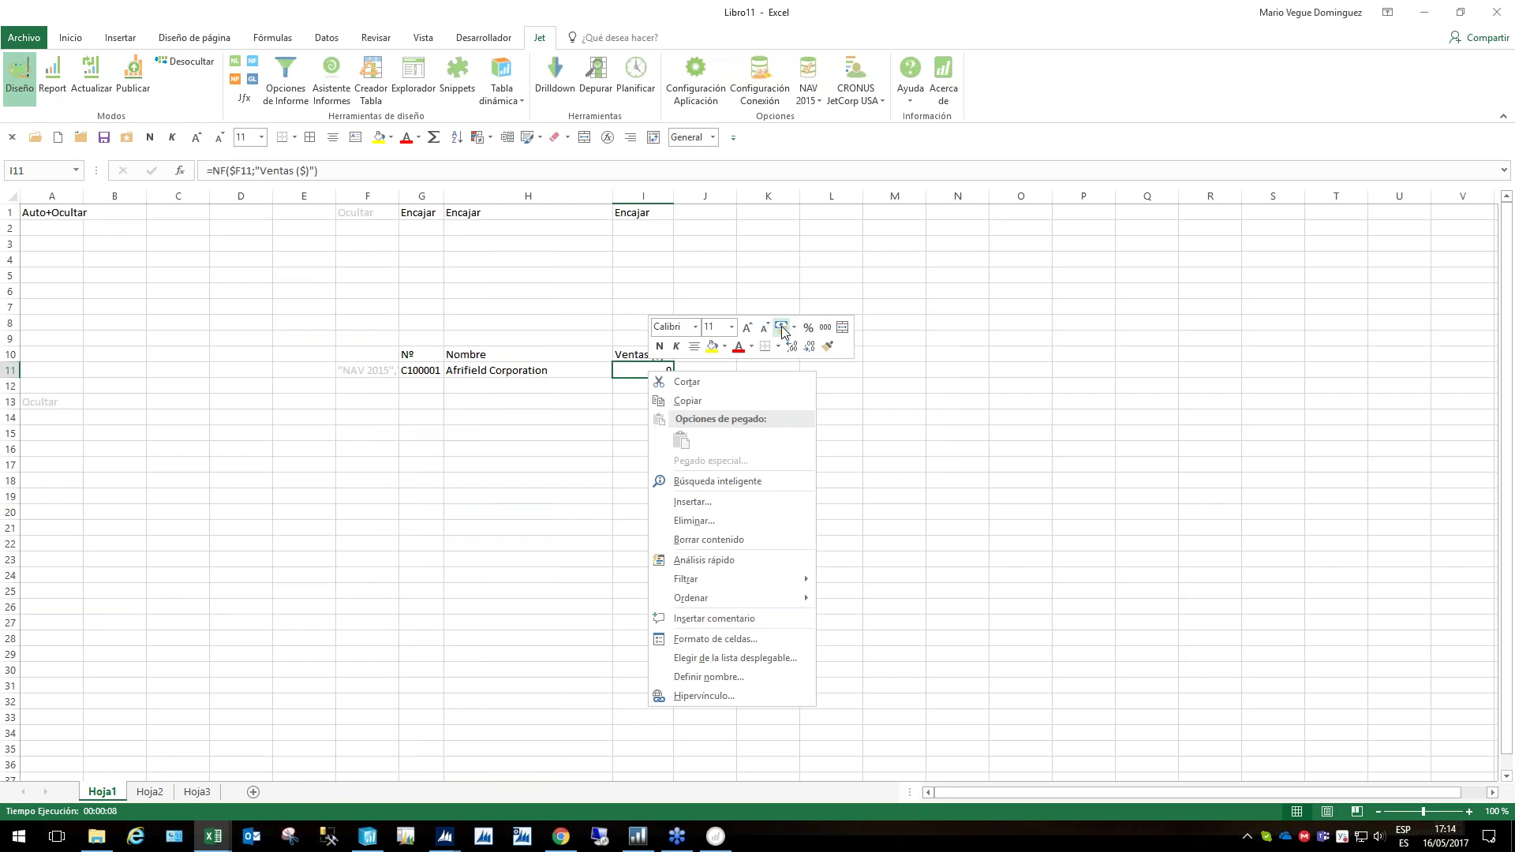
pyautogui.click(781, 327)
# Add a Ventas ($) <>0 filter to the customer list formula in F11
pyautogui.click(361, 370)
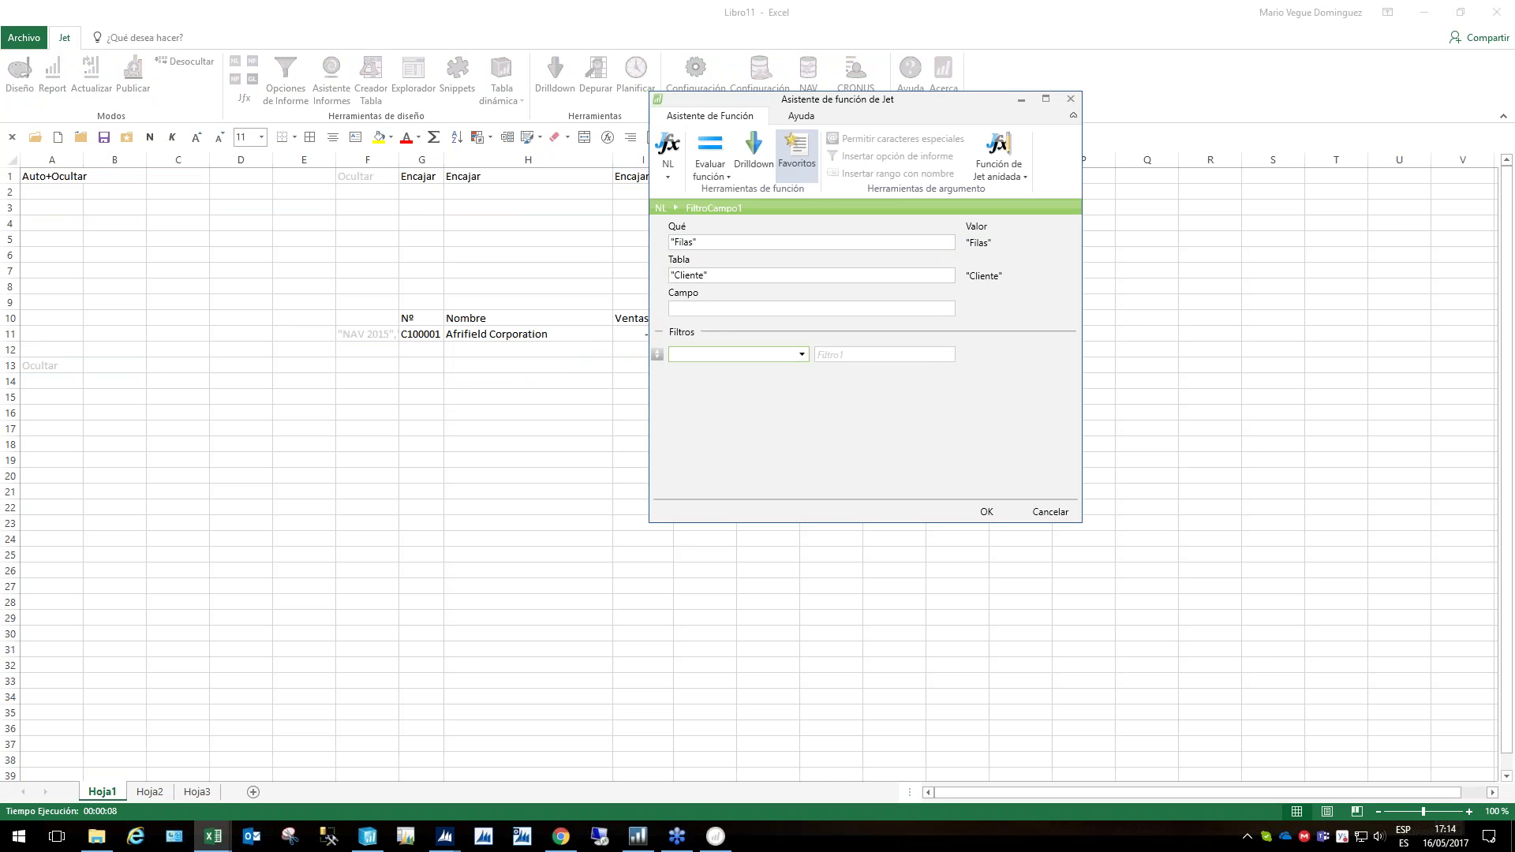
pyautogui.write('ventas')
pyautogui.press('Return')
pyautogui.write('"')
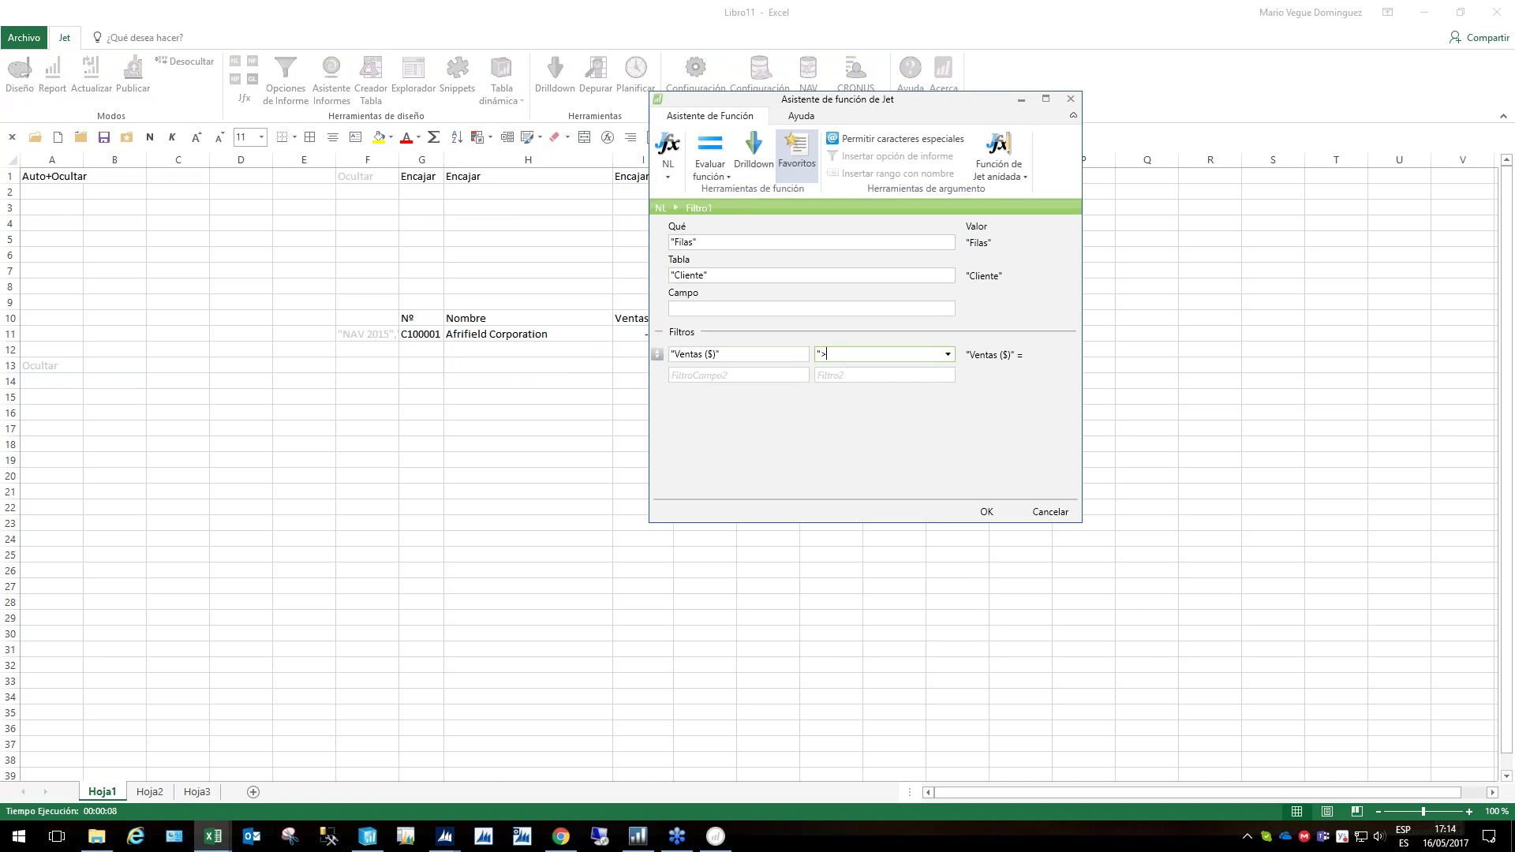
pyautogui.write('<>')
pyautogui.press('Return')
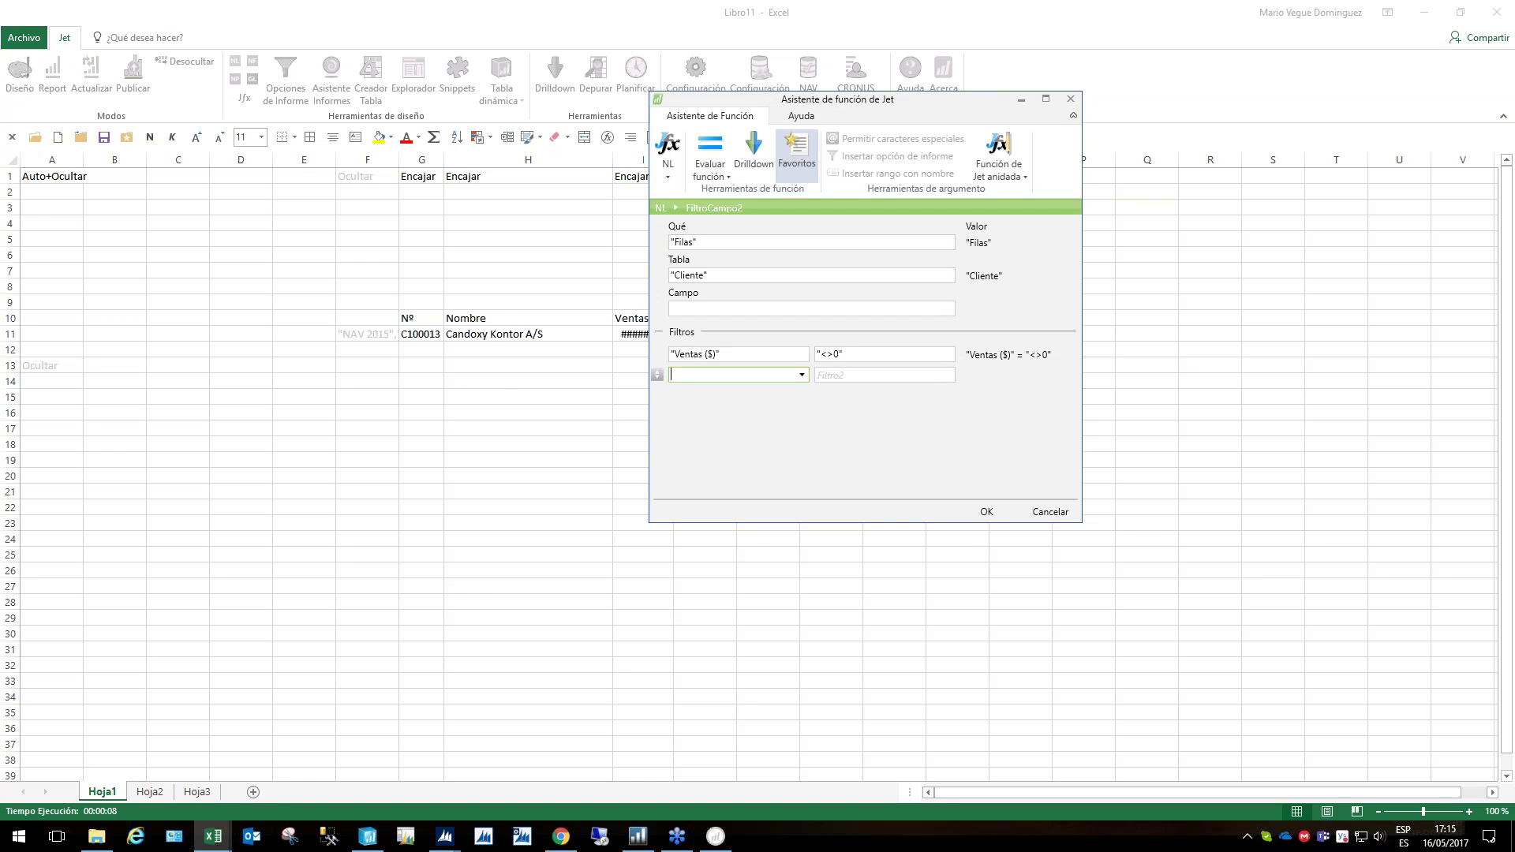
pyautogui.press('Return')
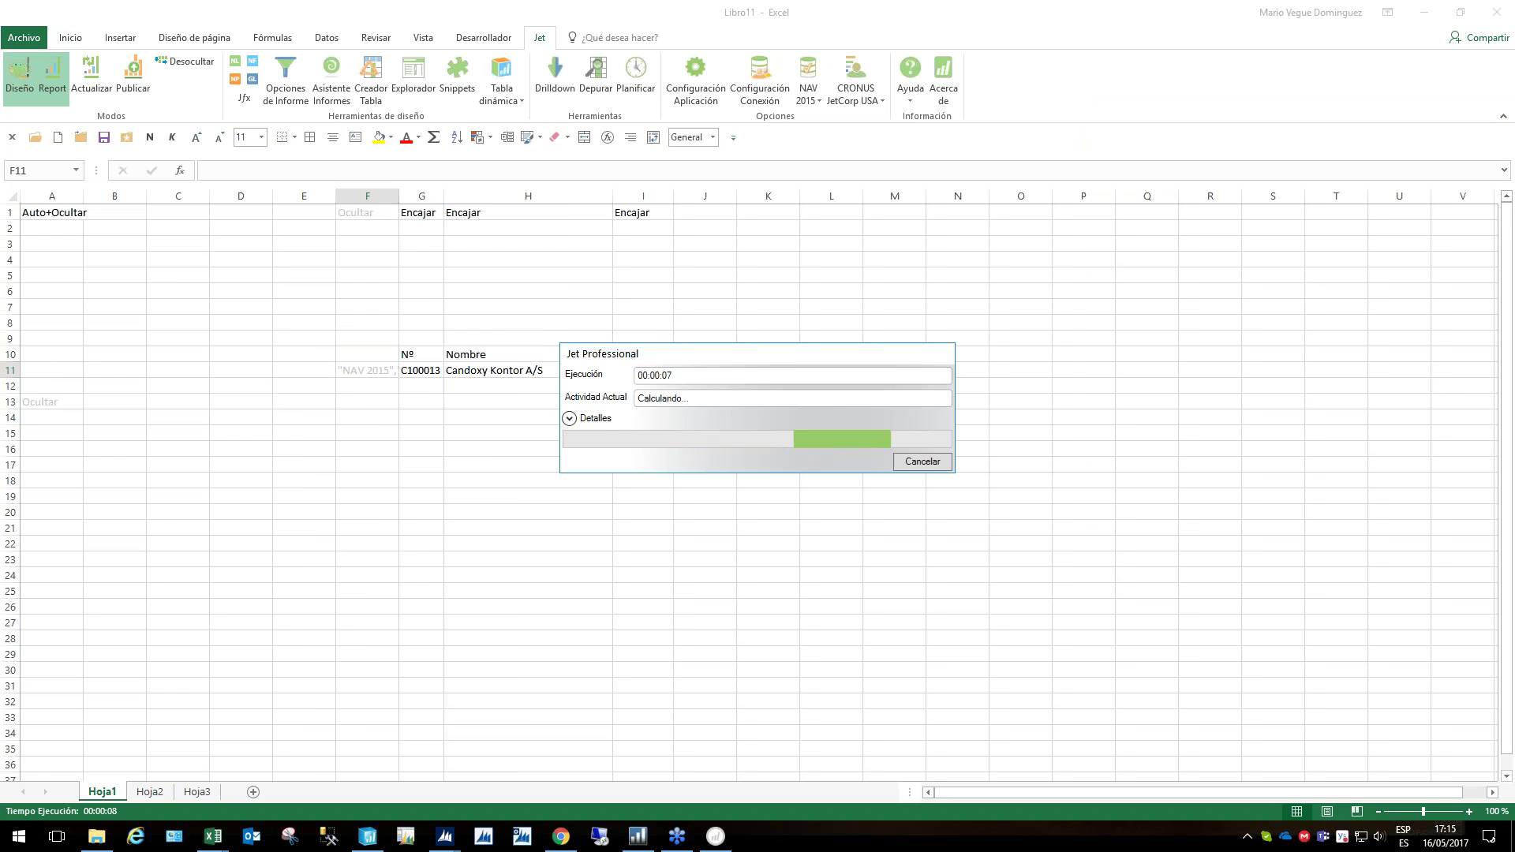
# Select City Of Chicago's sales figure and drill into it
pyautogui.click(520, 452)
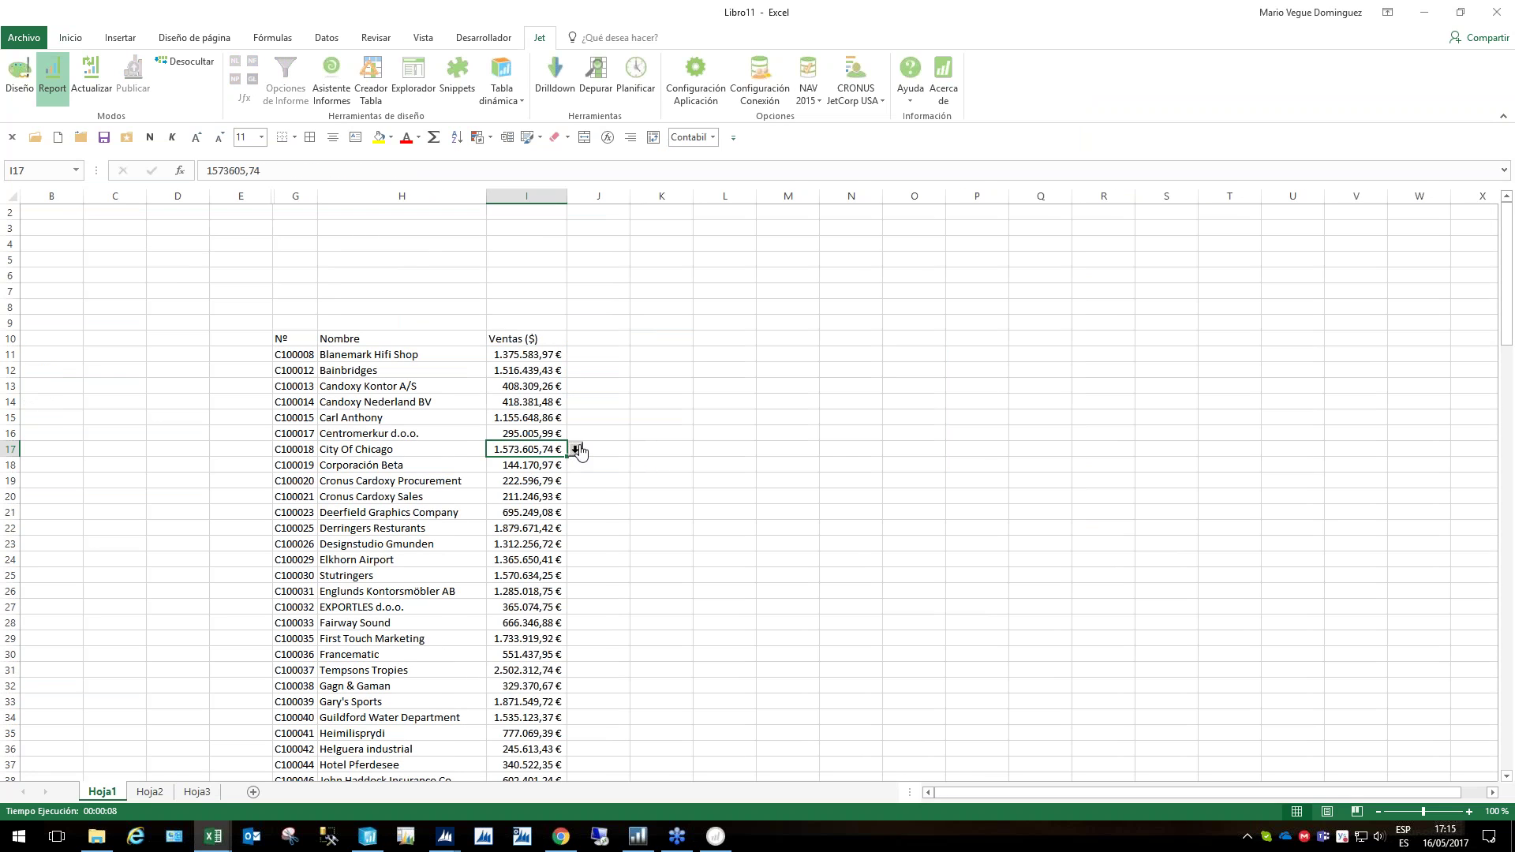
pyautogui.click(576, 450)
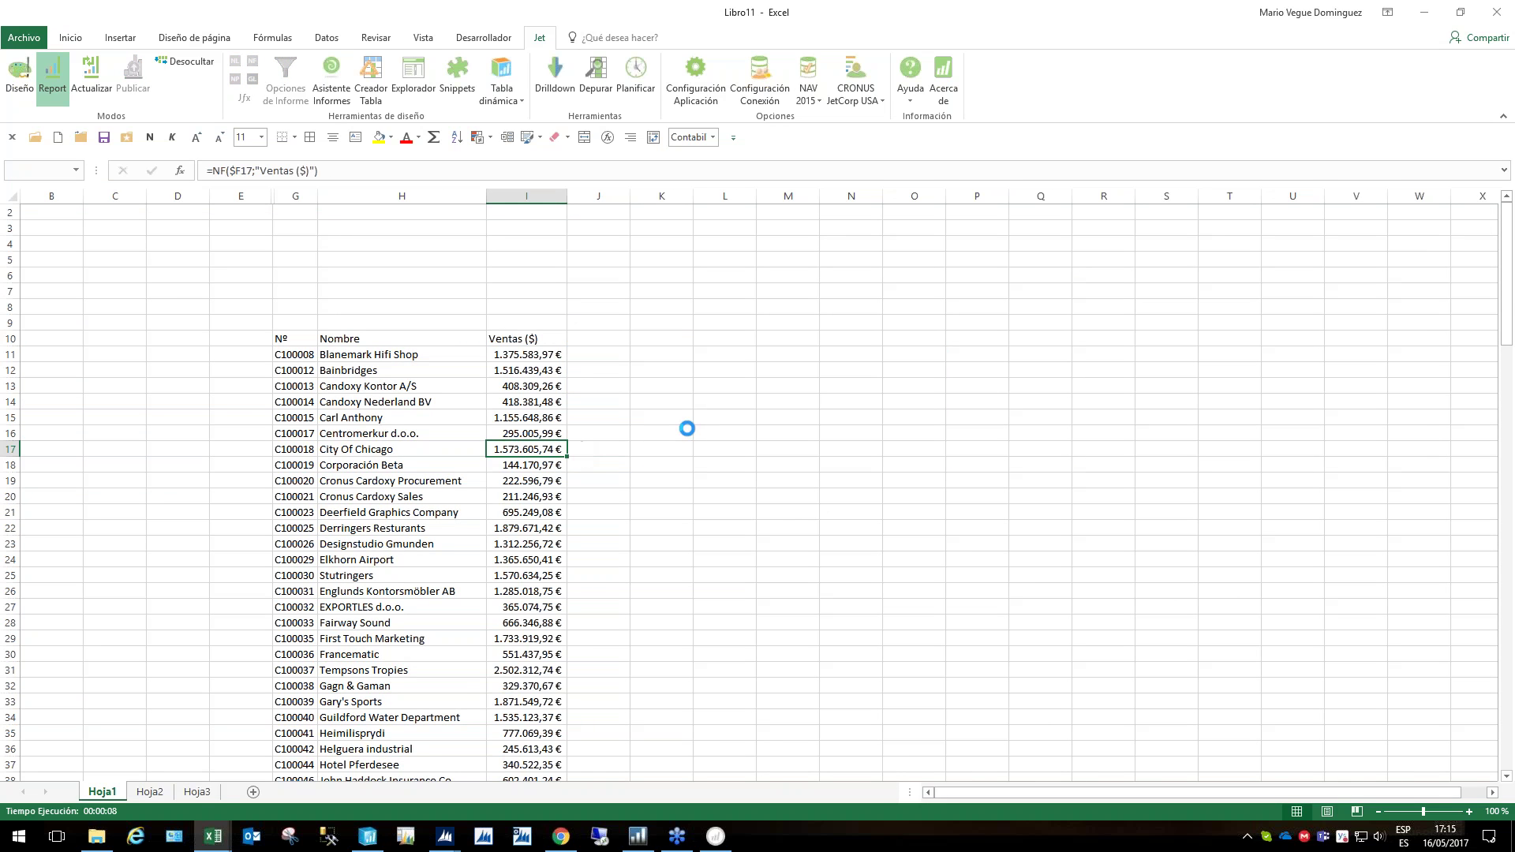